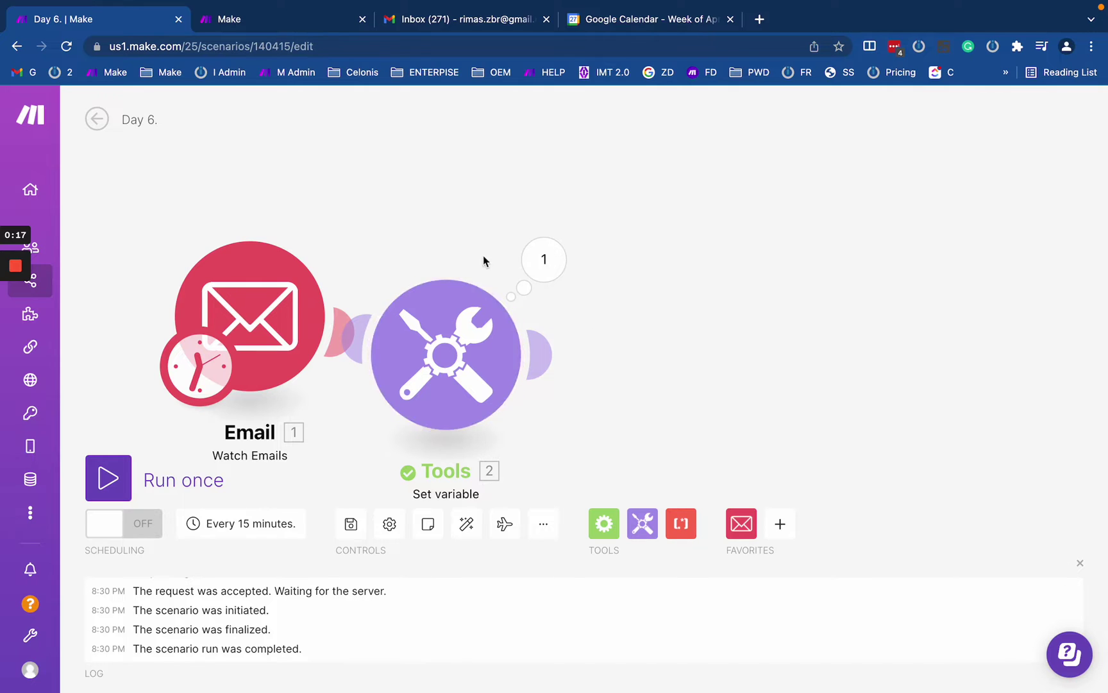
Step: Open the user profile in a new browser tab and display its time zone options
scroll(772, 432, down, 3)
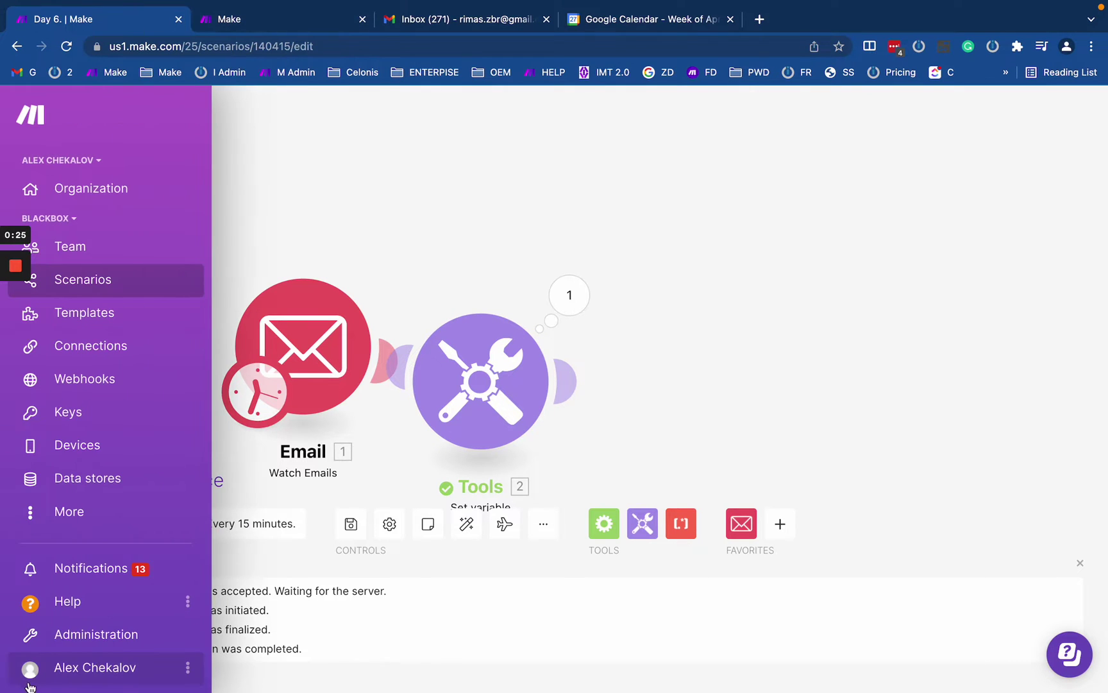
mouse_move(56, 180)
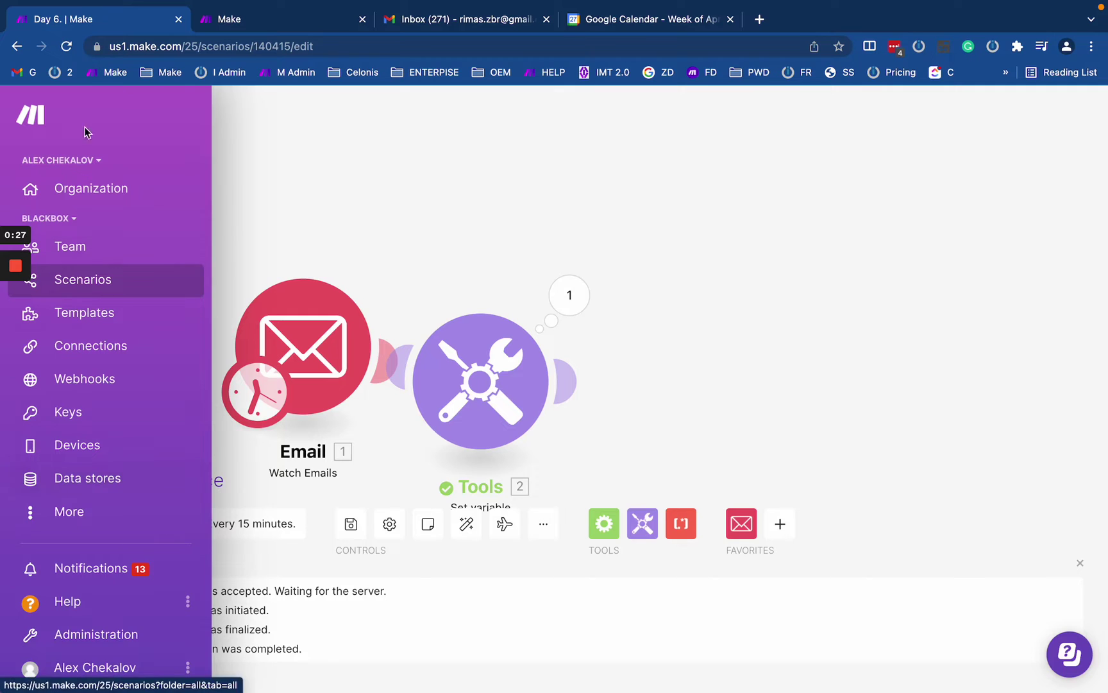
click(87, 669)
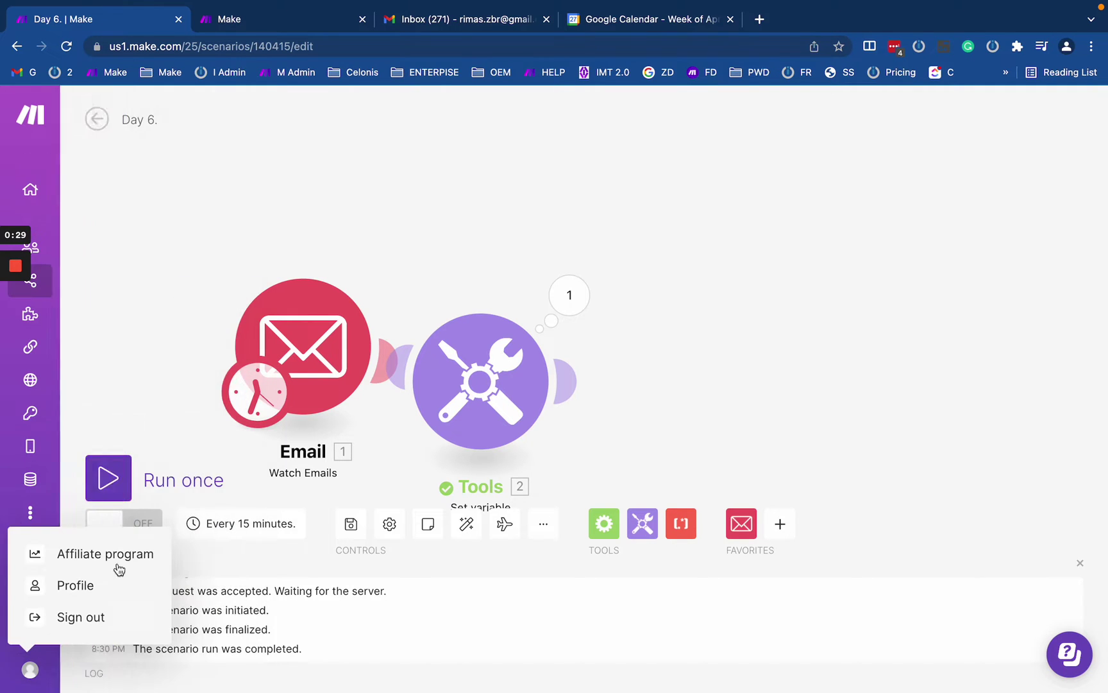
right_click(77, 585)
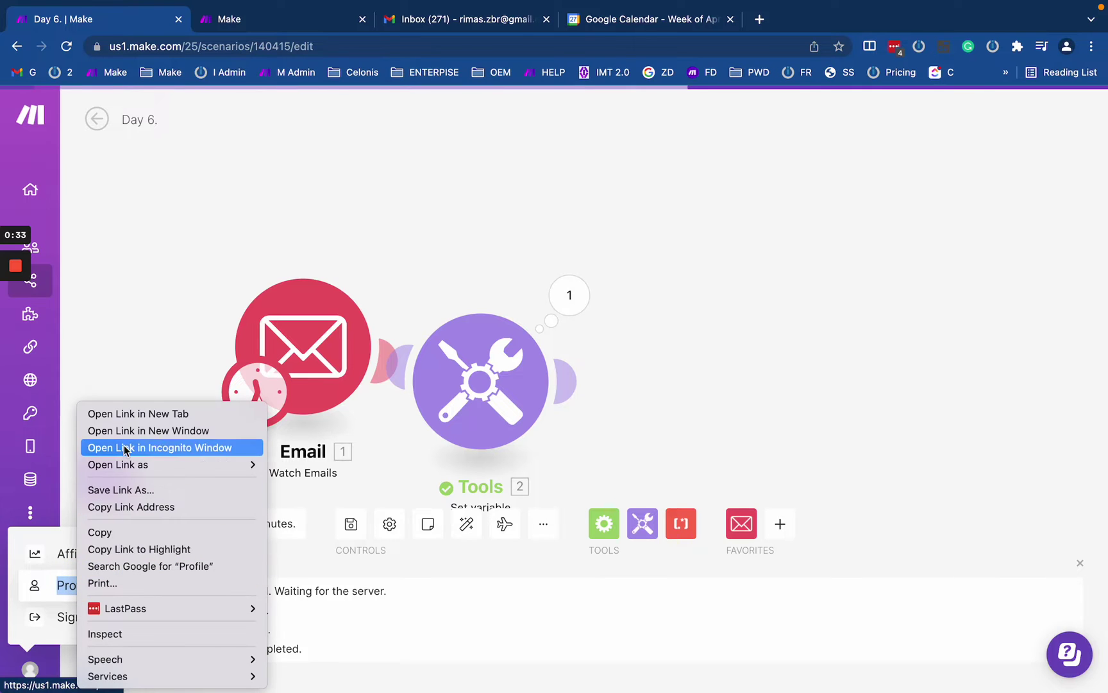
click(263, 107)
click(244, 19)
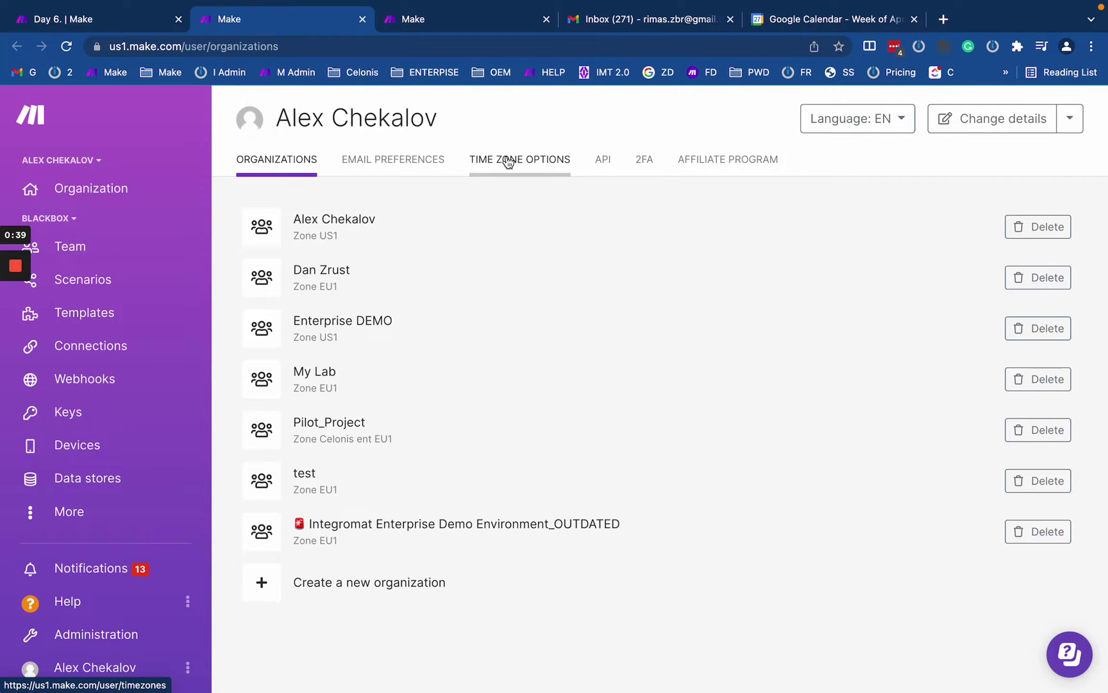
click(508, 161)
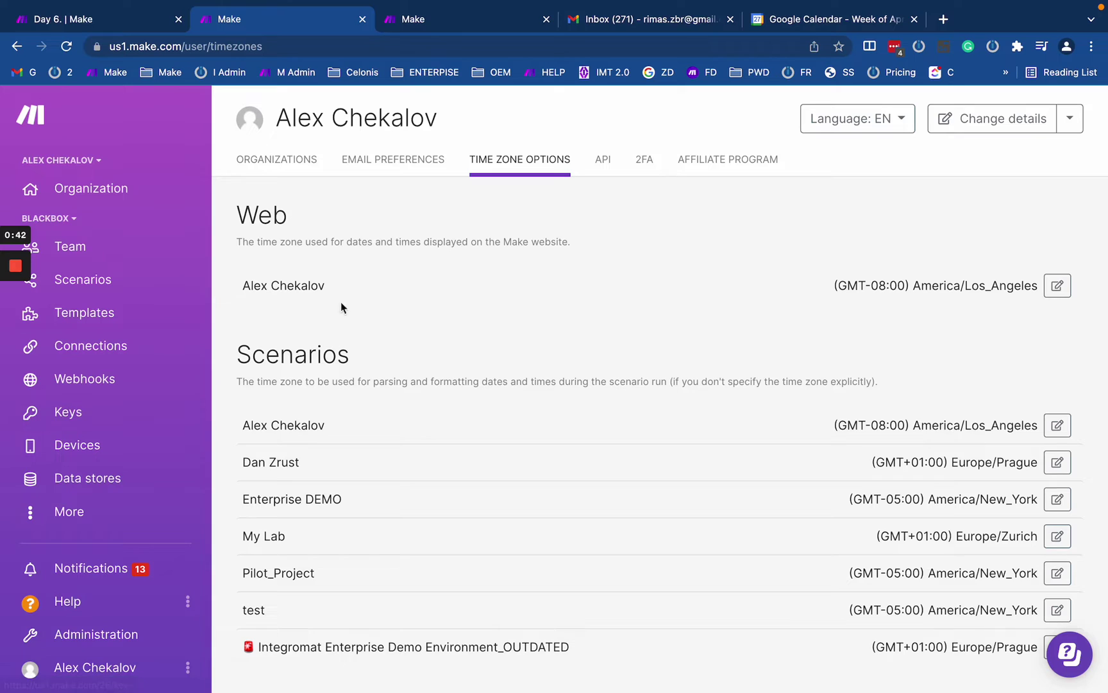
Step: Examine the Web time zone setting with its description, and check the additional profile actions
drag(235, 199, 394, 376)
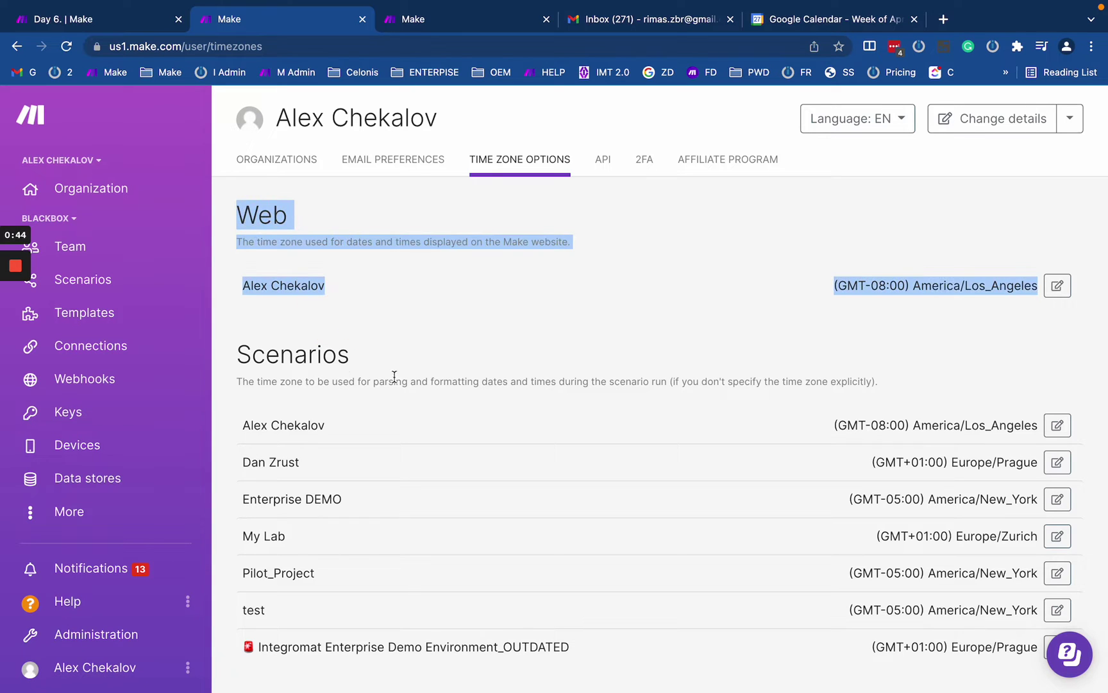
click(267, 331)
click(1068, 121)
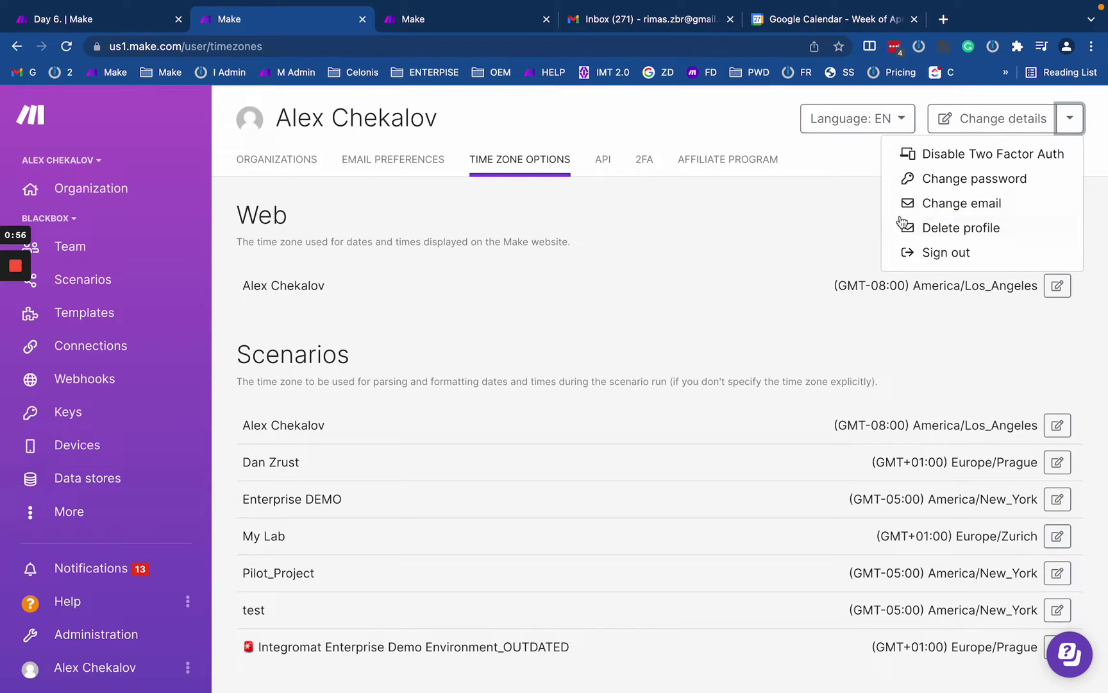
click(827, 221)
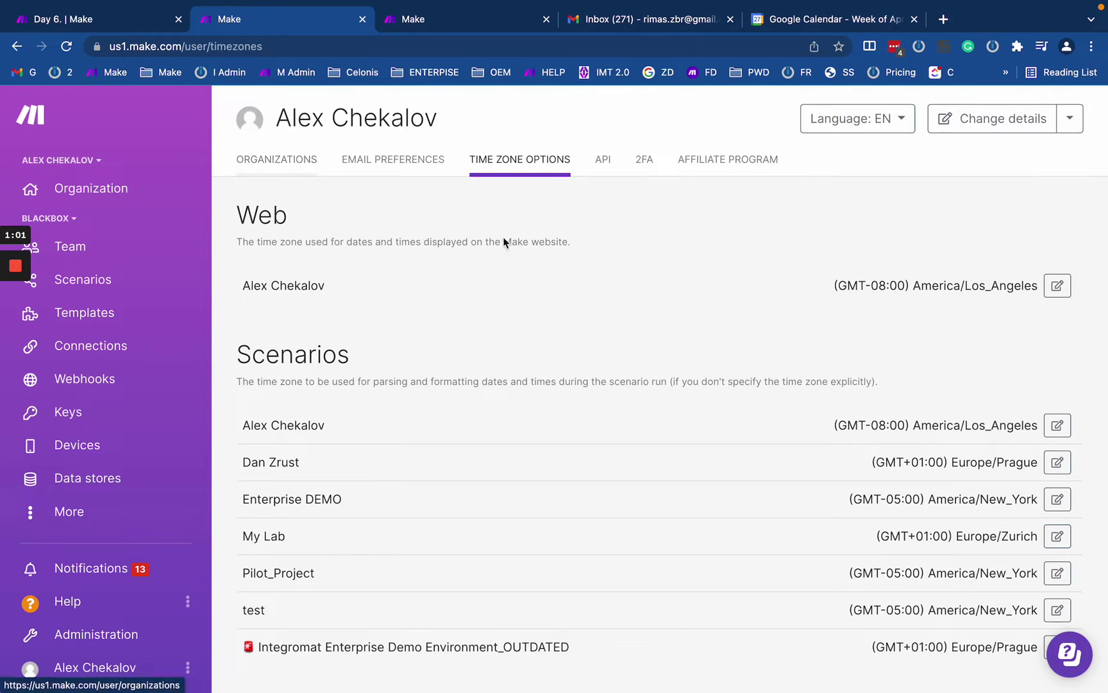
click(708, 272)
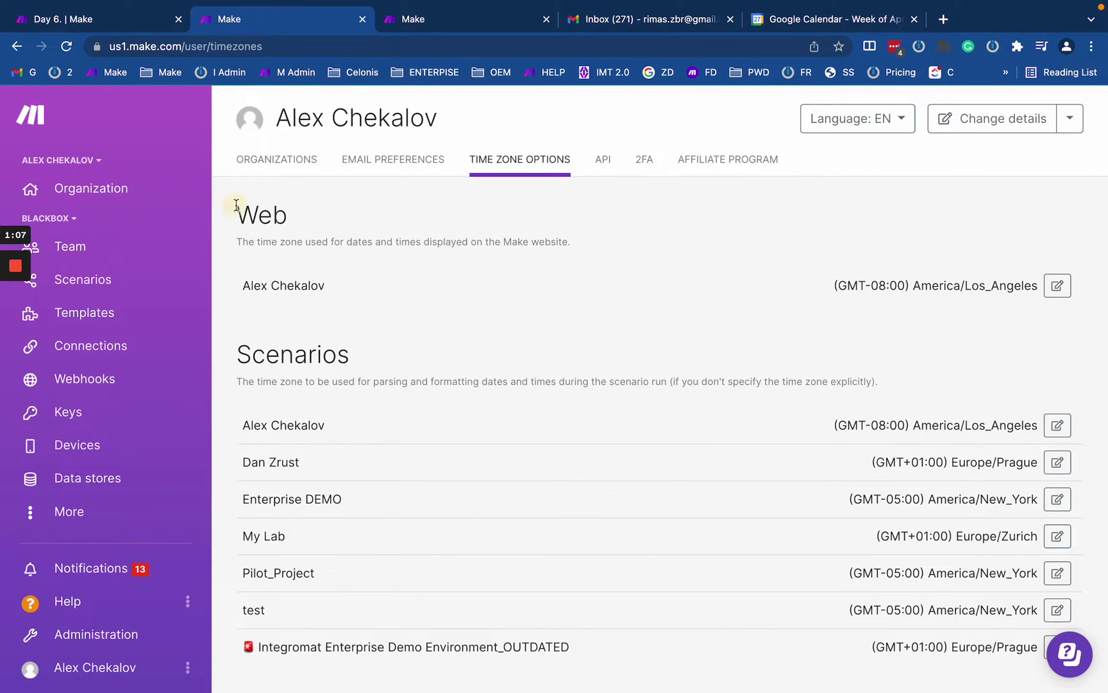
drag(236, 205, 470, 334)
click(428, 280)
drag(242, 208, 285, 197)
click(574, 250)
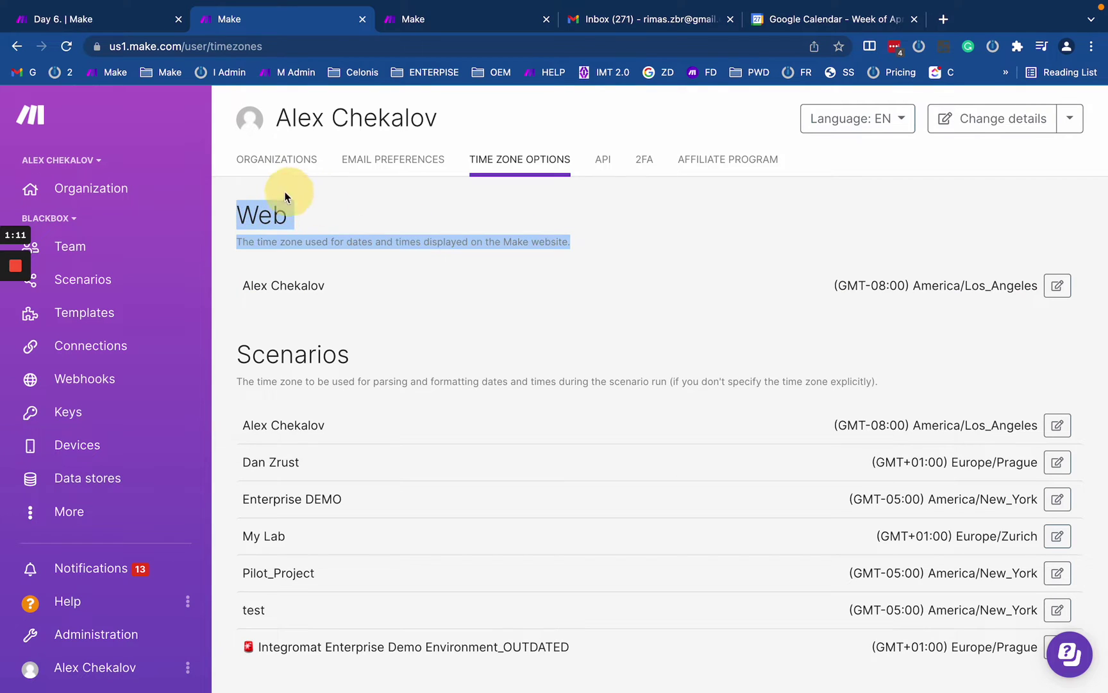
Step: Return to the Day 6 scenario and inspect the input variable value in the Set variable module's run details
click(116, 18)
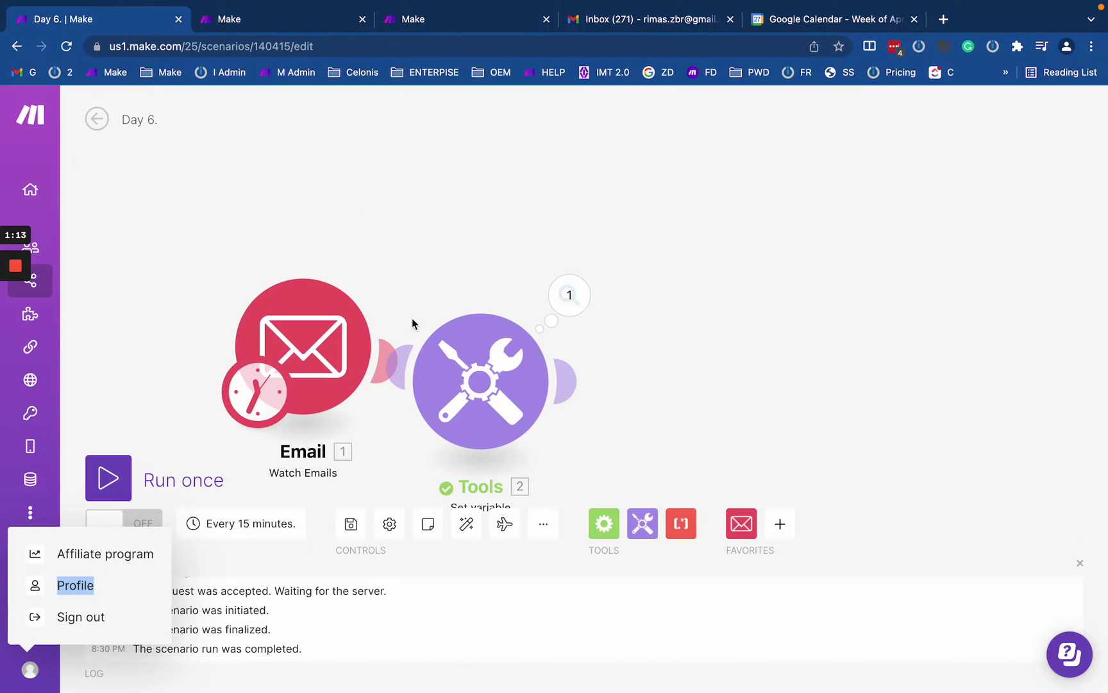
drag(438, 262, 557, 204)
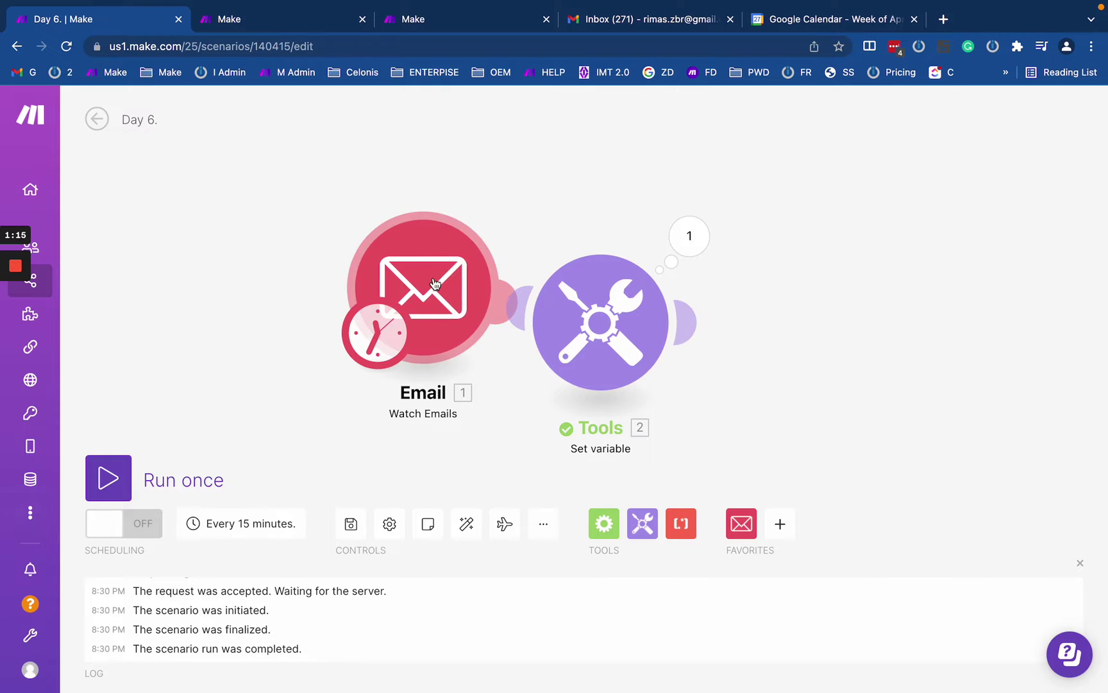
right_click(435, 284)
click(588, 196)
click(689, 236)
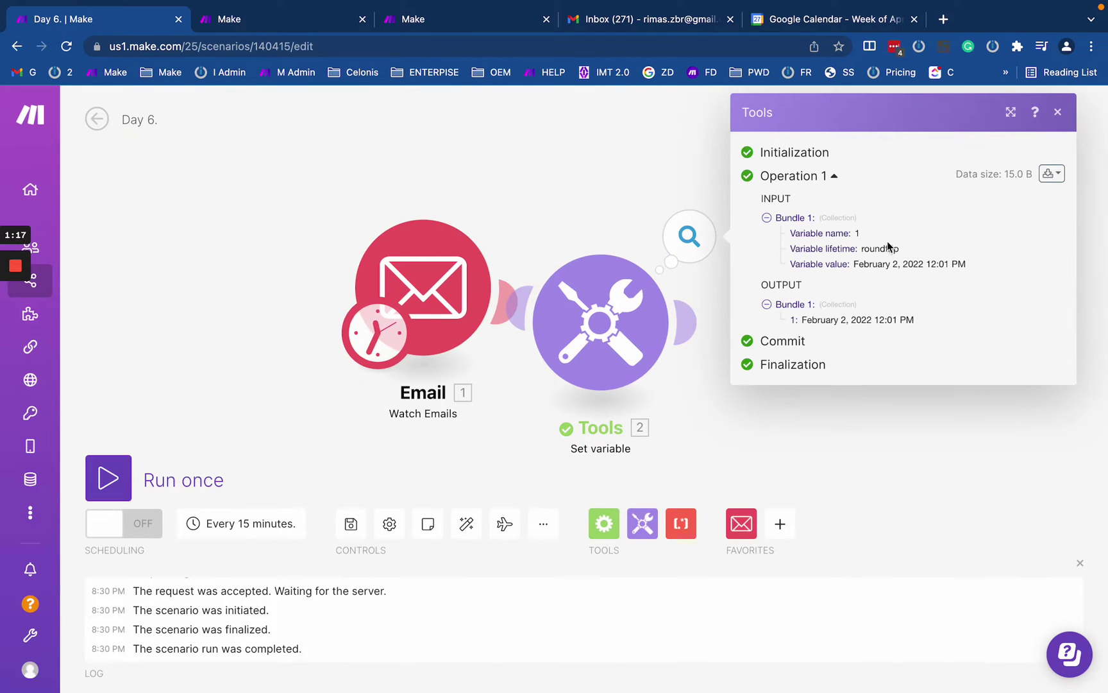
drag(827, 265, 1024, 271)
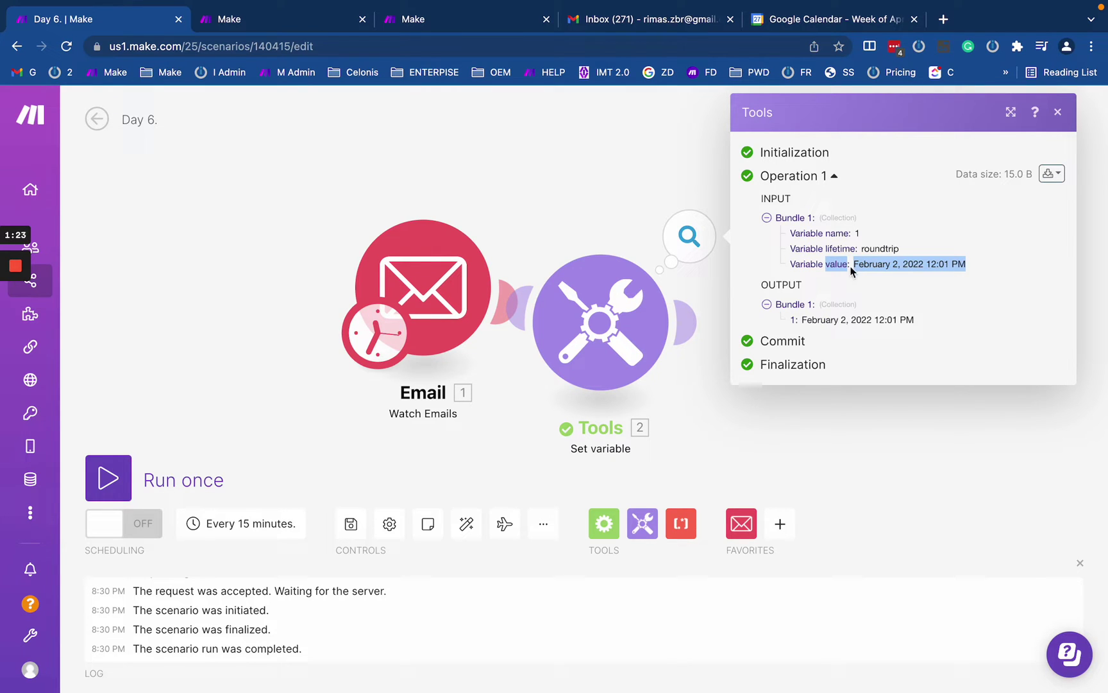
click(900, 263)
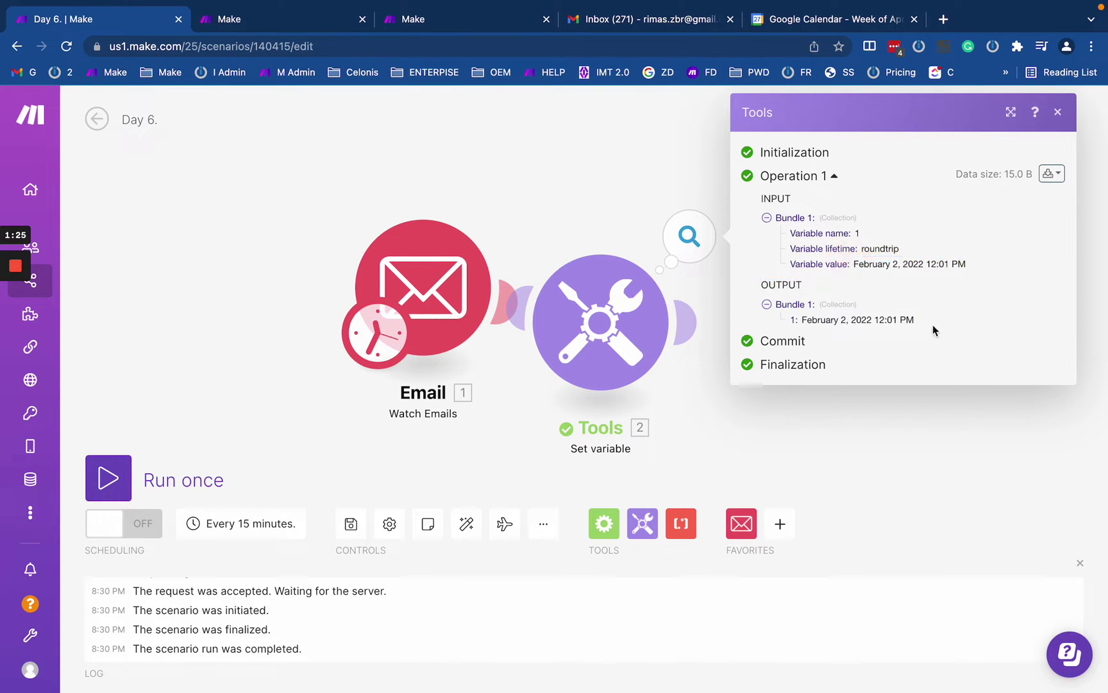
Step: View the raw input bundle content of Operation 1, examine how its date value is stored, and close it
click(1051, 173)
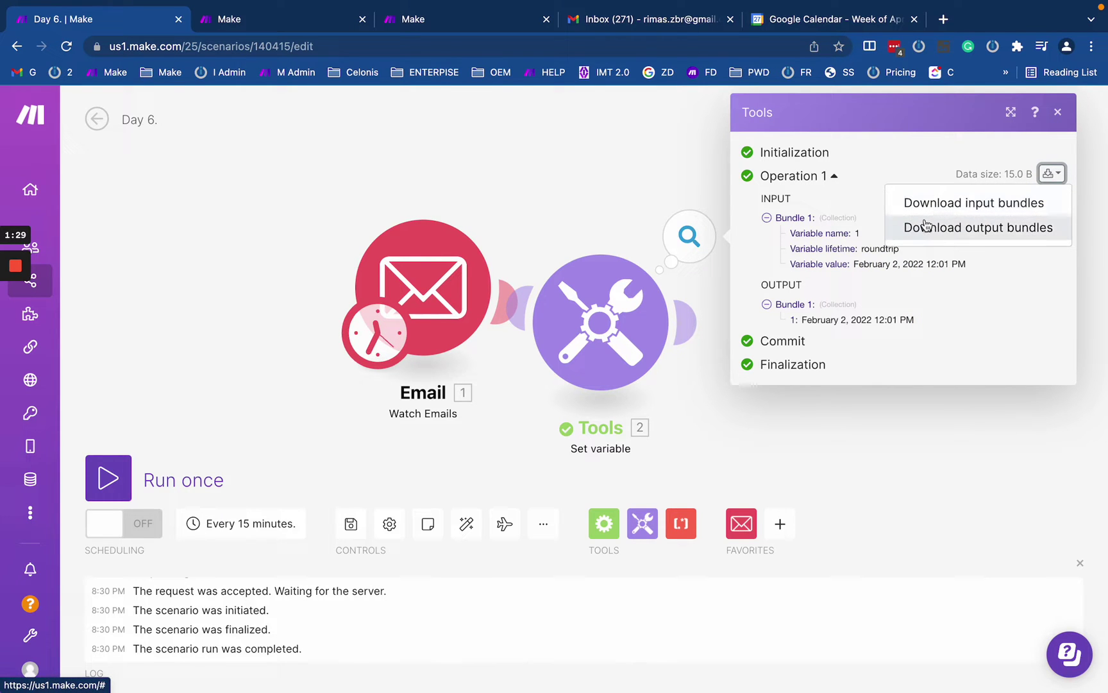
click(971, 204)
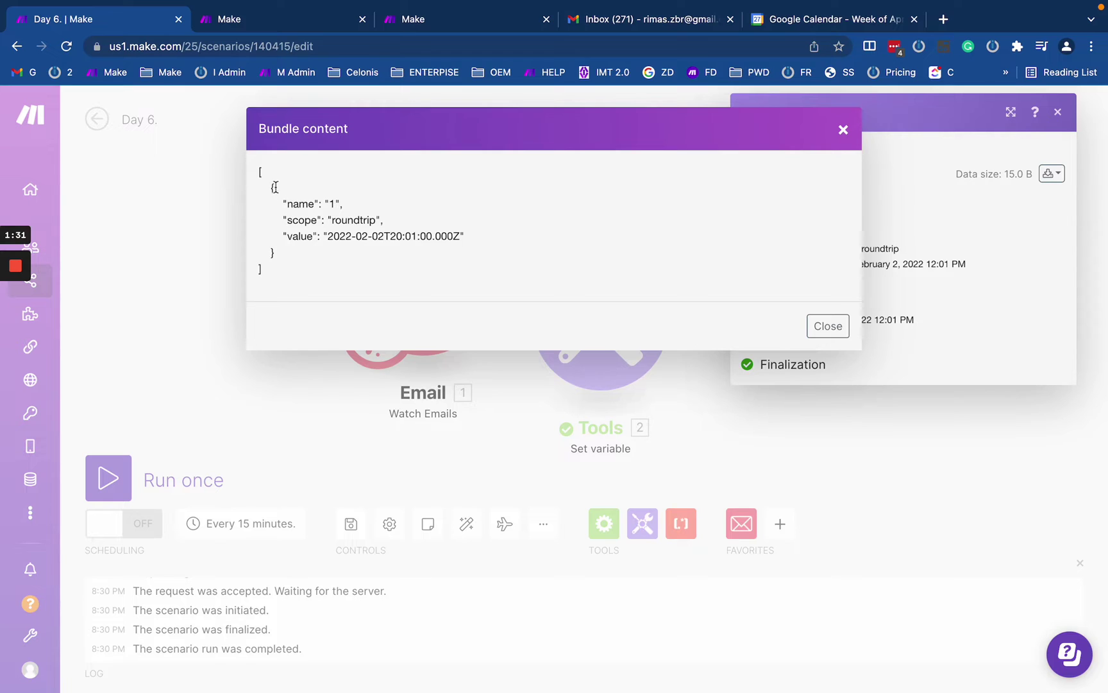
drag(275, 187, 452, 268)
click(447, 267)
drag(266, 194, 300, 251)
click(326, 252)
click(272, 182)
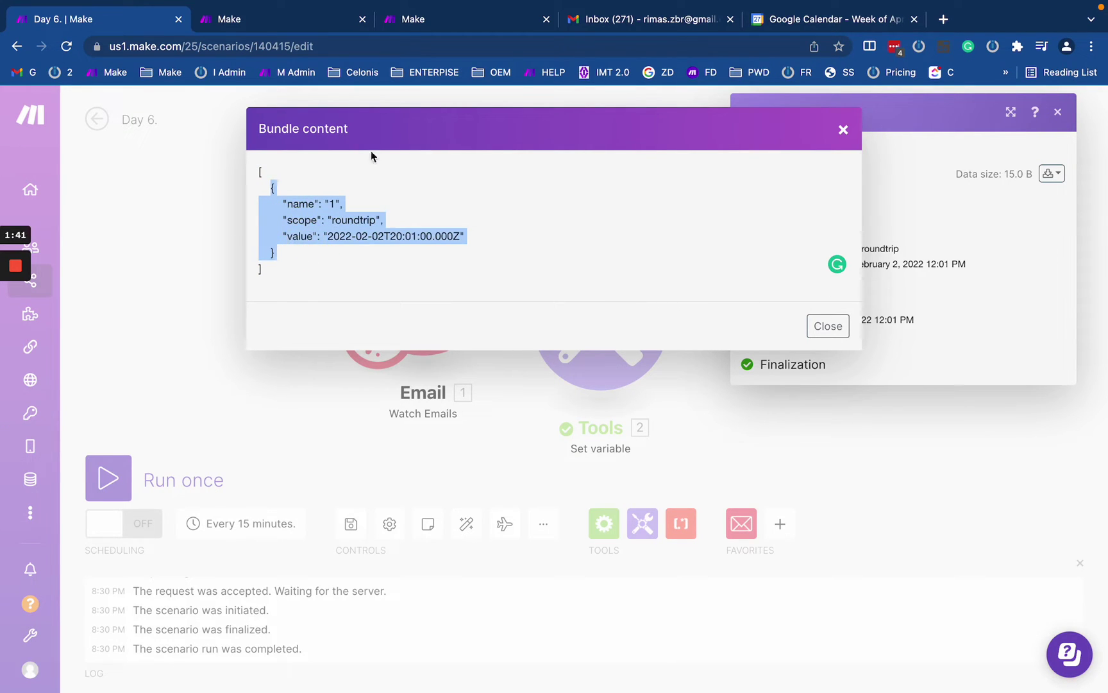
click(828, 325)
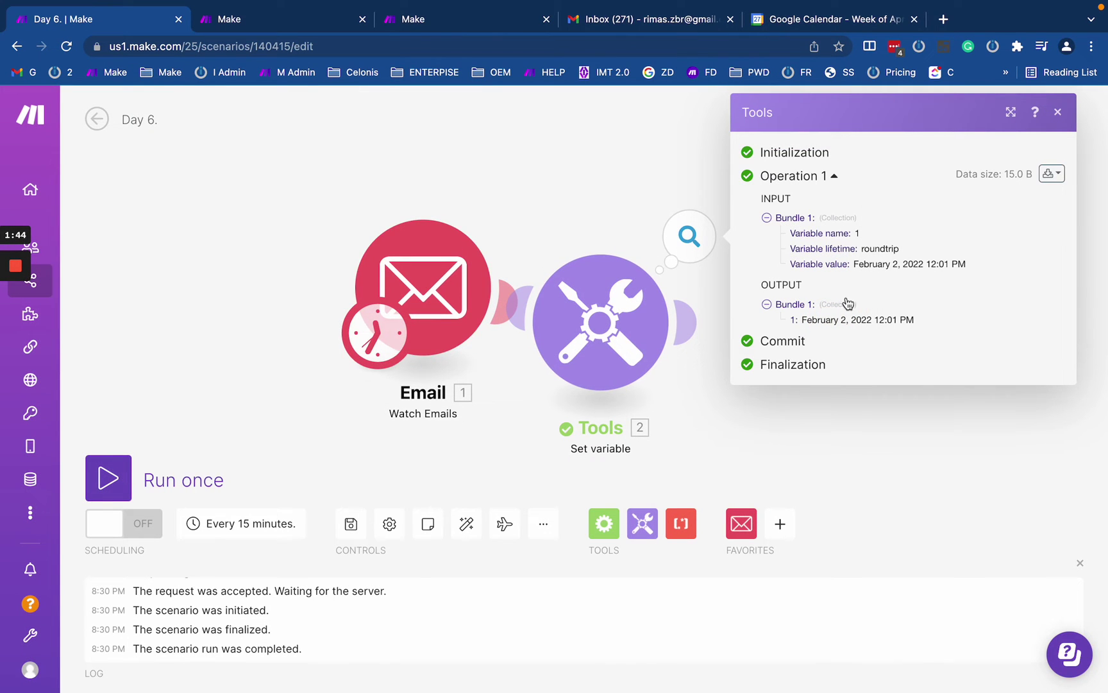
Step: Compare the displayed input and output dates of Operation 1 in the Set variable run details
drag(800, 320, 970, 324)
drag(854, 264, 1007, 270)
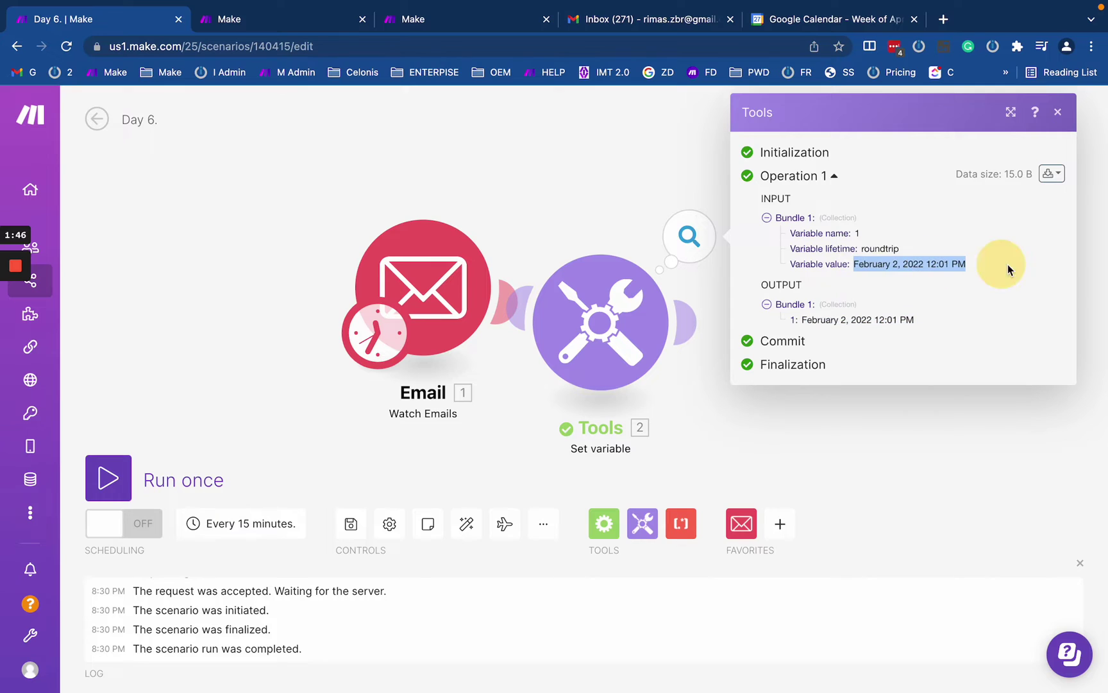
drag(858, 265, 744, 176)
click(922, 328)
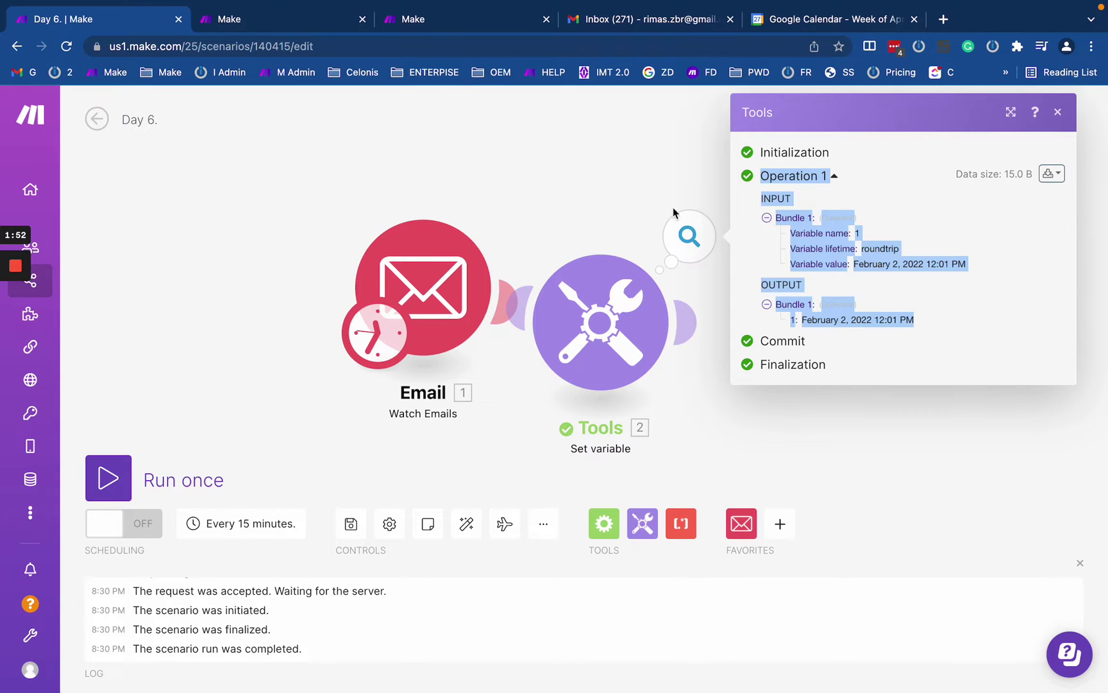
click(994, 292)
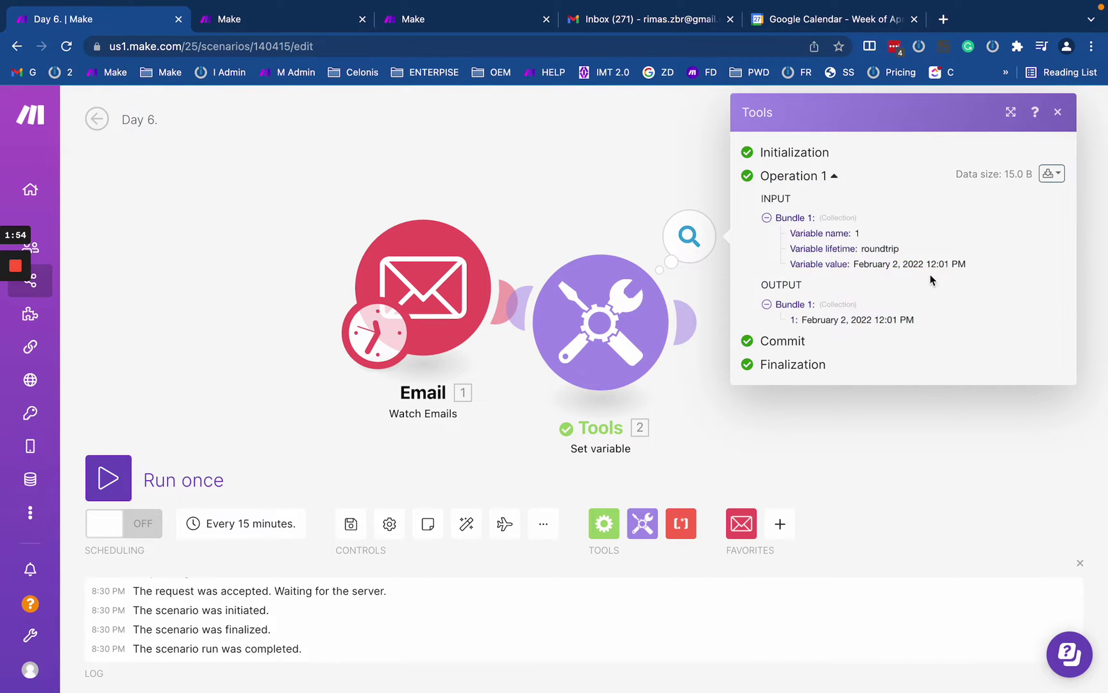
Step: Go back to the profile's time zone options and review the time zone in the Web section
click(260, 17)
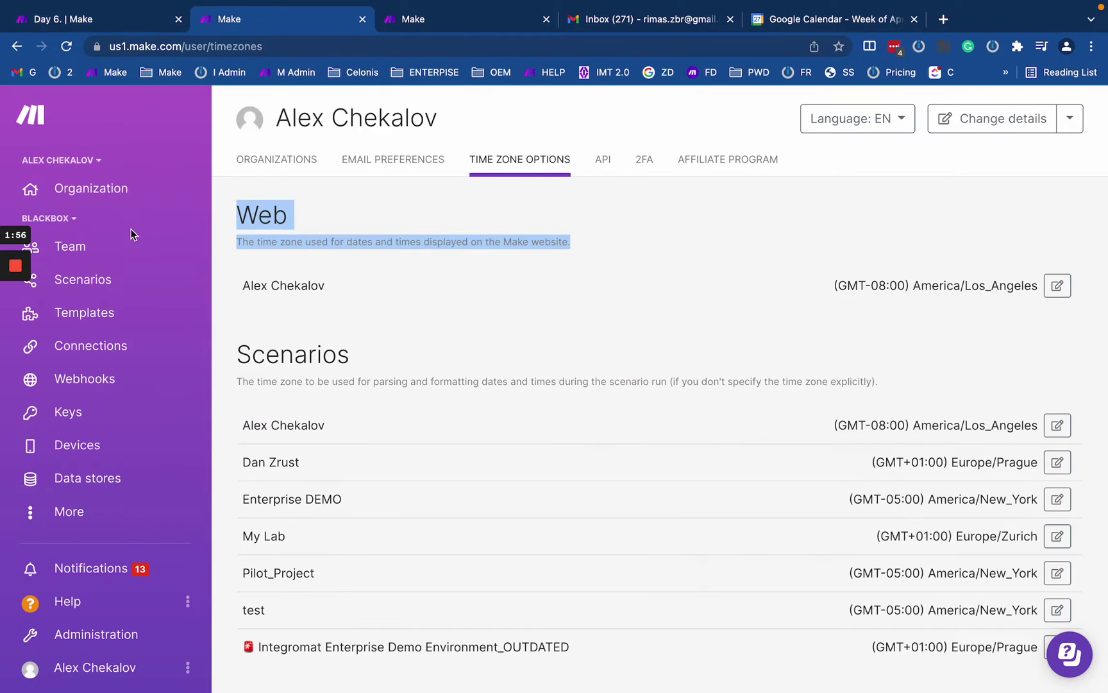
click(317, 217)
drag(233, 207, 723, 293)
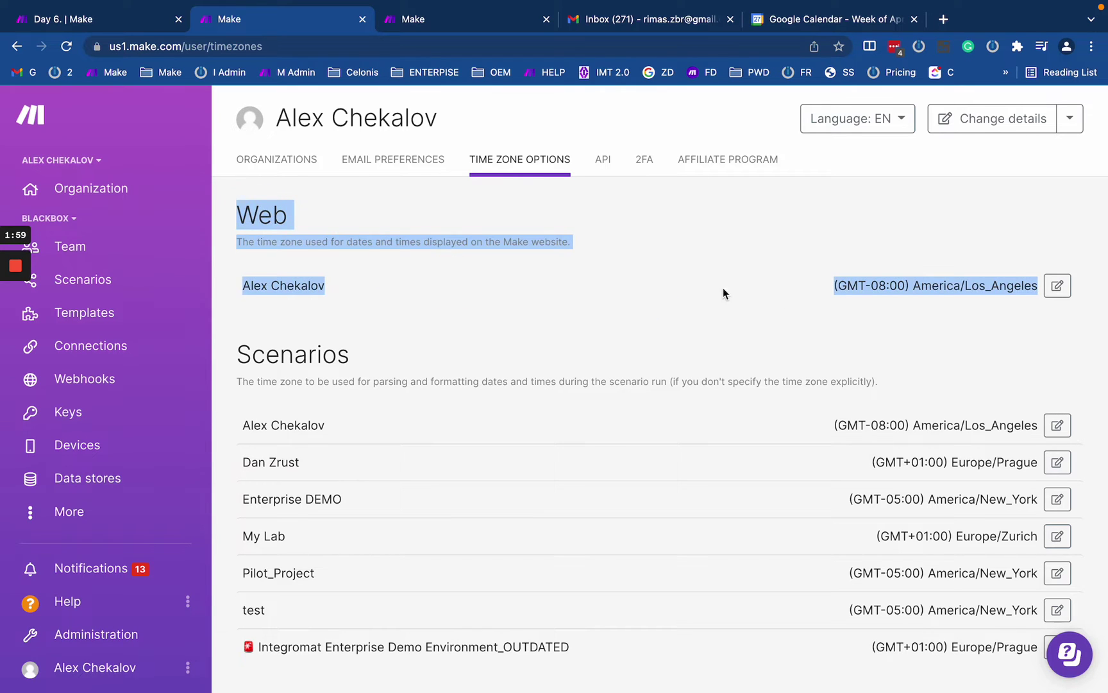
Step: Return to the Day 6 scenario, reopen the Set variable run details, and examine the parts of the displayed variable date
click(90, 17)
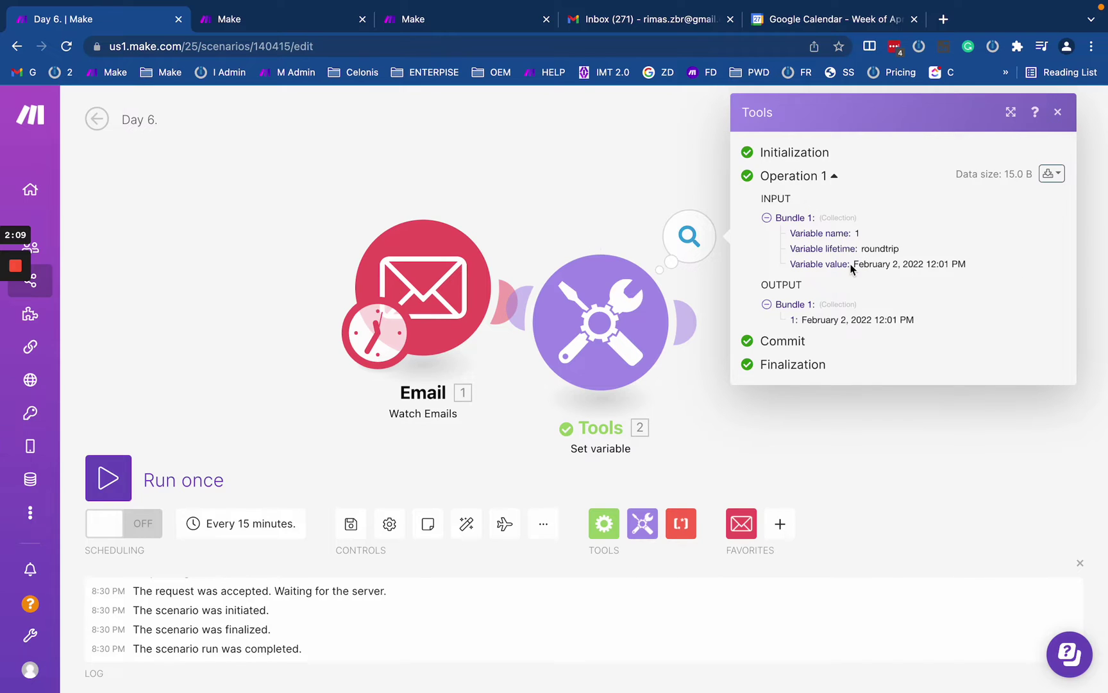
drag(852, 268, 982, 267)
click(617, 209)
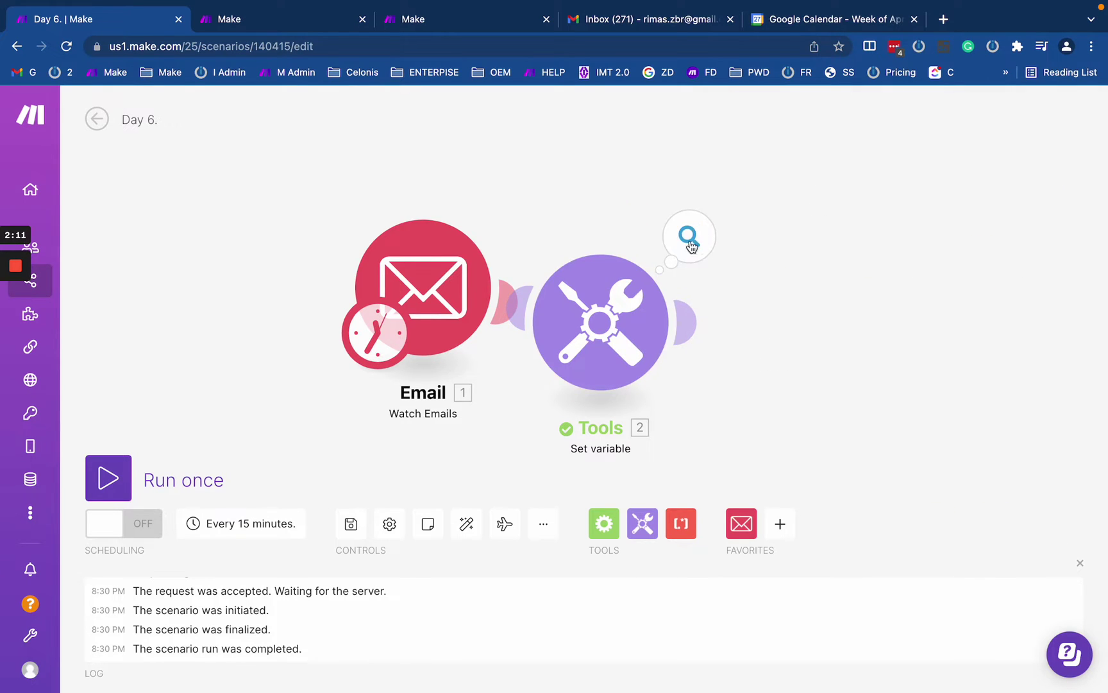
click(607, 225)
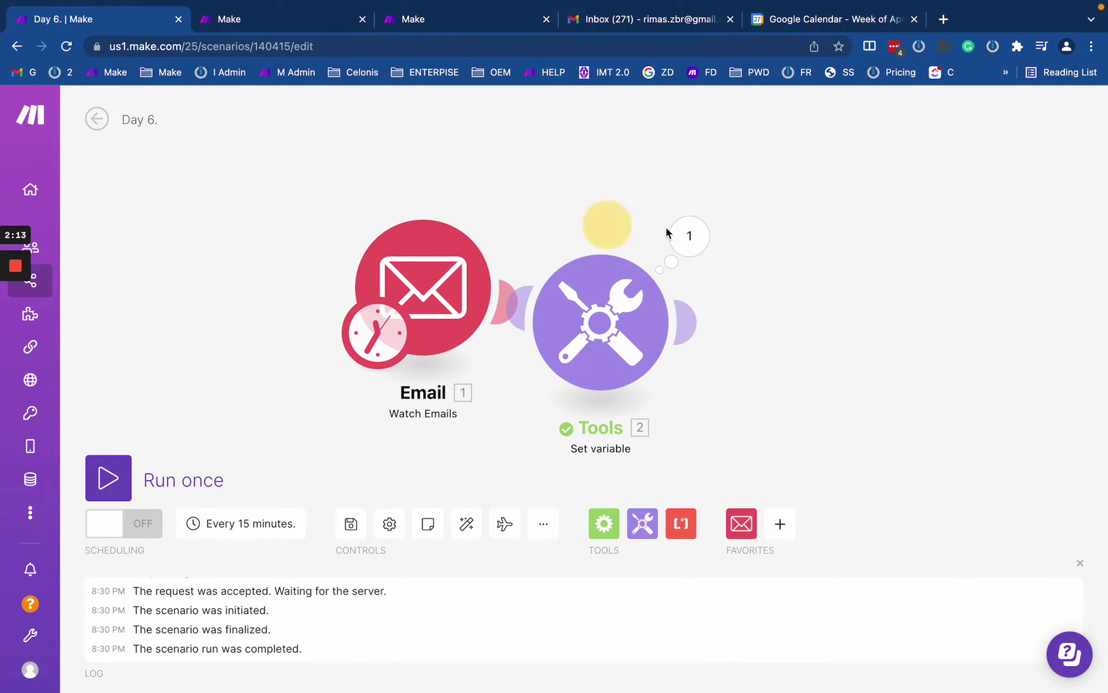
click(687, 235)
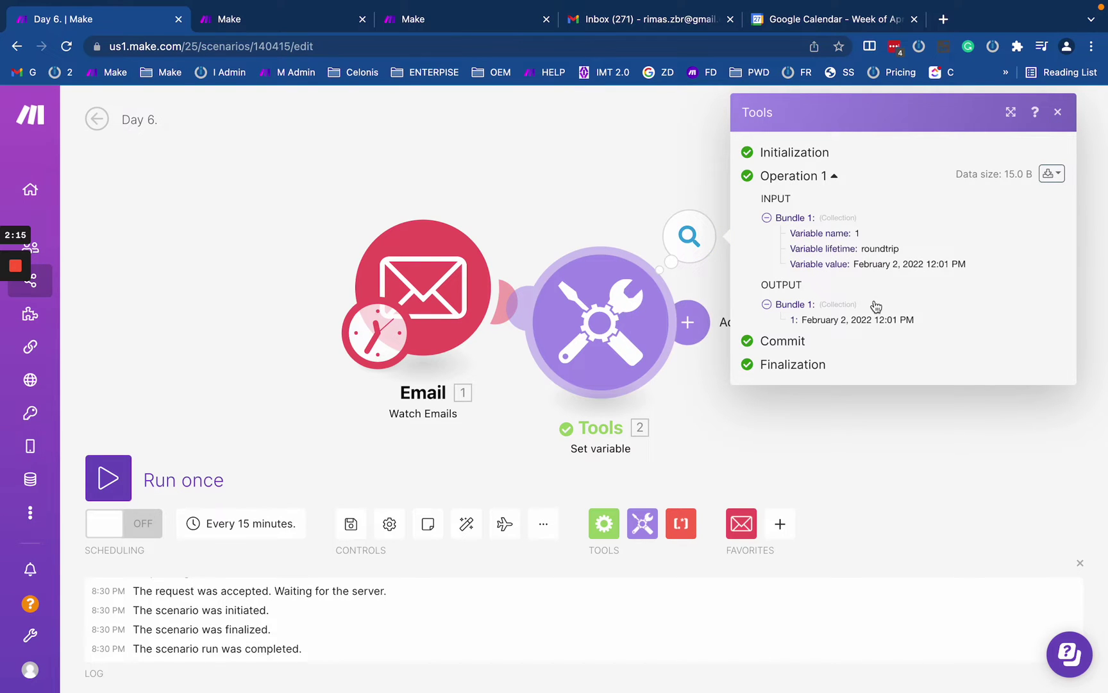
drag(855, 264, 980, 266)
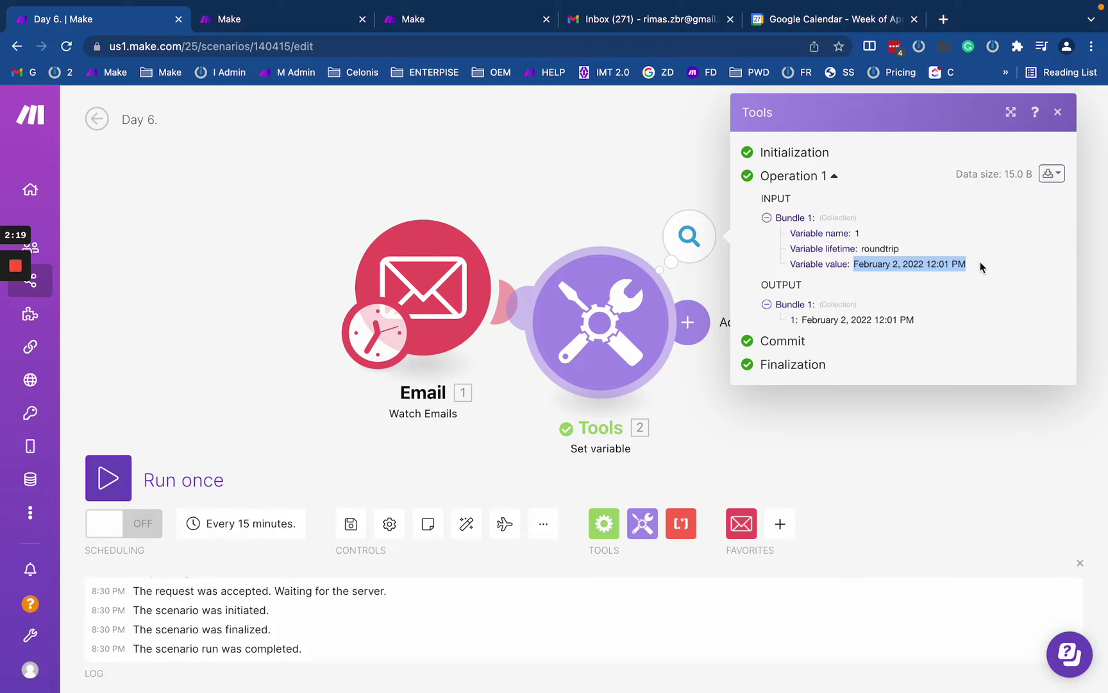
click(940, 264)
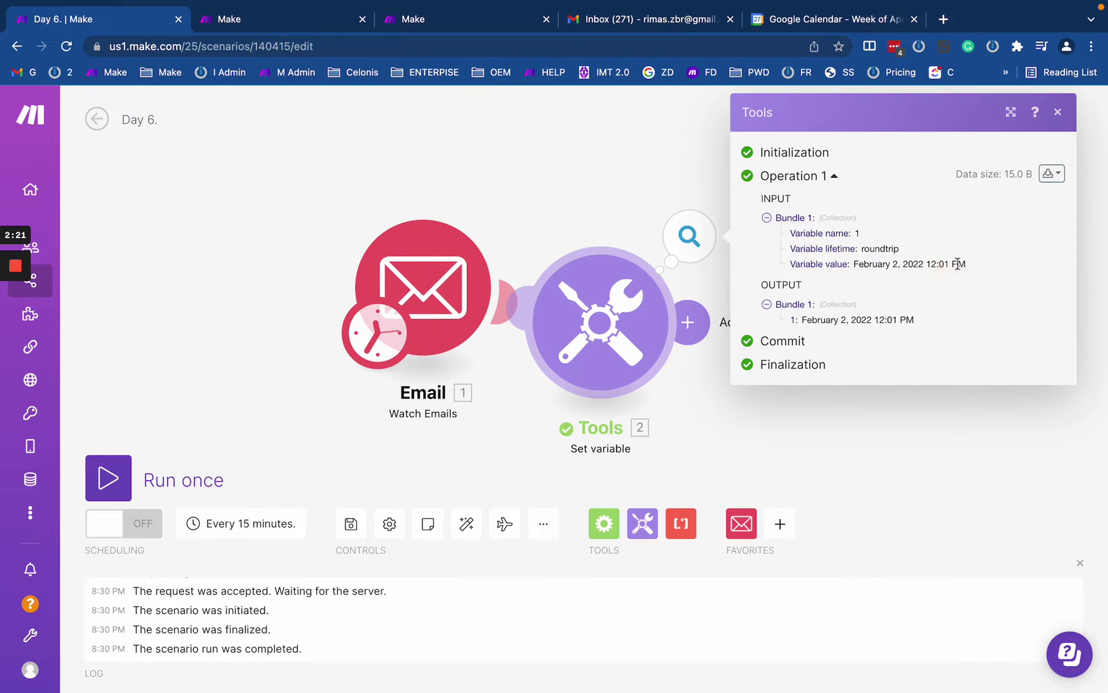
double_click(958, 263)
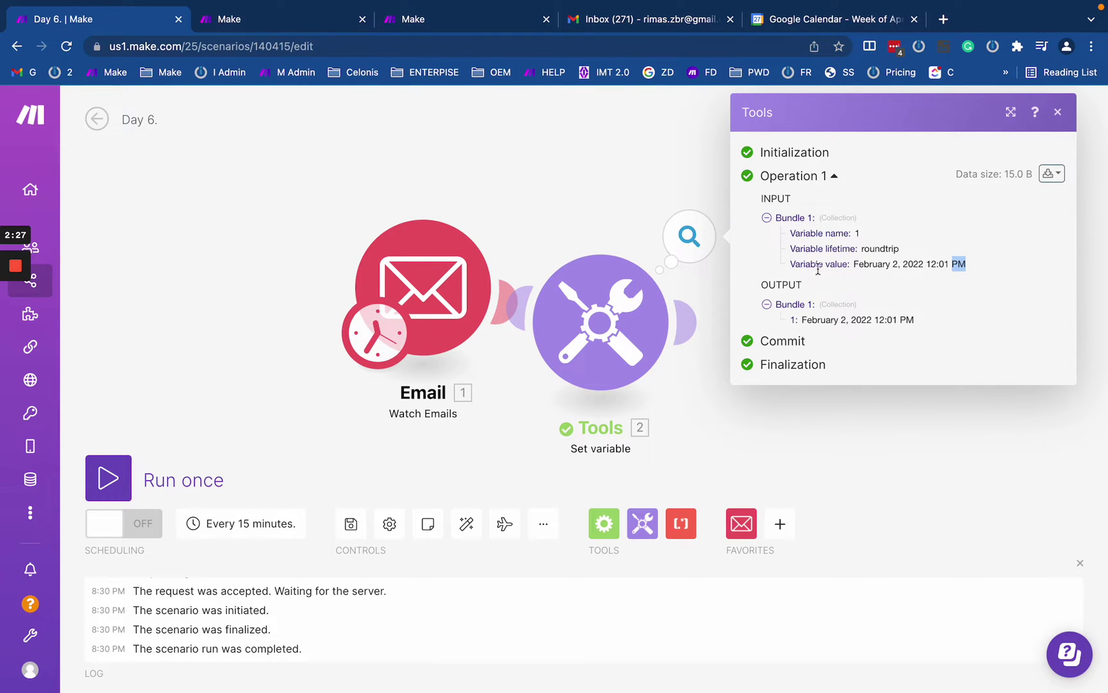
drag(854, 270, 992, 259)
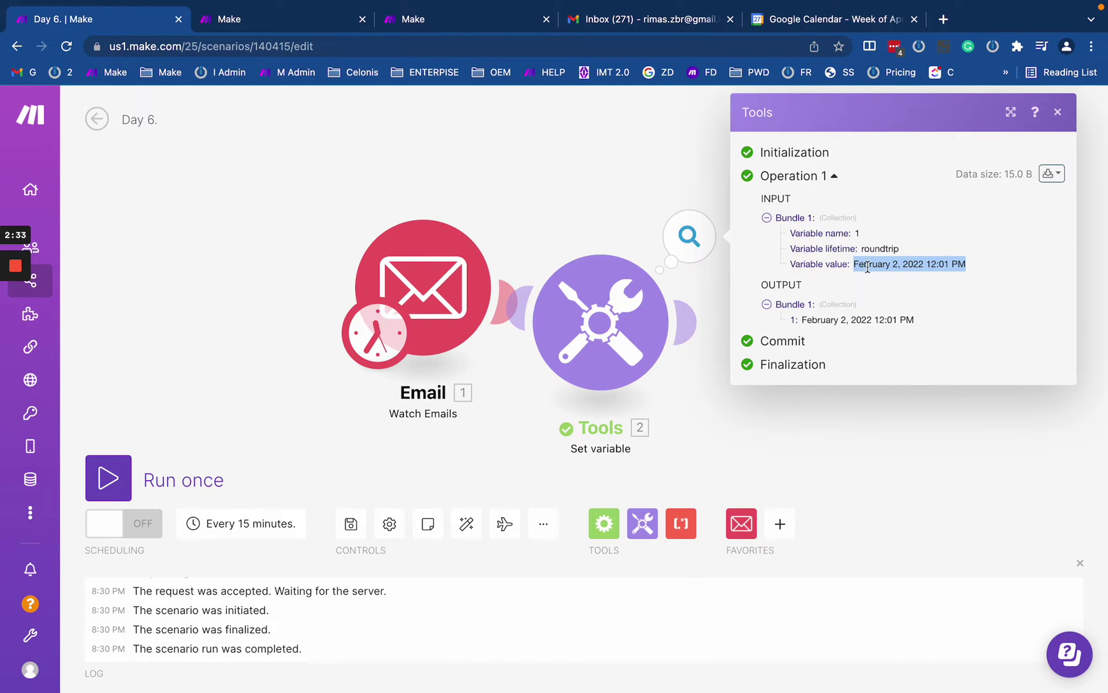
click(892, 272)
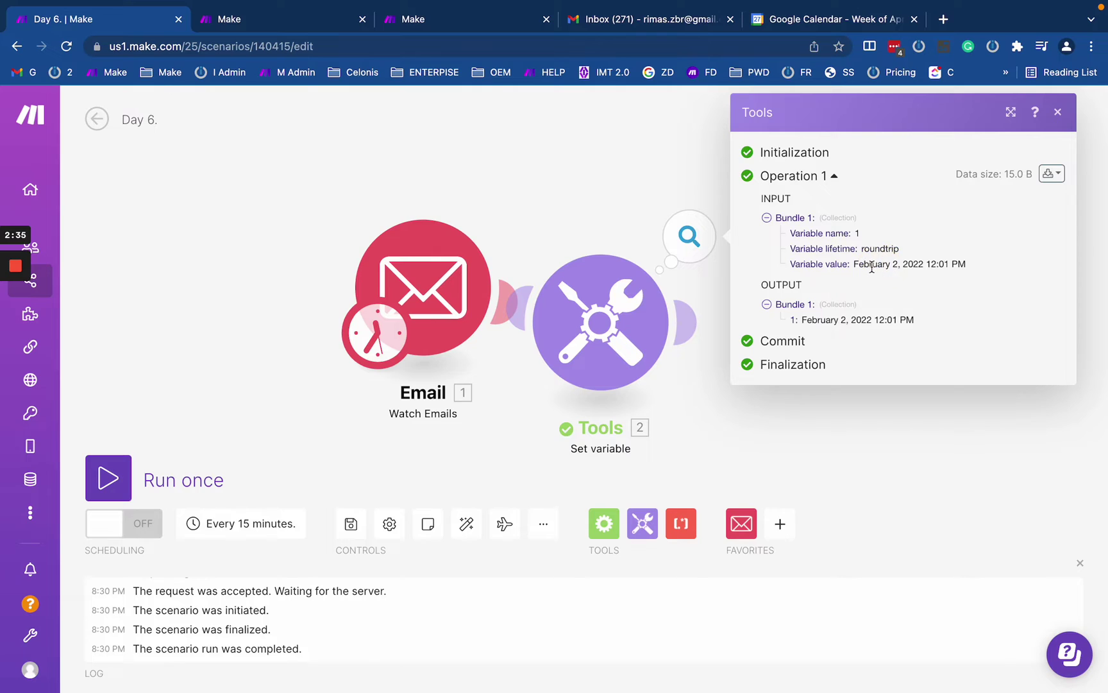
double_click(876, 264)
double_click(896, 264)
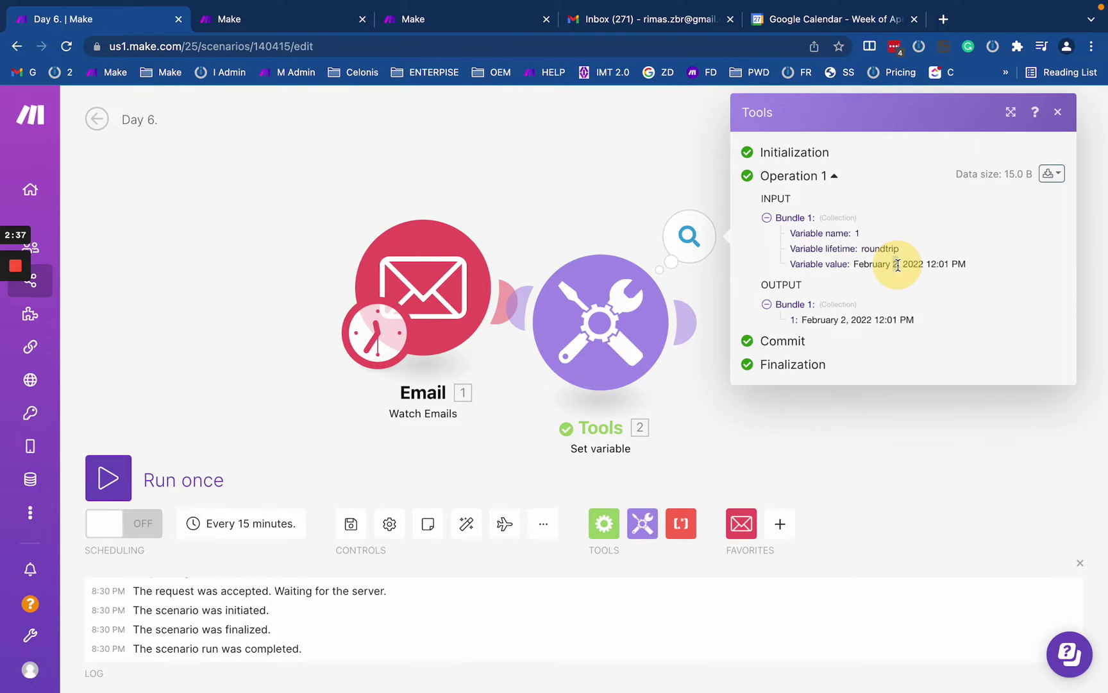
Step: Examine the full date and time shown as the variable value in Operation 1's input, then close the run details
drag(900, 265, 1001, 268)
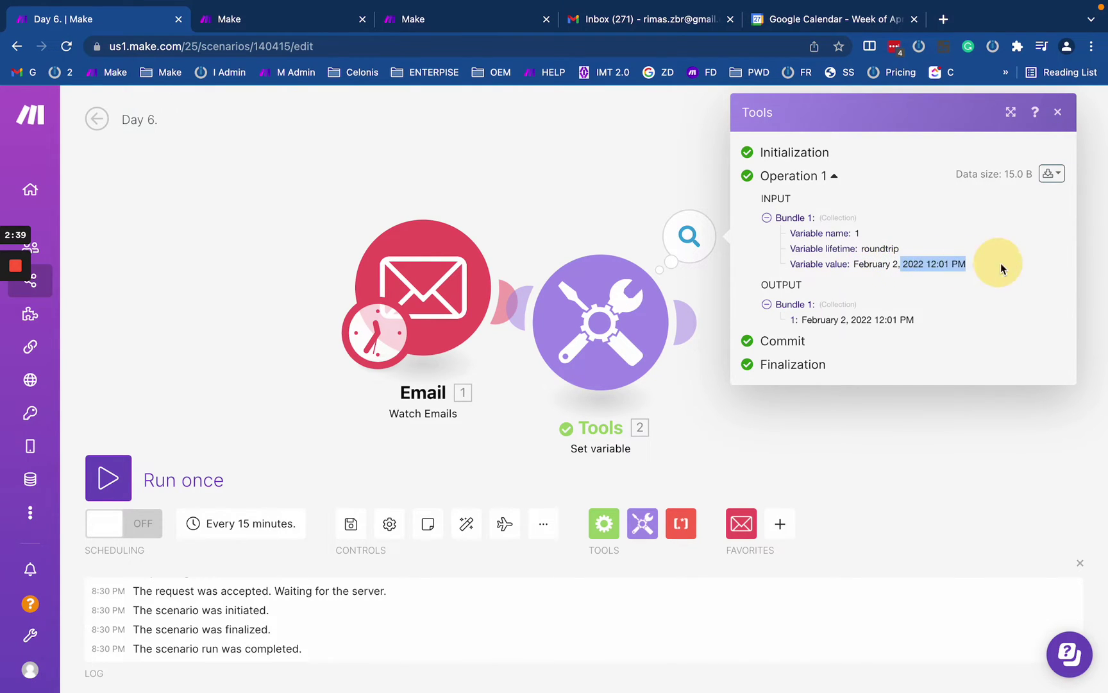
drag(854, 264, 981, 264)
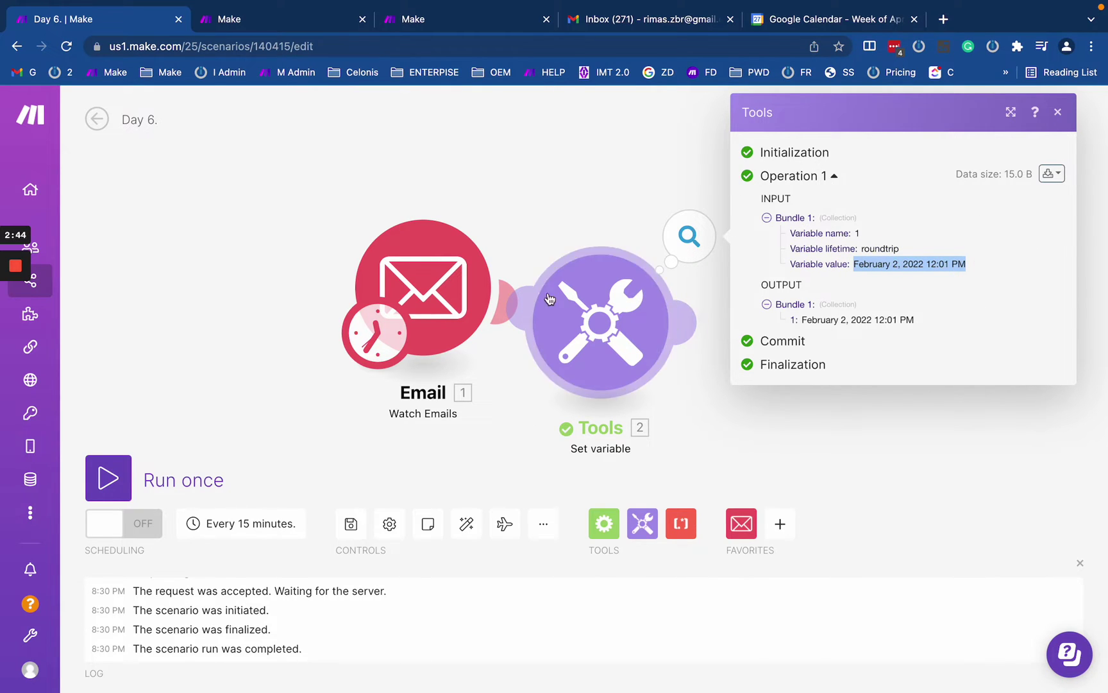
click(506, 212)
Step: List the emails available as the Email module's starting point and examine the timestamp of the "test" email
right_click(437, 277)
click(484, 341)
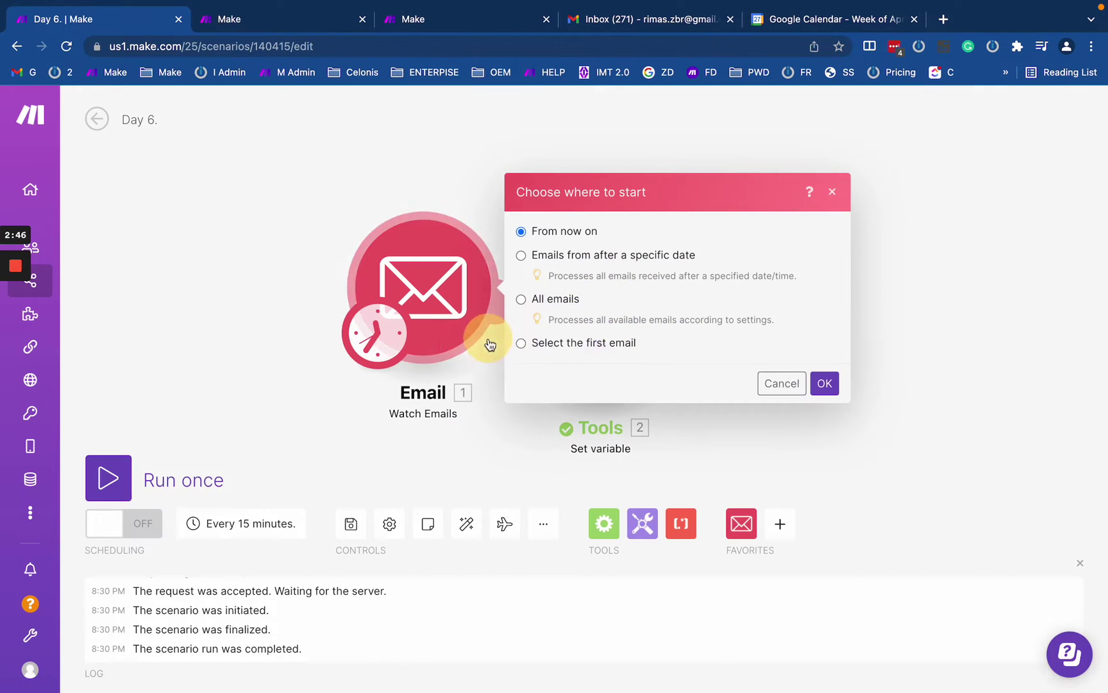
click(593, 340)
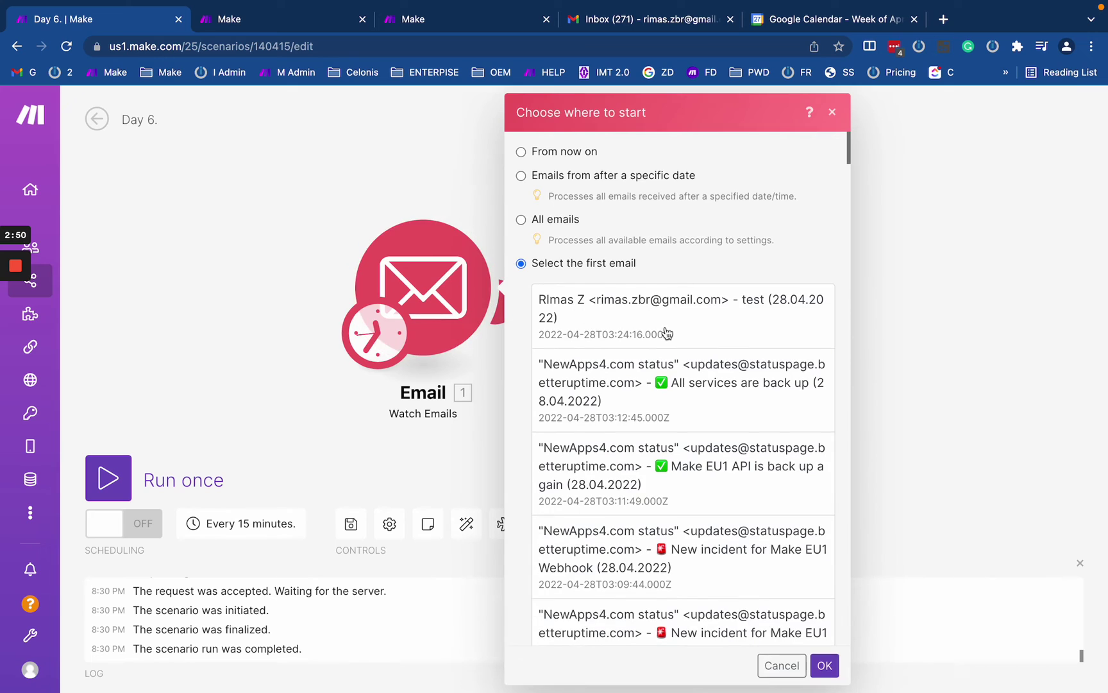
click(693, 335)
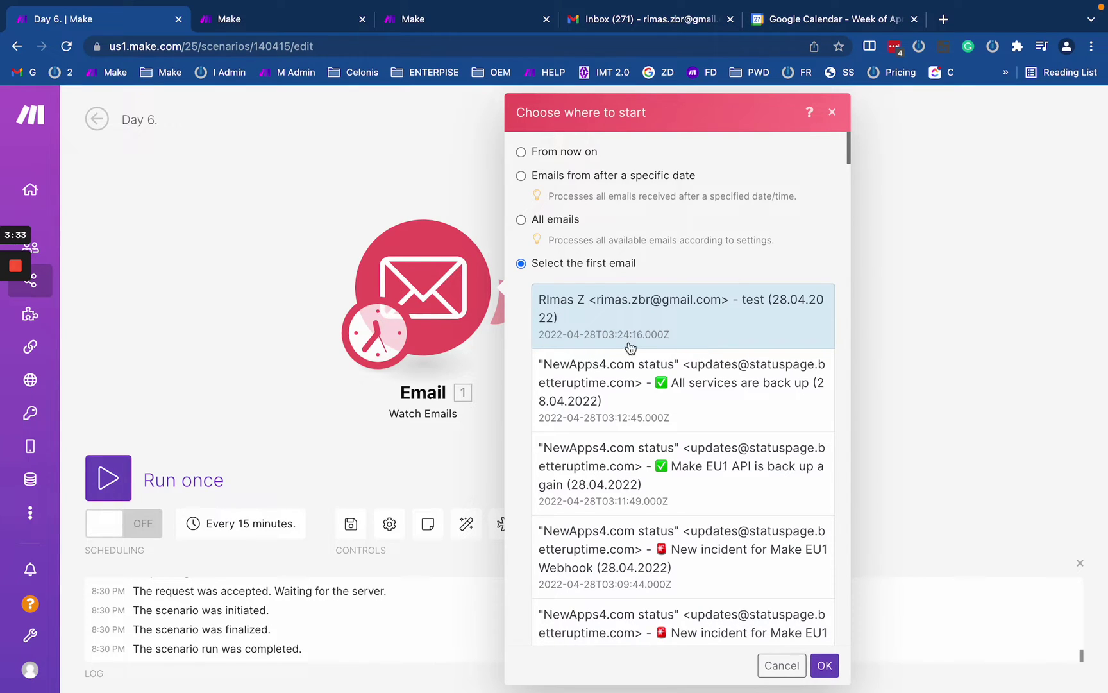
Step: Search the web for ISO8601 in a new tab and open the Wikipedia article on ISO 8601
click(944, 18)
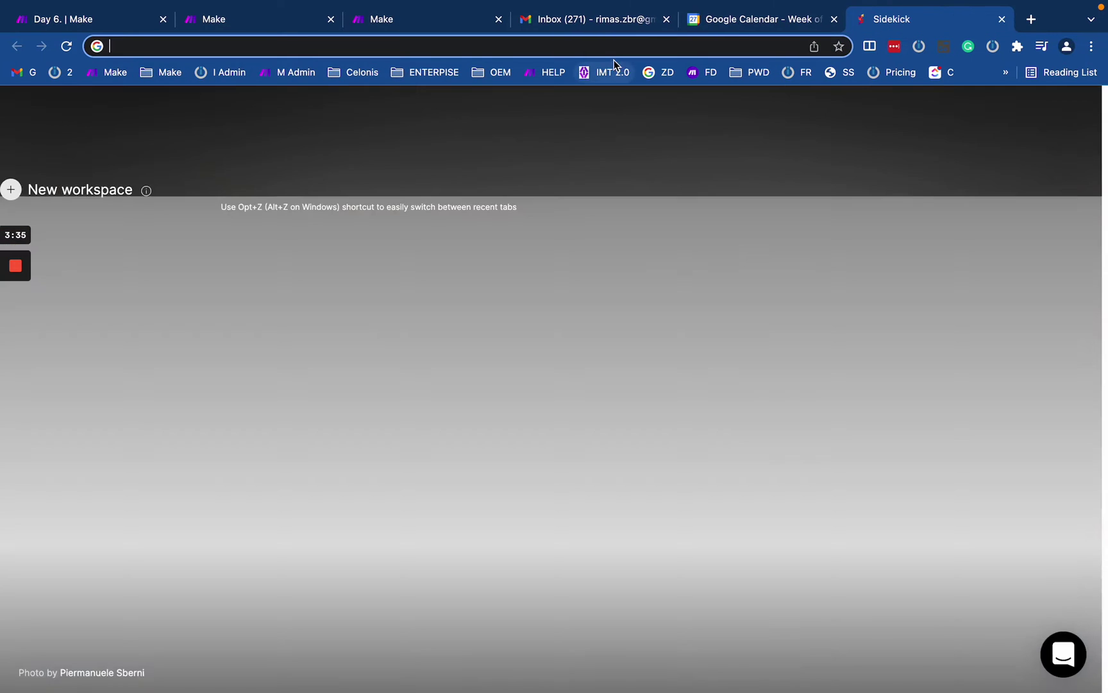
click(609, 47)
text(ISO)
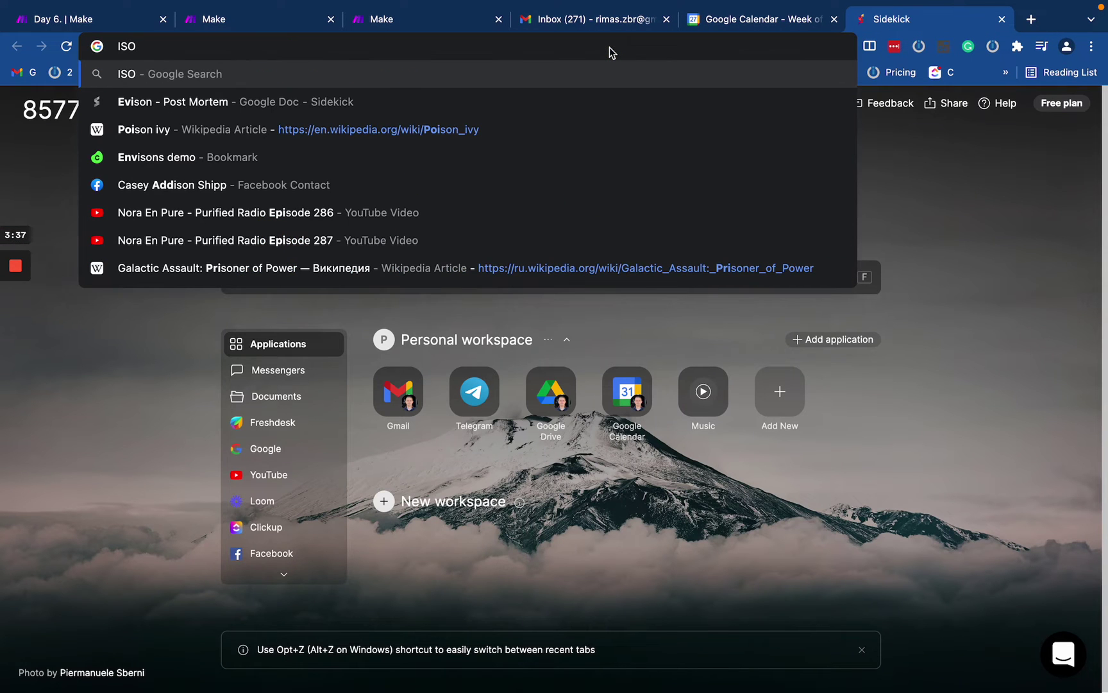
text(8601)
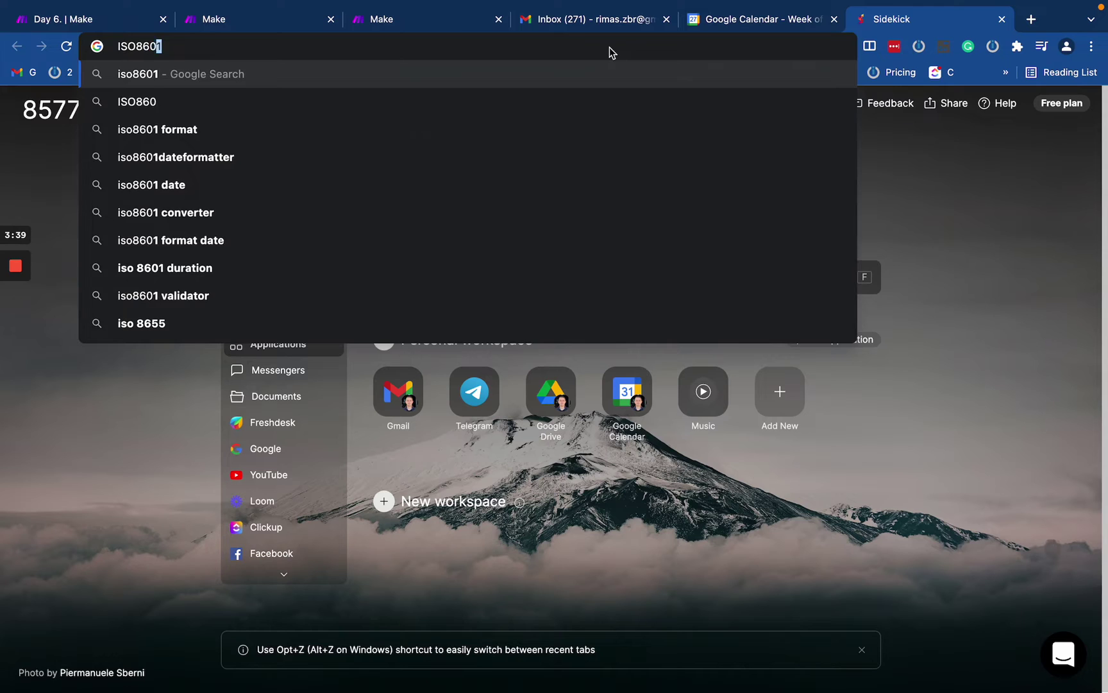
key(Return)
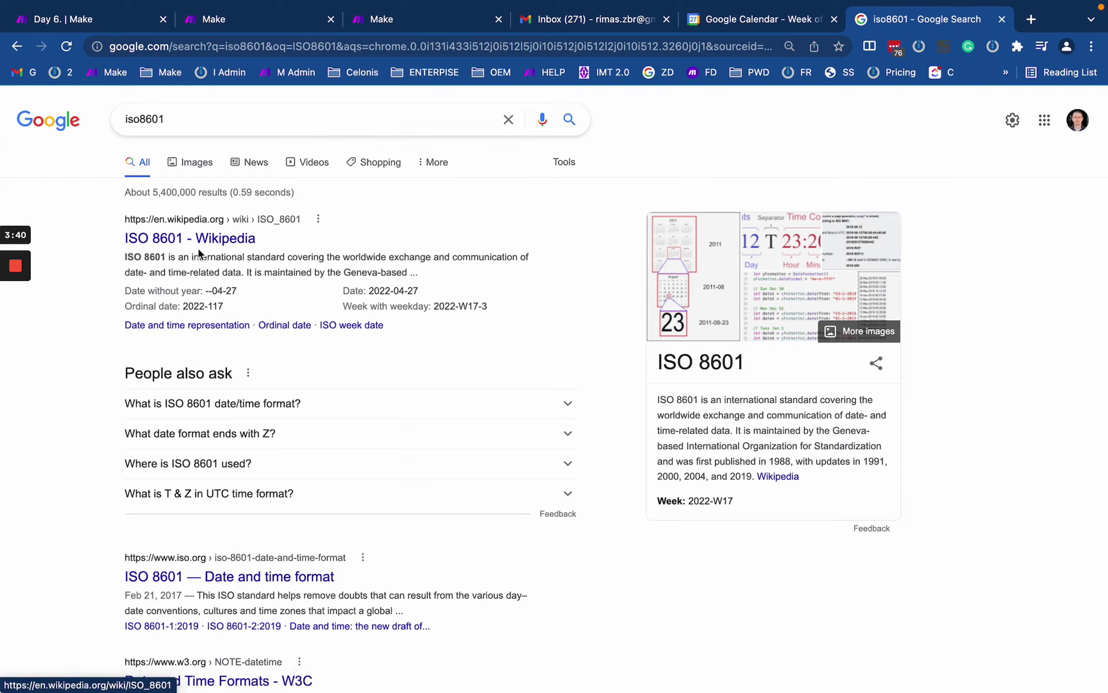
click(196, 239)
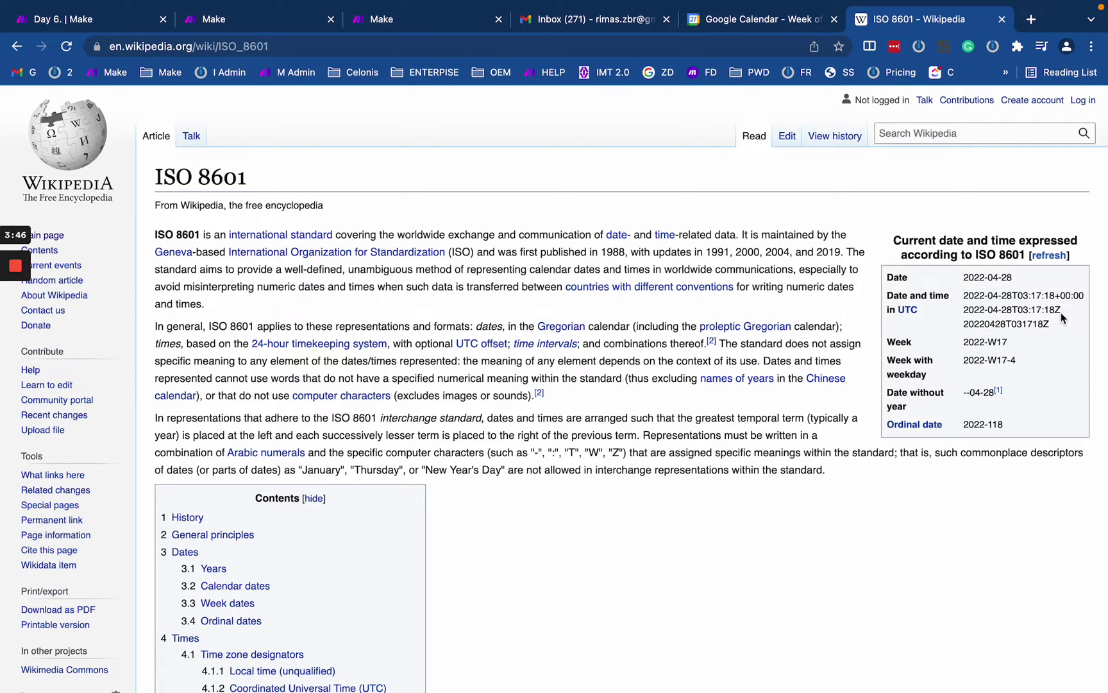
Step: Examine how the current UTC date and time is written in the article's summary box, including the Z suffix and the offset
scroll(1061, 312, down, 1)
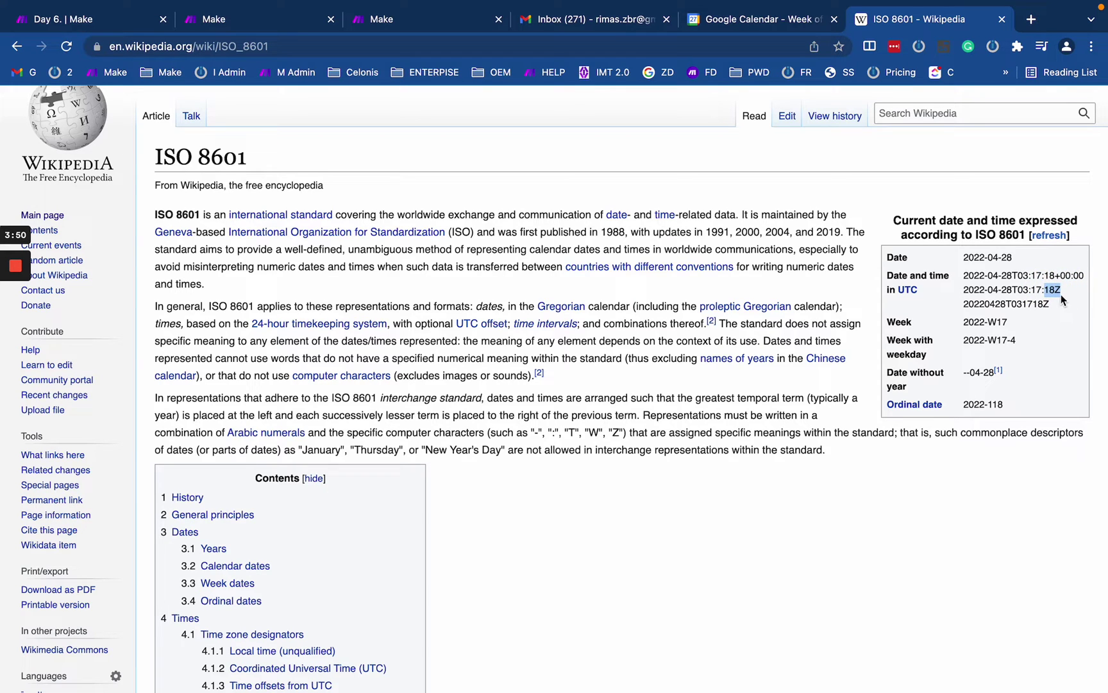
click(1062, 278)
drag(1062, 277, 1085, 274)
Step: Skim the remaining sections of the ISO 8601 article, then return to the Day 6 scenario and dismiss the starting-point choices
scroll(903, 369, down, 5)
scroll(901, 369, down, 8)
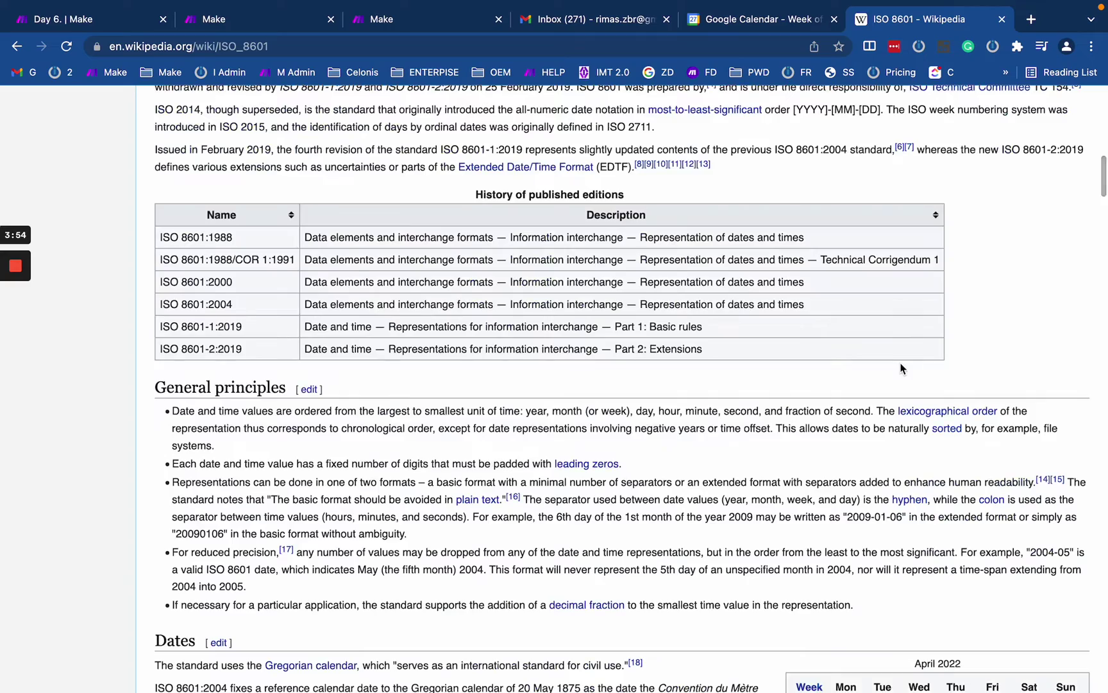
scroll(901, 369, down, 15)
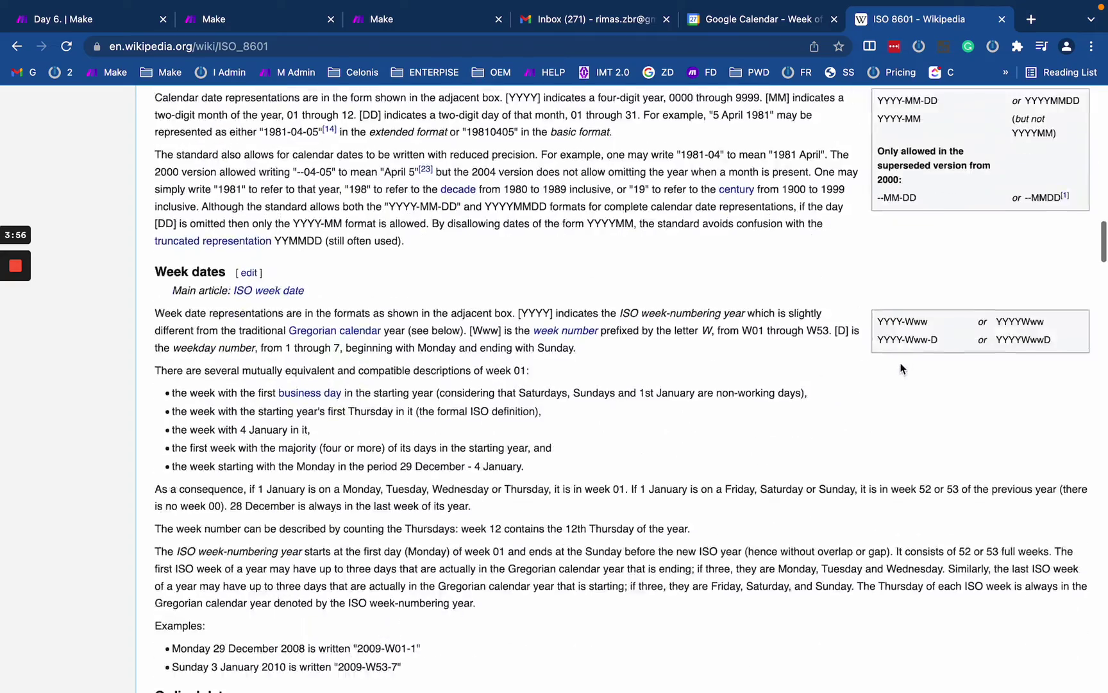
scroll(901, 369, down, 10)
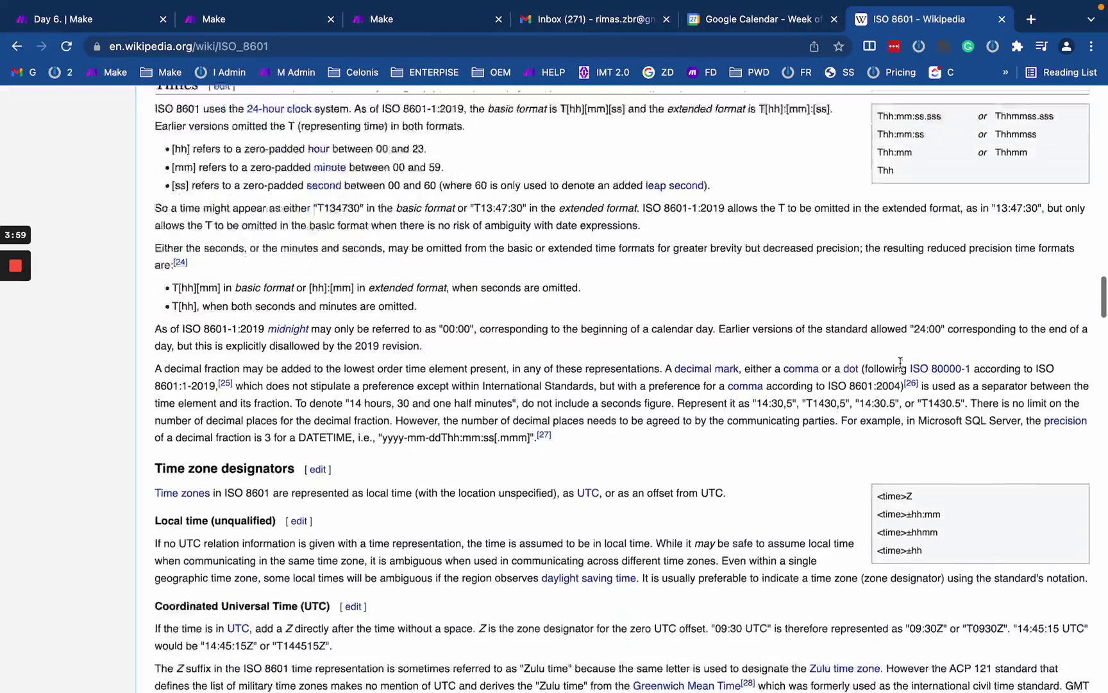
scroll(901, 362, down, 18)
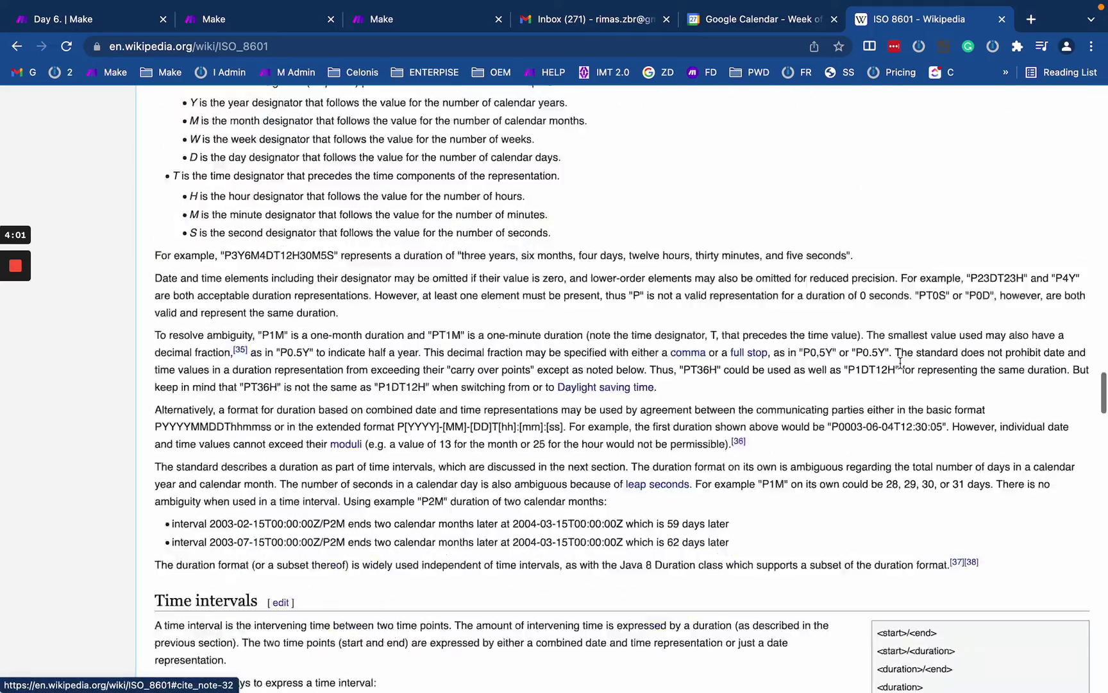
scroll(901, 363, down, 15)
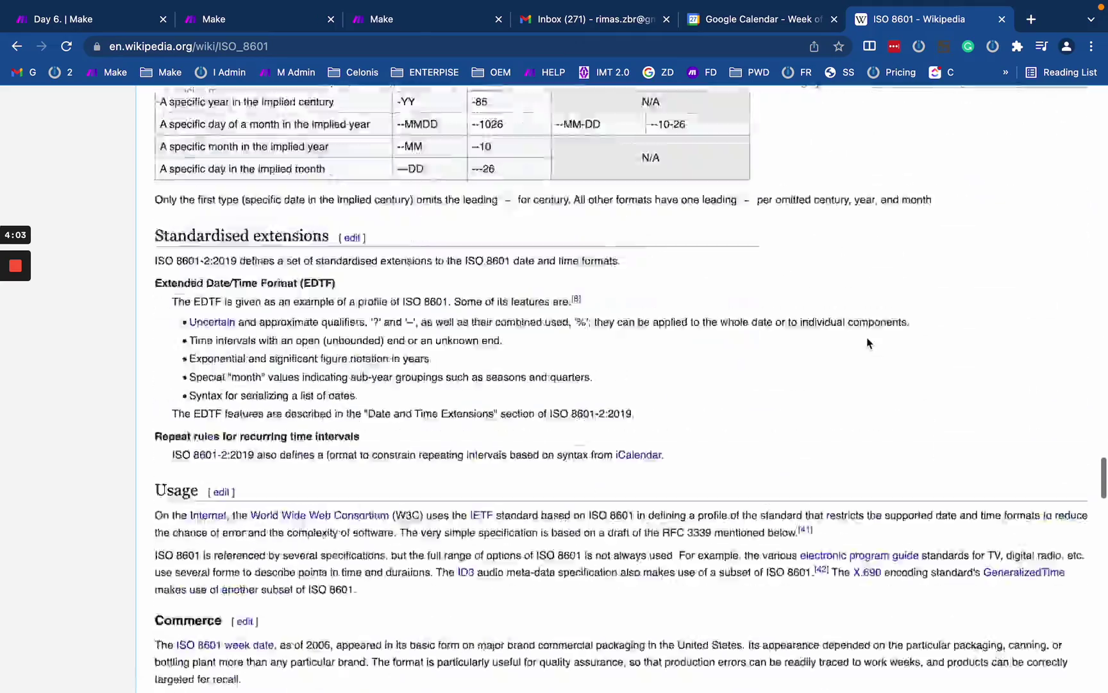
scroll(869, 343, down, 12)
scroll(868, 343, up, 1)
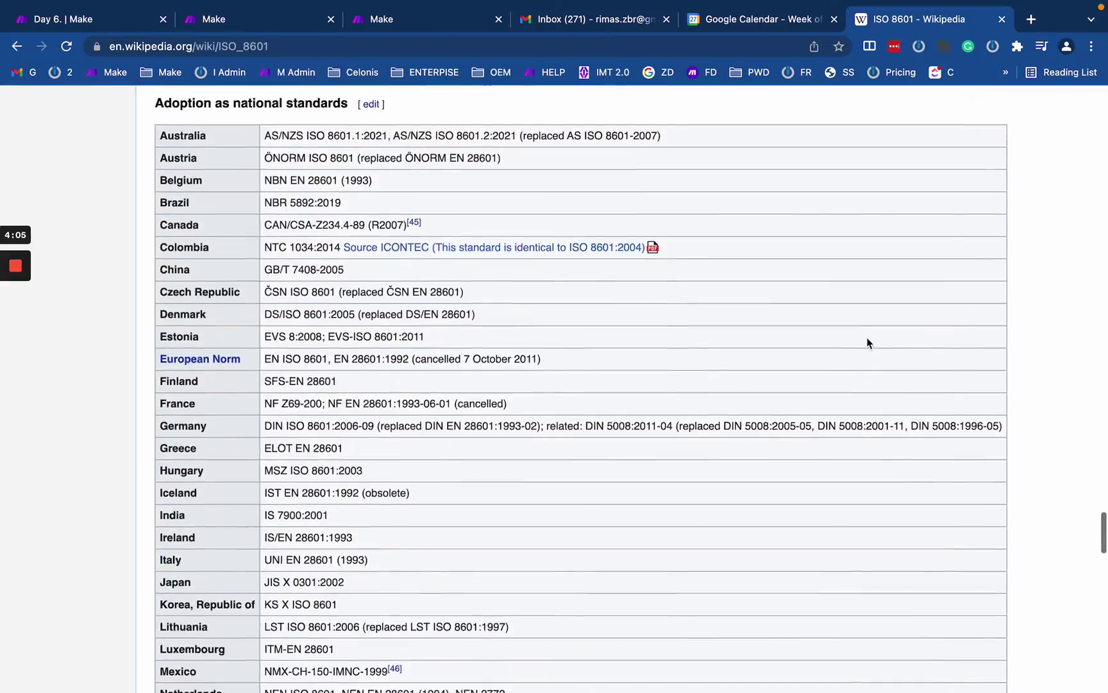
scroll(868, 343, down, 10)
scroll(450, 318, up, 17)
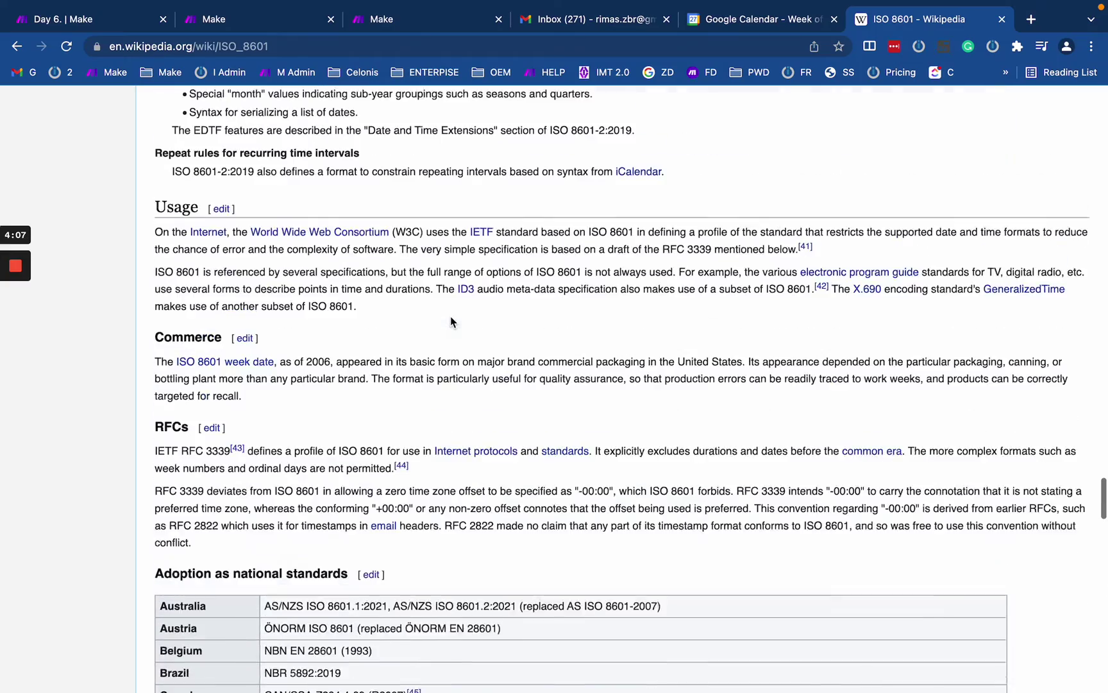
scroll(330, 482, up, 7)
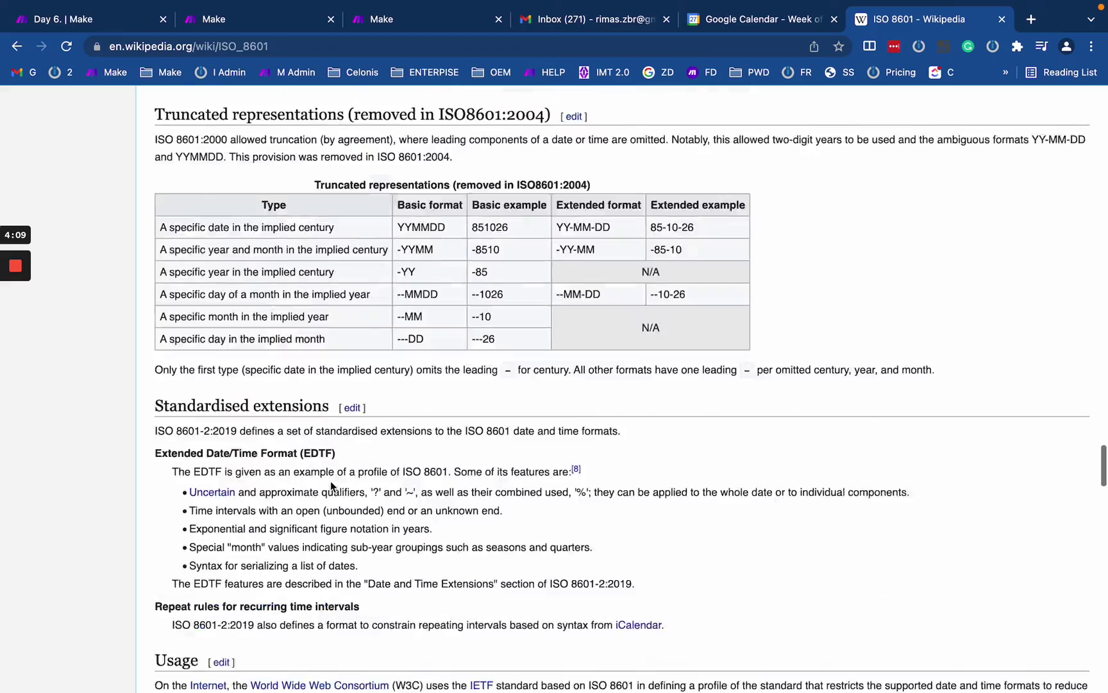
scroll(329, 481, up, 10)
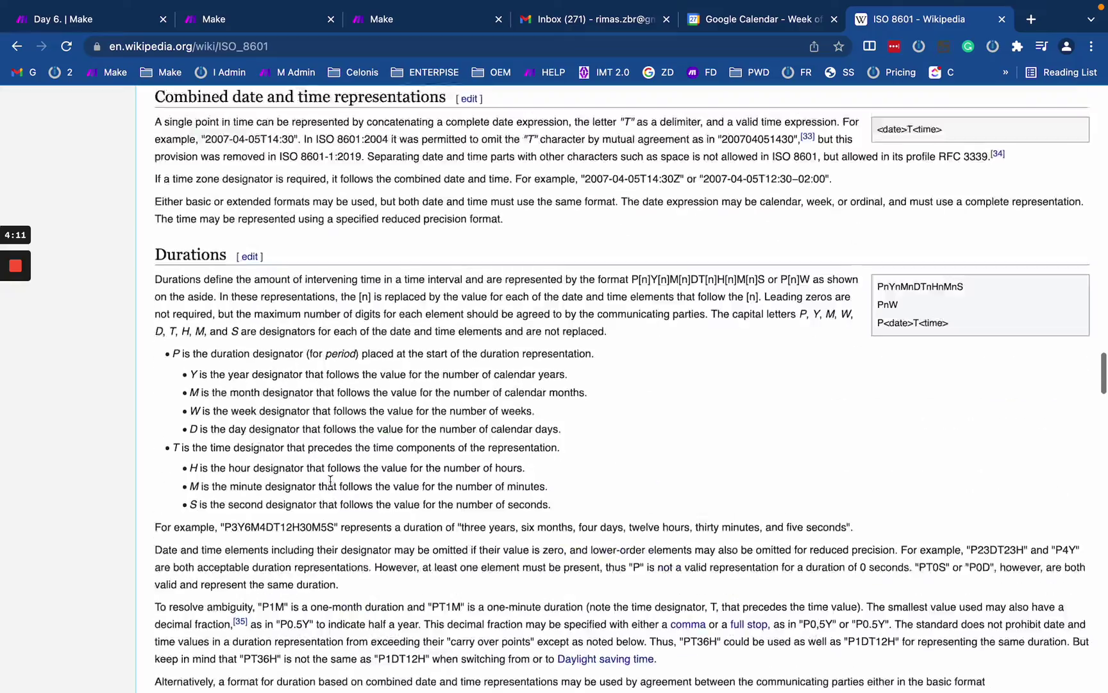
scroll(330, 480, up, 15)
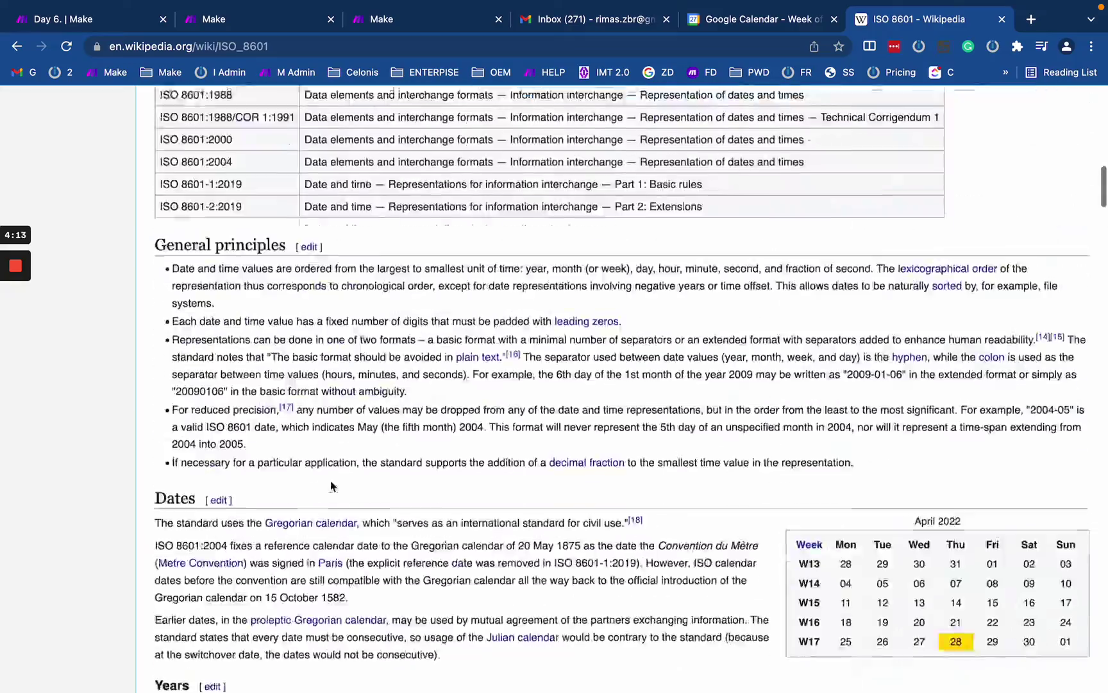
scroll(330, 485, up, 10)
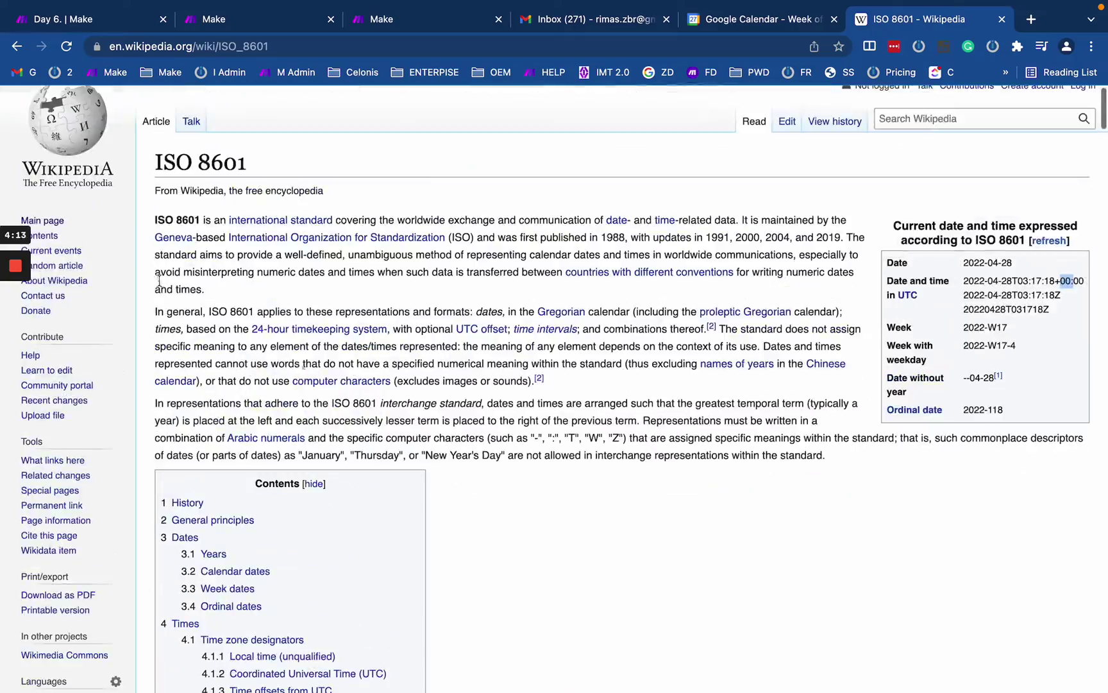
click(102, 22)
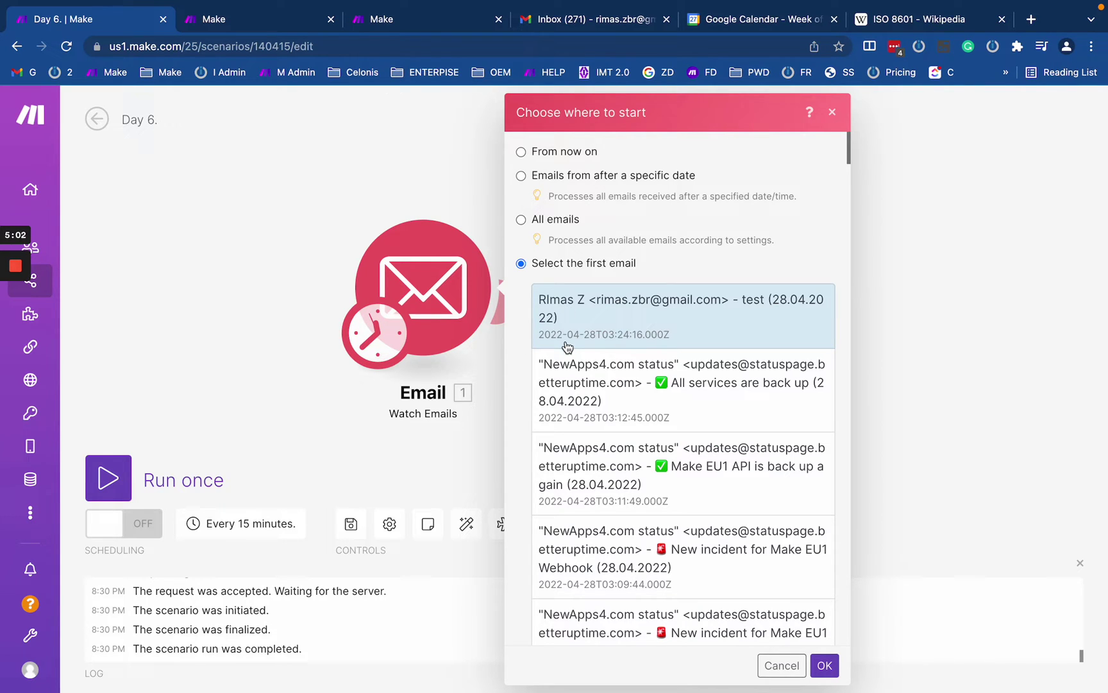
click(460, 215)
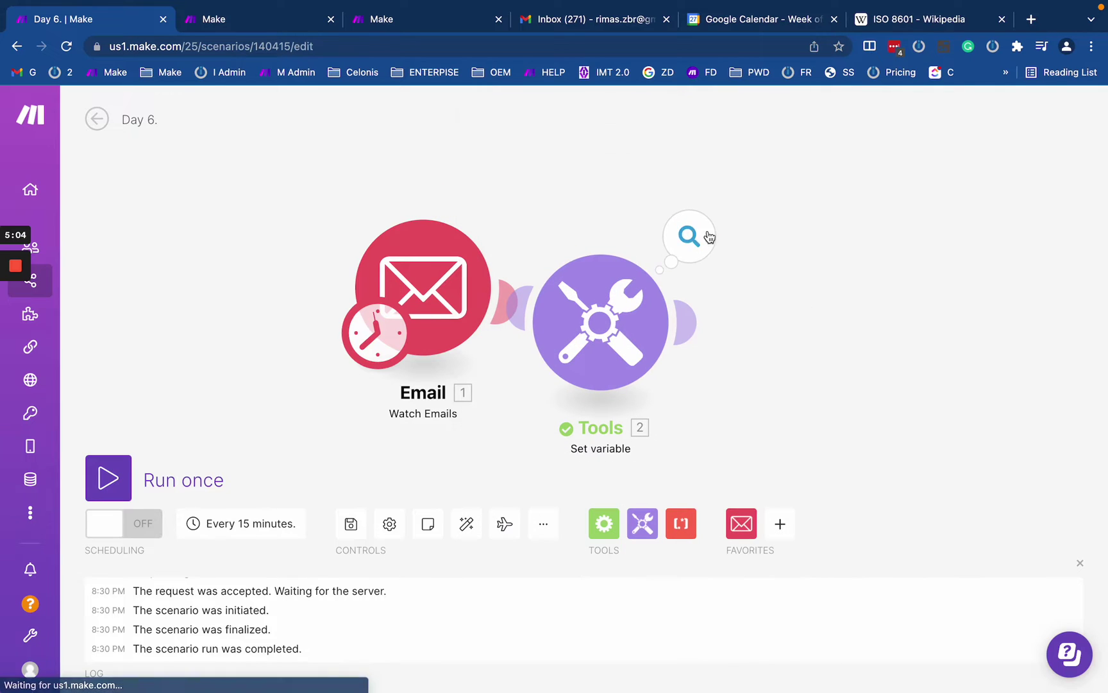
Step: Try running only the Email Watch Emails module and open its run details
right_click(452, 252)
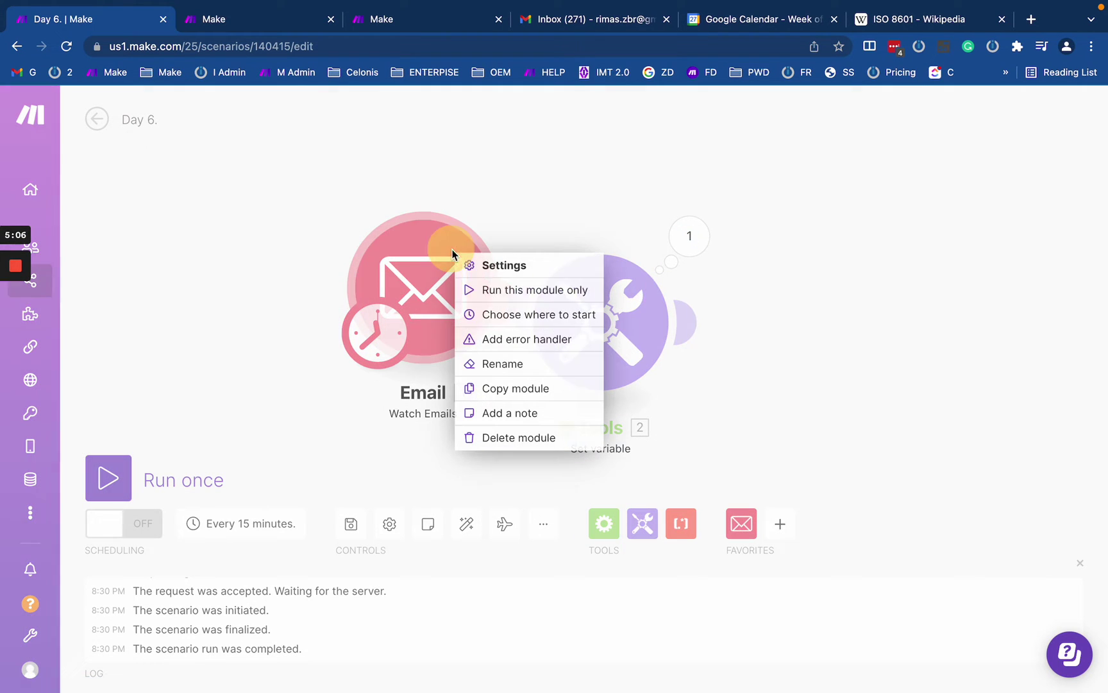
click(486, 297)
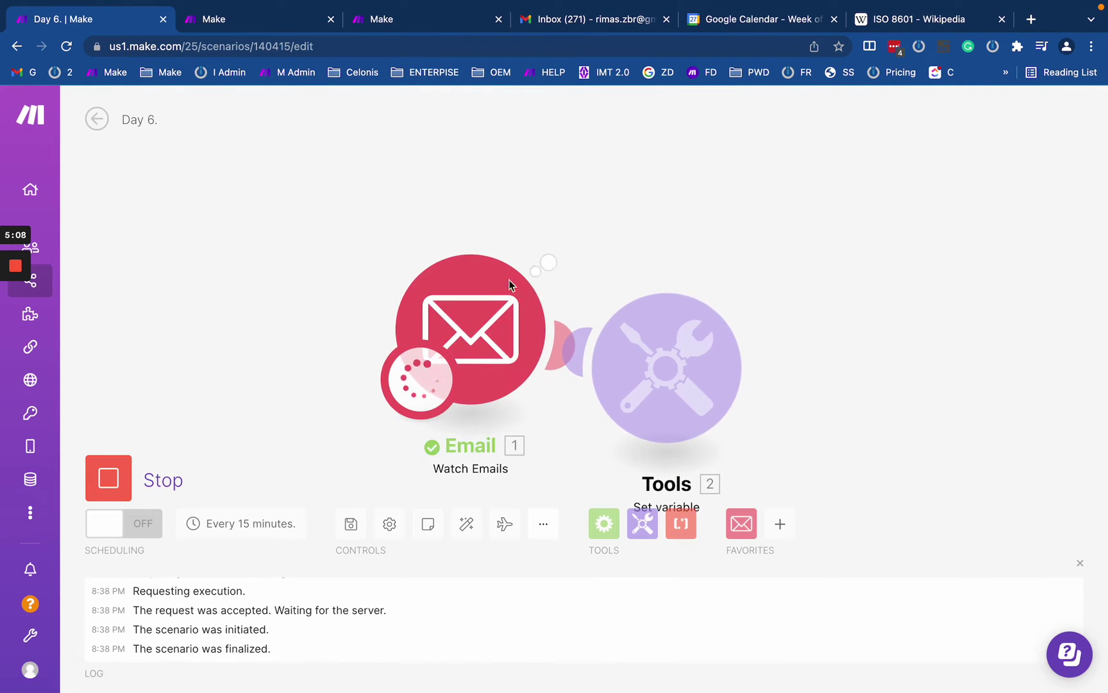
click(568, 234)
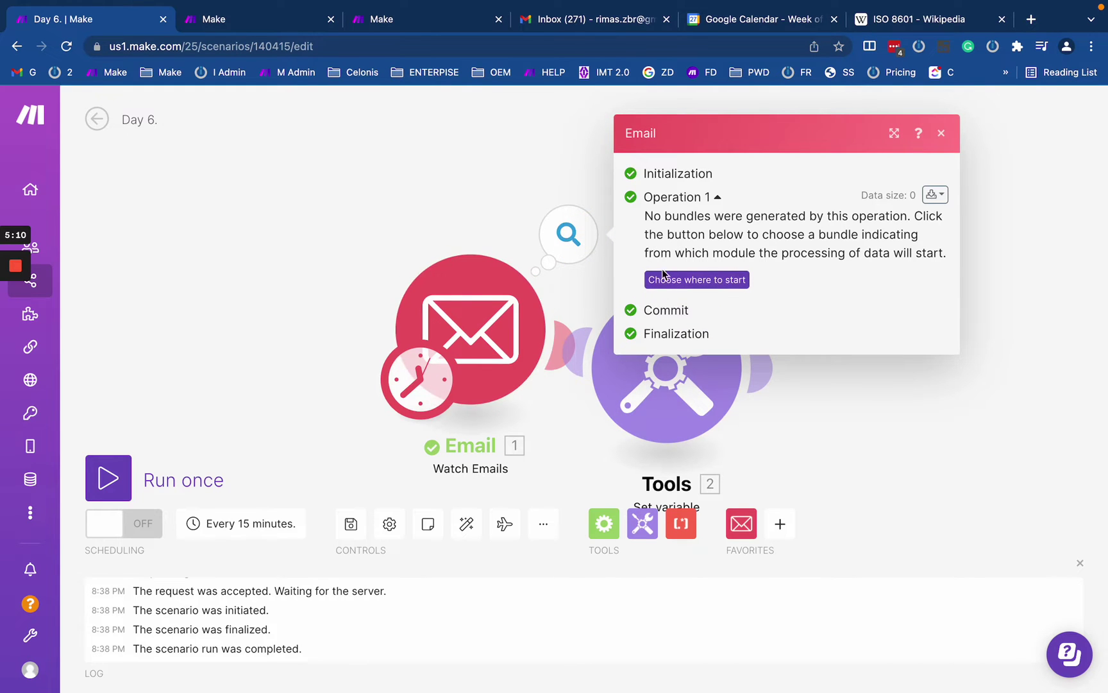
Step: Set the Email module to start from a selected first email, choosing the "test" email dated 28.04.2022
right_click(506, 352)
click(577, 409)
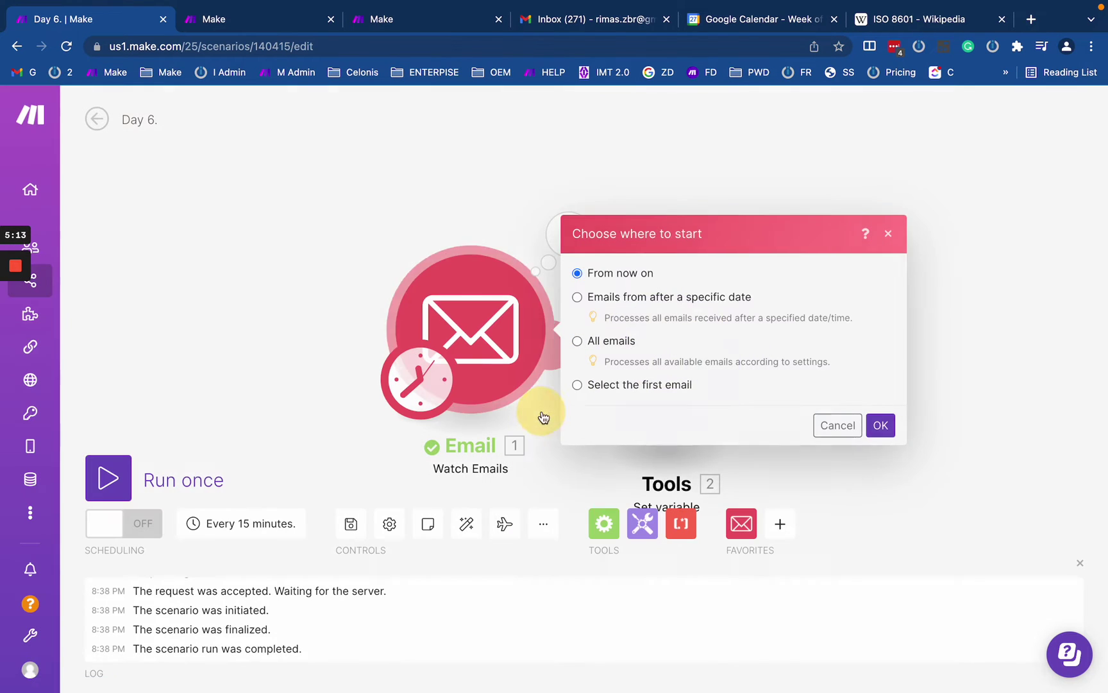
click(638, 388)
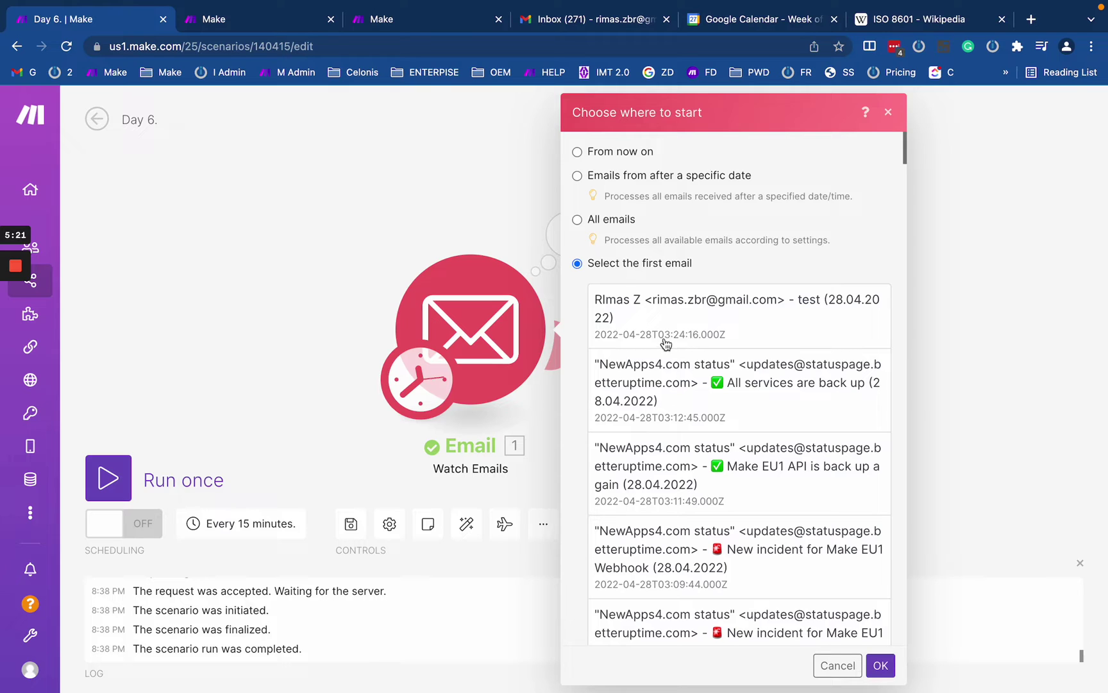
click(641, 347)
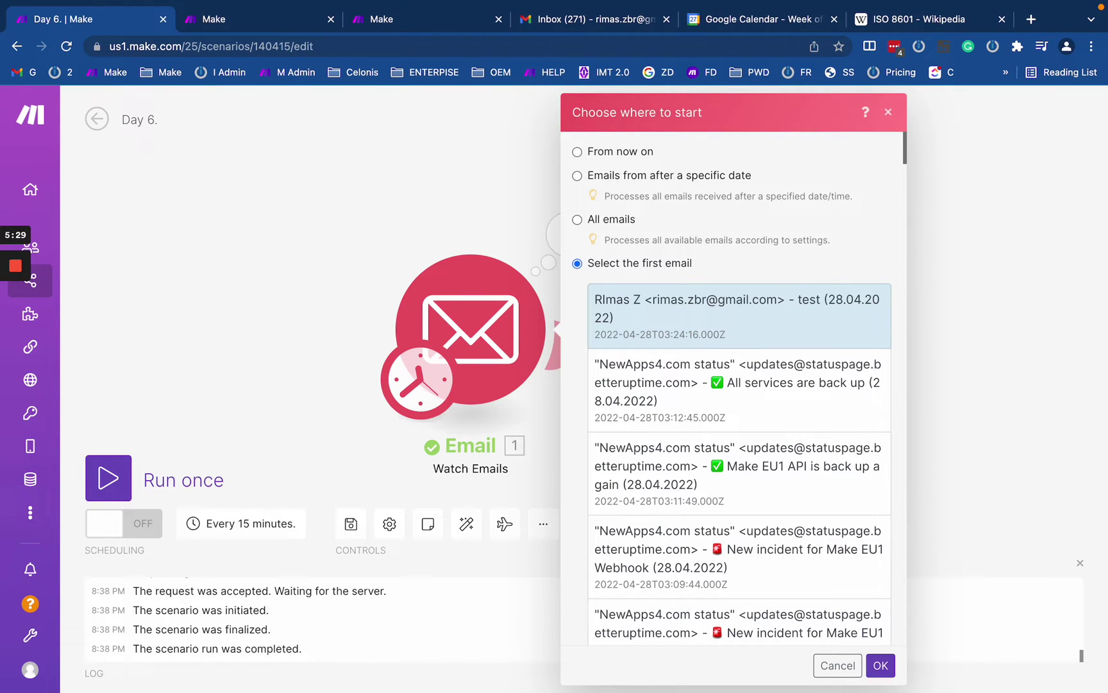
mouse_move(1053, 3)
click(881, 665)
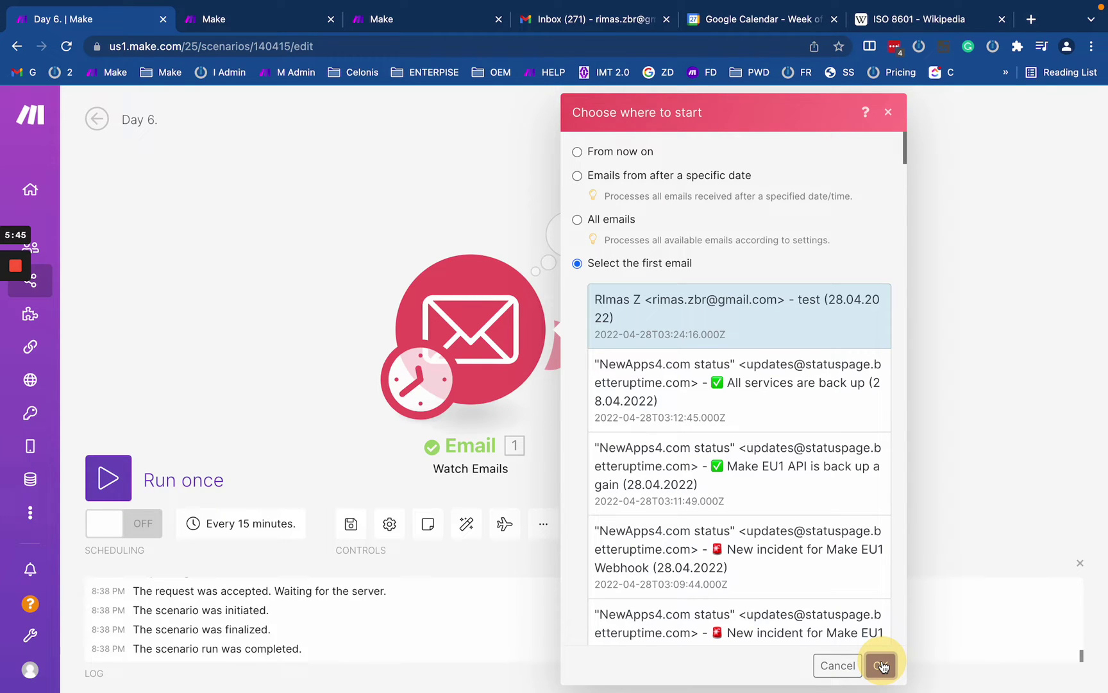
Step: Run only the Email module and examine the Date value in Operation 1's output bundle
right_click(489, 328)
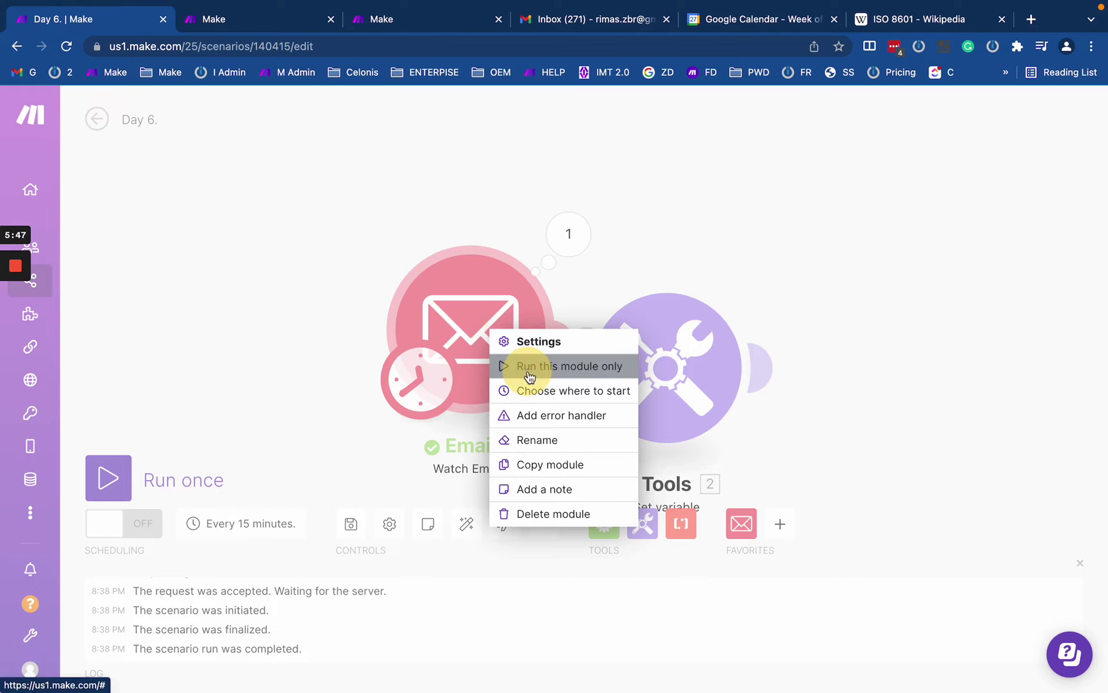
click(529, 374)
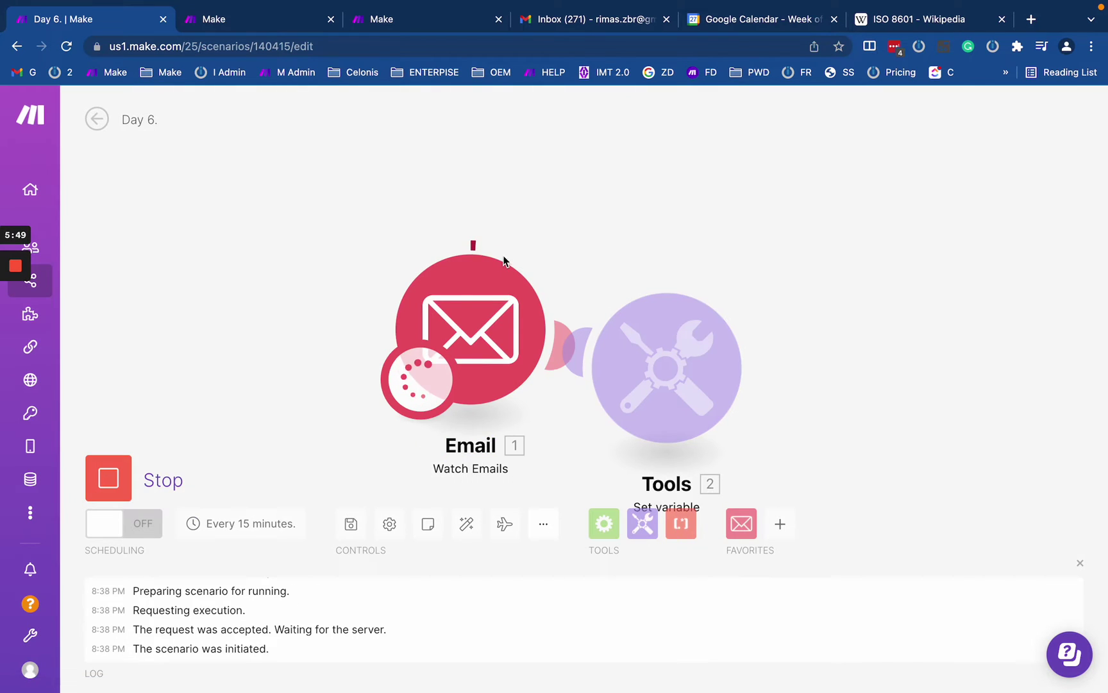
click(568, 234)
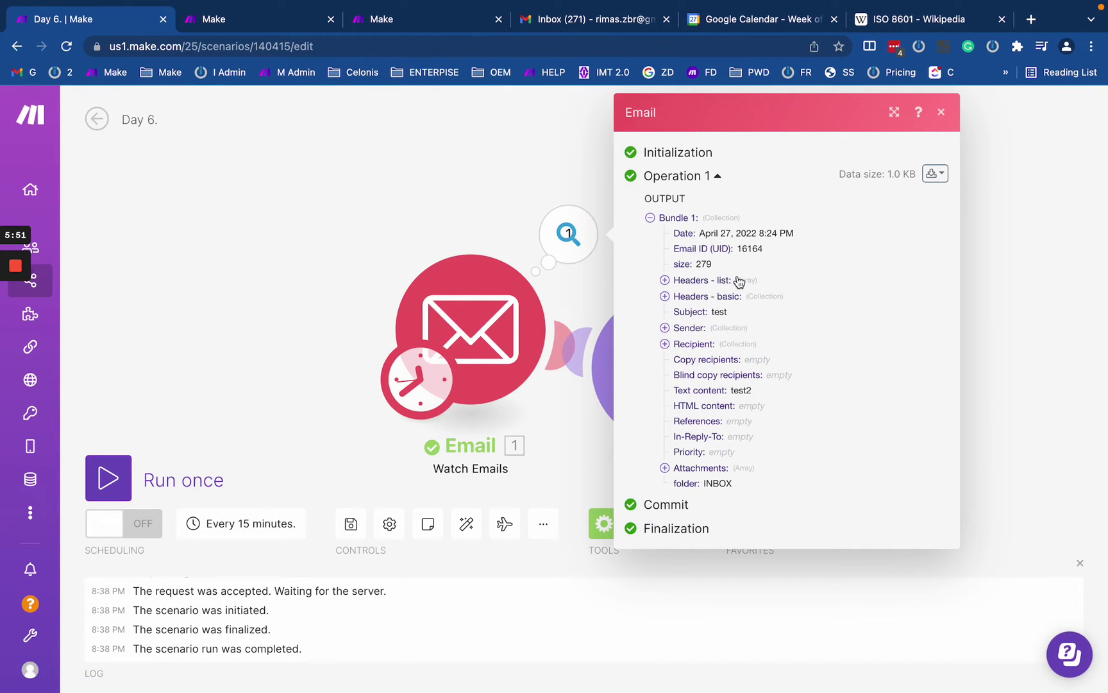
drag(726, 233, 813, 231)
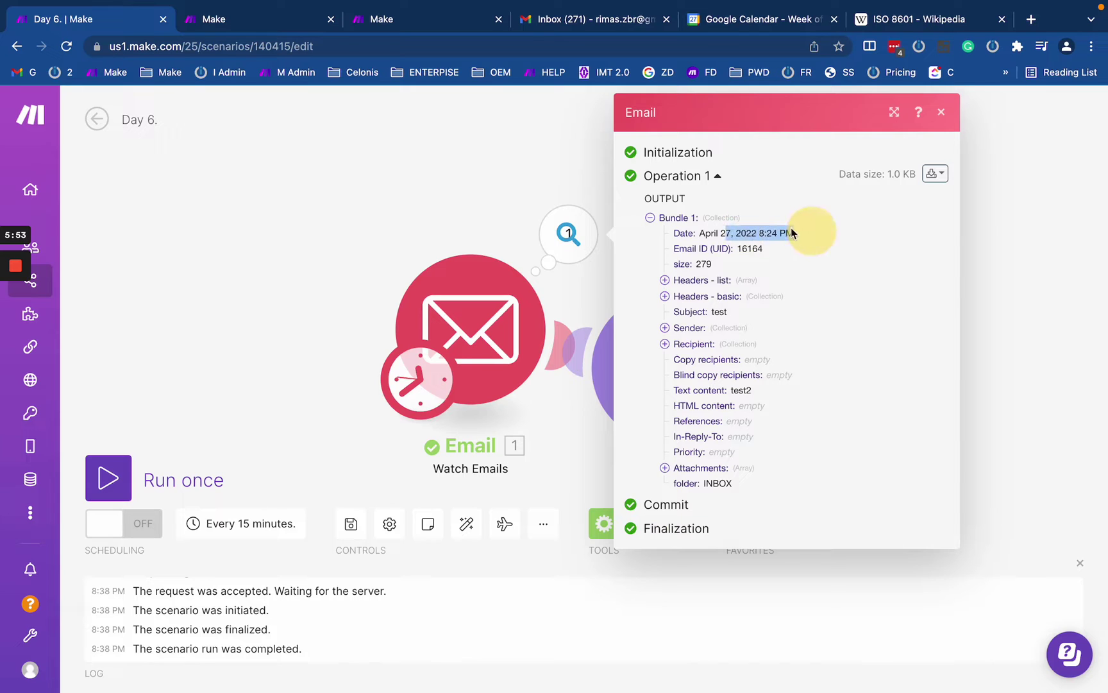
Step: Compare the Date value in the email run details with the Web time zone in the profile's time zone options
drag(699, 233, 803, 235)
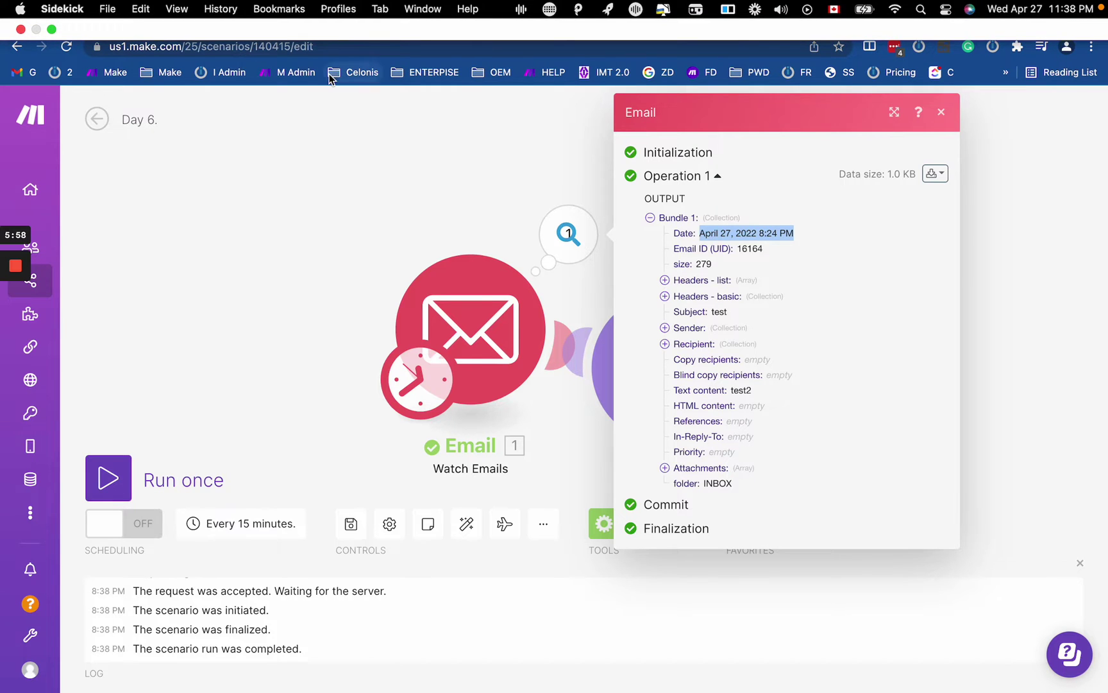
click(229, 22)
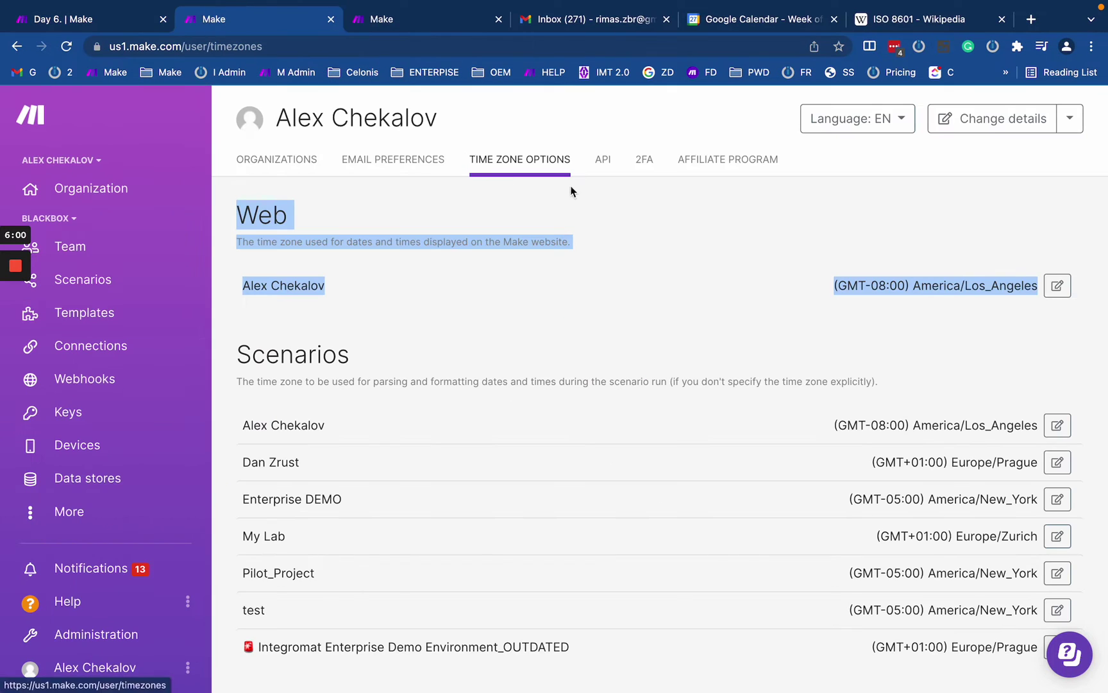
drag(832, 282, 1042, 285)
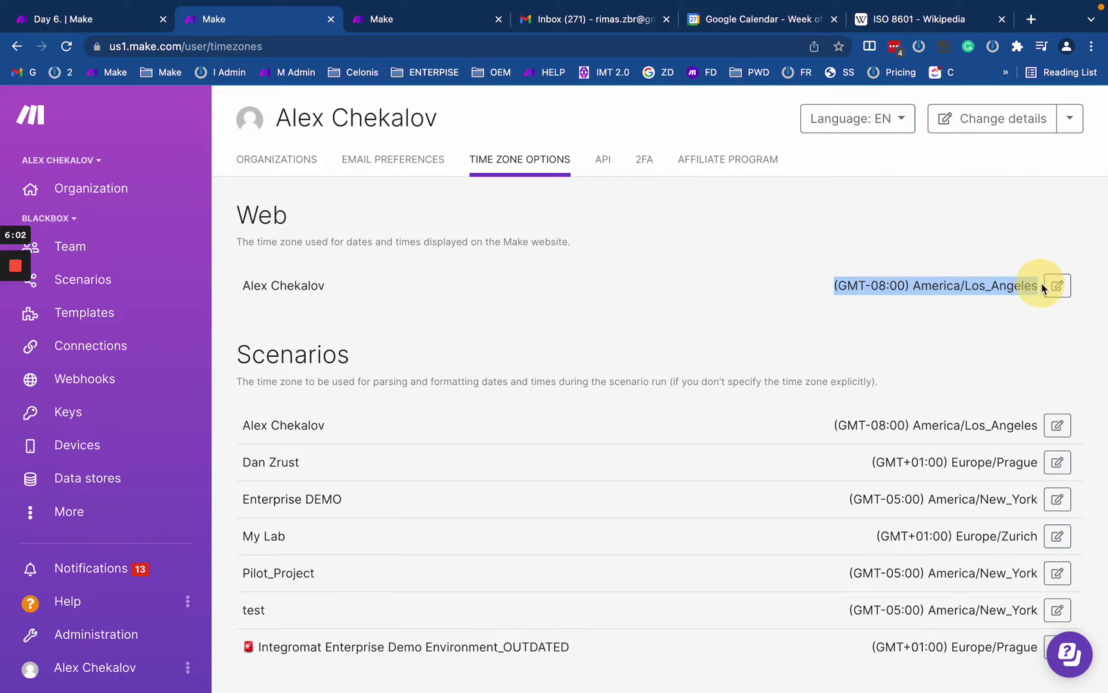
drag(234, 200, 417, 287)
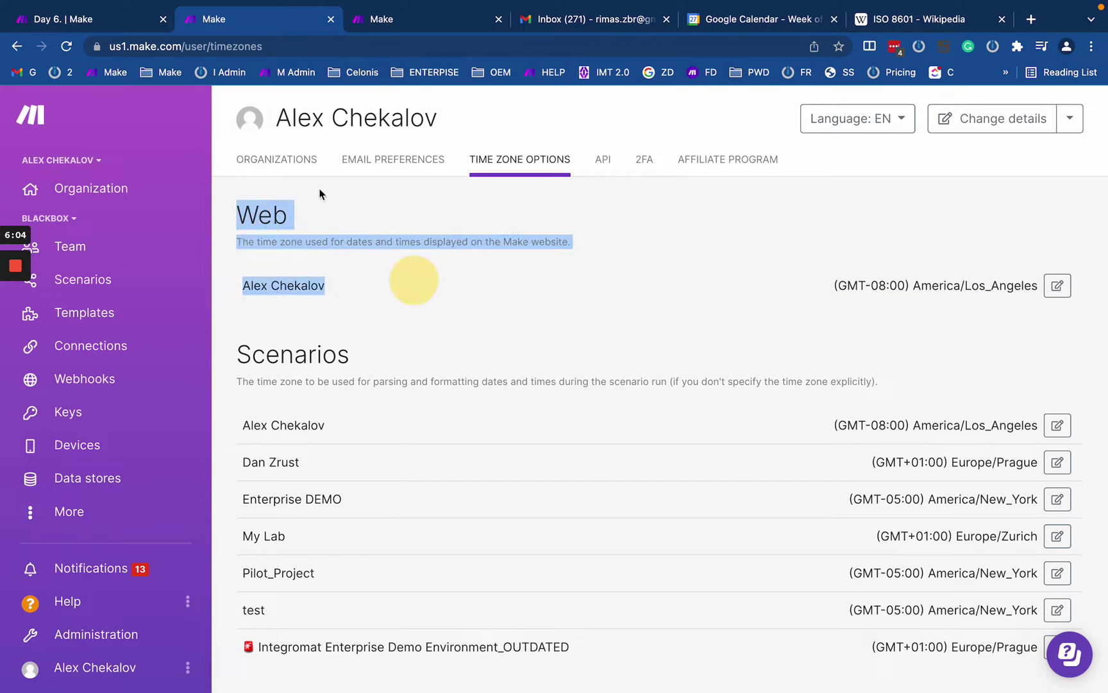
click(103, 20)
click(568, 233)
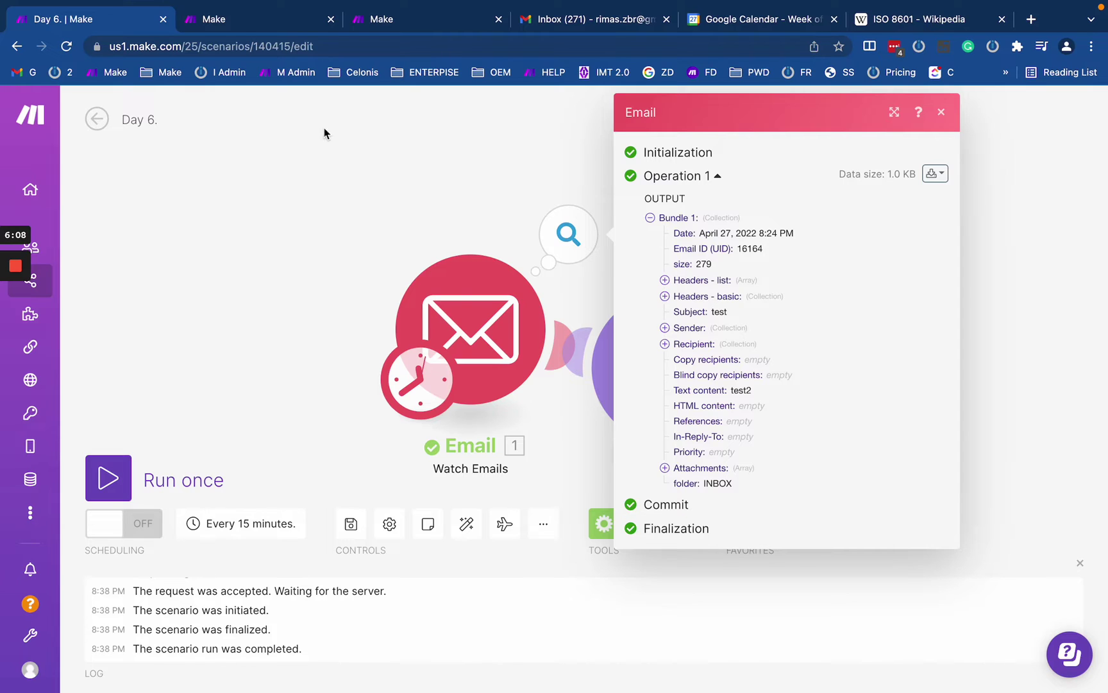
click(227, 15)
drag(832, 286, 1040, 286)
click(905, 283)
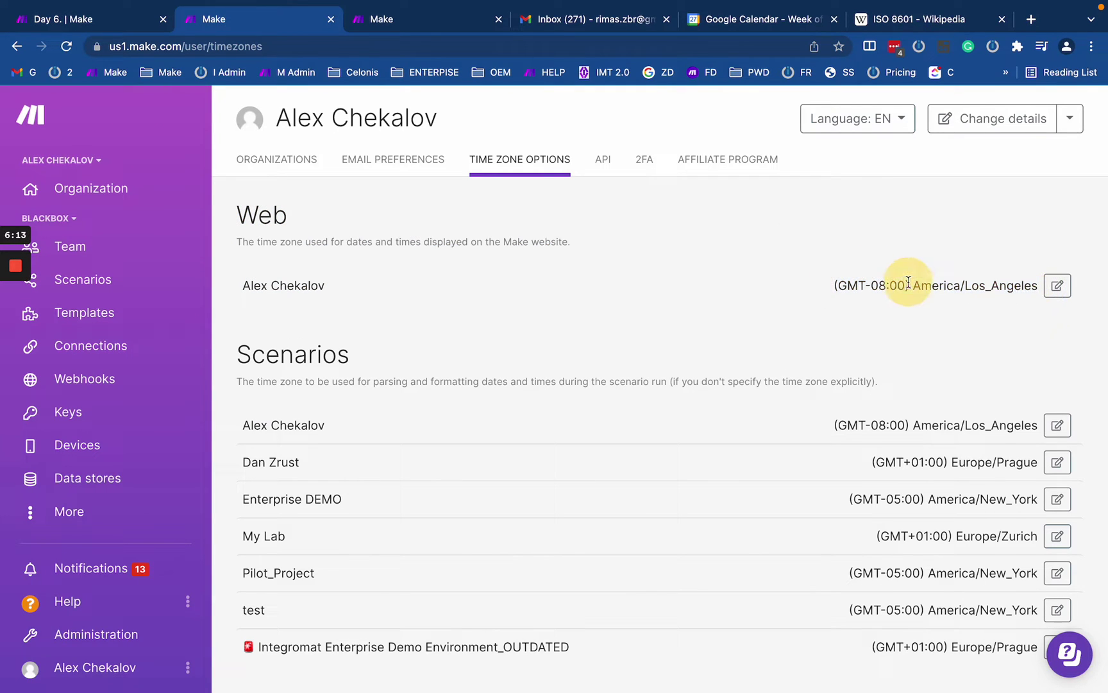
drag(835, 285, 1040, 295)
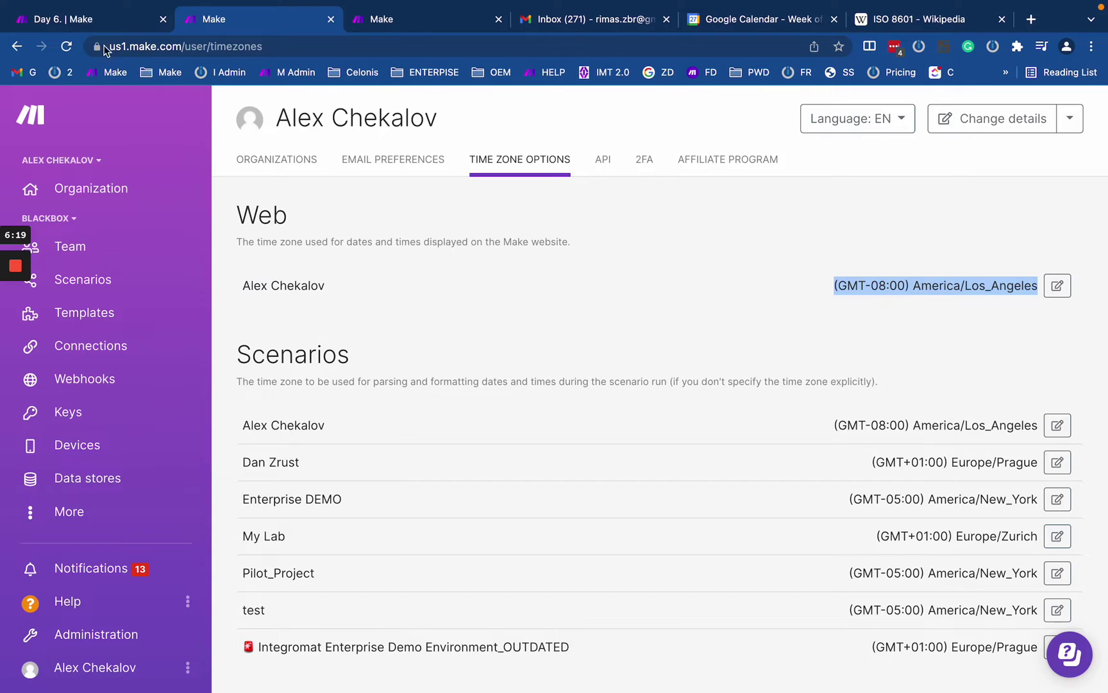
Step: Examine the time portion of the email's Date in the Day 6 run details and recheck the time zone options
click(115, 18)
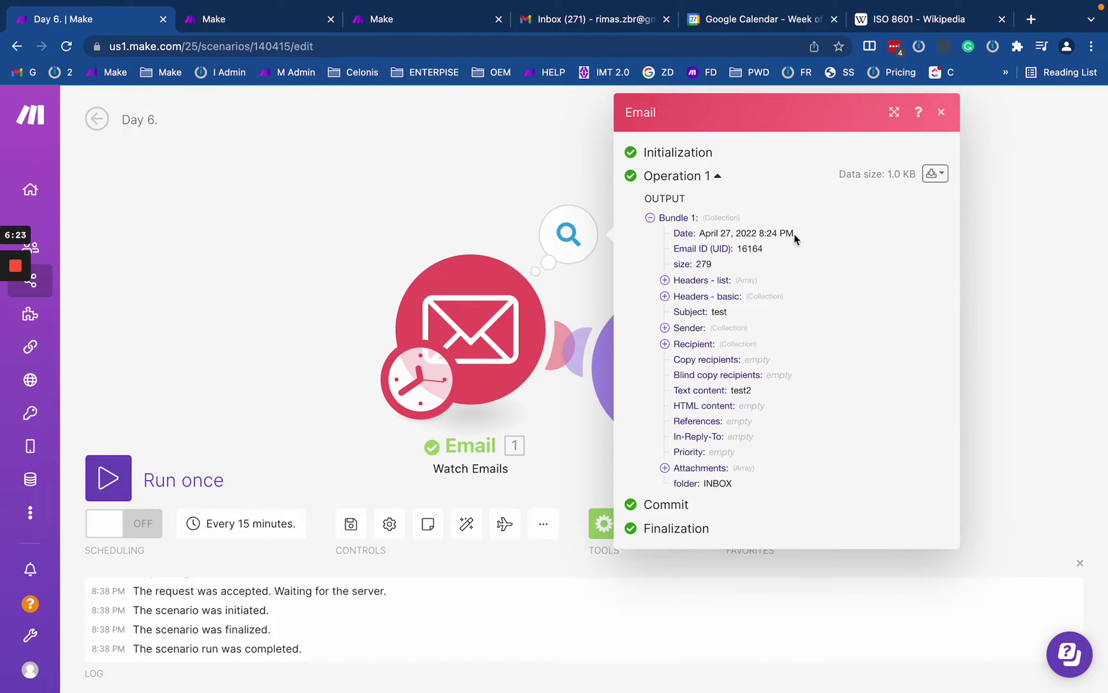
drag(759, 233, 789, 234)
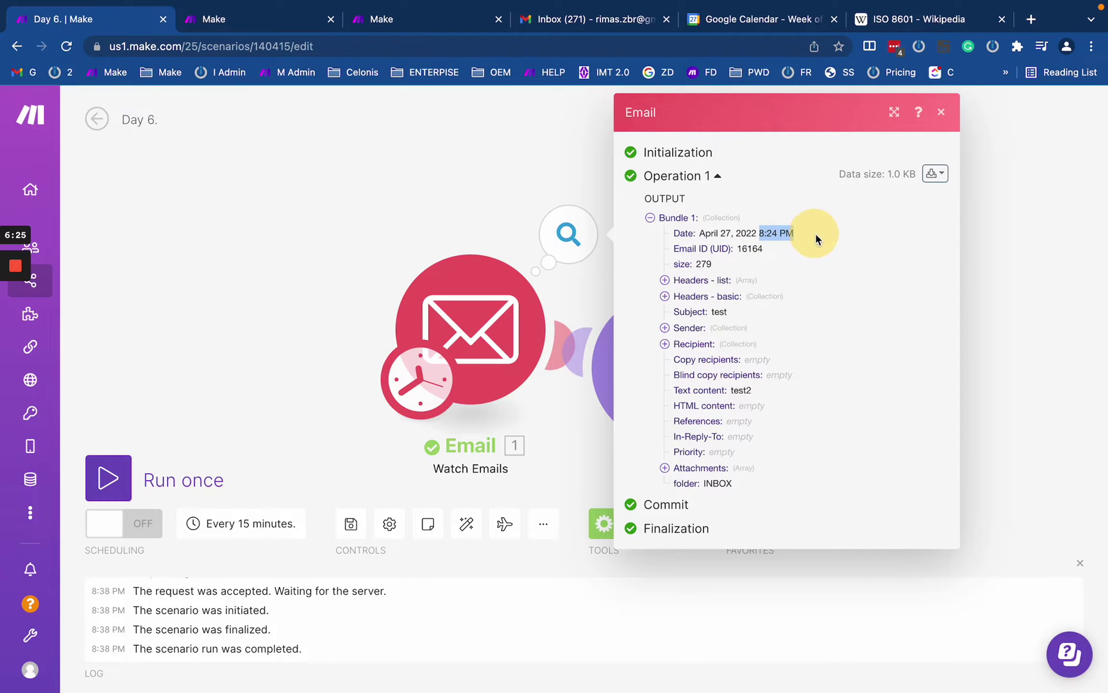
click(783, 231)
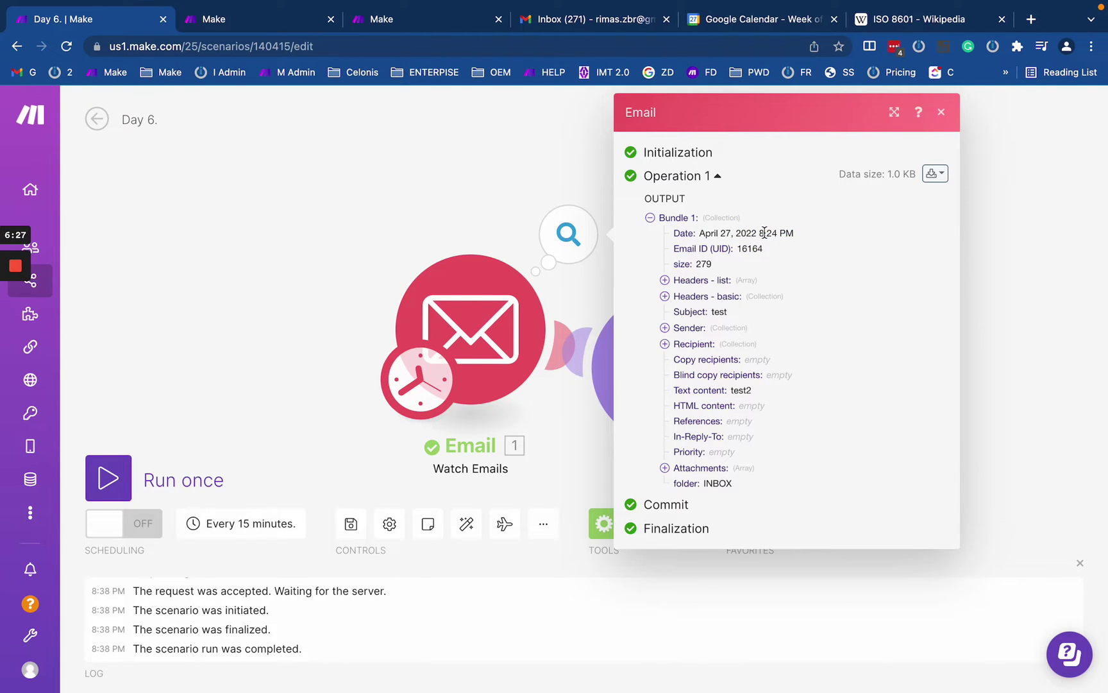
drag(761, 234, 795, 233)
click(275, 20)
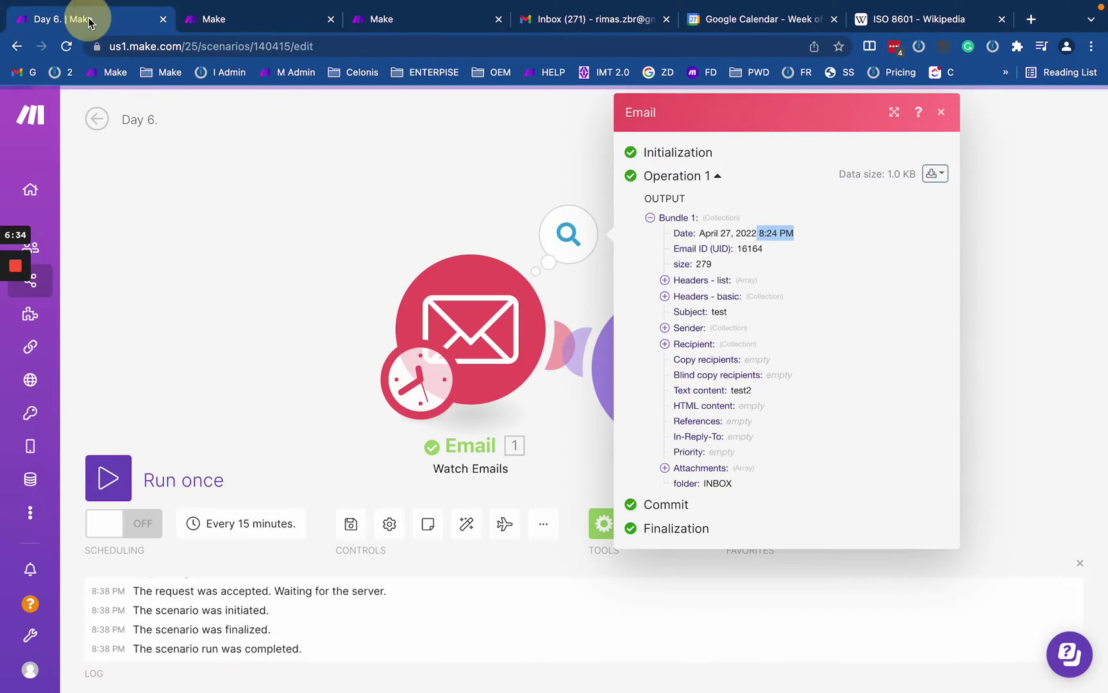
click(96, 18)
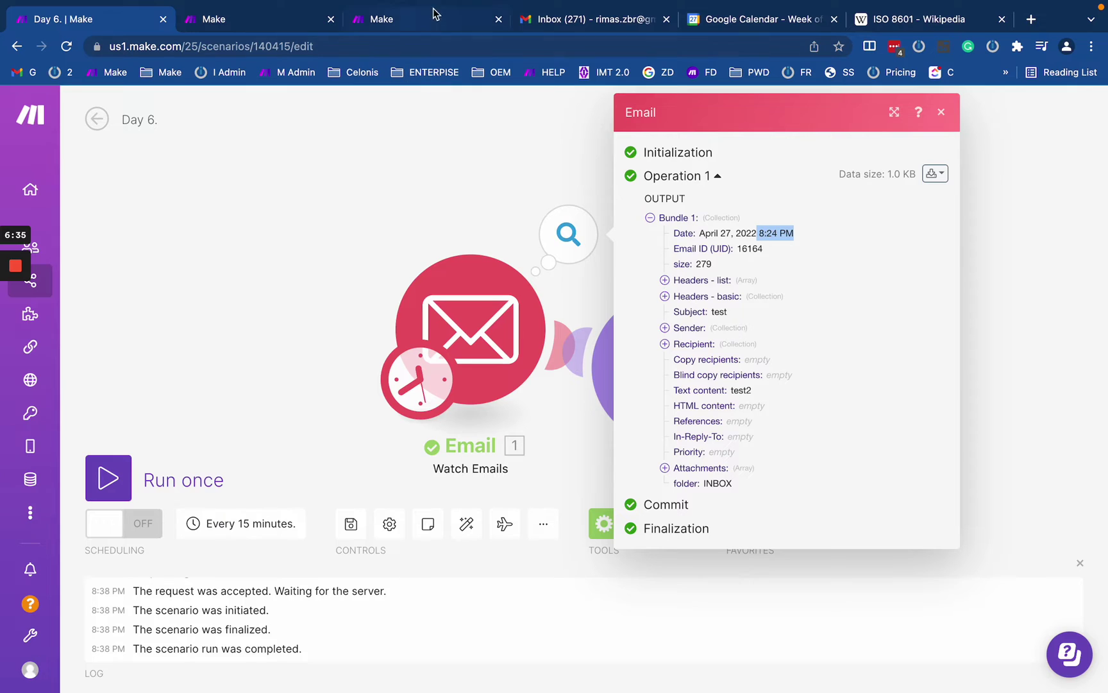
Step: Switch to Gmail and send a new email to the account's own address with subject "test2" and body "test2"
click(568, 18)
click(96, 175)
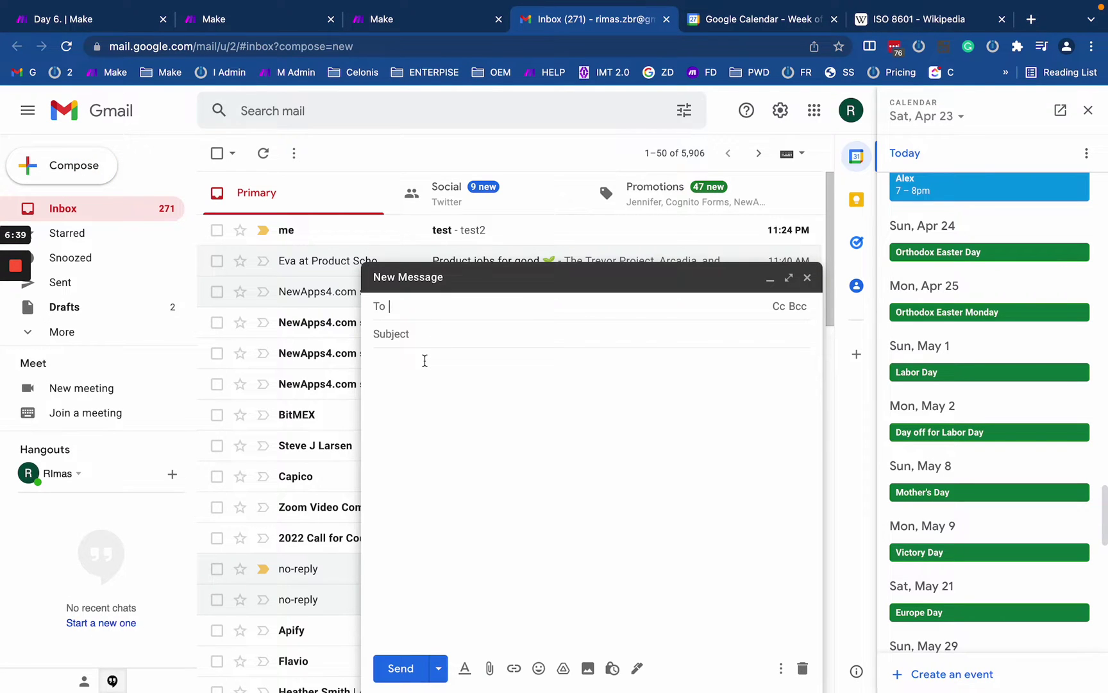
text(rima)
key(Return)
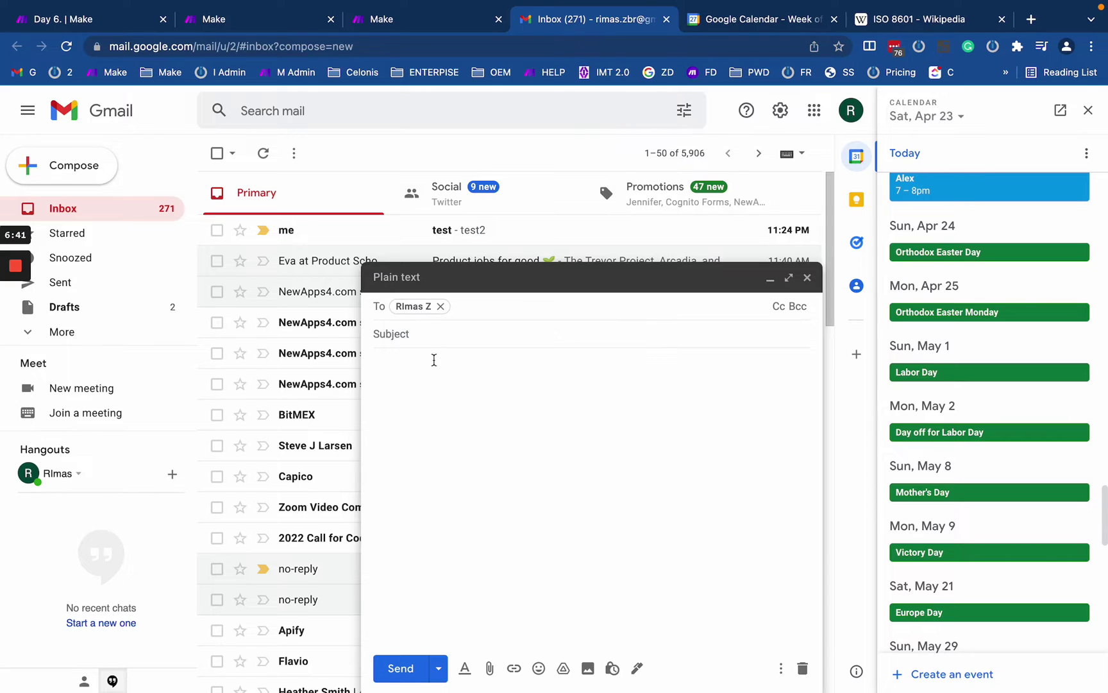
click(429, 340)
text(test)
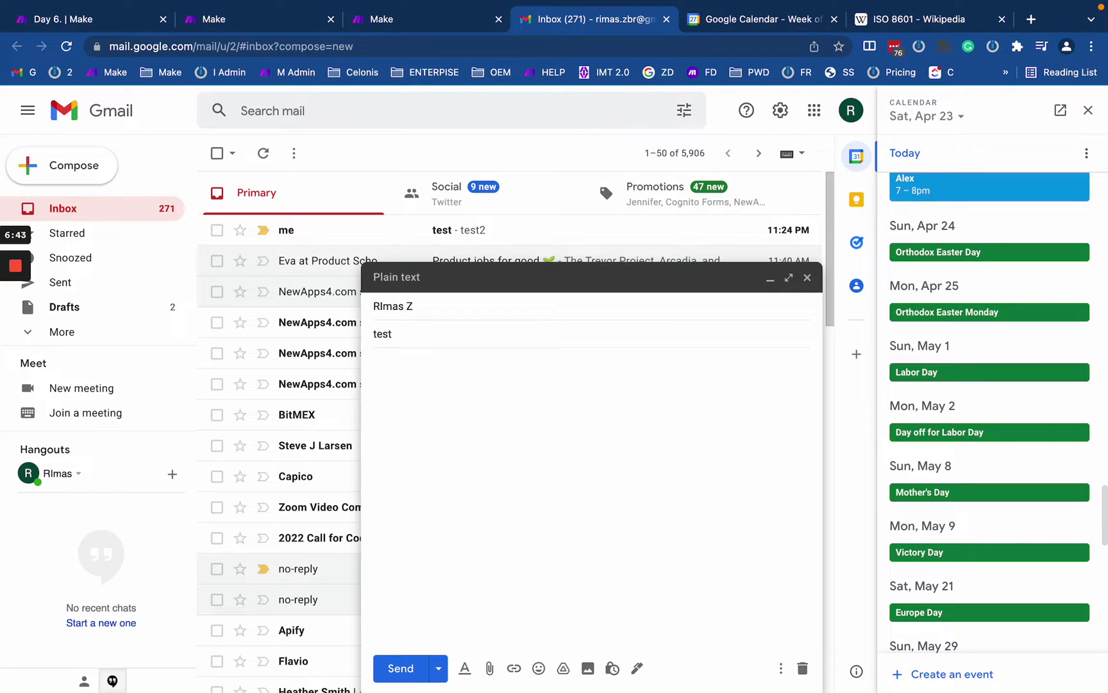
text(2)
click(438, 390)
text(test)
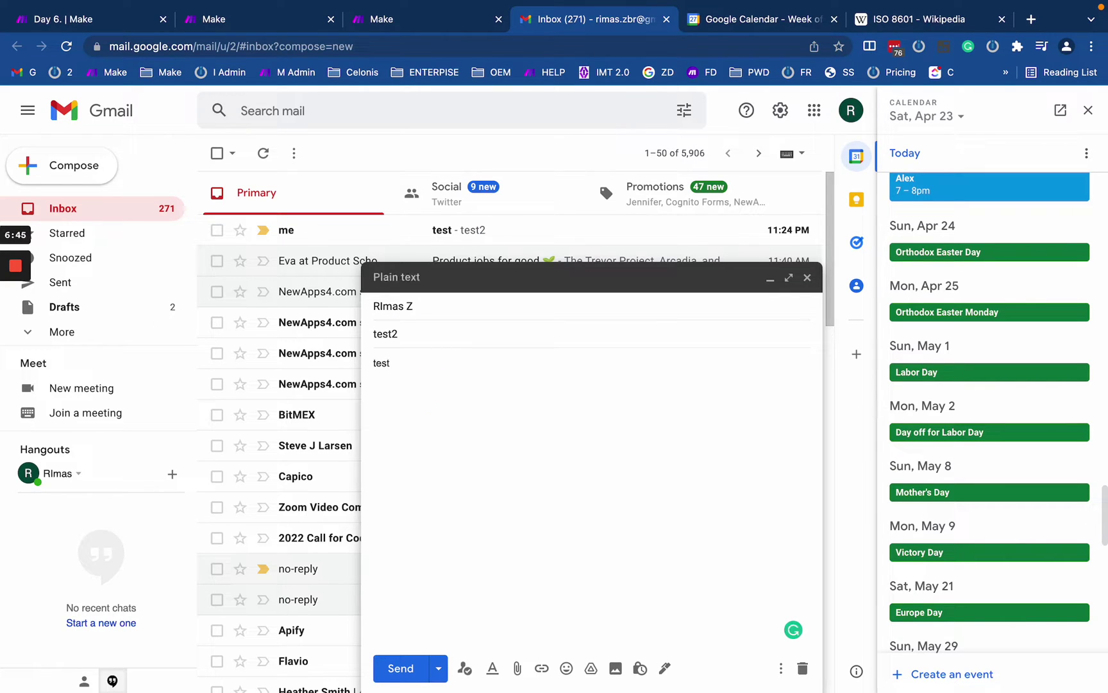
click(406, 668)
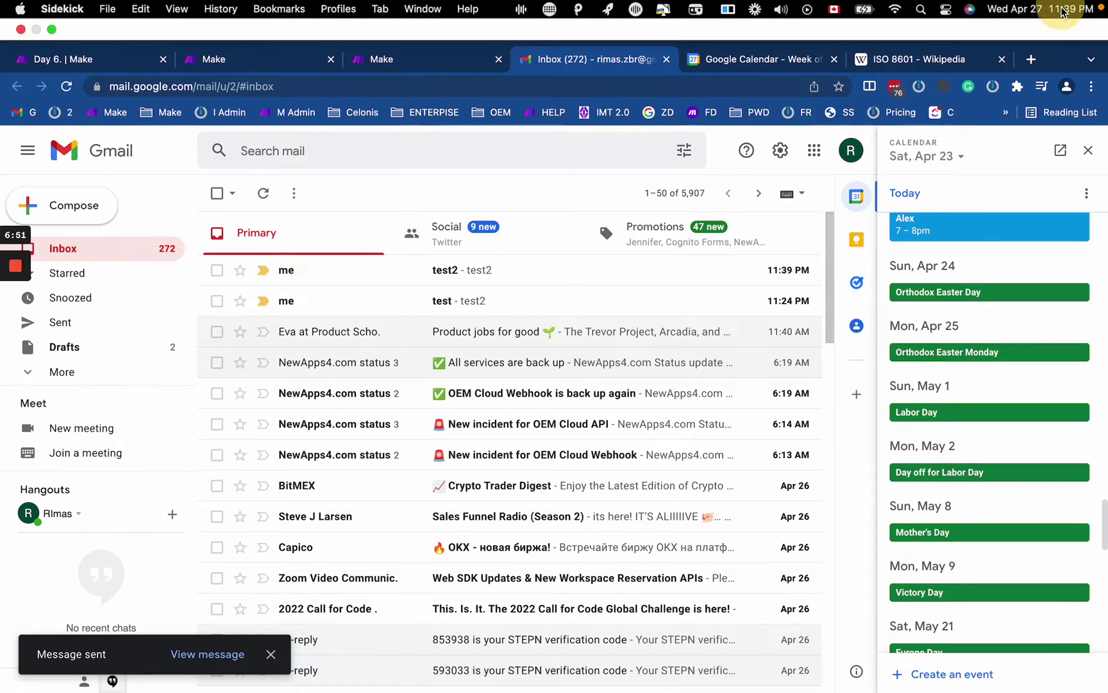
click(1064, 8)
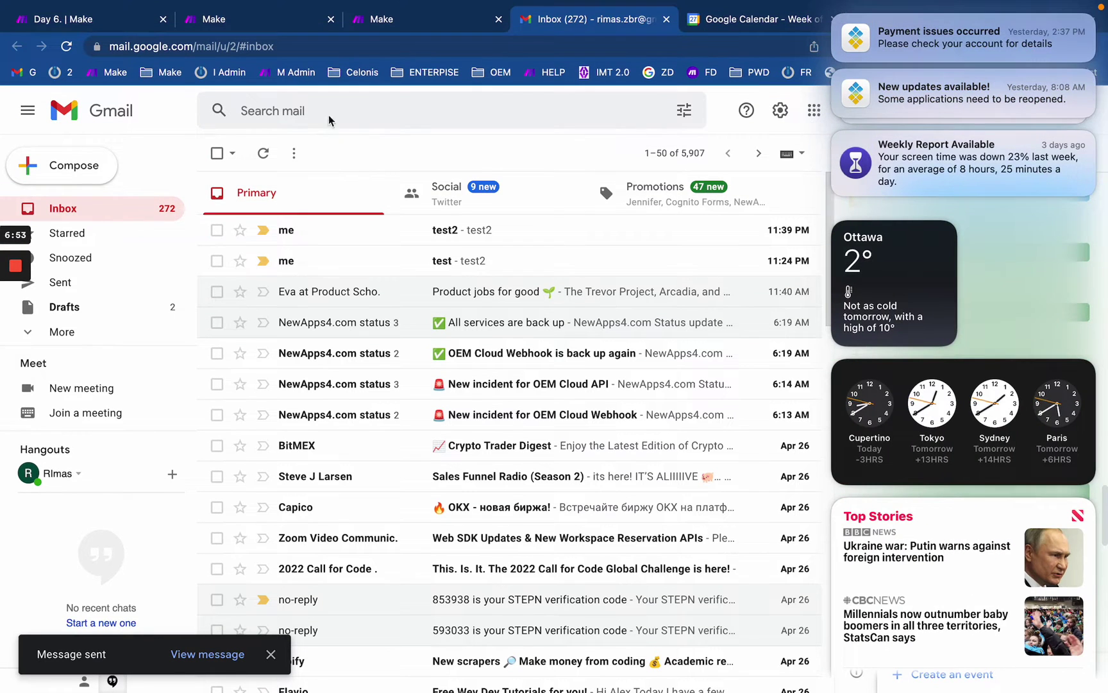
click(374, 136)
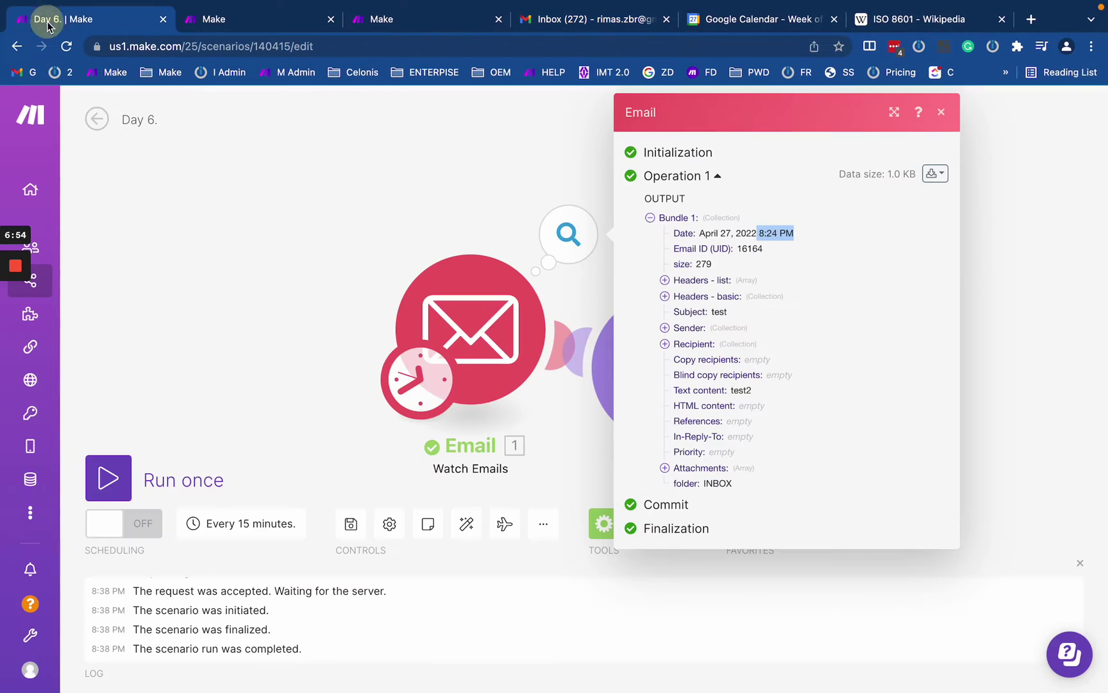
Step: In the Day 6 scenario, set the Email module to start from the selected first email "test2" dated 28.04.2022
click(50, 25)
click(413, 228)
right_click(482, 336)
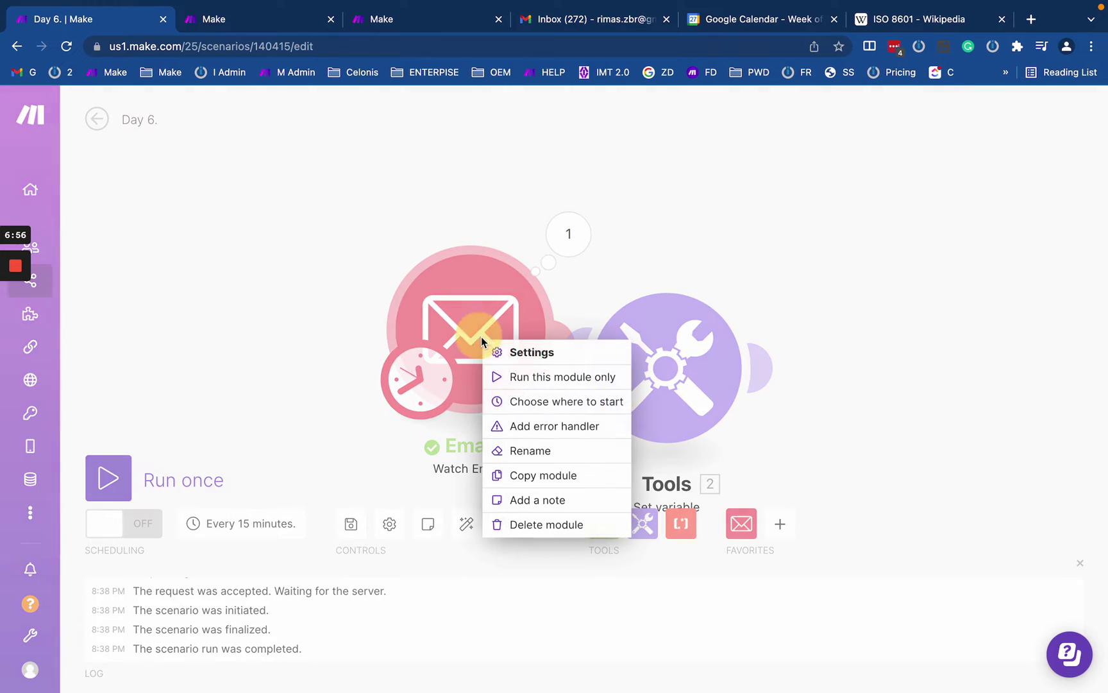
click(542, 397)
click(606, 384)
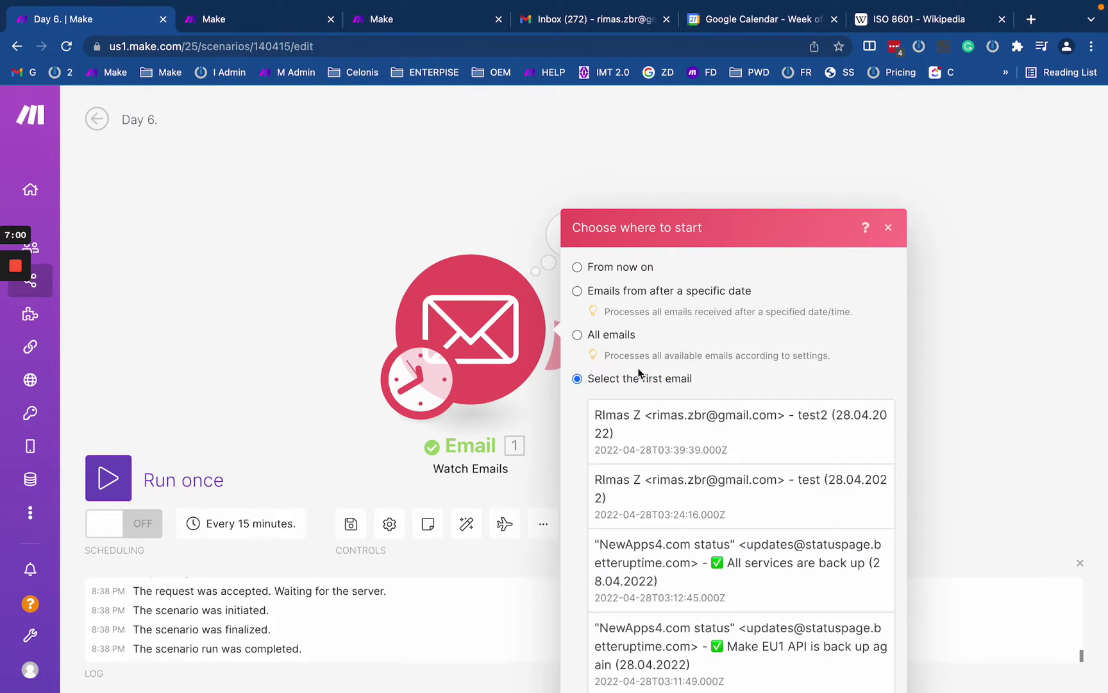
click(731, 323)
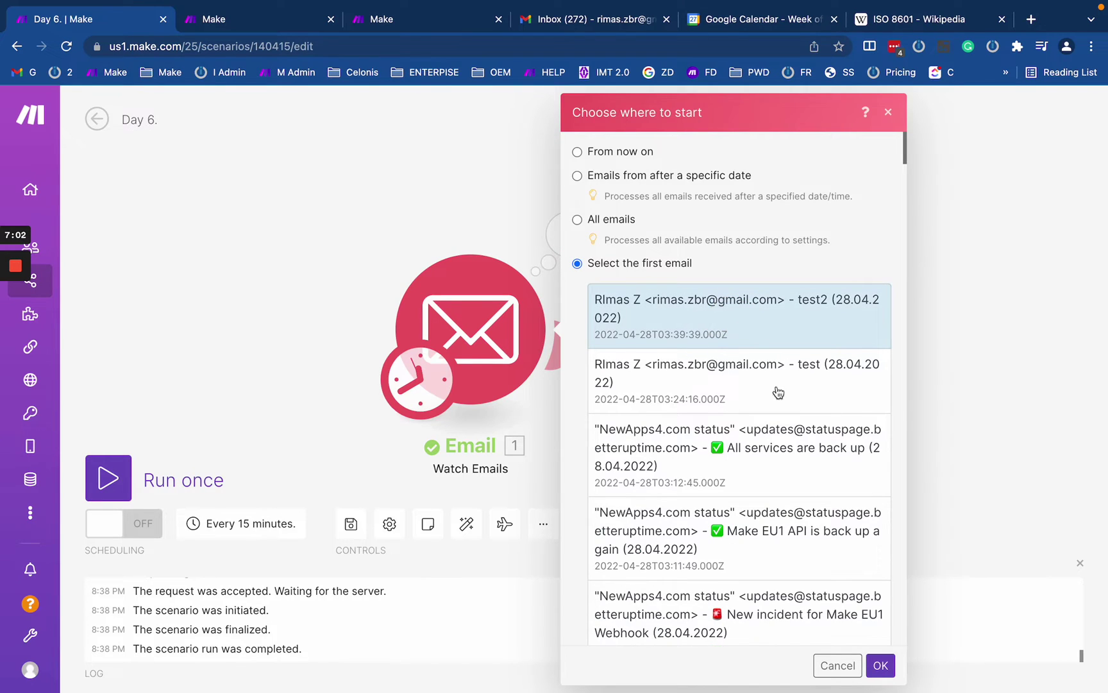
click(880, 667)
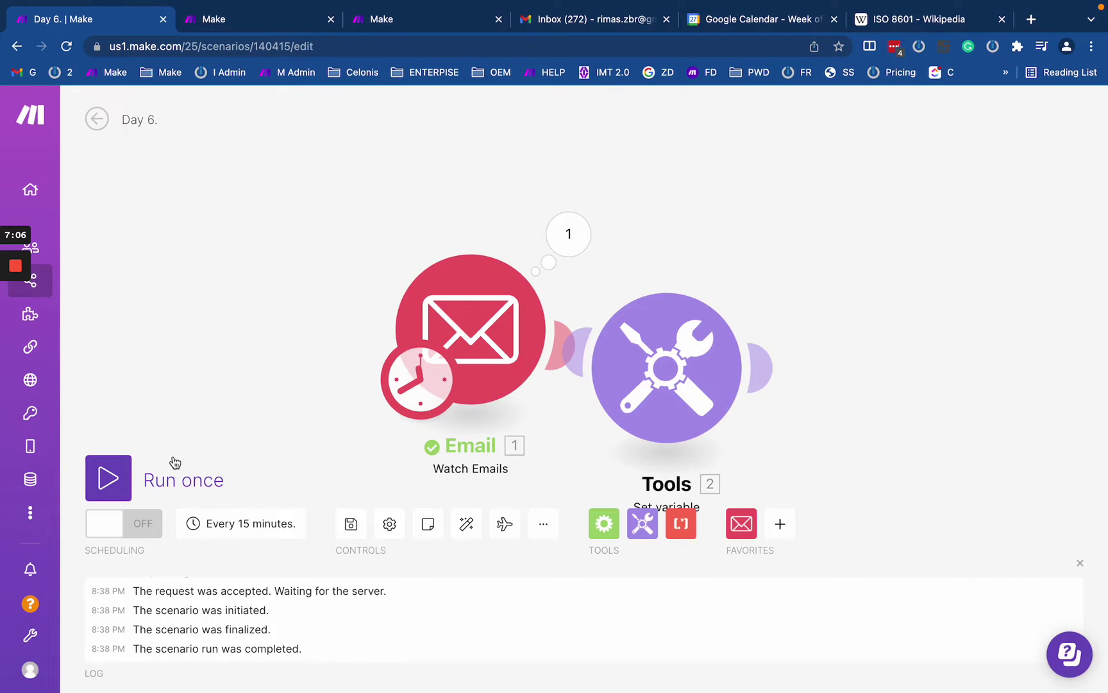
Step: Run only the Email Watch Emails module and examine the time in the "test2" email bundle's Date value
right_click(451, 333)
click(508, 369)
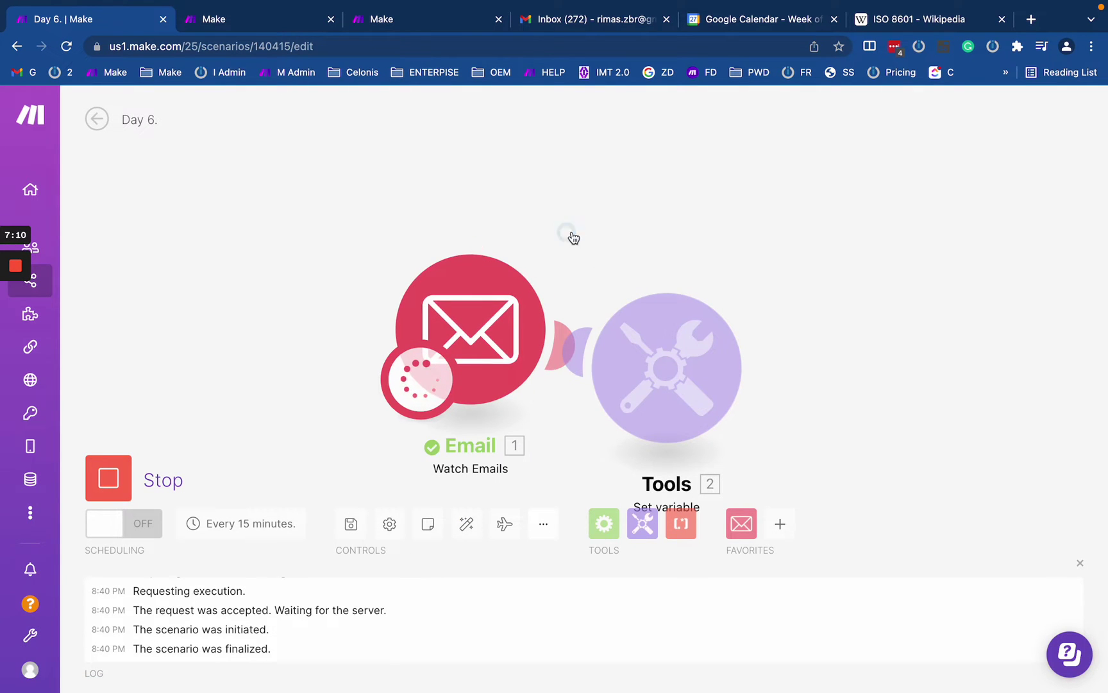
click(568, 233)
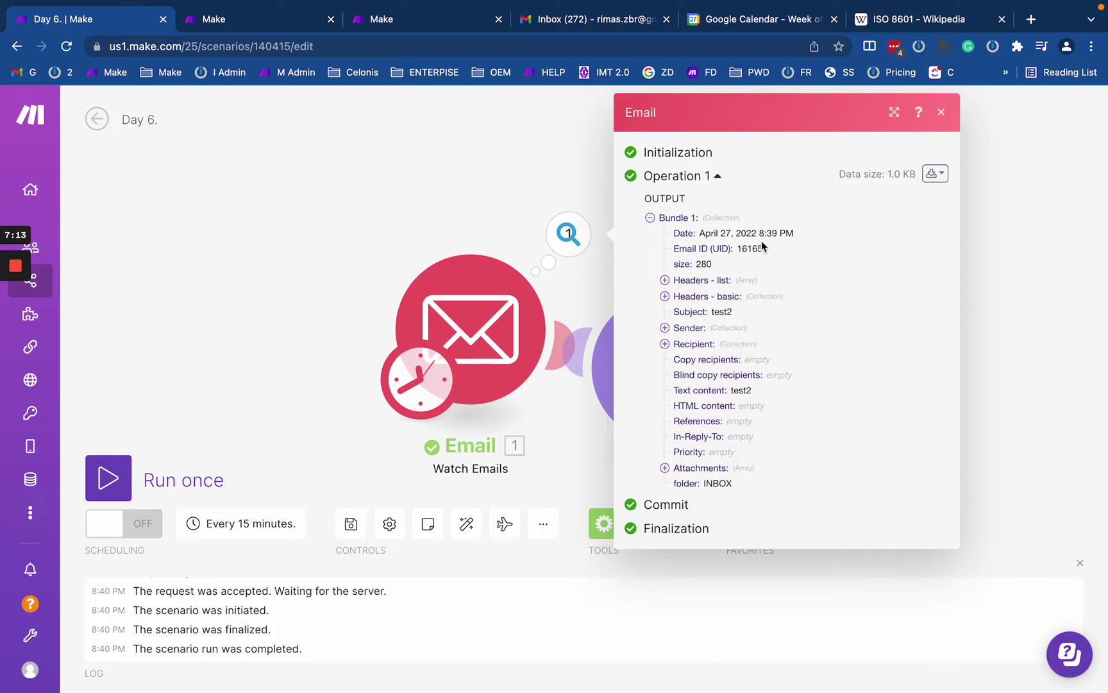
drag(759, 233, 796, 233)
Step: Set the Web time zone in Make's time zone options to (GMT-05:00) America/New_York and save the change
click(240, 18)
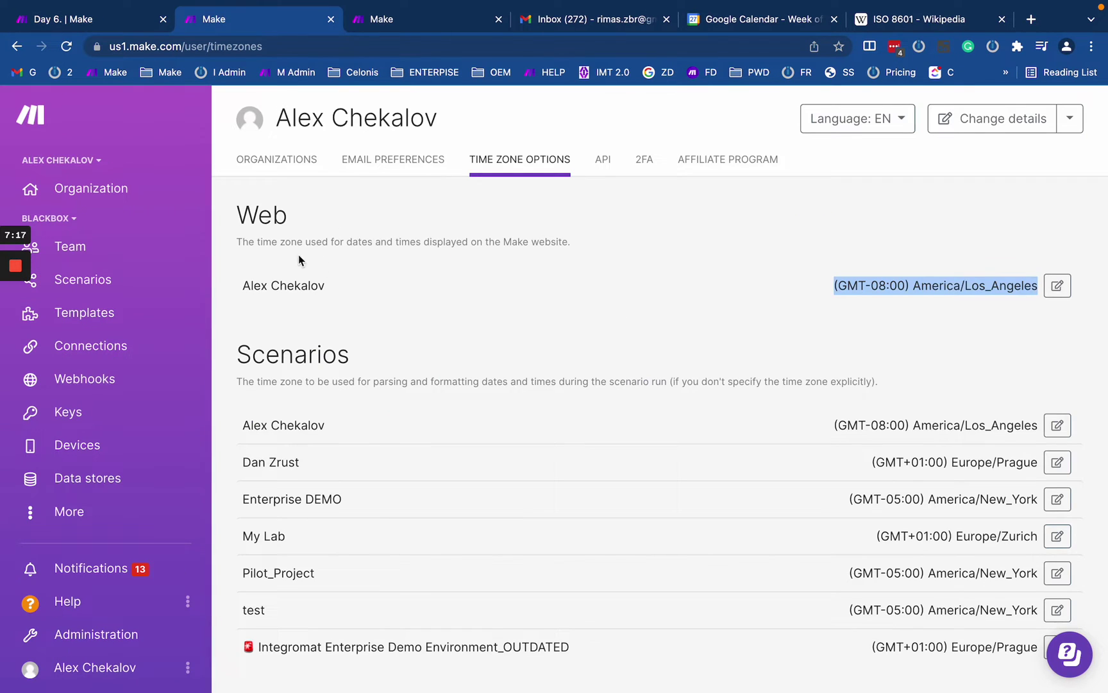
click(1057, 286)
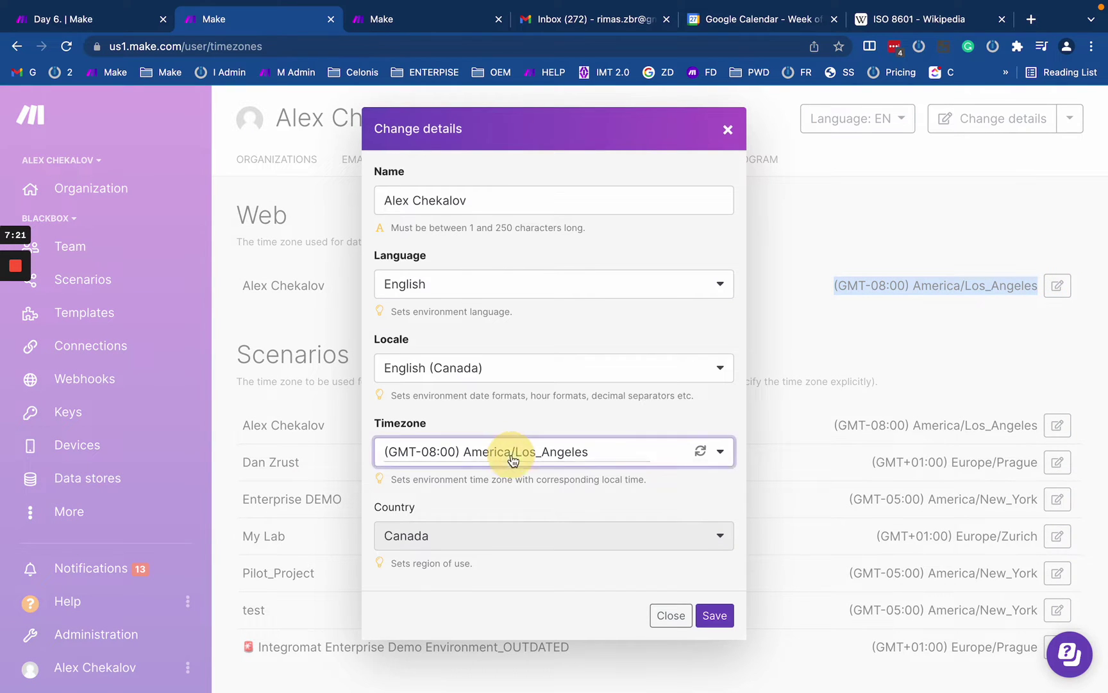
click(514, 446)
scroll(497, 545, down, 10)
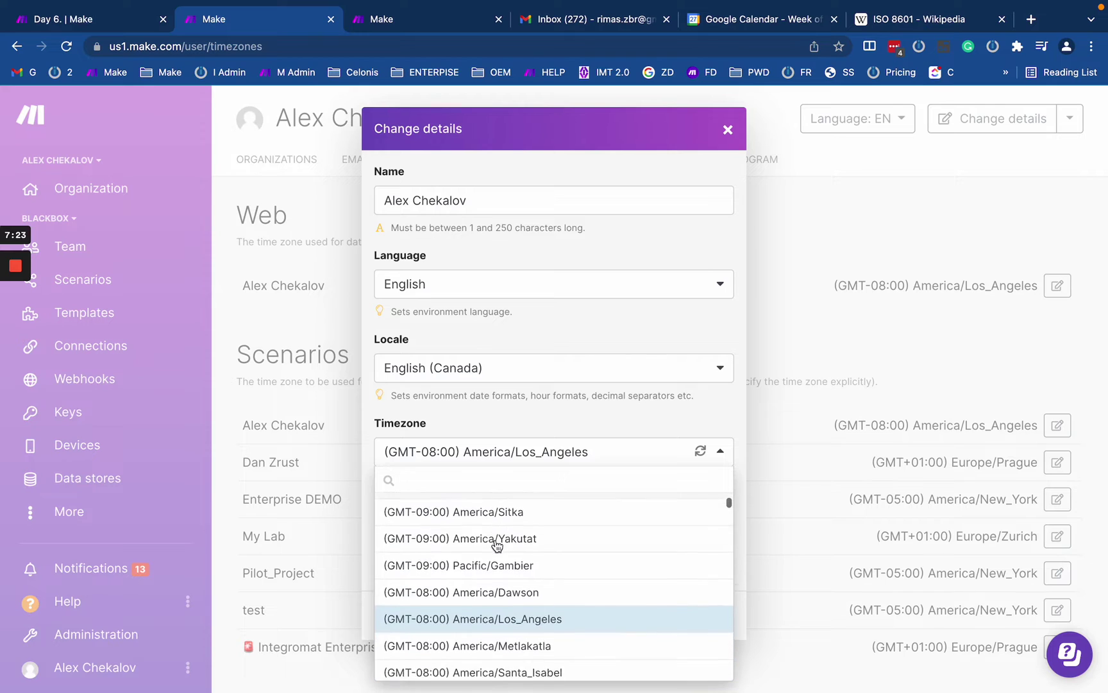
scroll(497, 545, down, 5)
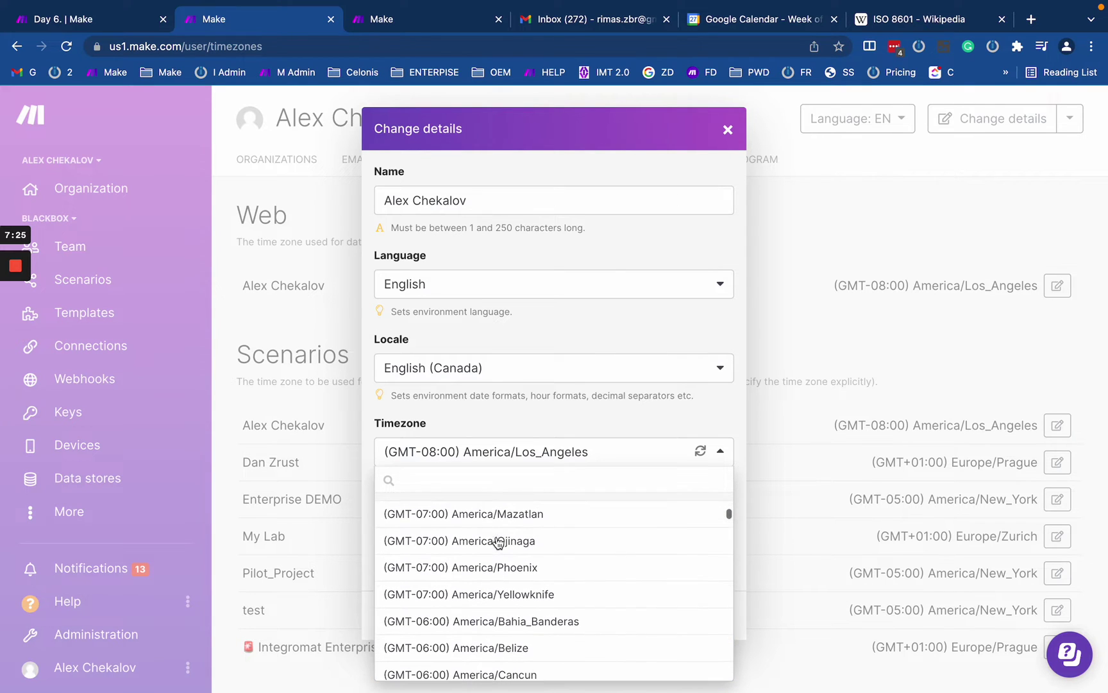
scroll(544, 596, down, 5)
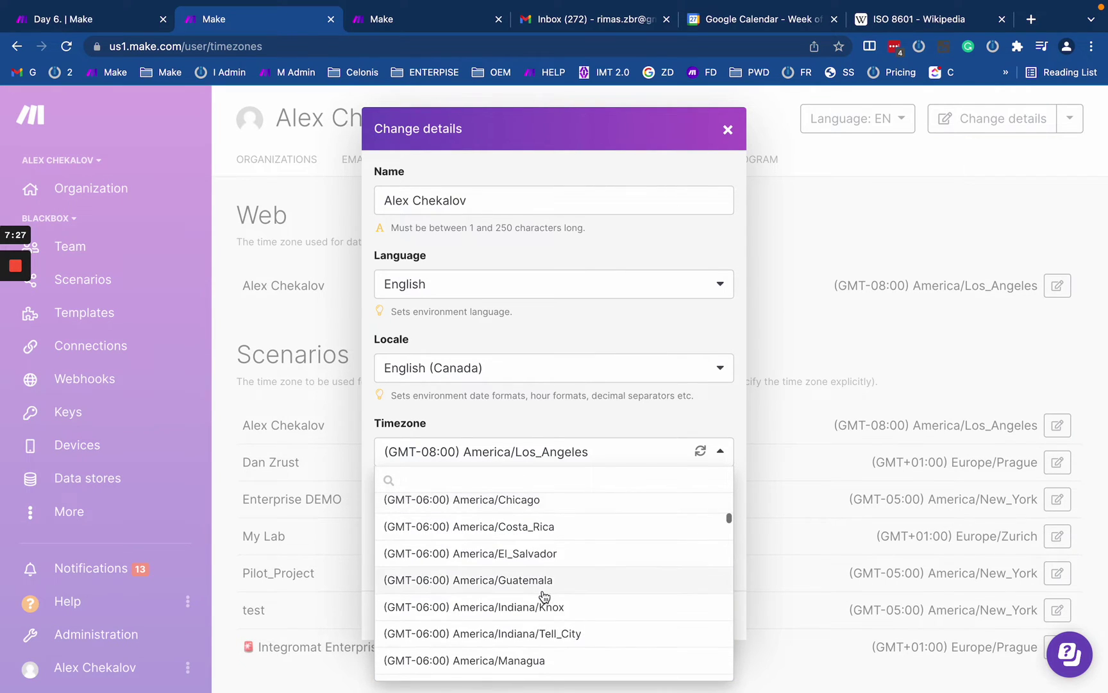
scroll(544, 596, down, 5)
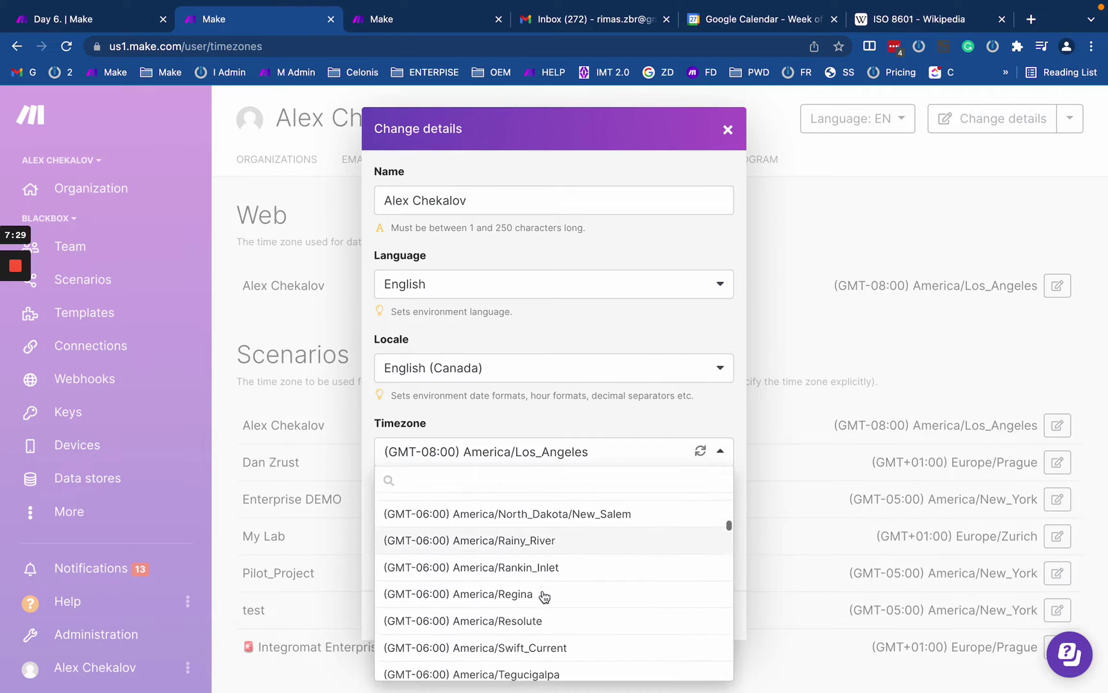
scroll(544, 597, down, 3)
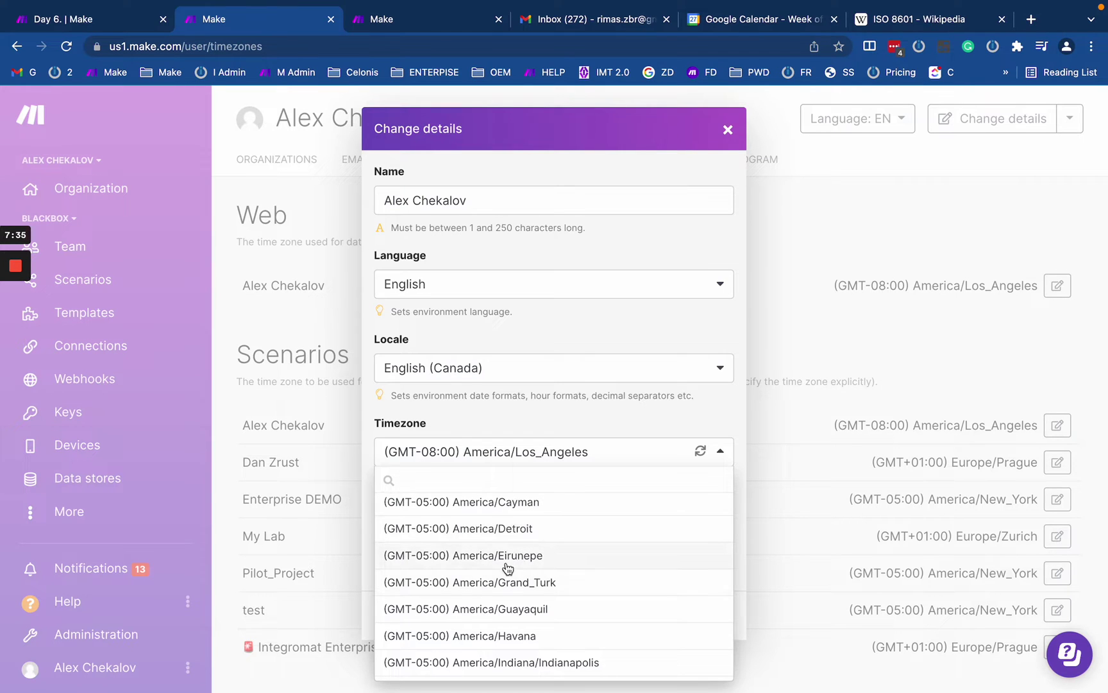
scroll(508, 568, down, 3)
scroll(508, 568, up, 3)
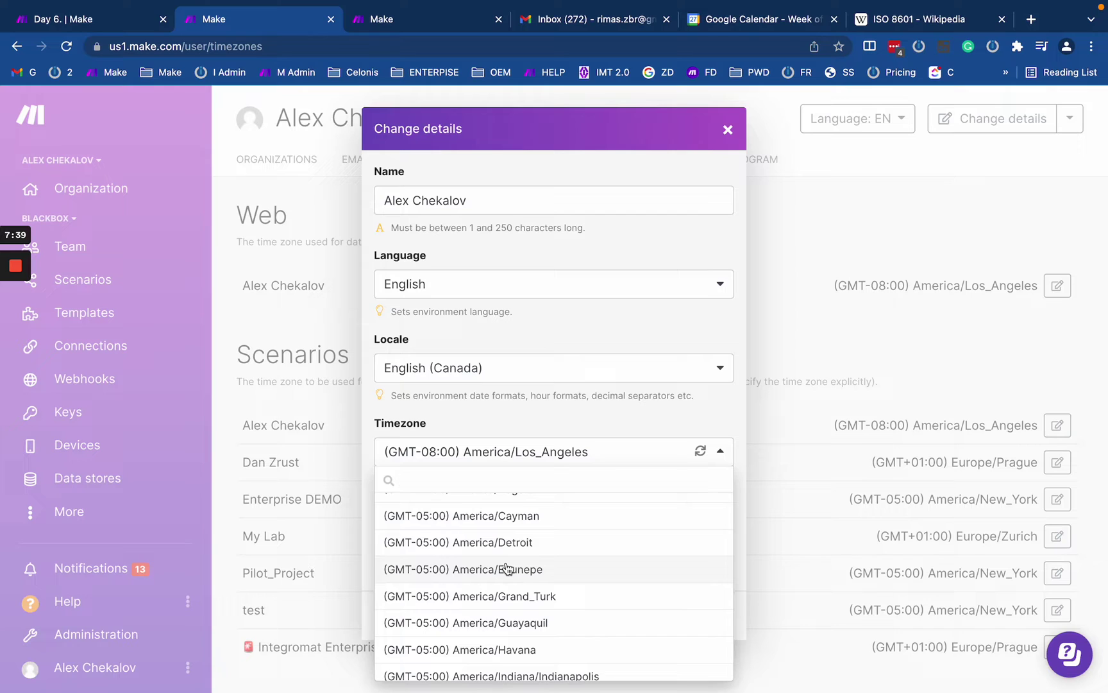
scroll(508, 568, down, 1)
scroll(507, 568, down, 5)
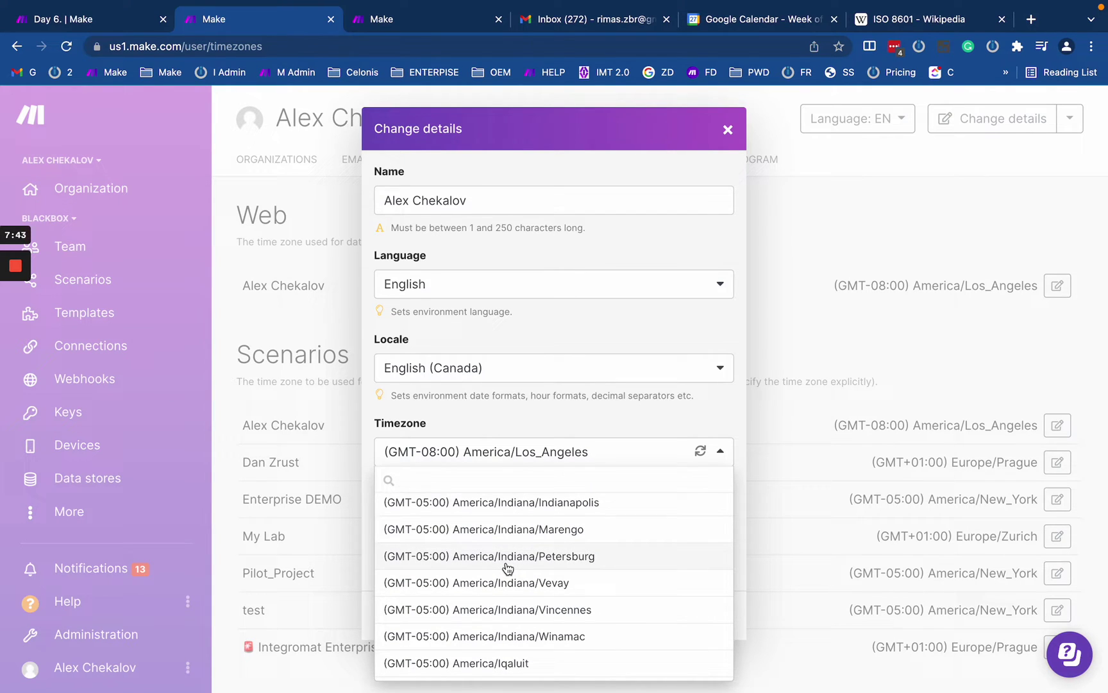
text(new)
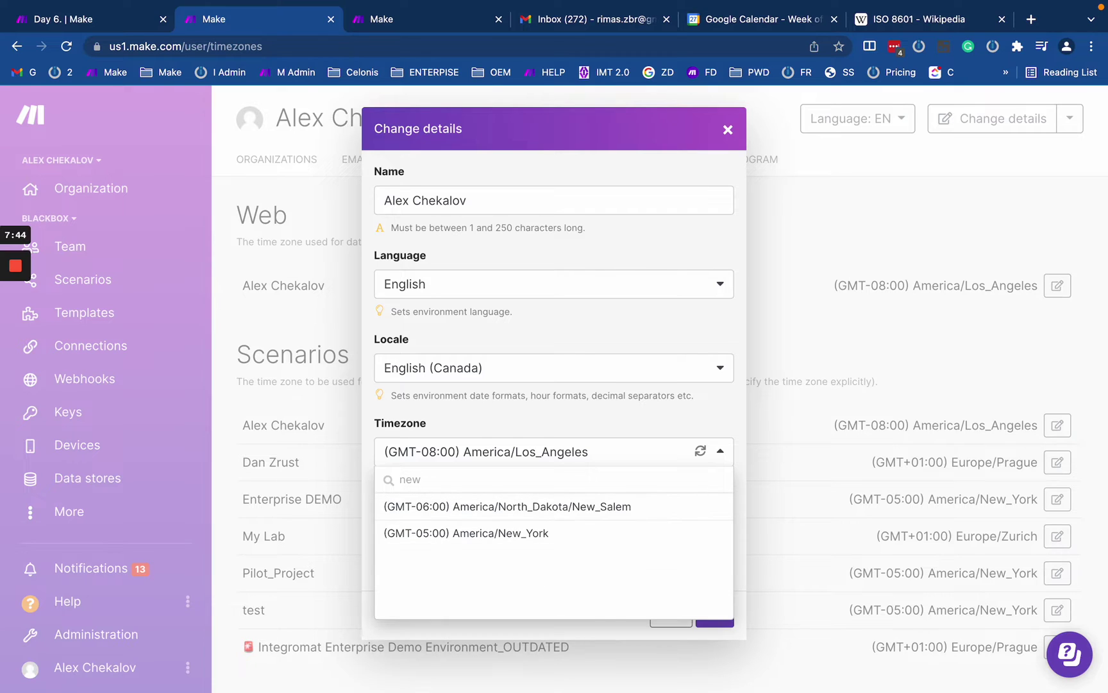
click(517, 544)
click(718, 617)
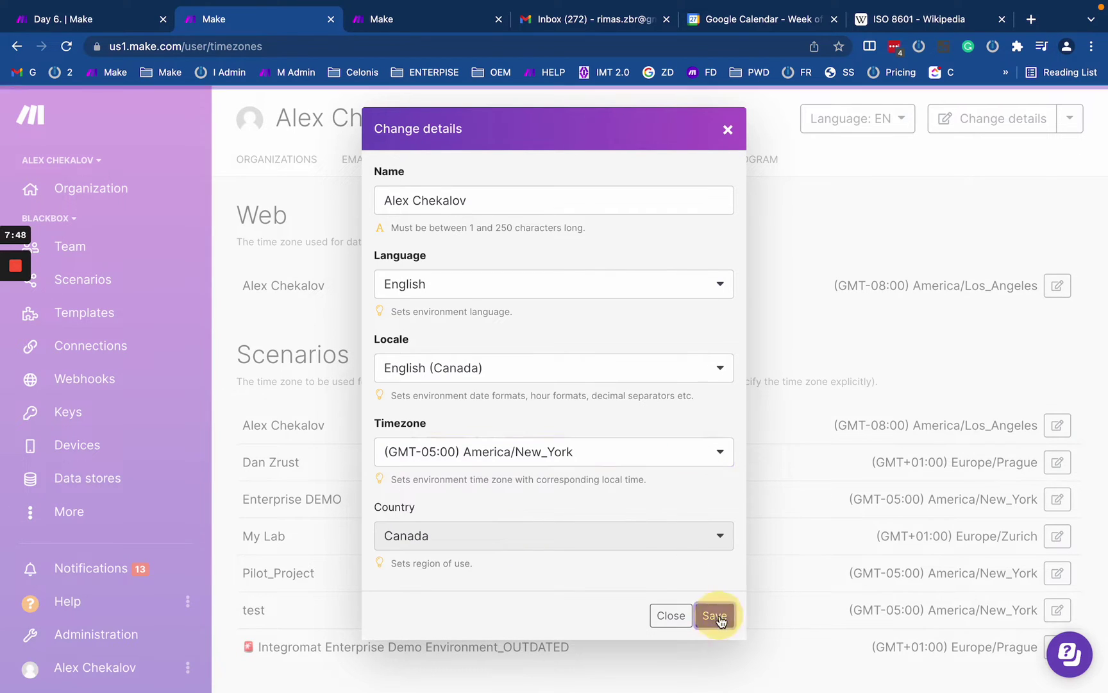
Step: Return to the Day 6 scenario's Email run details and view the raw contents of the input bundles and the output bundles
click(112, 13)
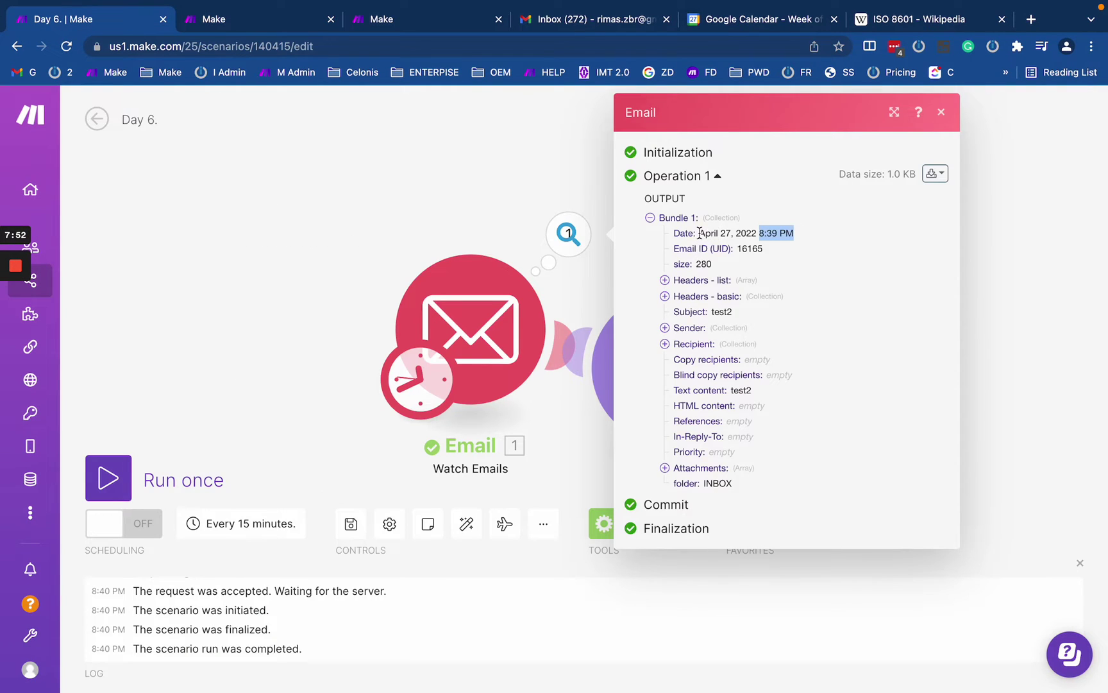
drag(699, 233, 817, 238)
click(934, 173)
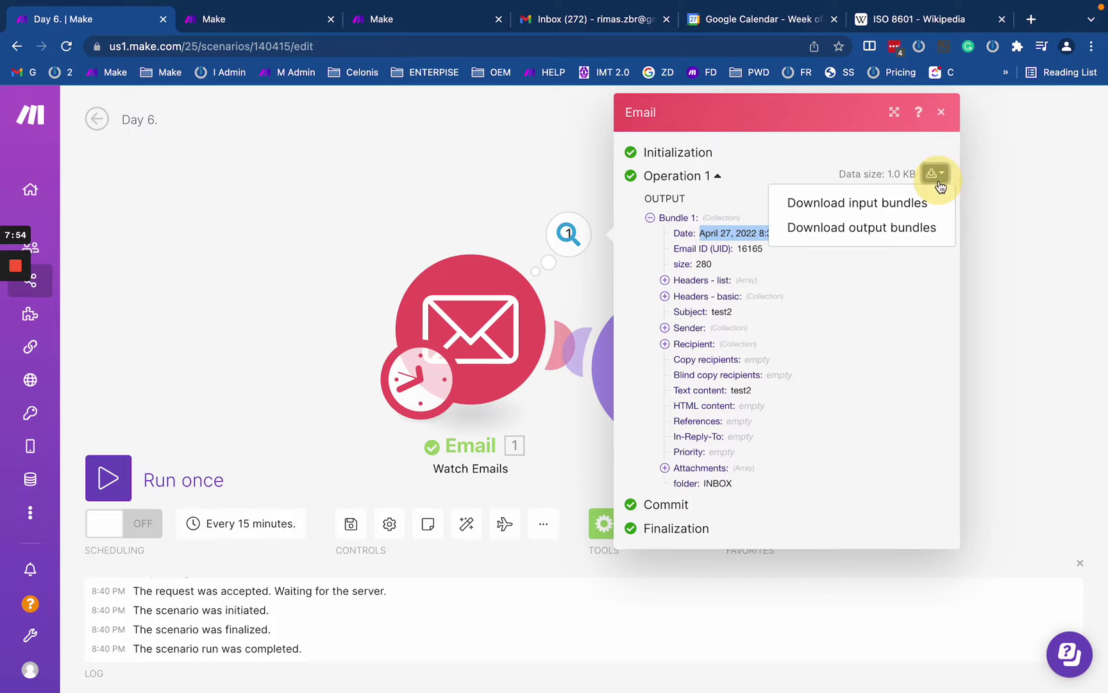
click(833, 207)
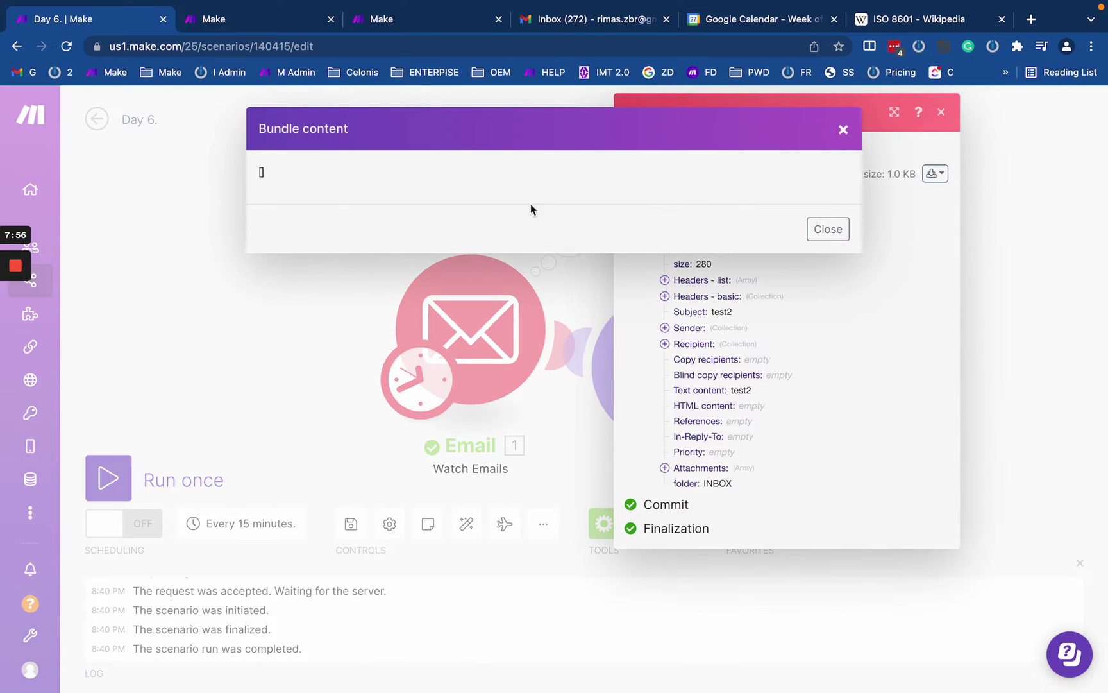
click(828, 229)
click(934, 174)
click(926, 227)
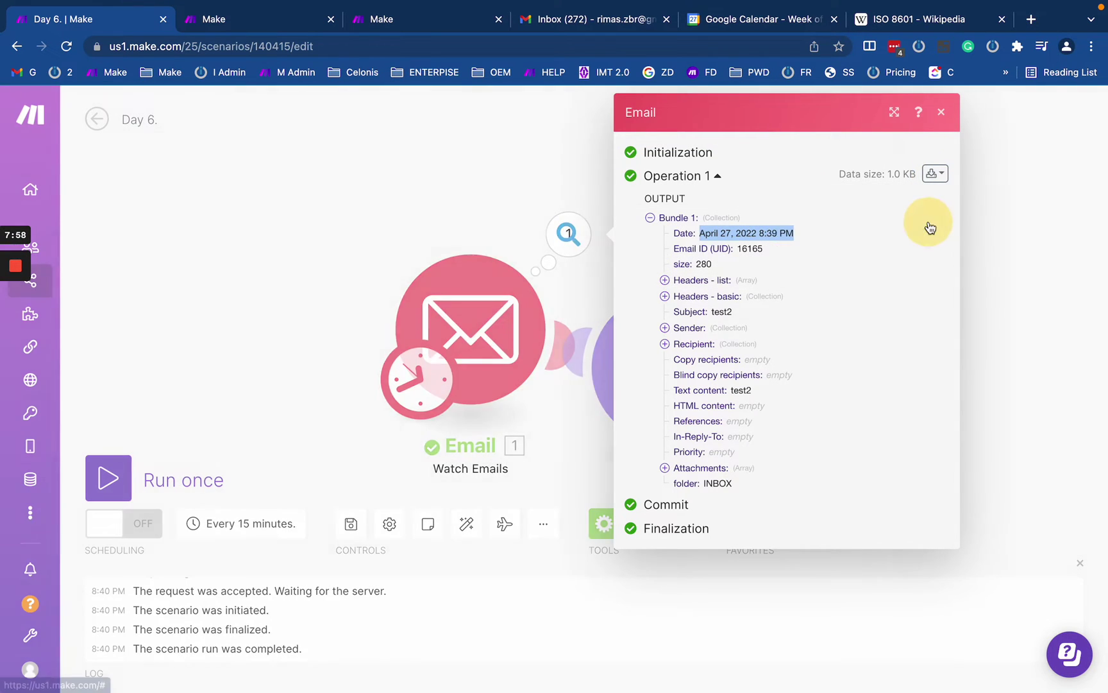
Step: Examine the day, time and Z suffix of the ISO 8601 date value in the raw output bundle, and close the bundle content
drag(320, 195, 460, 208)
click(460, 207)
drag(324, 203, 457, 203)
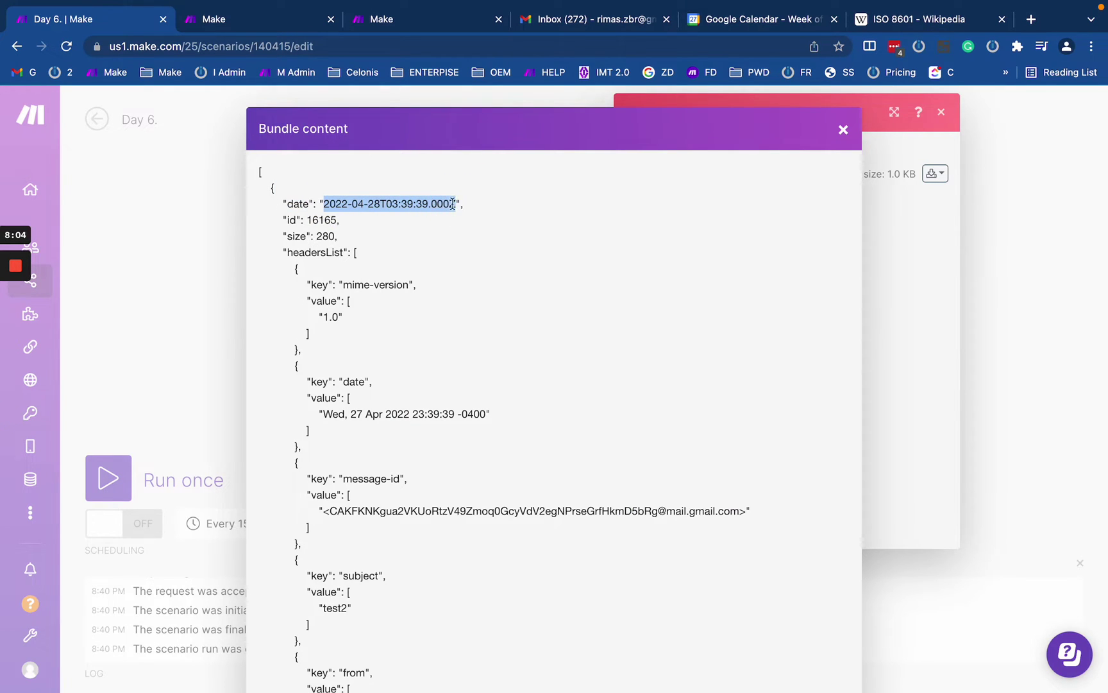
click(457, 204)
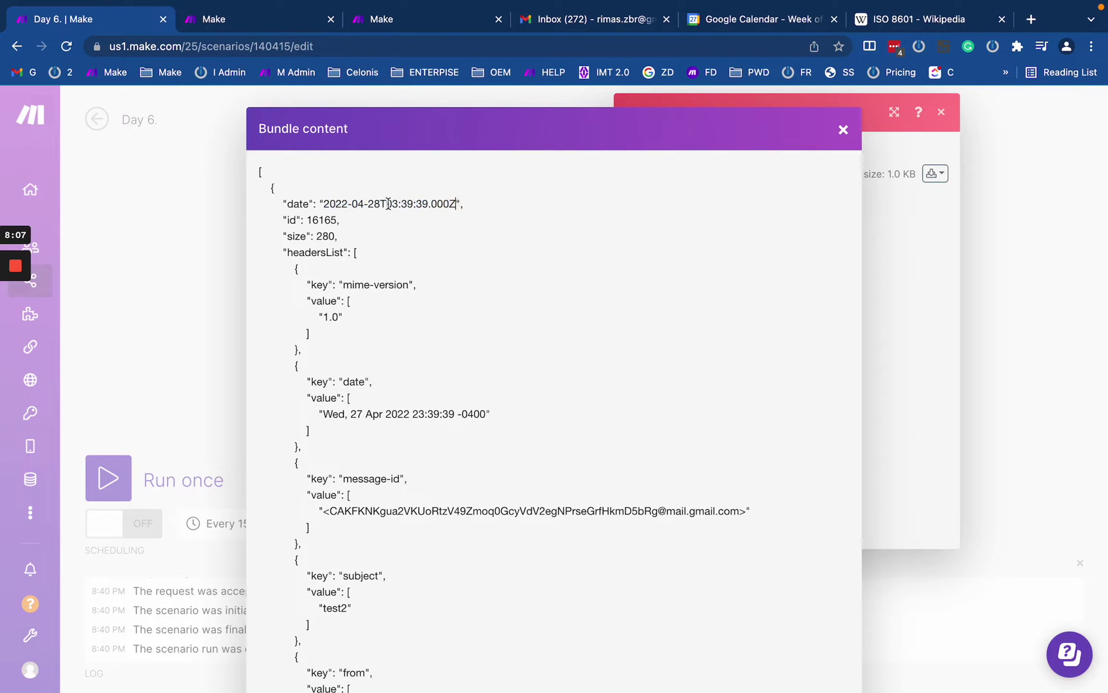
drag(386, 204, 412, 204)
click(369, 203)
click(352, 204)
mouse_move(353, 203)
mouse_down()
mouse_move(445, 203)
mouse_move(348, 204)
mouse_up()
click(458, 204)
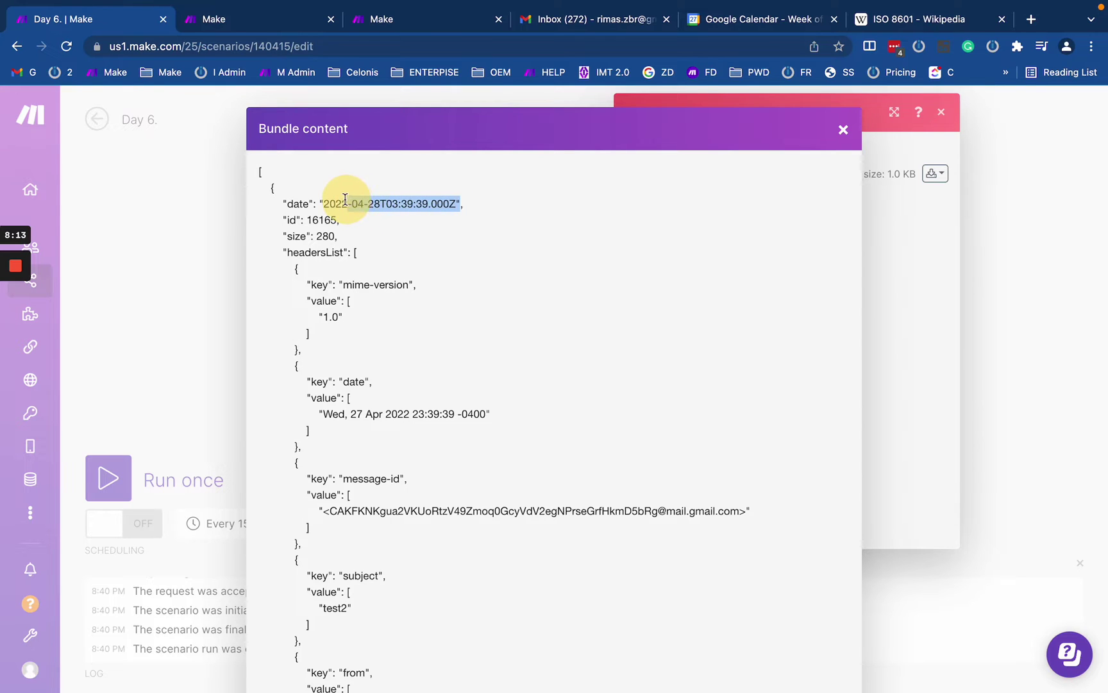
click(933, 294)
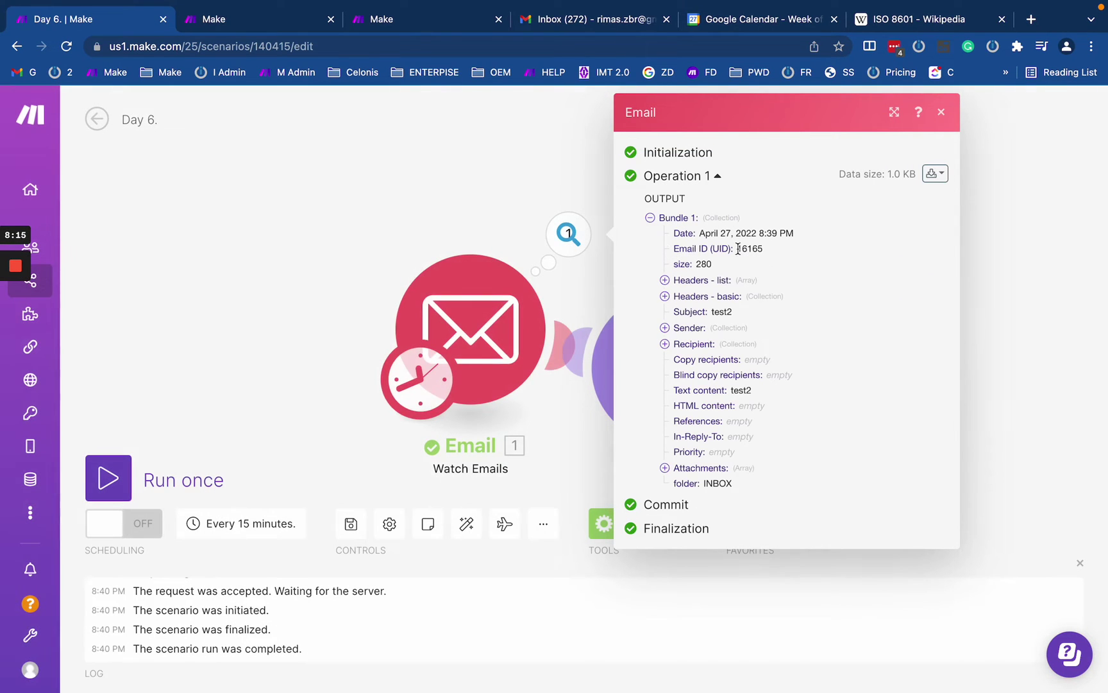
Step: Examine the formatted Date in the Email run details and recheck the Web time zone in Make's time zone options
drag(698, 233, 797, 232)
click(729, 231)
drag(694, 236, 803, 237)
click(733, 233)
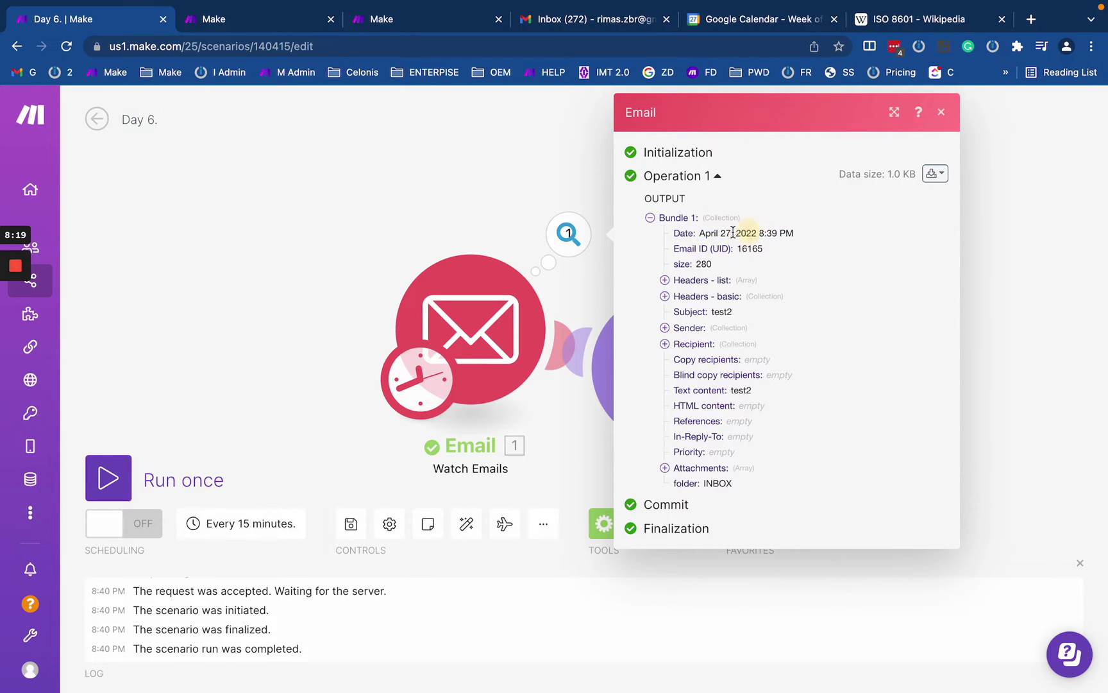
drag(720, 233, 746, 233)
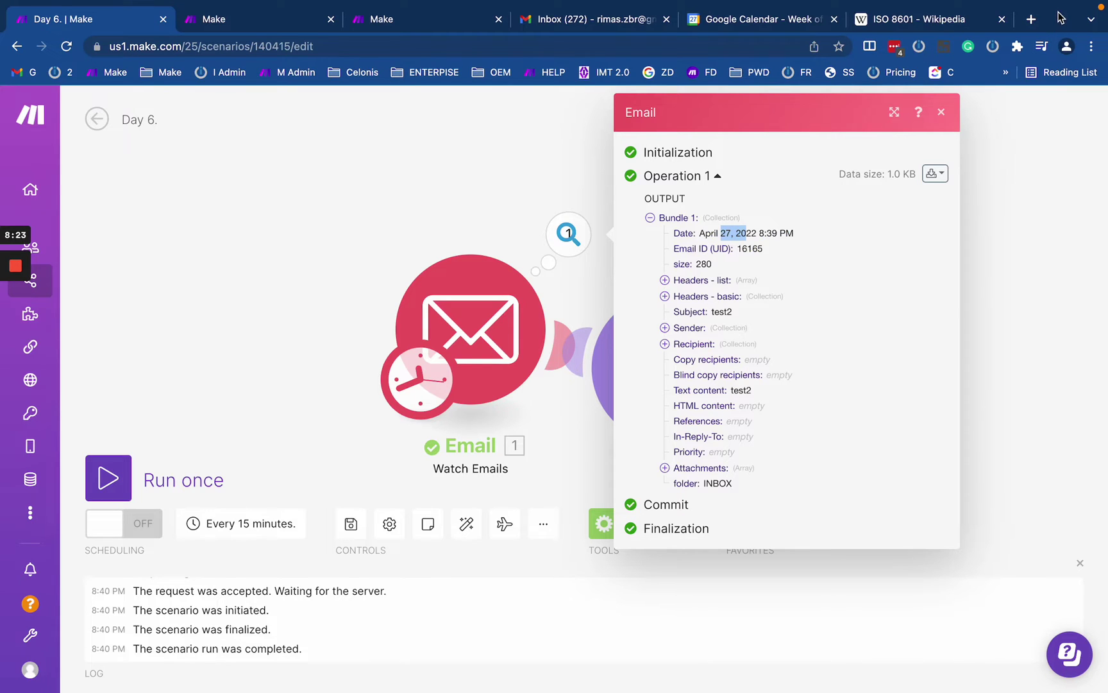
mouse_move(1063, 9)
click(711, 257)
click(679, 265)
drag(700, 235, 836, 240)
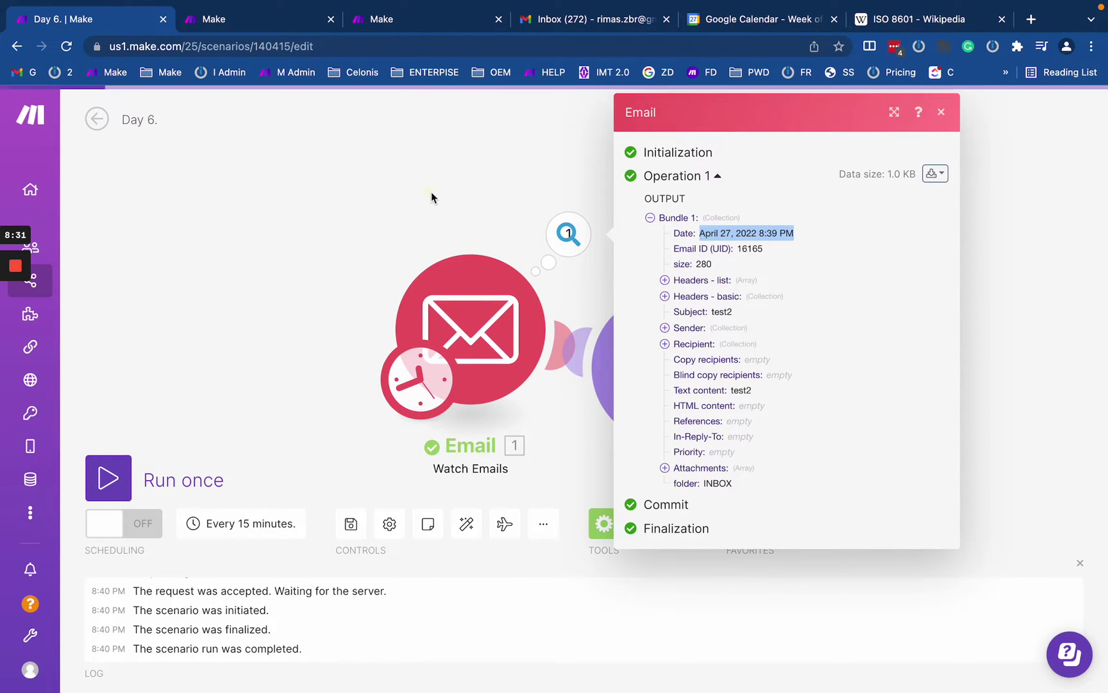
click(430, 195)
click(211, 23)
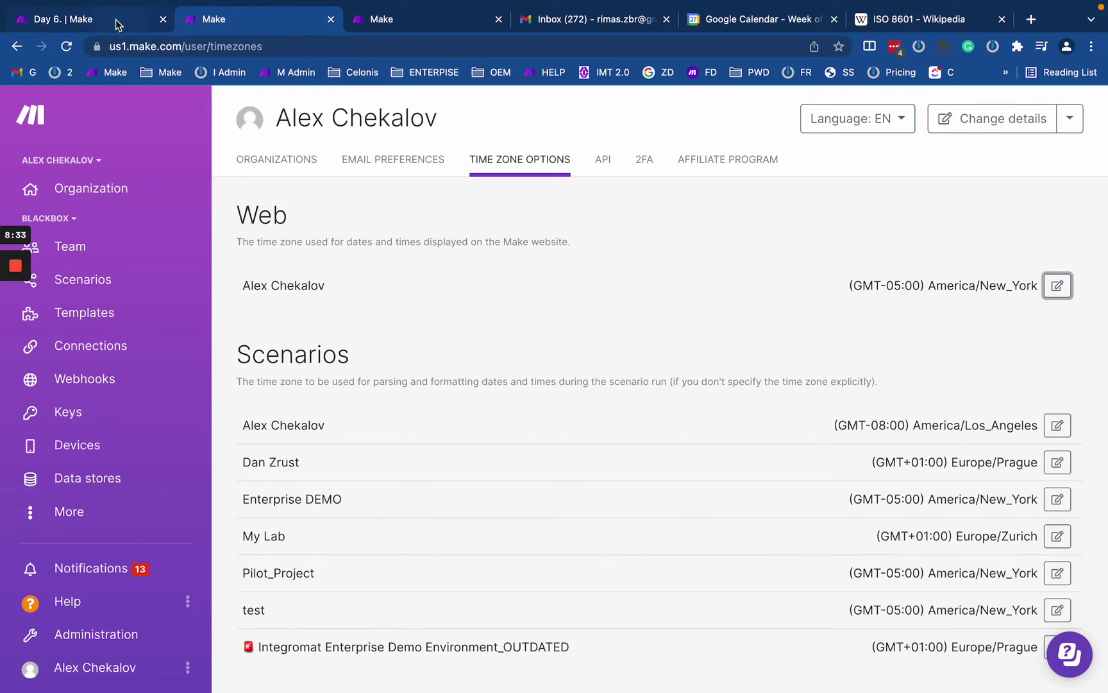
Step: In the Day 6 scenario, set the Email module to start again from the selected first email "test2" dated 28.04.2022
click(119, 23)
right_click(476, 299)
click(527, 363)
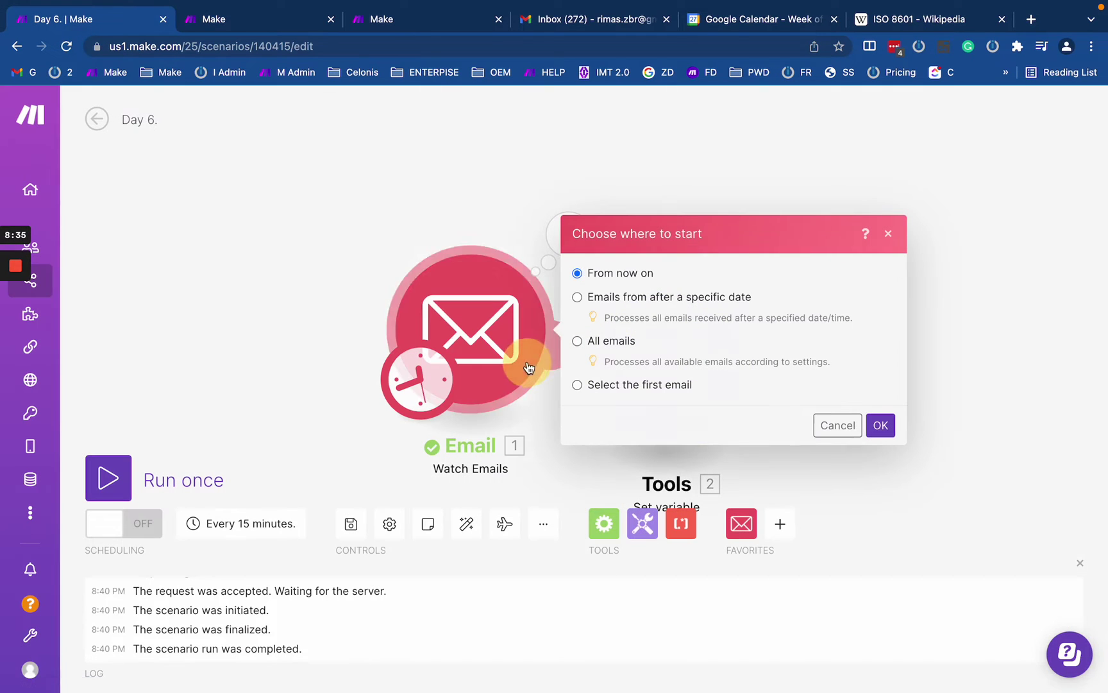
click(606, 388)
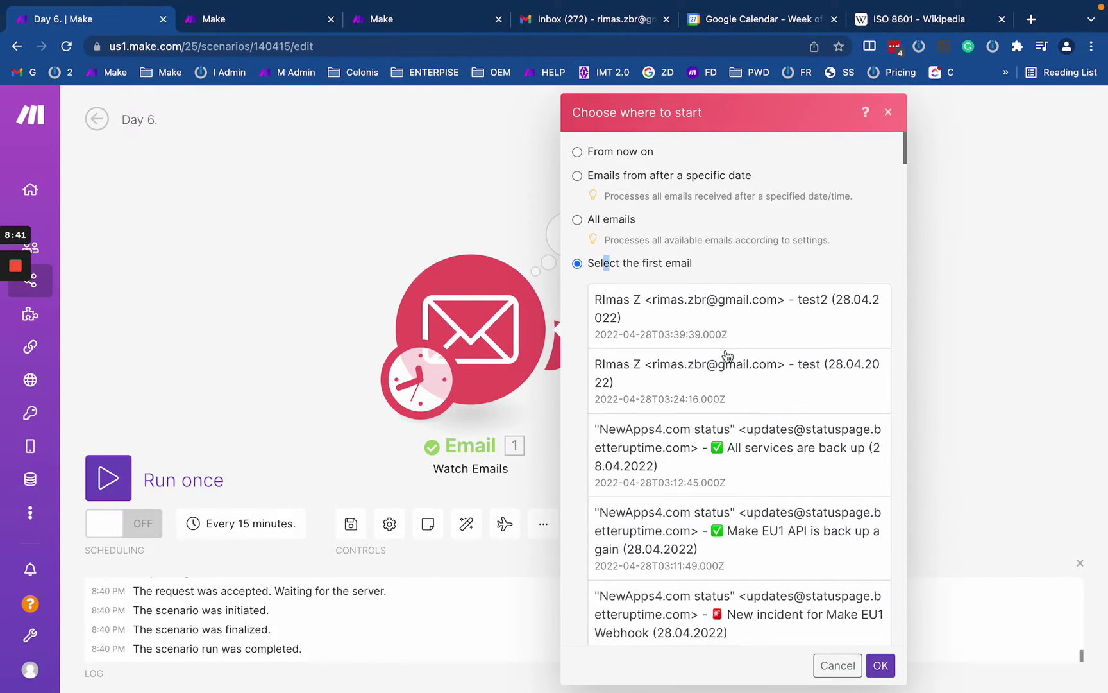
click(715, 294)
click(880, 665)
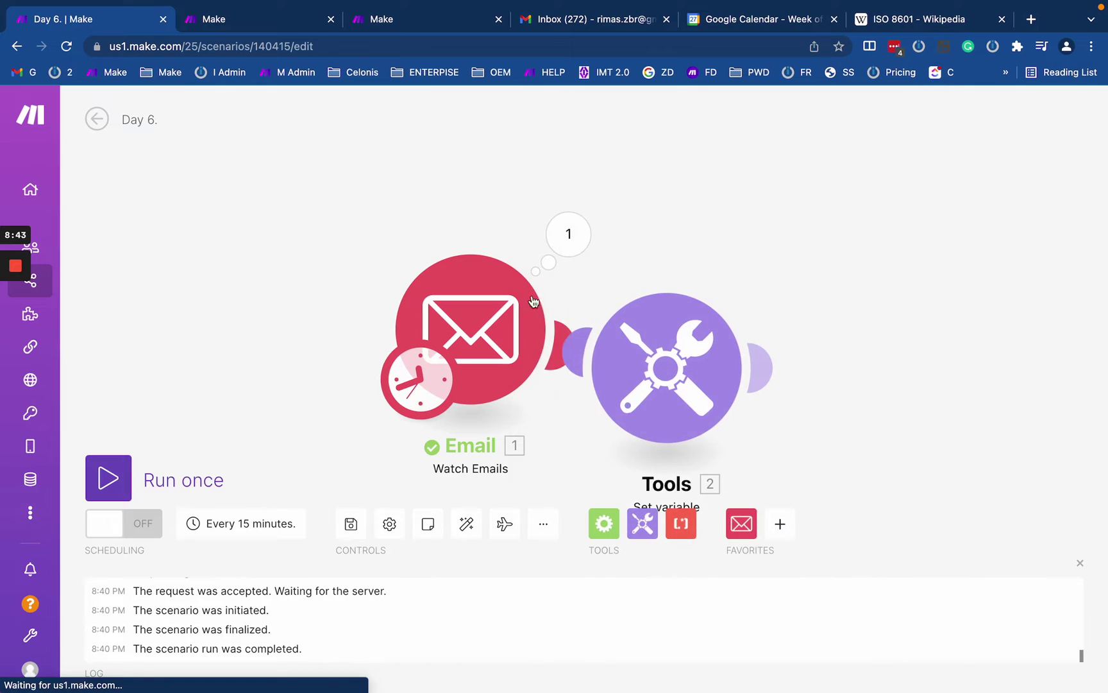
Step: Run only the Email Watch Emails module again and examine the Date value in its output bundle
right_click(503, 282)
click(537, 320)
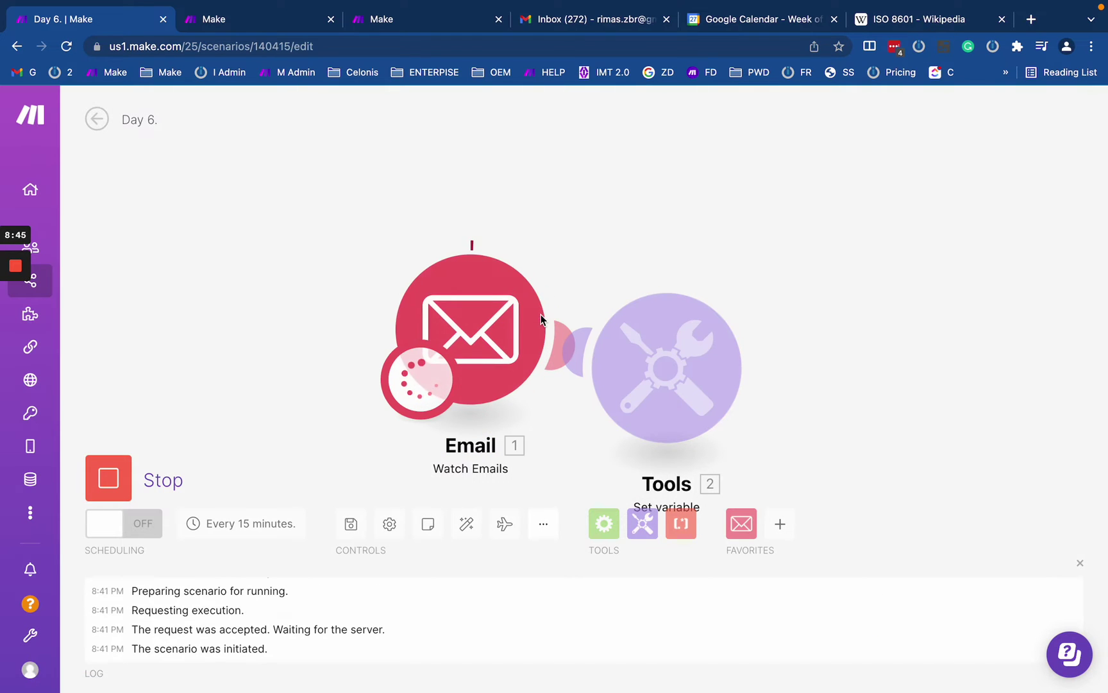
click(569, 232)
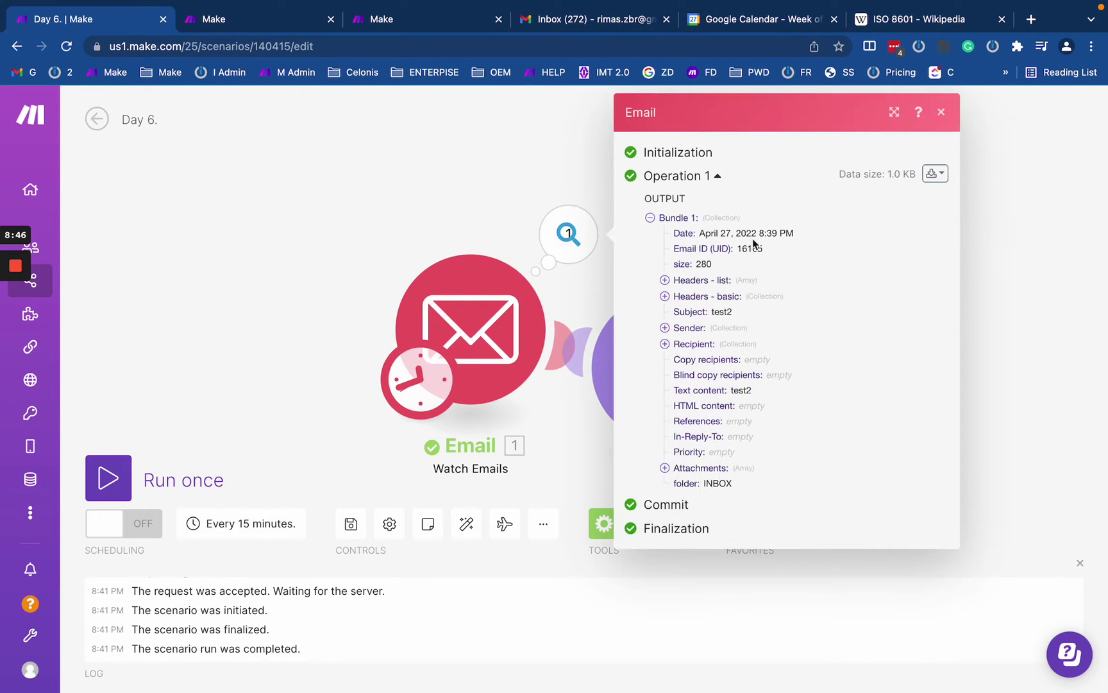
drag(692, 234, 813, 234)
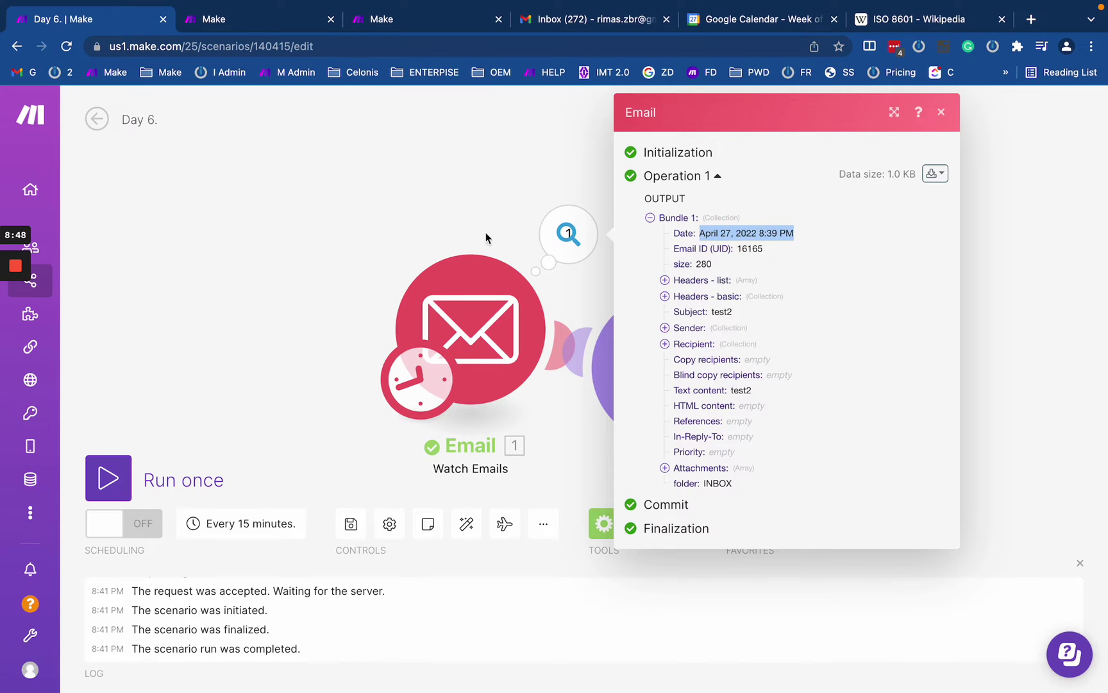
Step: Recheck the Web and Scenarios time zones in Make's time zone options, and reopen the Email run details in Day 6
click(455, 198)
click(277, 20)
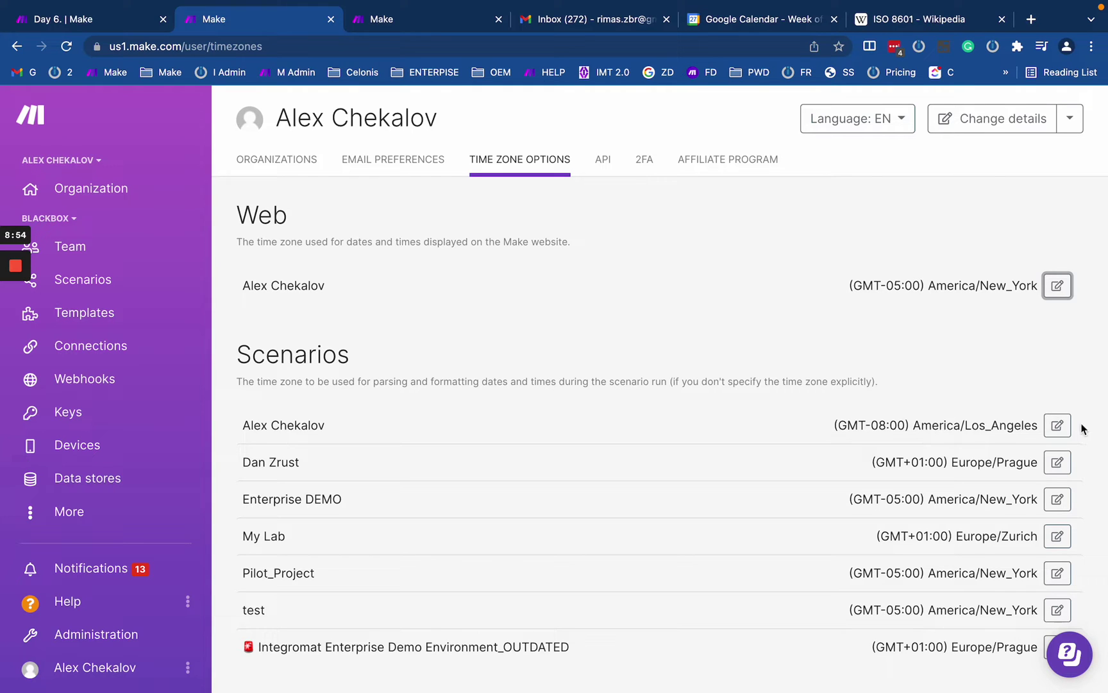
click(122, 21)
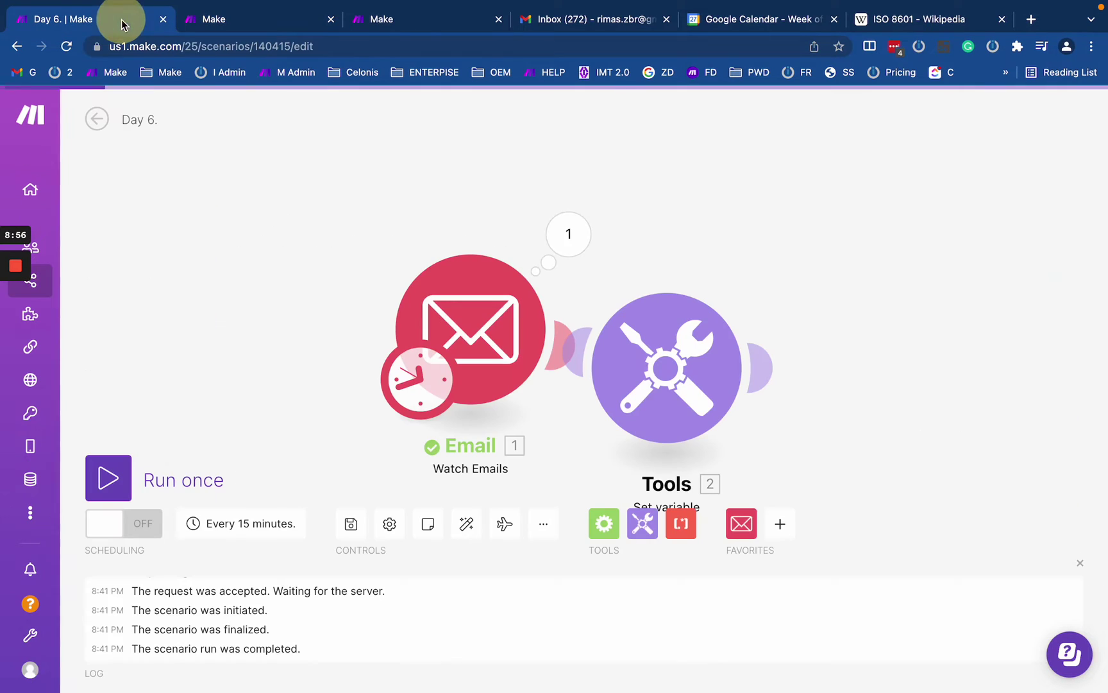
click(567, 234)
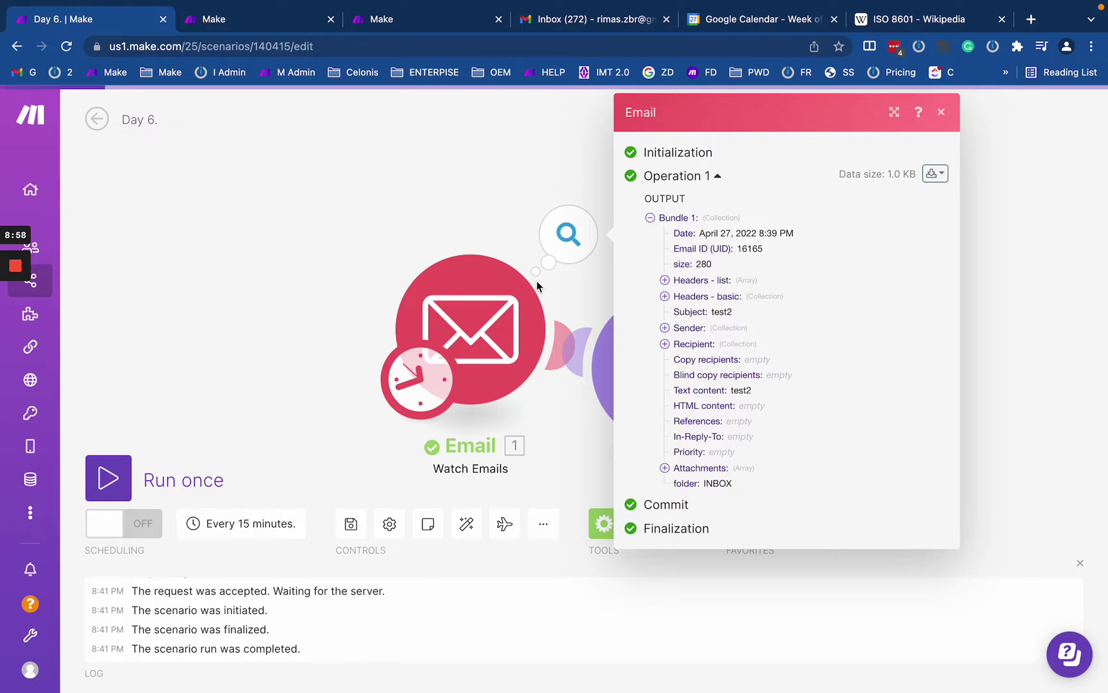
Step: Save the Day 6 scenario and reload its page
click(351, 524)
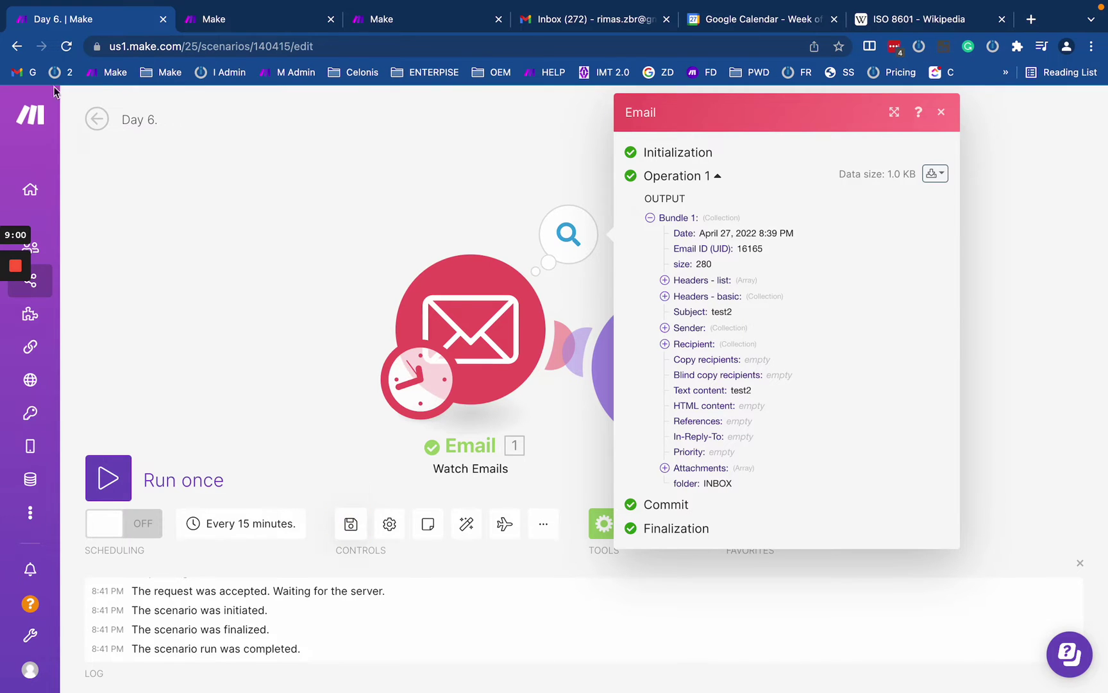
click(67, 46)
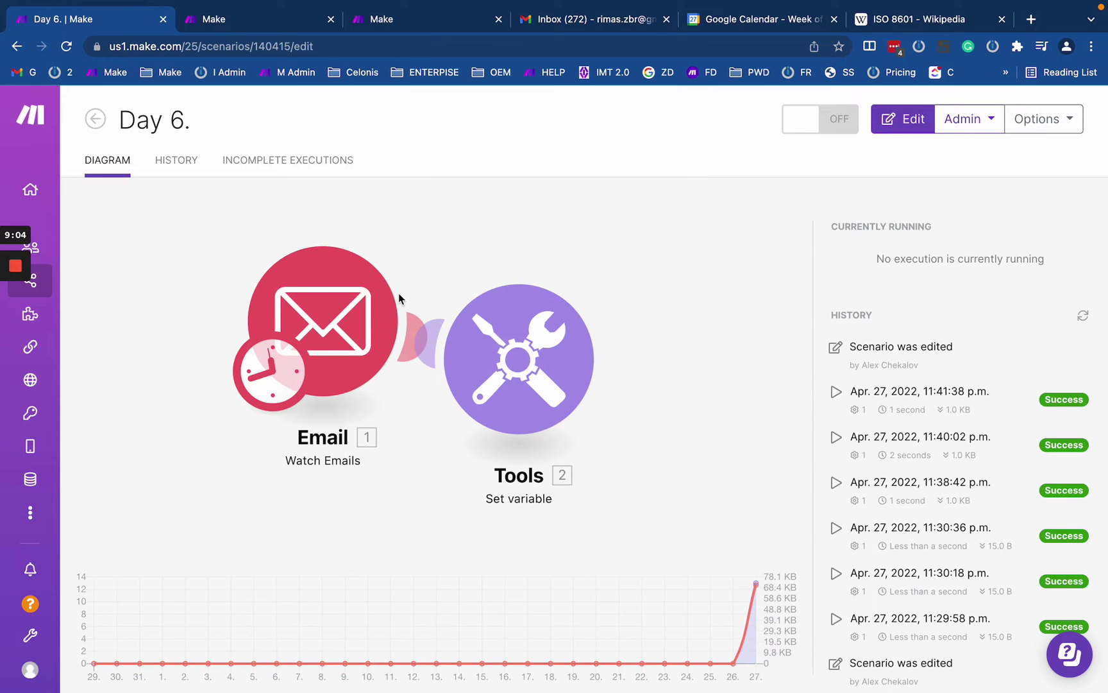
Step: Open the Day 6 scenario for editing and set the Email module to start from the first email "test2" dated 28.04.2022
click(334, 299)
right_click(456, 318)
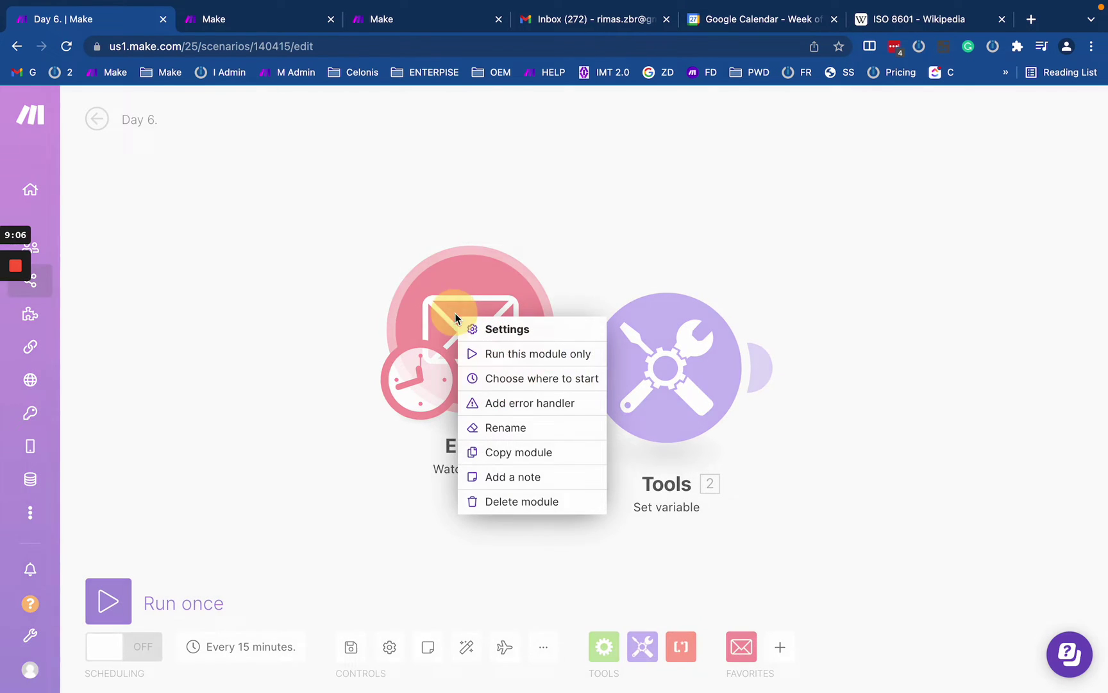
click(505, 378)
click(617, 380)
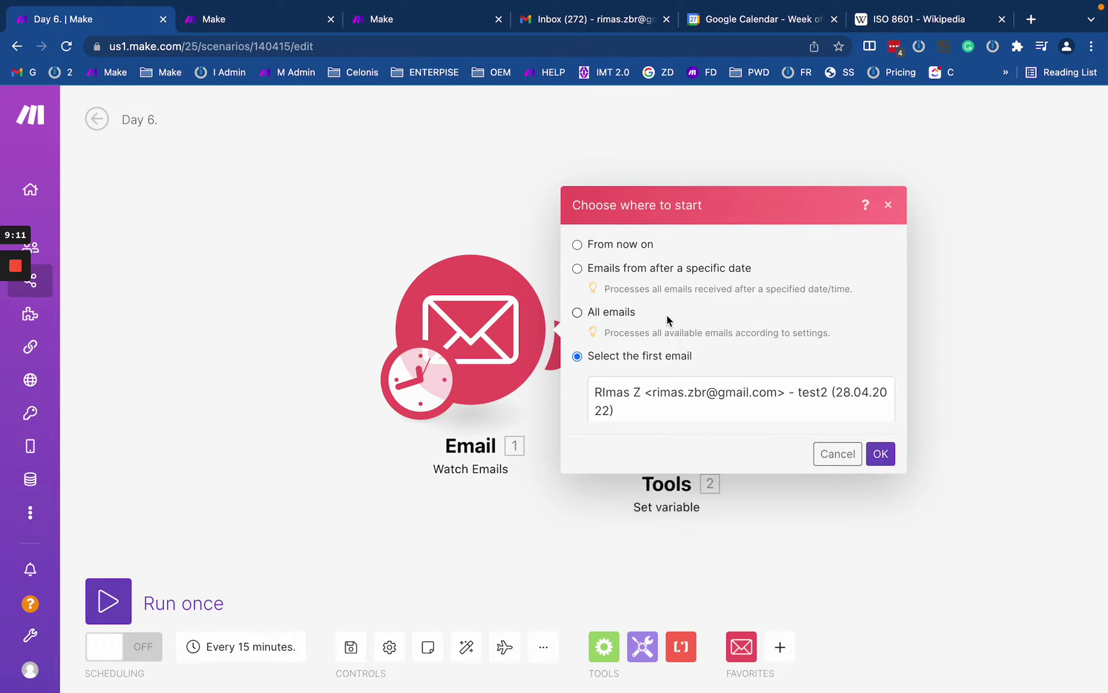
click(692, 333)
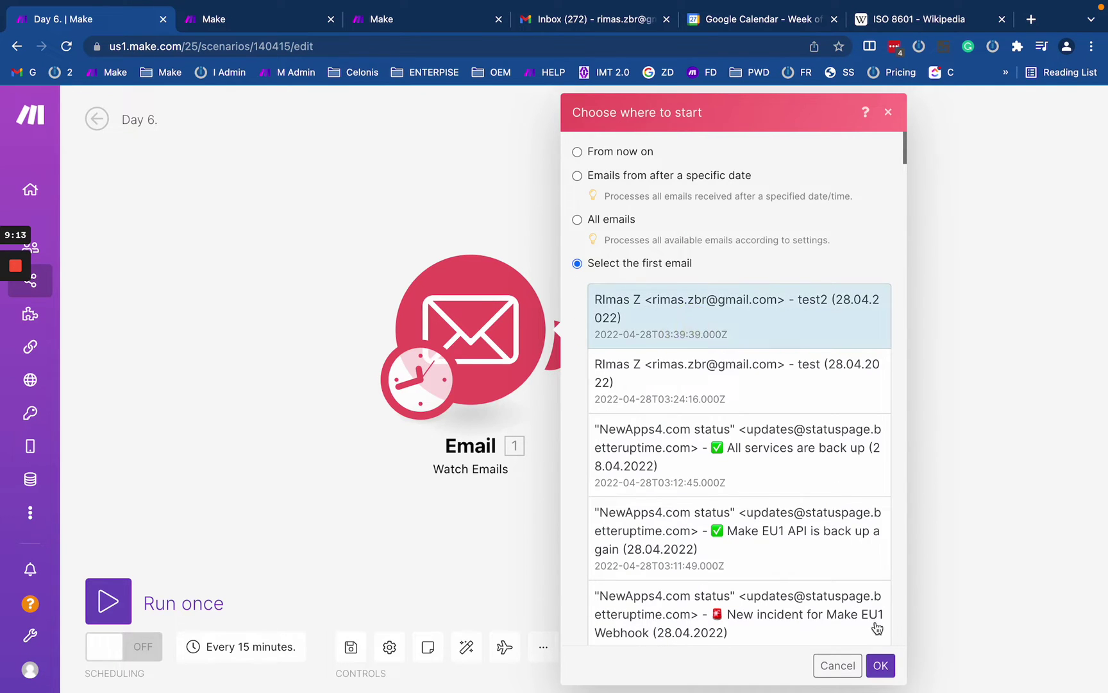
click(881, 665)
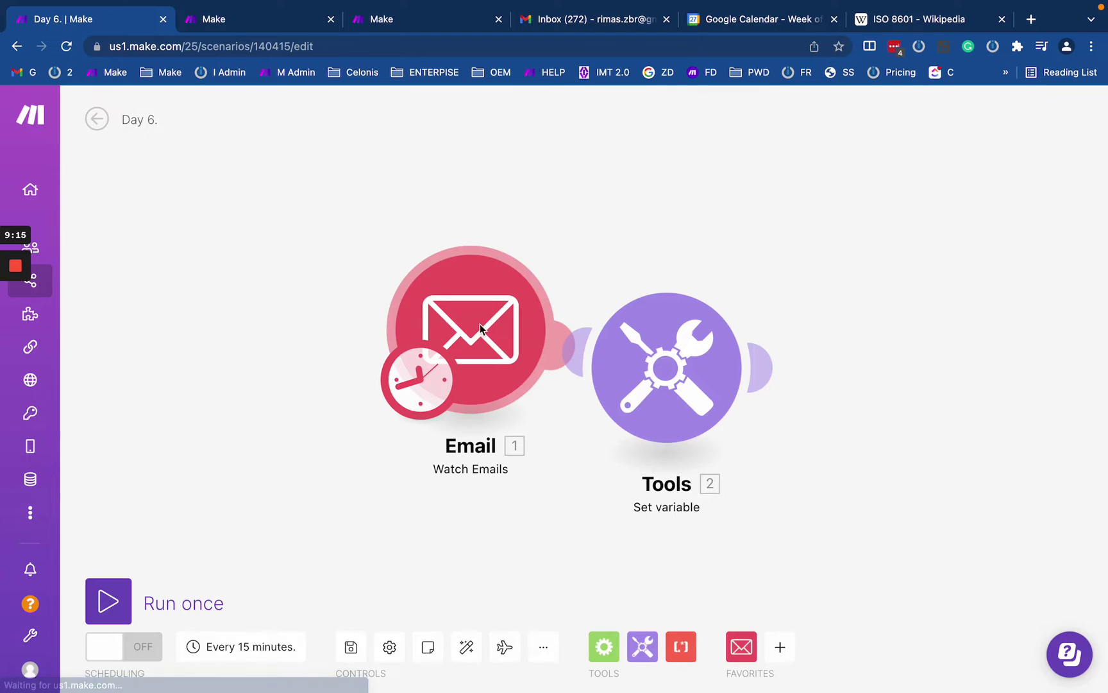
Step: Run only the Email Watch Emails module and examine the Date value in its output bundle
right_click(481, 326)
click(541, 371)
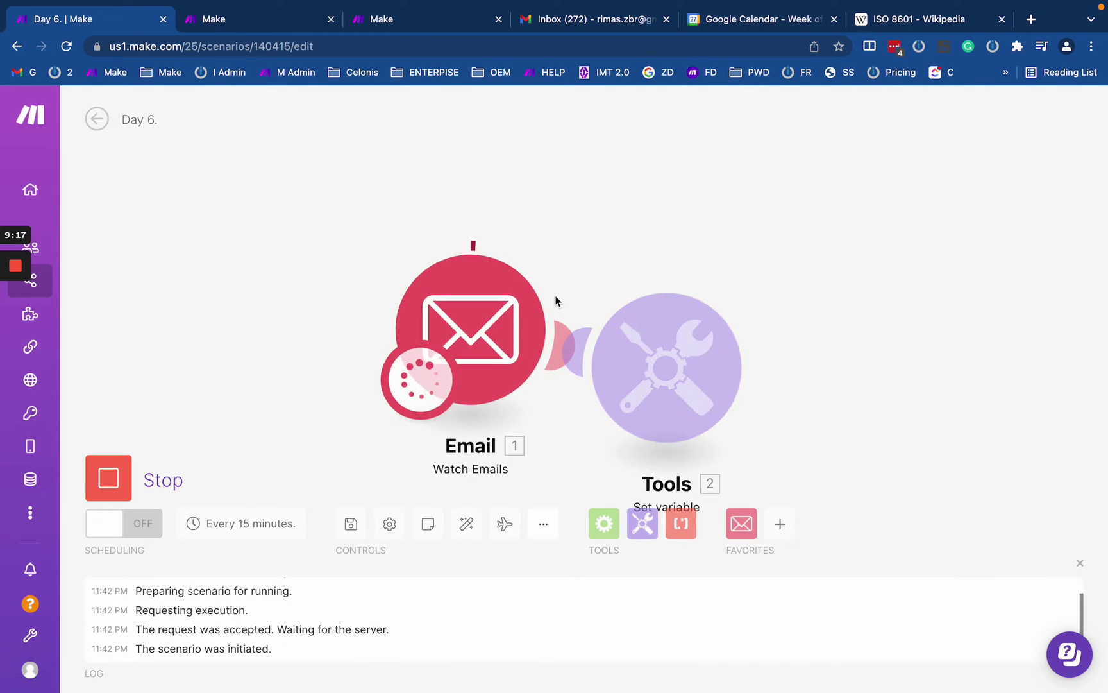
click(566, 235)
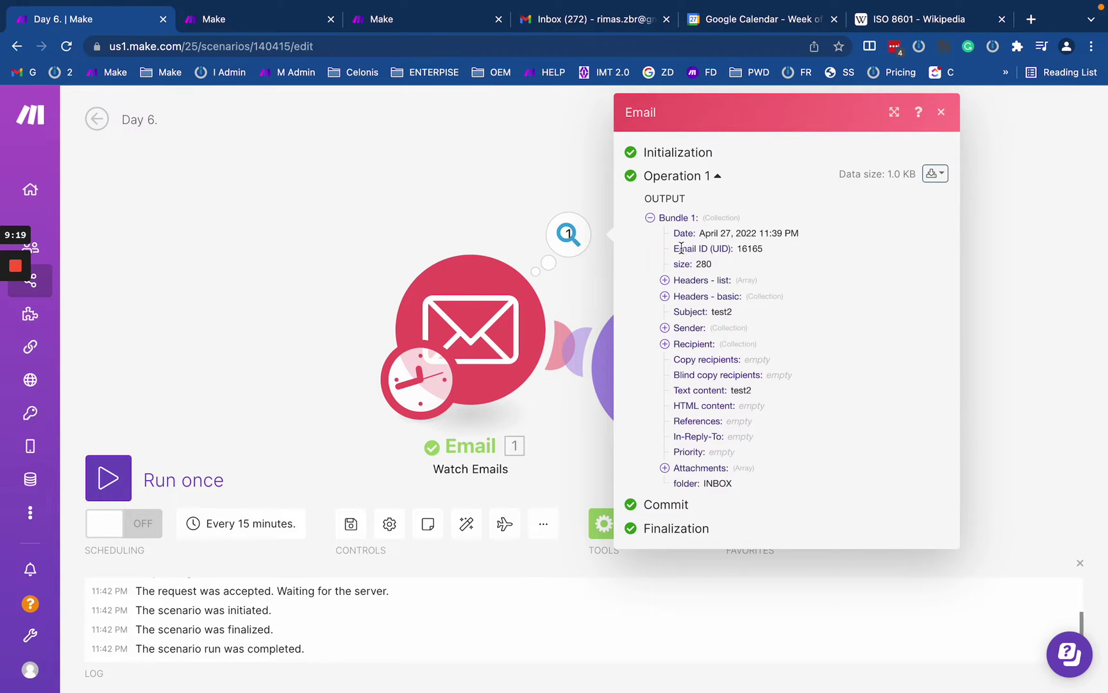
drag(733, 229, 875, 236)
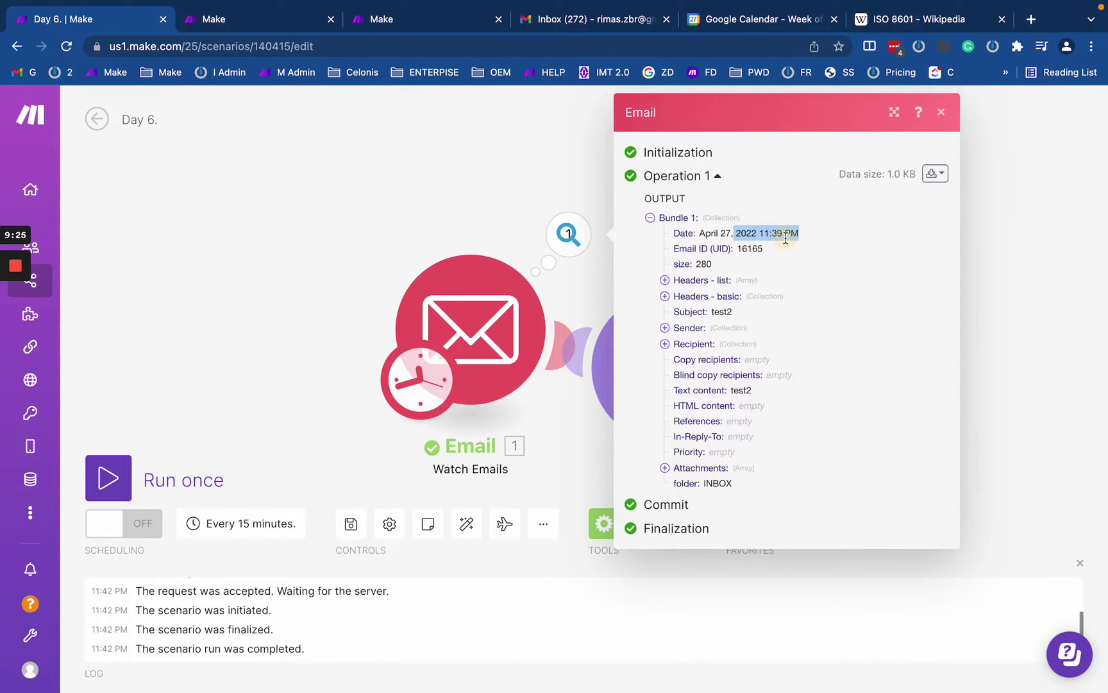
drag(734, 232, 827, 234)
Step: Compare the Web time zone in Make's time zone options with the Date shown in the Email run details
click(264, 19)
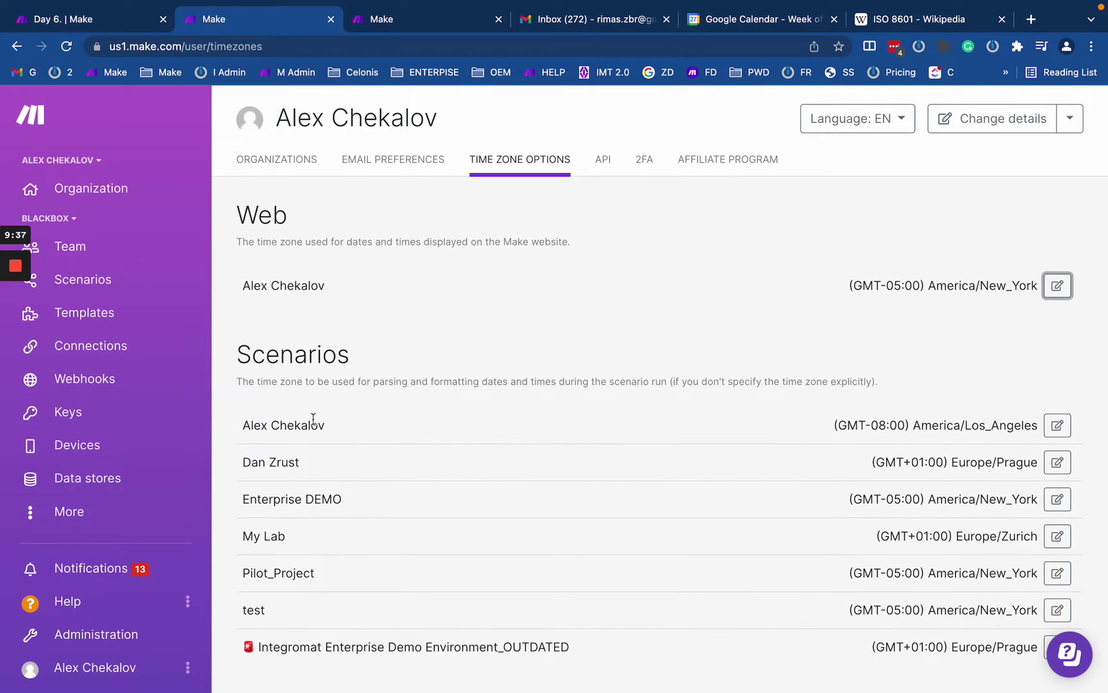
click(74, 18)
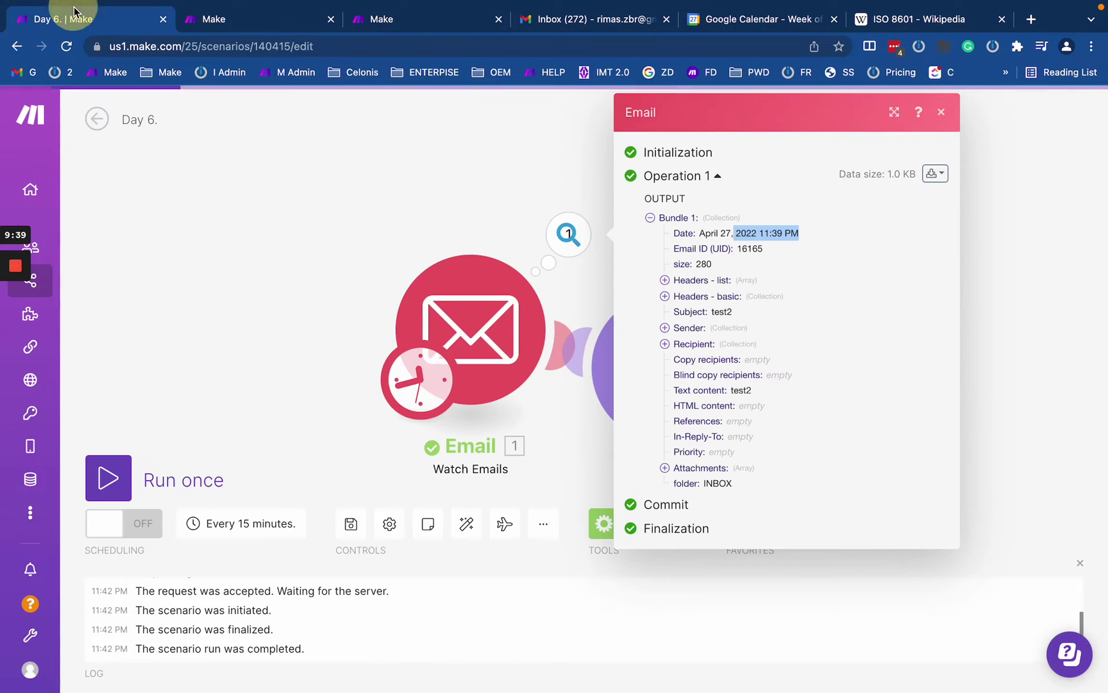
click(255, 10)
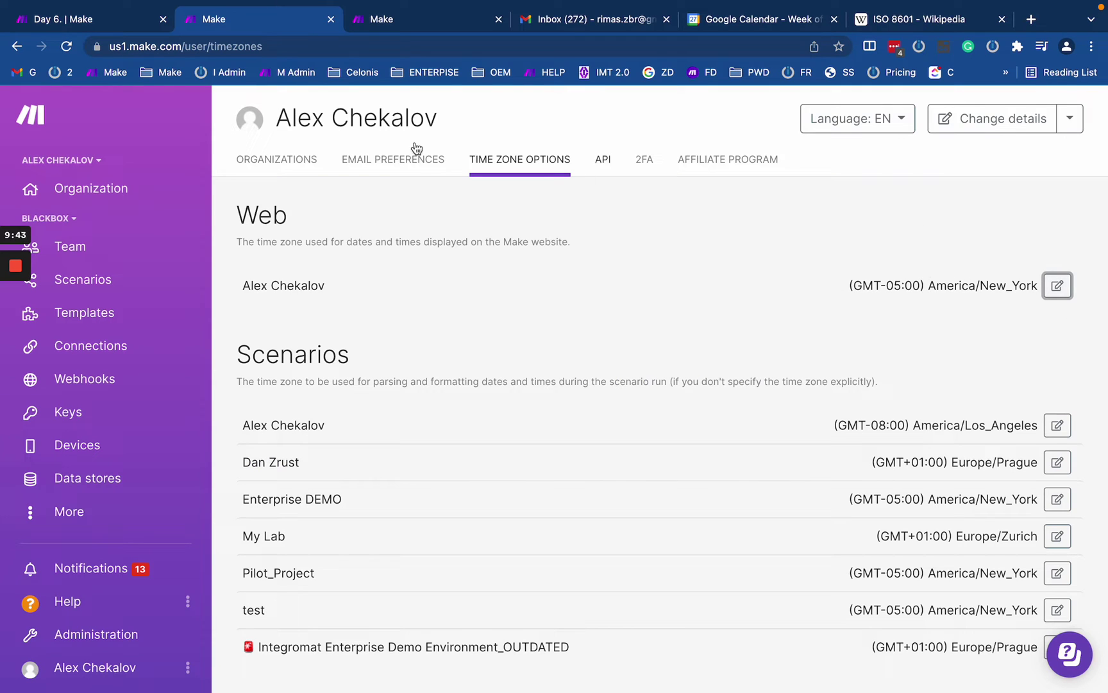
click(96, 20)
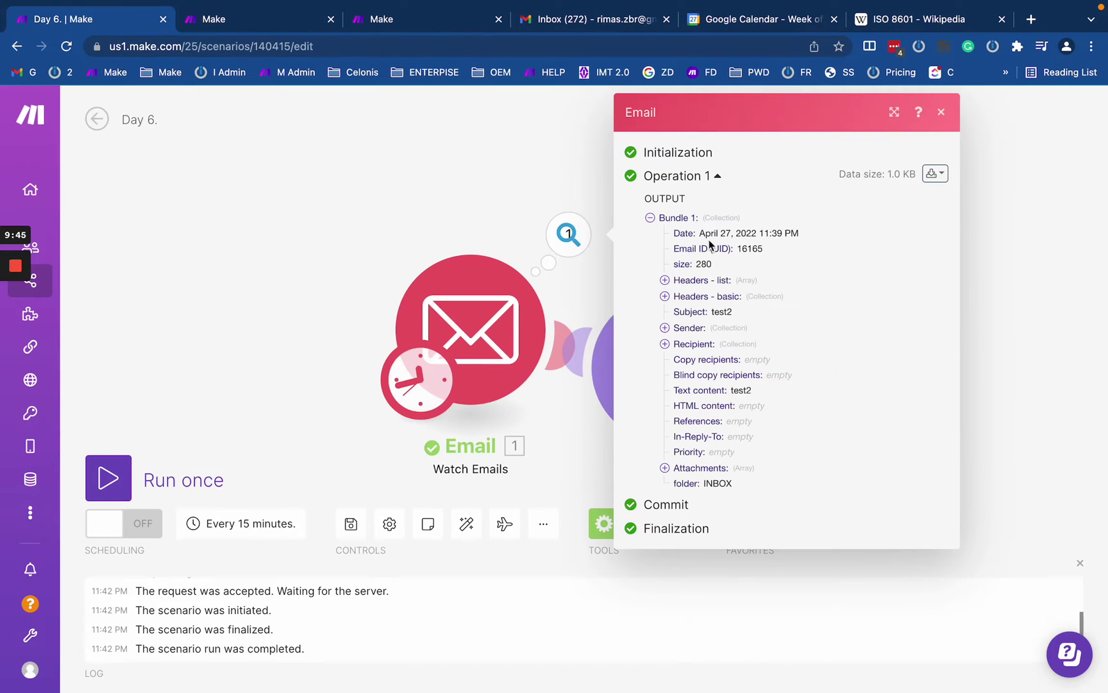
drag(699, 234, 809, 238)
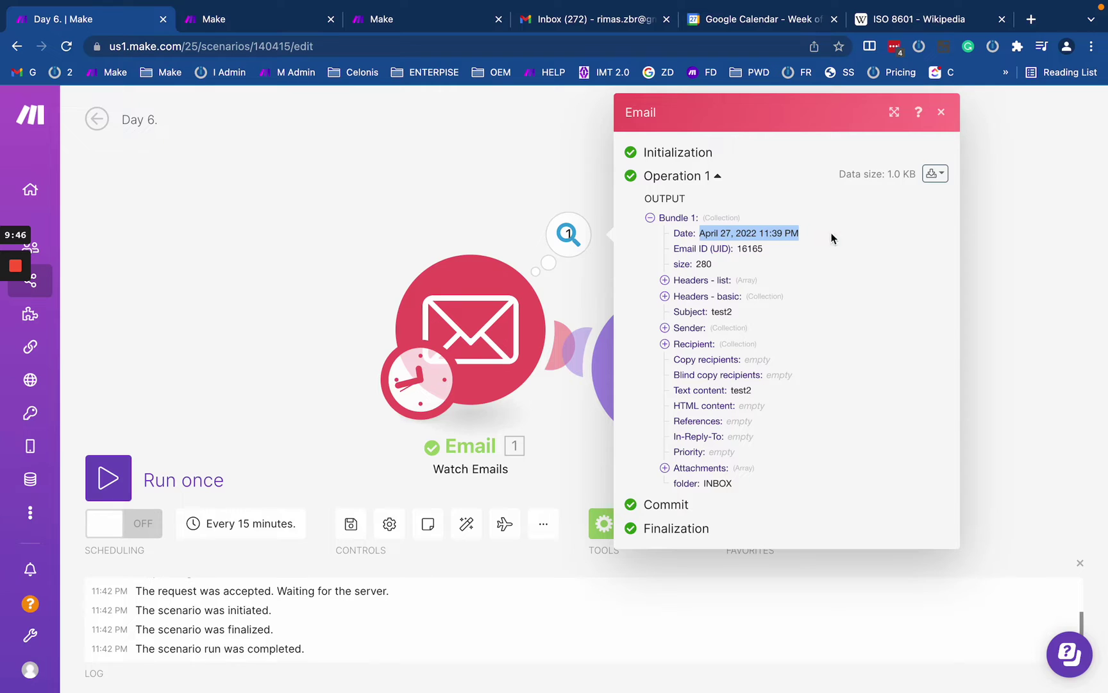
Step: View the raw input bundles of the Email operation and close the bundle content
click(933, 174)
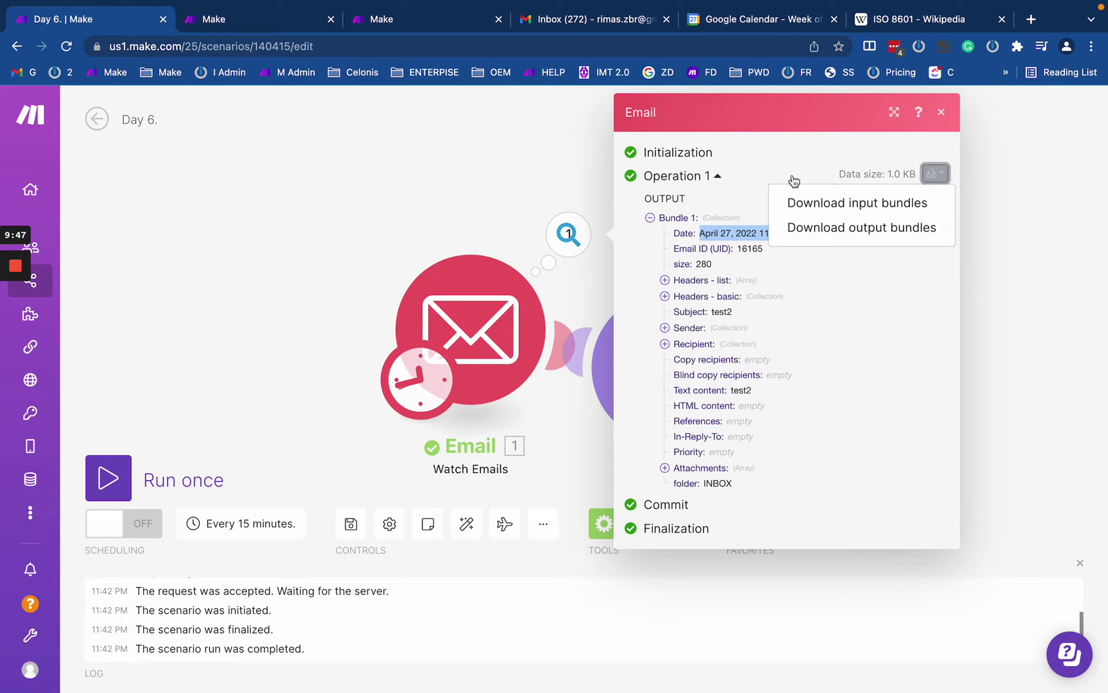
click(855, 204)
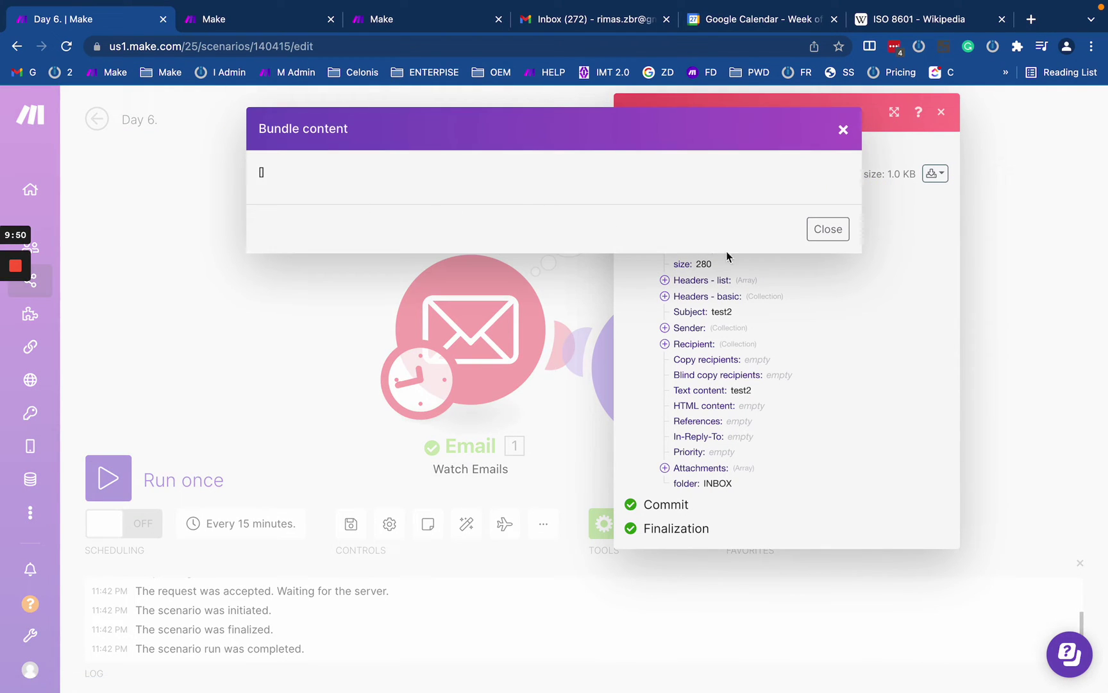
click(824, 231)
Step: View the Email operation's raw output bundles and compare their date value with the formatted Date in the run details
click(934, 173)
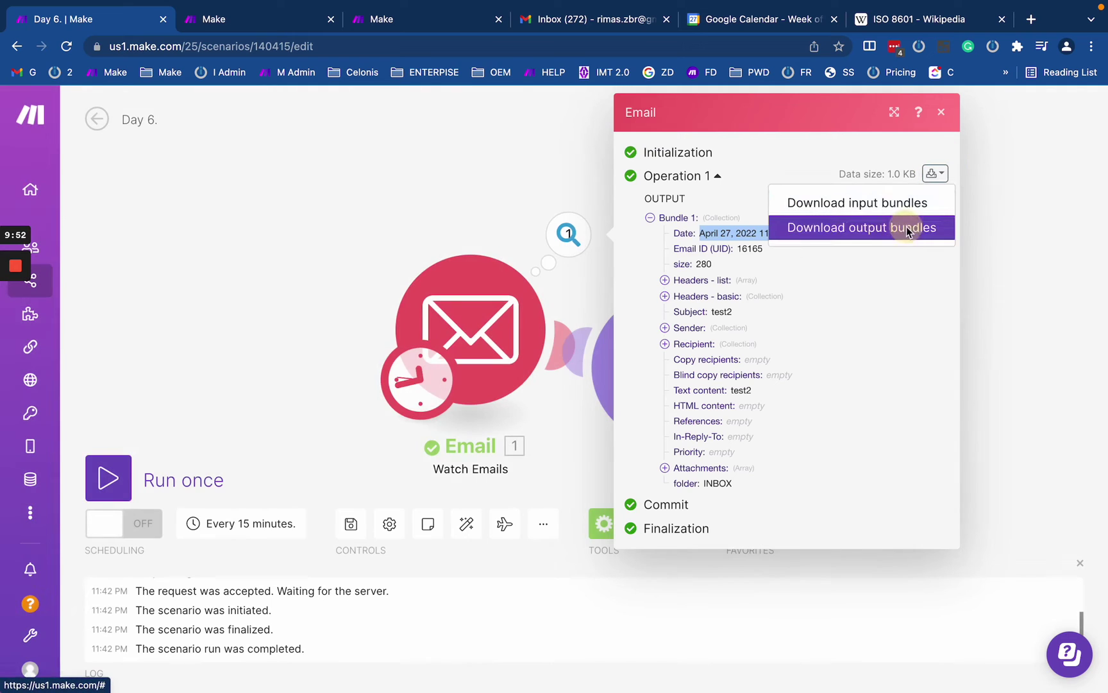
click(906, 227)
drag(284, 203, 470, 203)
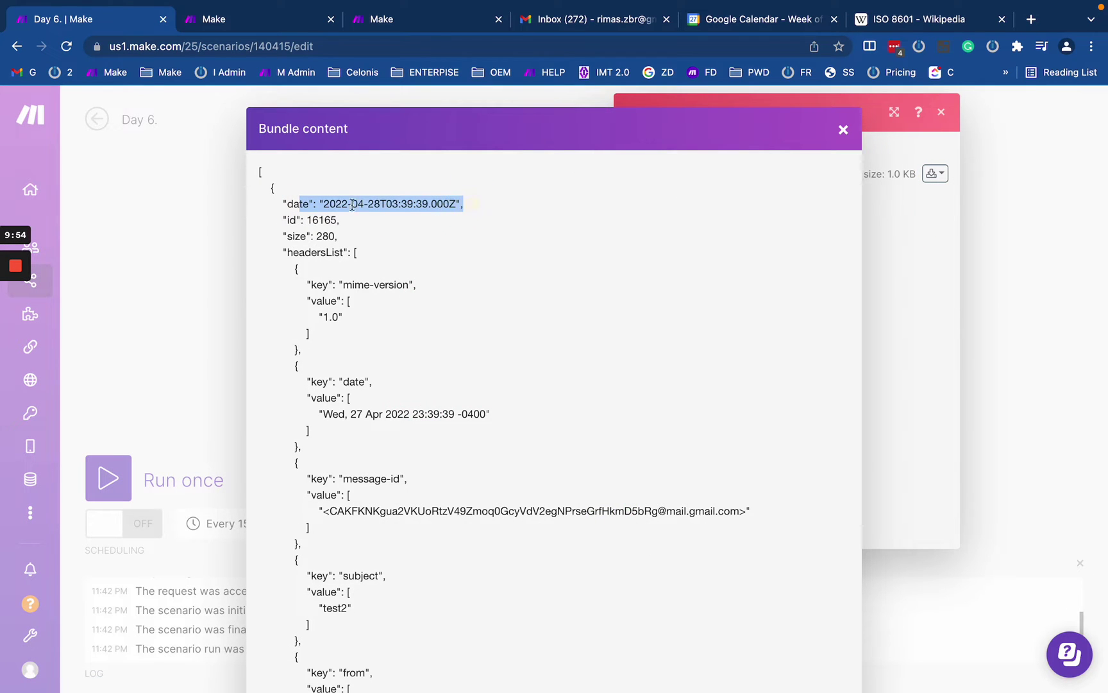
drag(319, 204, 290, 198)
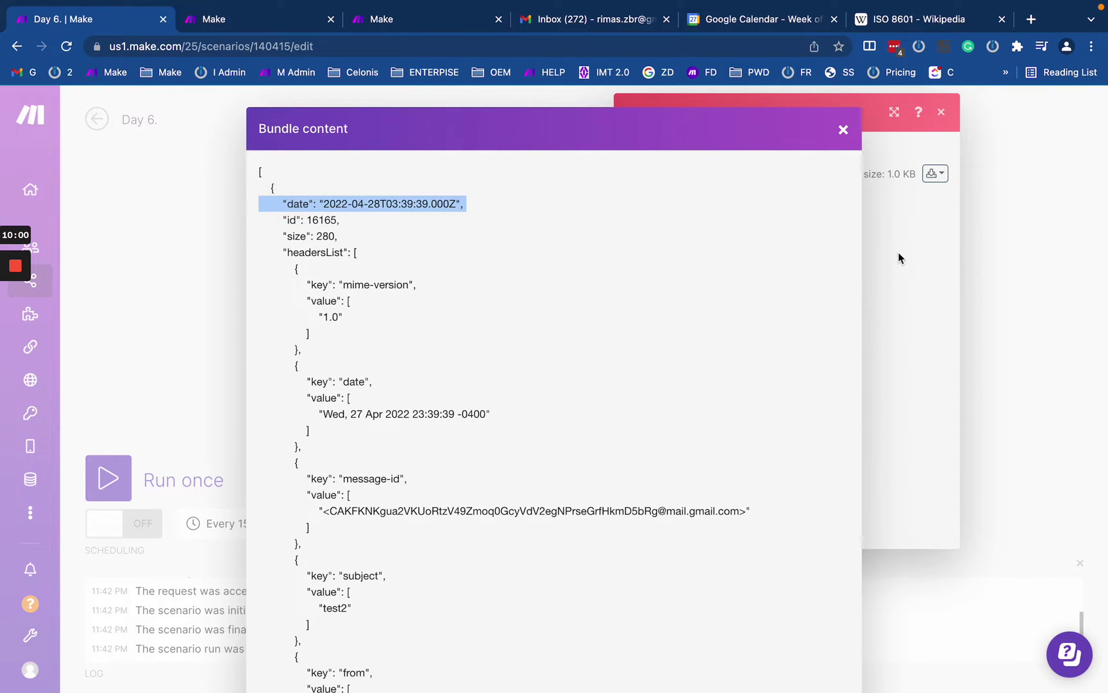
click(921, 268)
drag(711, 232, 845, 226)
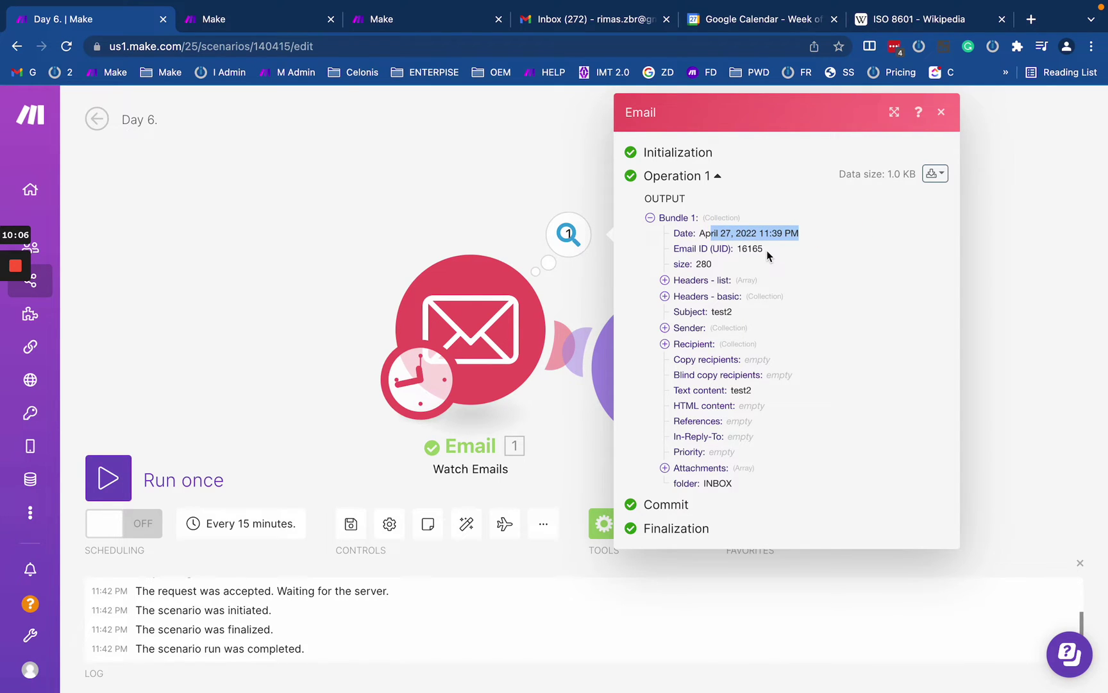
click(507, 200)
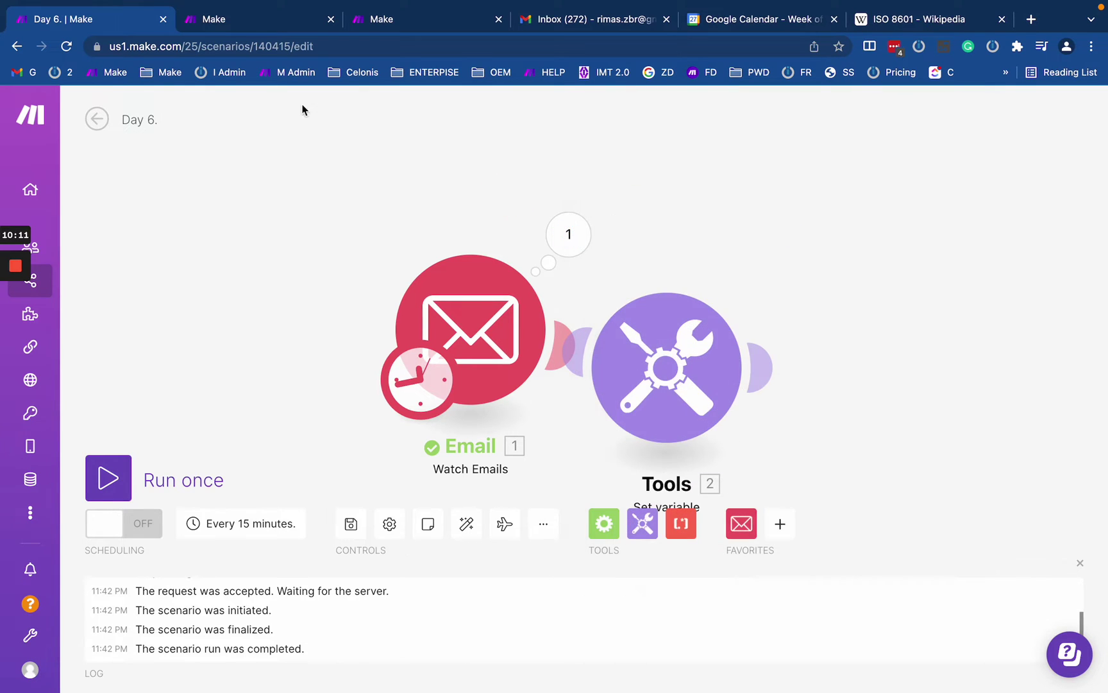
Step: Examine the Scenarios section of the time zone options, focusing on the time zone of the first organization listed
click(235, 20)
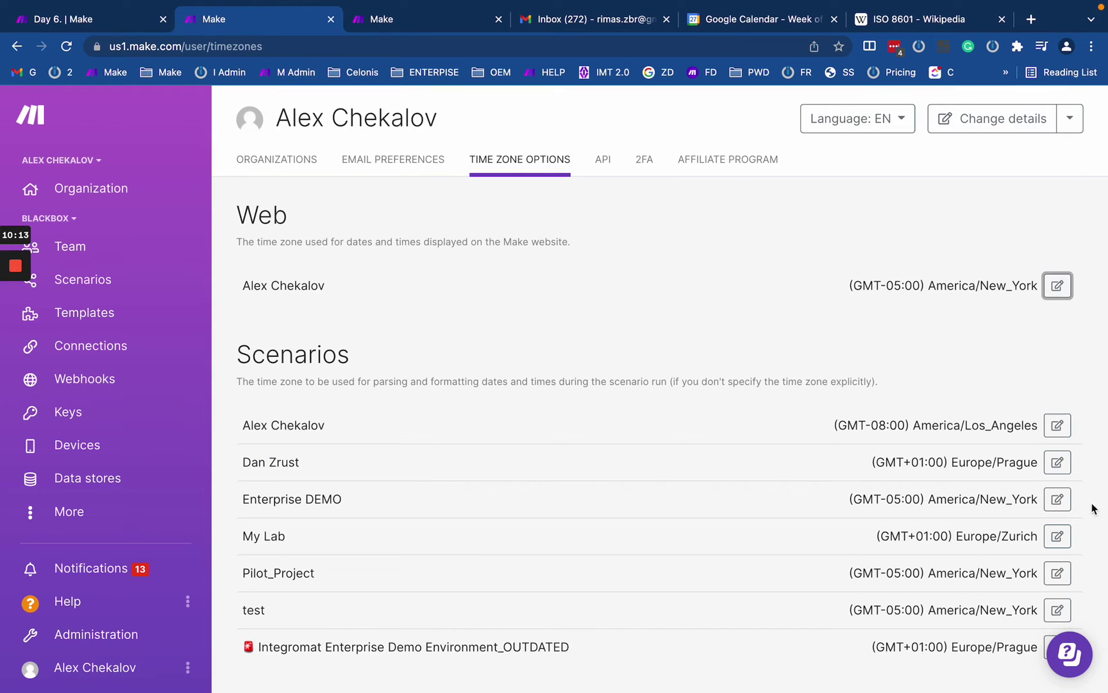
drag(237, 360, 465, 589)
click(505, 292)
drag(827, 430, 998, 425)
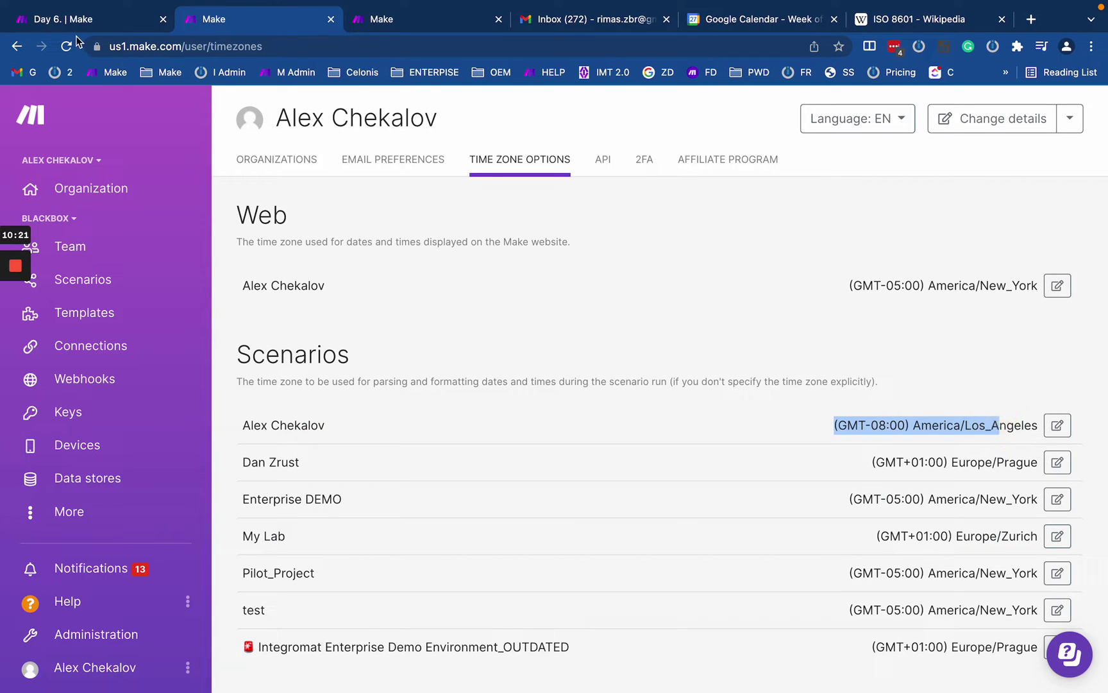
click(952, 420)
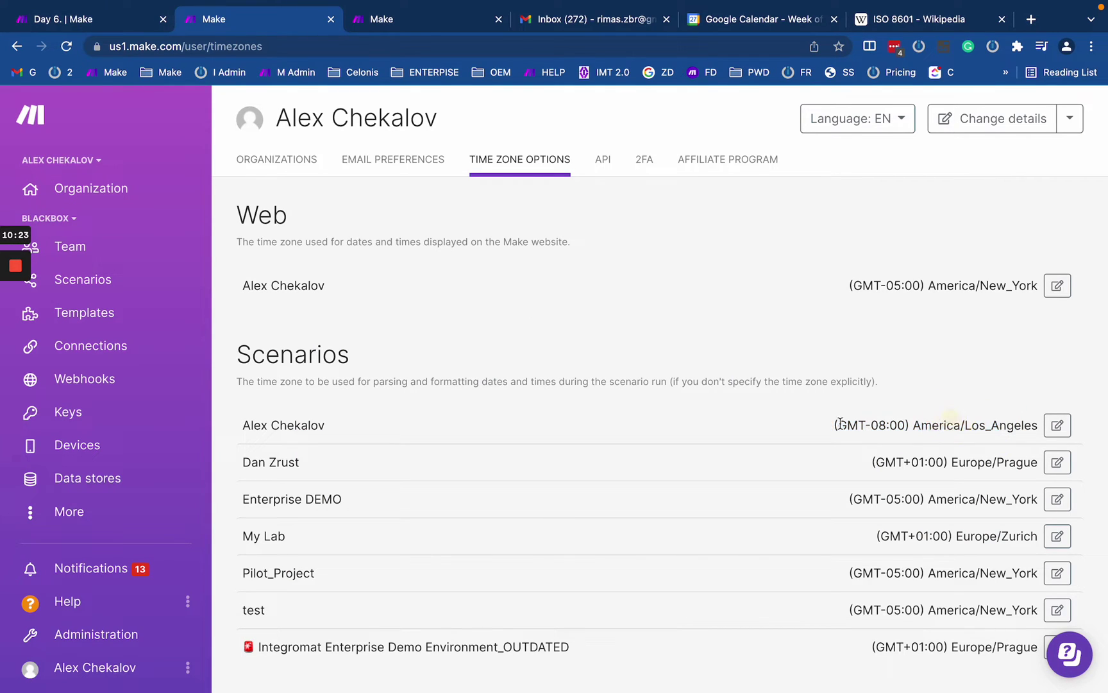
drag(831, 428, 1031, 425)
Step: Open the Tools Set variable module in Day 6 and read the help for the parseDate function in its Variable value
click(91, 10)
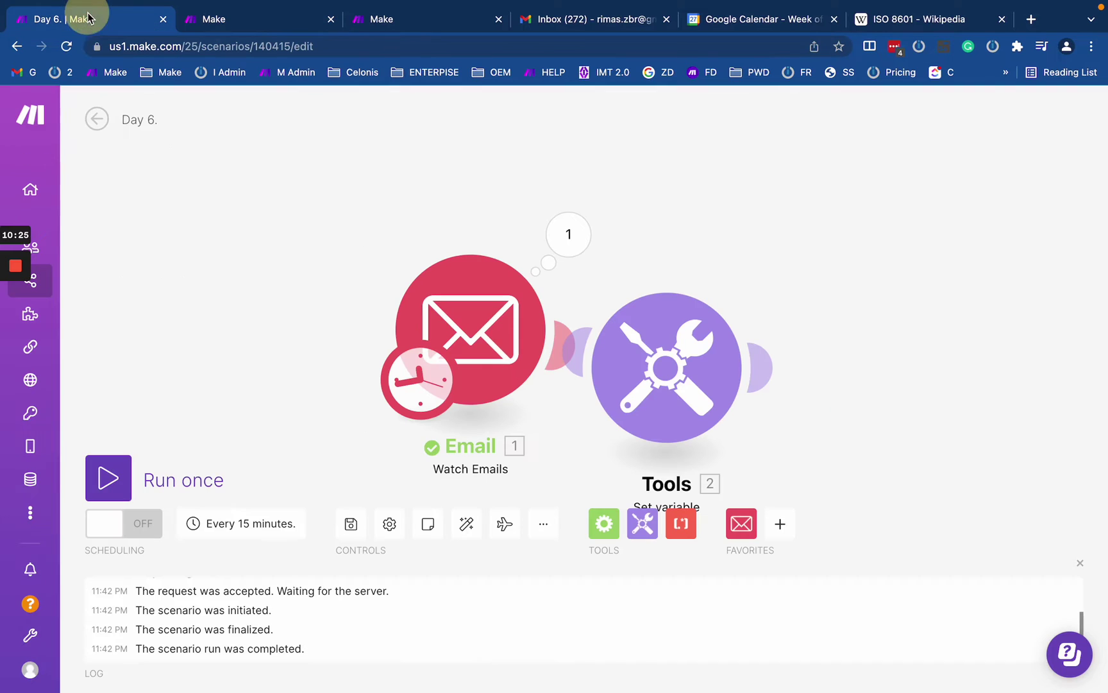
click(595, 331)
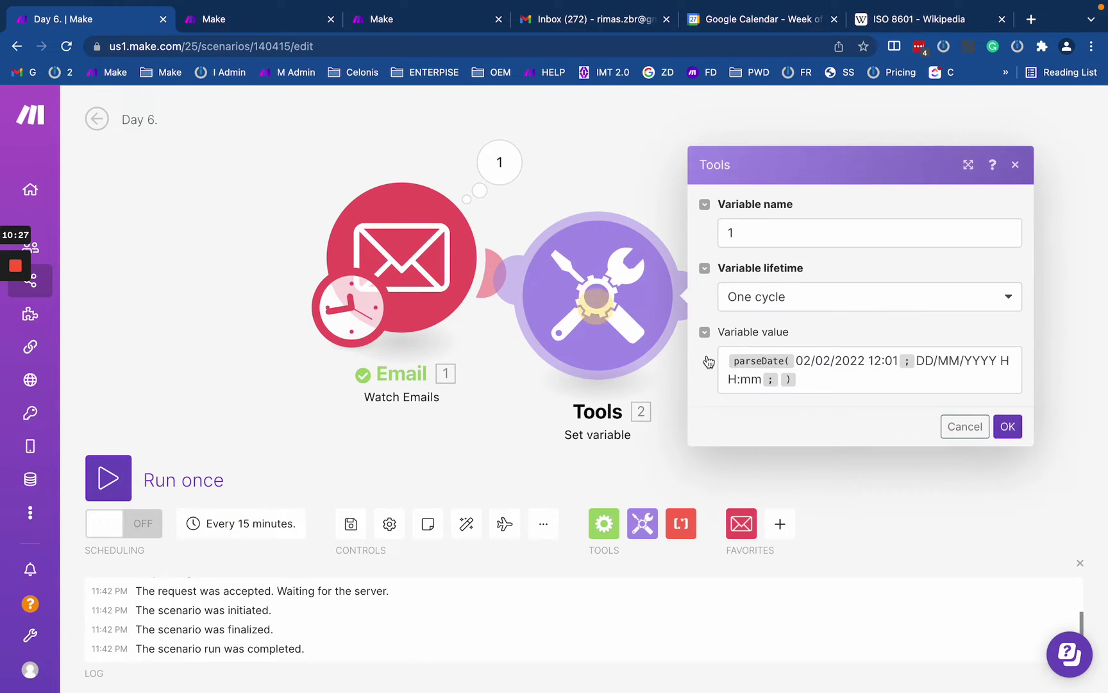
drag(715, 459, 436, 457)
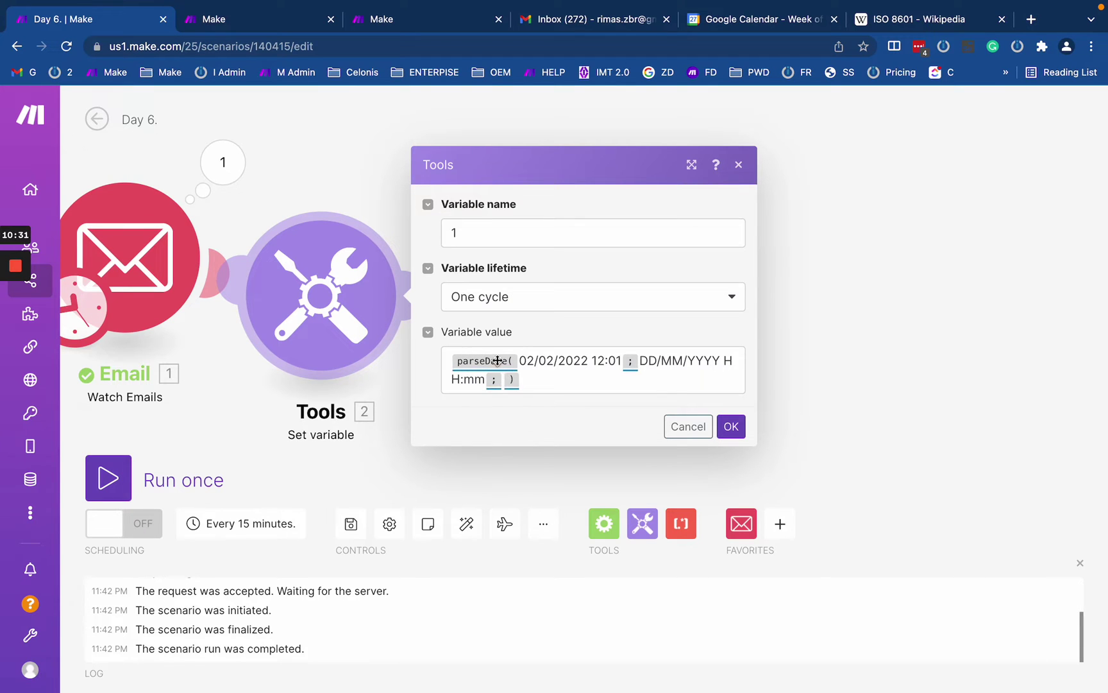
mouse_move(481, 363)
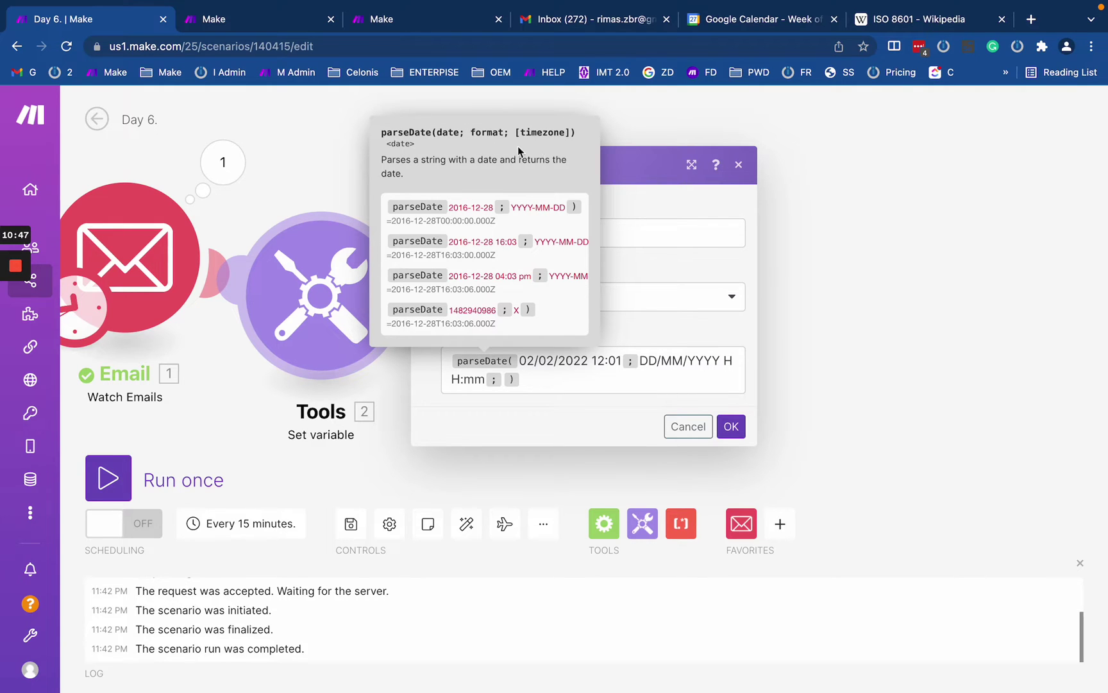
Step: Examine the date text "02/02/2022 12:01" inside the parseDate expression of the Variable value
click(548, 368)
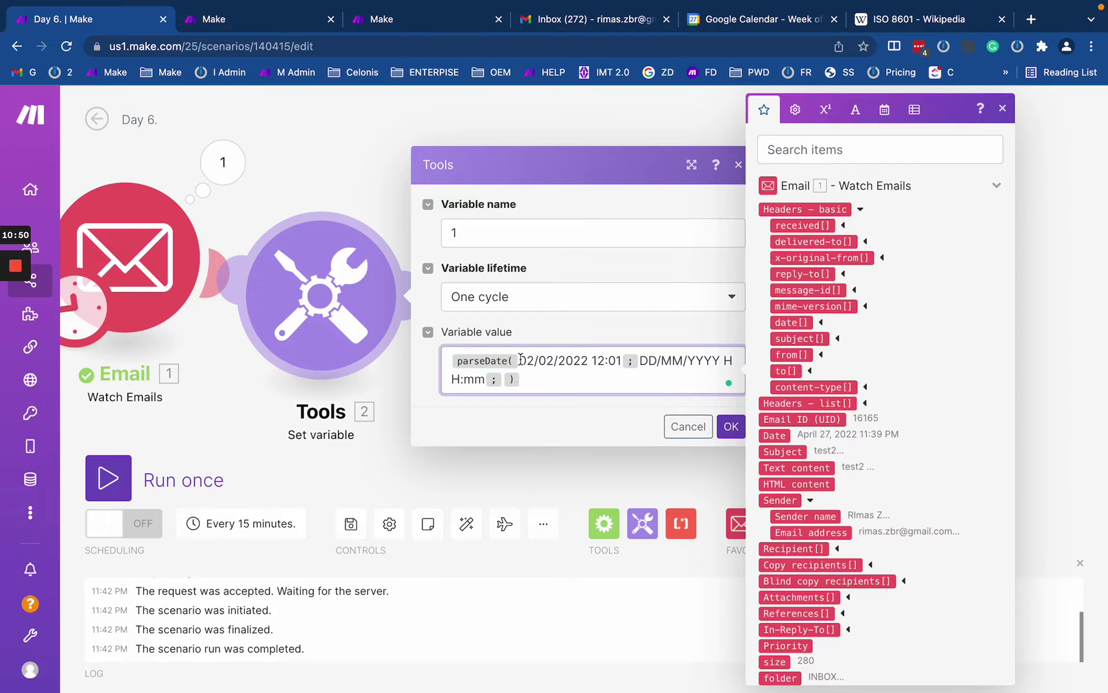
drag(521, 361, 620, 361)
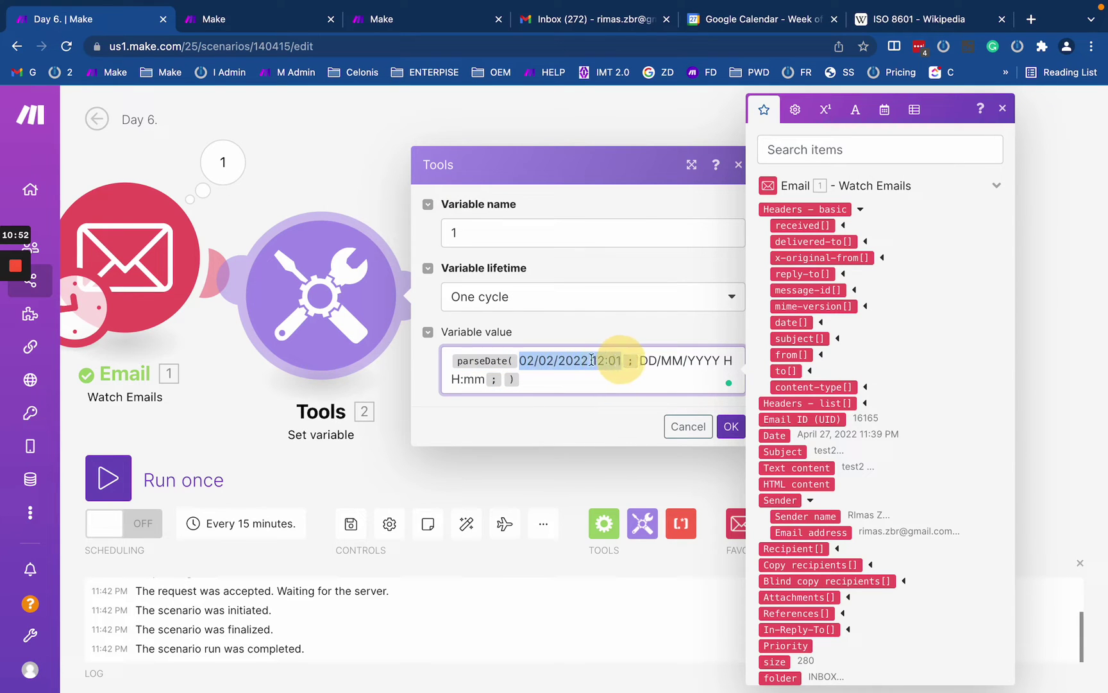
click(536, 360)
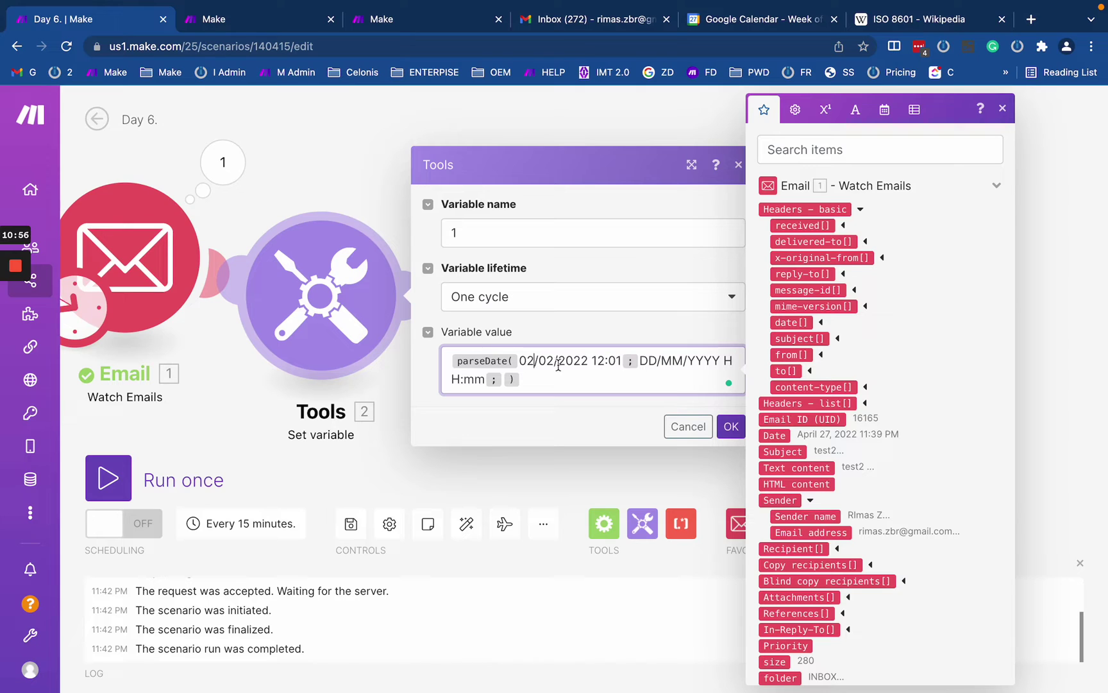
drag(558, 363, 527, 363)
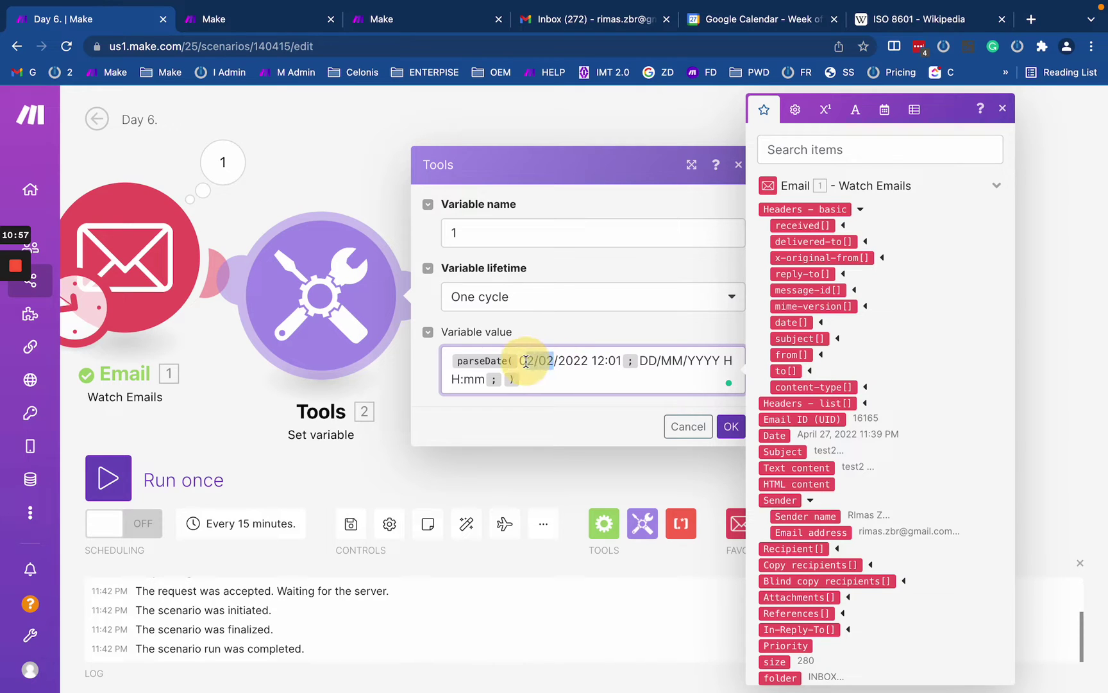
click(597, 365)
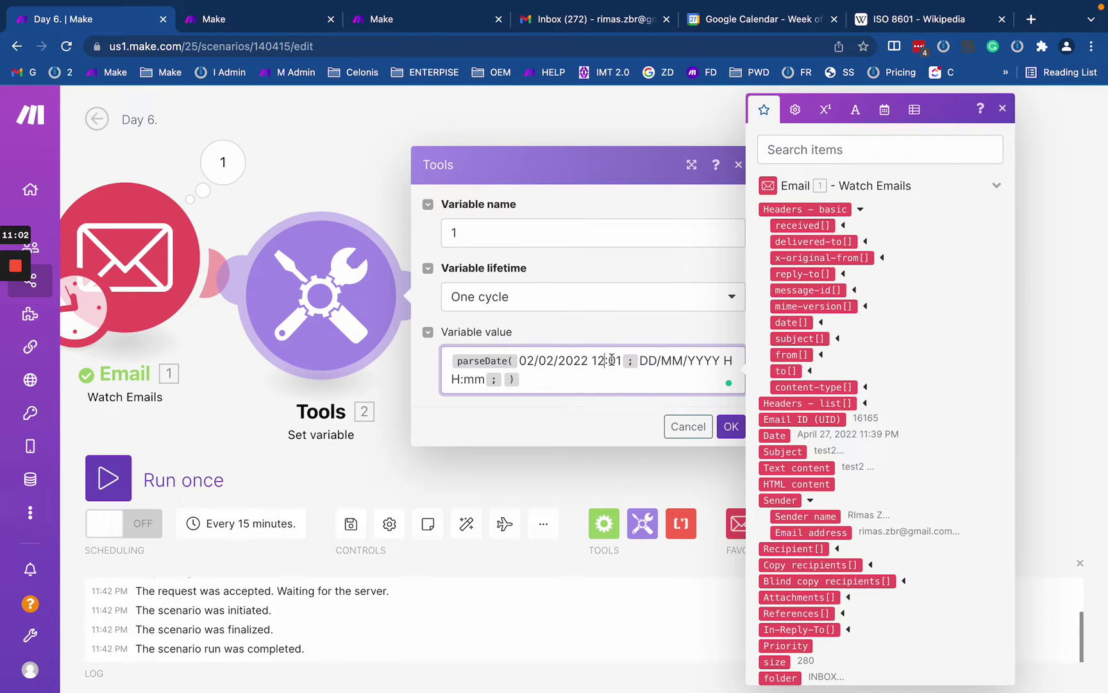
click(606, 360)
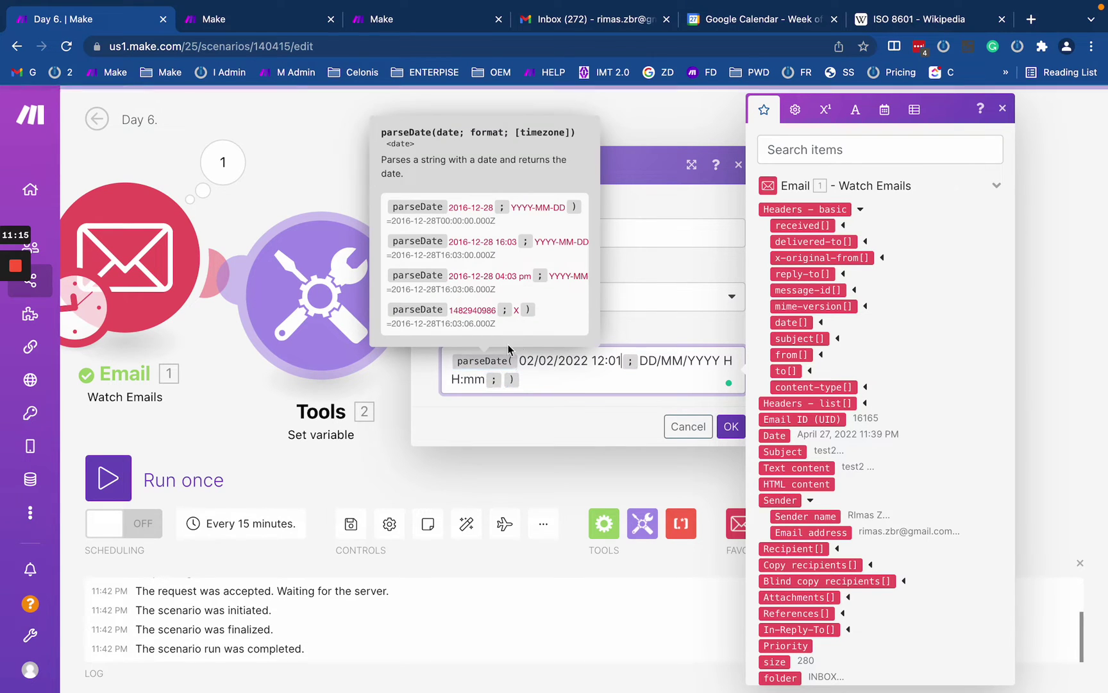
Step: Show the date and time functions and compare the parseDate description with the arguments in the Variable value
click(884, 110)
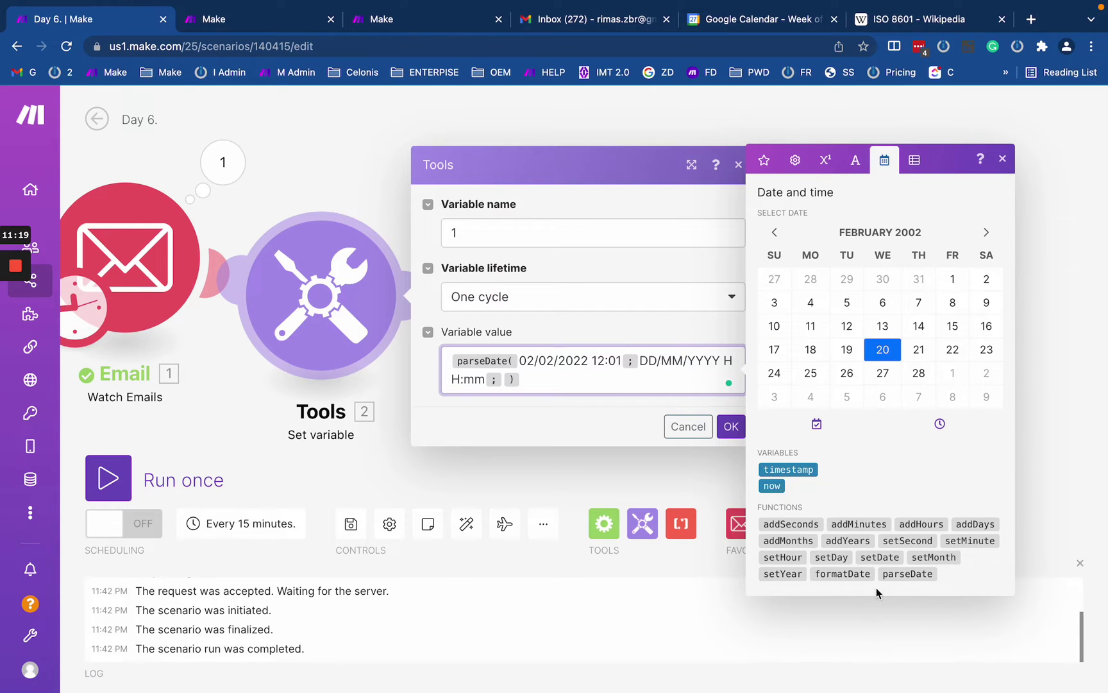
mouse_move(904, 578)
mouse_move(482, 361)
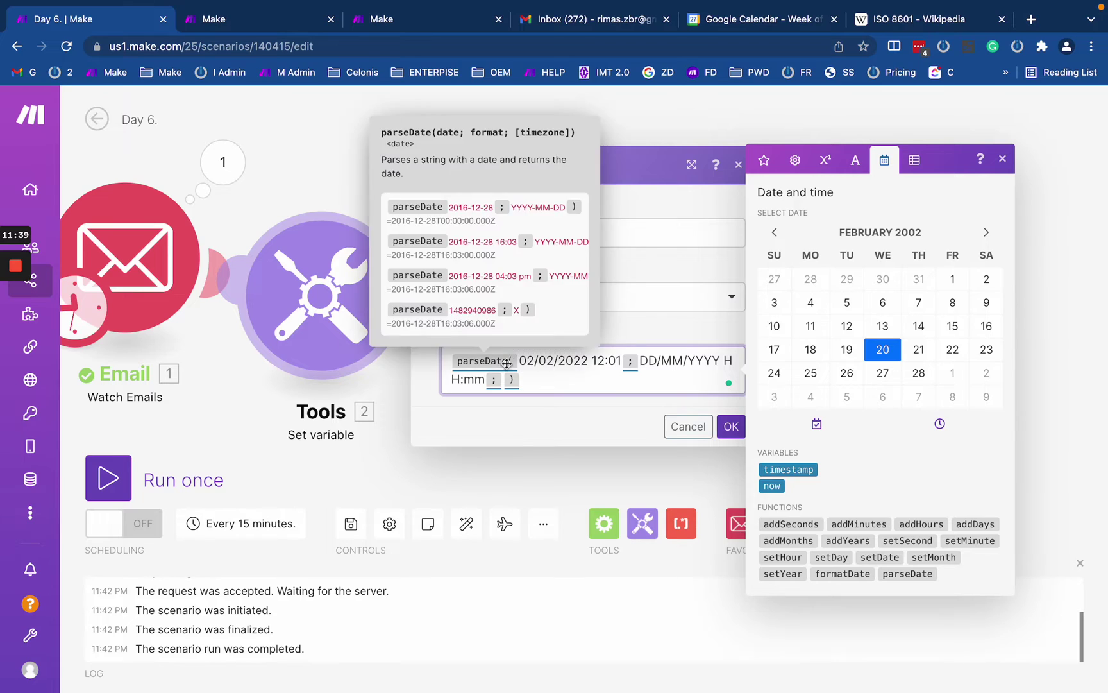
drag(520, 360, 621, 360)
click(531, 381)
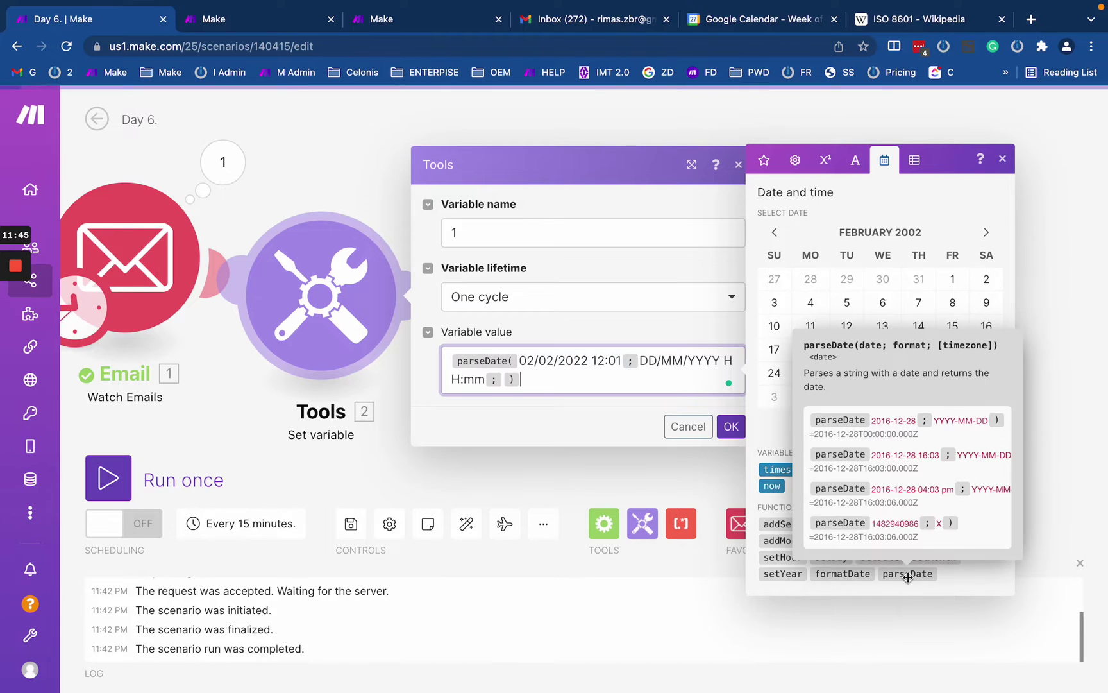
Step: Read the parseDate help, focusing on the result of its first example with the YYYY-MM-DD format
drag(921, 436, 813, 434)
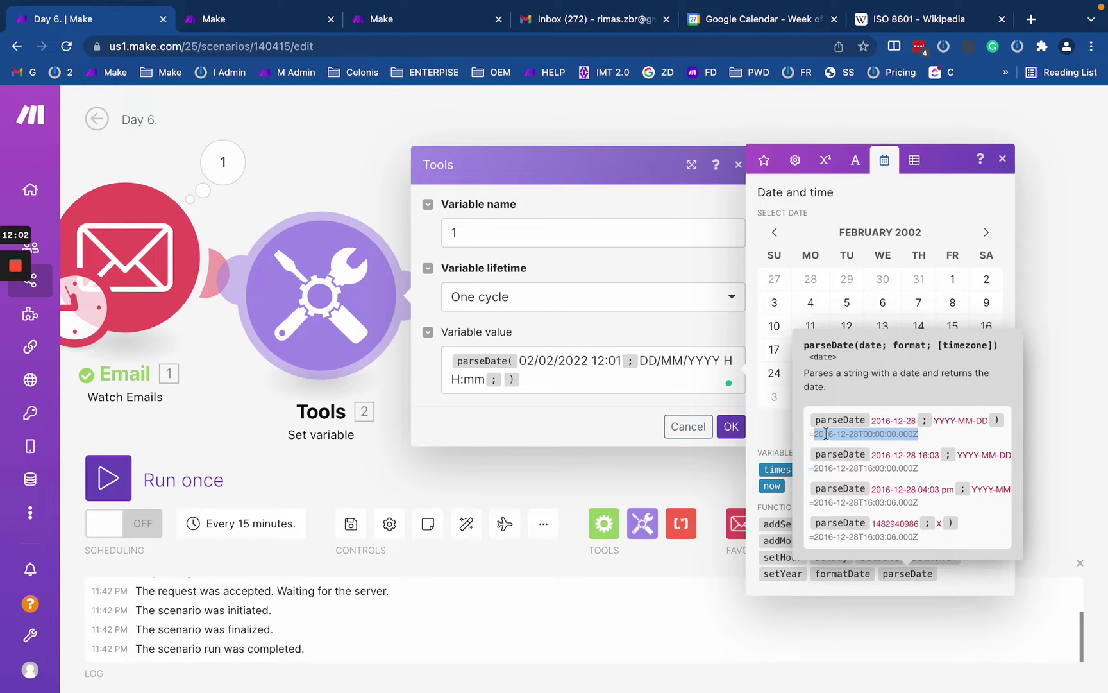
mouse_move(23, 271)
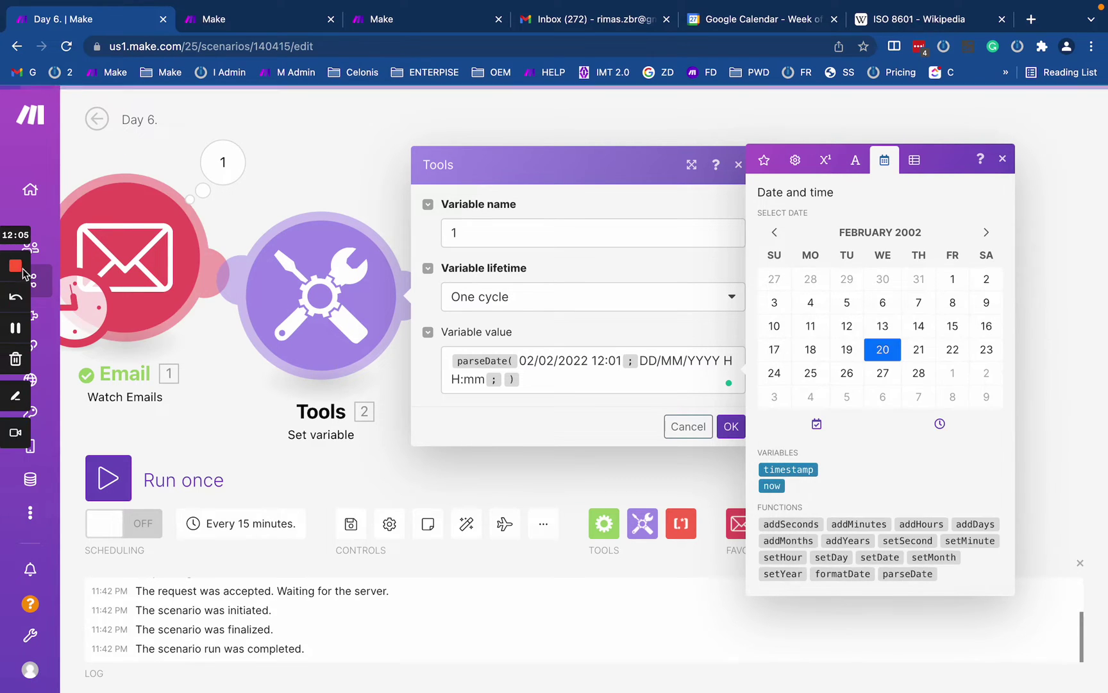
click(11, 334)
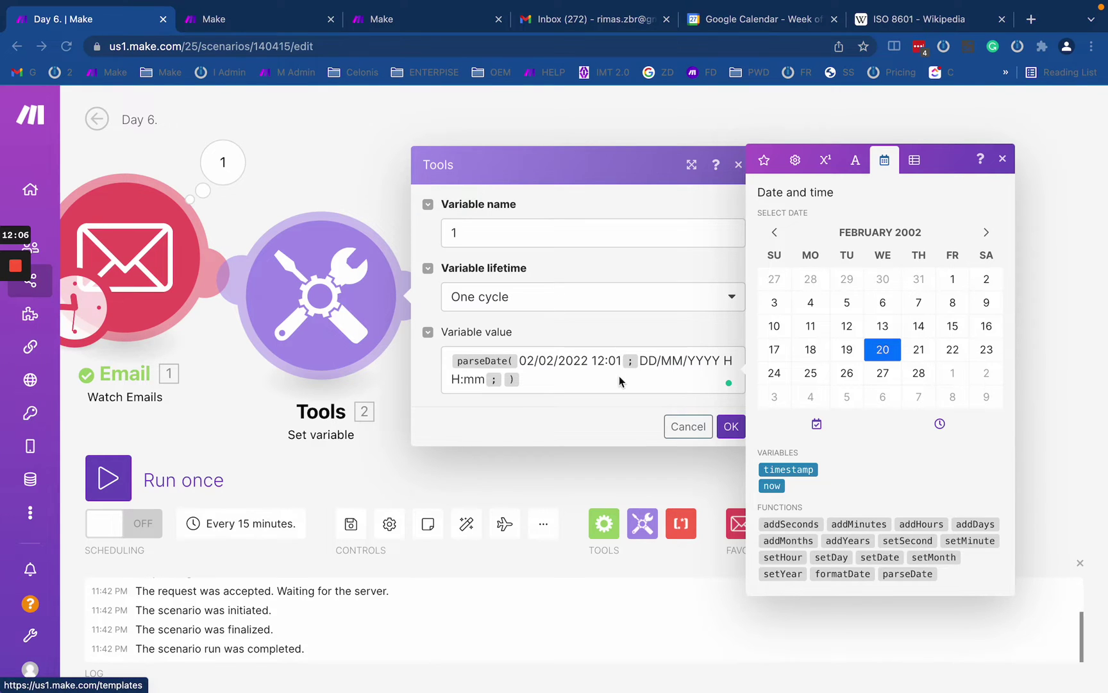
click(589, 378)
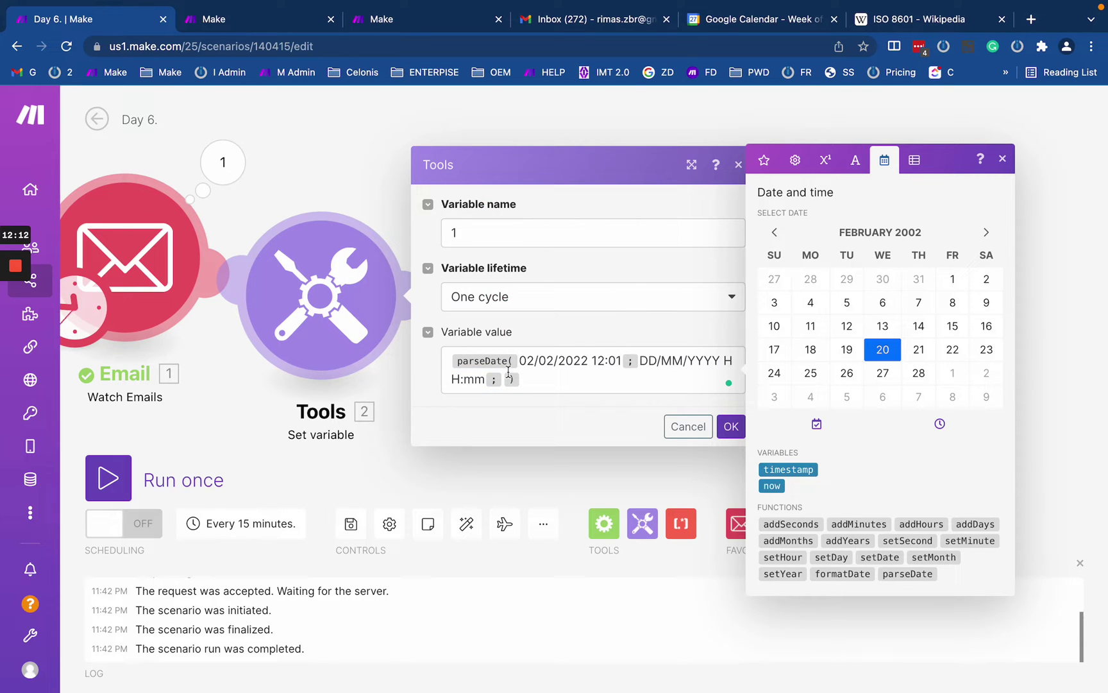
mouse_move(481, 362)
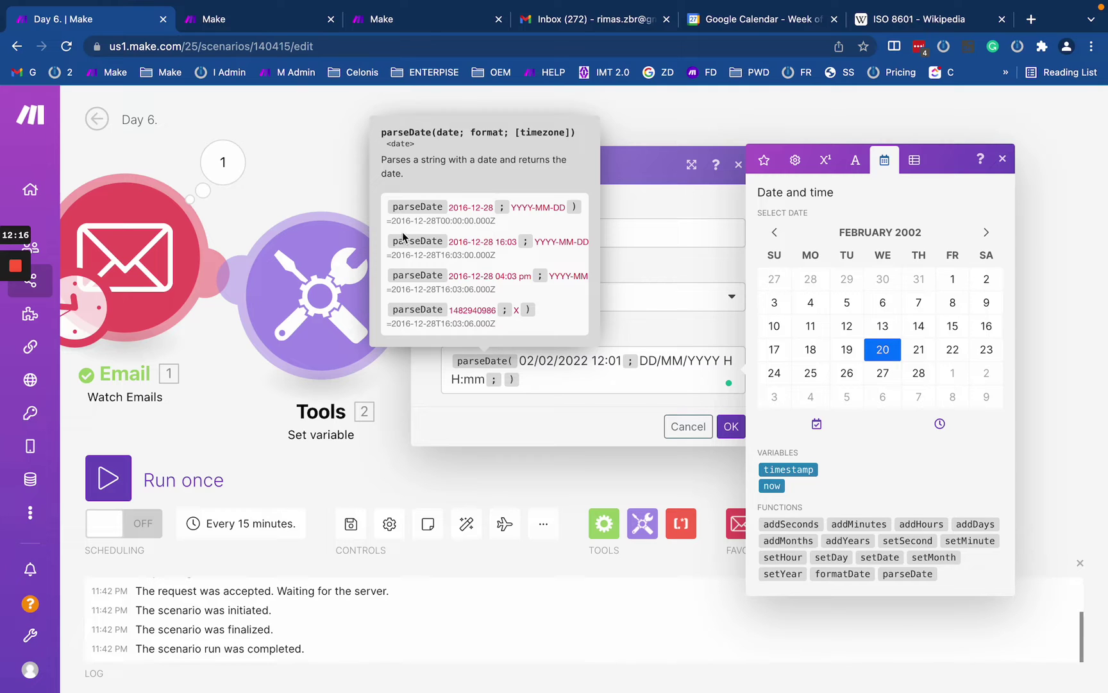
drag(391, 221, 496, 223)
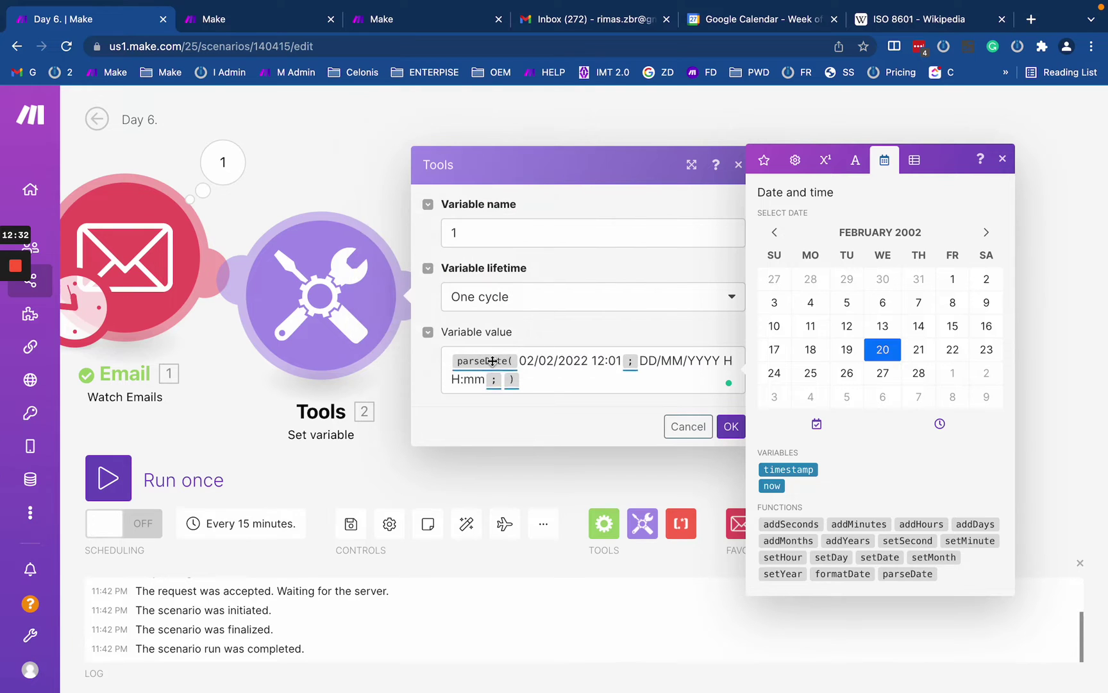
mouse_move(490, 364)
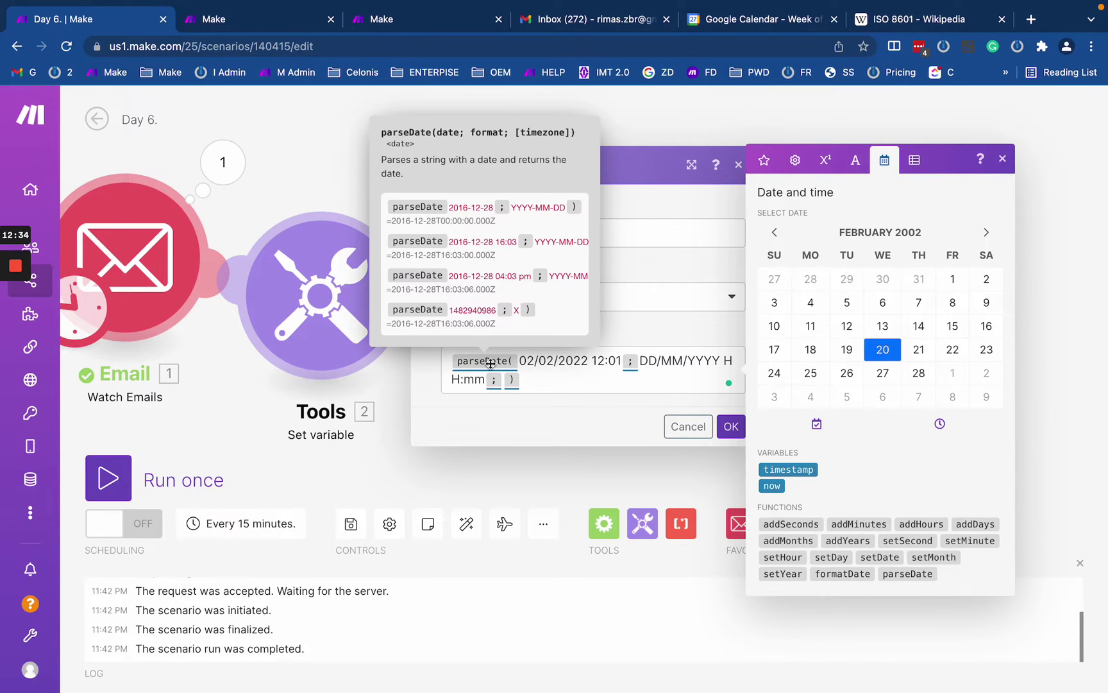
Step: Read the description of the Scenarios section in the time zone options about parsing and formatting dates during a scenario run
click(269, 19)
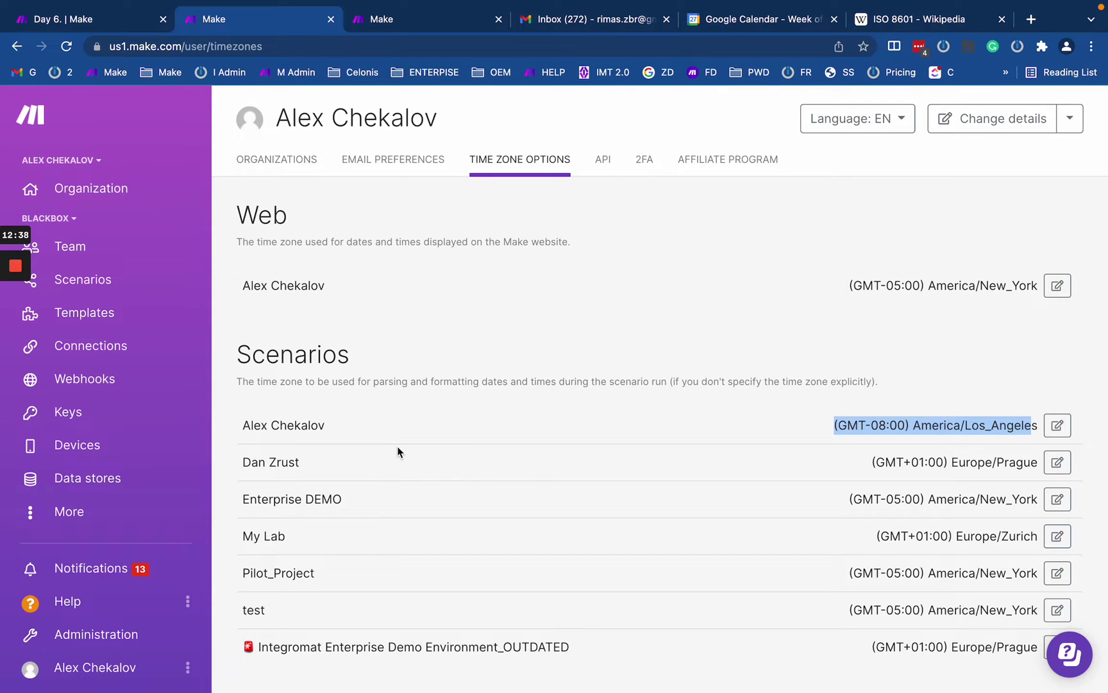
drag(249, 382, 593, 385)
click(575, 393)
drag(331, 381, 494, 381)
drag(514, 381, 849, 382)
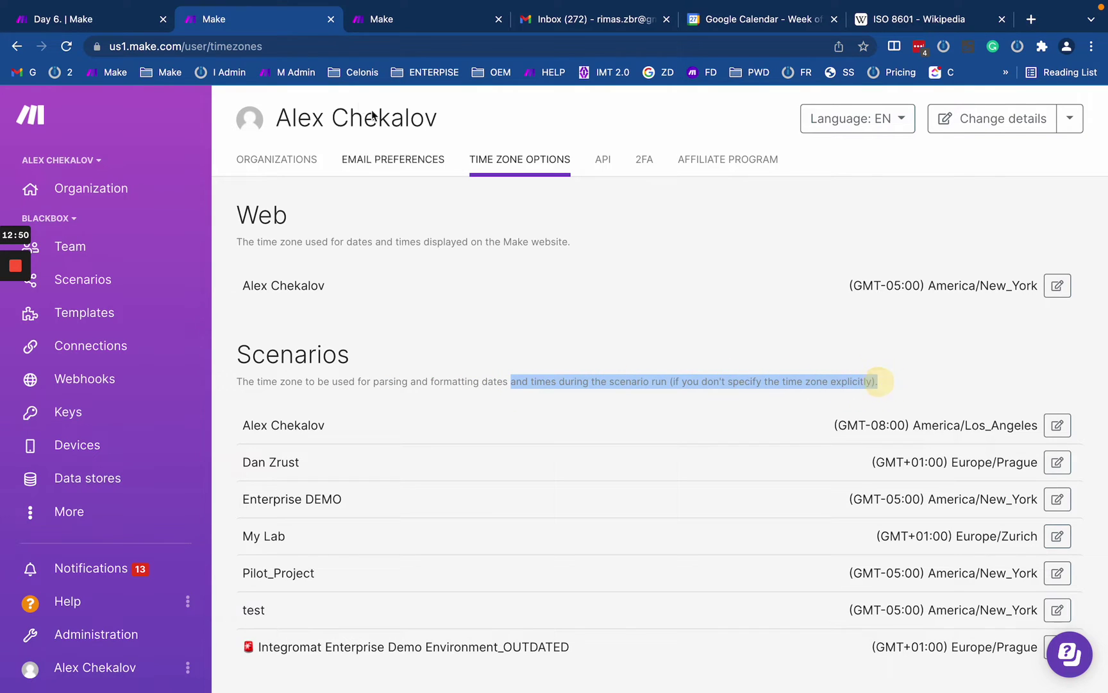
Step: Save the Tools Set variable module in Day 6 and run only that module
click(109, 20)
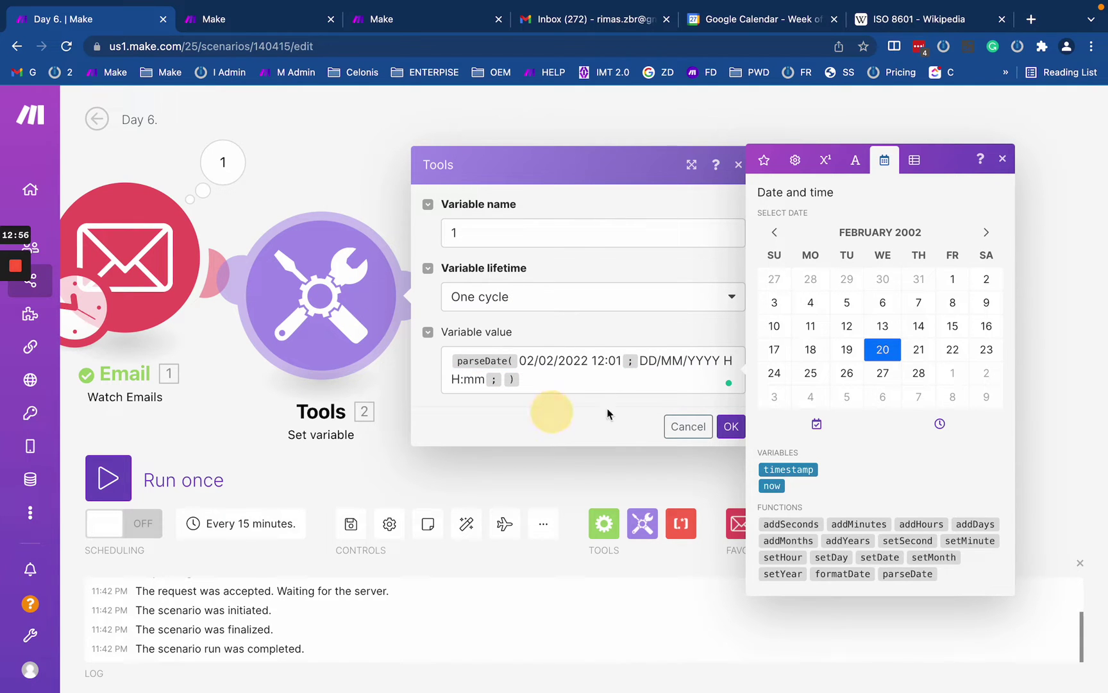
click(731, 426)
right_click(346, 296)
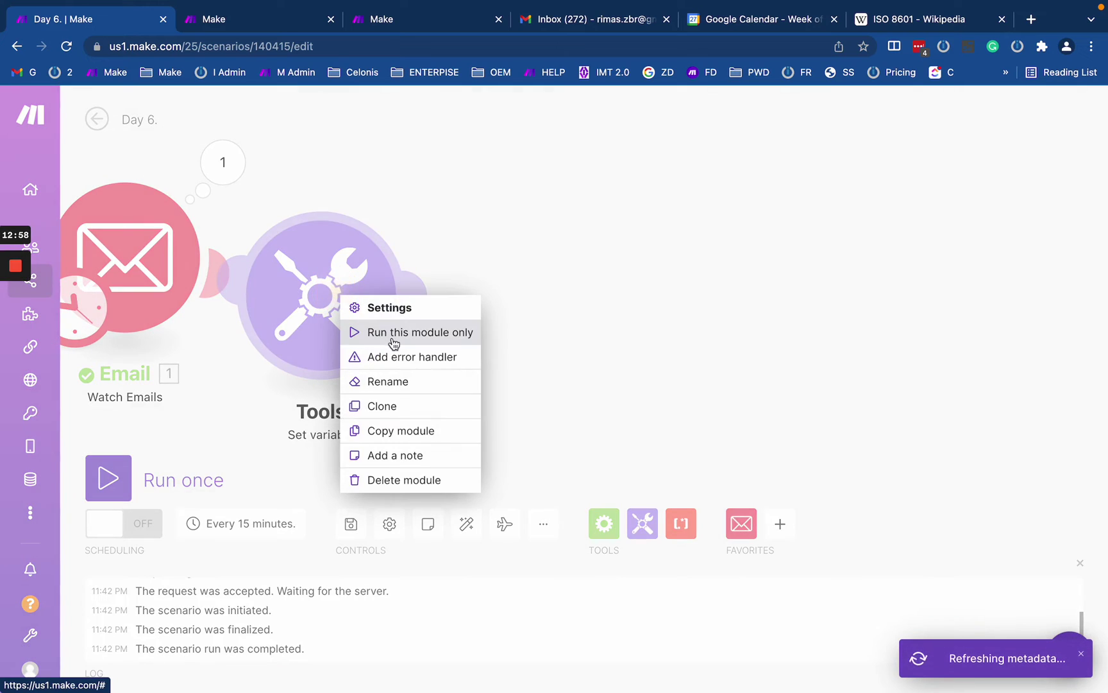
click(424, 331)
drag(667, 266, 308, 217)
Step: Compare the parseDate expression of the Set variable module with the time zones listed in the time zone options
click(314, 289)
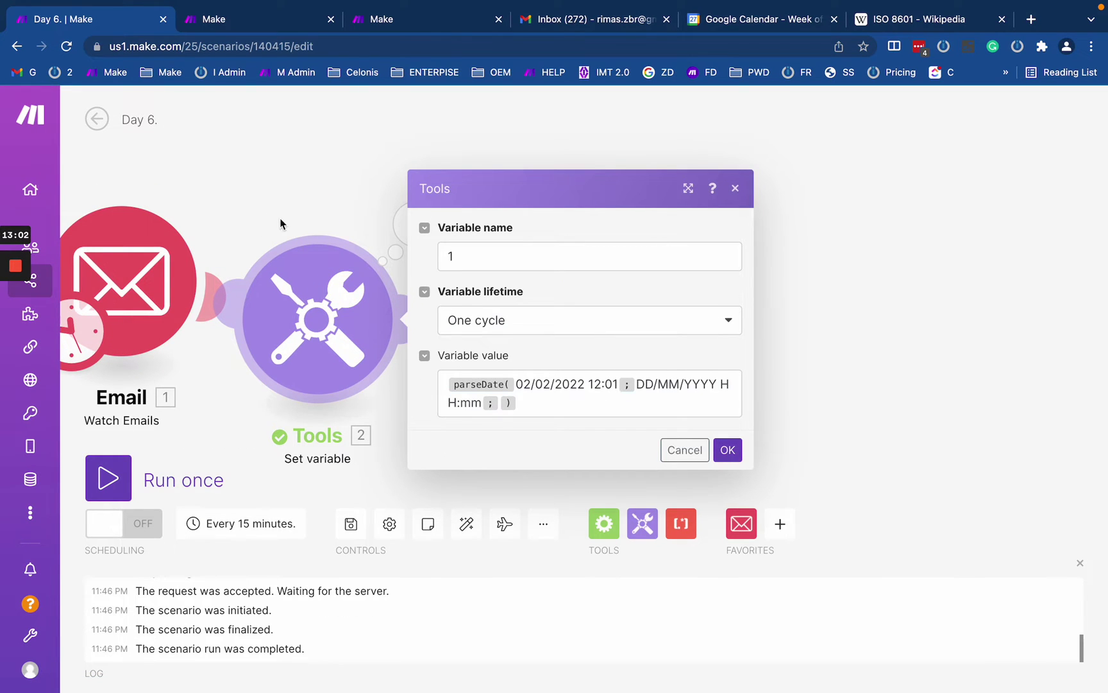
click(244, 29)
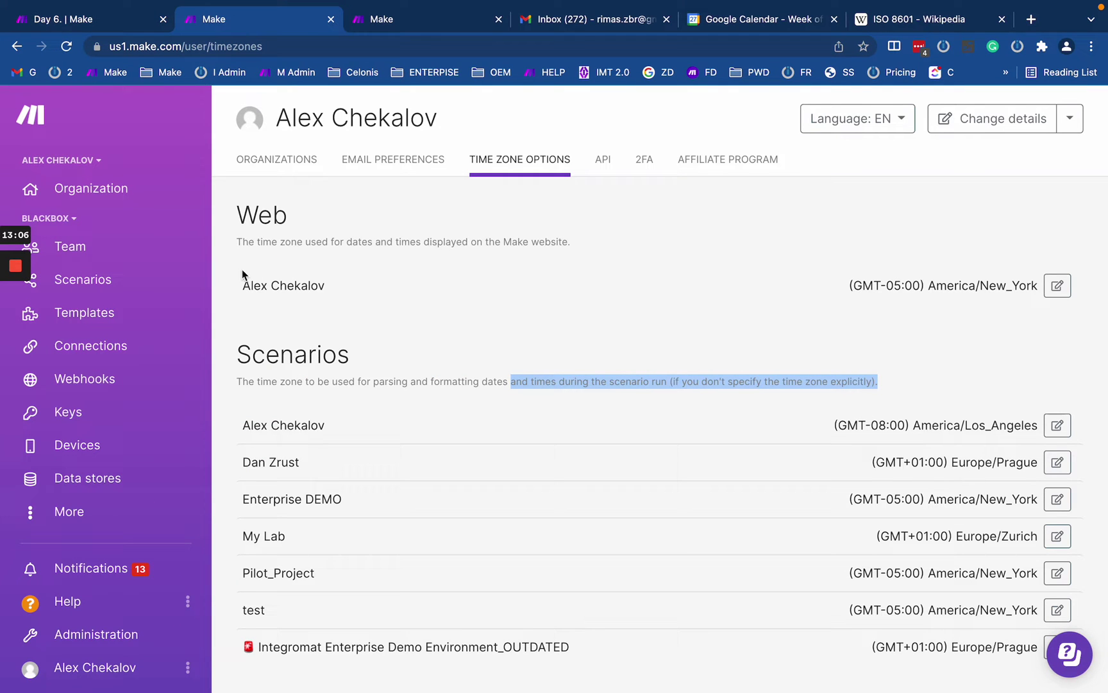
drag(426, 402, 398, 432)
click(112, 19)
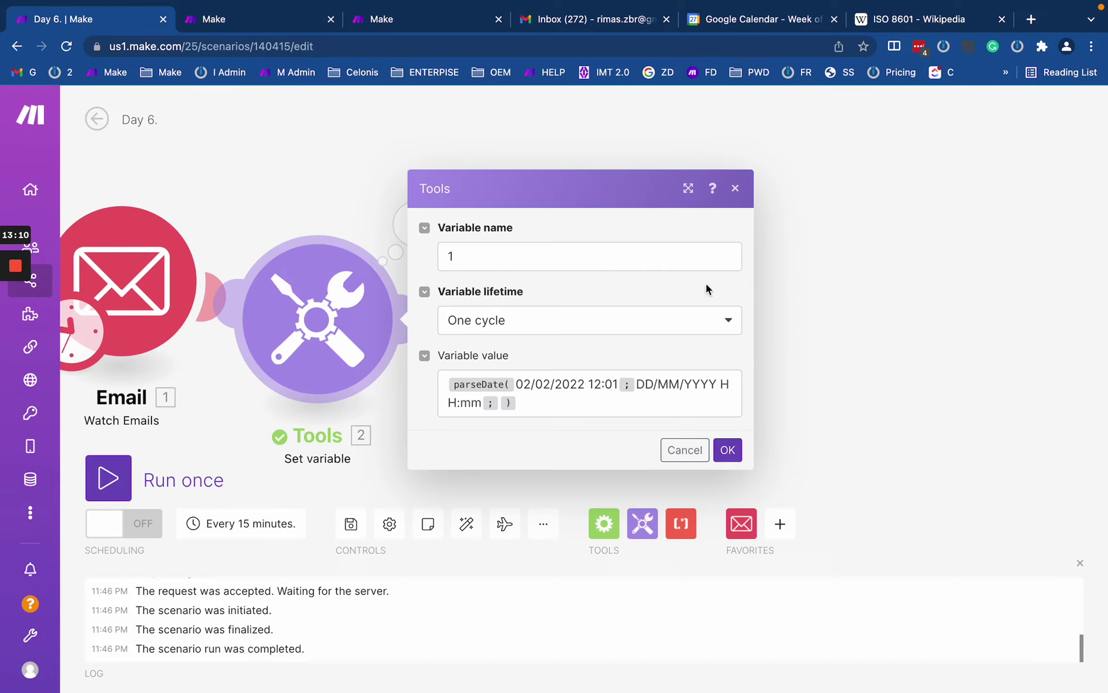
Step: Close the Set variable settings and inspect the parsed Variable value in the input bundle of the module's run result
click(348, 165)
drag(336, 192, 532, 216)
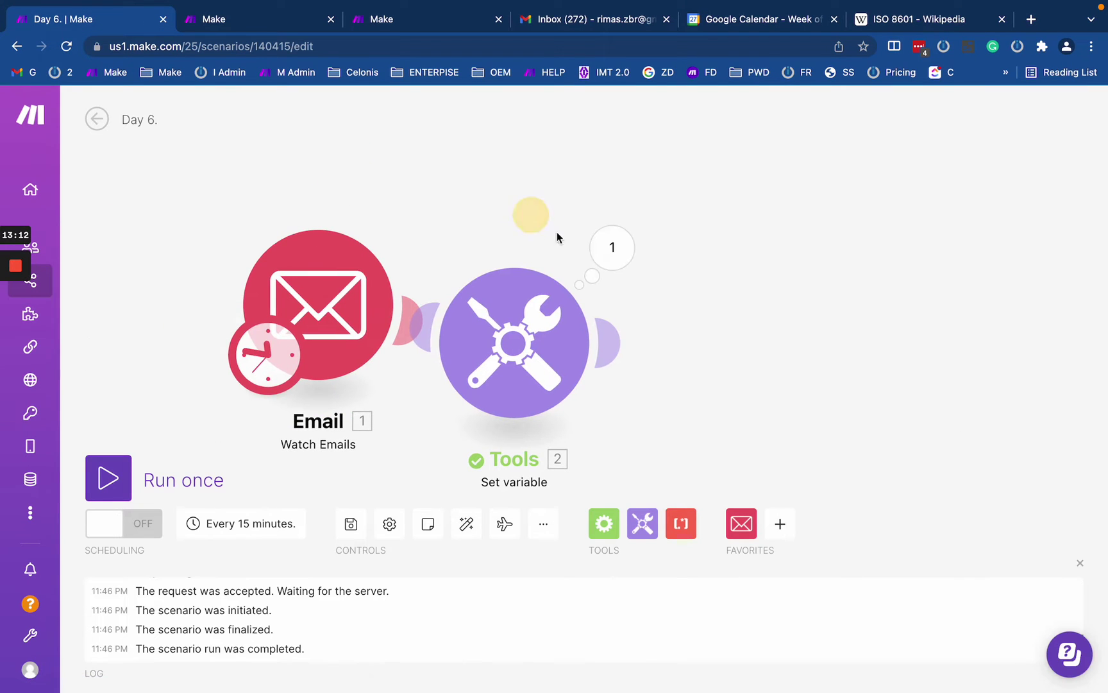
click(612, 248)
drag(781, 273, 905, 274)
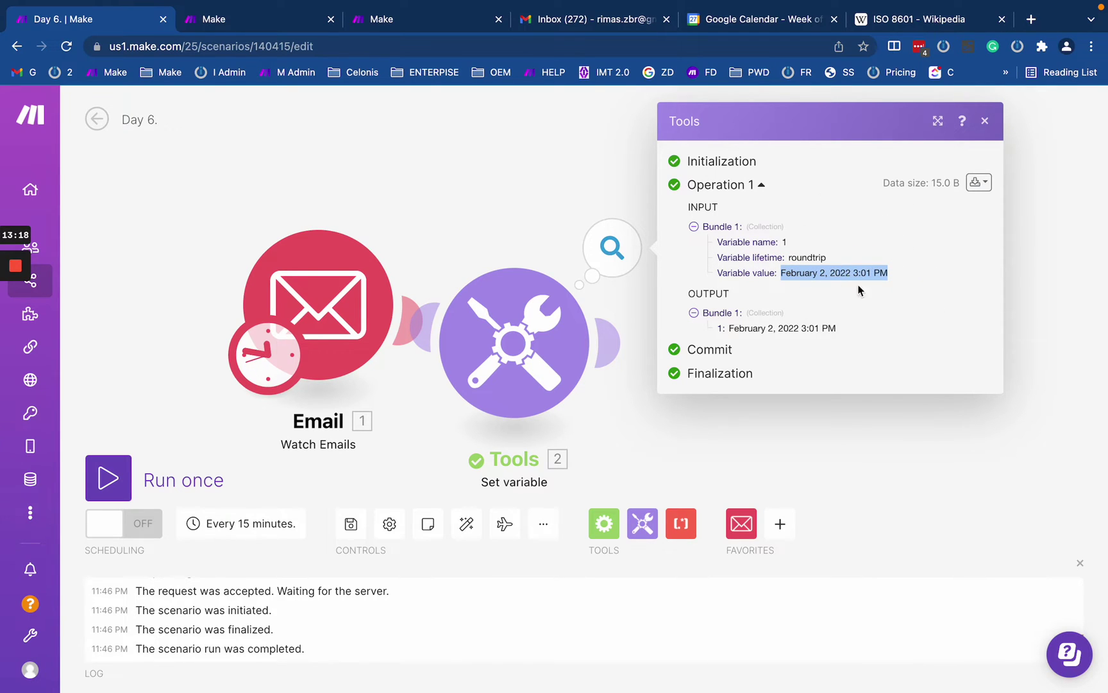
Step: Compare the date text "02/02/2022 12:01" in the Set variable settings with the value in the module's run result
click(513, 330)
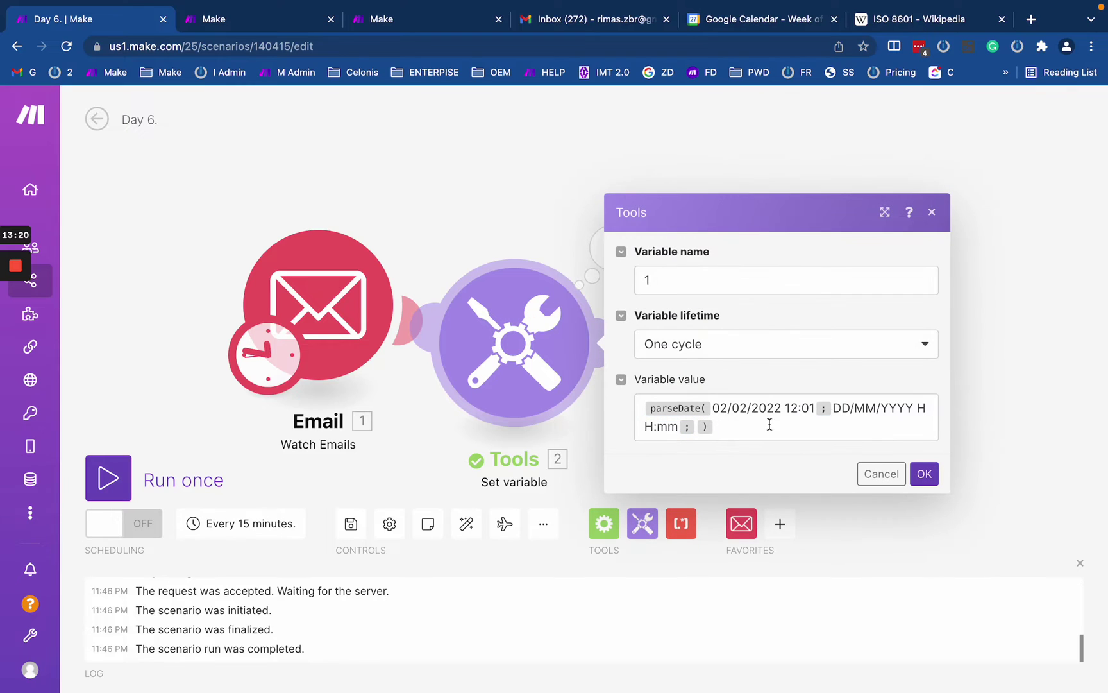
drag(815, 411, 711, 409)
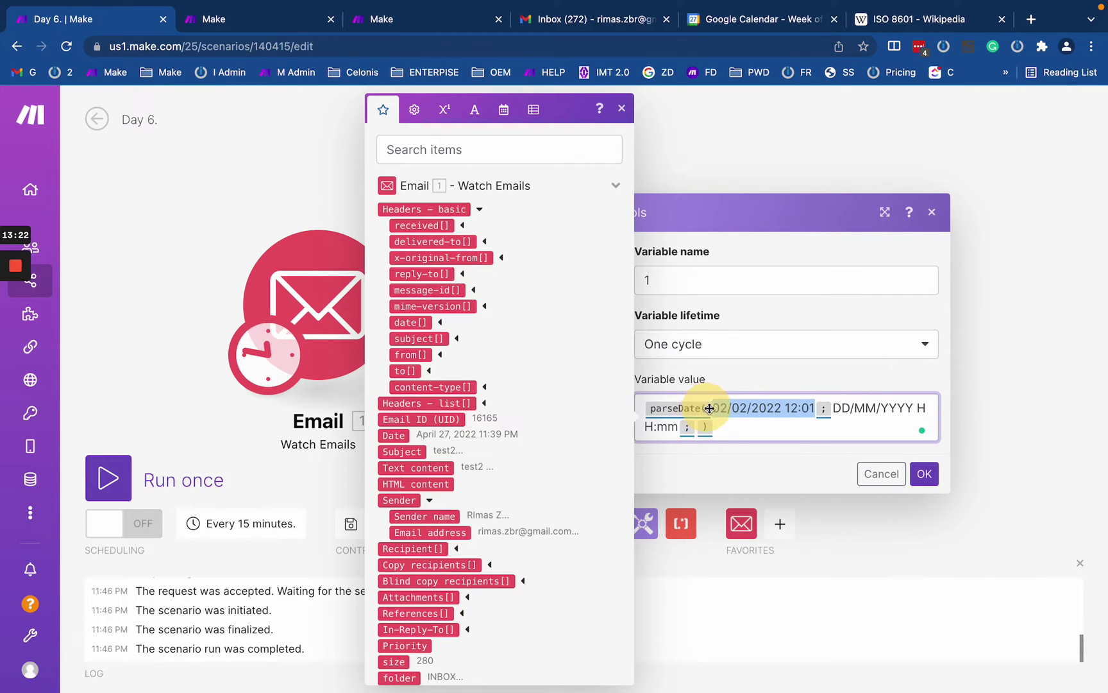
click(750, 177)
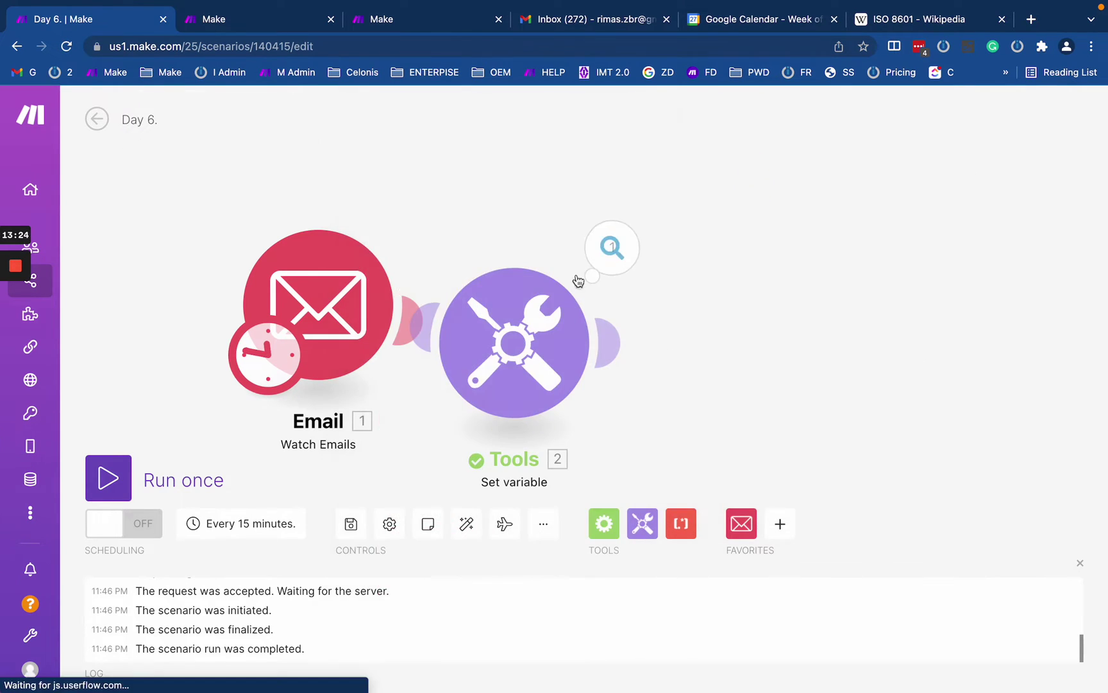
click(606, 249)
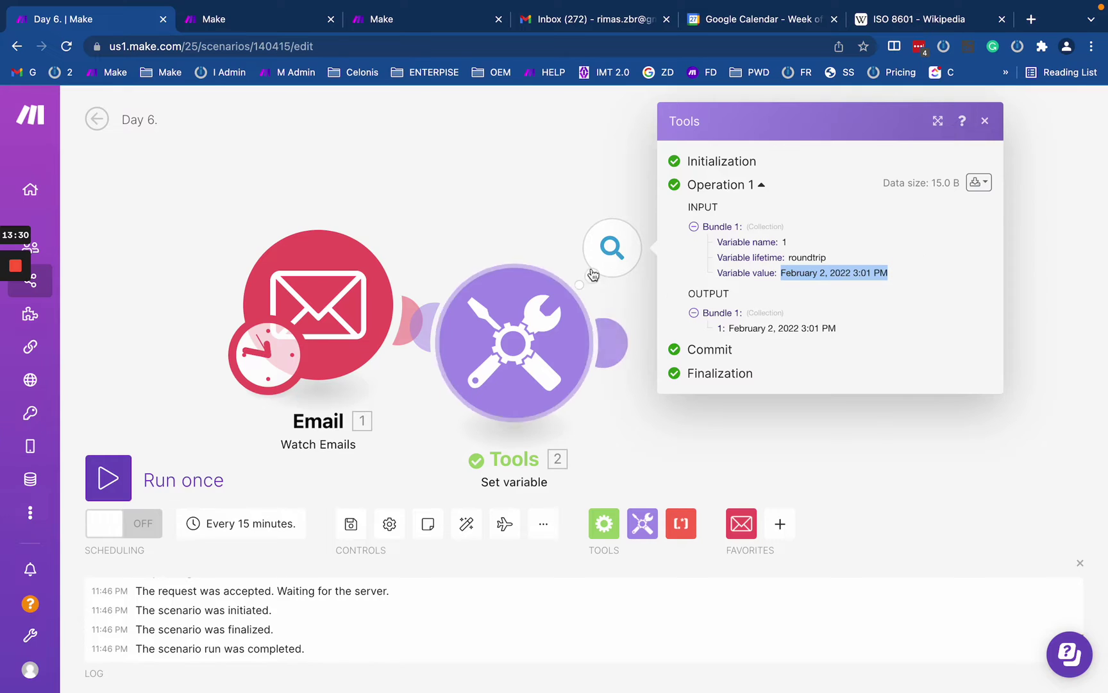
Step: Check the Scenarios time zone of the first organization, and examine the date text in the Set variable module's parseDate expression again
click(242, 25)
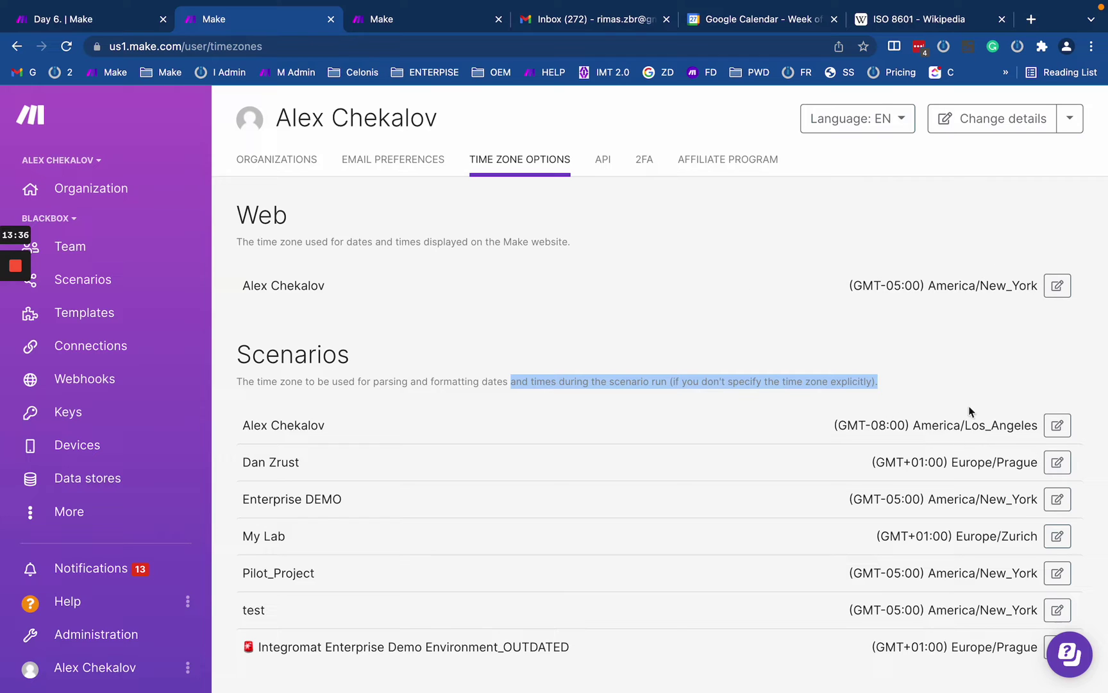
click(126, 21)
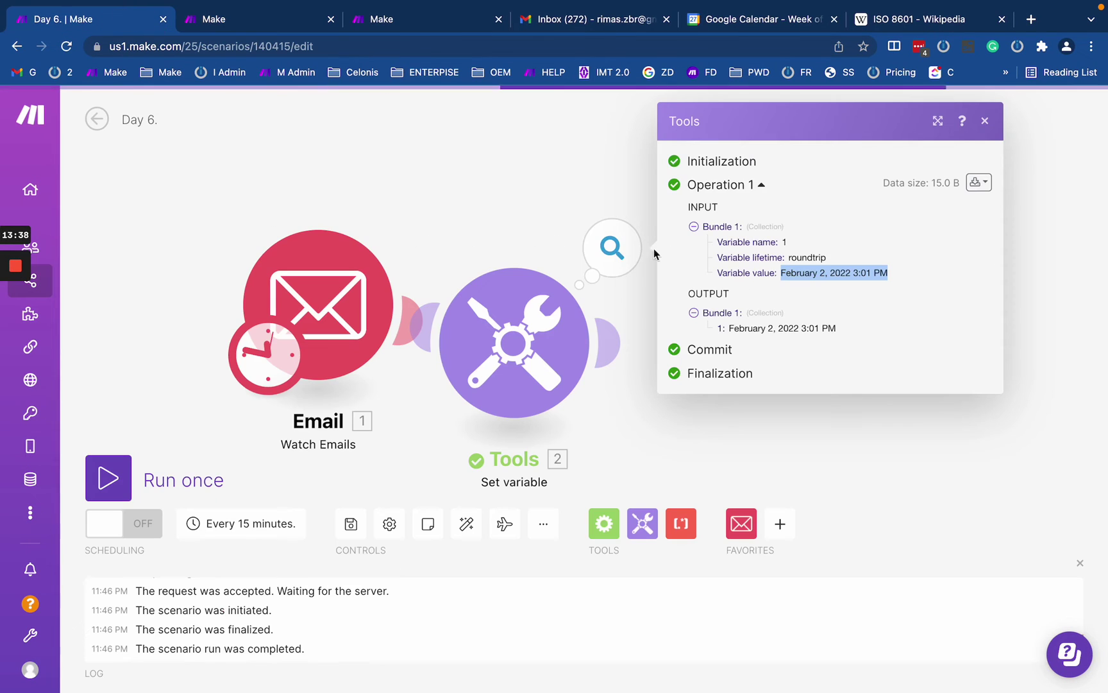
click(465, 301)
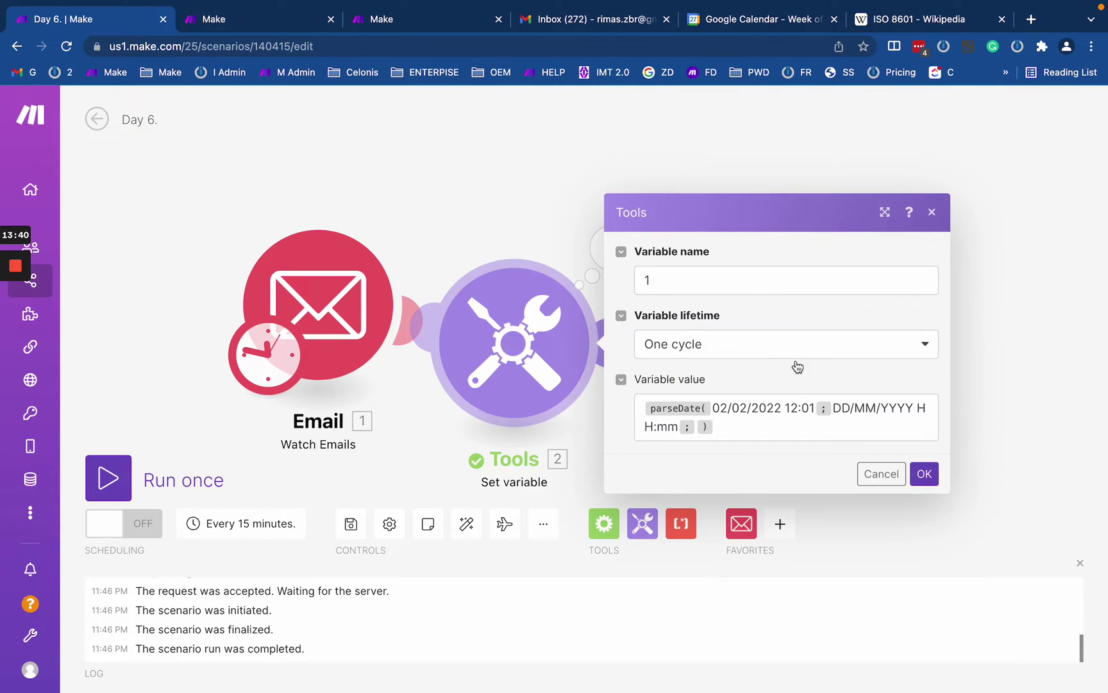
drag(815, 407, 686, 417)
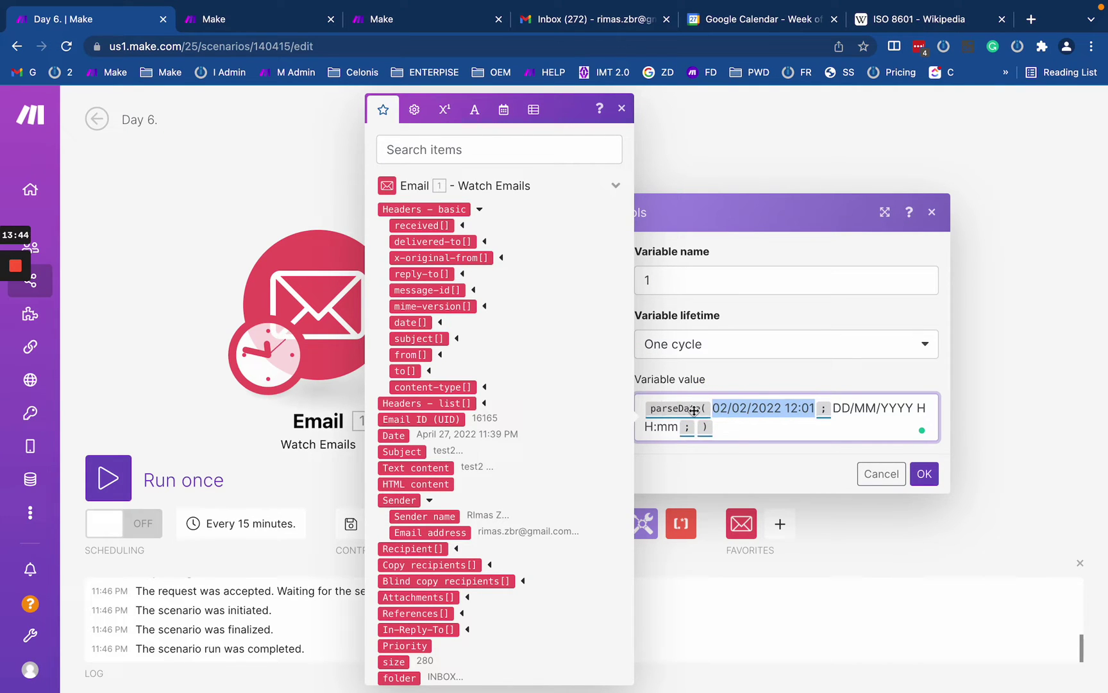
Step: Examine the GMT offset and region name of the first organization's Scenarios time zone against the date in the parseDate expression
click(241, 19)
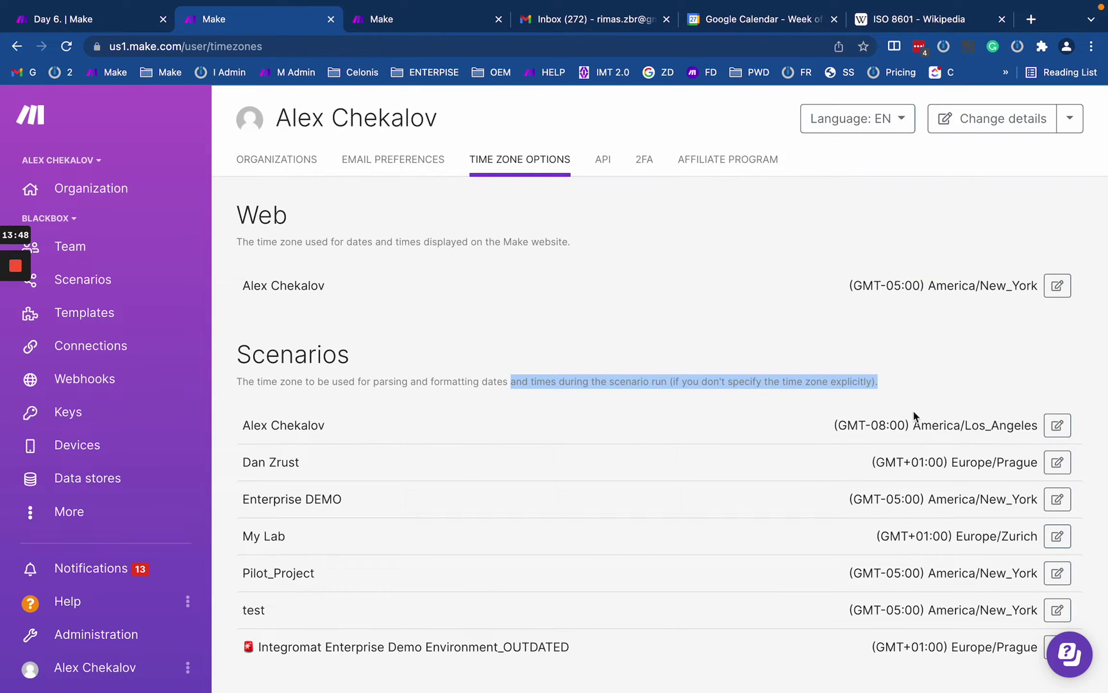
drag(838, 425, 1031, 426)
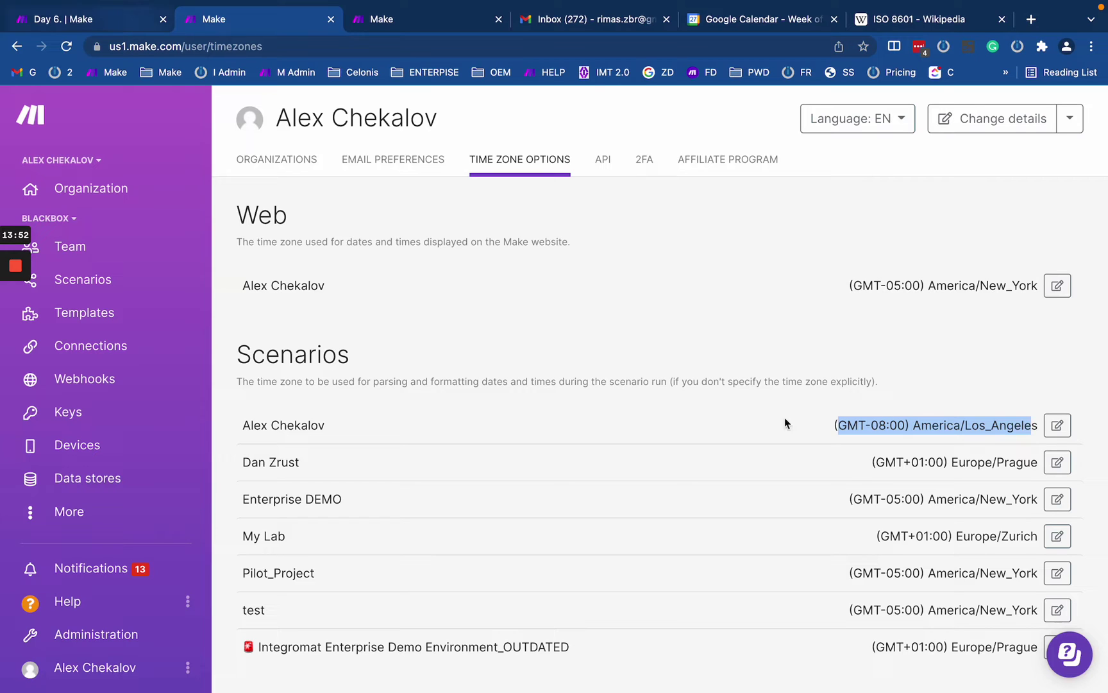
click(120, 17)
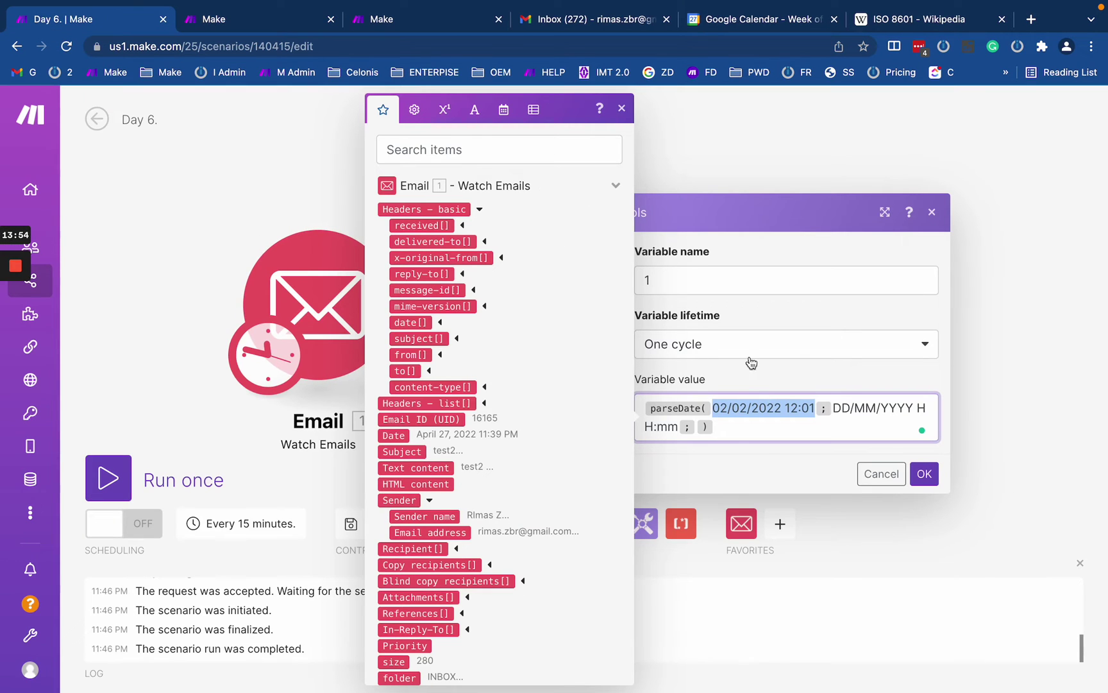
click(250, 18)
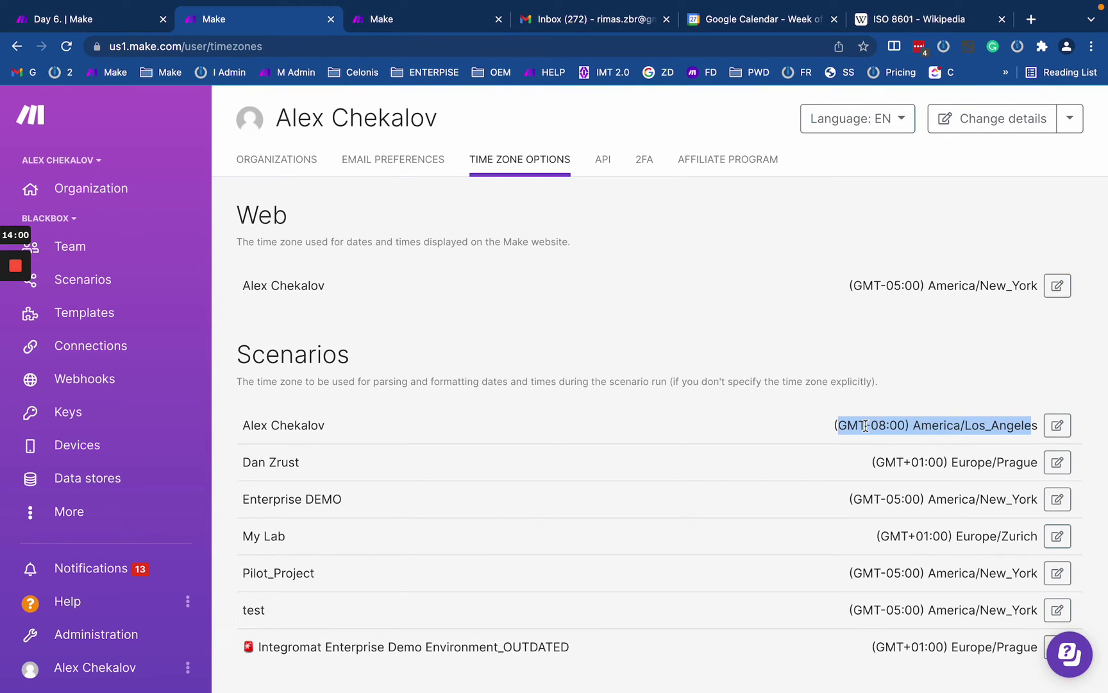
click(911, 425)
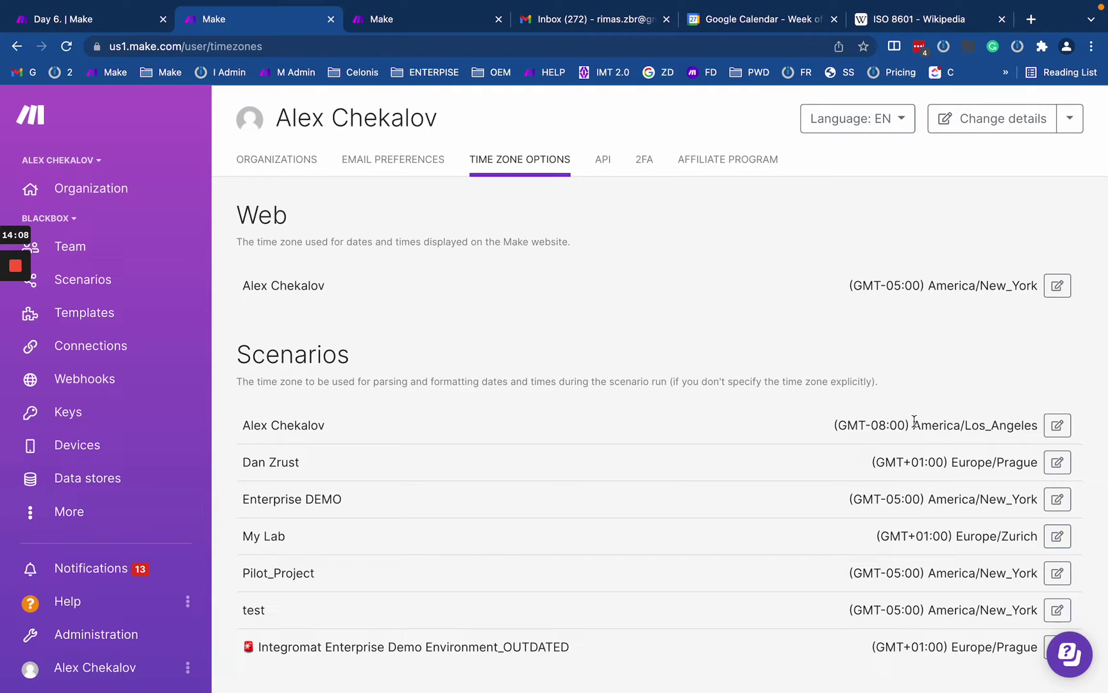
drag(914, 420, 1041, 425)
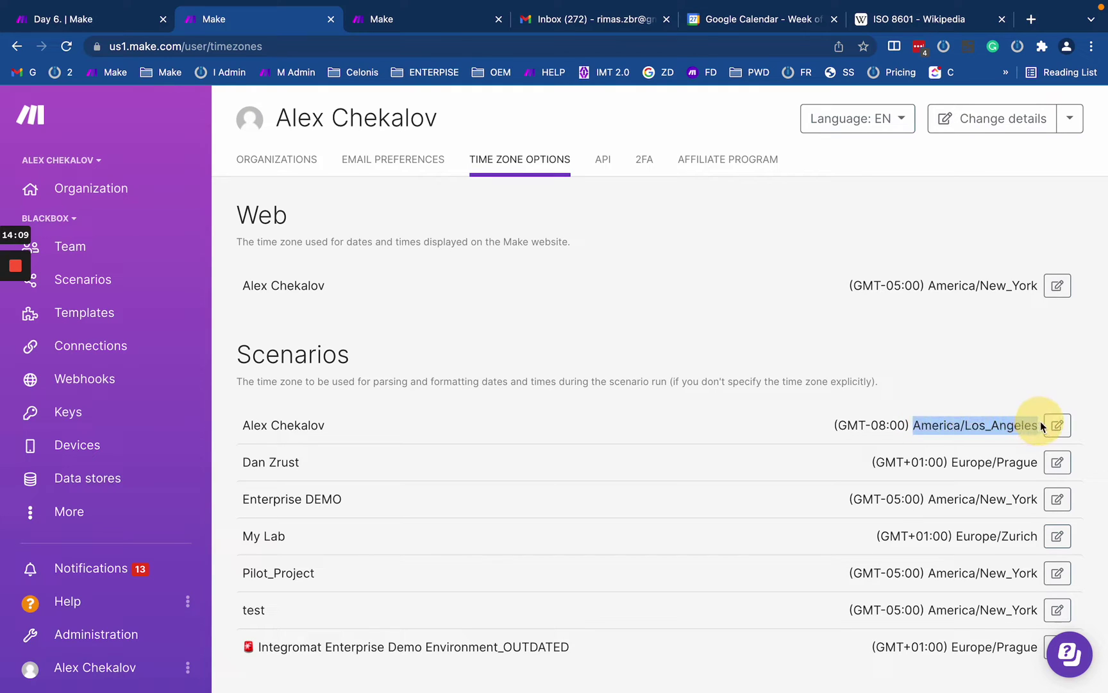
triple_click(863, 423)
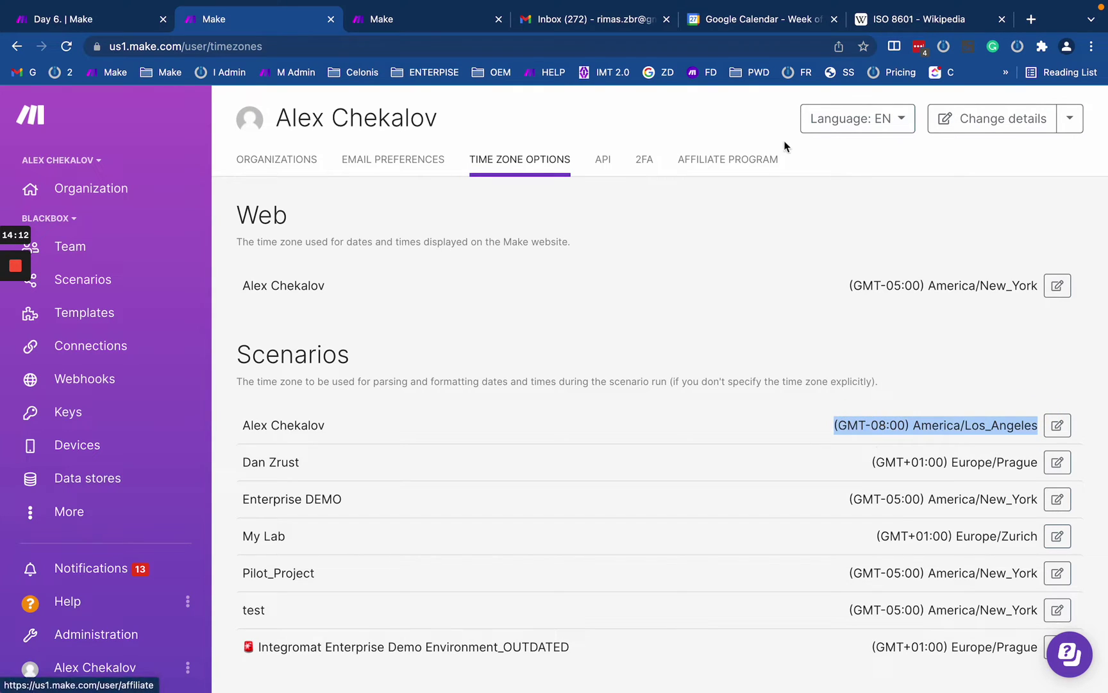
Step: Search Google in a new browser tab for "dz db timezone"
click(1030, 20)
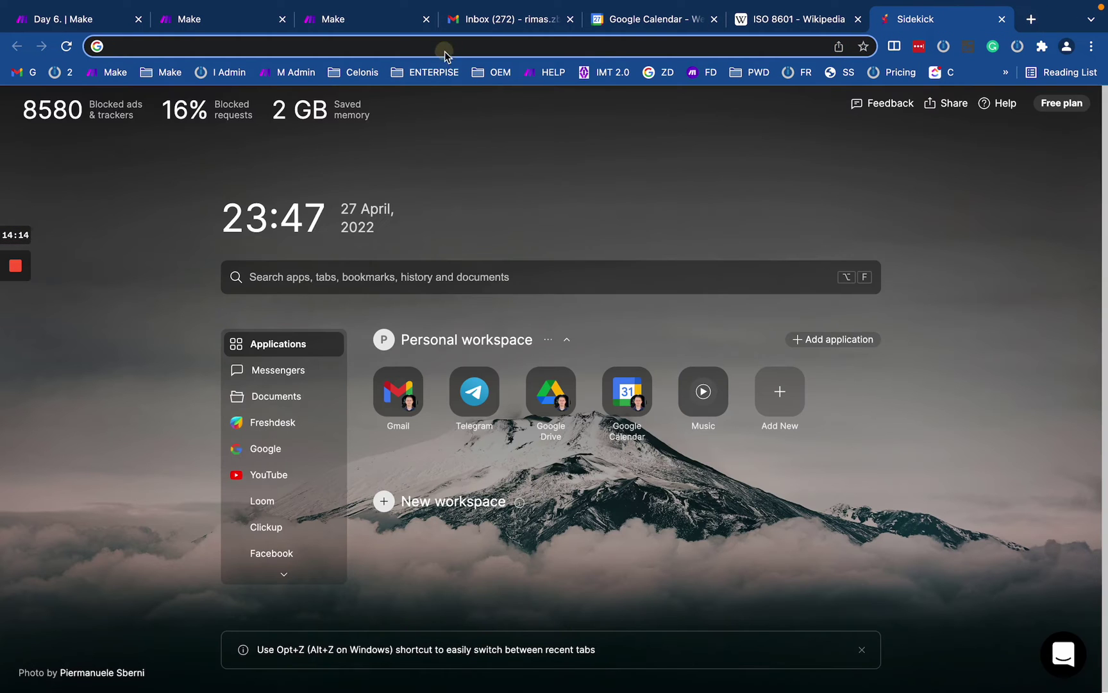
click(445, 49)
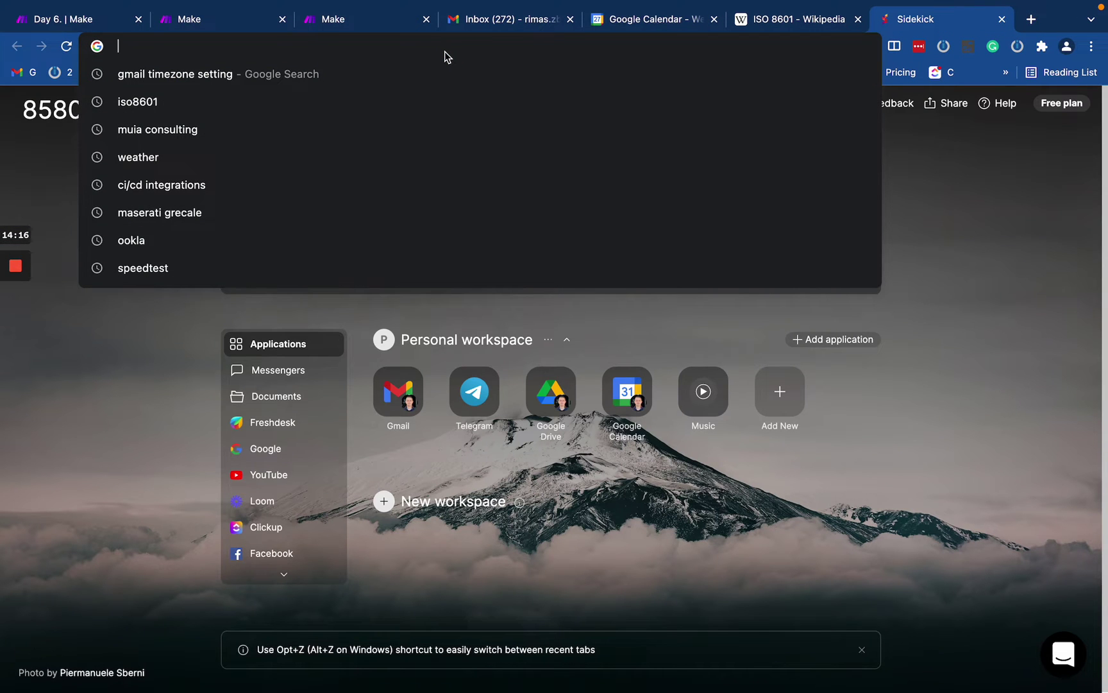
text(d)
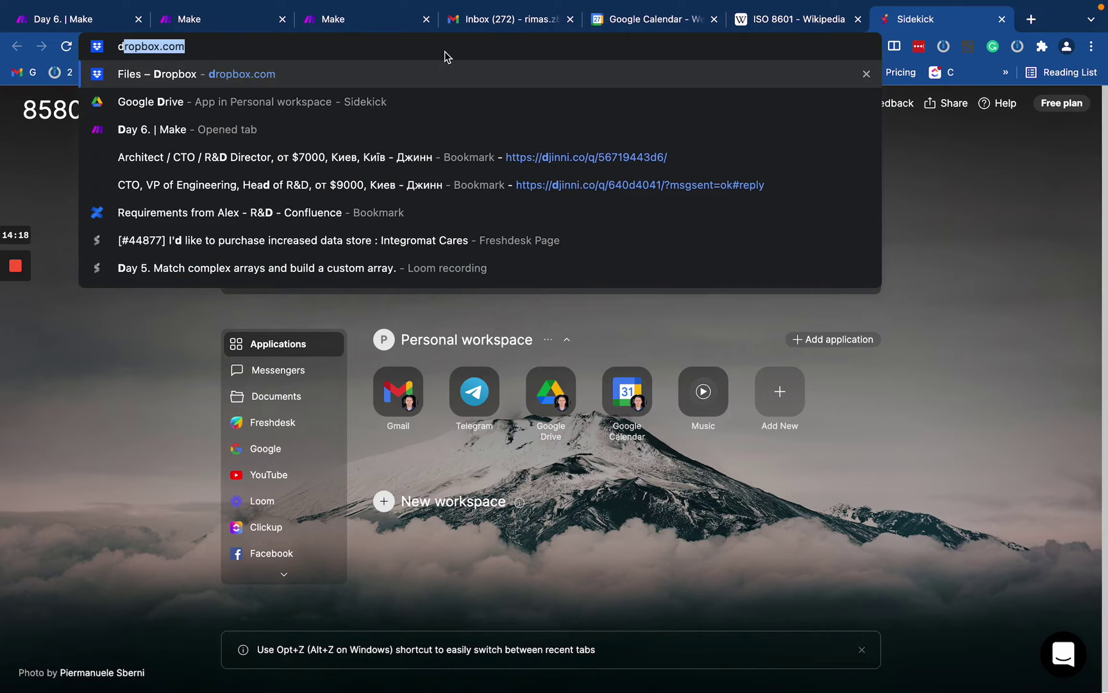
key(BackSpace)
text(b)
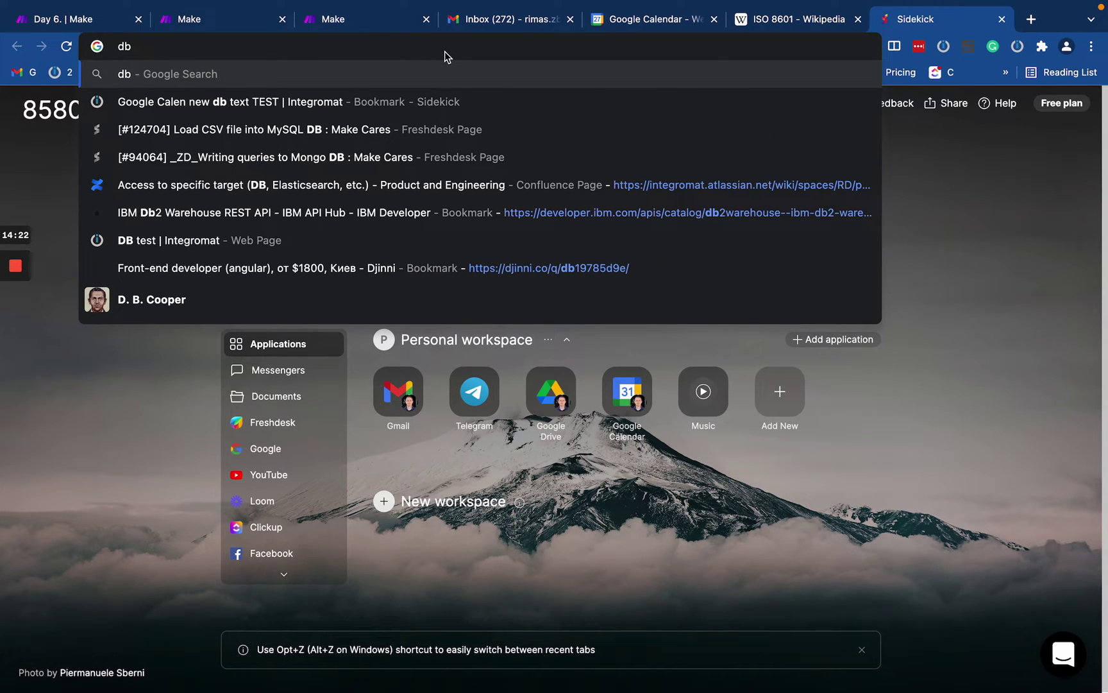
key(BackSpace)
key(BackSpace)
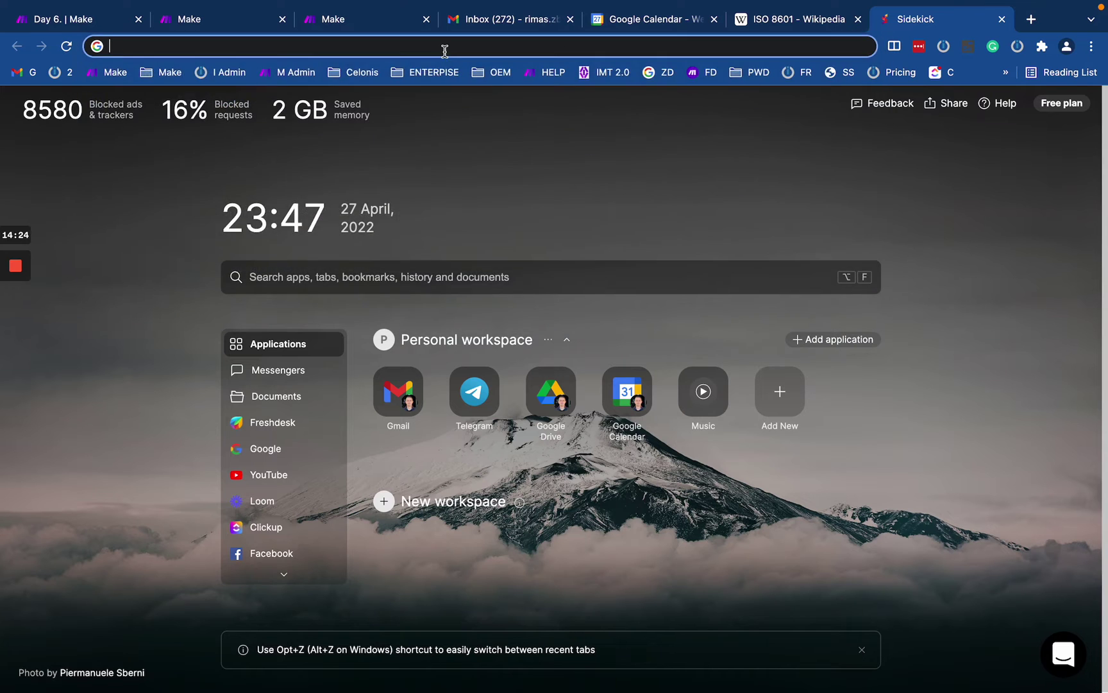
text(dz db)
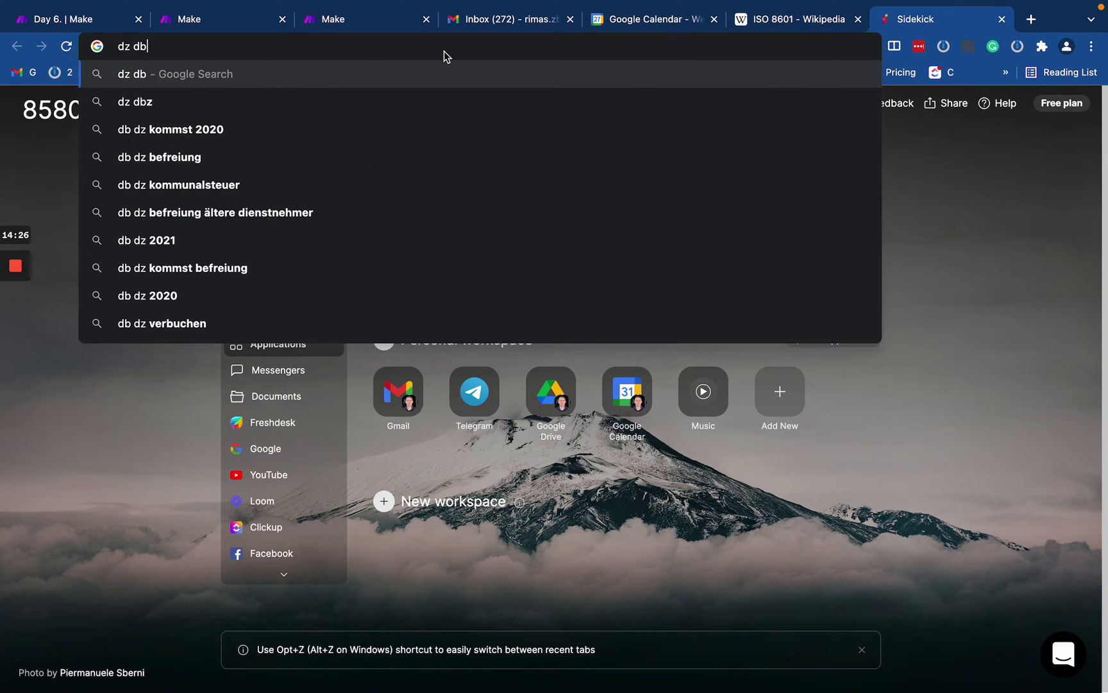
text( timez)
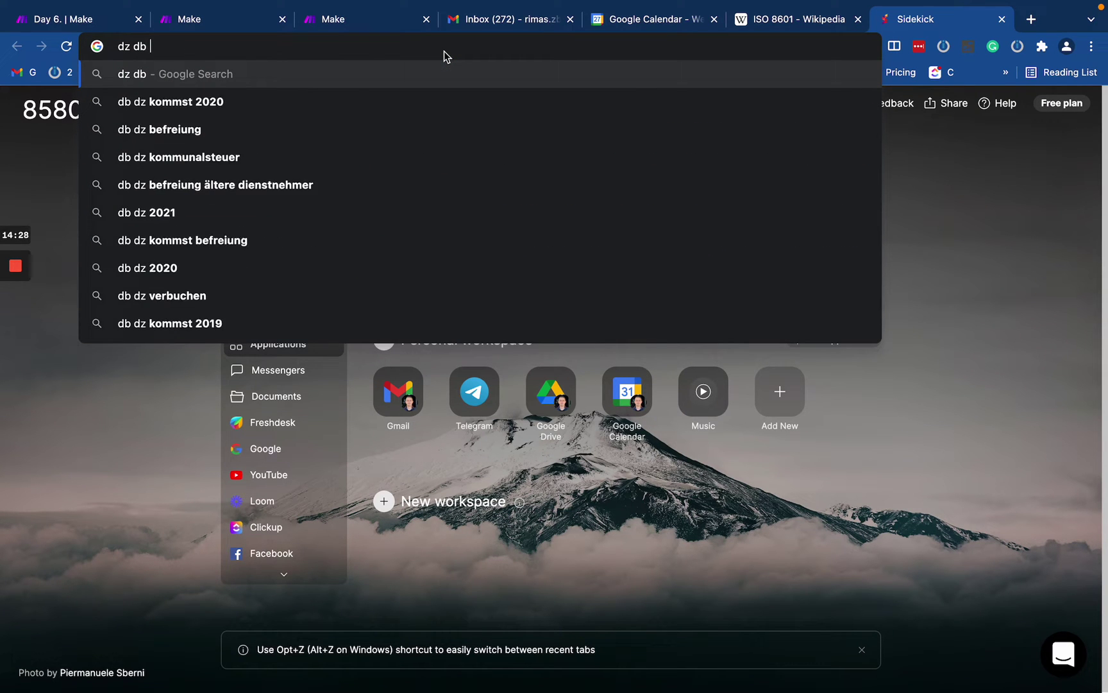
text(one)
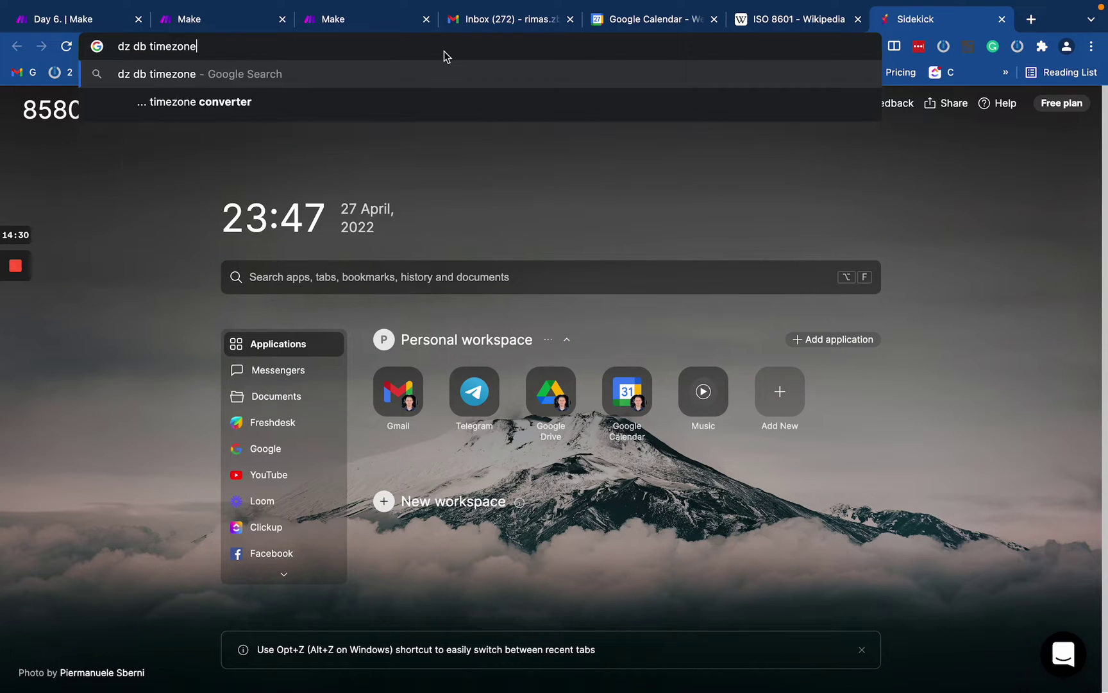
key(Return)
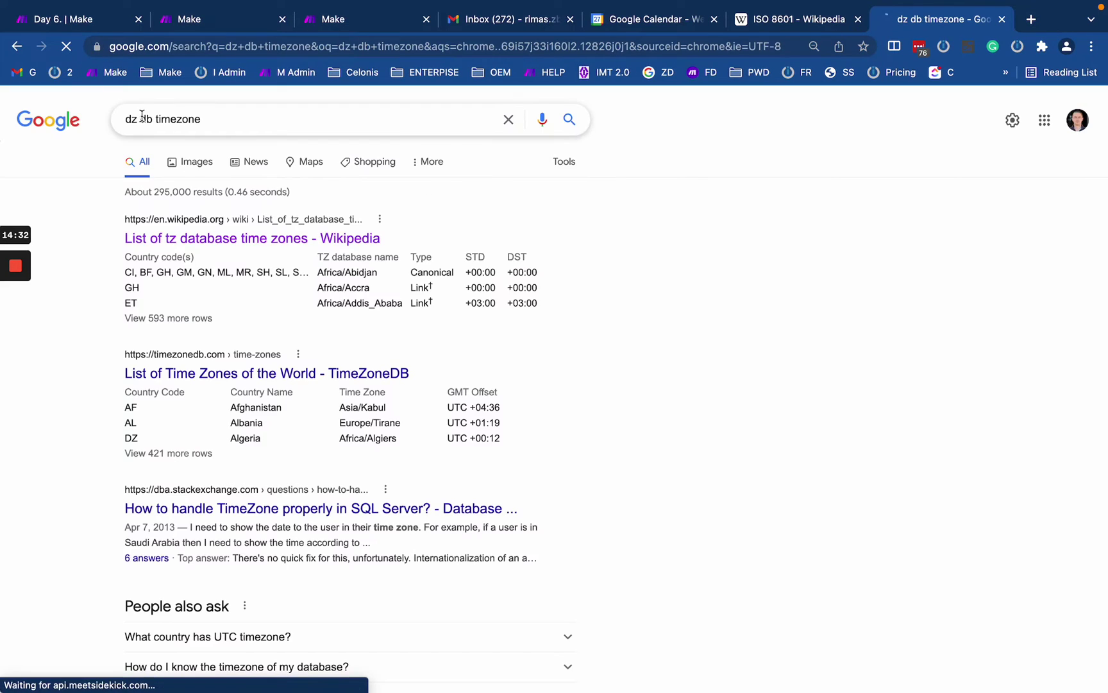
Step: Open Wikipedia's "List of tz database time zones" article from the search results
click(131, 117)
triple_click(131, 118)
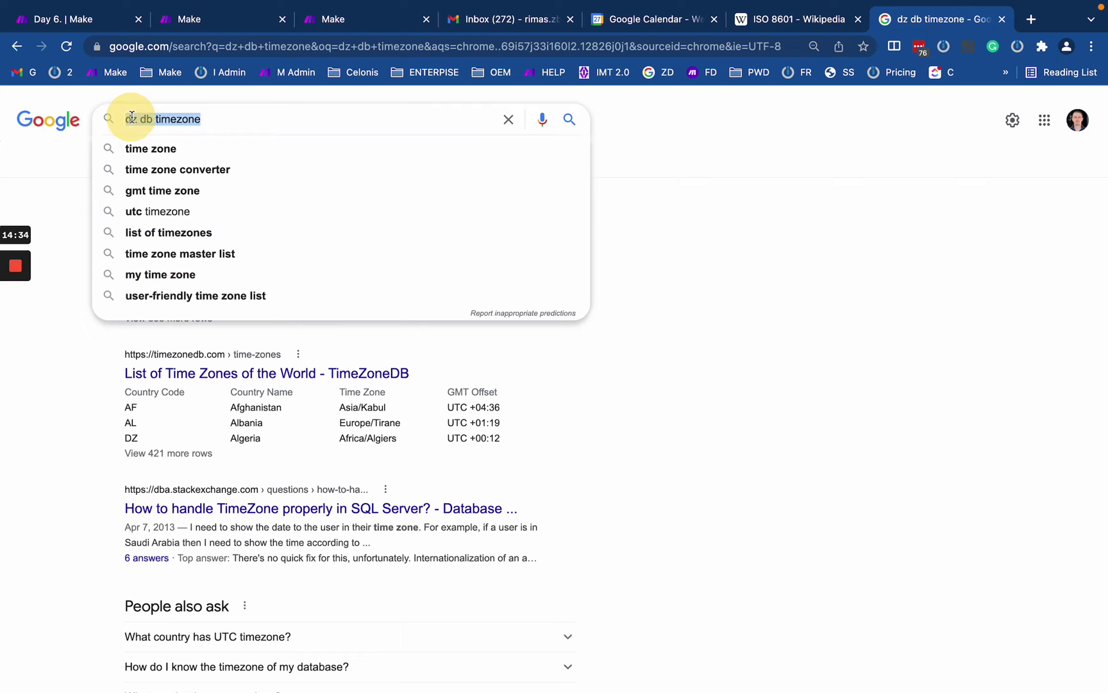
click(131, 117)
triple_click(131, 117)
click(131, 118)
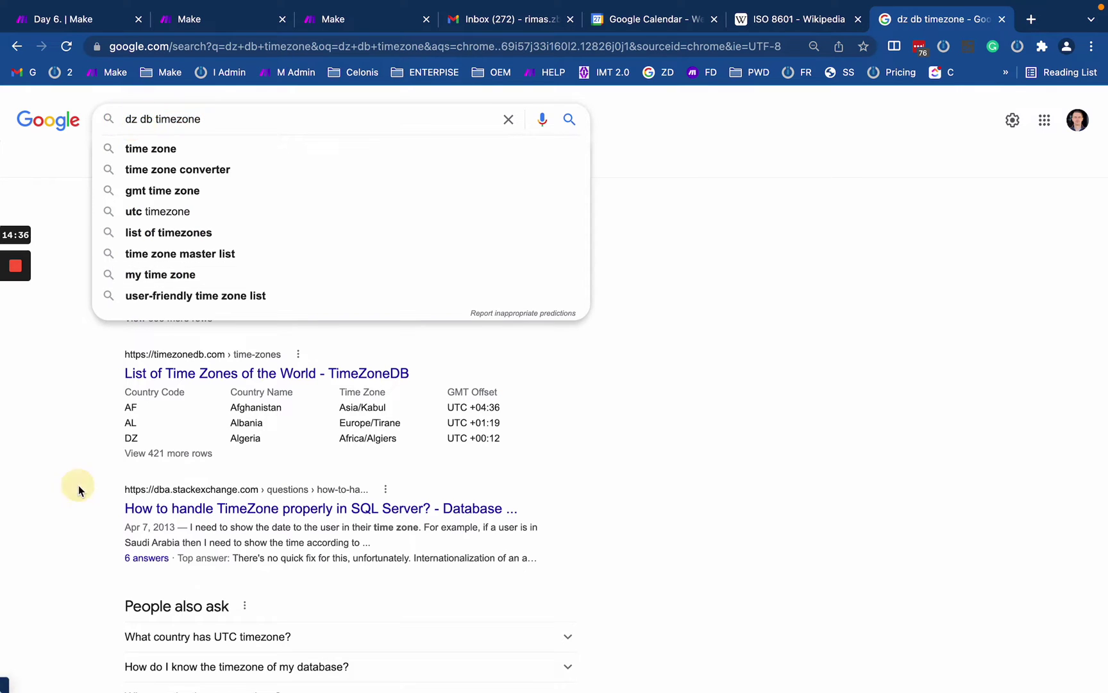
click(78, 485)
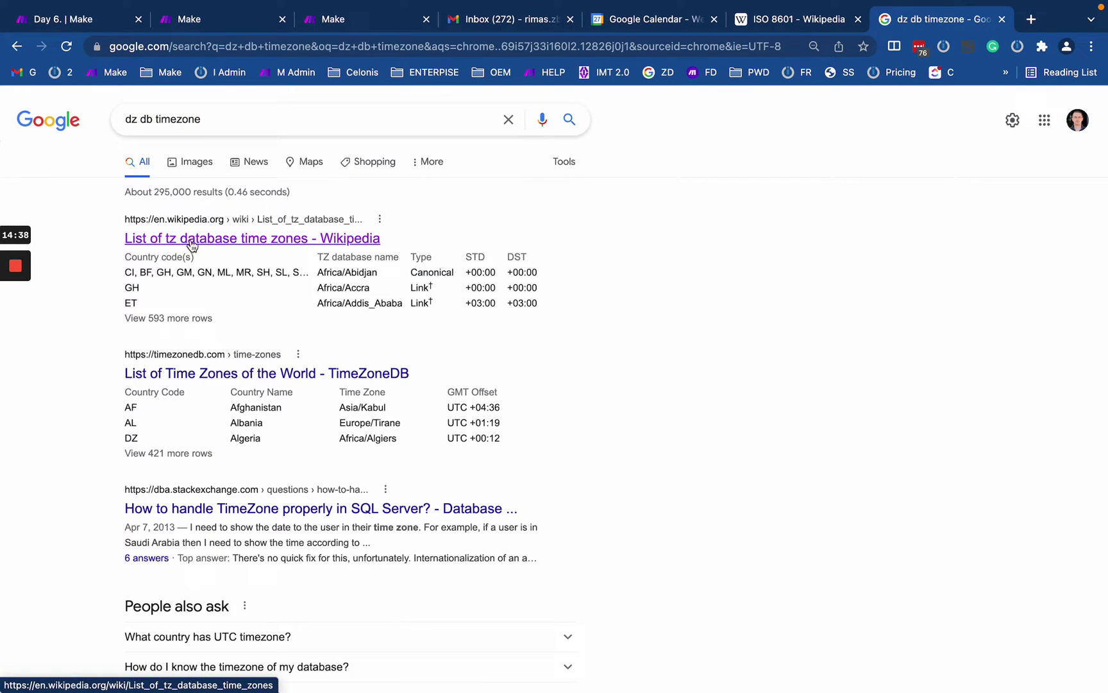
click(228, 239)
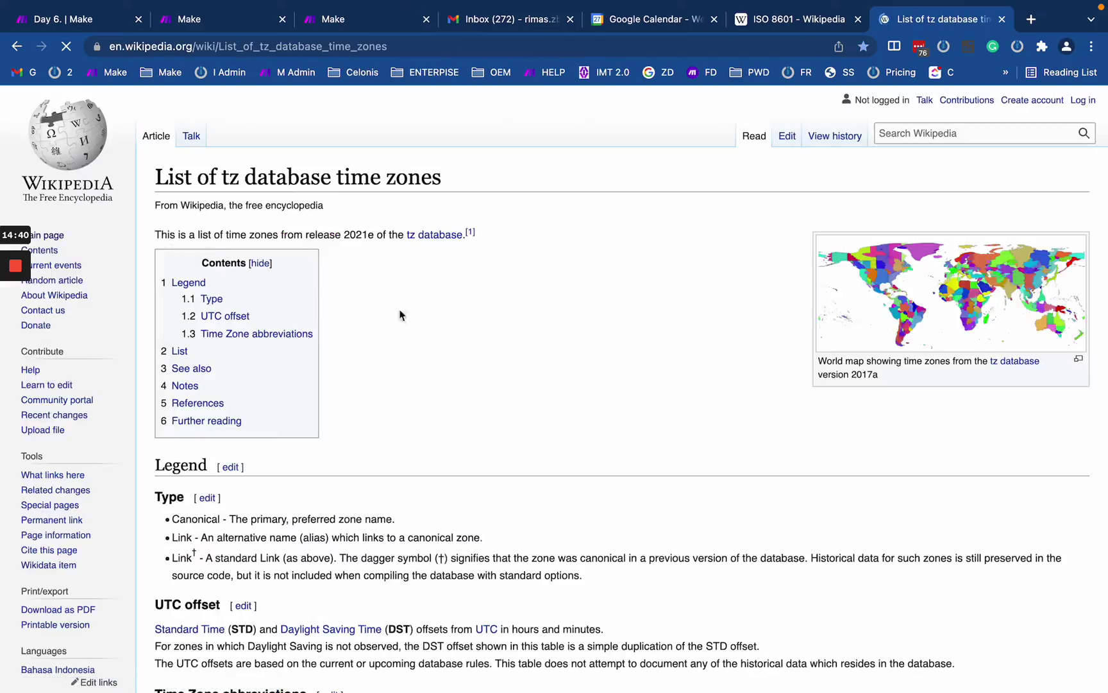
Step: Look through the tz database time zone table, examining the database names and the STD and DST offset columns
scroll(370, 483, down, 15)
scroll(369, 482, down, 20)
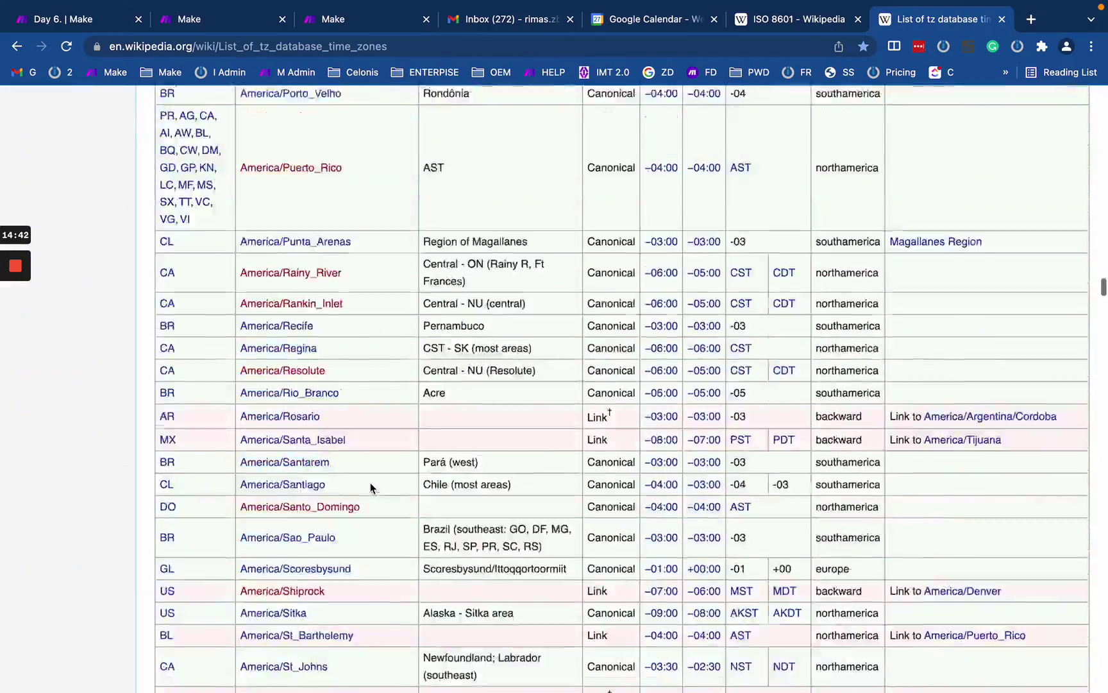
scroll(370, 482, up, 20)
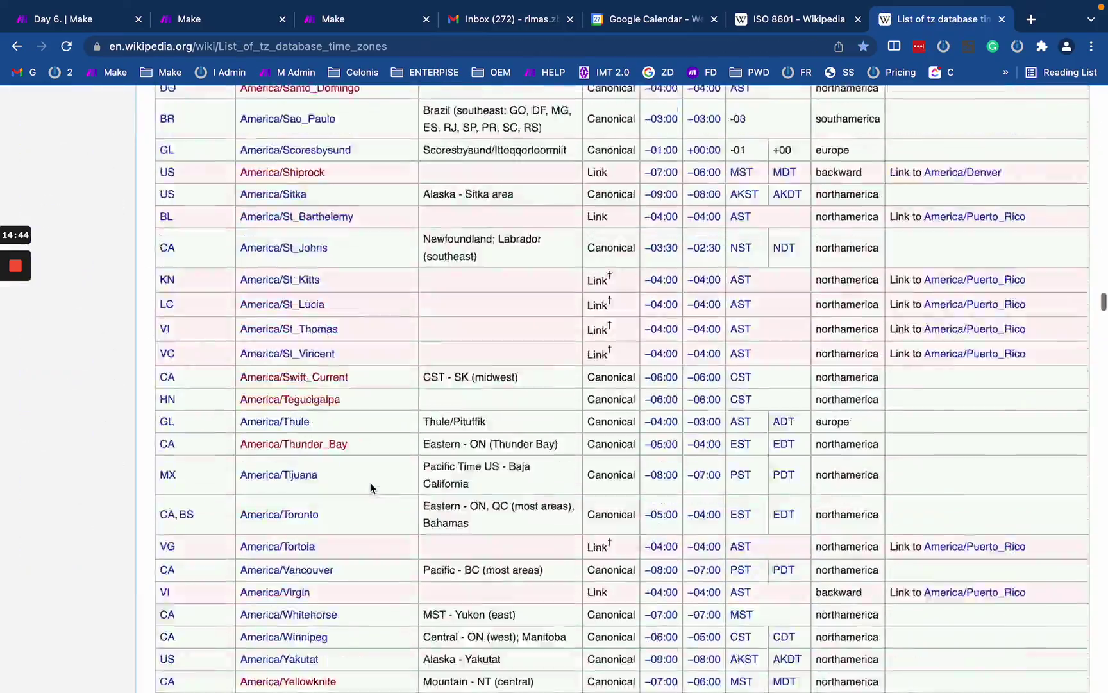
scroll(312, 435, up, 20)
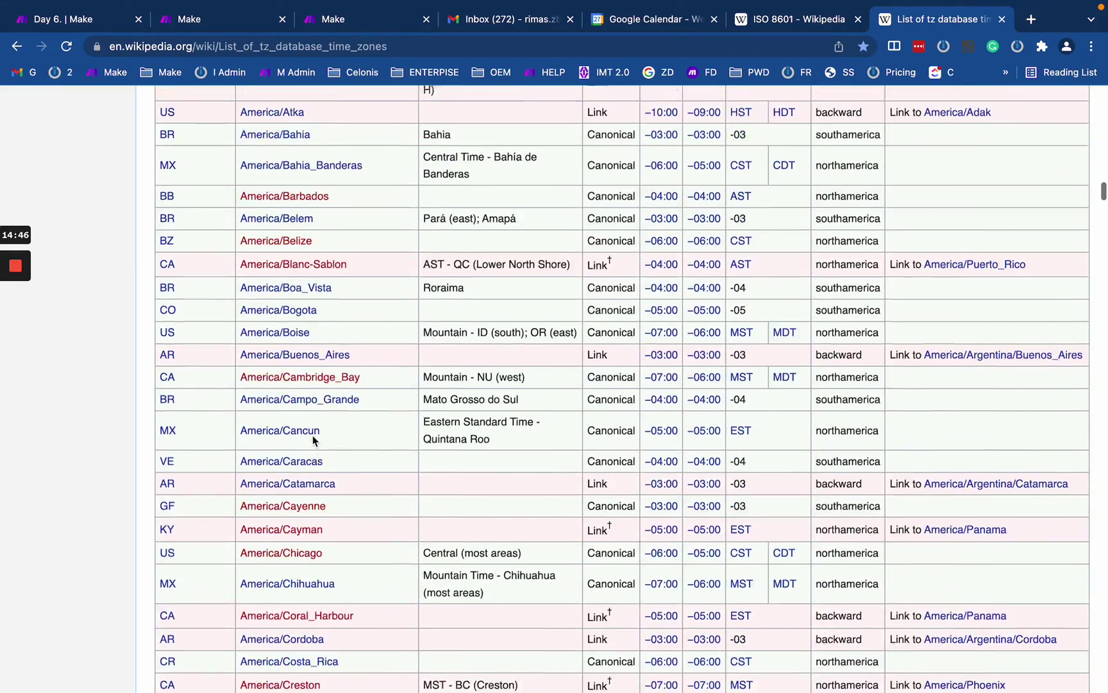
scroll(312, 435, up, 20)
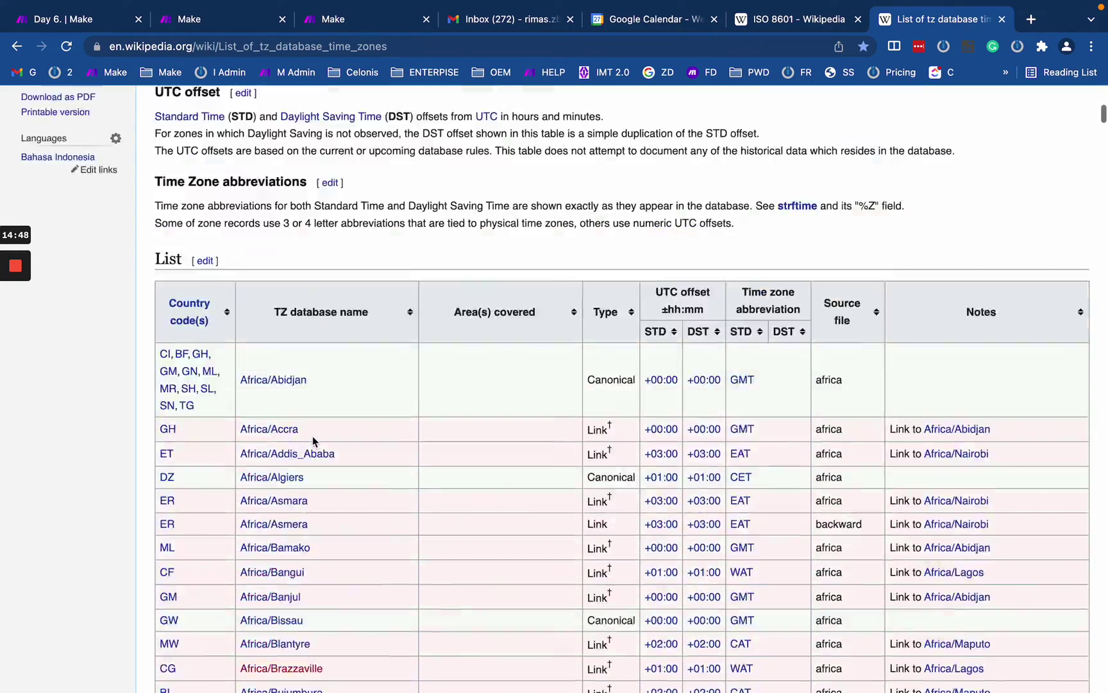
scroll(687, 396, down, 4)
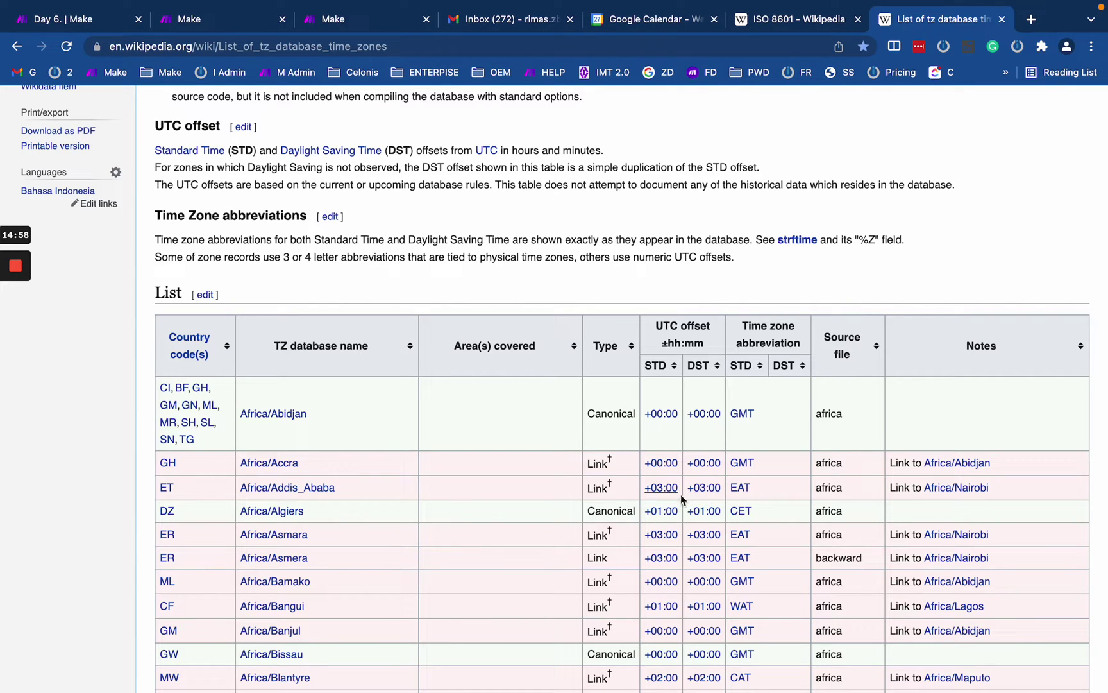
scroll(614, 499, down, 3)
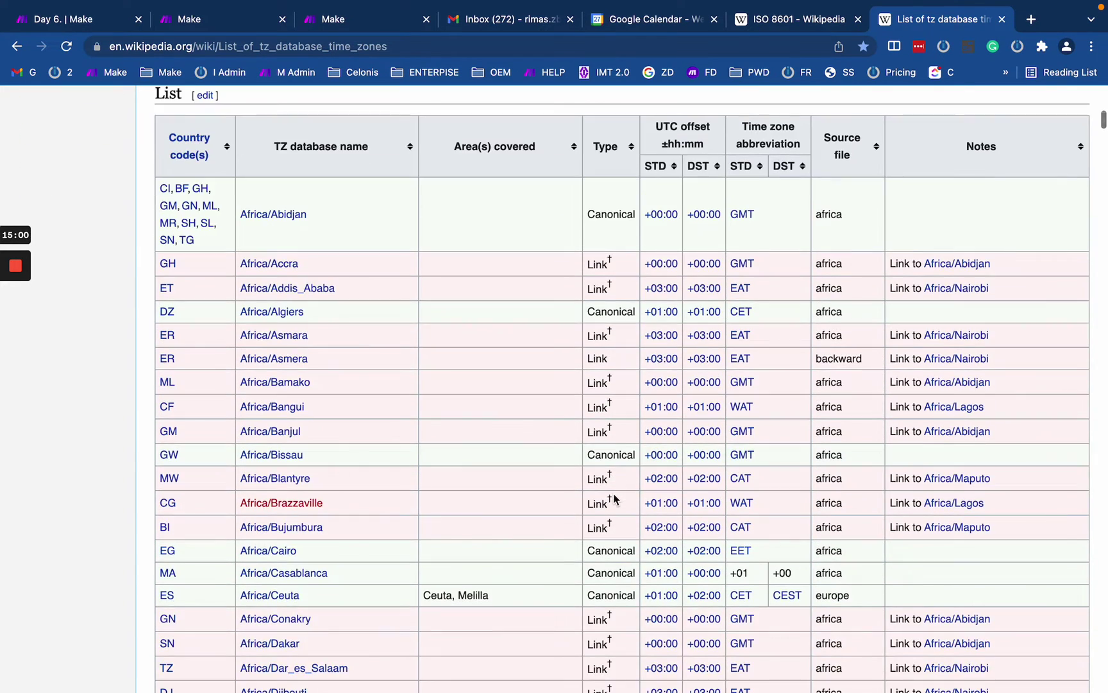
Step: Check the time zone options in Make and find "los" in the Wikipedia time zone list
key(super+f)
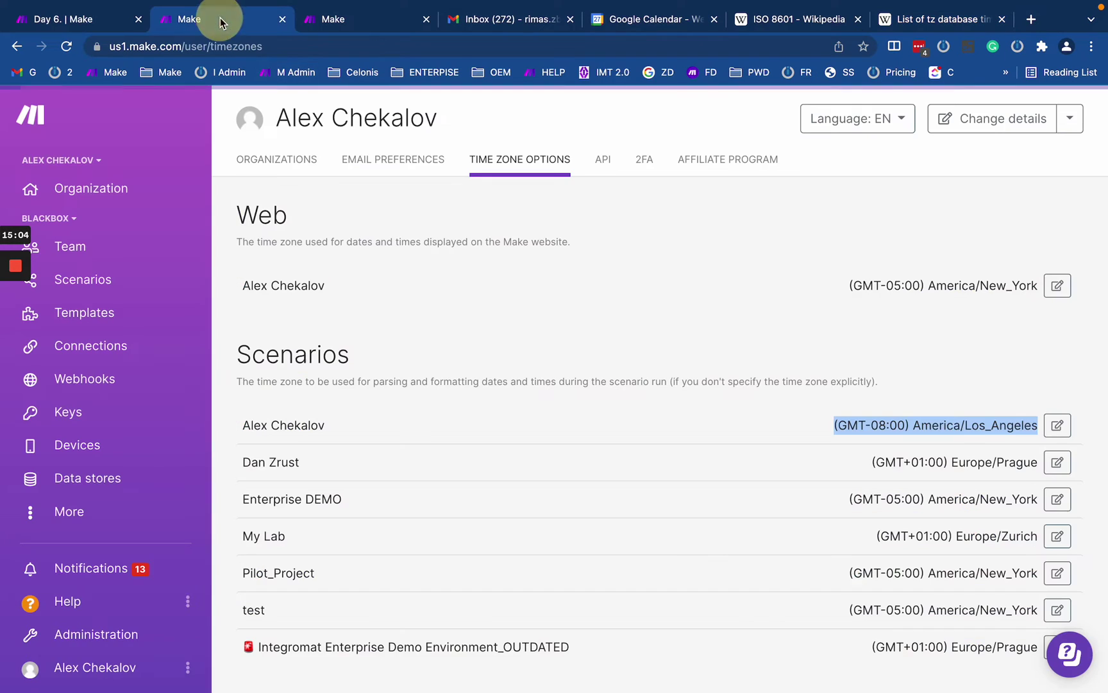
click(221, 19)
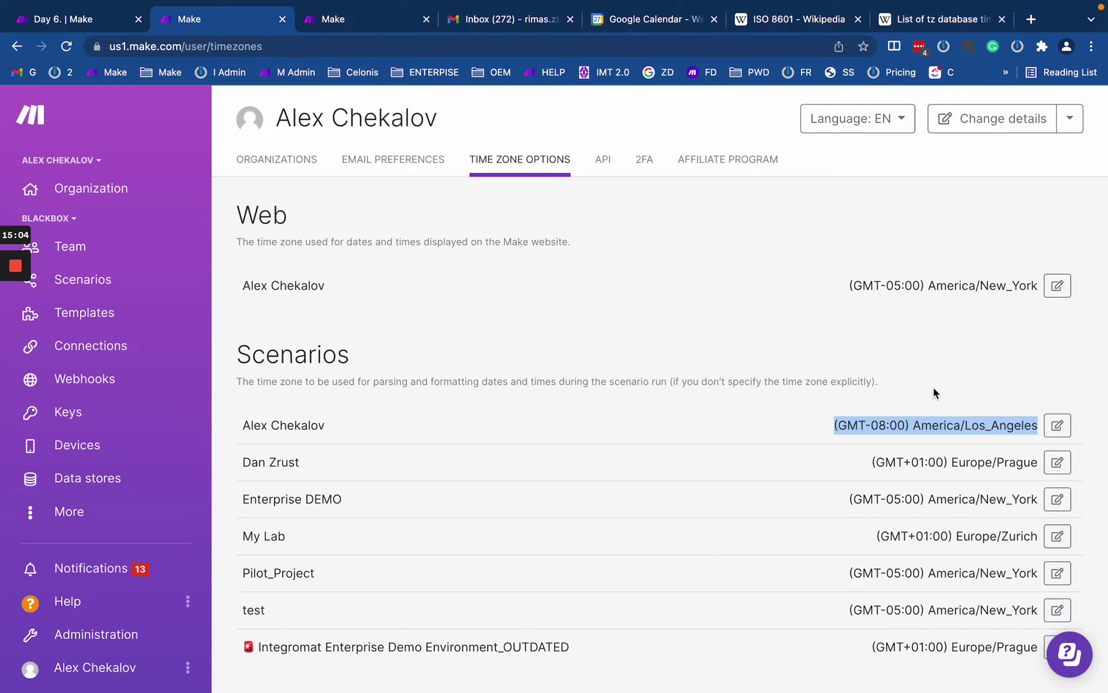
click(110, 23)
click(904, 20)
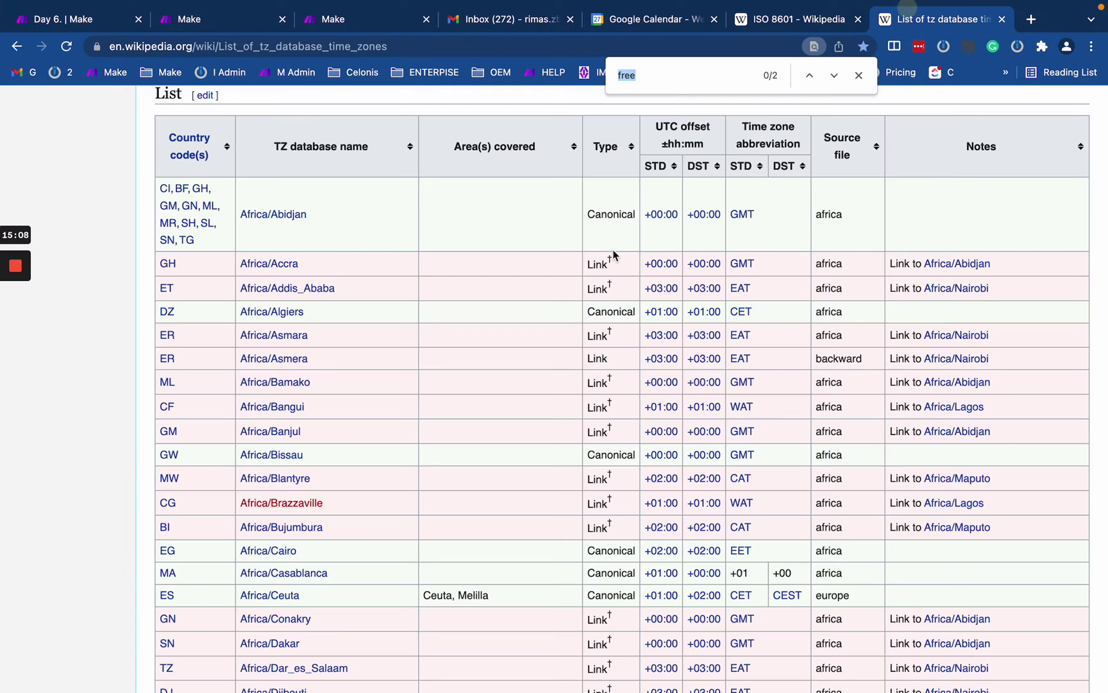
text(los)
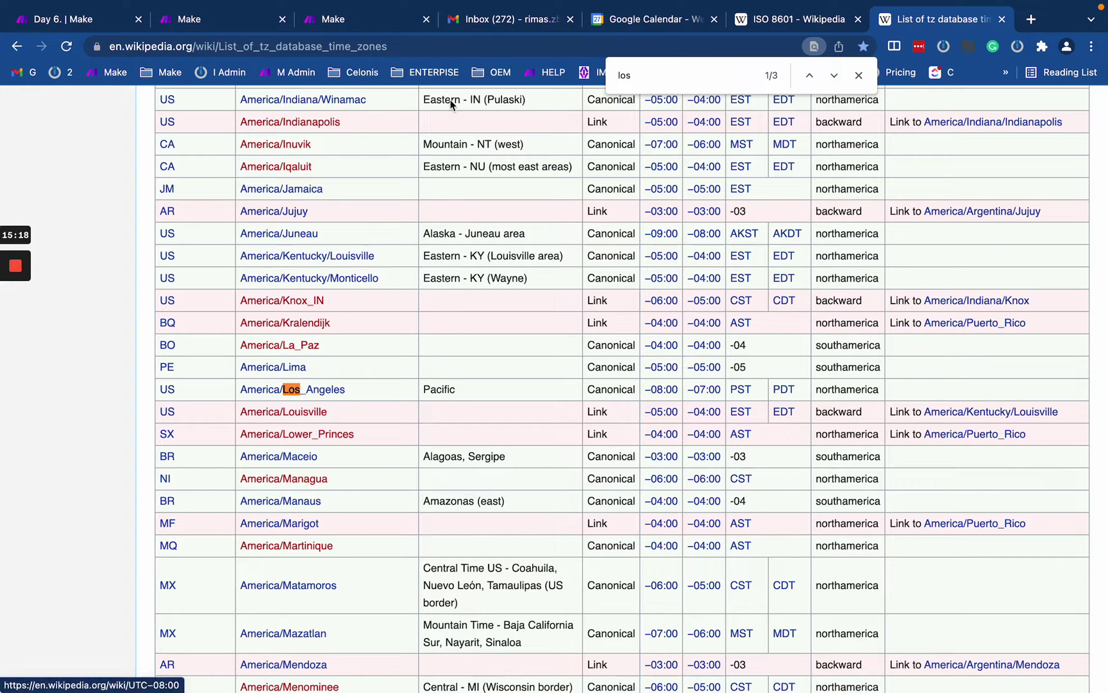
Step: Return to Make's time zone options and examine the GMT offset of the Enterprise DEMO organization's Scenarios time zone
click(77, 26)
click(189, 20)
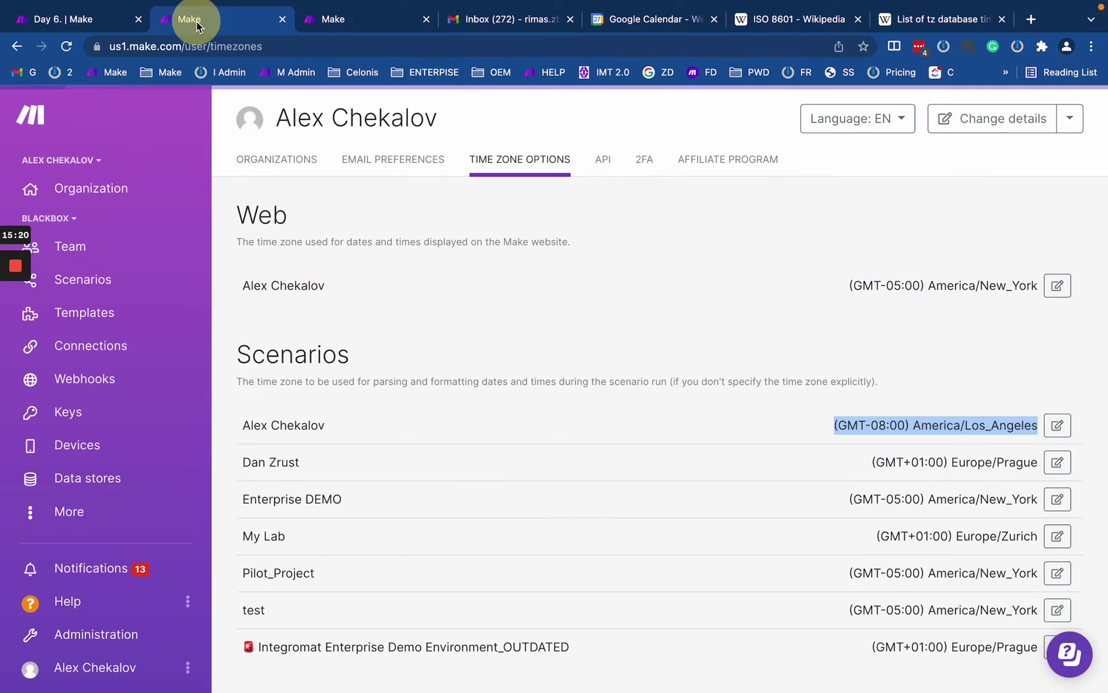
drag(849, 498, 919, 504)
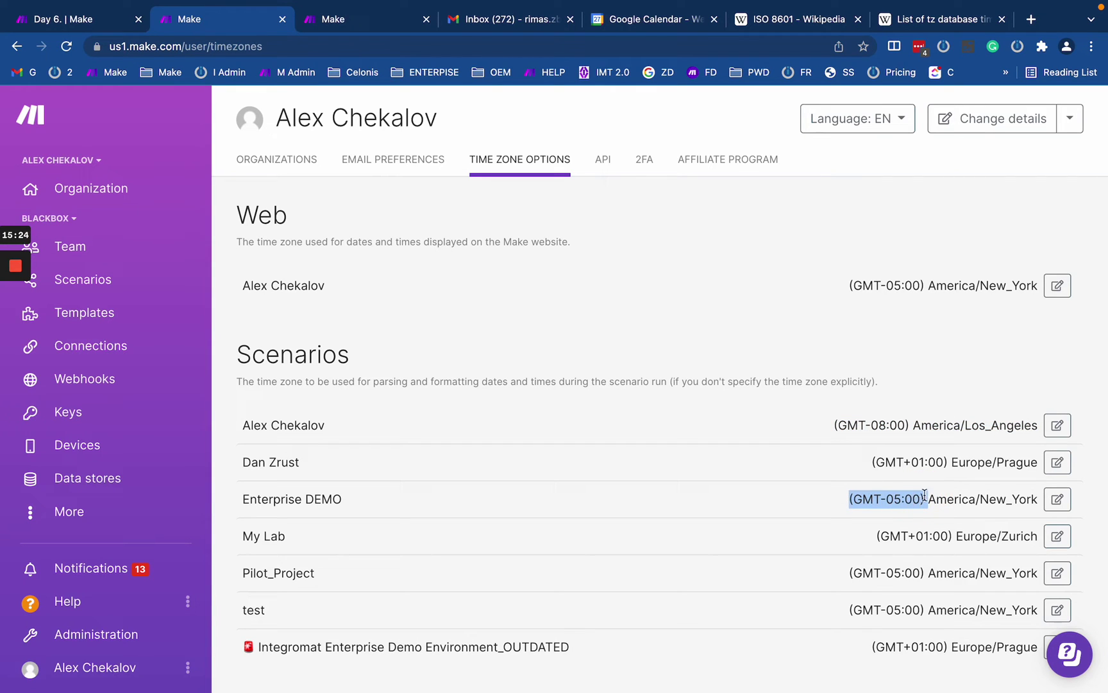
click(925, 496)
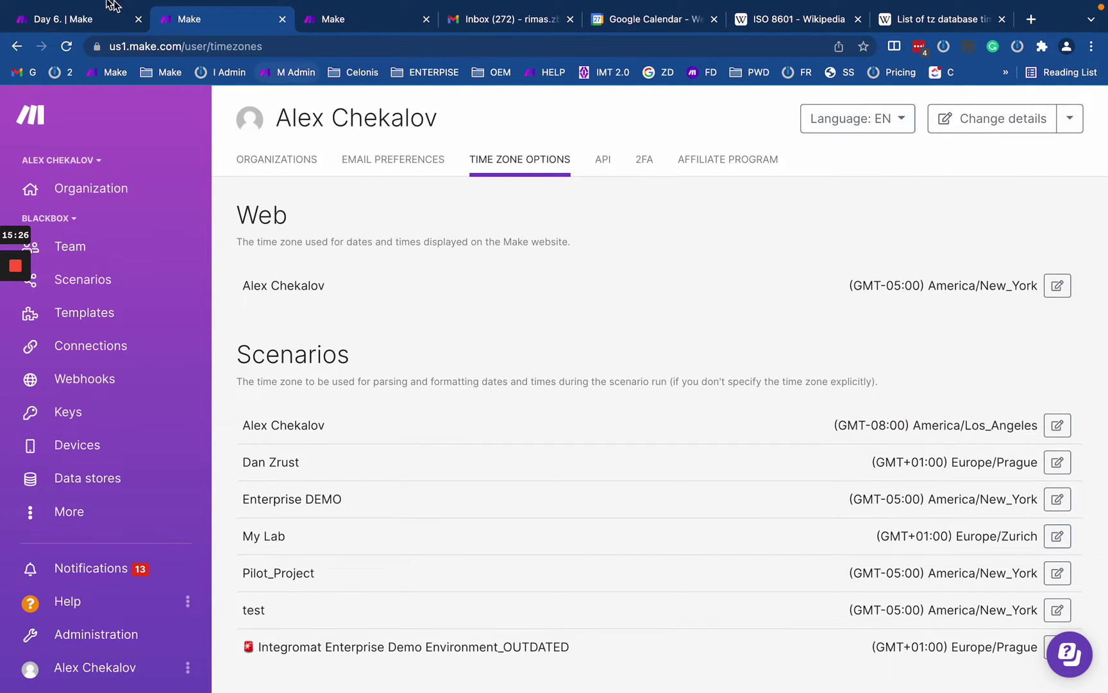
Step: Compare the Los_Angeles row in the Wikipedia list with the Scenarios time zone of the first organization in Make
mouse_move(108, 16)
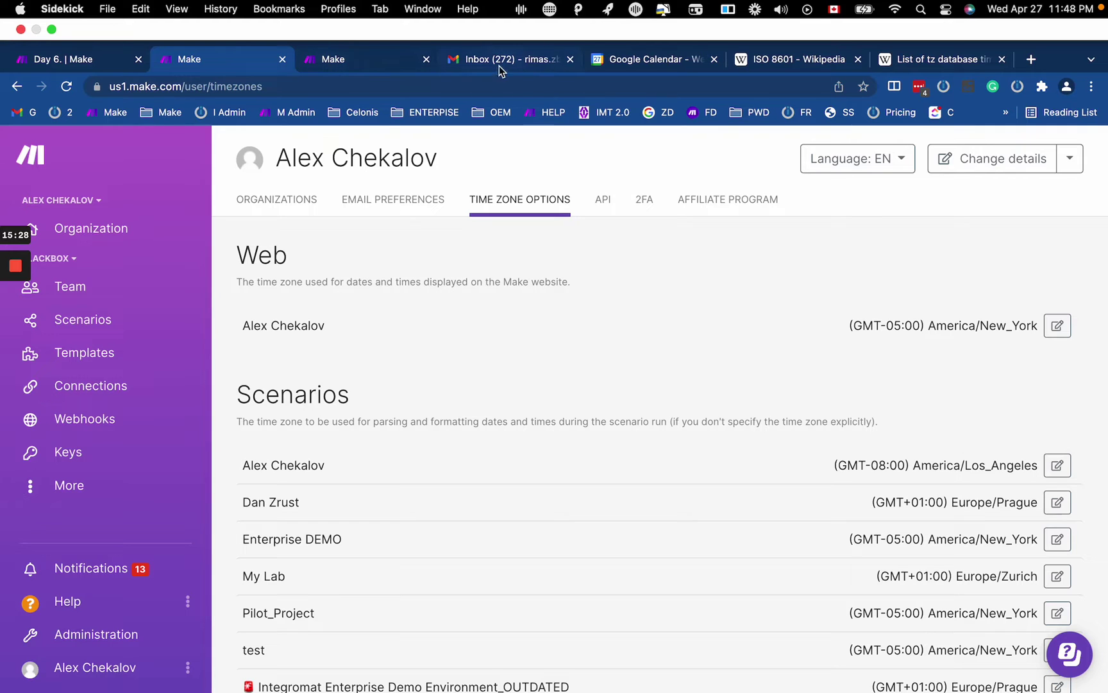
click(939, 60)
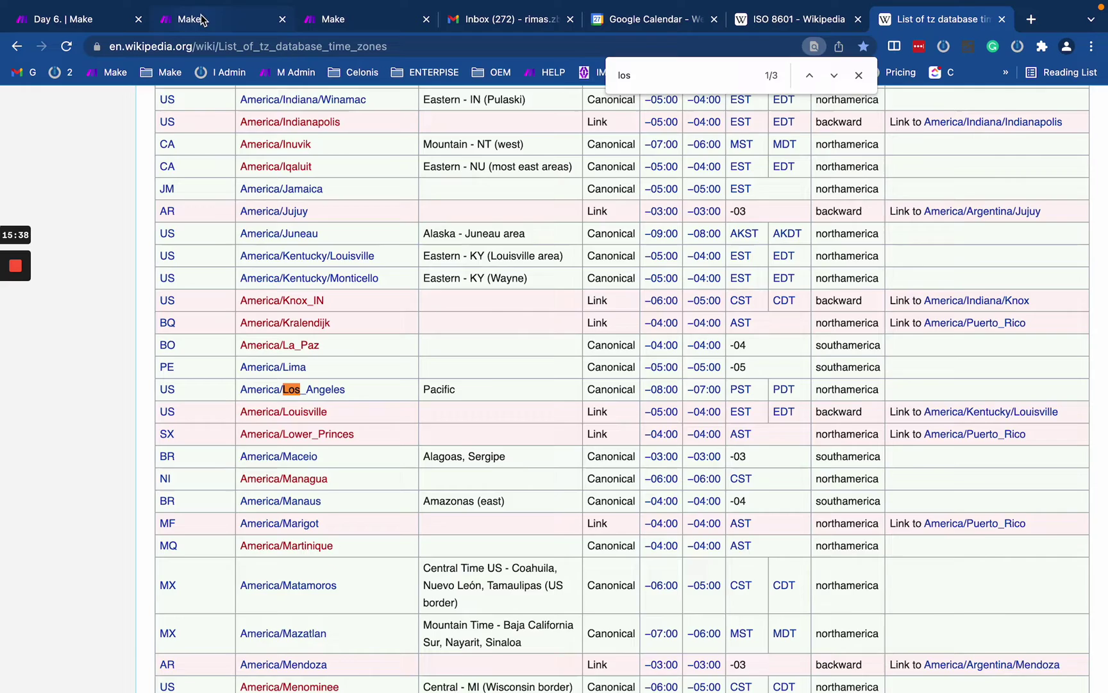
click(201, 20)
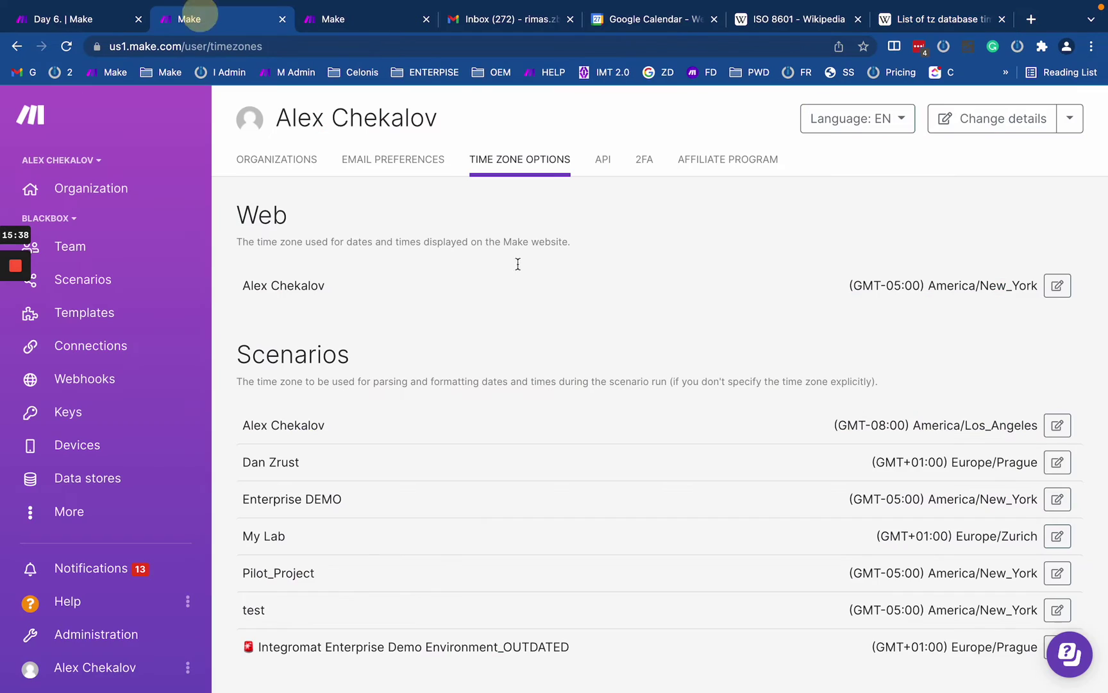
drag(825, 424, 1030, 425)
Step: Examine the date and hour in the Day 6 scenario's parseDate expression against the Los_Angeles UTC offsets in the Wikipedia list
click(91, 18)
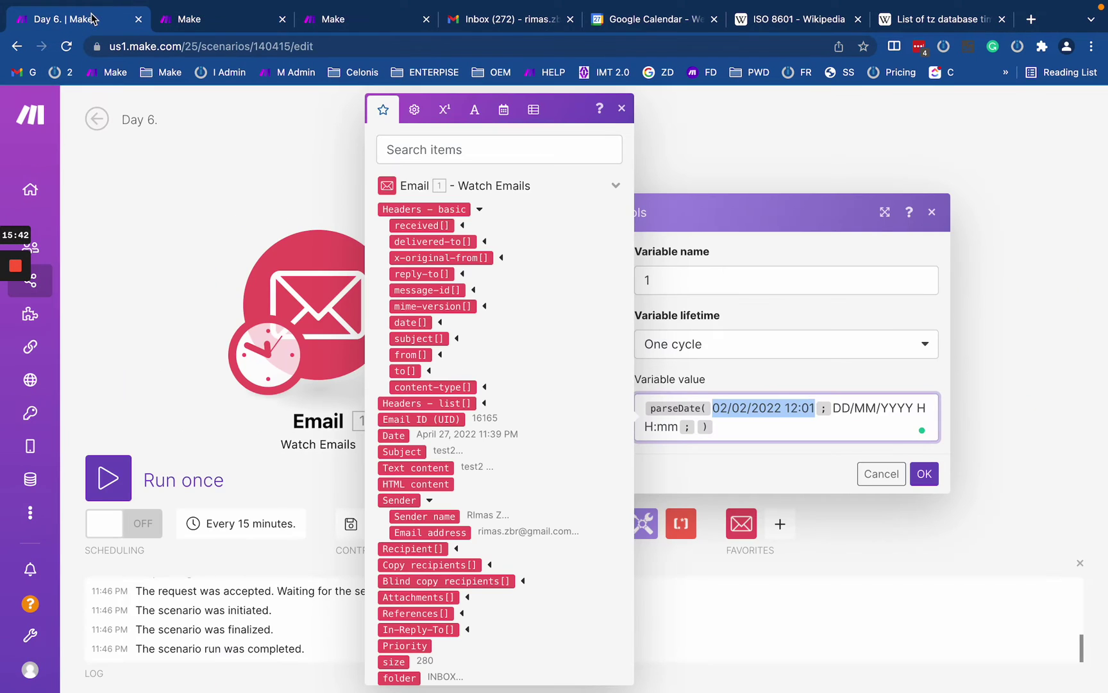
click(744, 427)
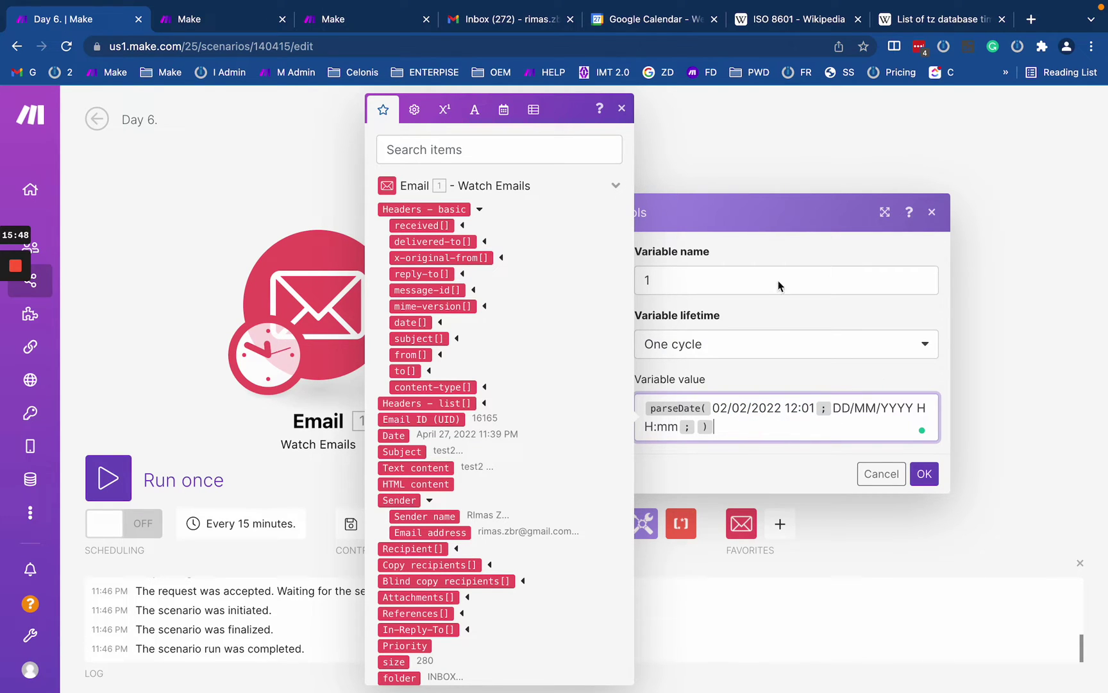
drag(713, 408, 807, 409)
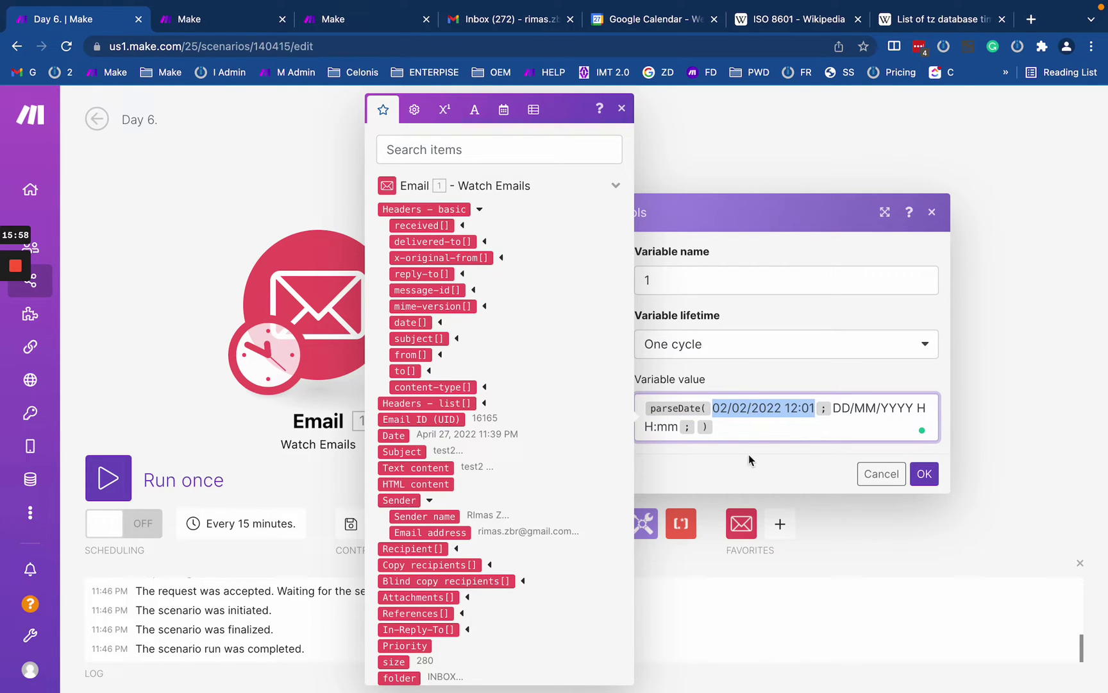
click(788, 417)
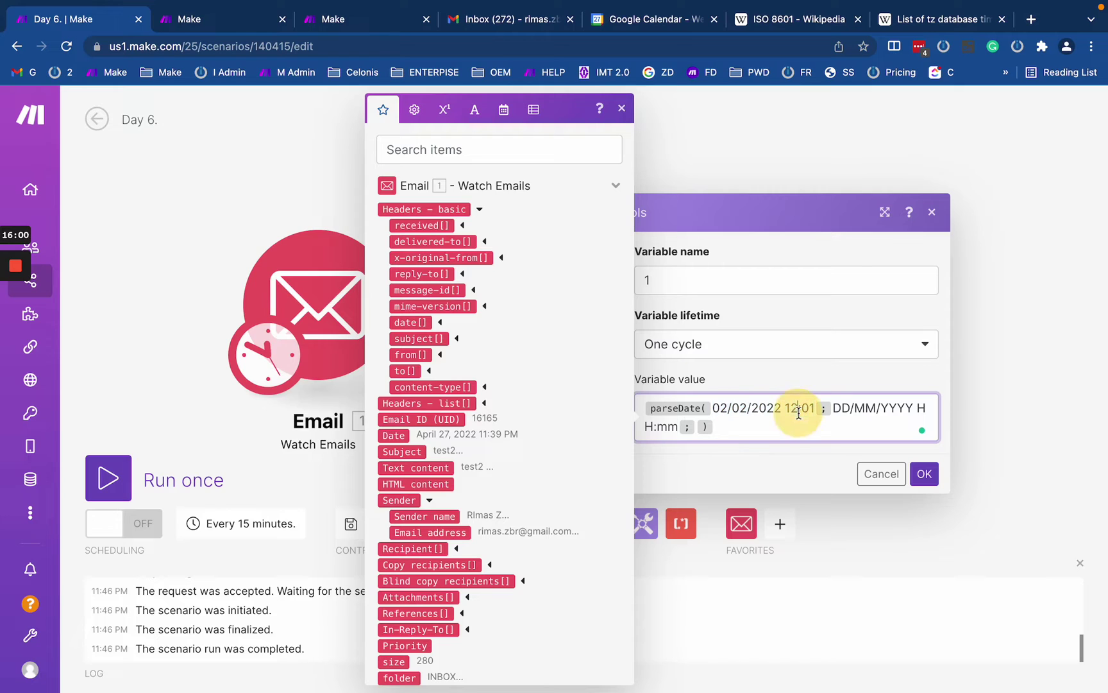
drag(797, 415, 794, 413)
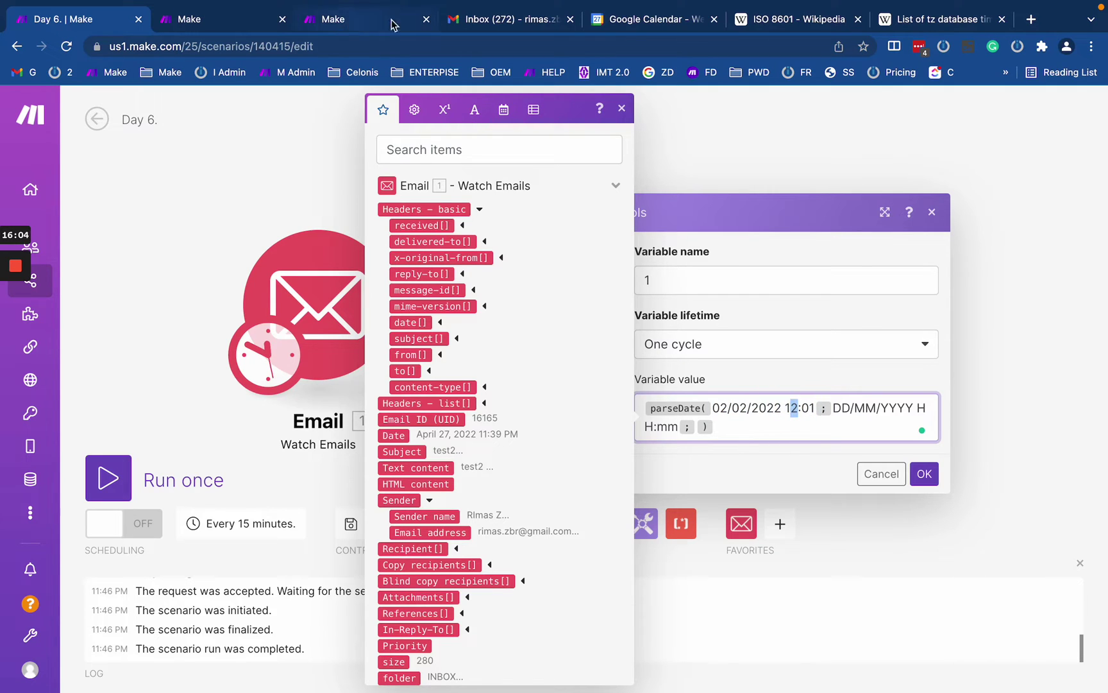
click(490, 20)
click(968, 20)
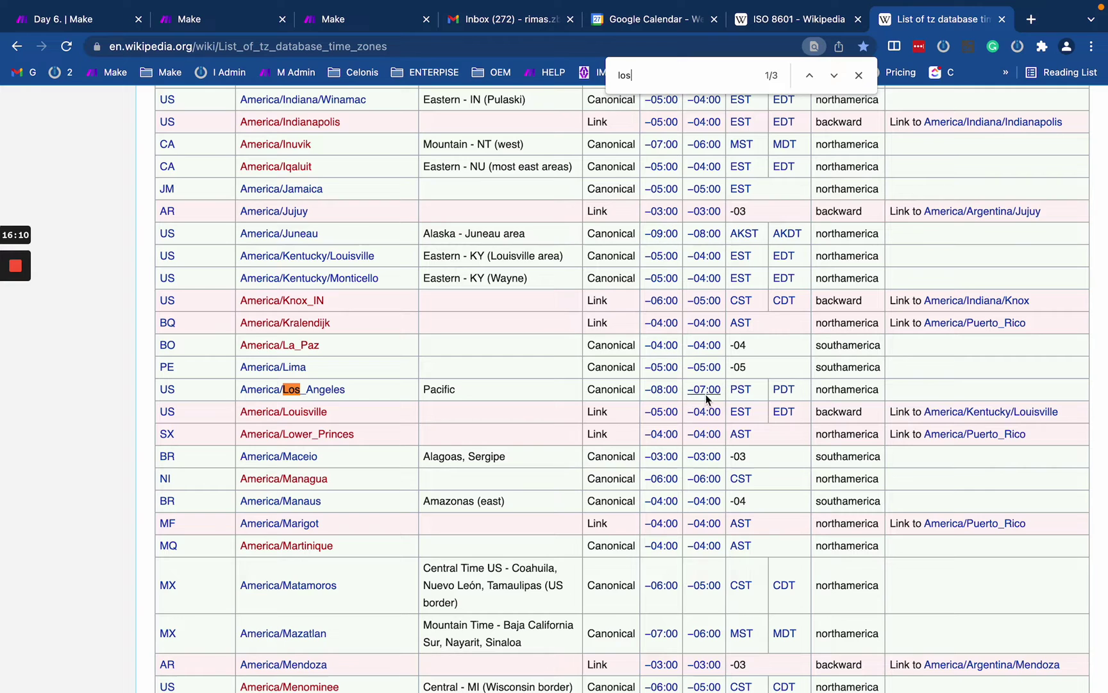
Step: Return to the Day 6 scenario and examine the hour in the Set variable module's parseDate expression
click(100, 19)
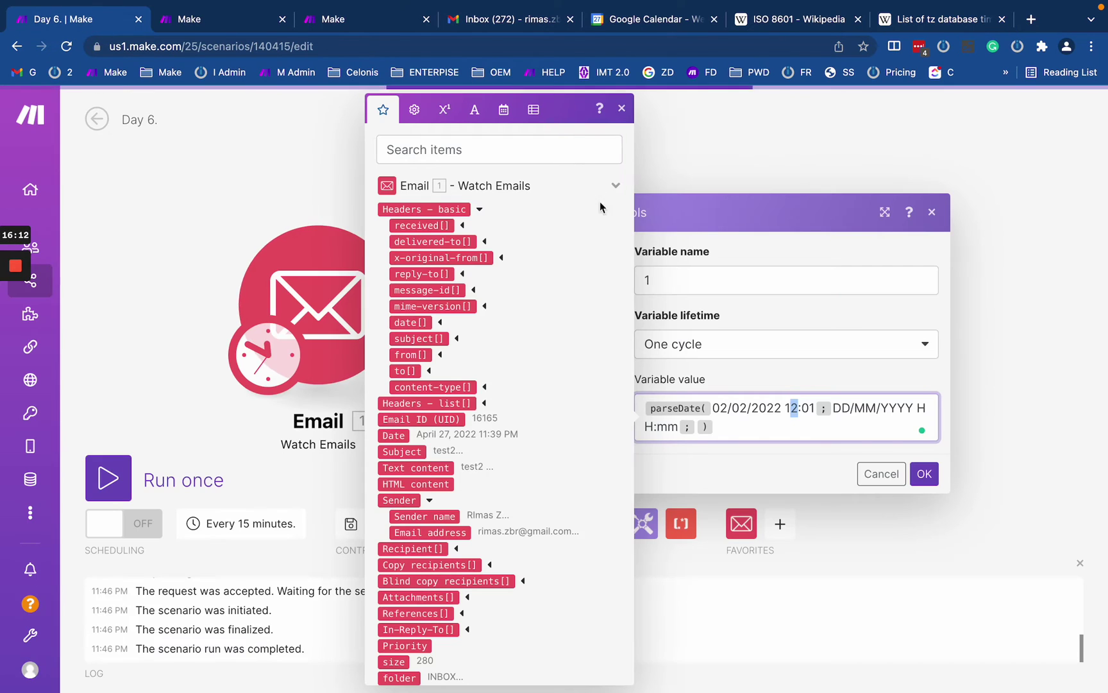
click(793, 412)
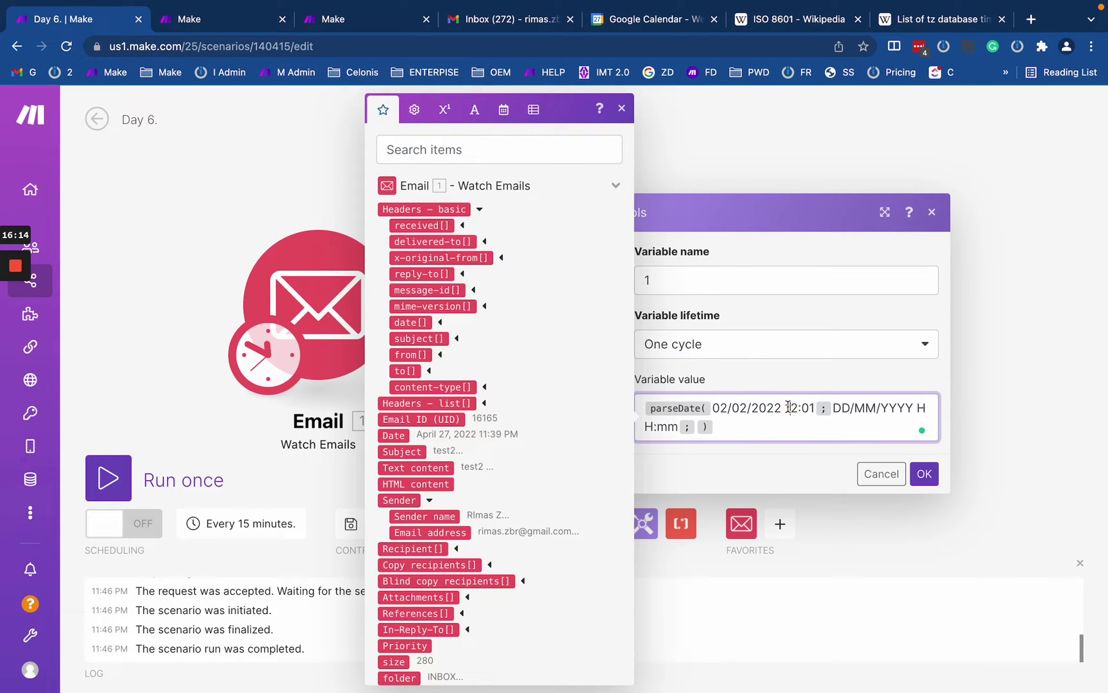
click(814, 411)
click(790, 408)
drag(790, 407, 799, 408)
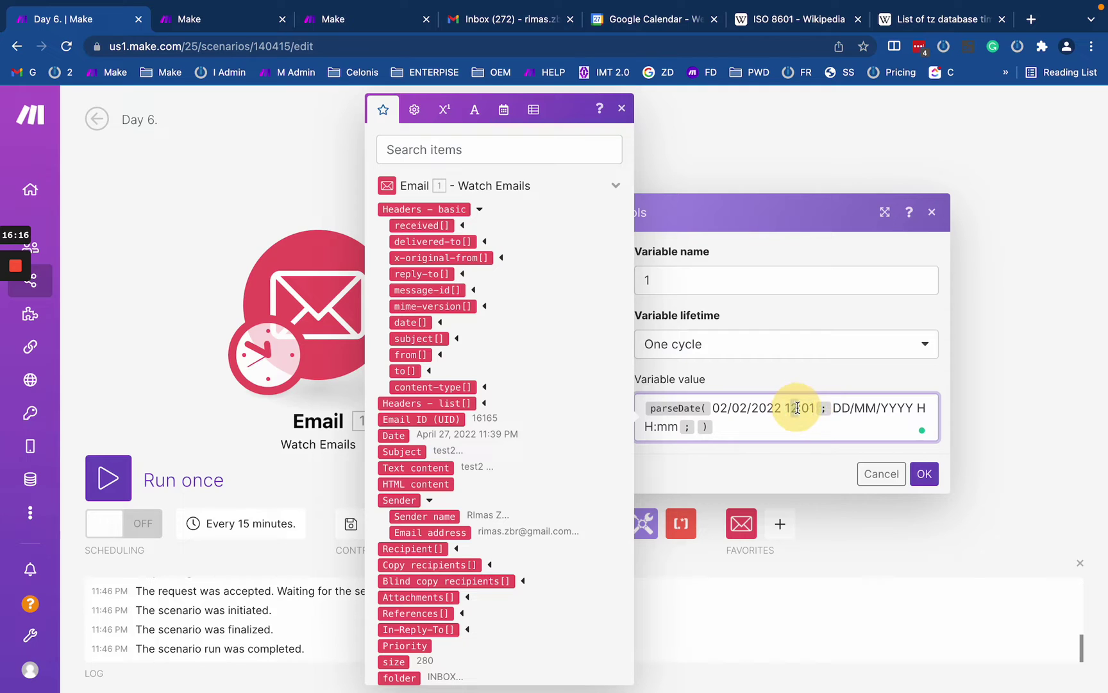
click(789, 459)
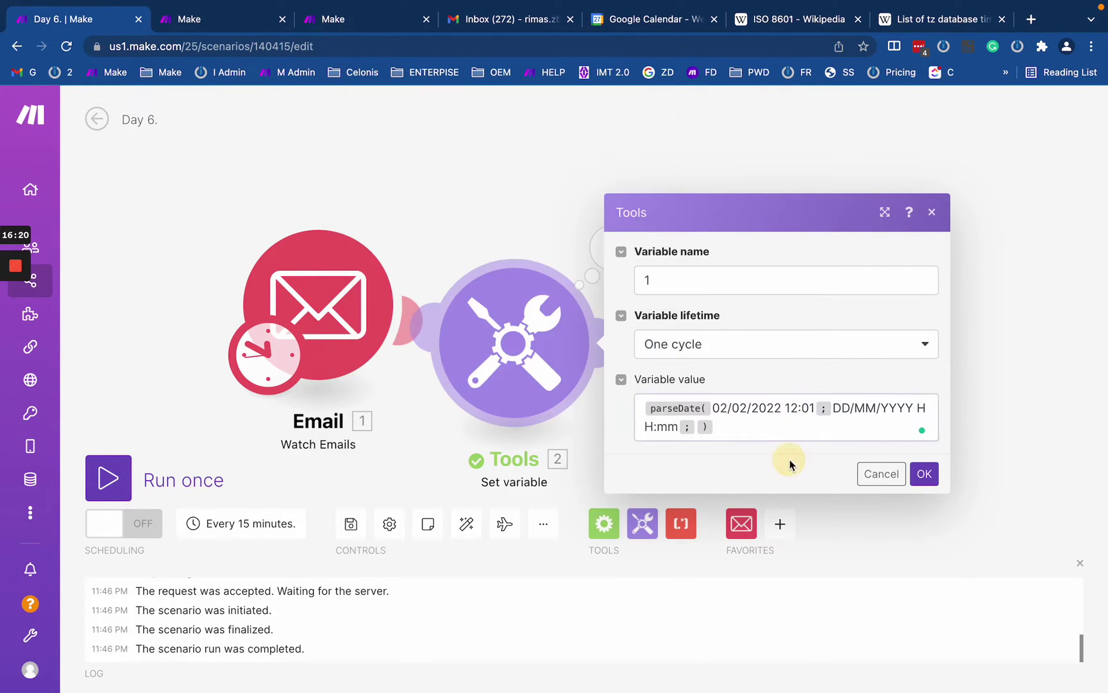
Step: Open the input bundle content of the Set variable module's Operation 1 and examine its raw date value
click(483, 198)
click(595, 253)
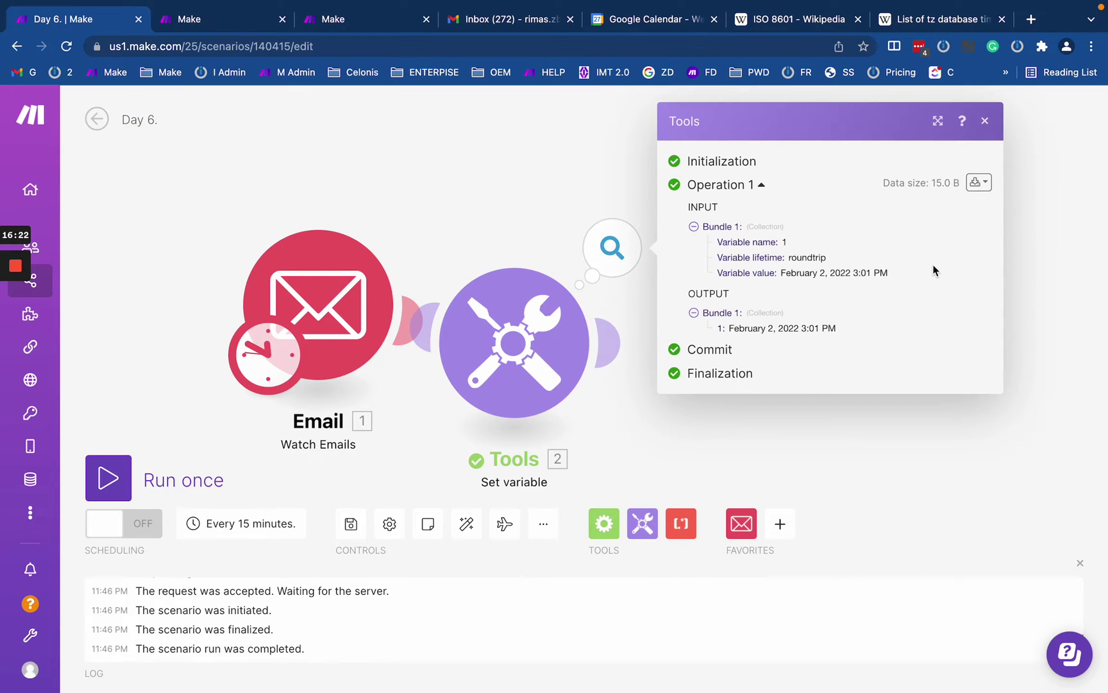
click(979, 182)
click(955, 208)
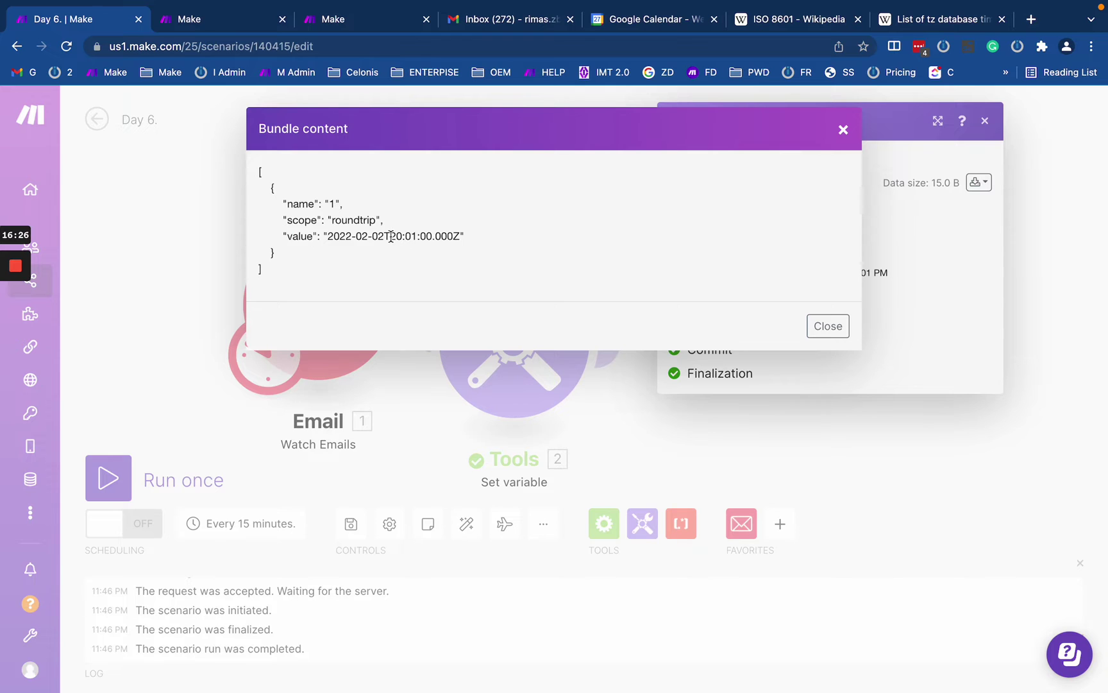
drag(379, 242, 458, 238)
click(457, 238)
click(618, 415)
Step: Examine the America/Los_Angeles time zone set for the first organization under Scenarios in Make's time zone options
click(510, 326)
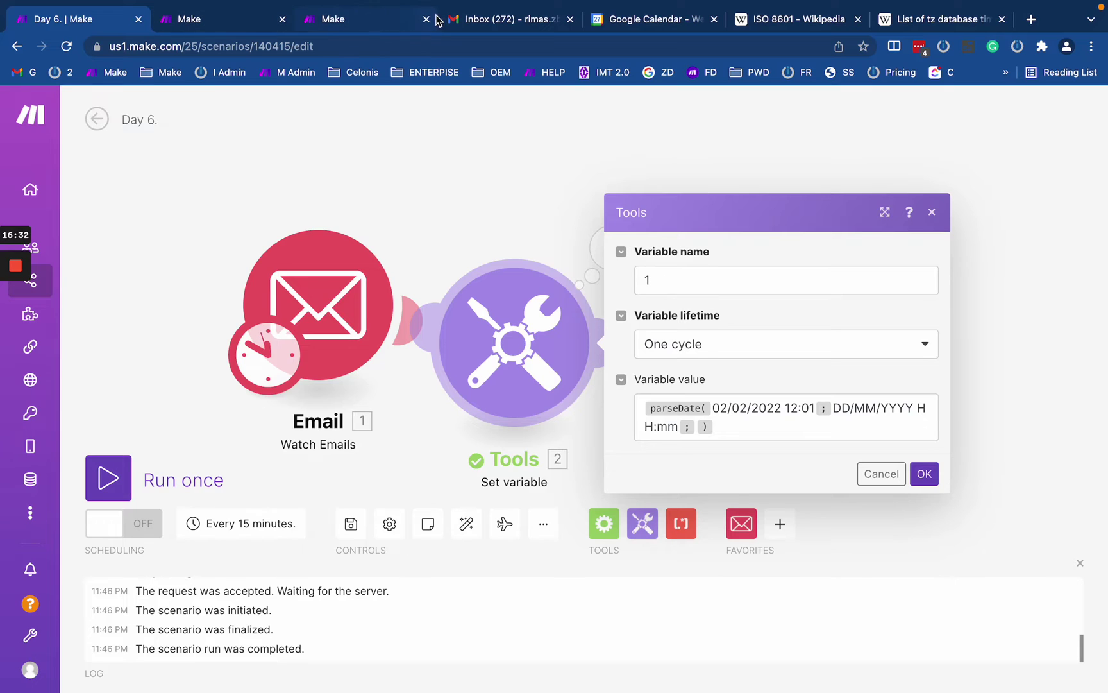
click(240, 23)
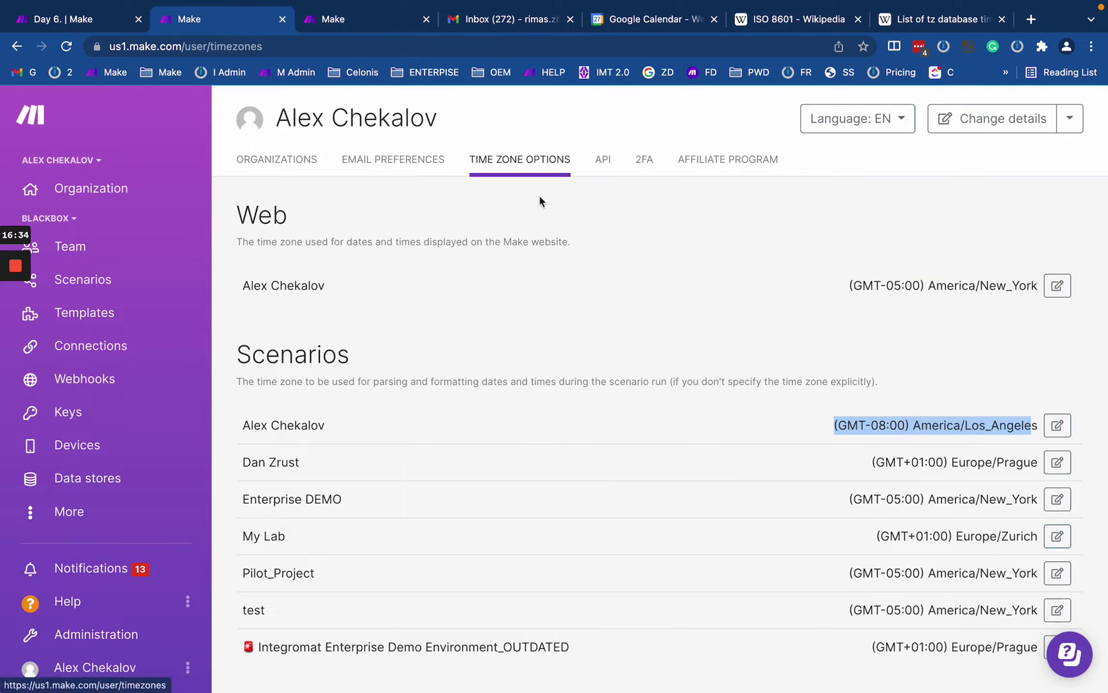
triple_click(869, 433)
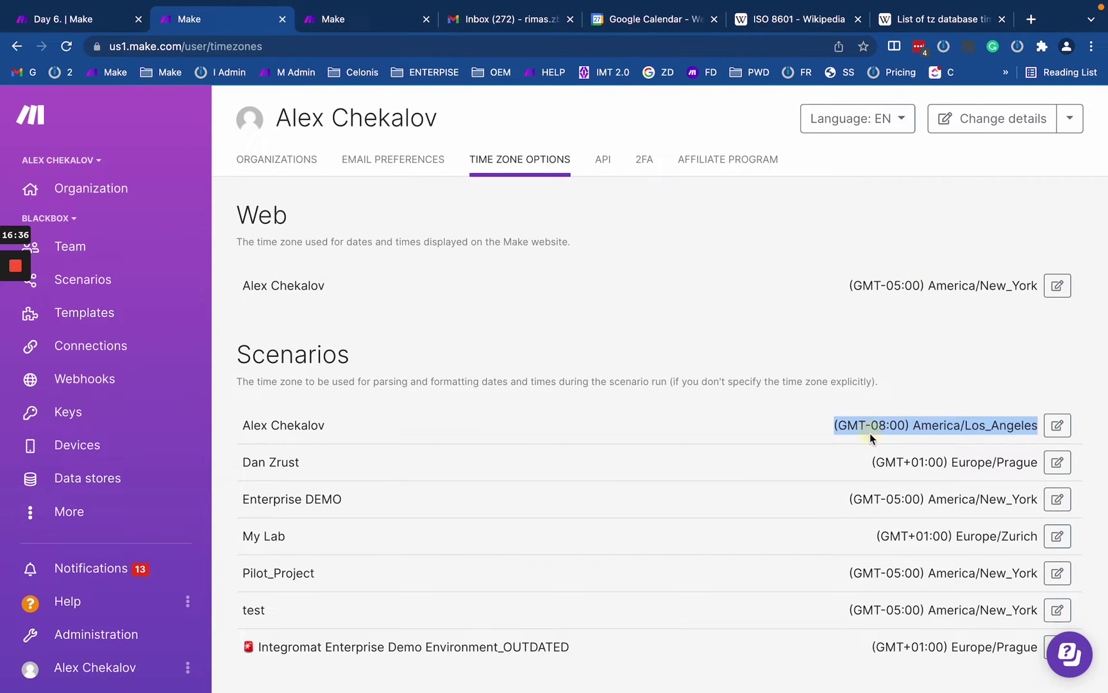
click(877, 426)
triple_click(876, 427)
click(877, 427)
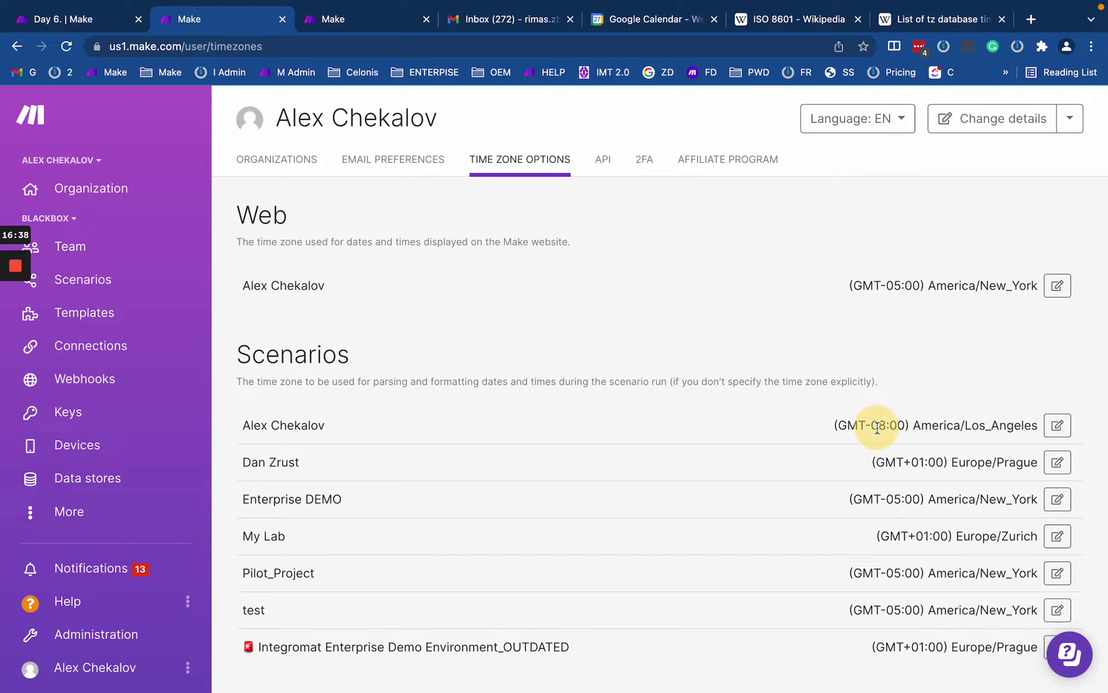
triple_click(877, 426)
click(833, 425)
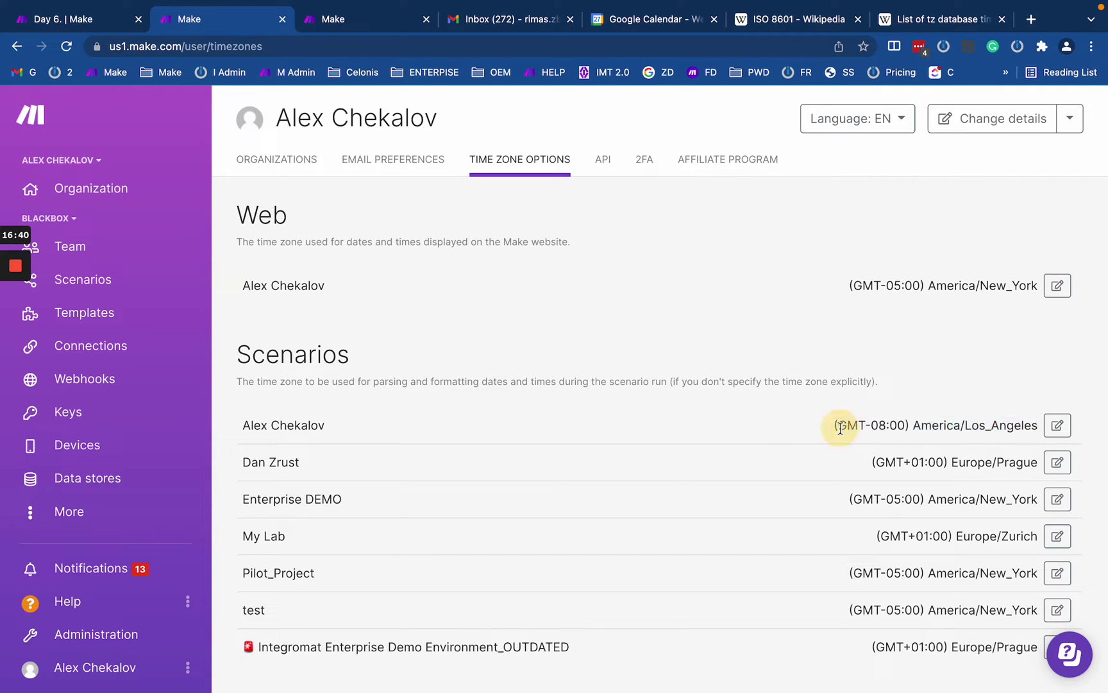
triple_click(837, 426)
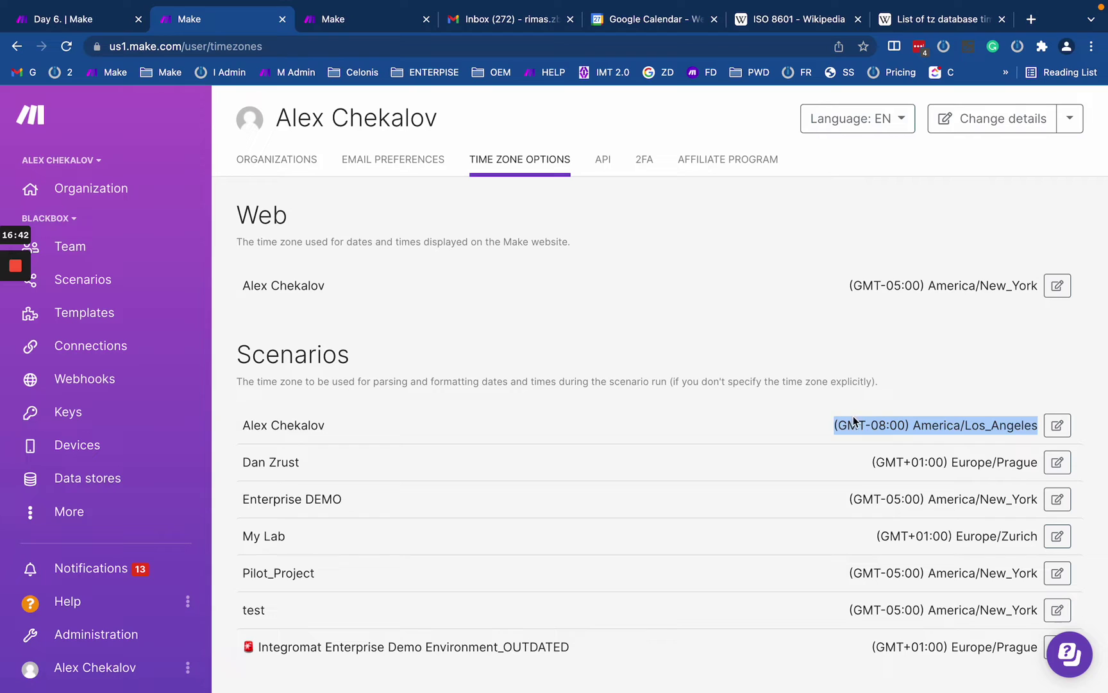
click(850, 424)
triple_click(851, 424)
Step: Reopen the Set variable operation's input bundle content in the Day 6 scenario and highlight the date value
click(90, 18)
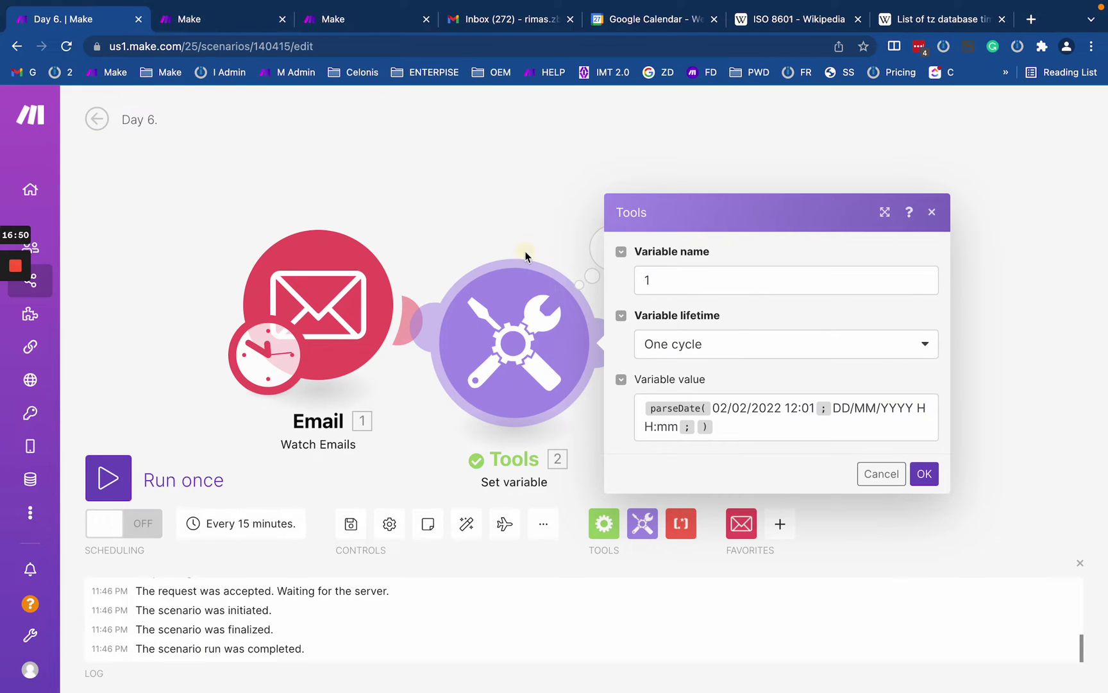
click(525, 253)
click(634, 256)
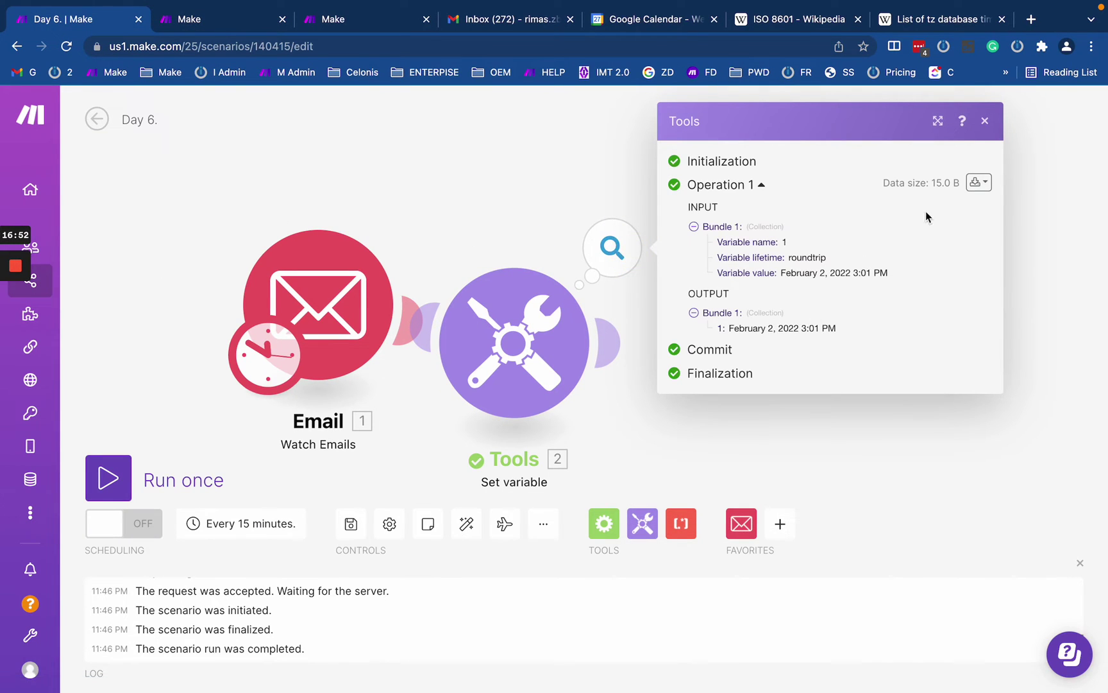
click(979, 182)
click(892, 215)
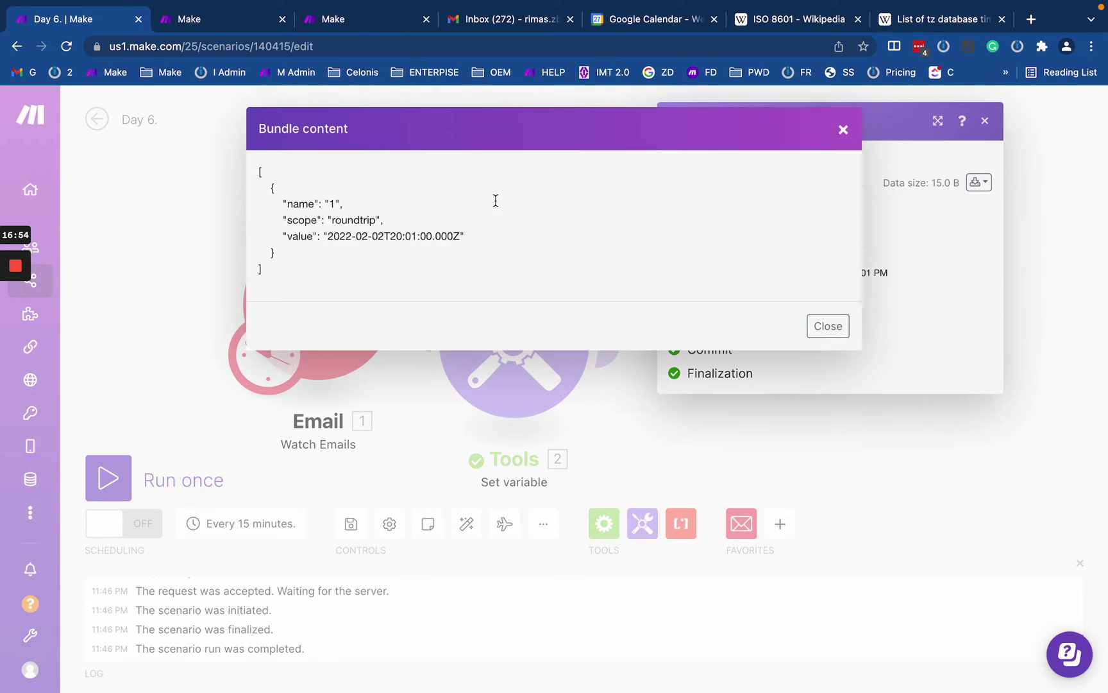
drag(326, 236, 482, 236)
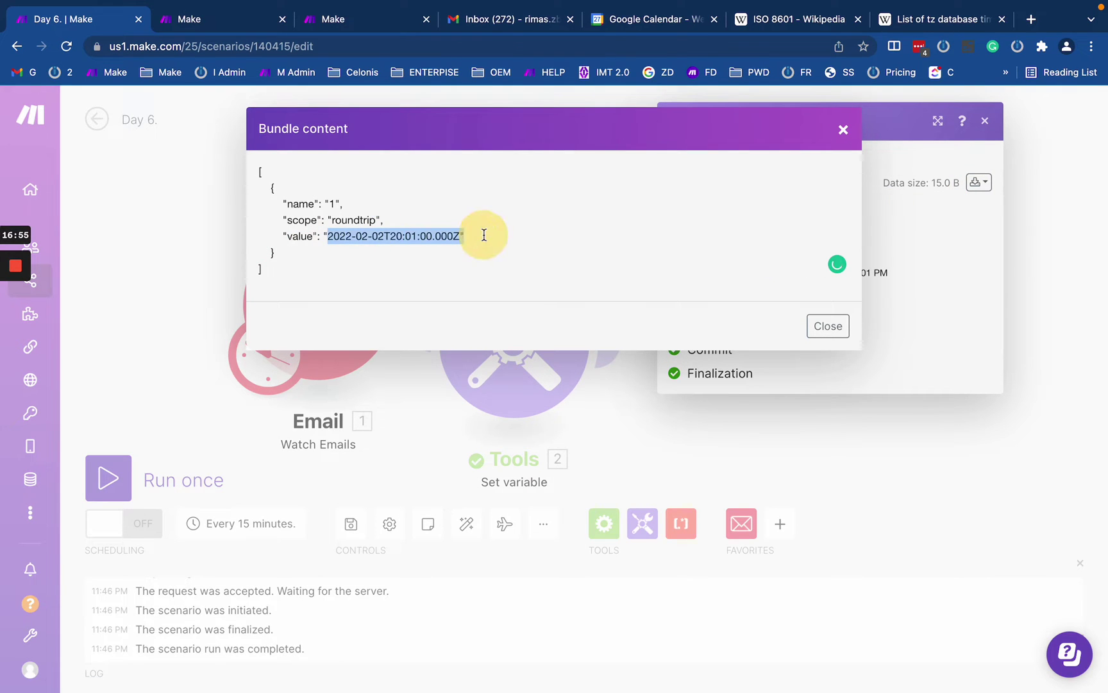
Step: Compare the Scenarios time zone and the input bundle's date value with the time in the parseDate expression
click(250, 19)
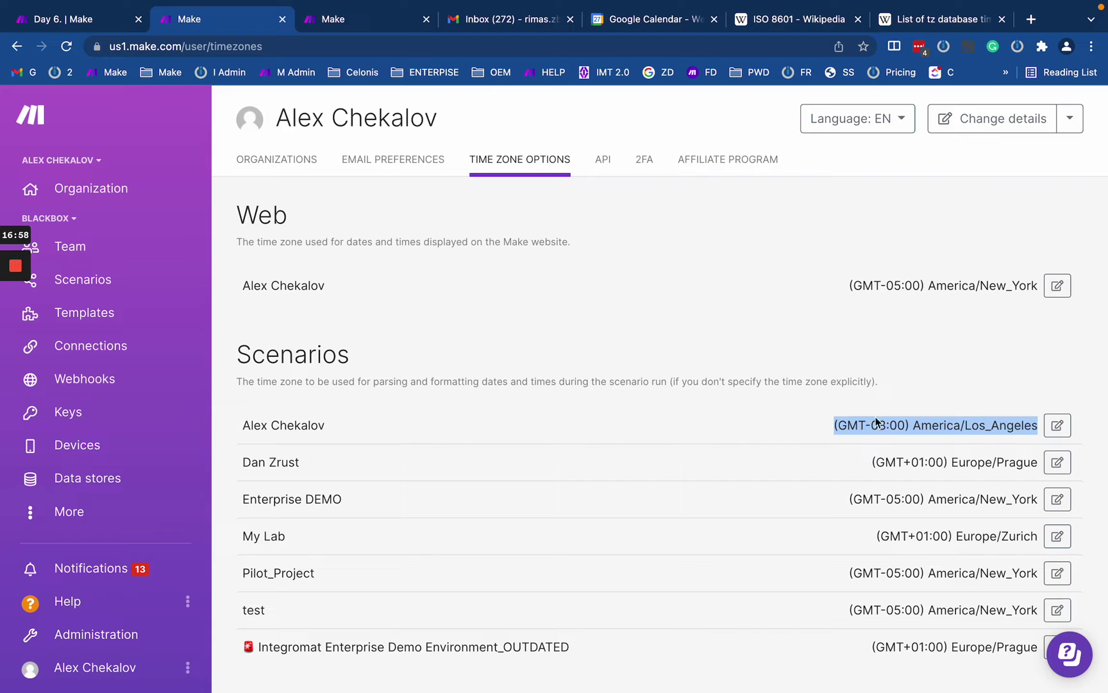
click(90, 21)
click(415, 246)
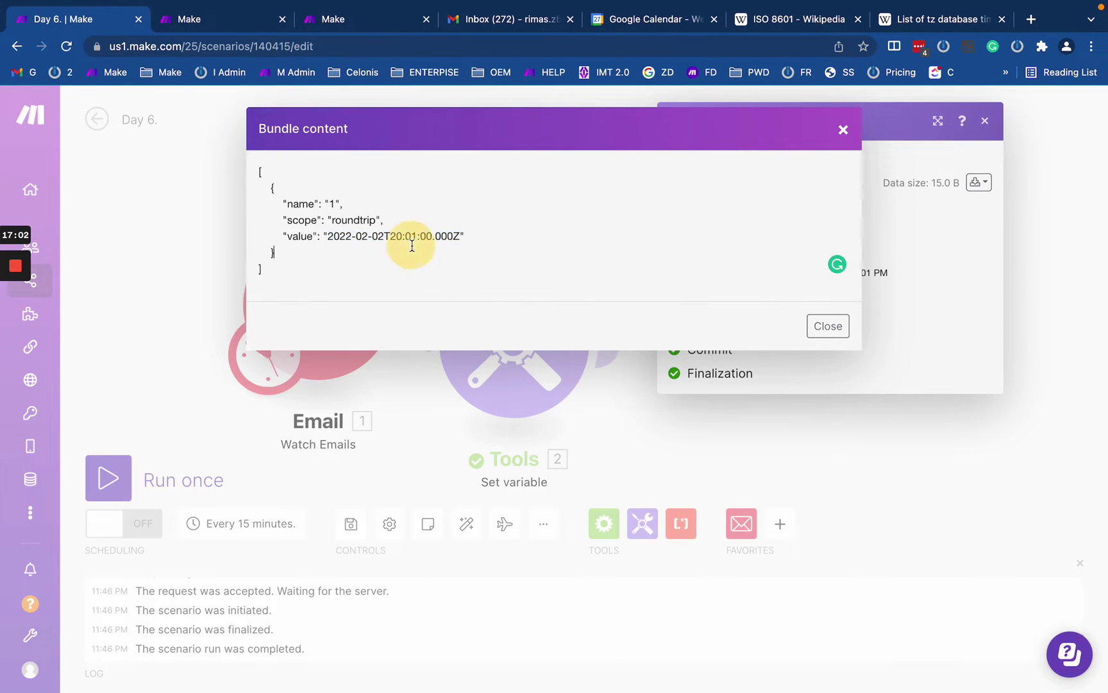
drag(326, 236, 487, 237)
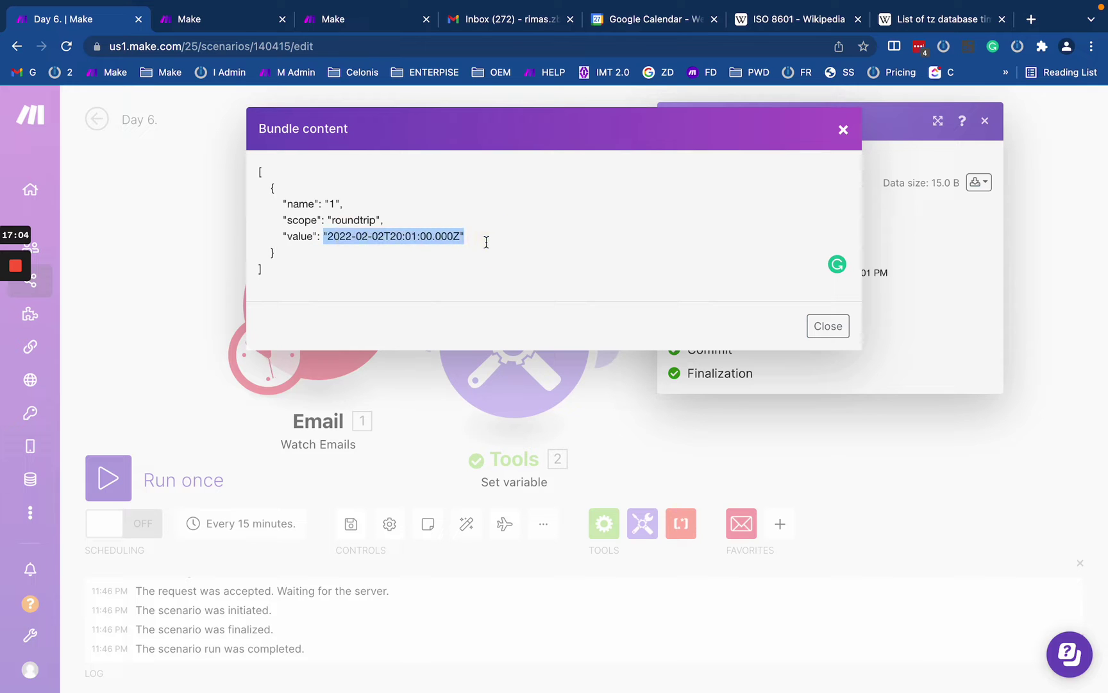
click(575, 377)
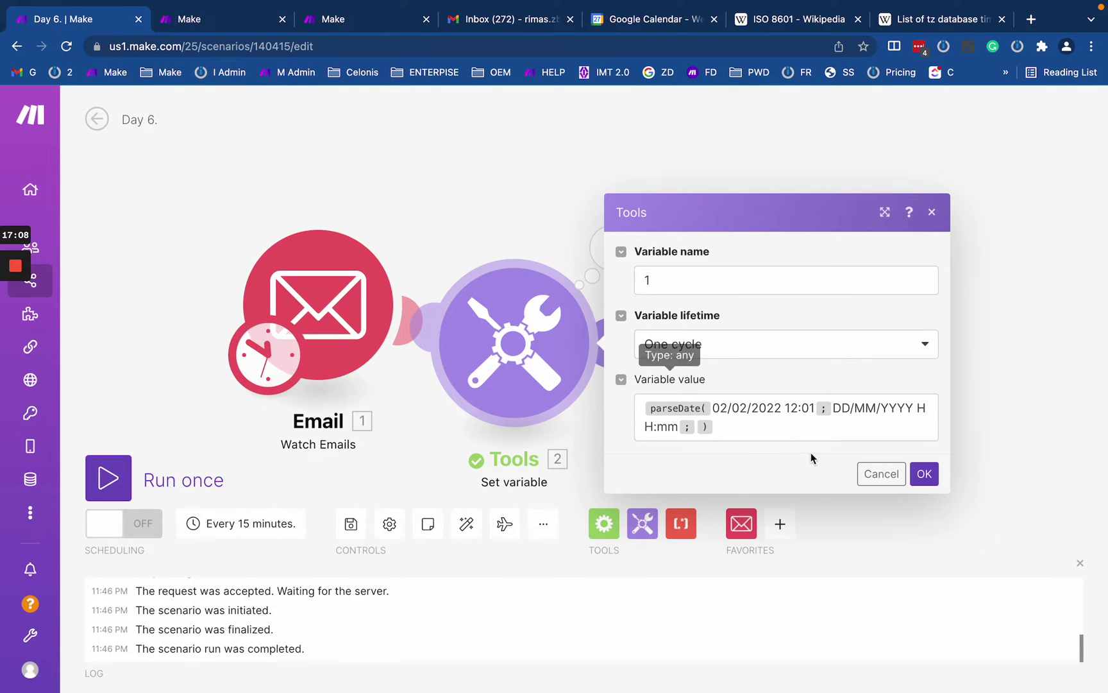
double_click(789, 413)
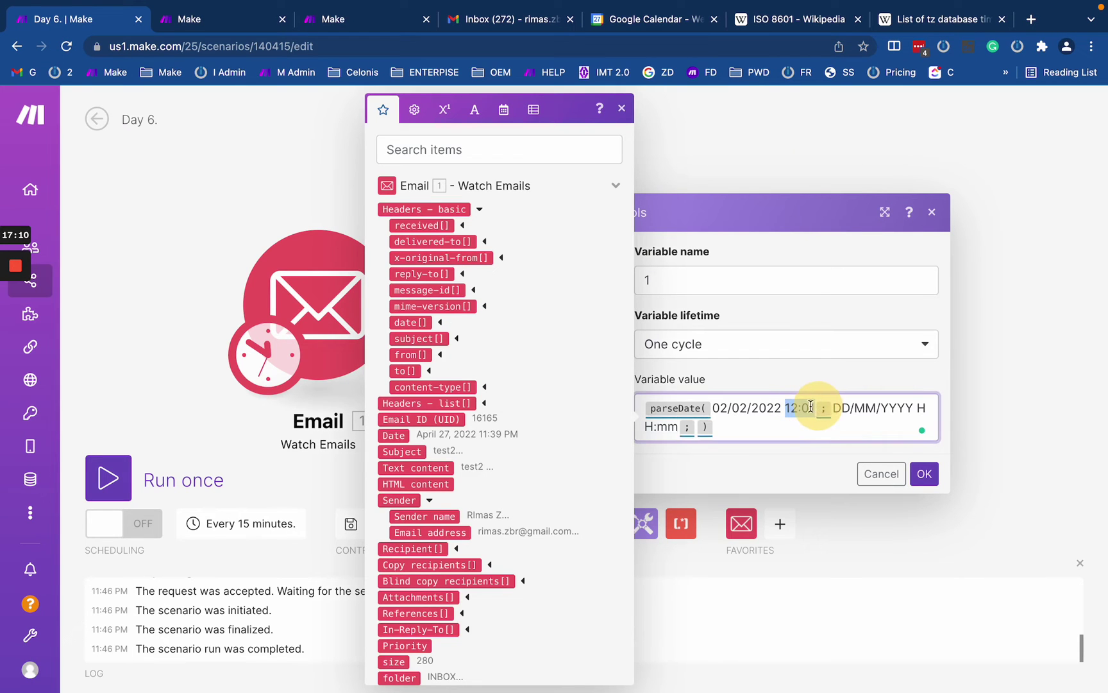
Step: Open the Set variable operation's output bundle content, examine its raw date value and close it
click(798, 156)
click(608, 261)
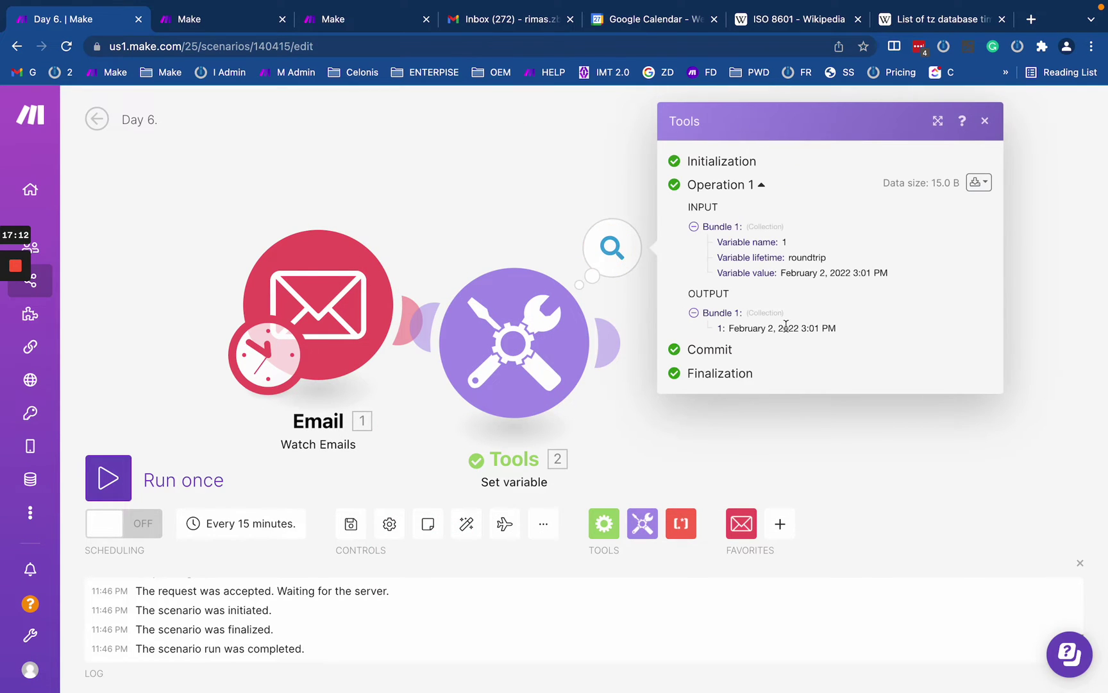
click(983, 184)
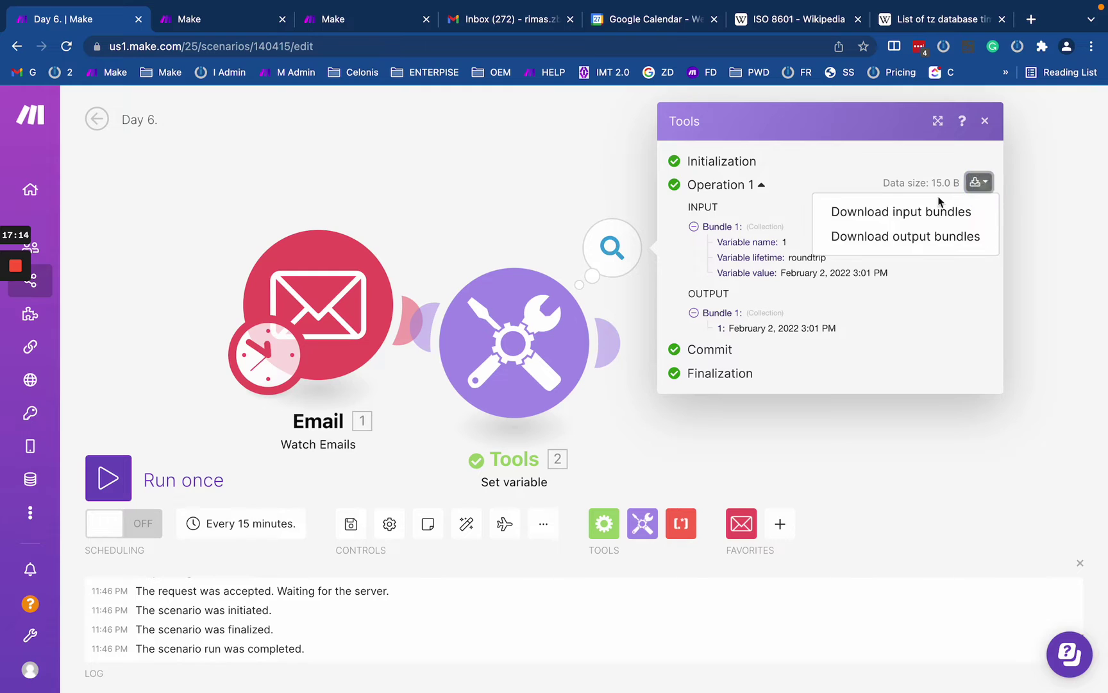
click(920, 238)
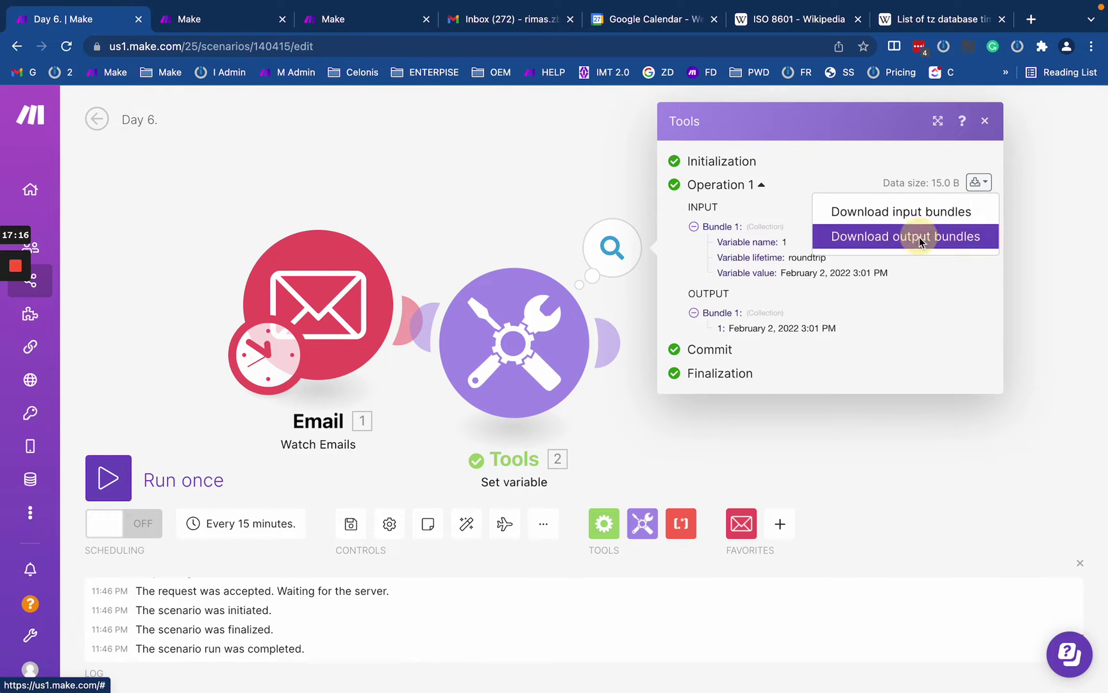
drag(308, 203, 438, 201)
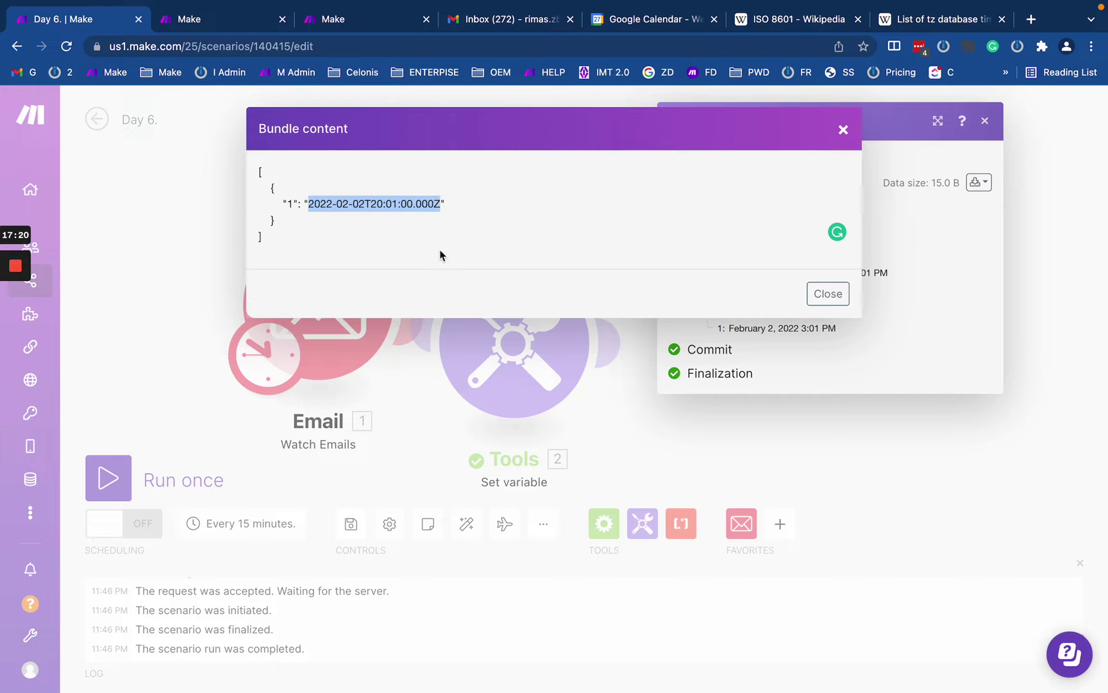
click(904, 323)
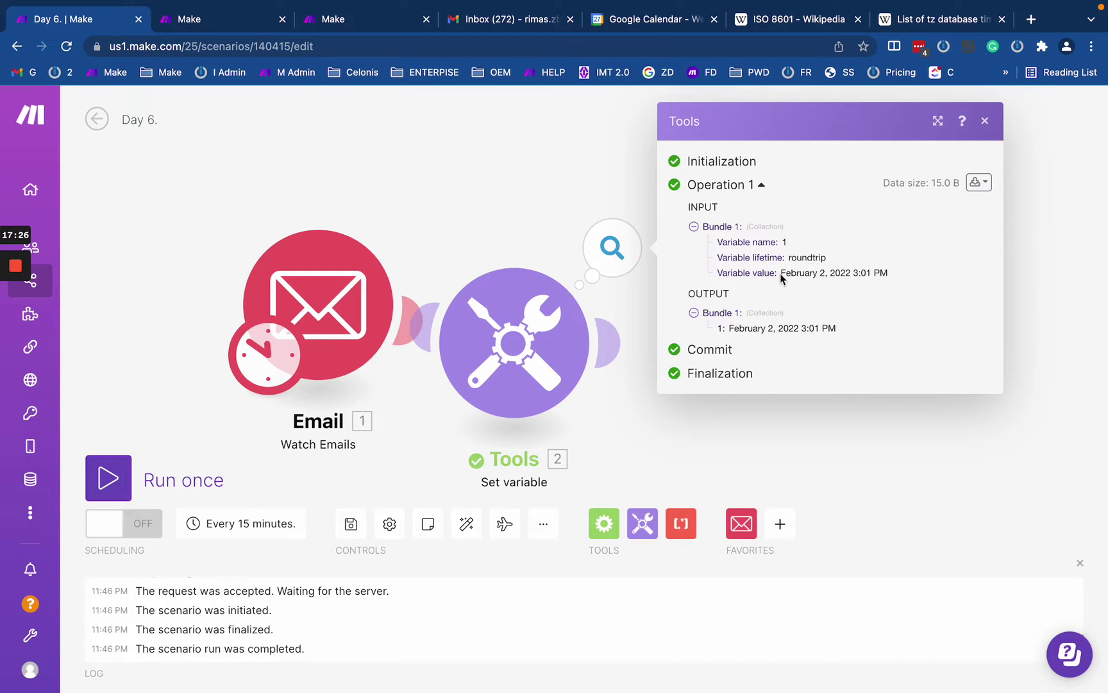
Step: Highlight the Variable value date displayed in Operation 1's input and reopen the output bundle content to compare
drag(782, 277, 892, 279)
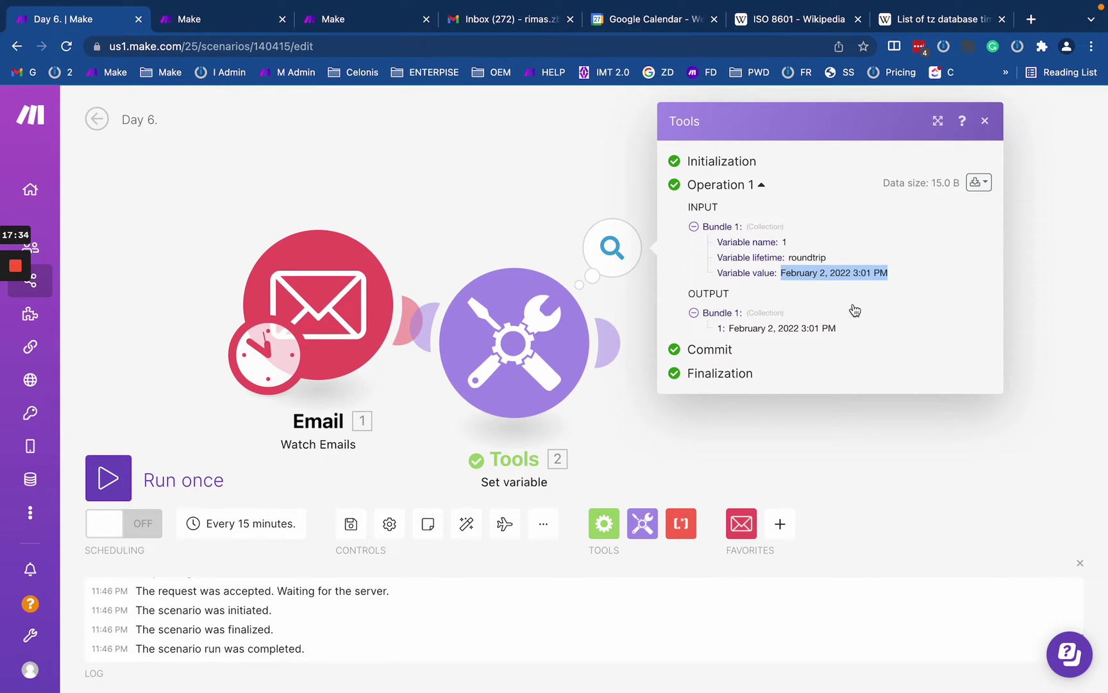
click(978, 183)
click(891, 236)
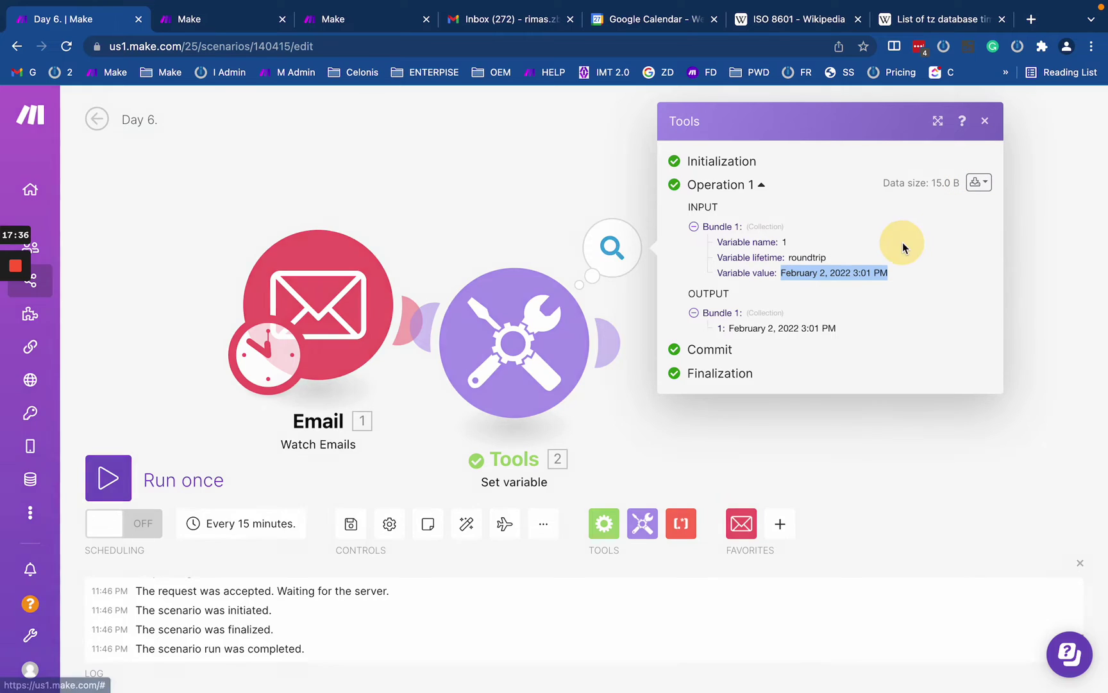
Step: Write the scratch calculation "12:01 +8" in the browser's address field and replace it with "20:01"
click(293, 47)
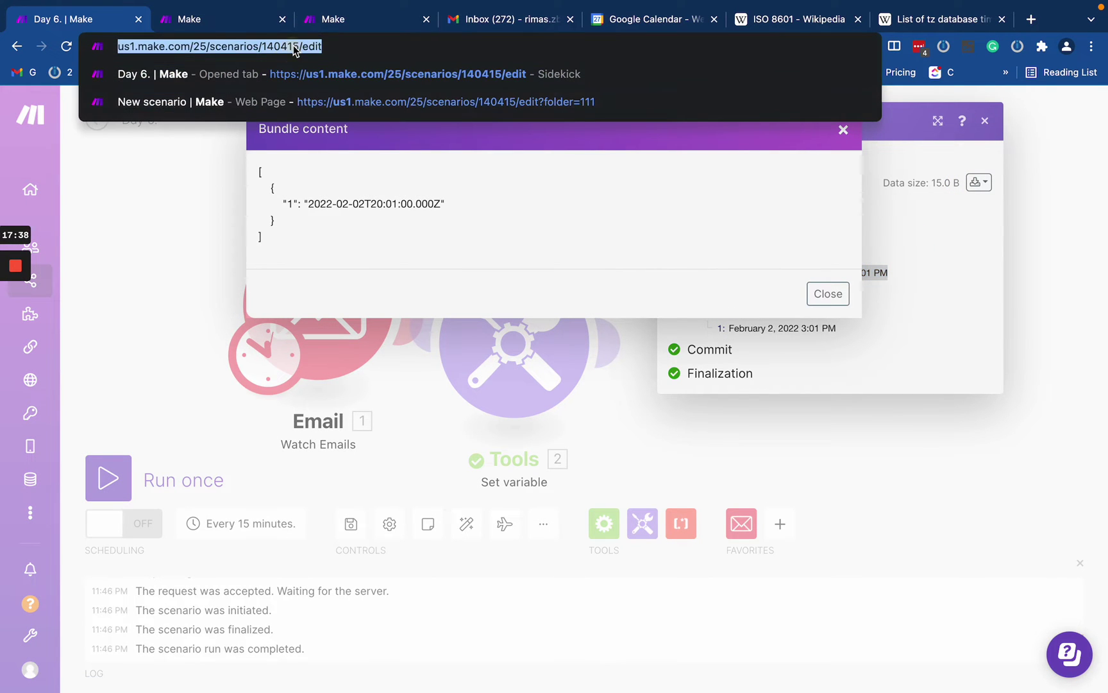
text(12)
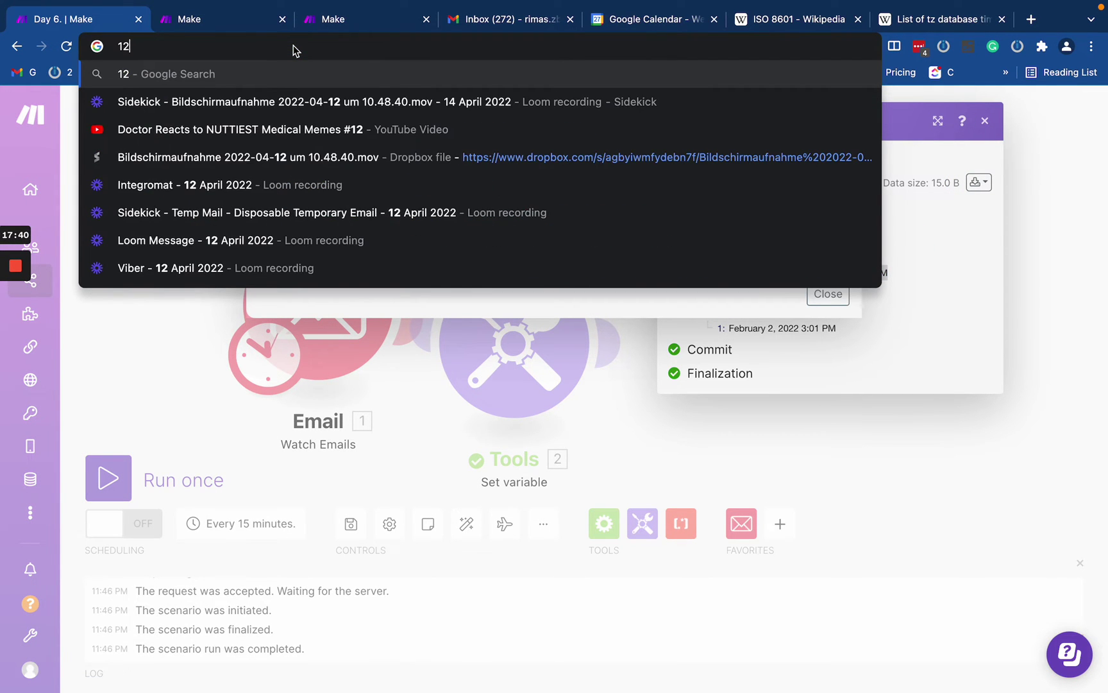
text(:01)
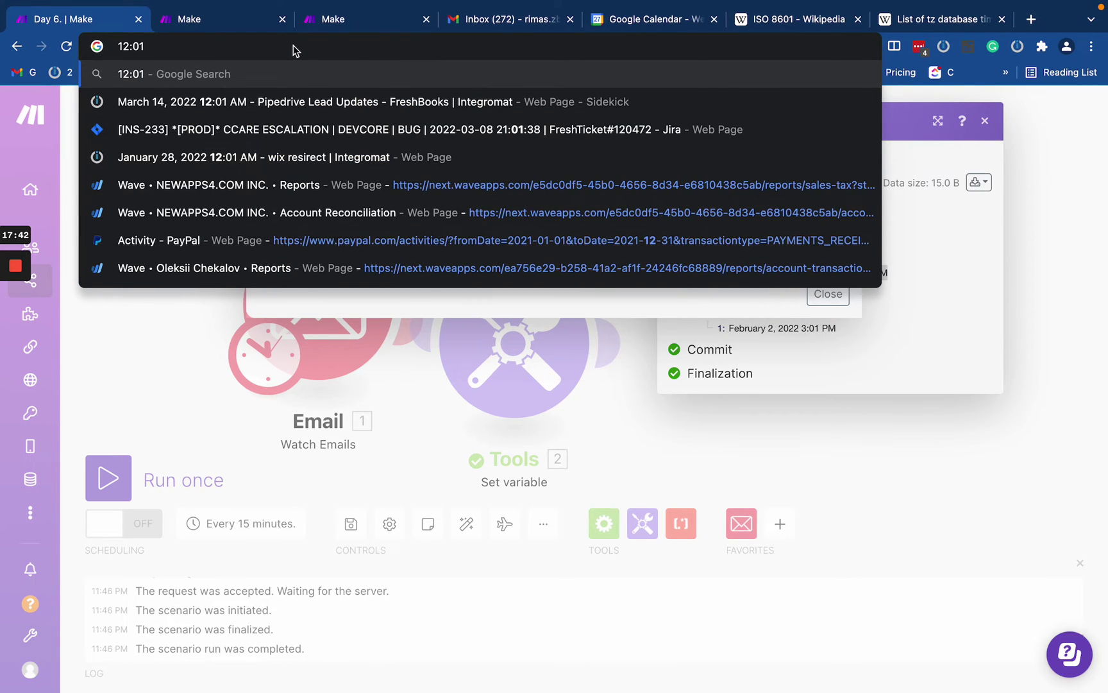
text( +8)
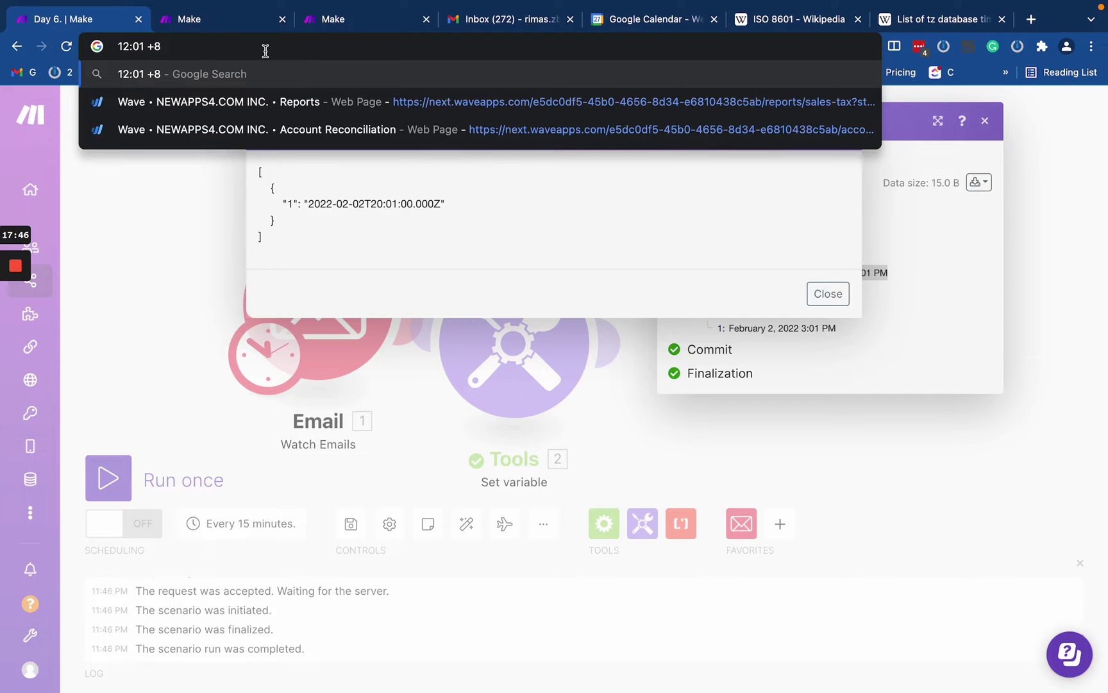
click(113, 51)
text(20)
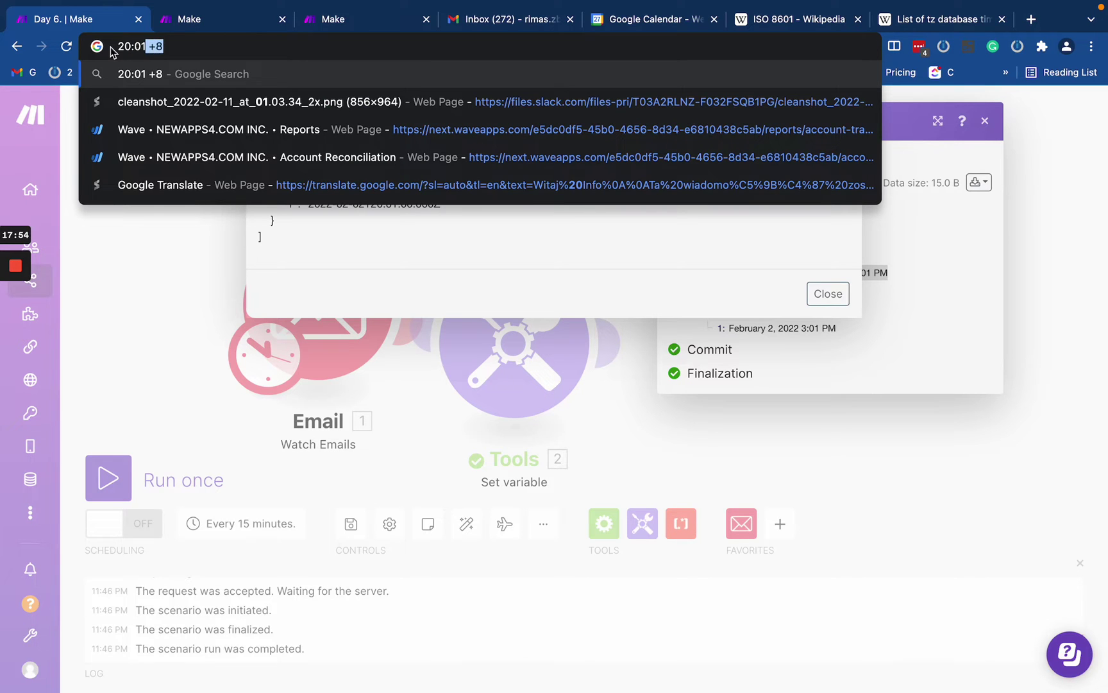
key(BackSpace)
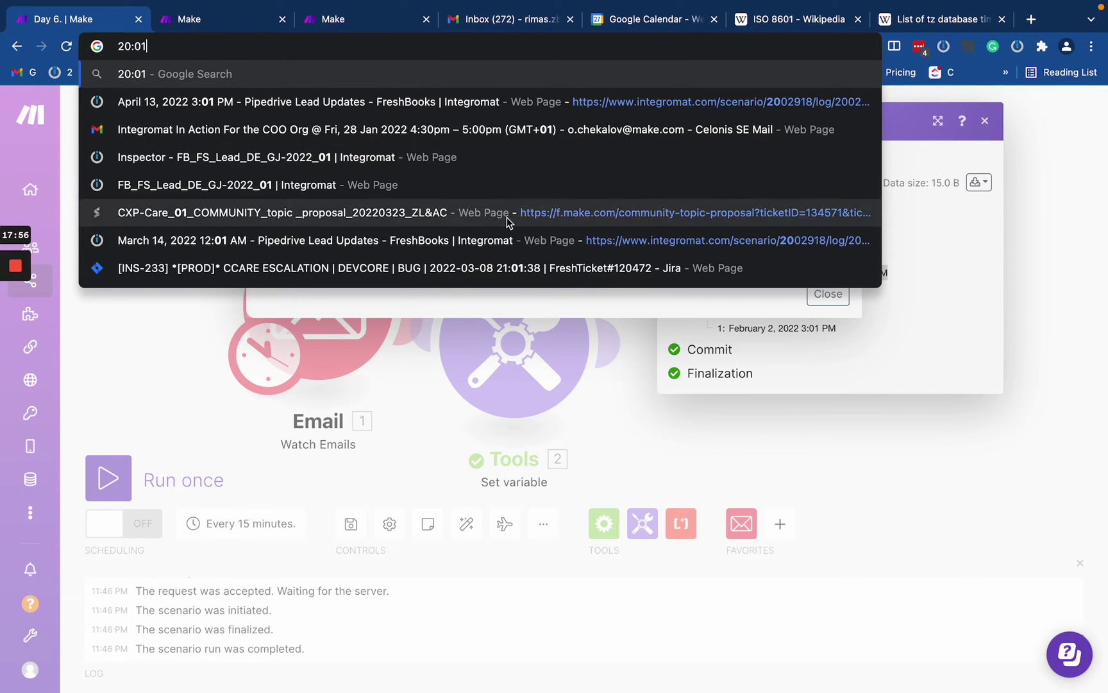
Step: Examine the Web time zone in the time zone options against the scratch time 20:01, and highlight the Web section's heading and description
click(237, 22)
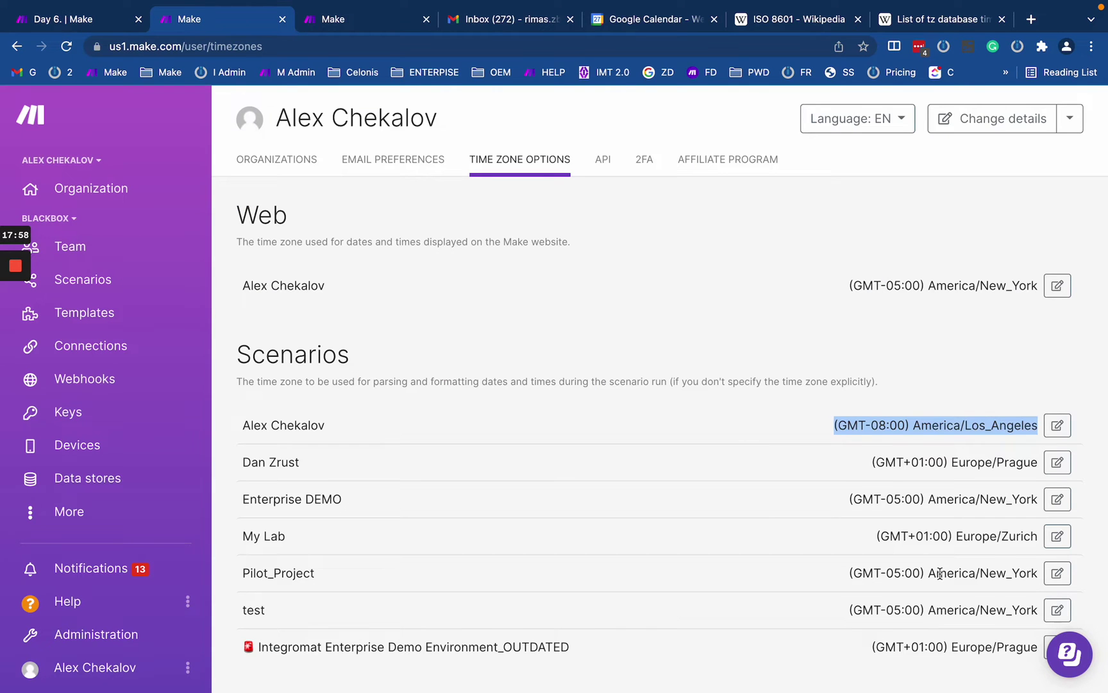
click(937, 487)
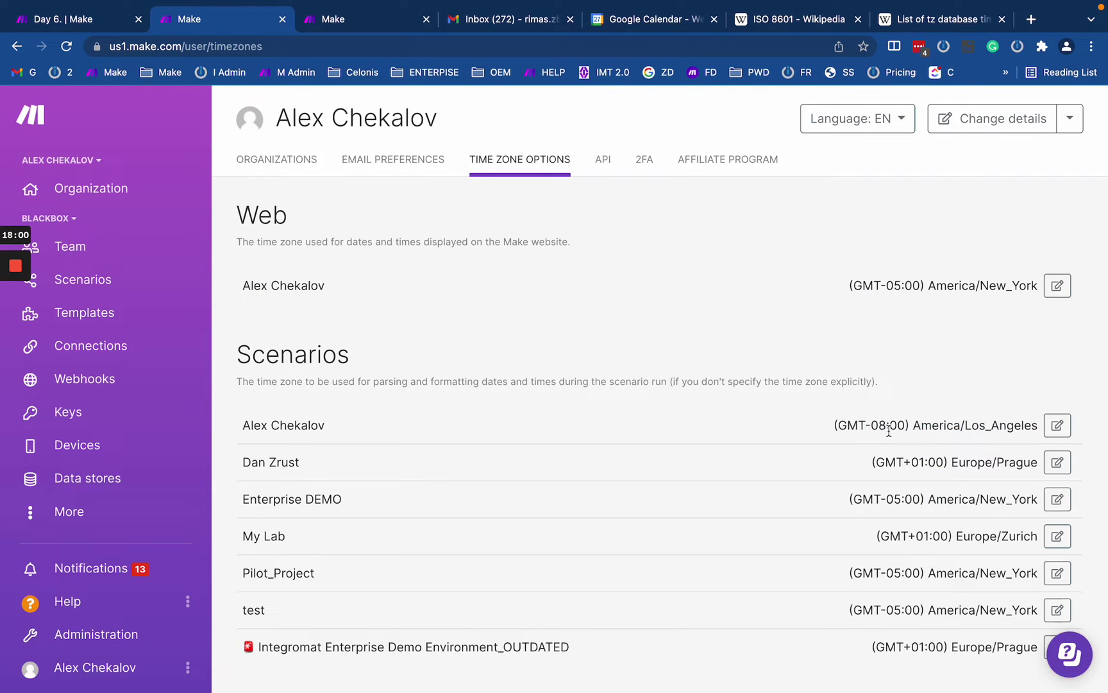
drag(852, 280, 1031, 299)
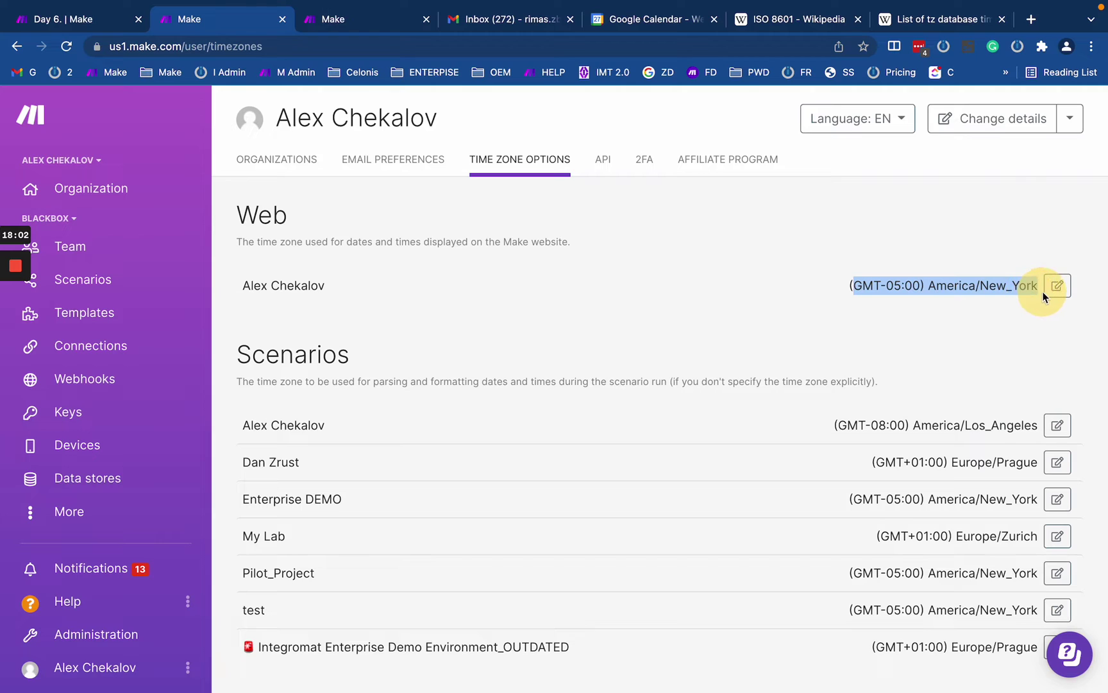
click(107, 23)
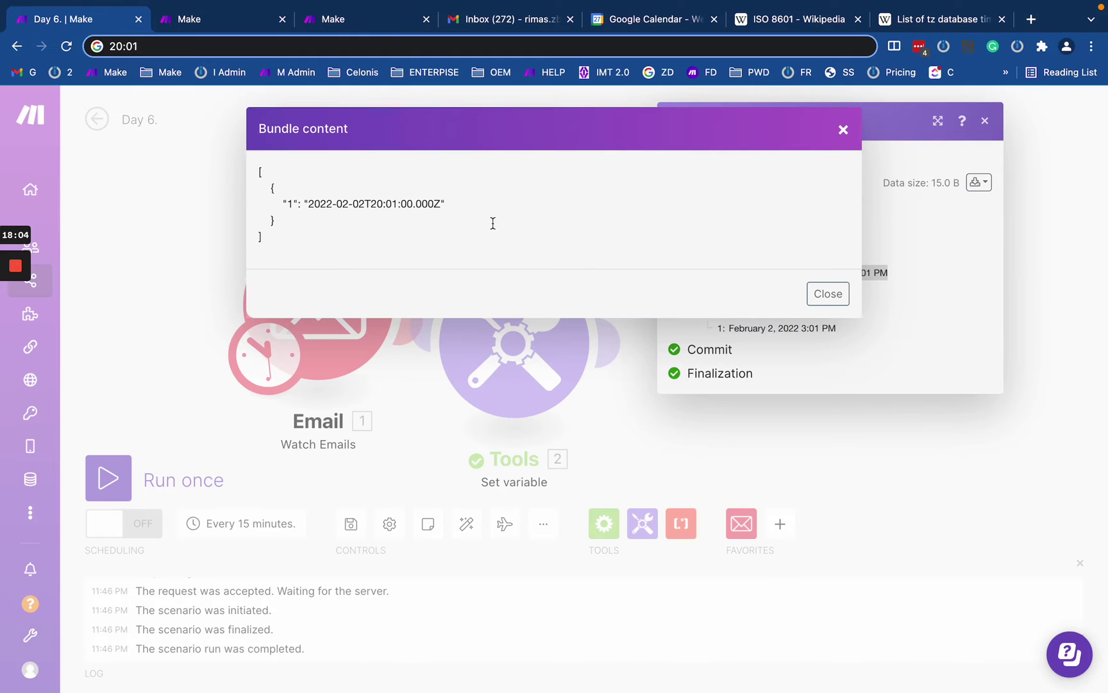
click(135, 46)
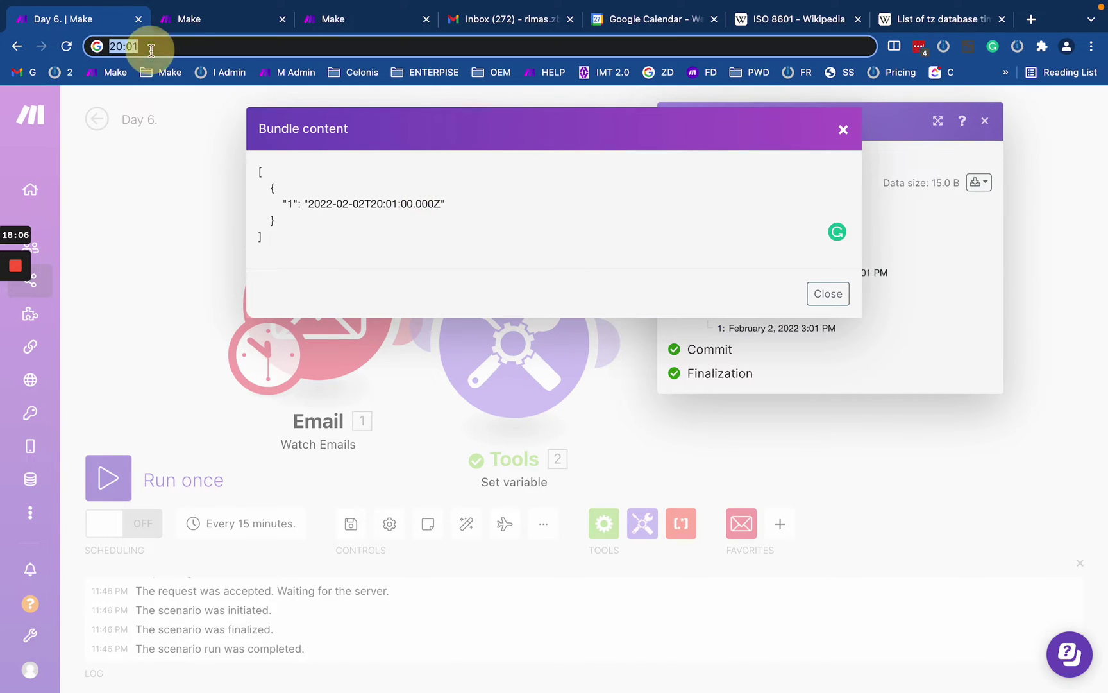
click(208, 23)
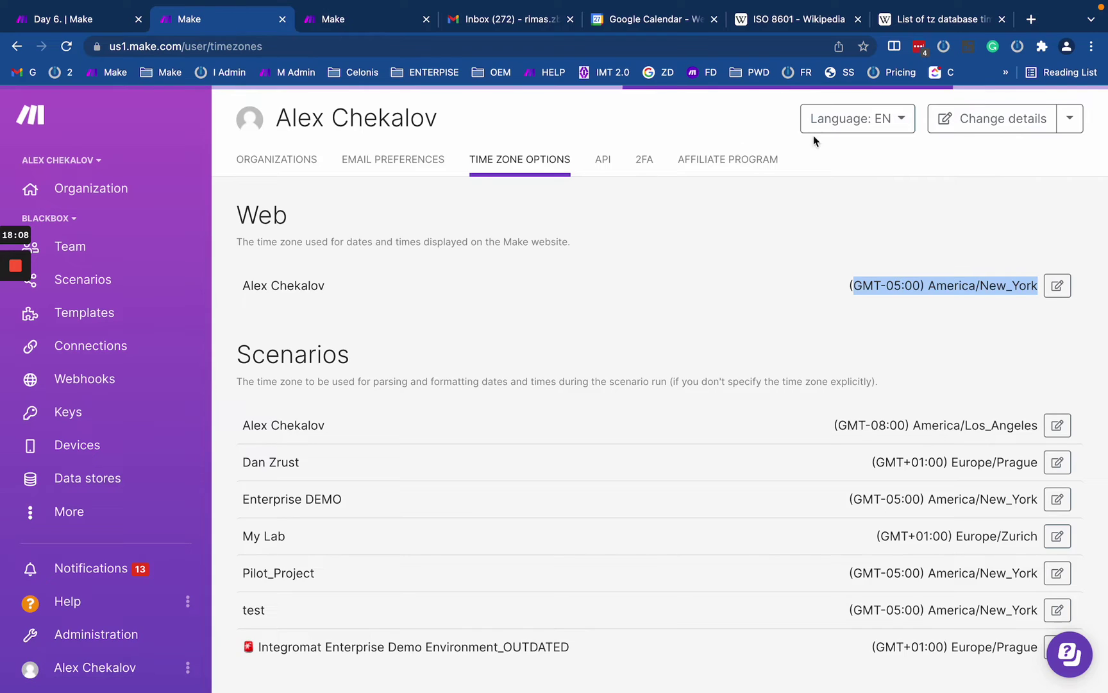
drag(225, 203, 398, 291)
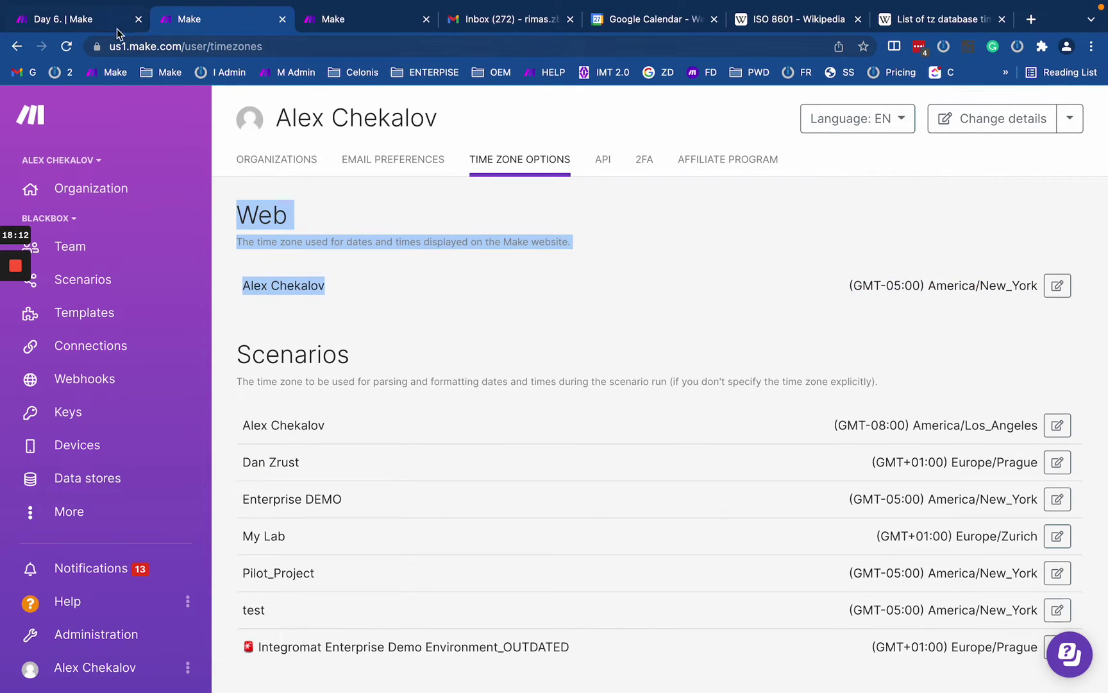
Step: Highlight the time part of the raw date in the bundle content and compare it with the Web time zone's GMT offset
click(106, 21)
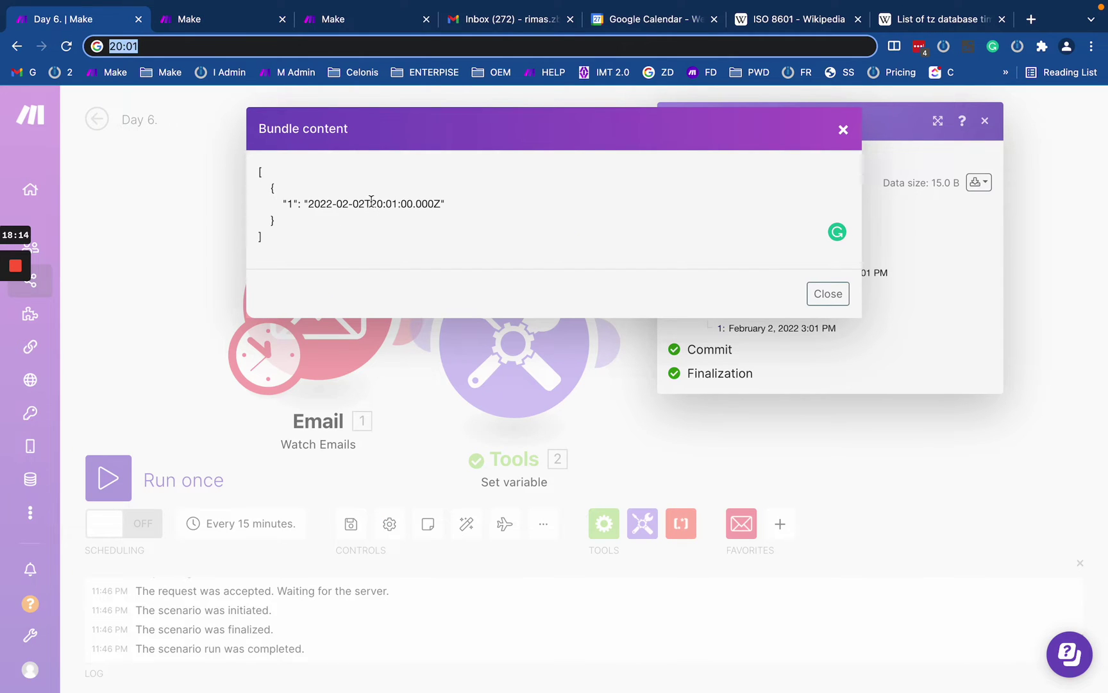
drag(371, 201, 453, 206)
click(395, 207)
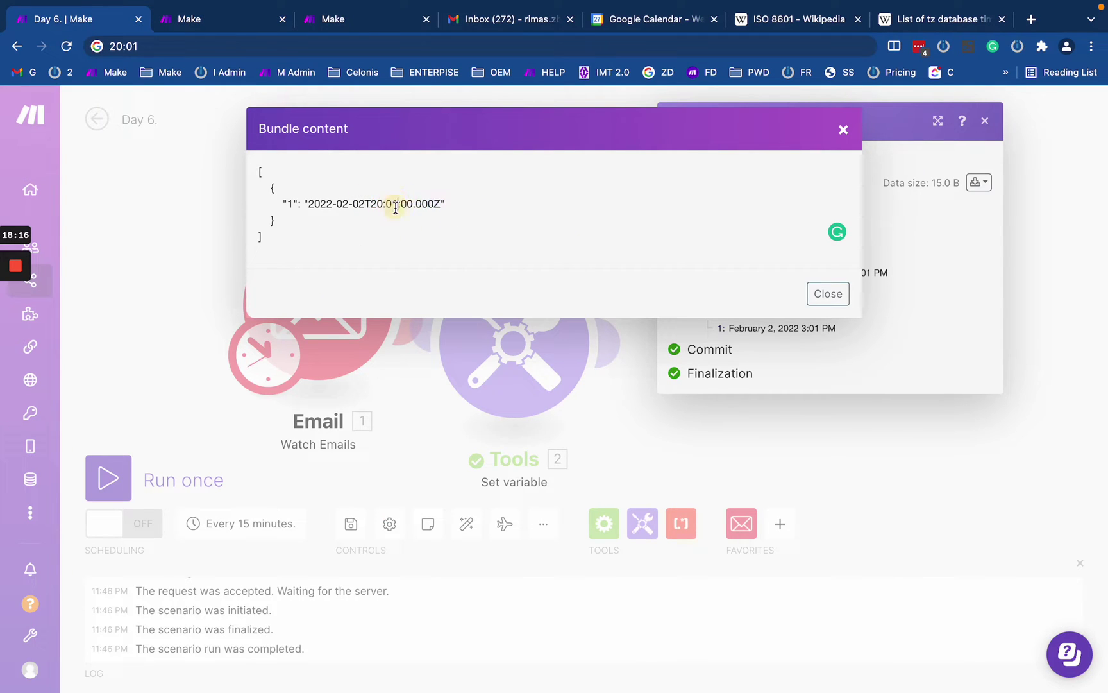
drag(372, 201, 443, 204)
click(186, 19)
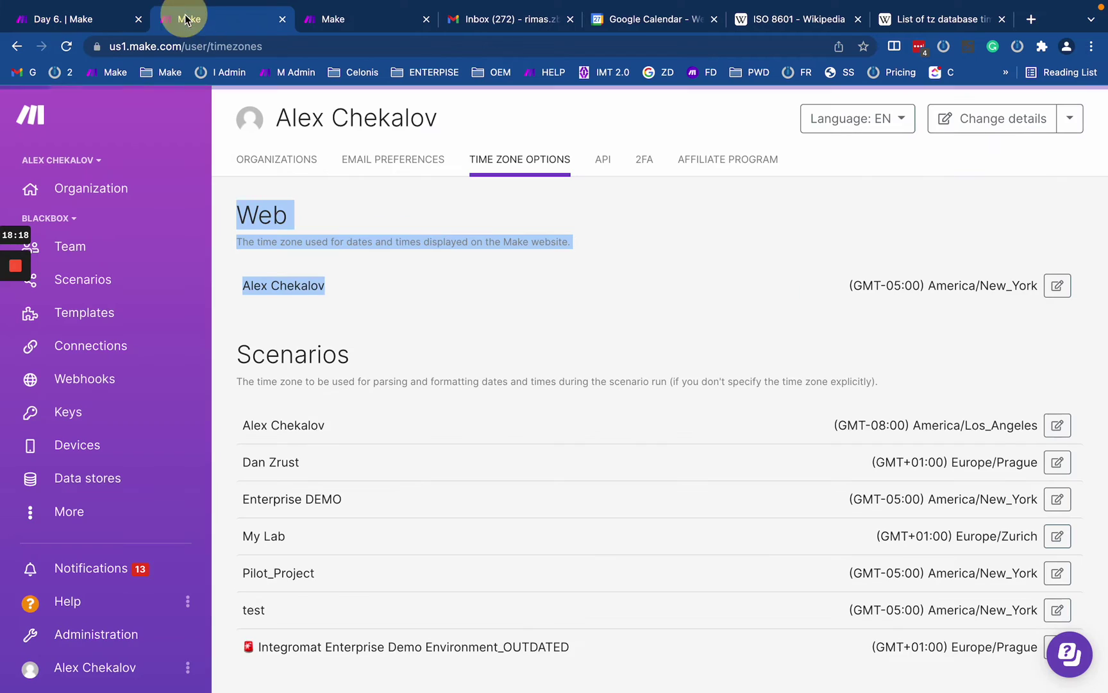
drag(864, 286, 912, 285)
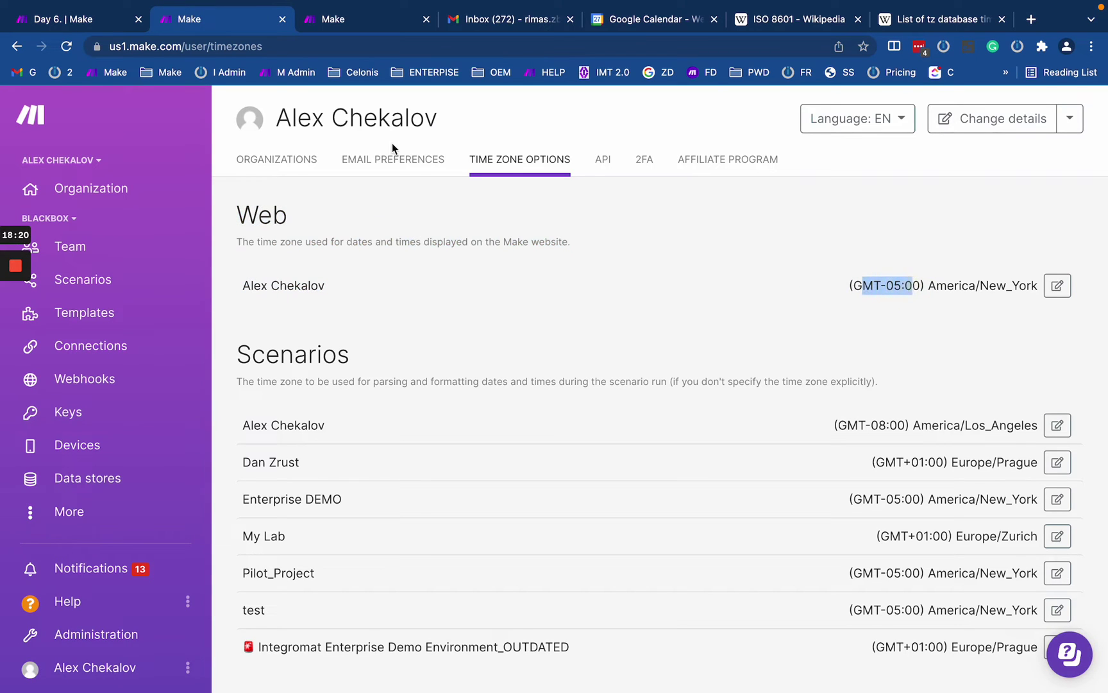
Step: Return to the Day 6. scenario and replace the scratch time in the browser's address field with "15:01 3pm"
click(107, 18)
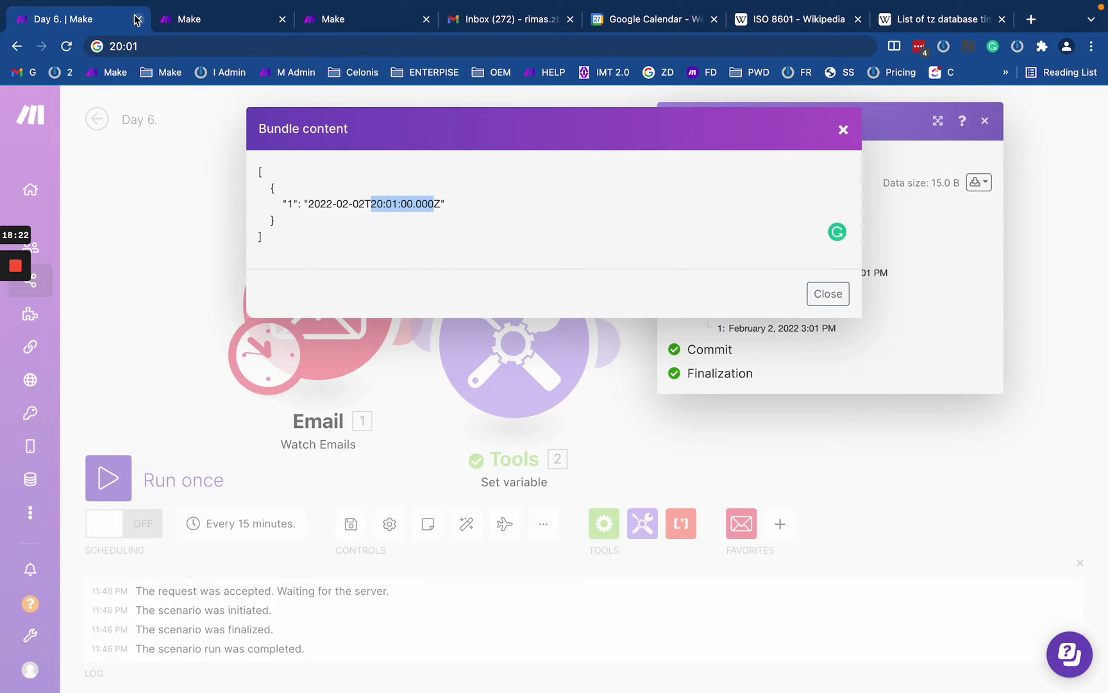
click(129, 46)
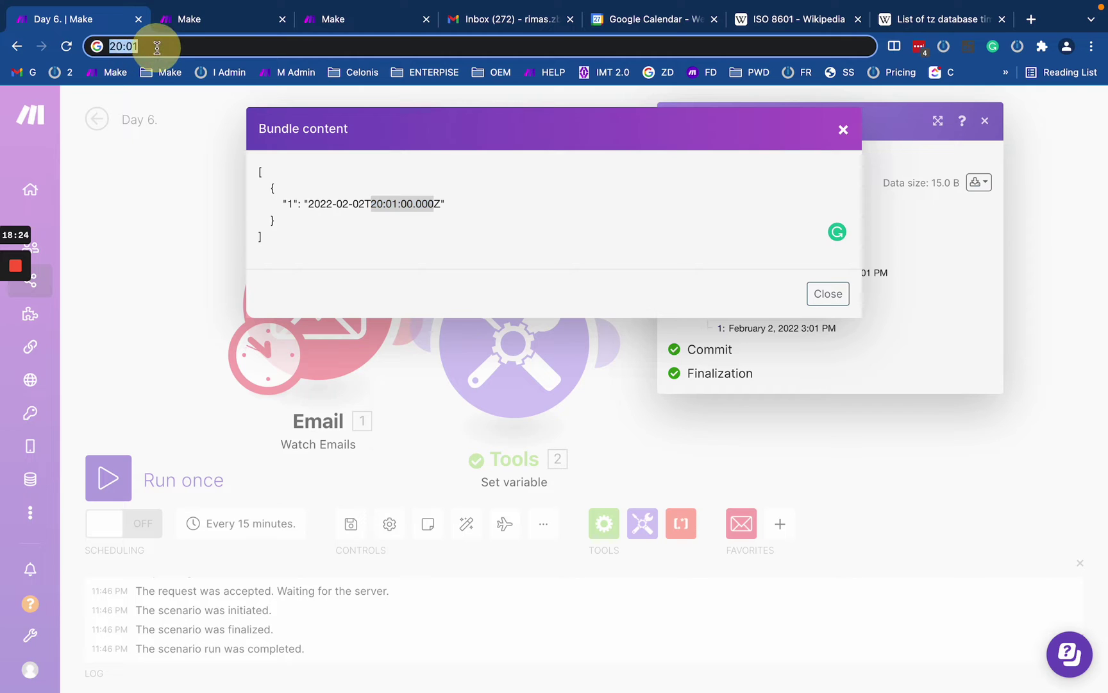
text(15-)
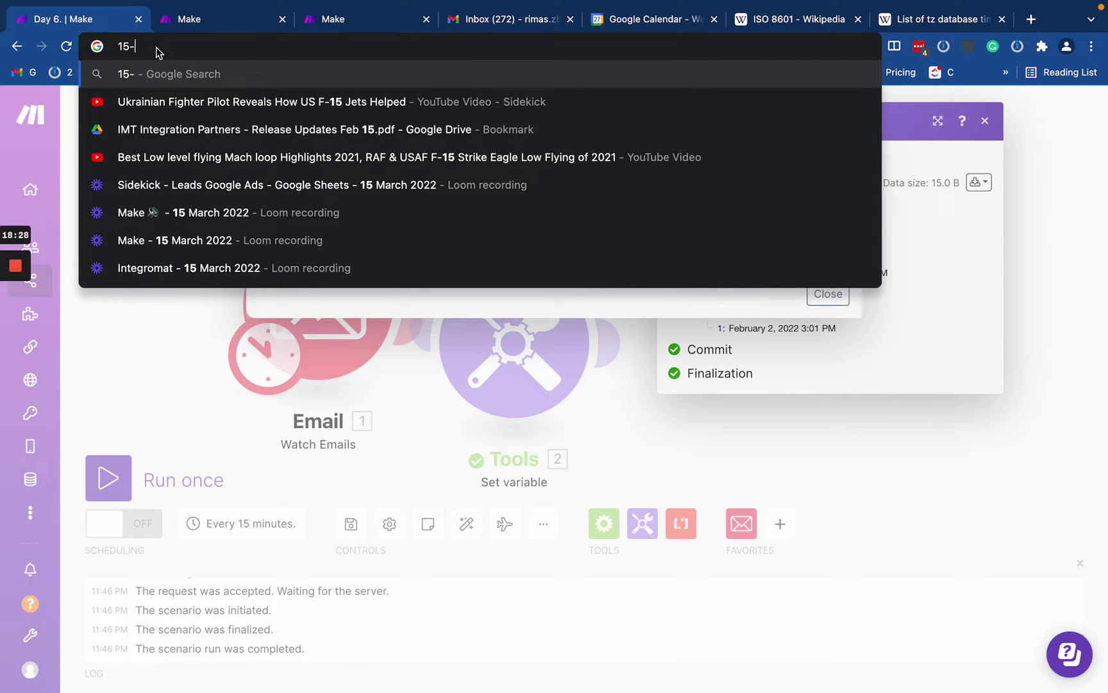
key(BackSpace)
text(:01 )
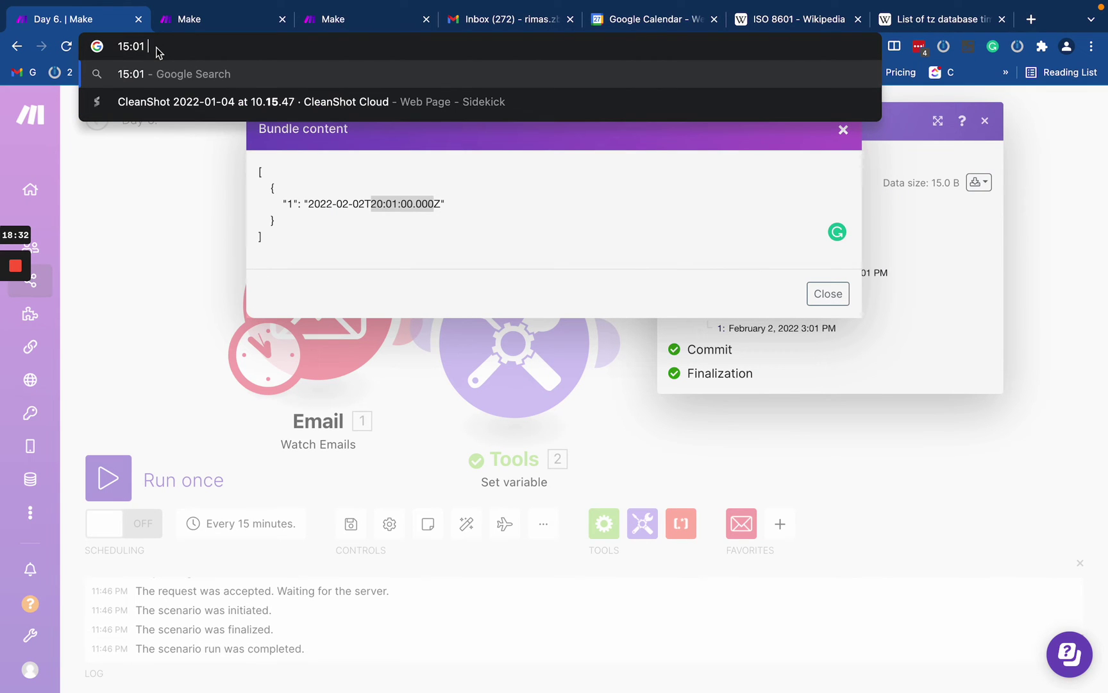
text(3pm)
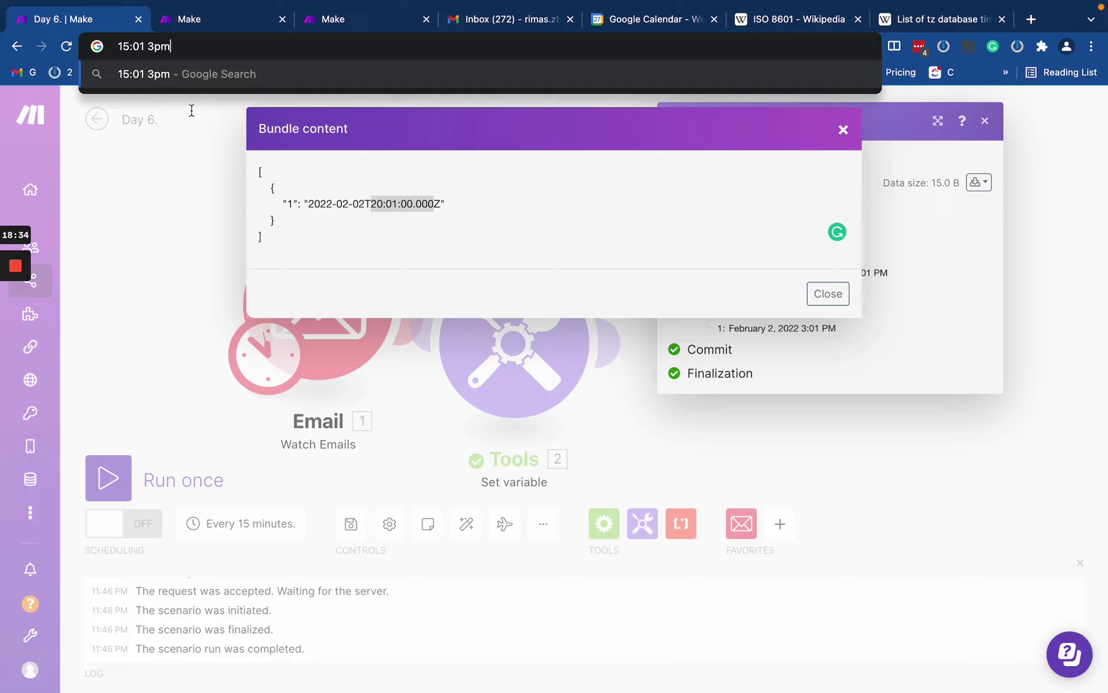
Step: Edit the scratch note in the address field to read "15:01= 3:01pm"
click(144, 47)
text(+)
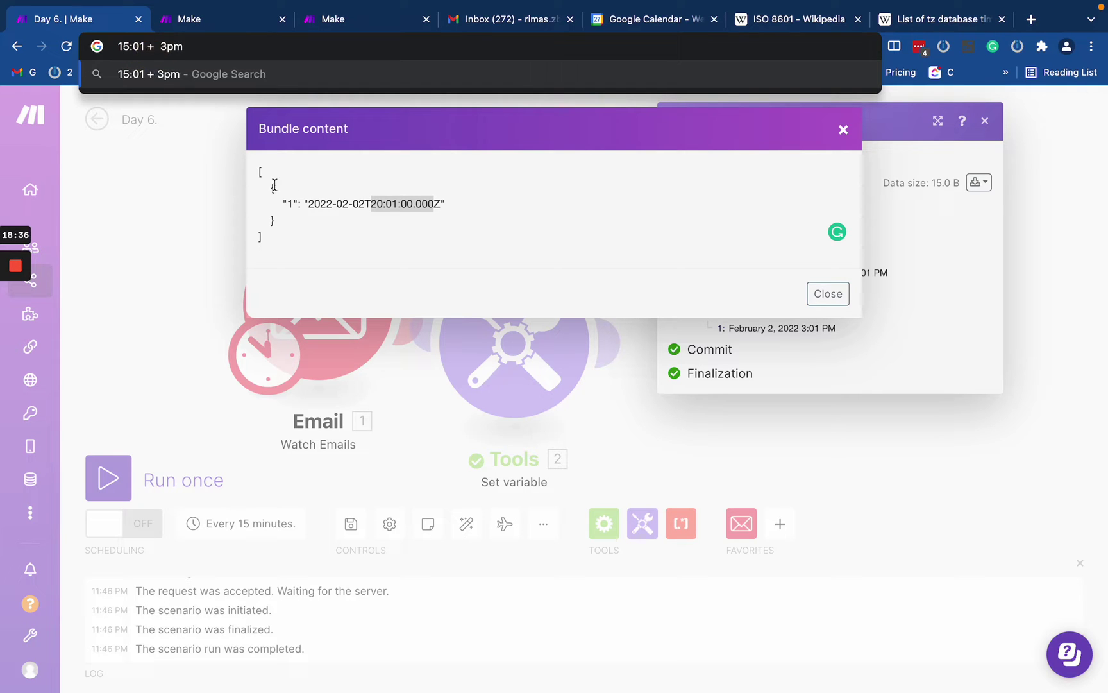
key(BackSpace)
key(BackSpace)
key(Left)
text(=)
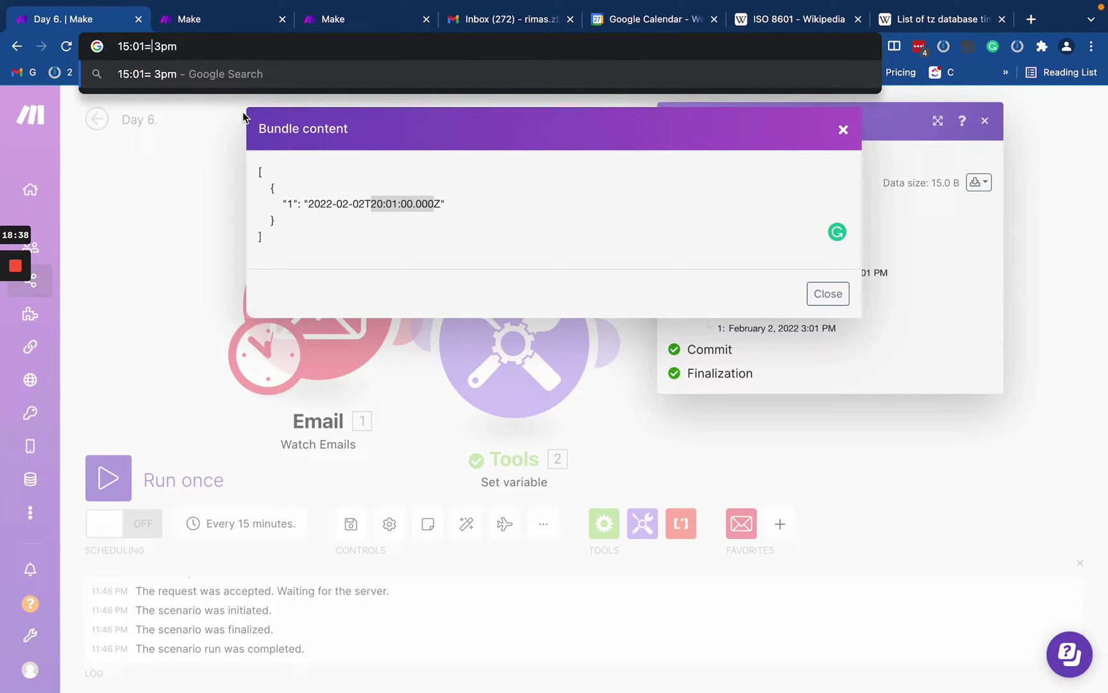
key(Right)
text(0)
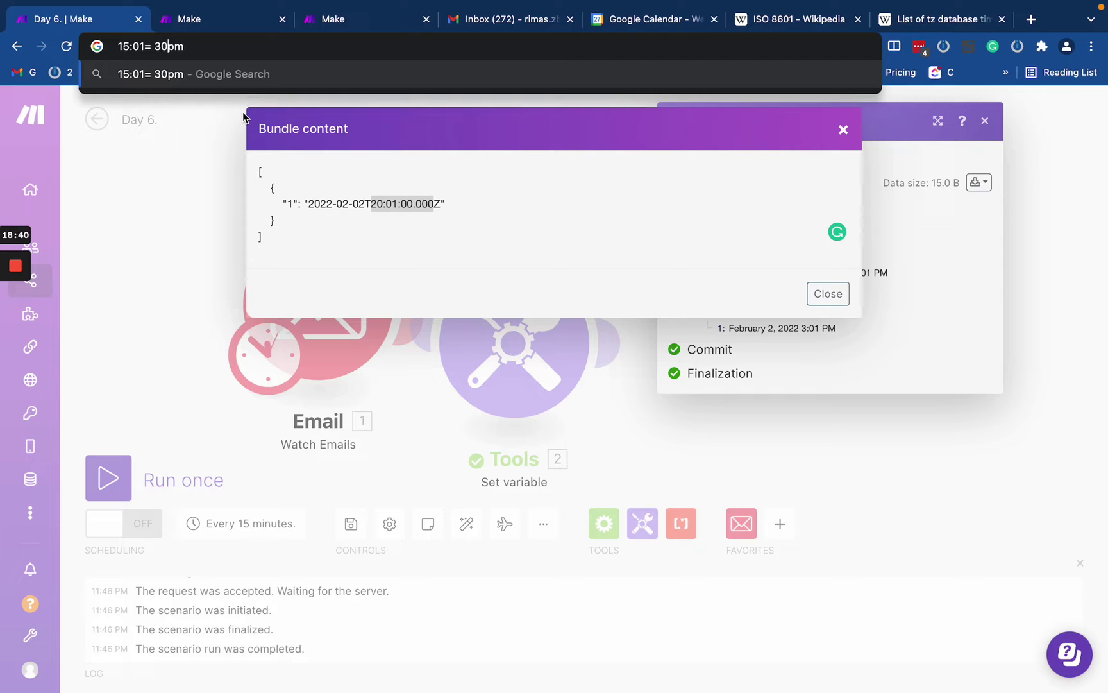
key(BackSpace)
text(:01)
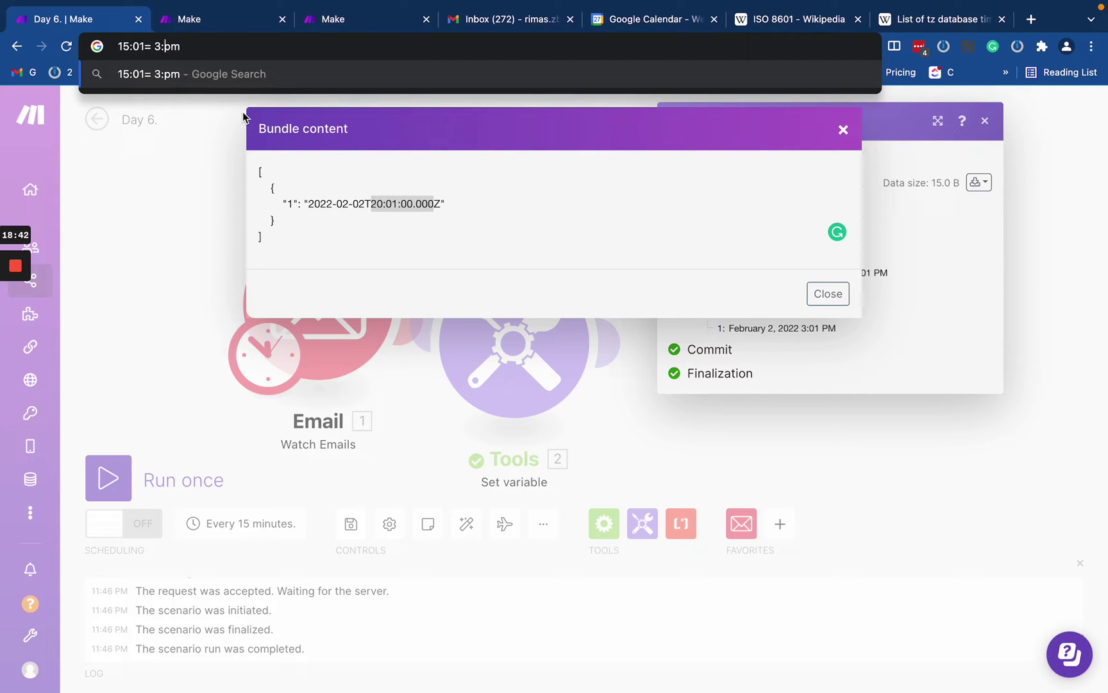
Step: Close the bundle content, highlight the Variable value date in Operation 1's input and compare it with the Web time zone
click(715, 344)
drag(809, 272, 948, 272)
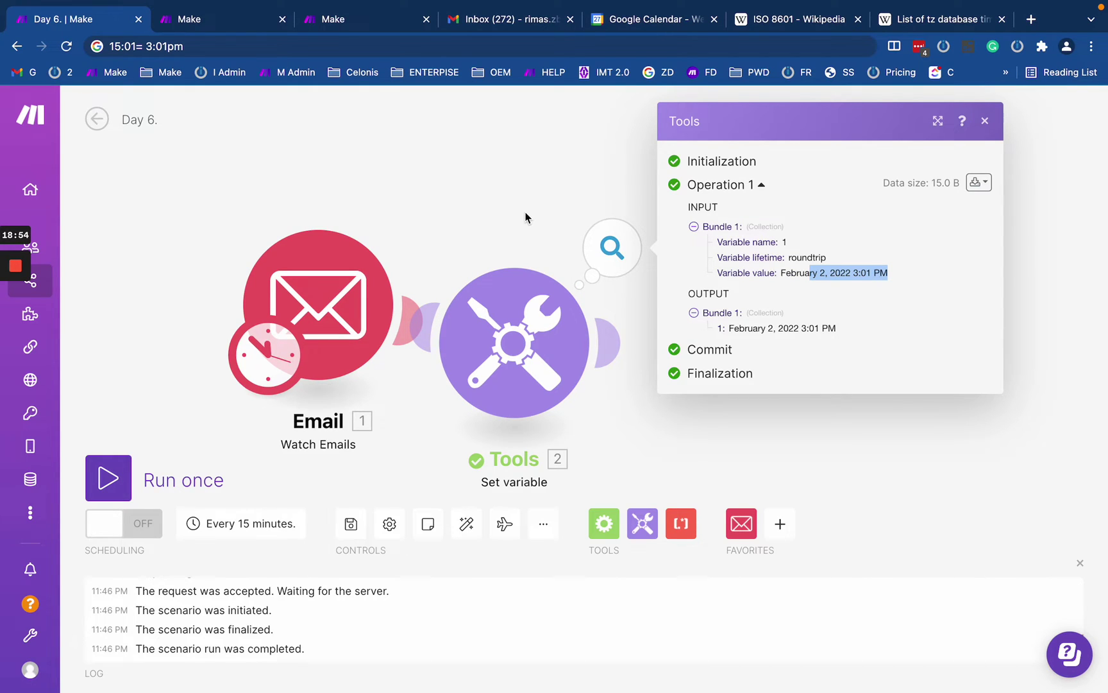
click(213, 23)
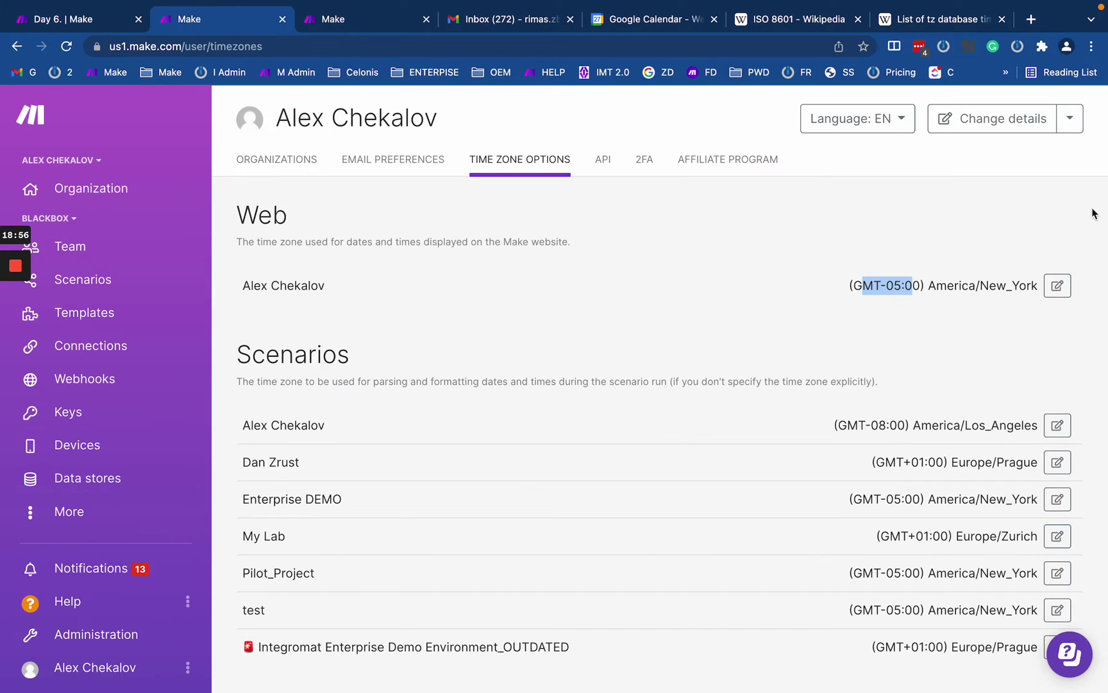
click(856, 336)
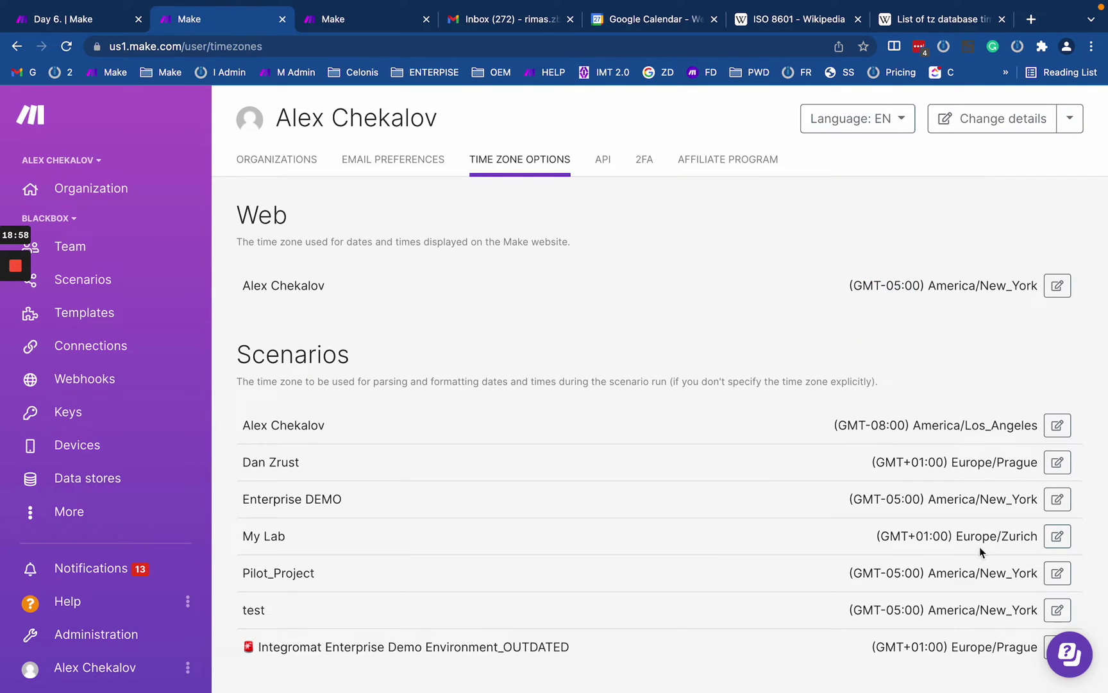
drag(845, 285, 1007, 302)
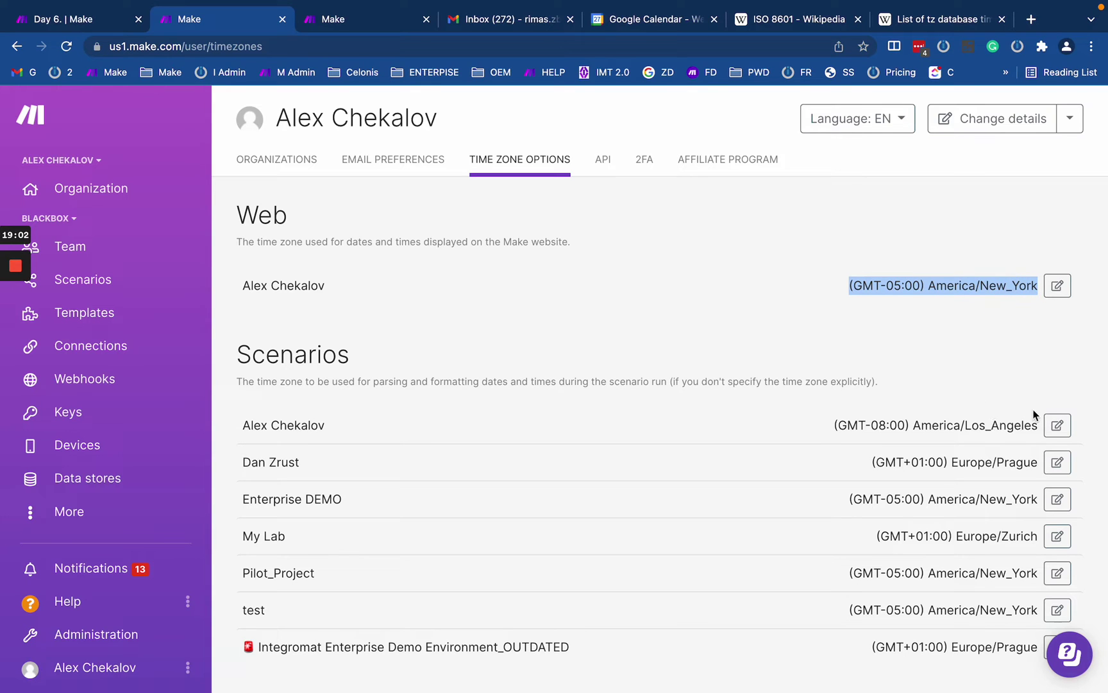
click(968, 363)
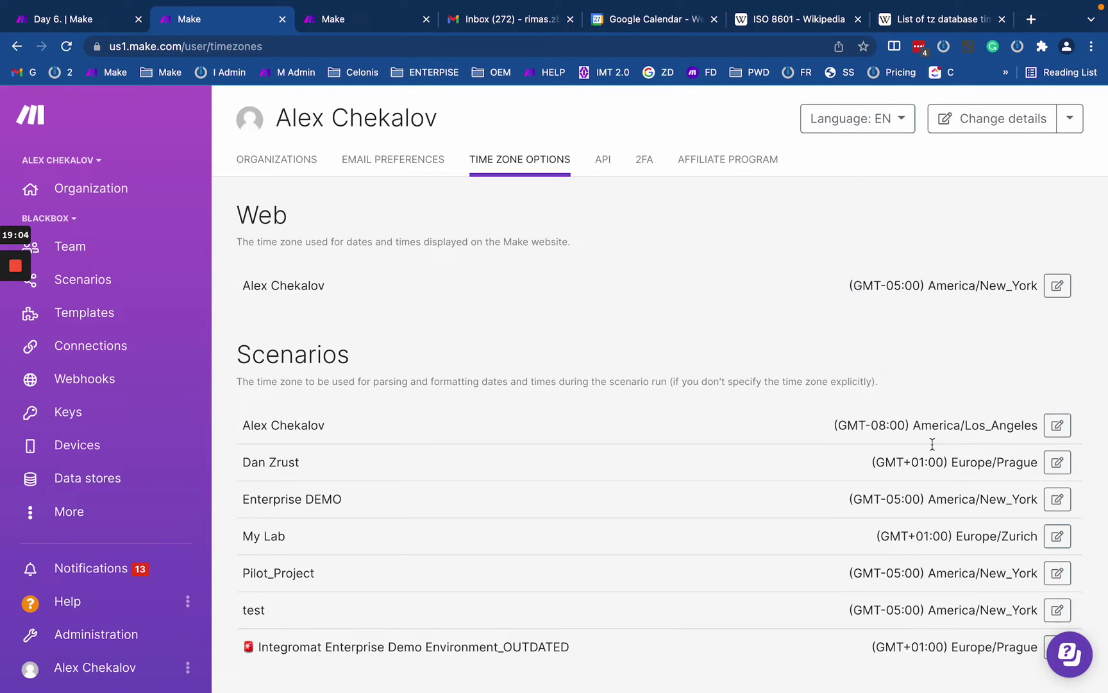
Step: Set the first Scenarios organization's time zone to (GMT-05:00) America/New_York and save the change
click(1057, 425)
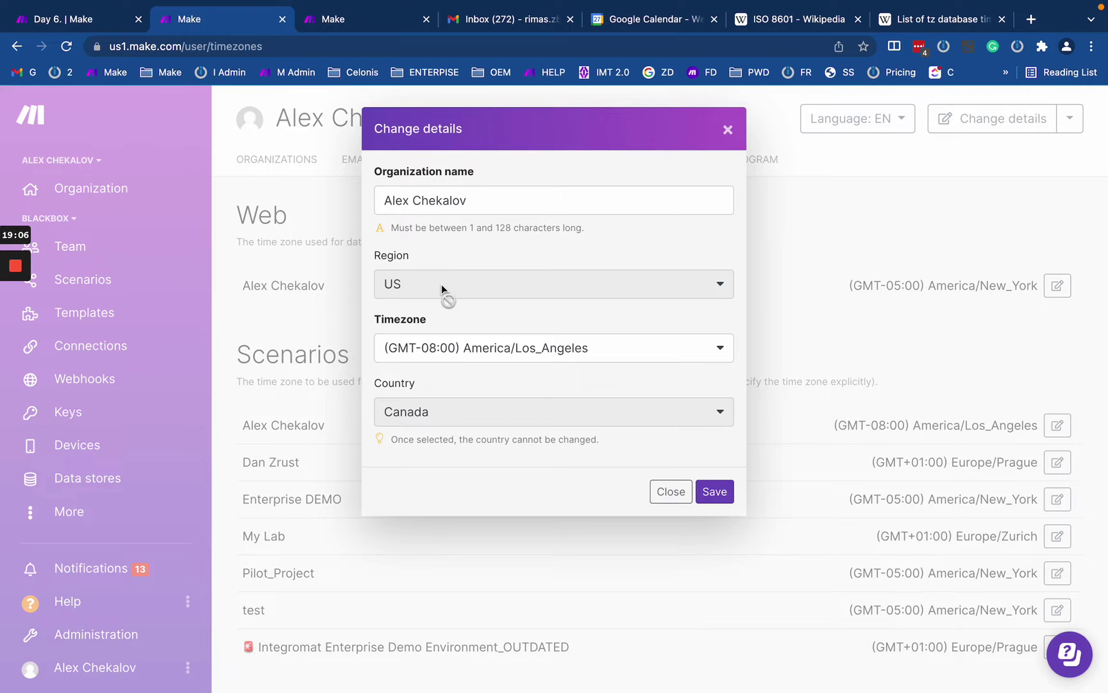
click(458, 348)
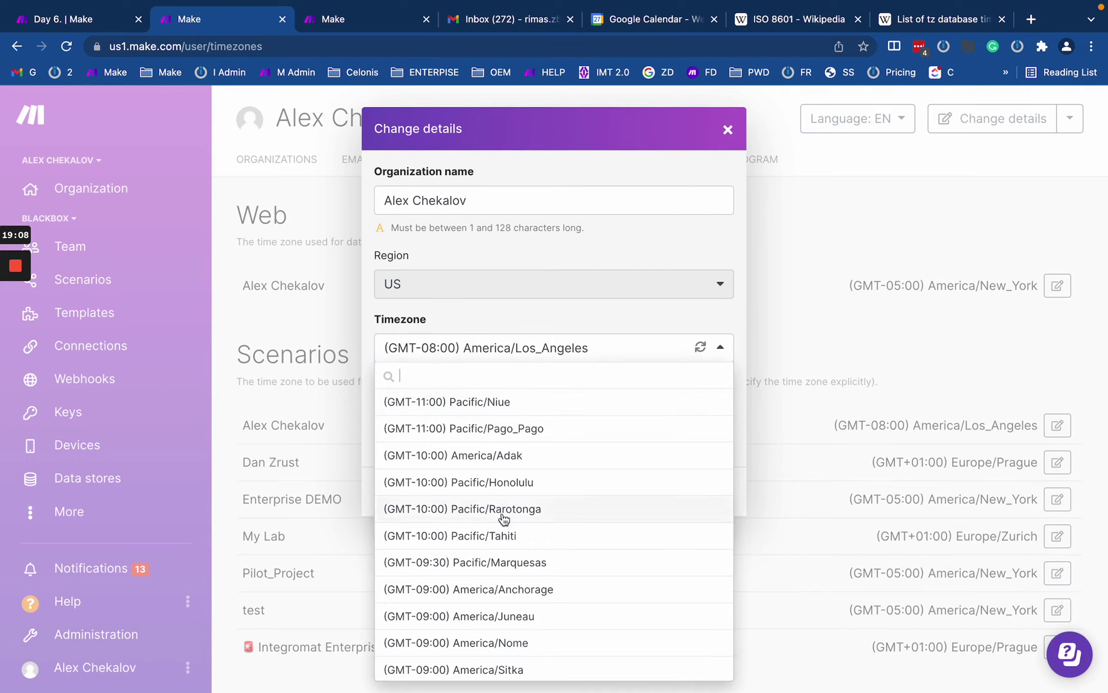
scroll(504, 518, down, 6)
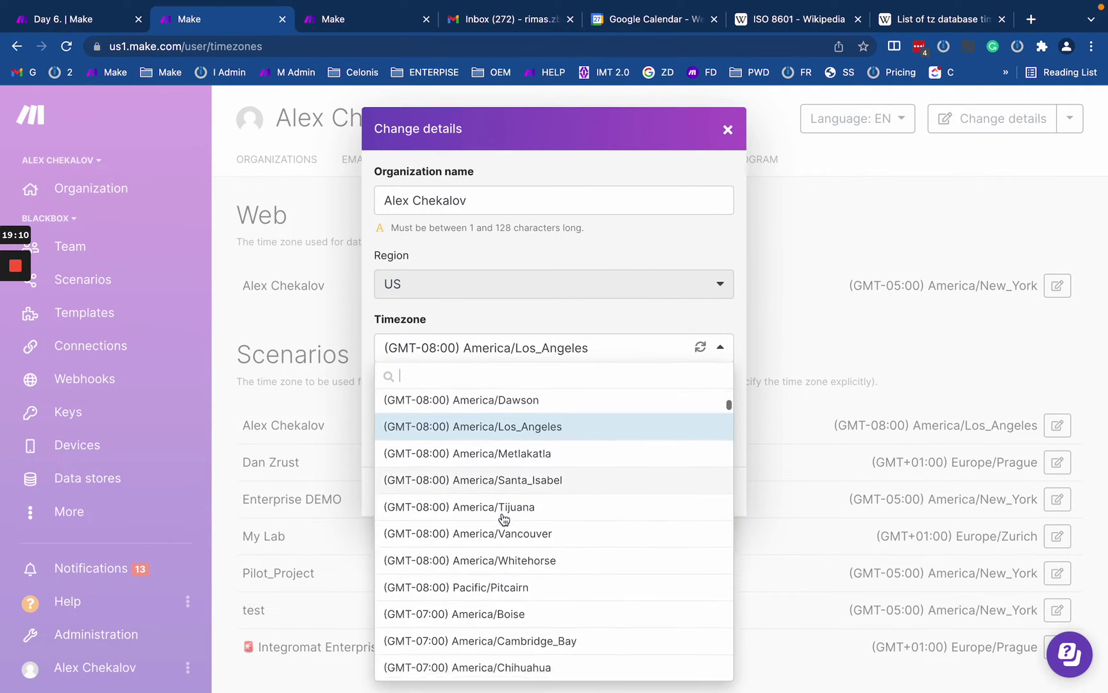
scroll(504, 518, down, 8)
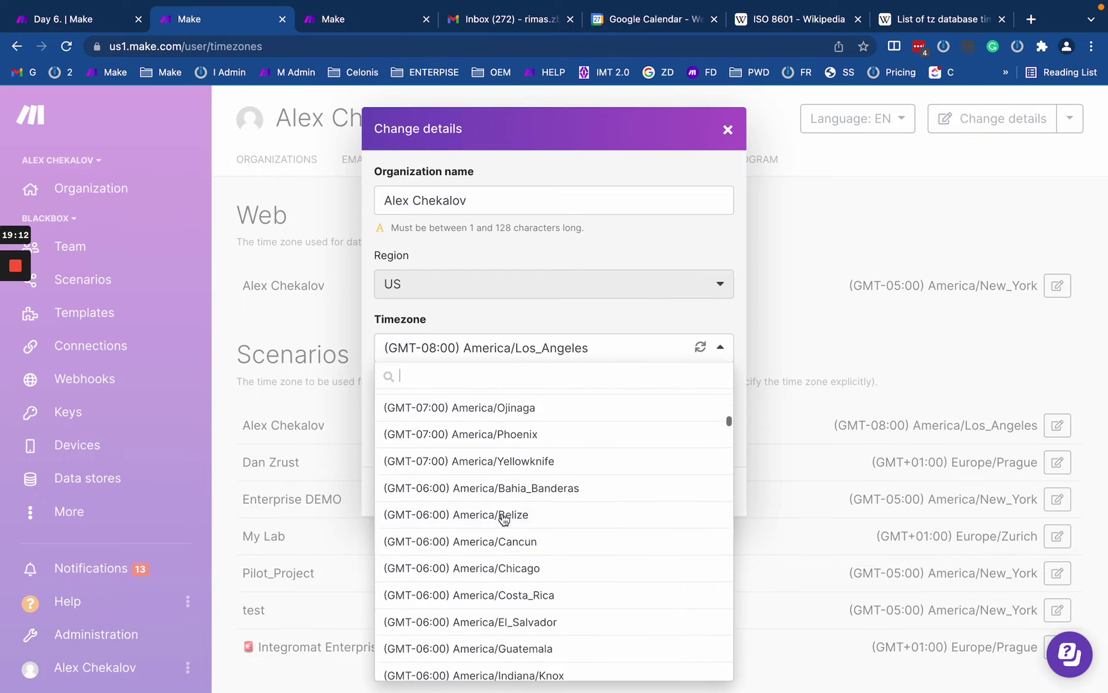
scroll(504, 518, down, 6)
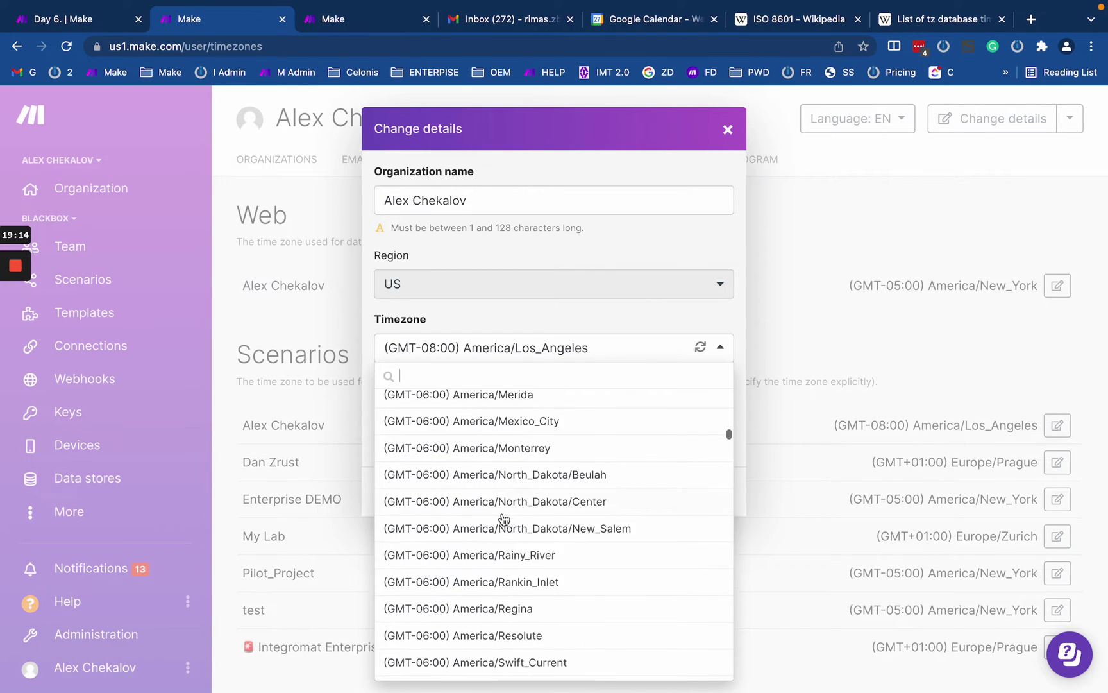
scroll(504, 519, down, 6)
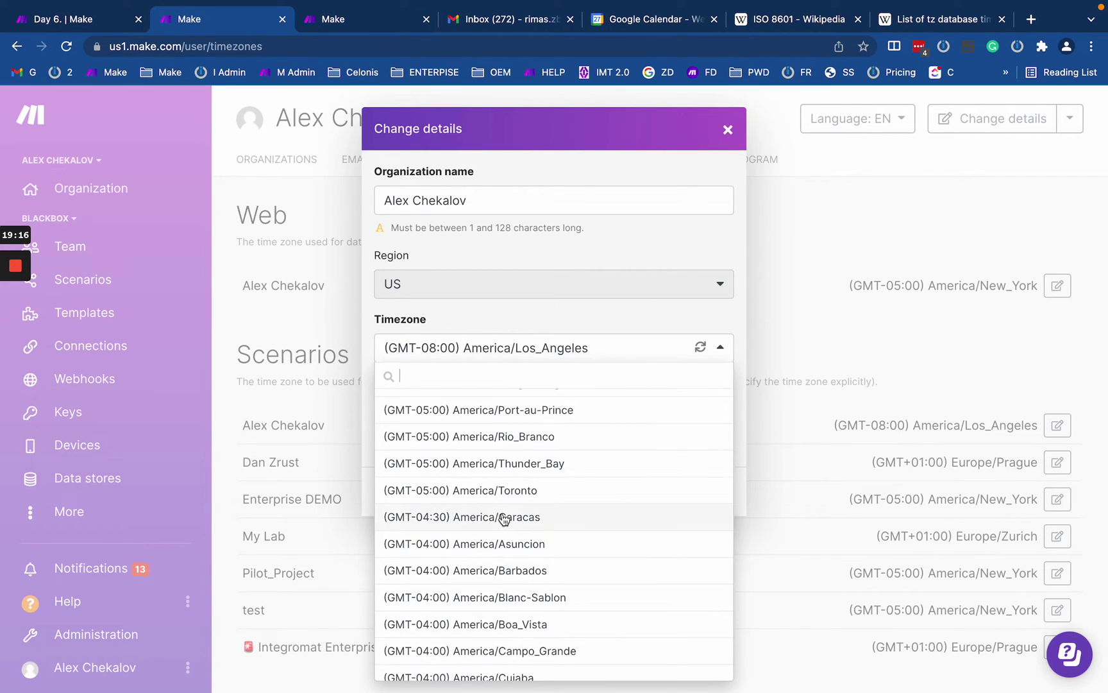
text(new)
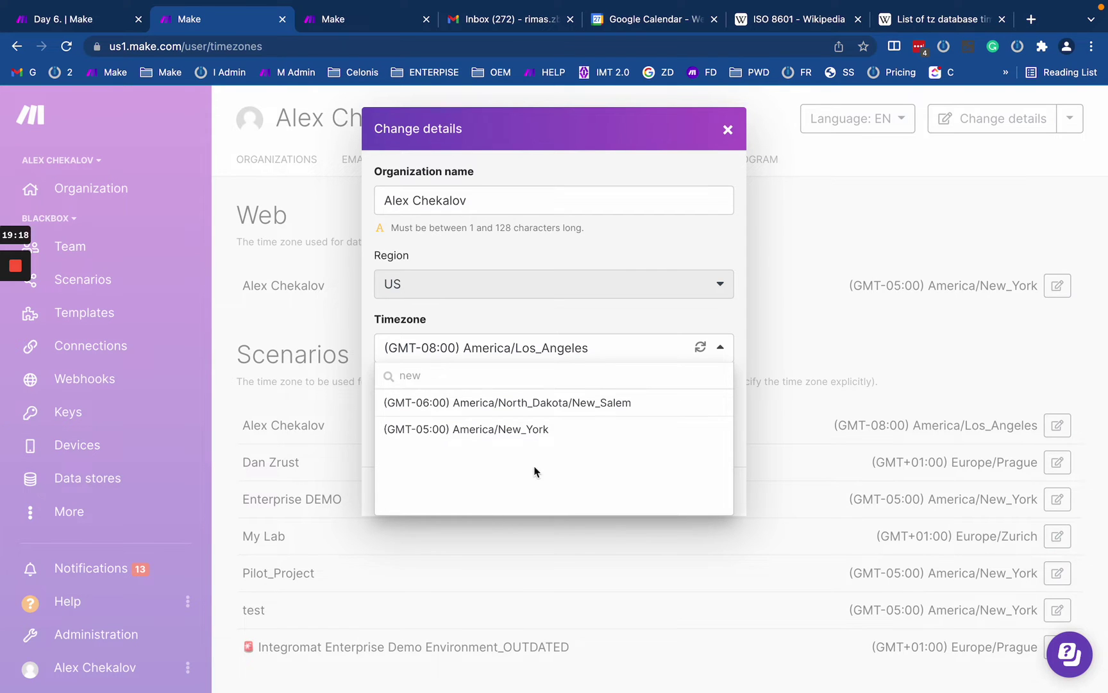
click(523, 433)
click(712, 489)
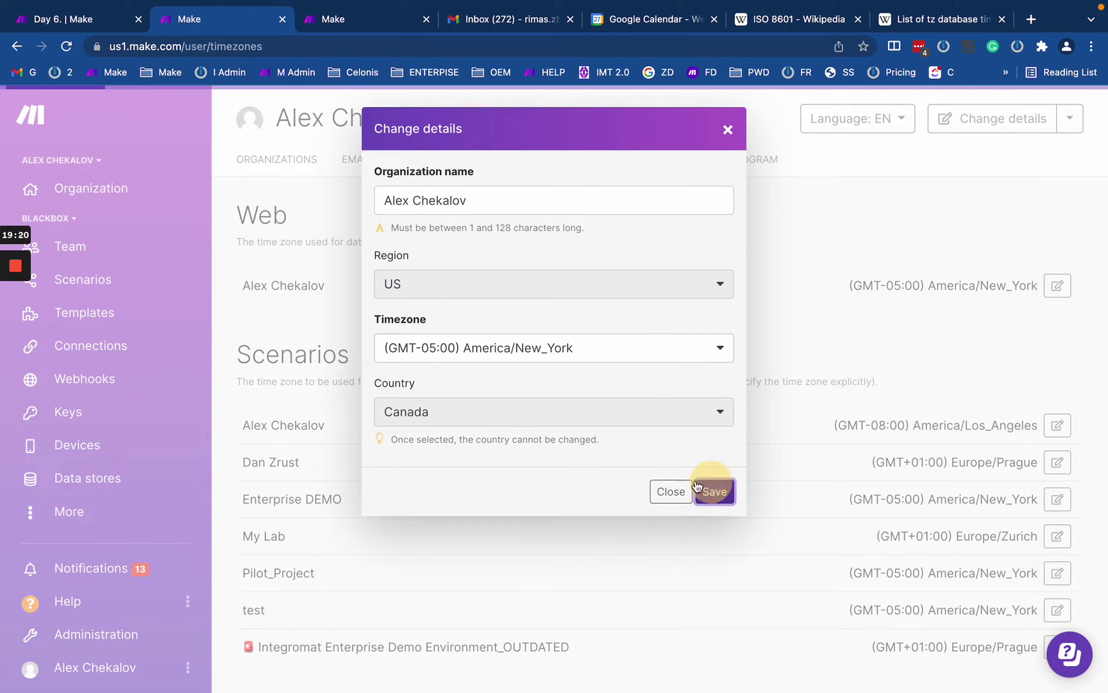
Step: Compare the Web time zone with the first organization's Scenarios time zone by highlighting both
drag(859, 285, 1068, 439)
click(893, 335)
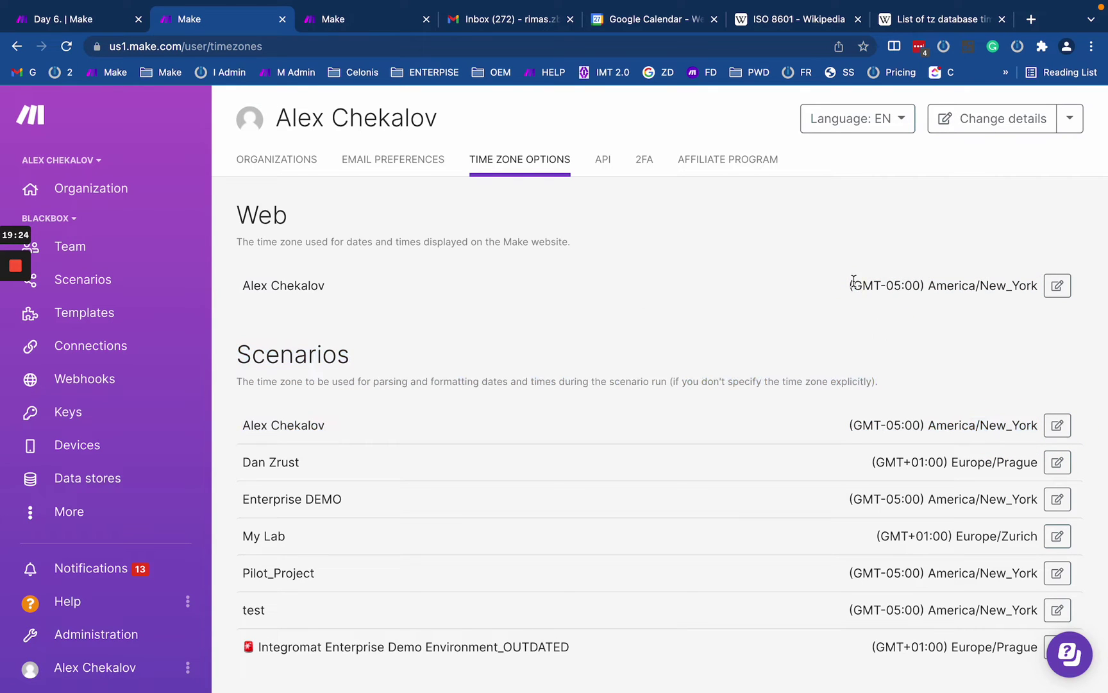
drag(854, 281, 1023, 420)
click(748, 334)
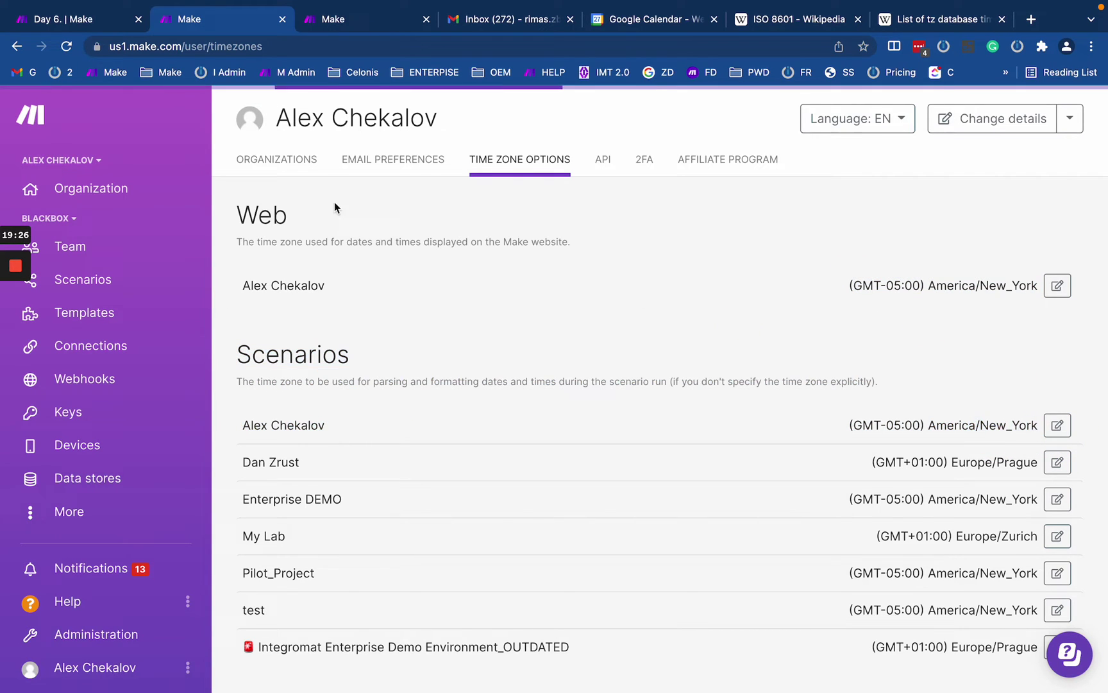
Step: Run only the Tools module in the Day 6. scenario and highlight the time in Operation 1's input Variable value
click(99, 29)
click(398, 404)
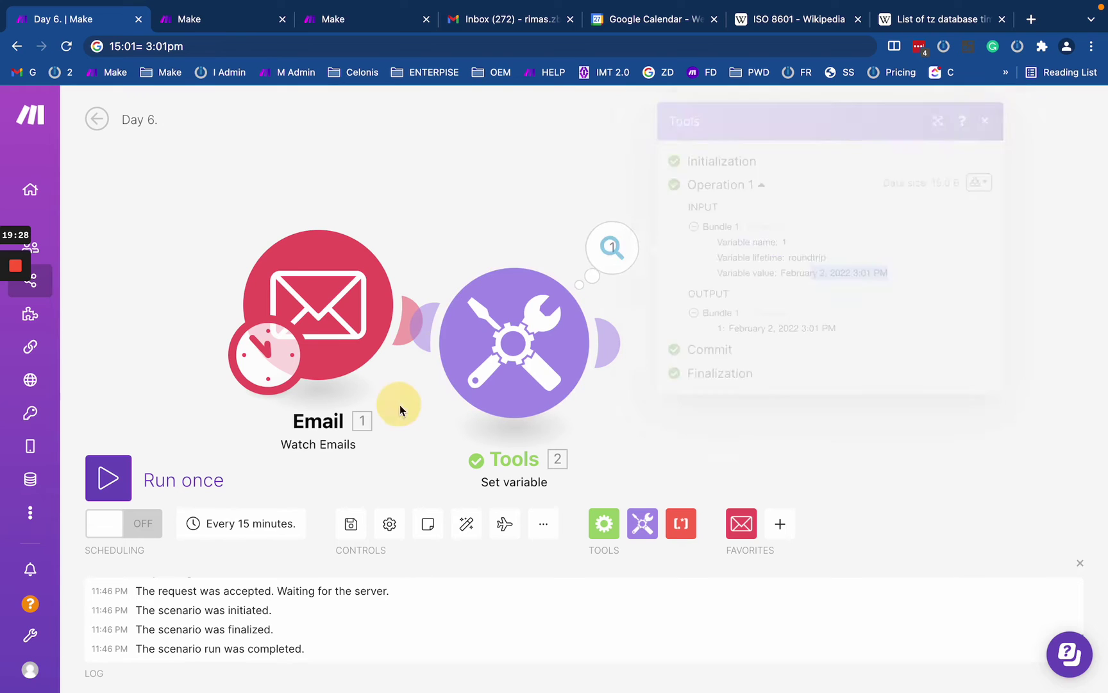
right_click(539, 339)
click(574, 381)
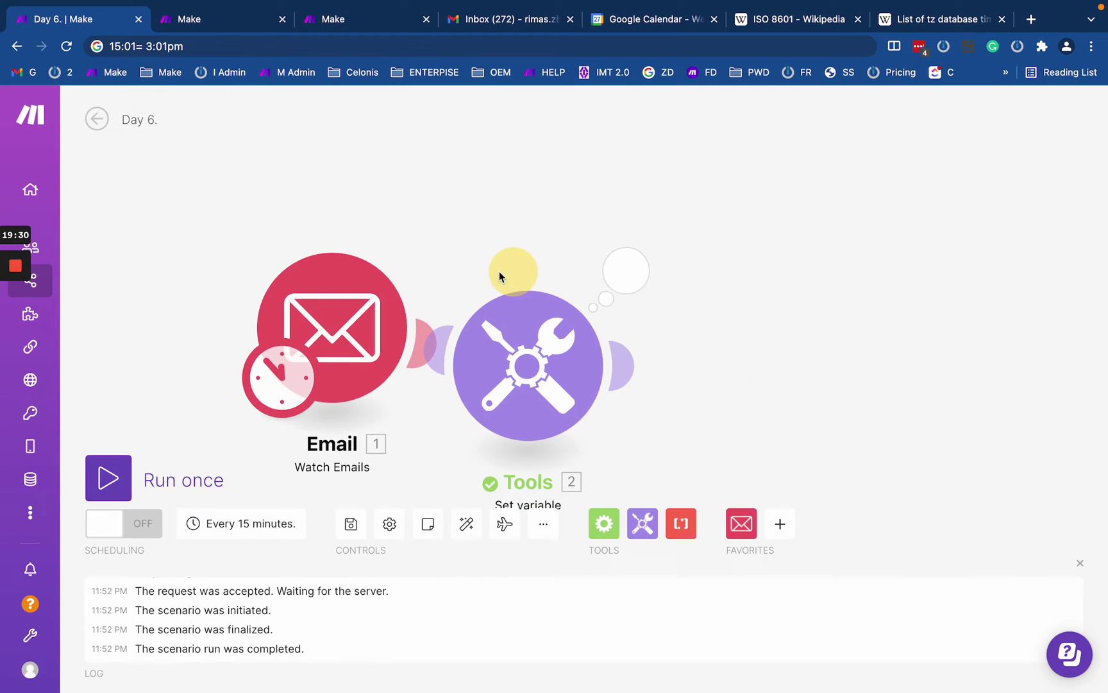
click(626, 271)
double_click(877, 296)
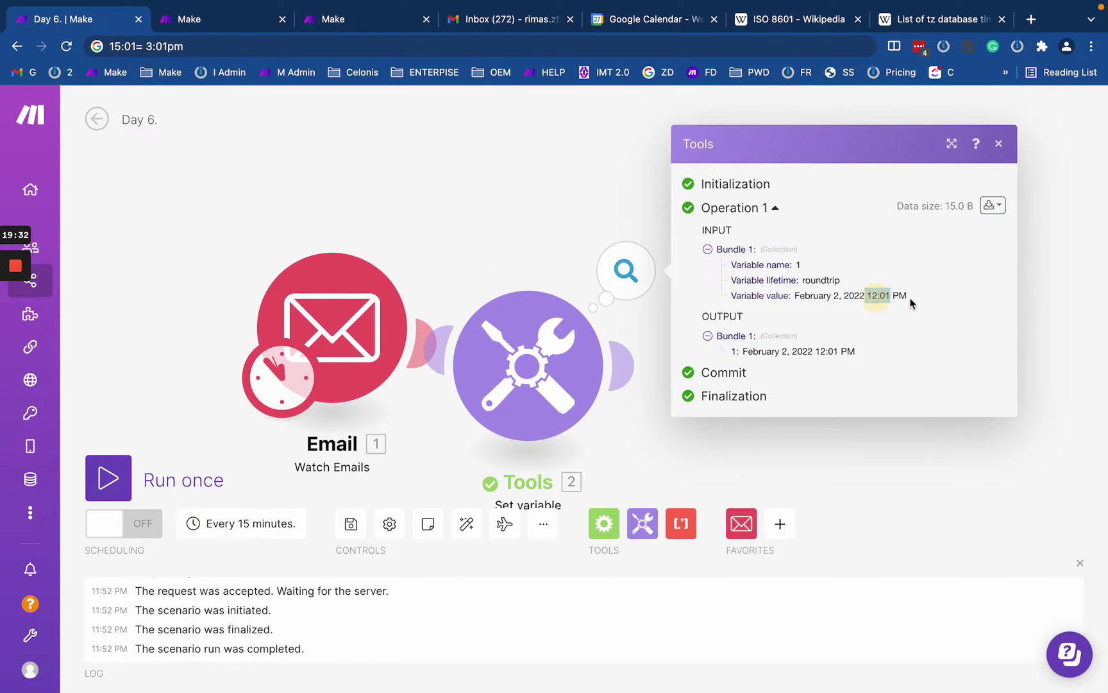
Step: Compare the date inside the Tools module's parseDate formula with the date in its run result
click(550, 366)
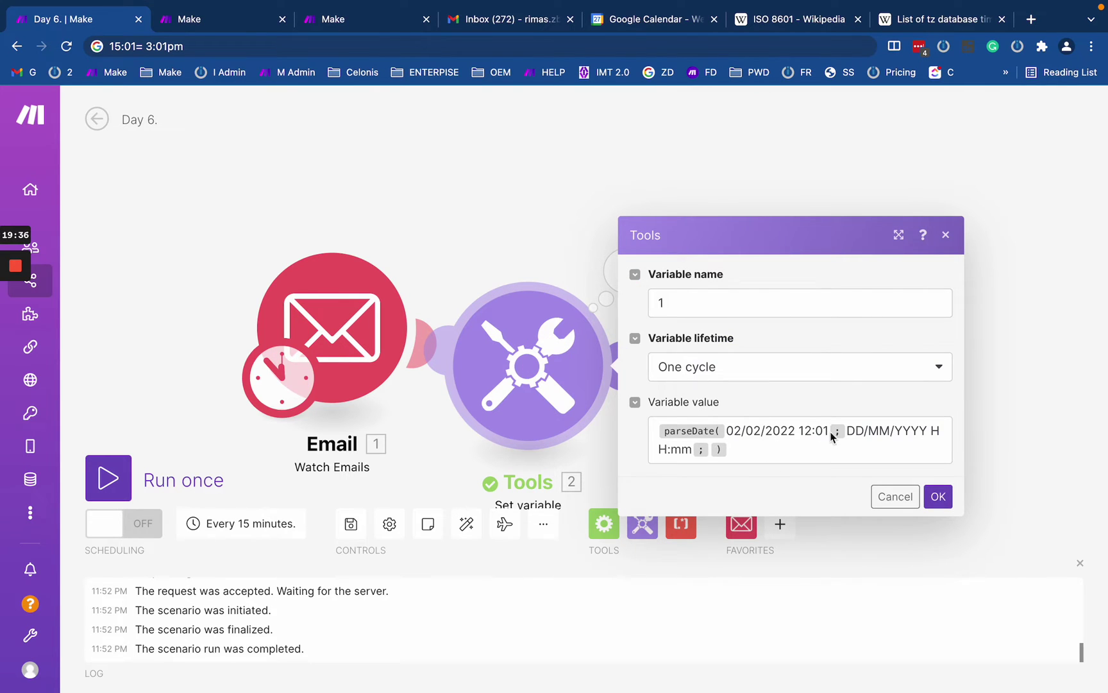
drag(727, 429, 821, 429)
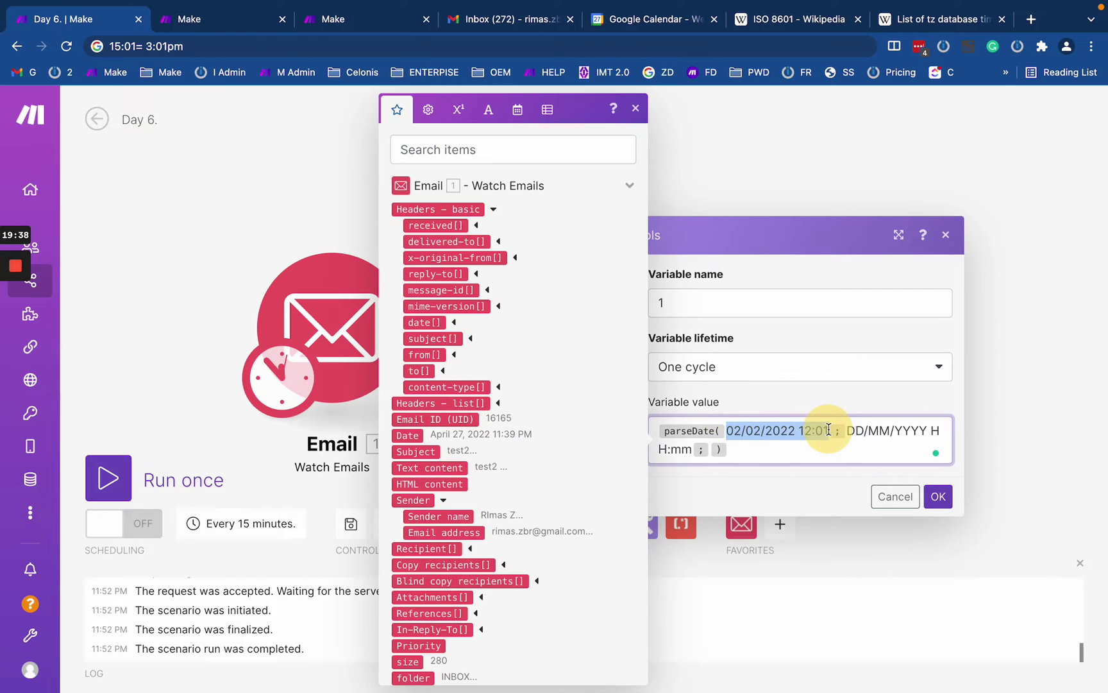
double_click(809, 431)
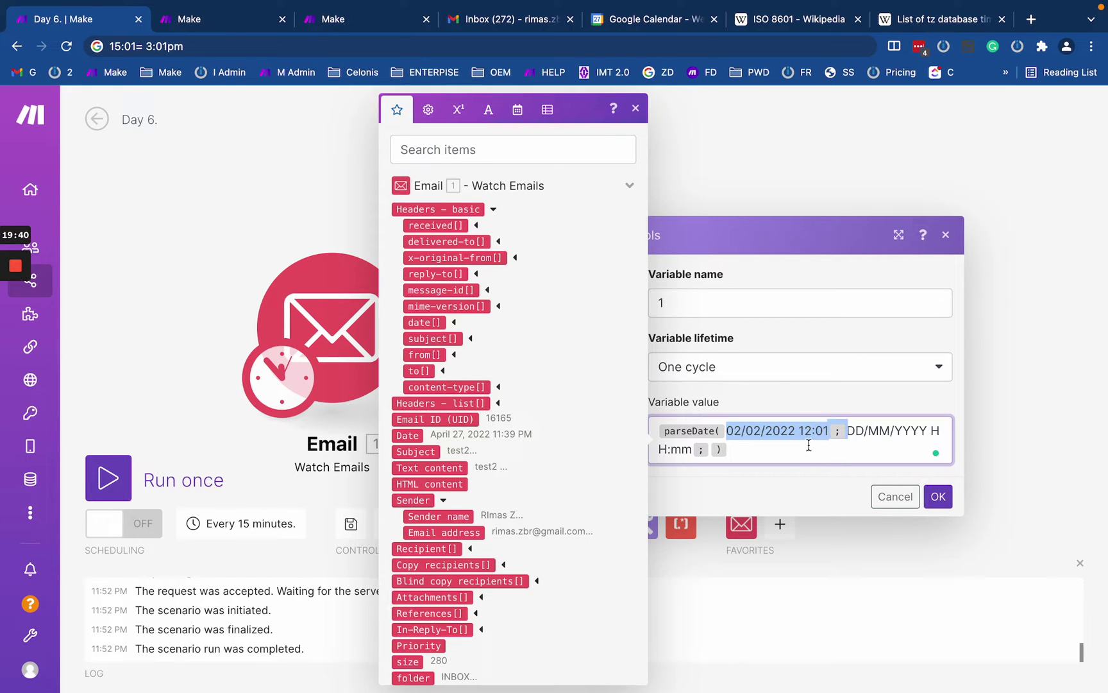
click(744, 186)
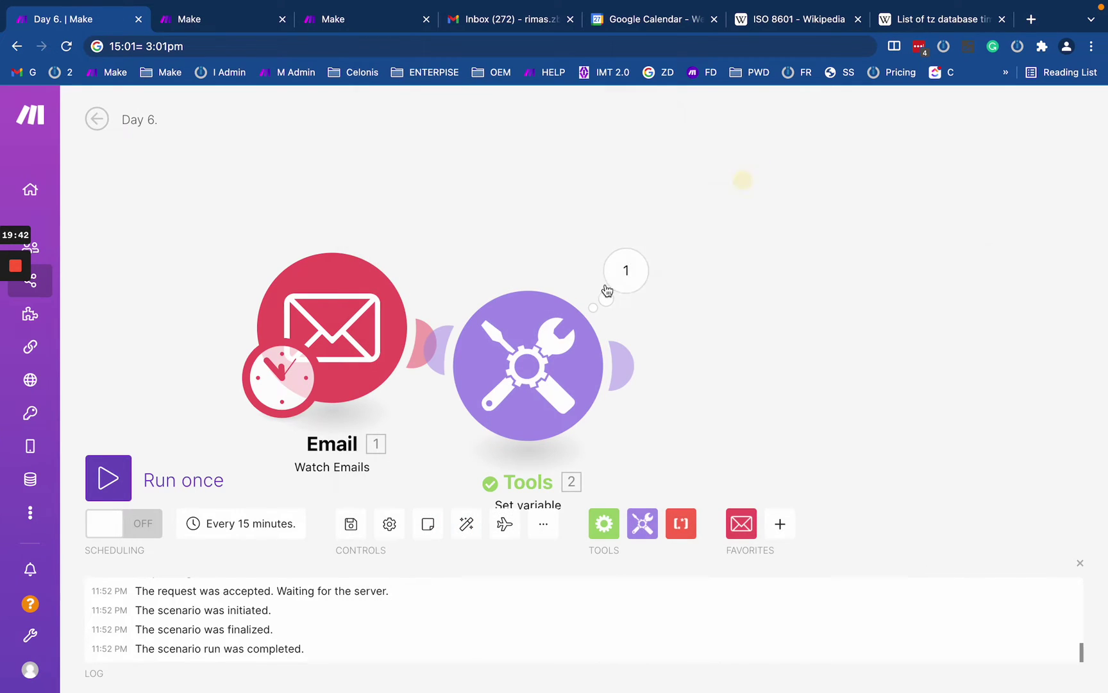
click(625, 269)
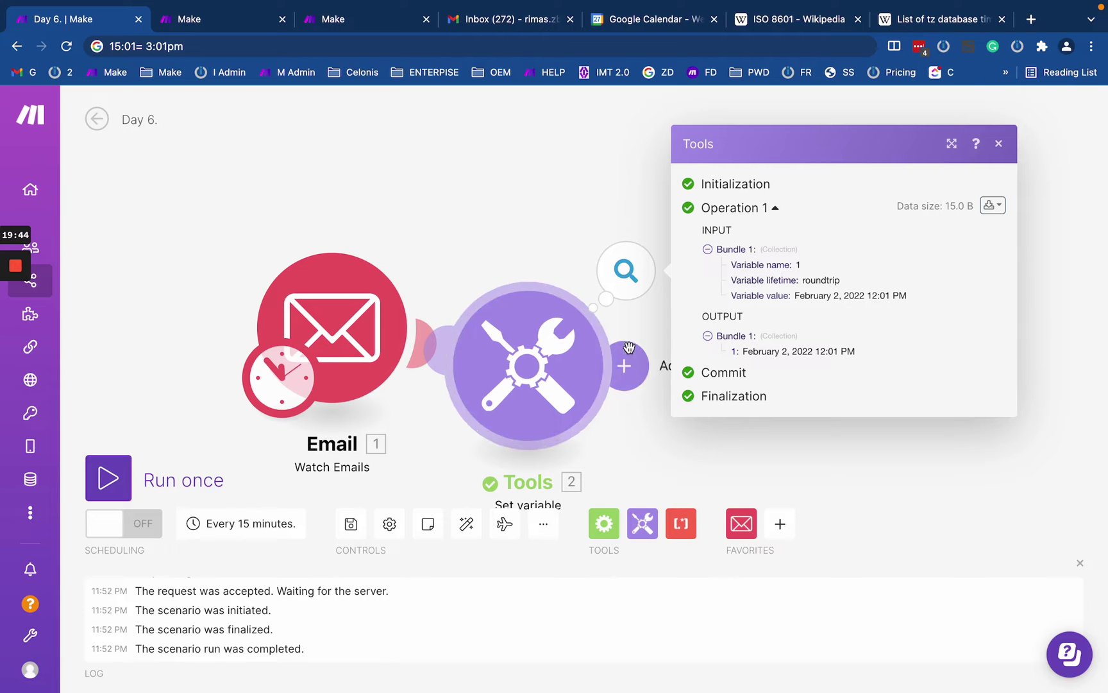
click(542, 364)
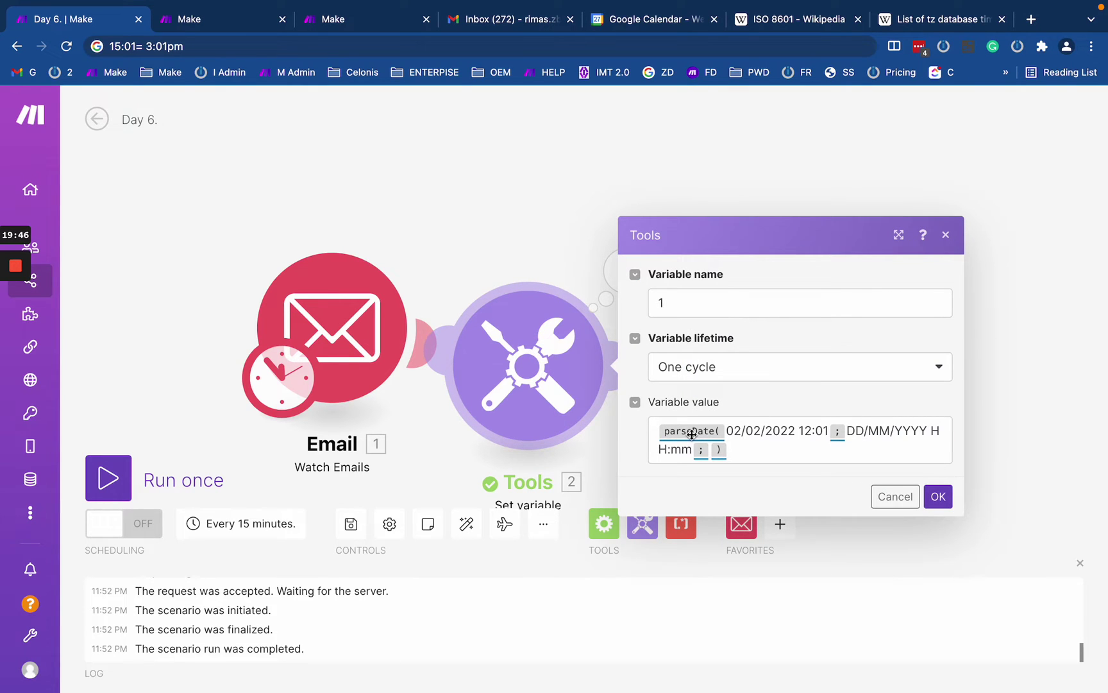
click(510, 218)
Step: Show the content of Operation 1's output bundle for the Tools module and highlight its date value
click(622, 270)
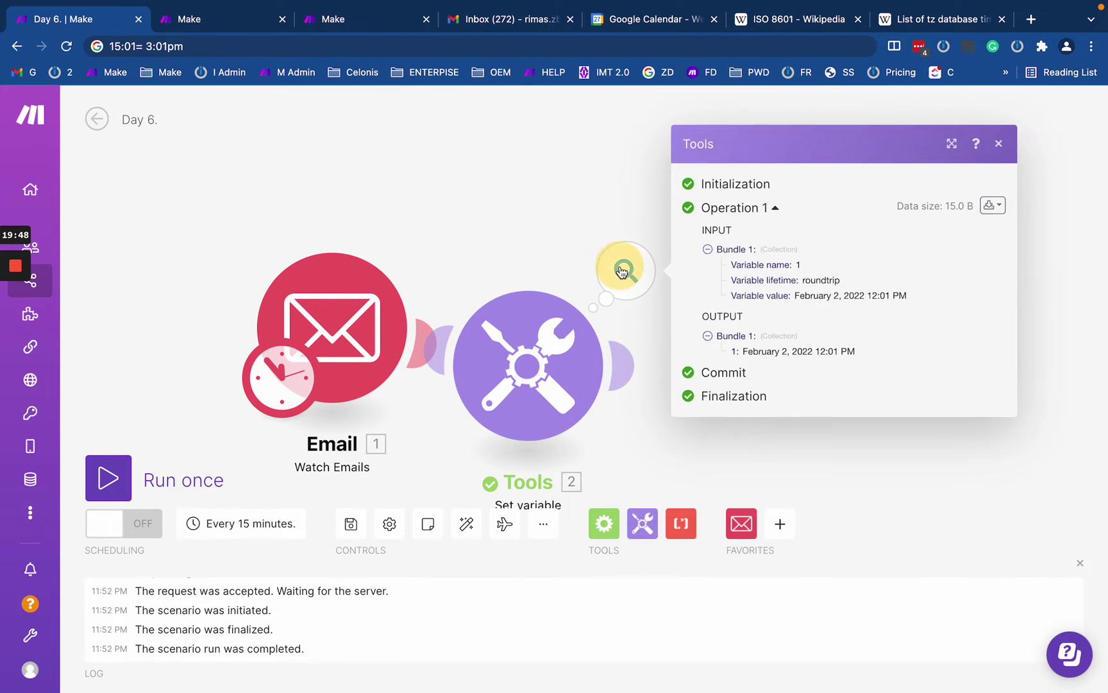
click(994, 205)
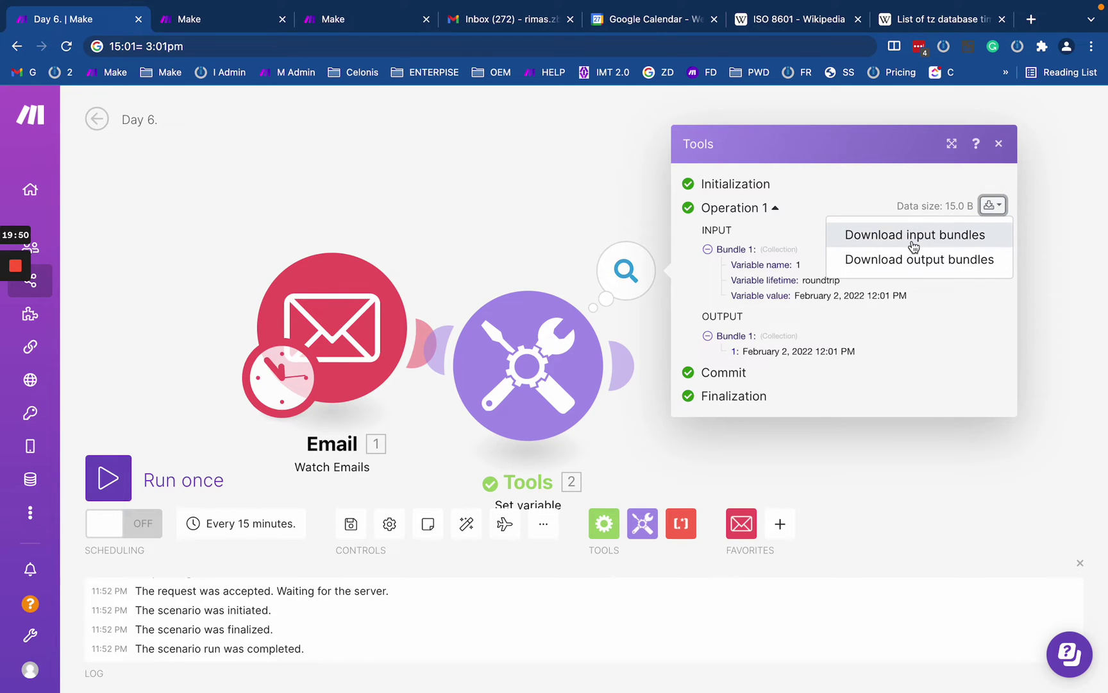
click(912, 258)
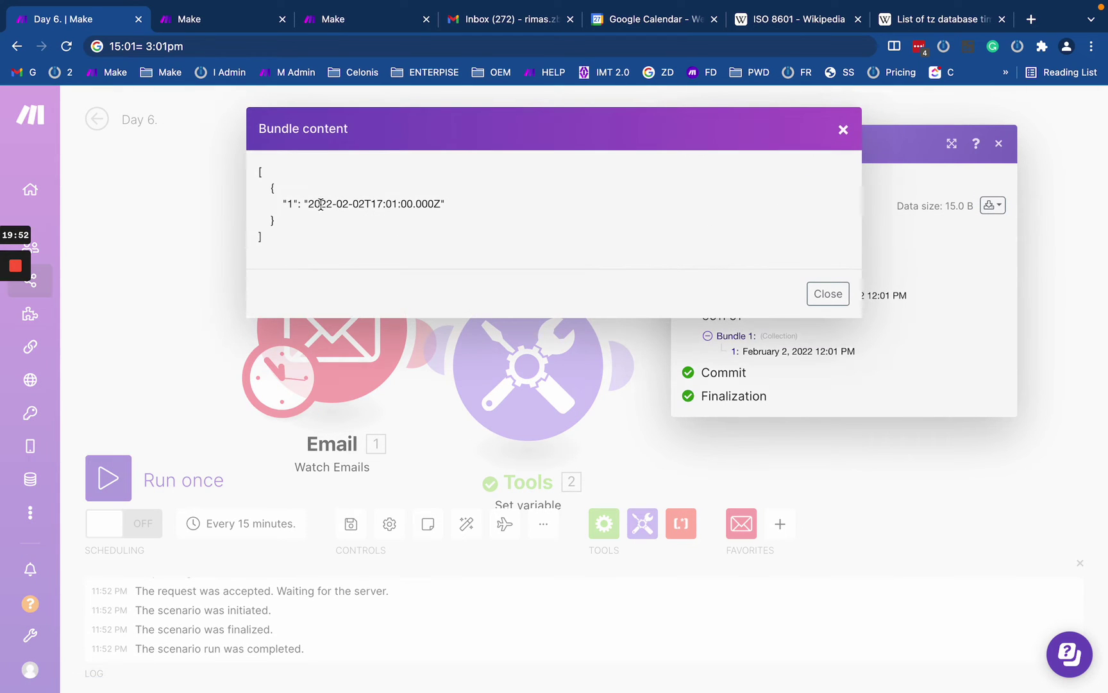
mouse_move(306, 204)
mouse_down()
mouse_move(441, 200)
mouse_move(300, 204)
mouse_up()
click(441, 203)
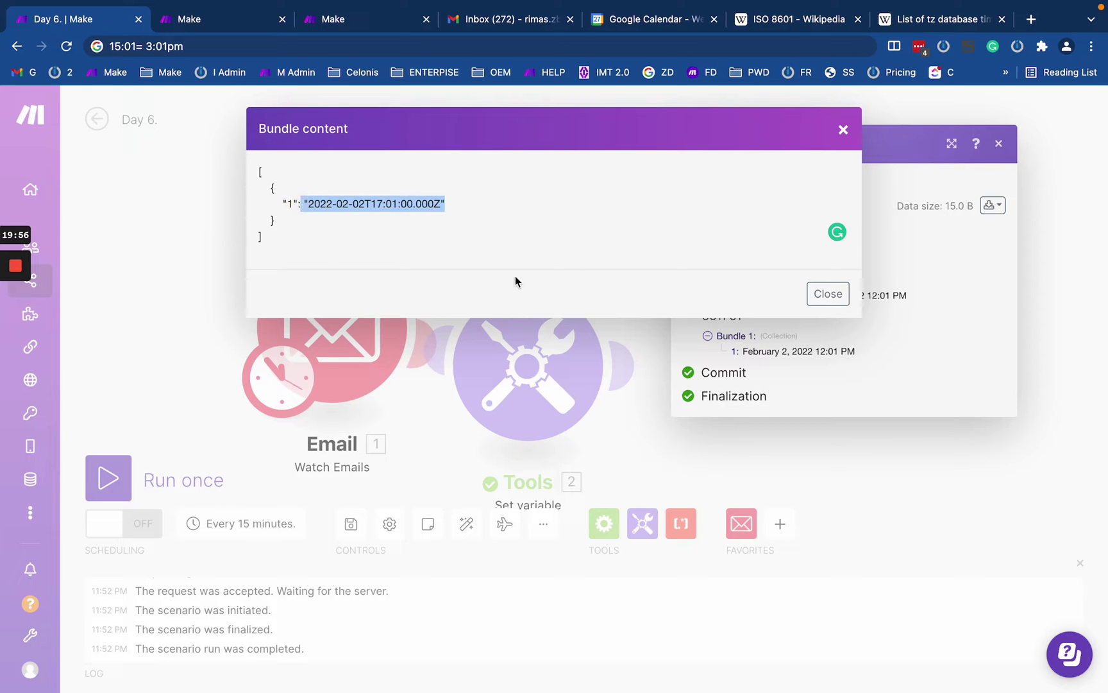
Step: Highlight the first organization's Scenarios time zone and compare it with the time part of the bundle content's date
click(229, 19)
drag(882, 426, 960, 426)
click(93, 24)
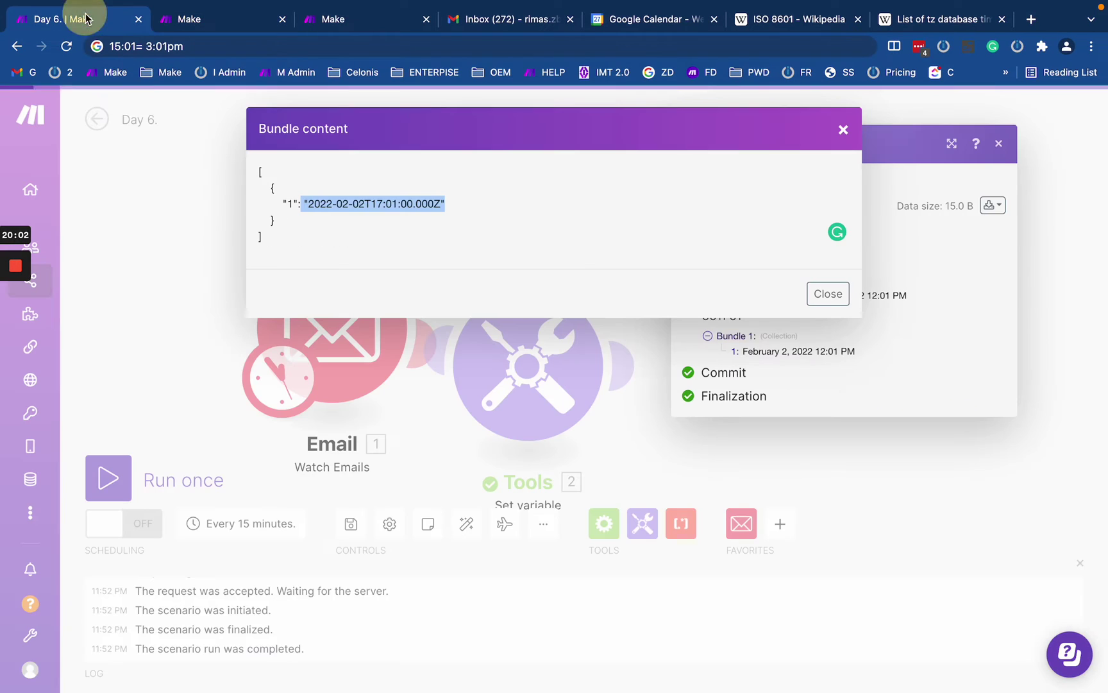
click(434, 208)
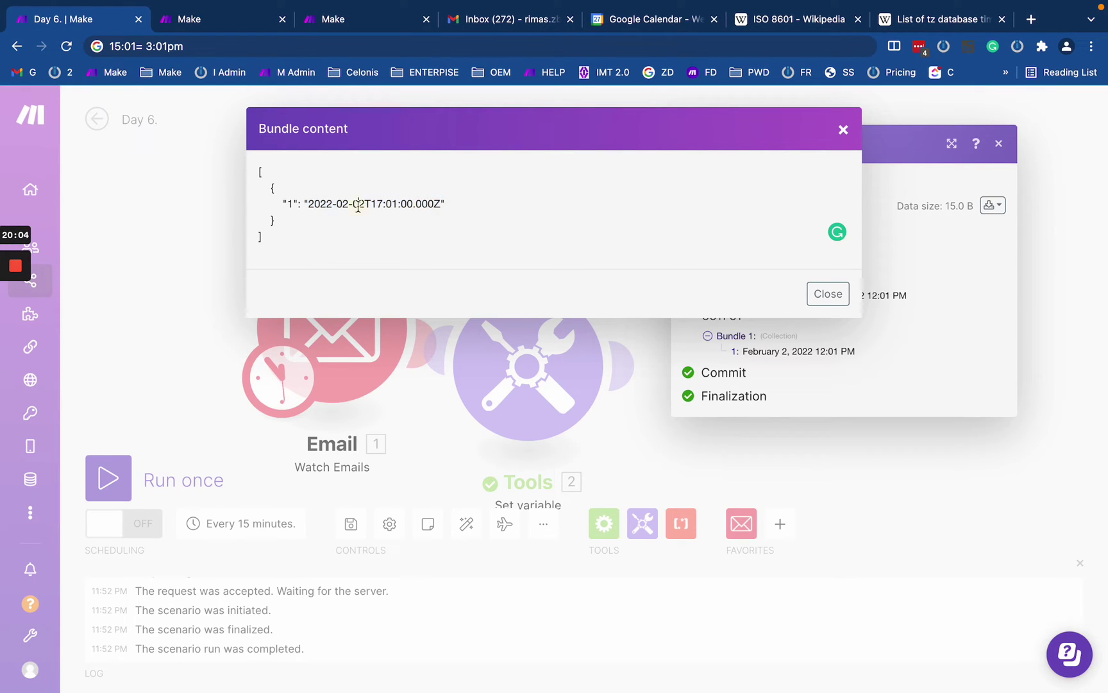
drag(358, 205, 431, 209)
click(435, 204)
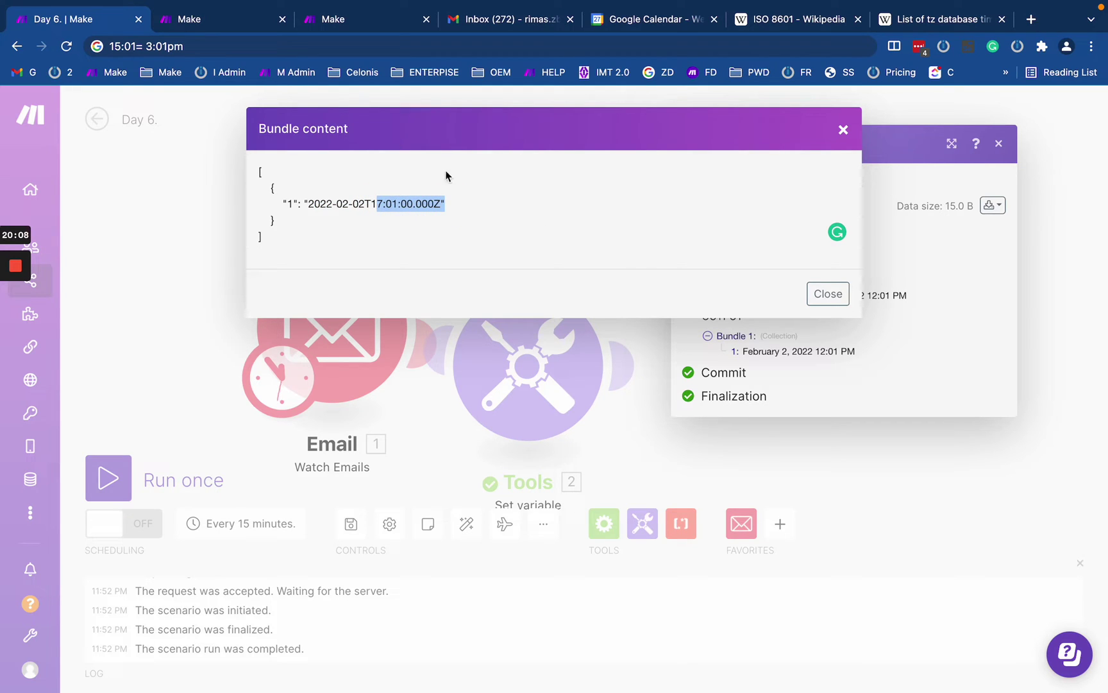
drag(394, 204, 377, 204)
Step: Close the bundle content and compare the Variable value date in Operation 1's input with the date in the parseDate formula
click(938, 307)
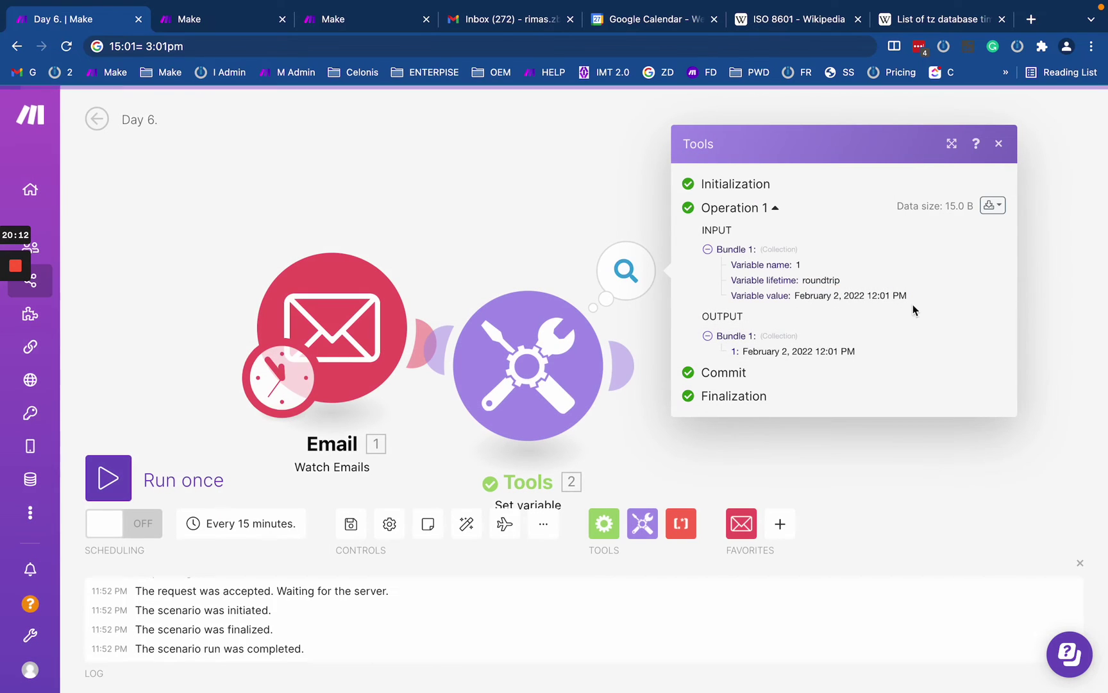
drag(793, 296, 908, 297)
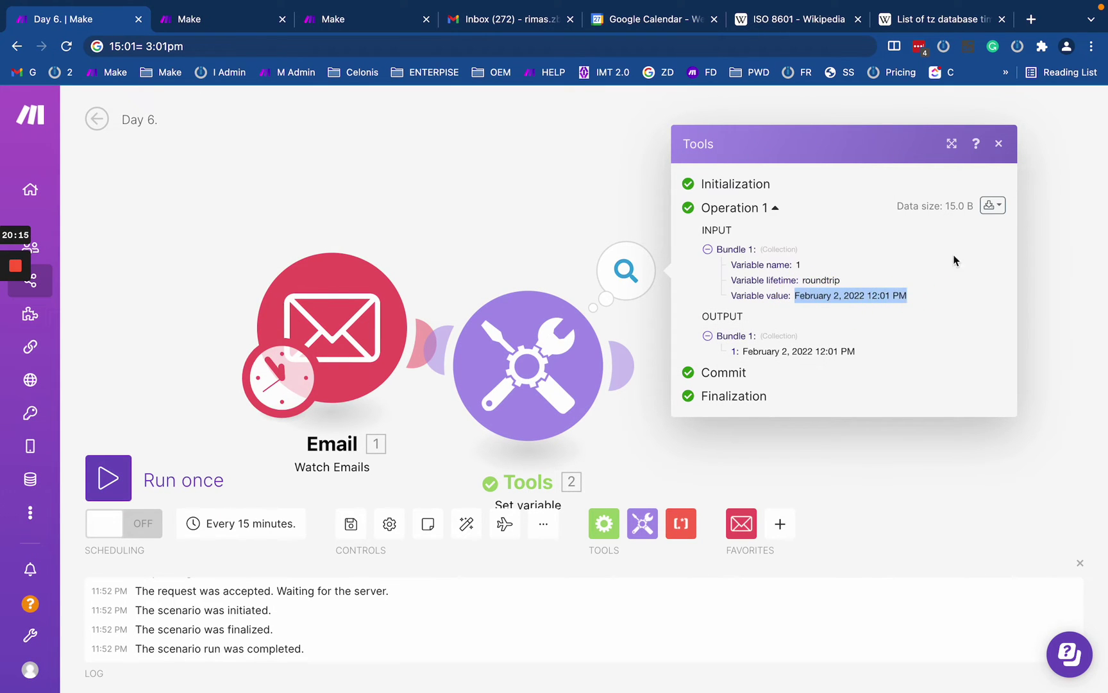
triple_click(860, 294)
click(527, 361)
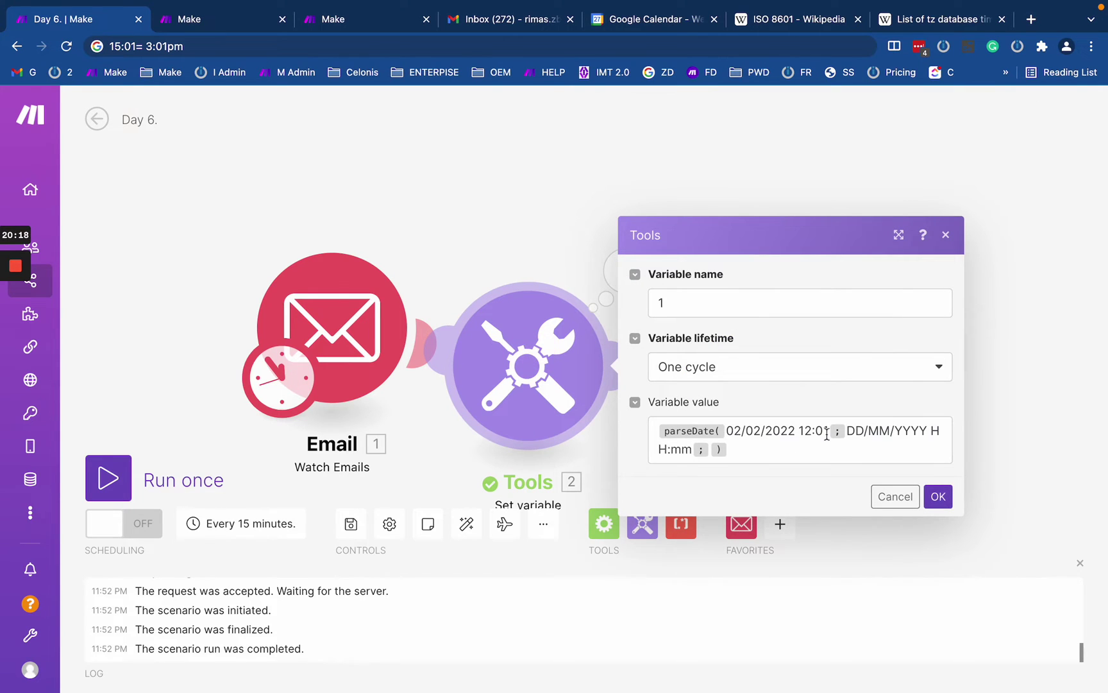
click(502, 192)
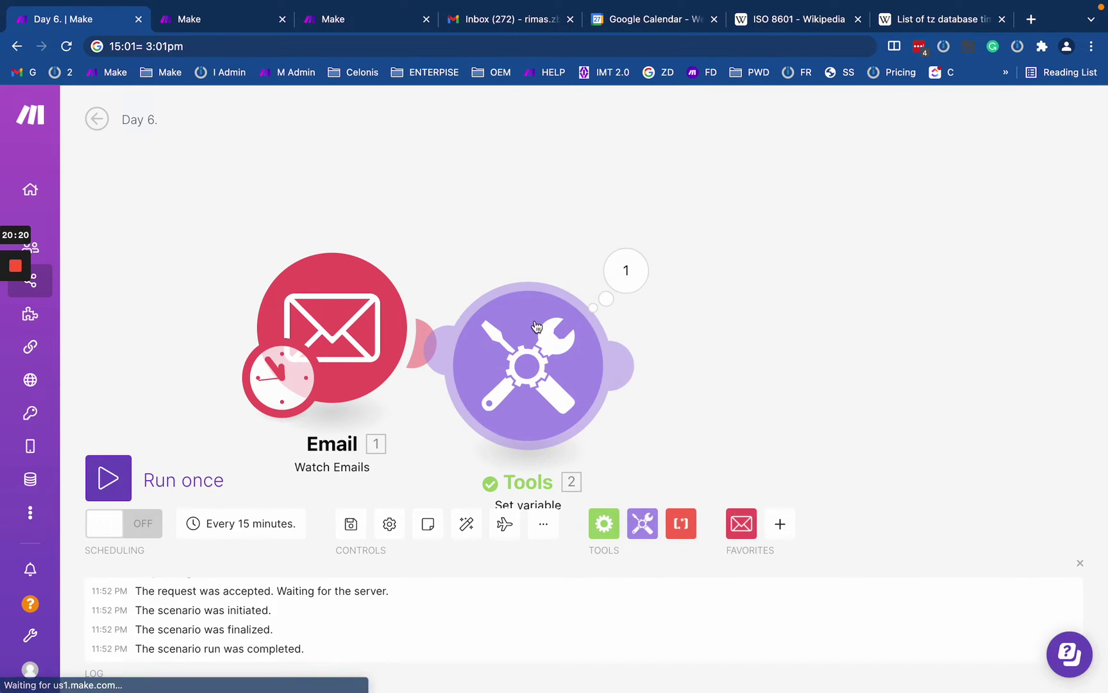
Step: Review the time zone options, the parseDate function's description and the formula's empty timezone argument
click(205, 20)
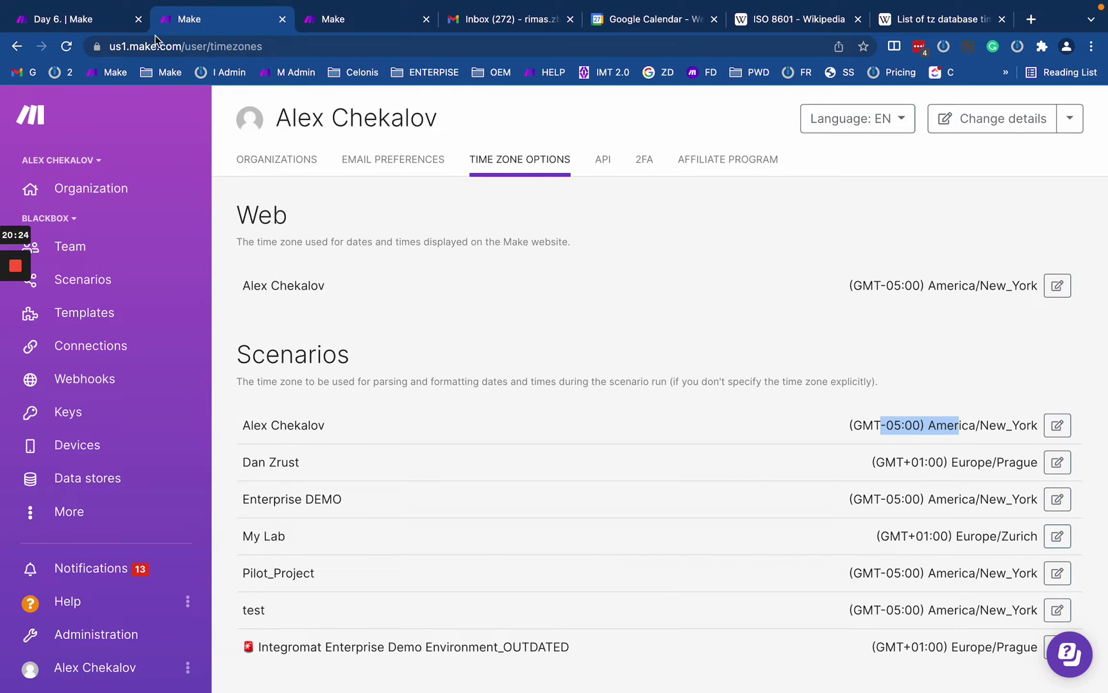
click(90, 26)
click(527, 372)
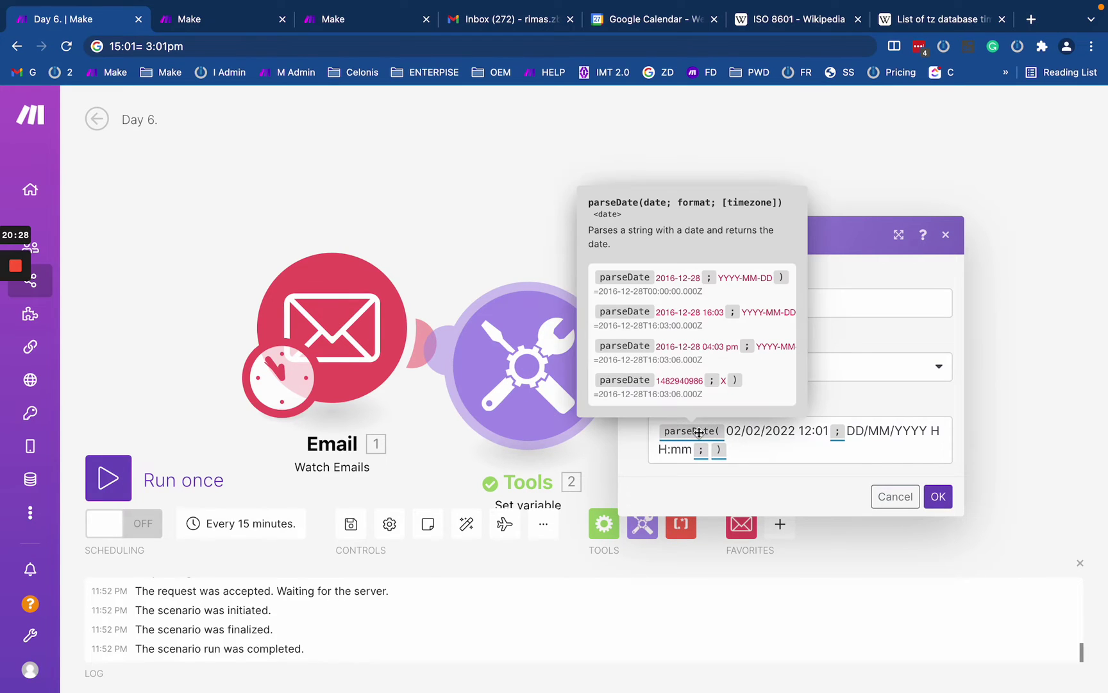
mouse_move(694, 428)
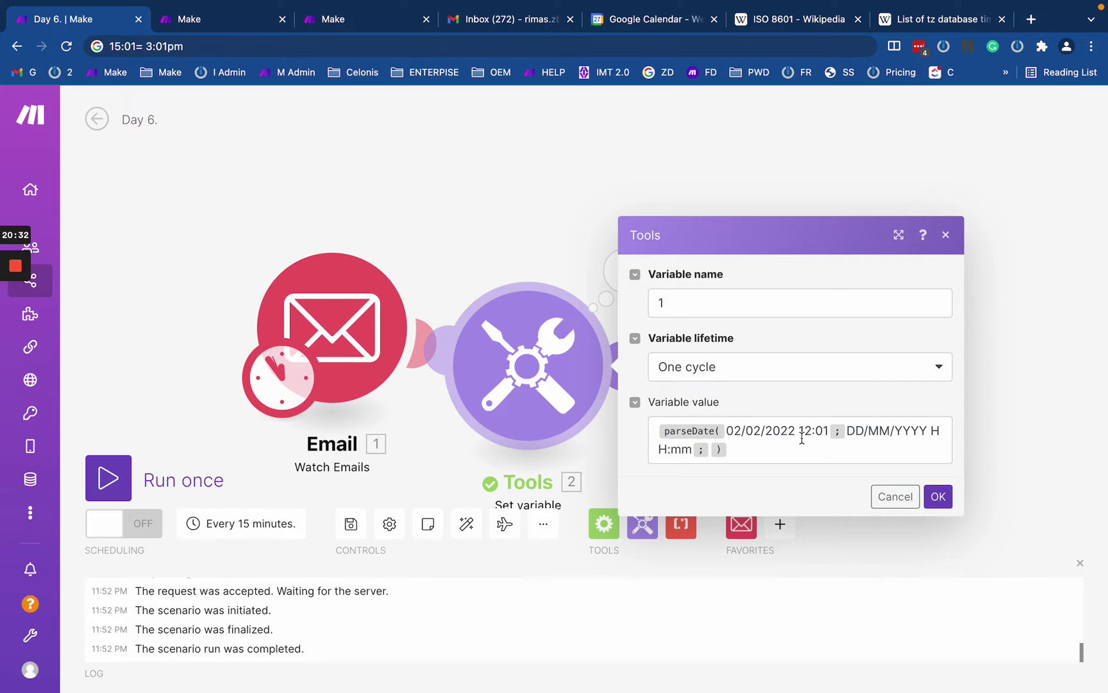
click(710, 451)
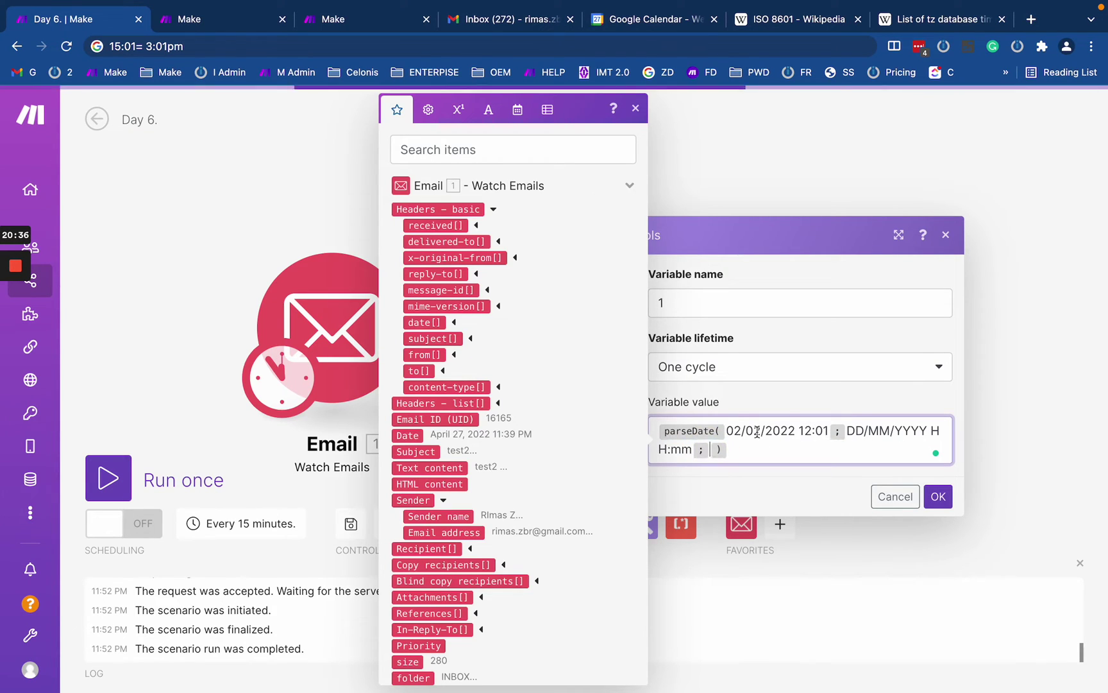
click(762, 163)
Step: Set the first Scenarios organization's time zone to (GMT-08:00) America/Los_Angeles and save the change
click(207, 14)
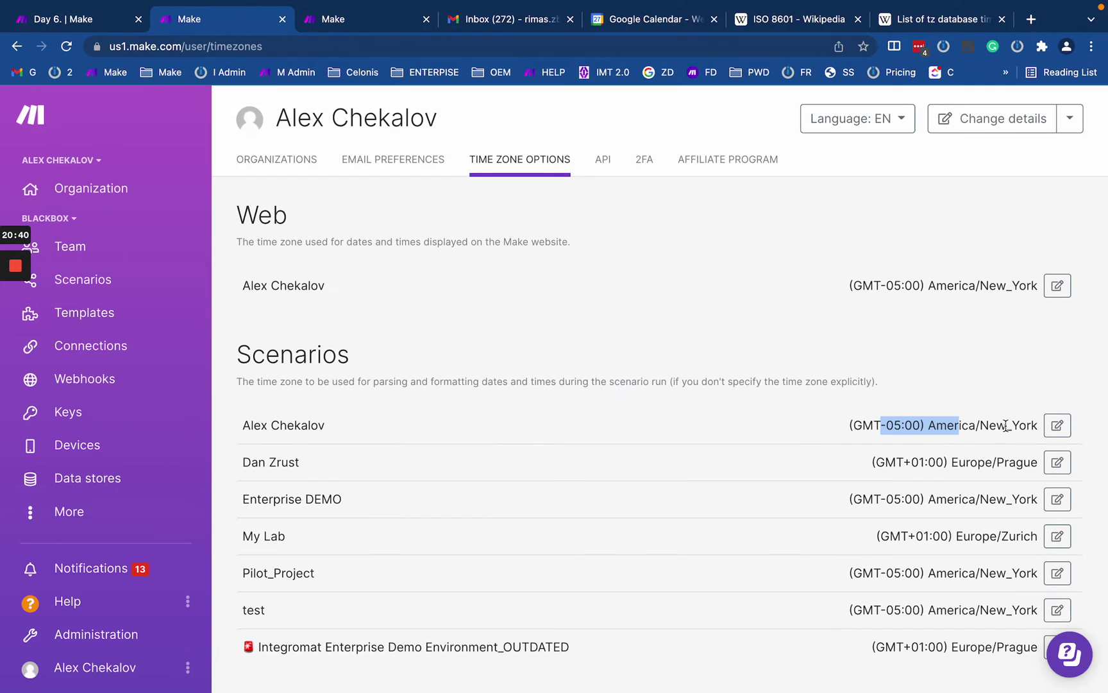
click(1057, 425)
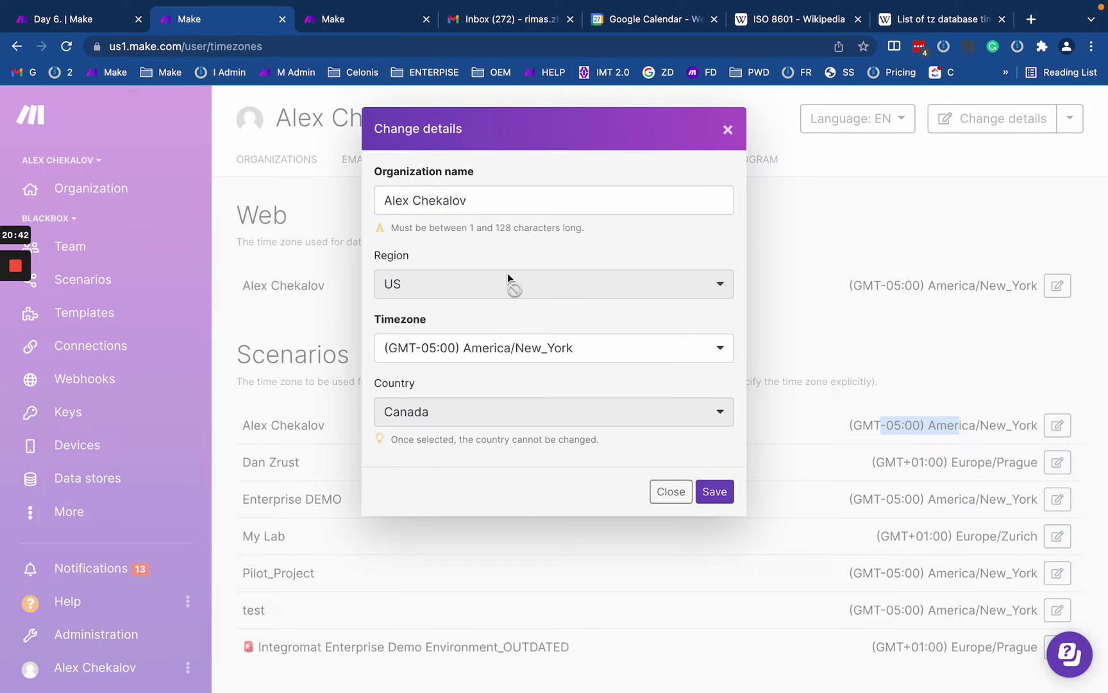
click(471, 345)
text(los)
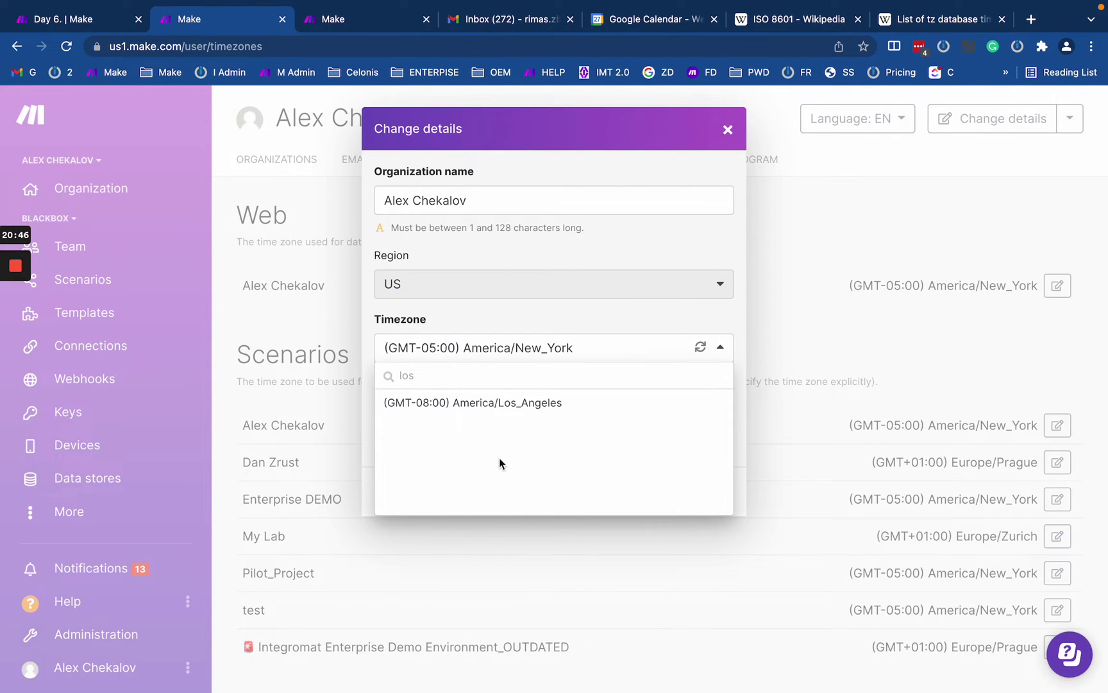
click(508, 405)
click(717, 491)
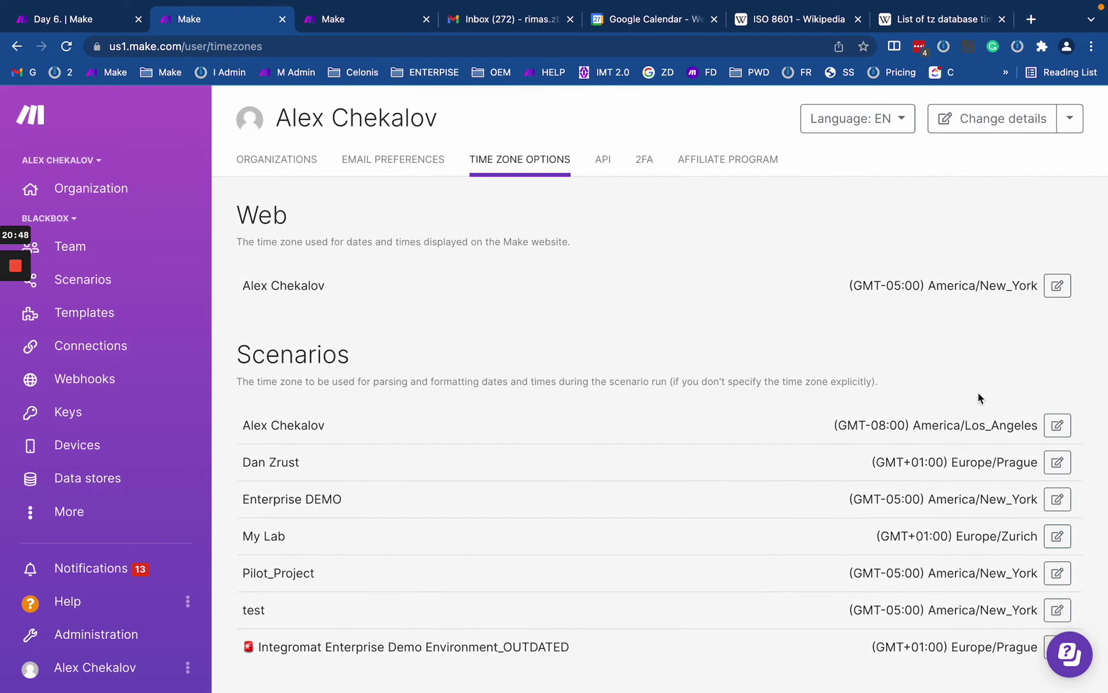
Step: Run only the Tools module in the Day 6. scenario again and highlight the date in Operation 1's output
click(86, 26)
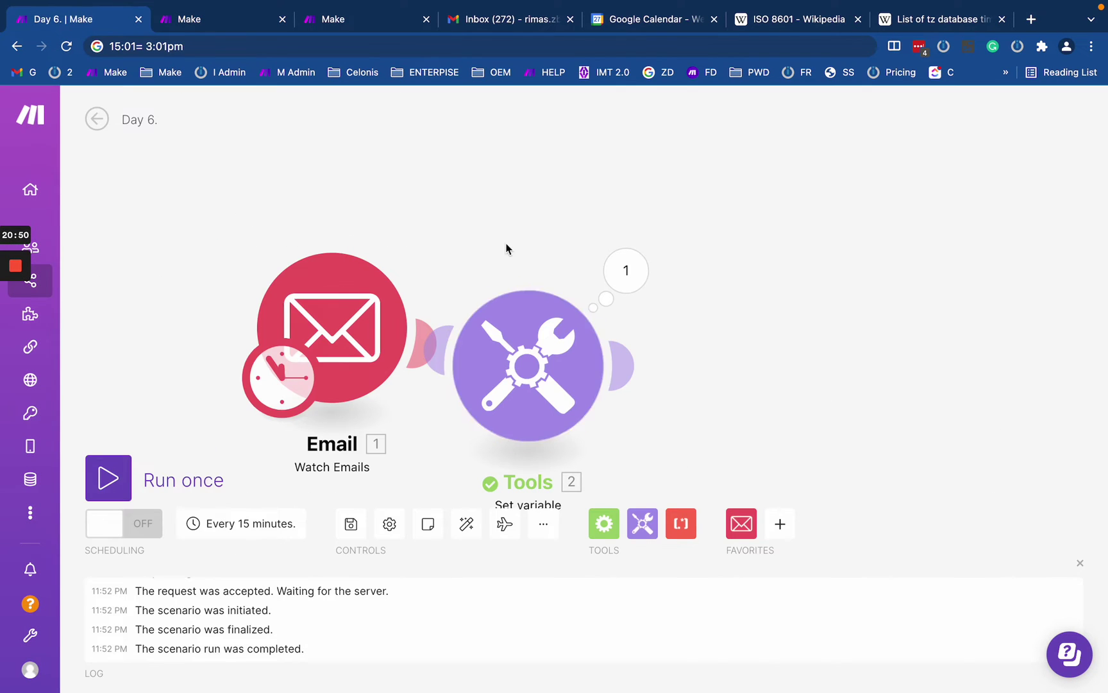
right_click(531, 375)
click(569, 412)
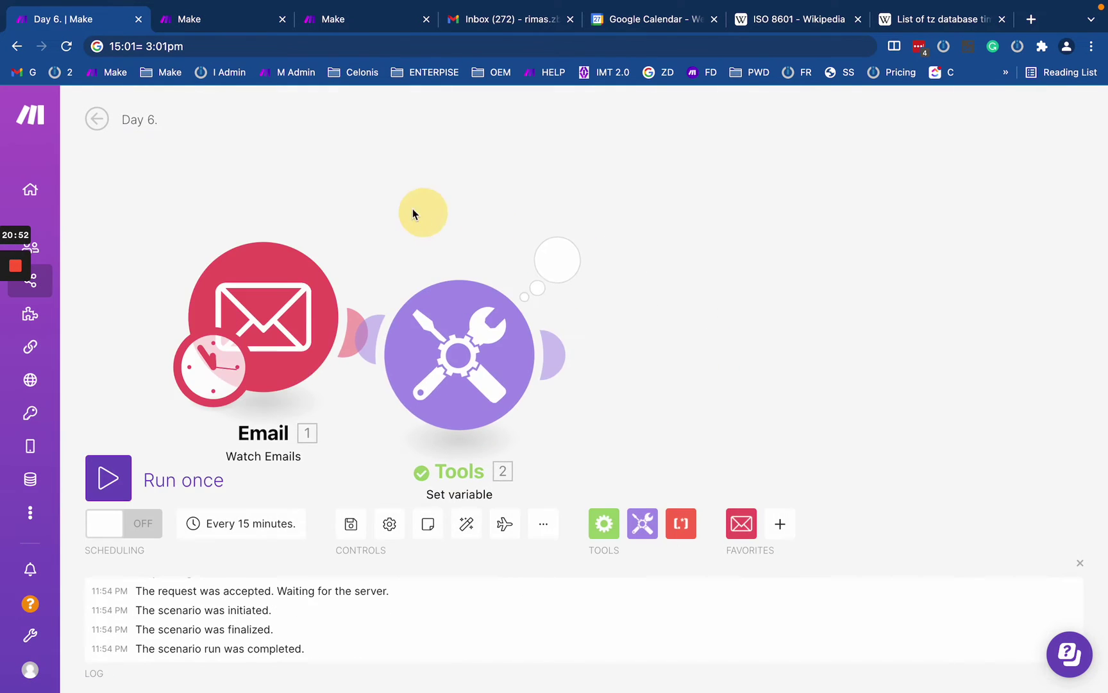
click(557, 259)
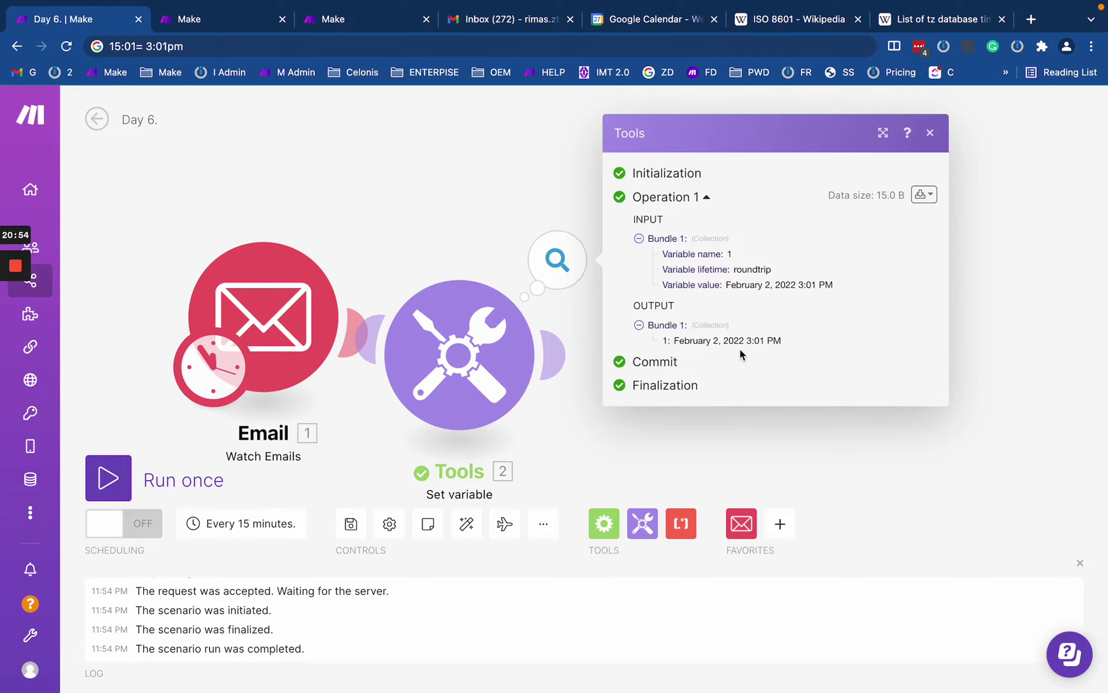
drag(678, 341, 796, 353)
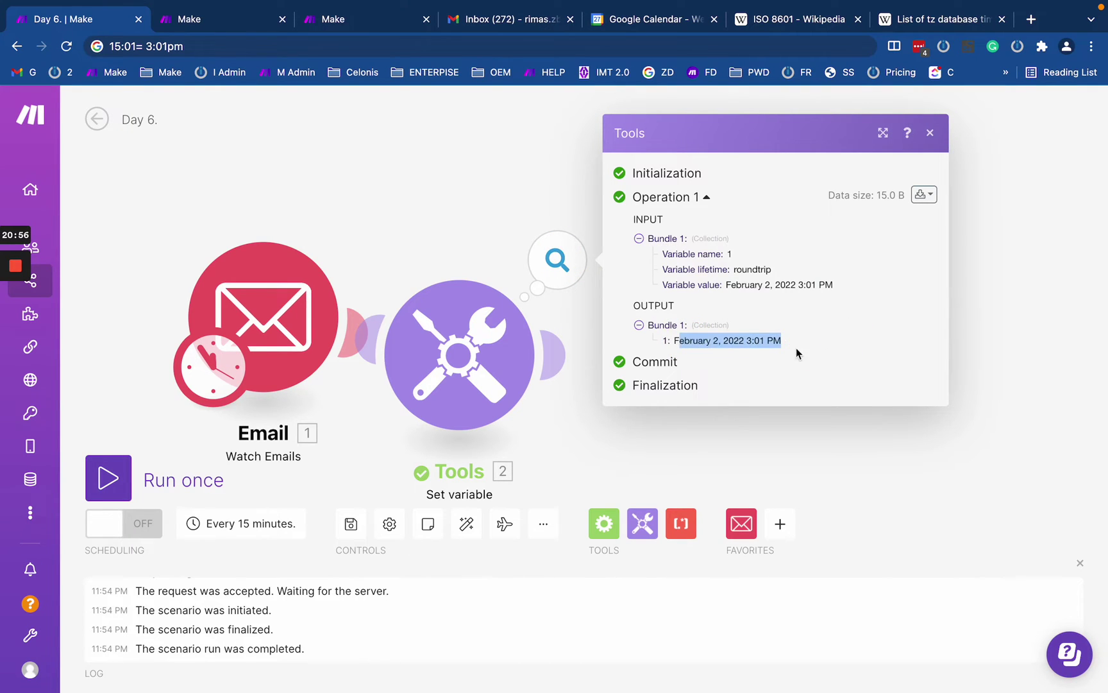
triple_click(735, 338)
triple_click(767, 340)
Step: Review the Tools module's Variable value and highlight the date 02/02/2022 12:01 in its parseDate formula
click(441, 356)
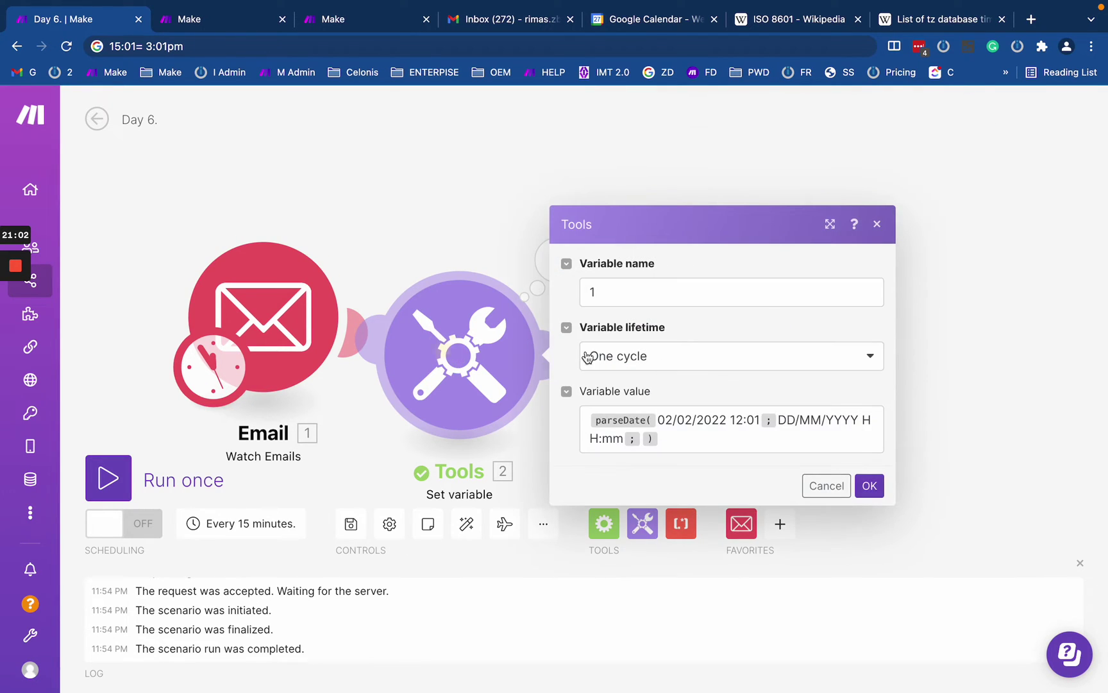
click(429, 228)
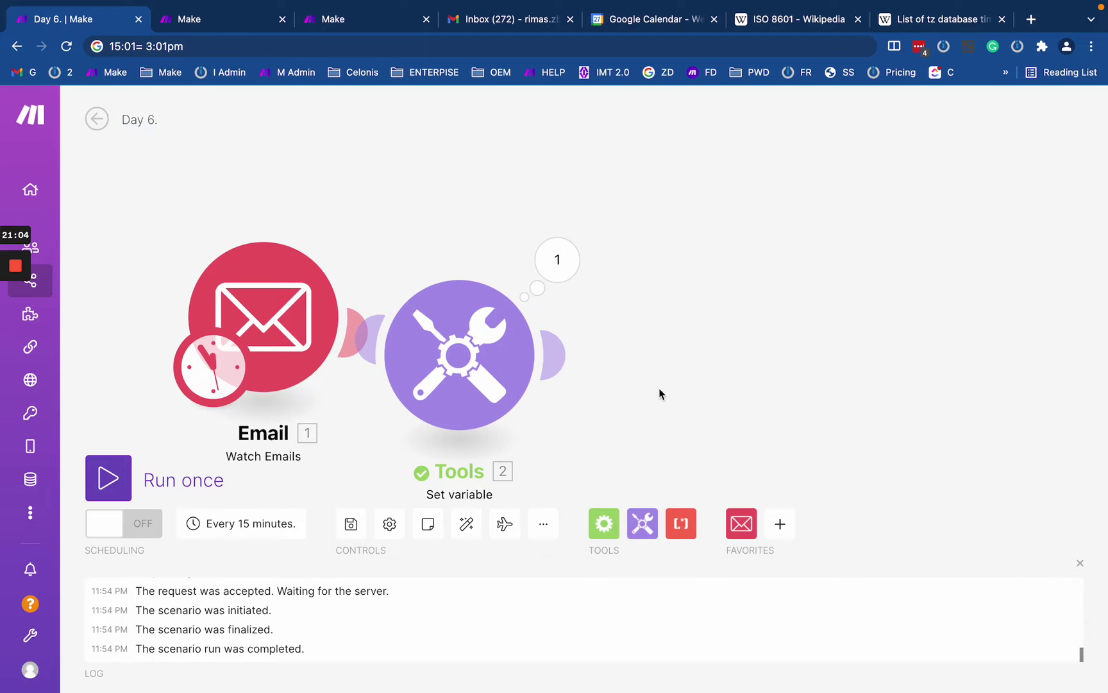
click(457, 367)
drag(658, 419, 770, 431)
click(663, 182)
click(459, 356)
click(632, 151)
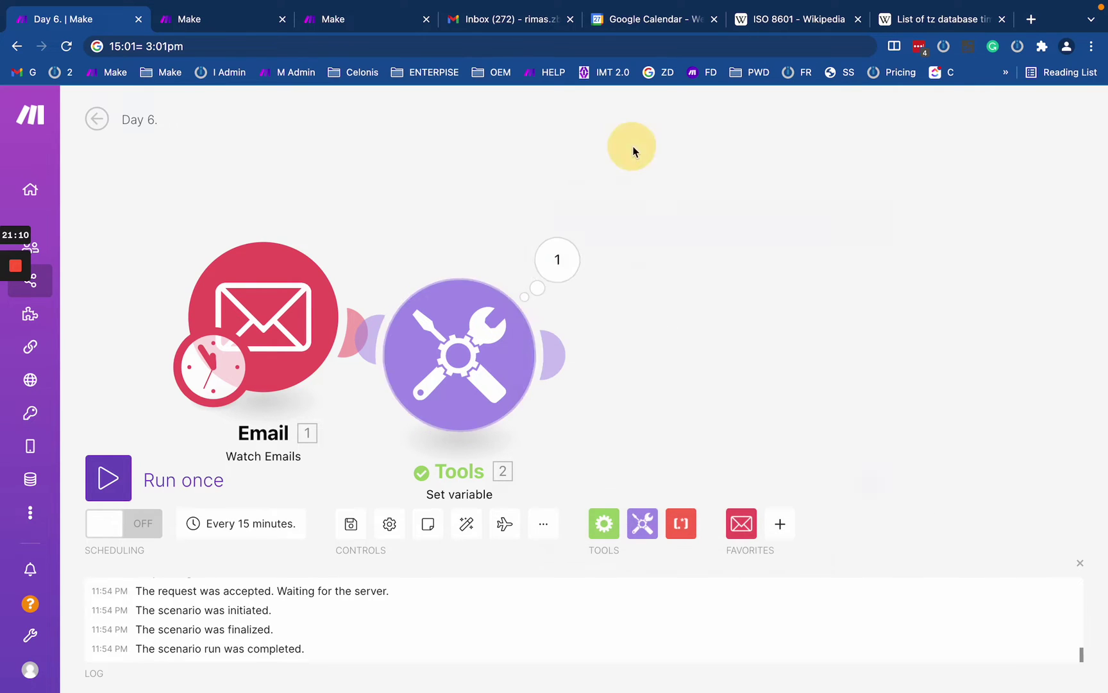
Step: Add America/New_York as the timezone argument of the parseDate formula in the Tools module's Variable value
click(557, 260)
click(442, 362)
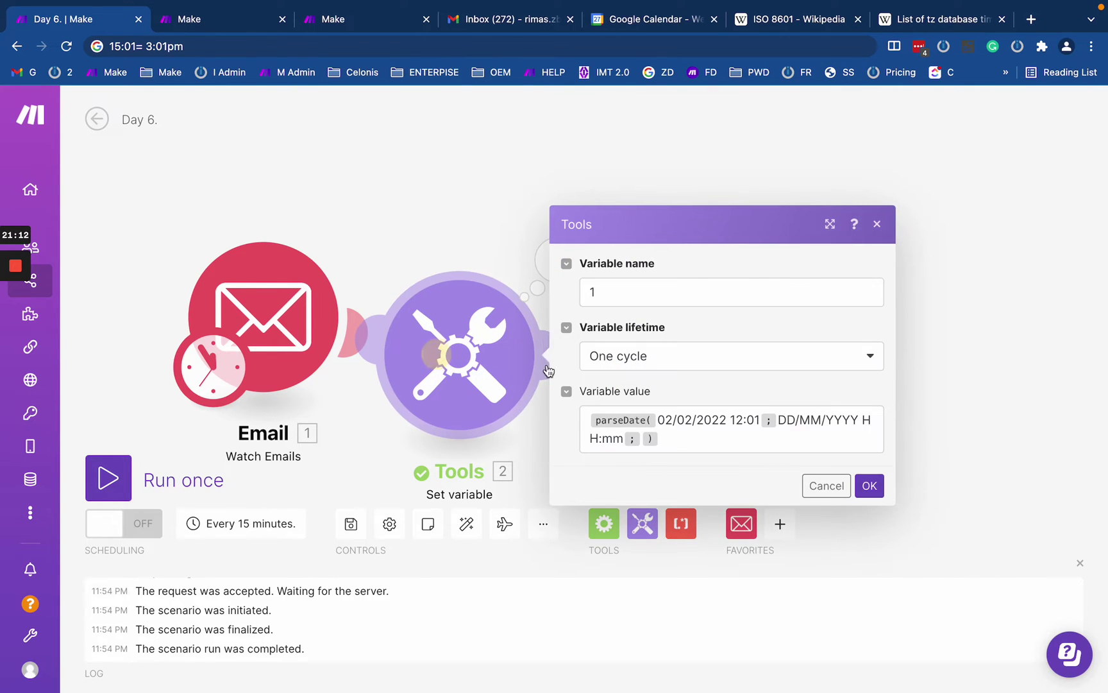
click(655, 448)
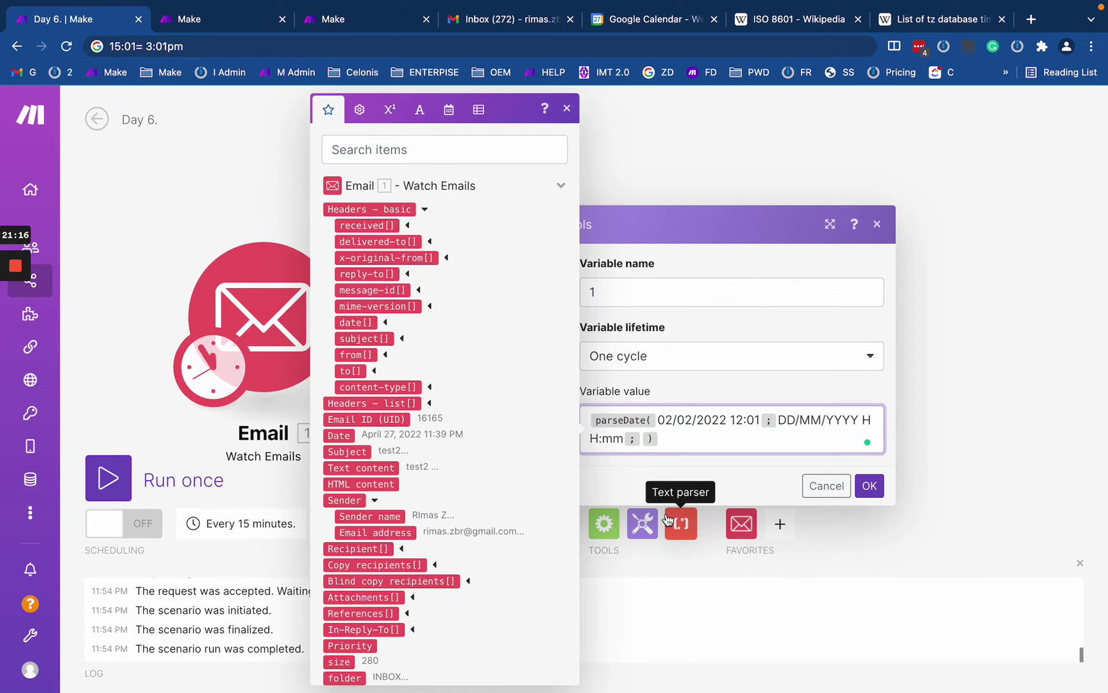
key(super+shift+v)
double_click(146, 563)
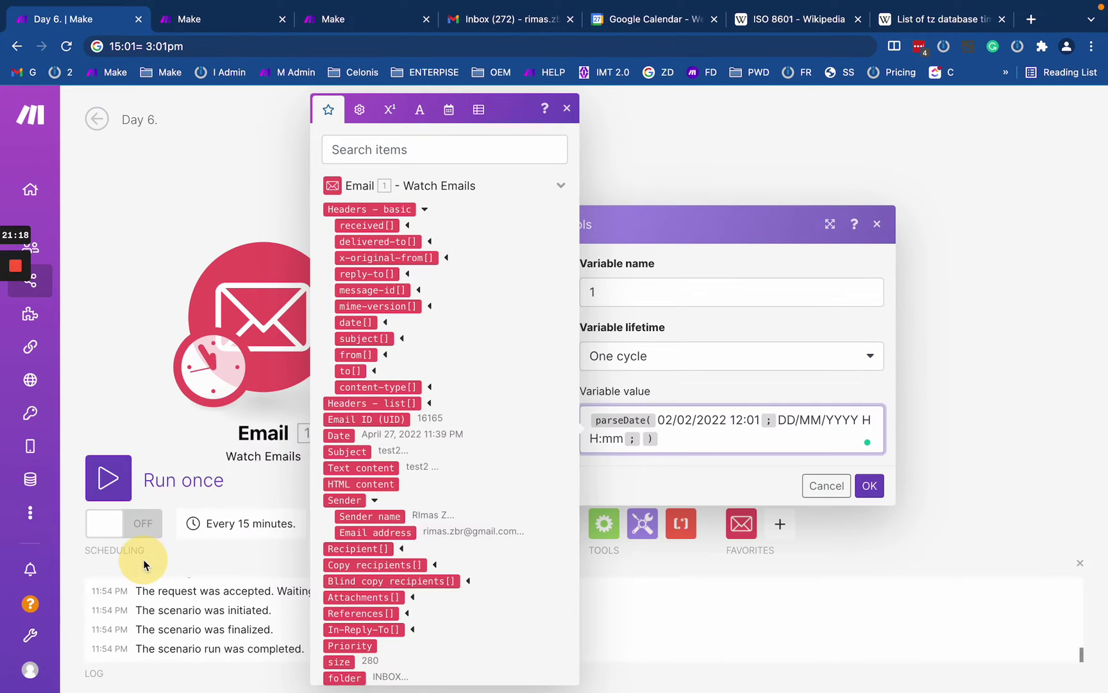
click(698, 474)
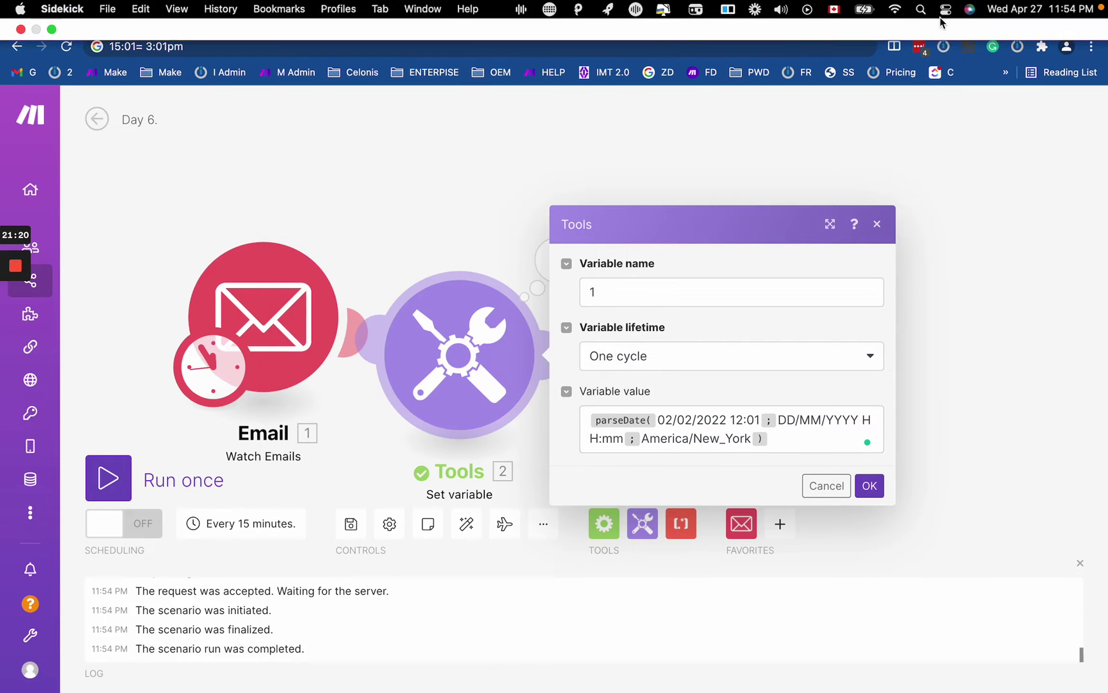
Step: Look through the America time zone names in Wikipedia's tz database list and return to the Day 6. scenario
click(924, 26)
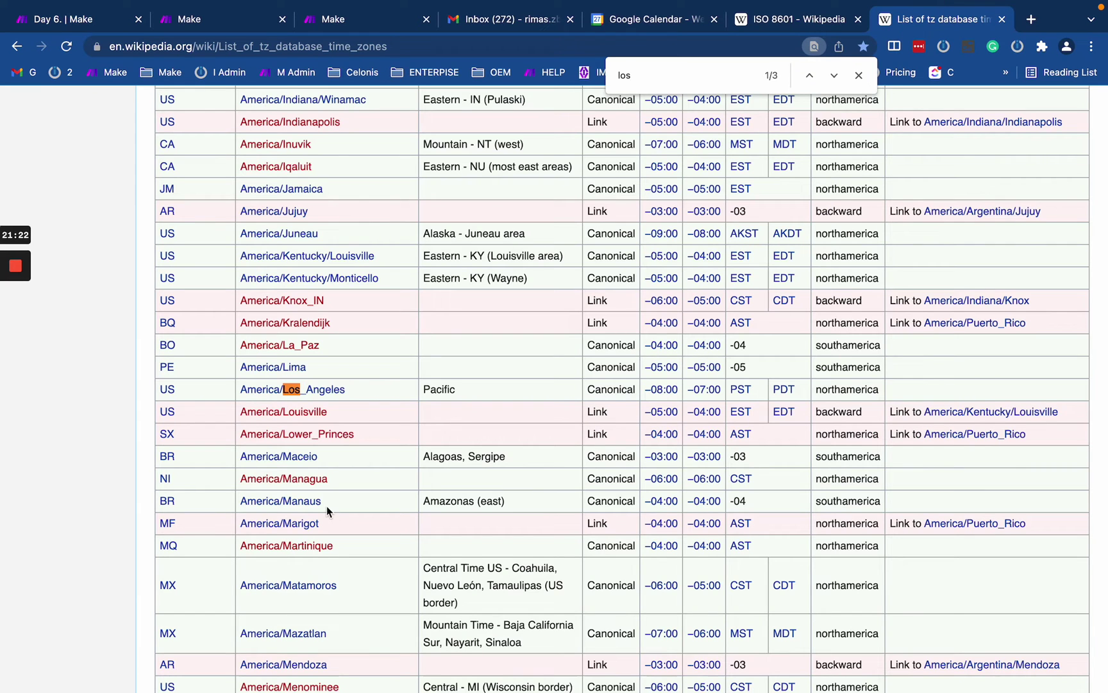
scroll(327, 505, down, 5)
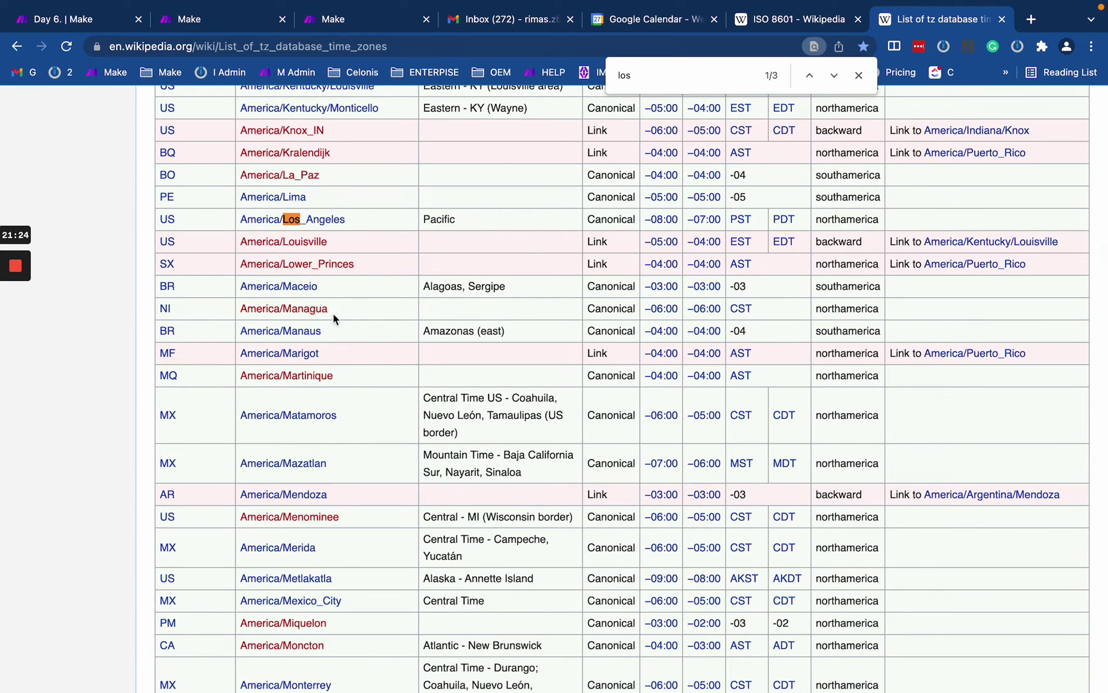
scroll(338, 508, up, 3)
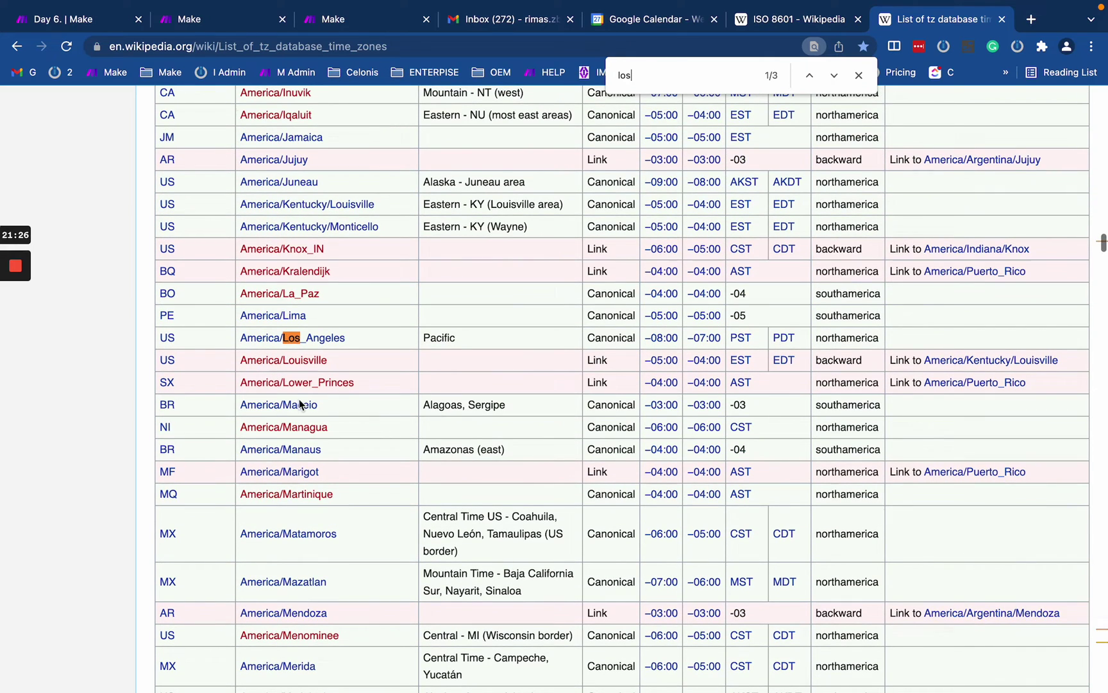
click(178, 20)
click(87, 21)
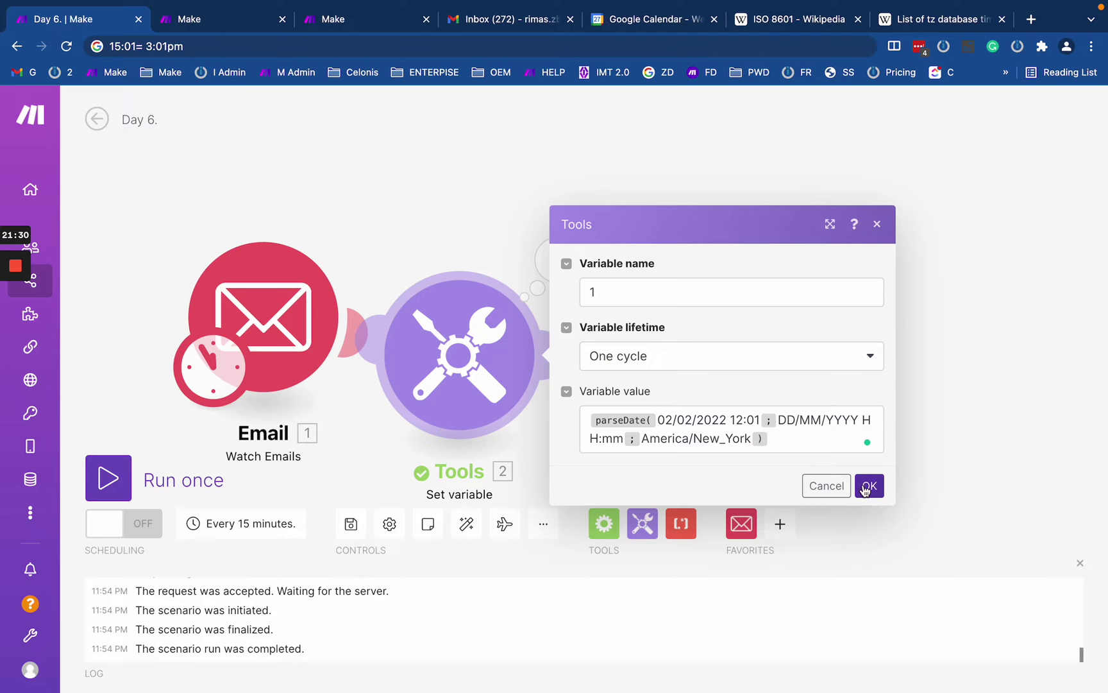
Step: Confirm the Tools module's settings, run only that module and inspect its run result
click(868, 486)
right_click(474, 340)
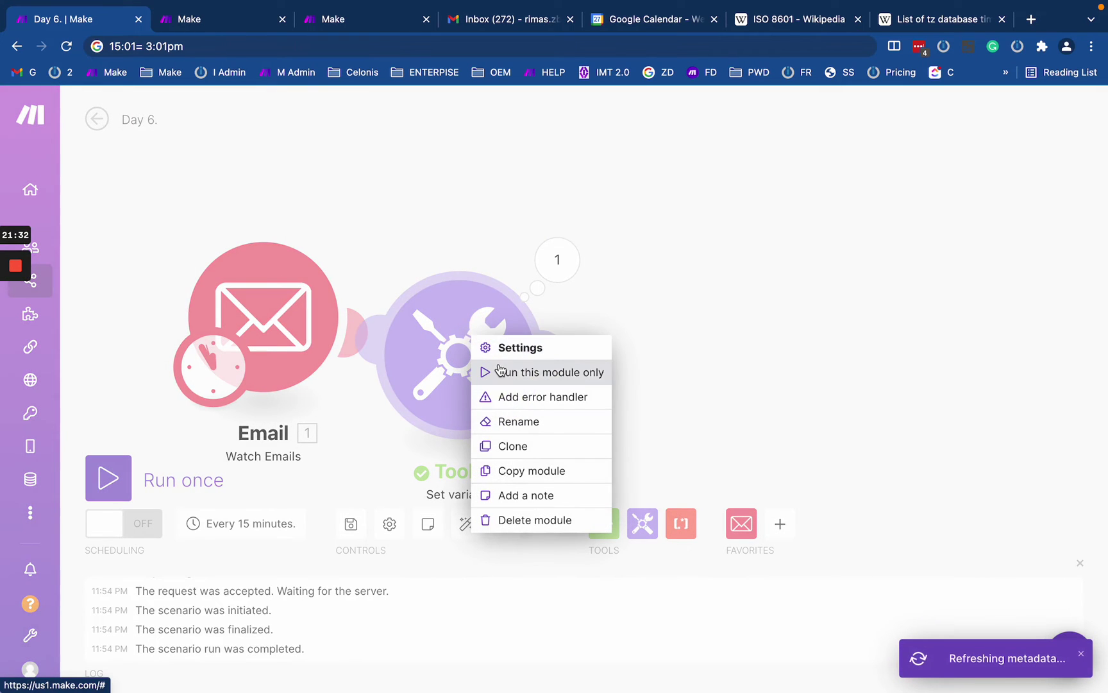
click(502, 371)
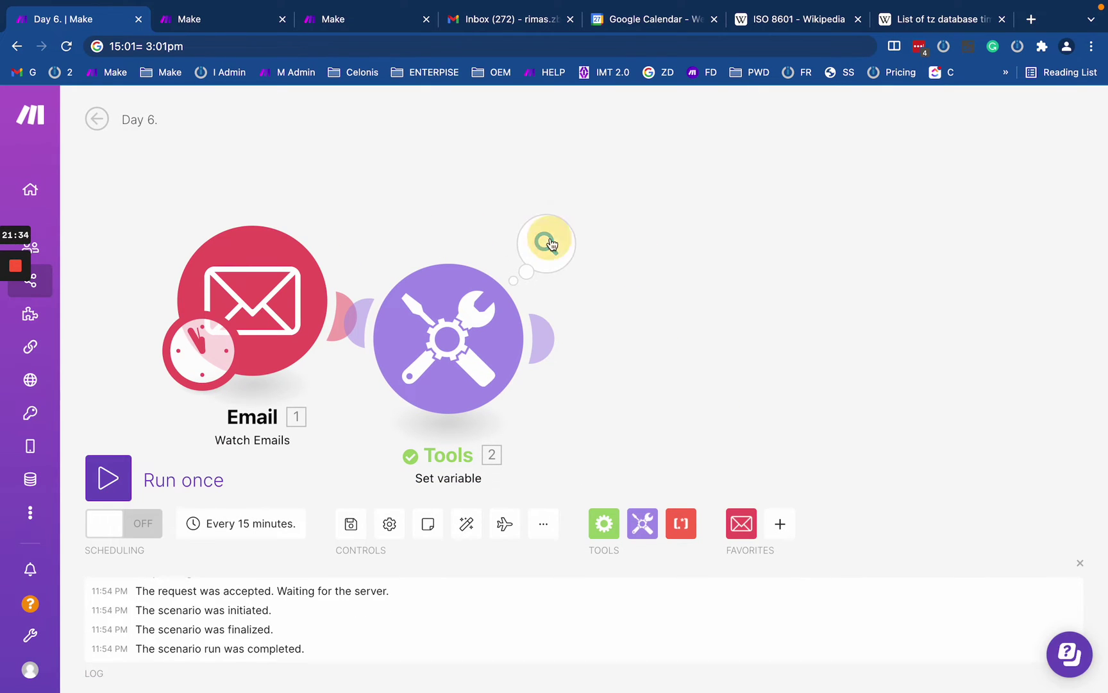
click(542, 240)
Step: Review the Tools module's parseDate formula and highlight its America/New_York timezone argument
click(469, 347)
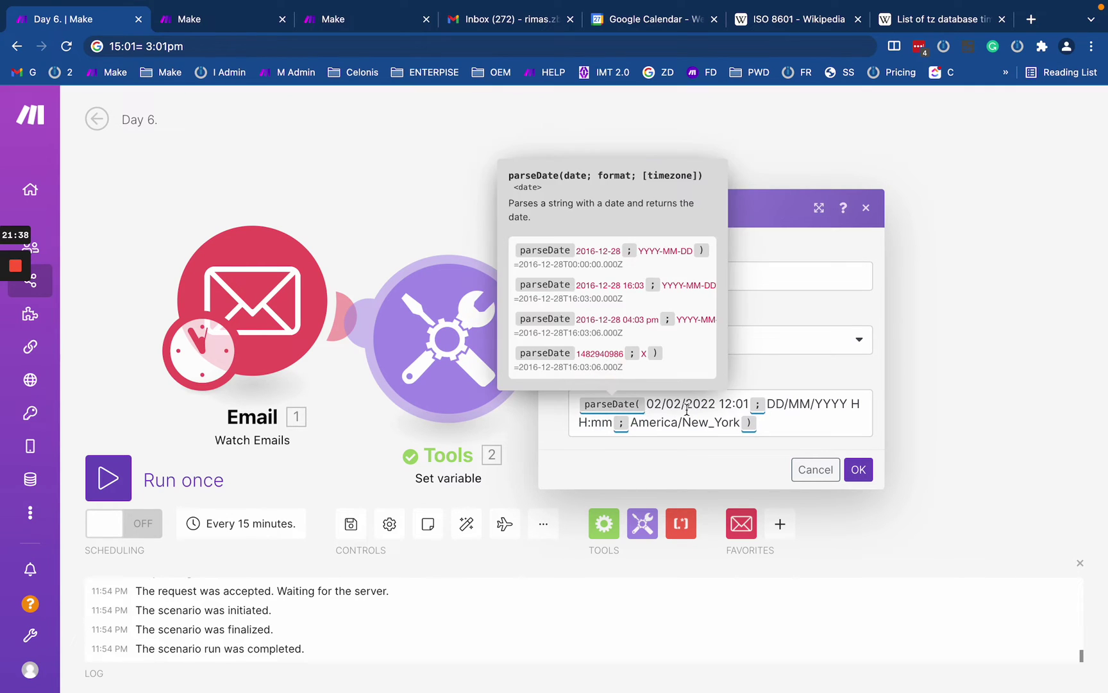
drag(632, 421, 741, 422)
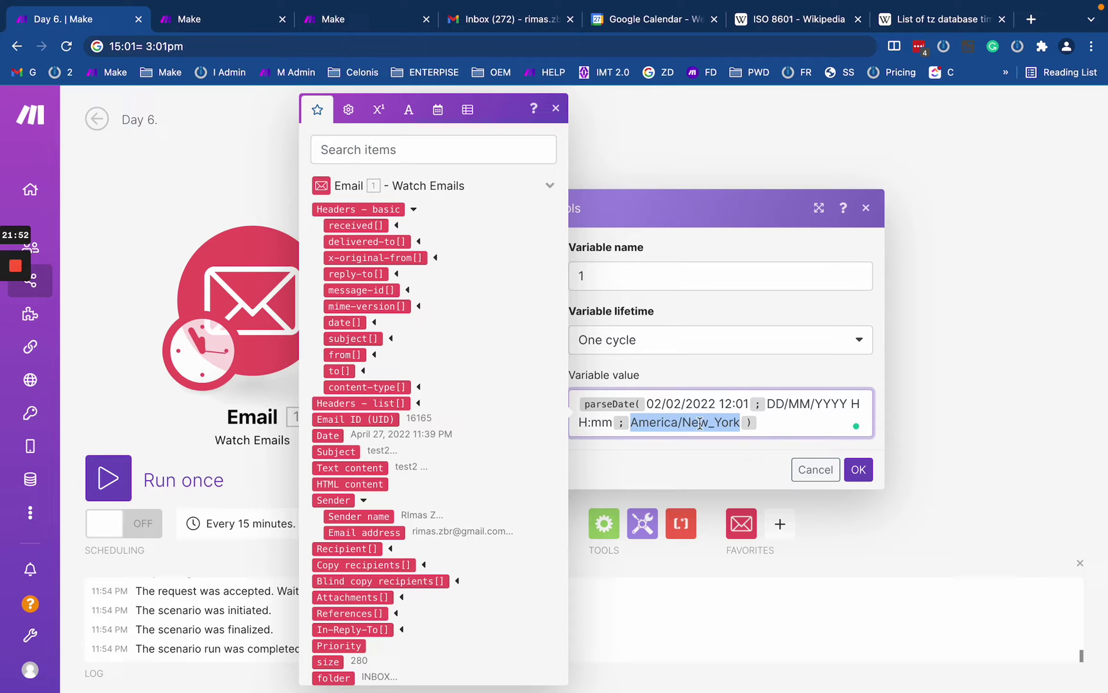
click(663, 156)
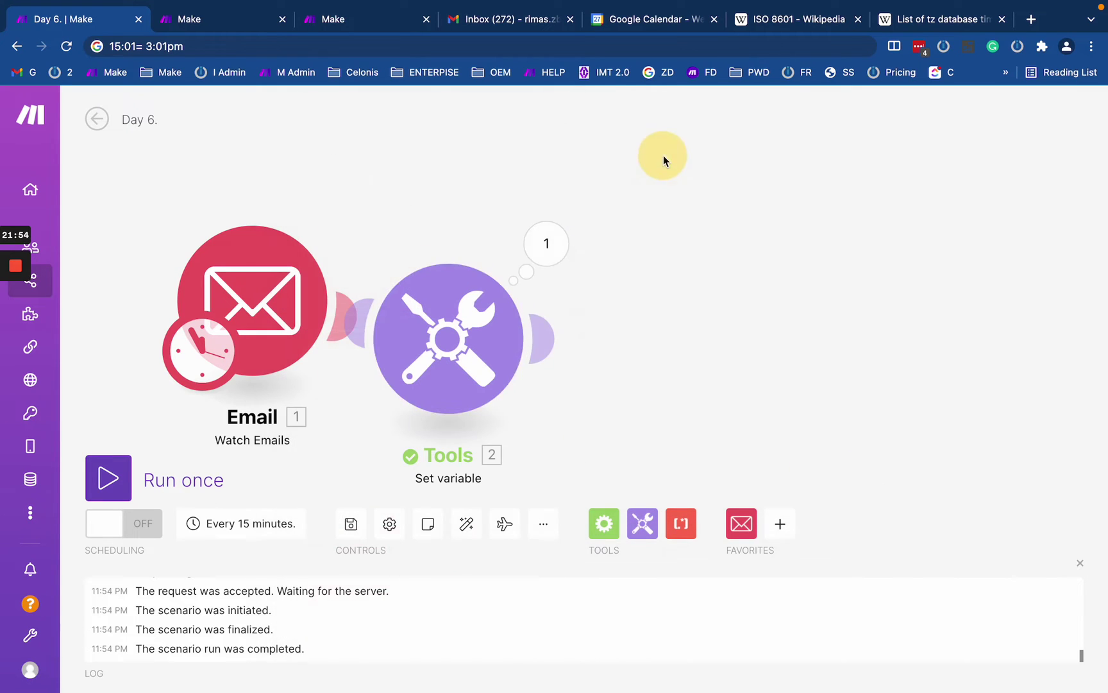
Step: Inspect the Tools module's run result and show the bundle download options for Operation 1
click(546, 243)
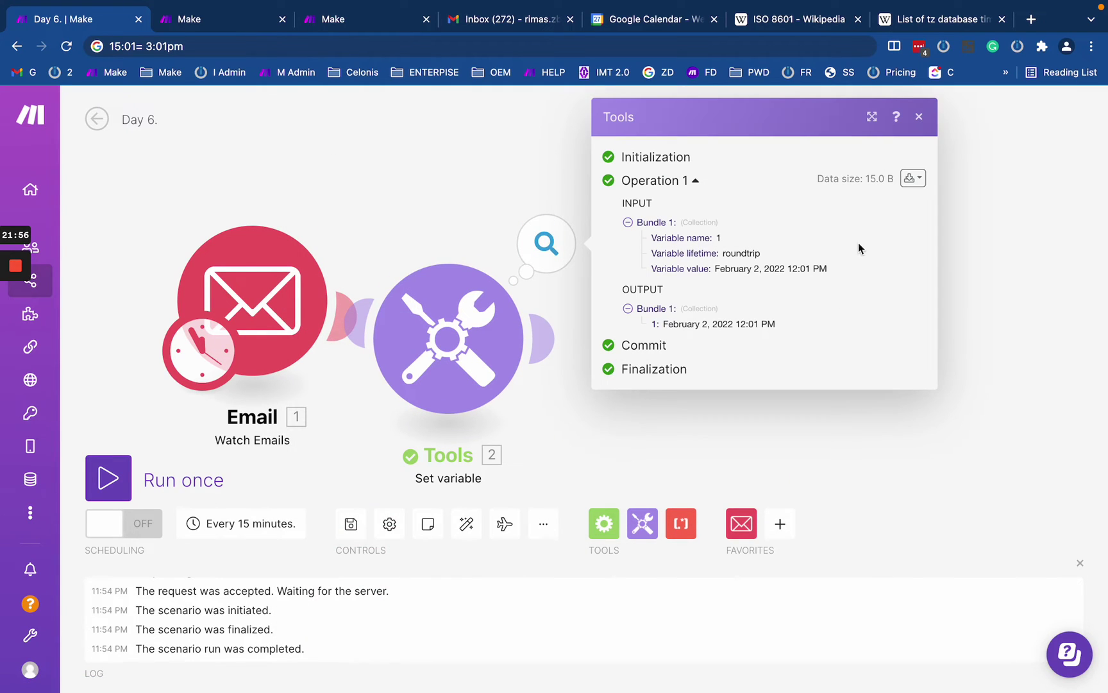
click(913, 179)
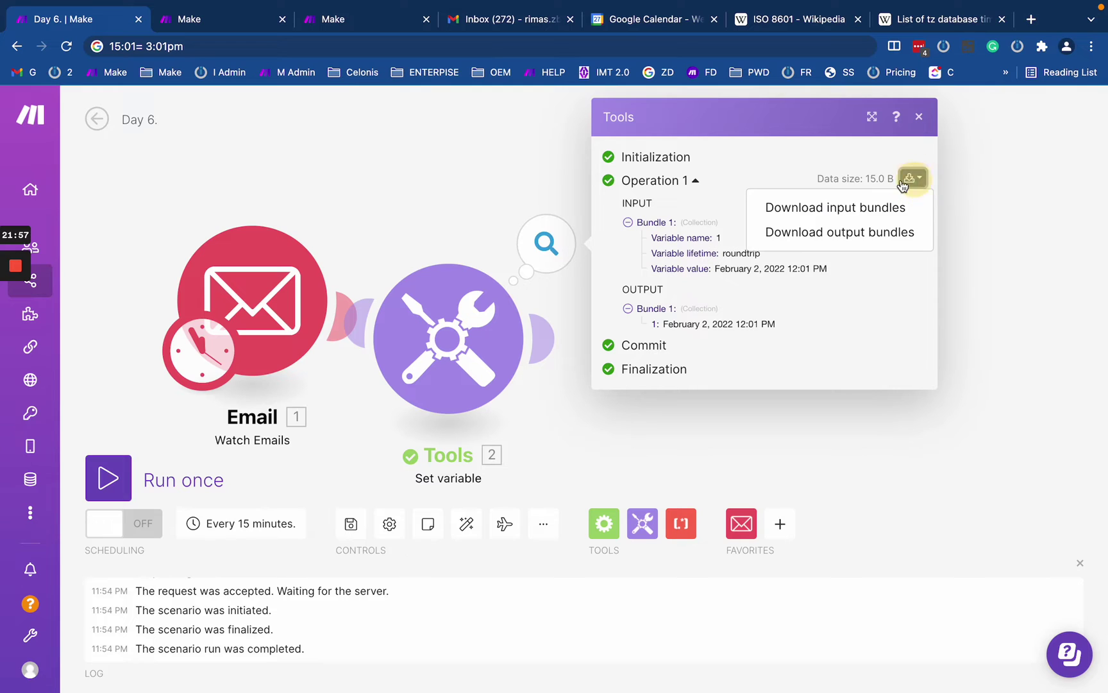
Step: Check the Set variable operation's input bundle and the 12:01 time in the module's parseDate formula
click(846, 207)
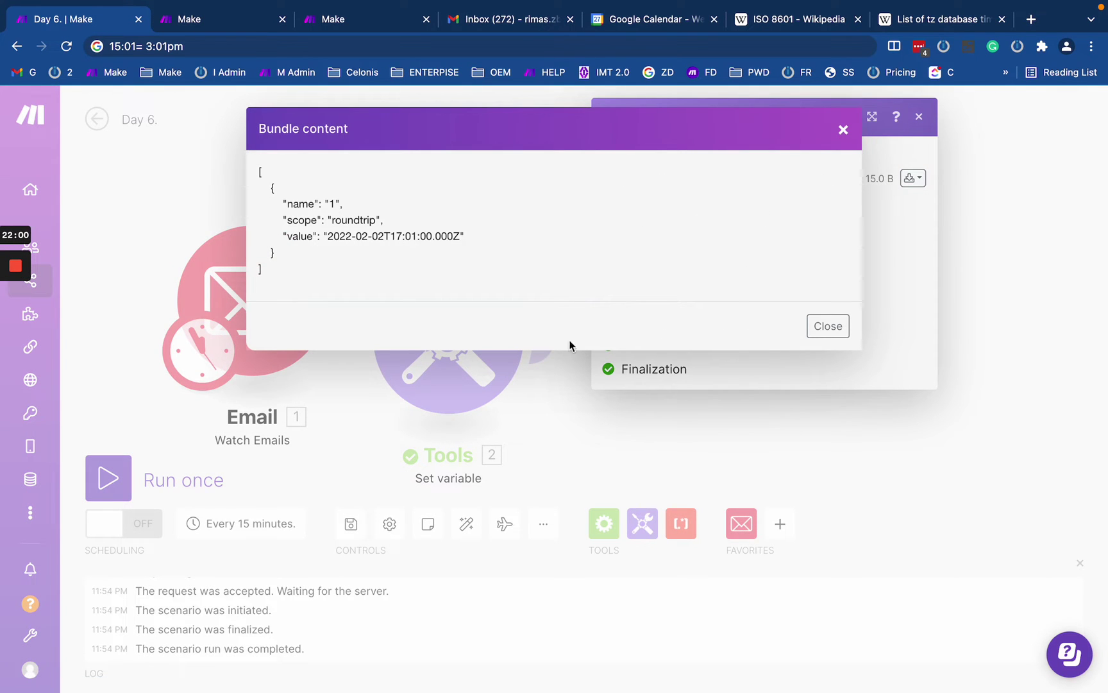
click(549, 413)
click(449, 337)
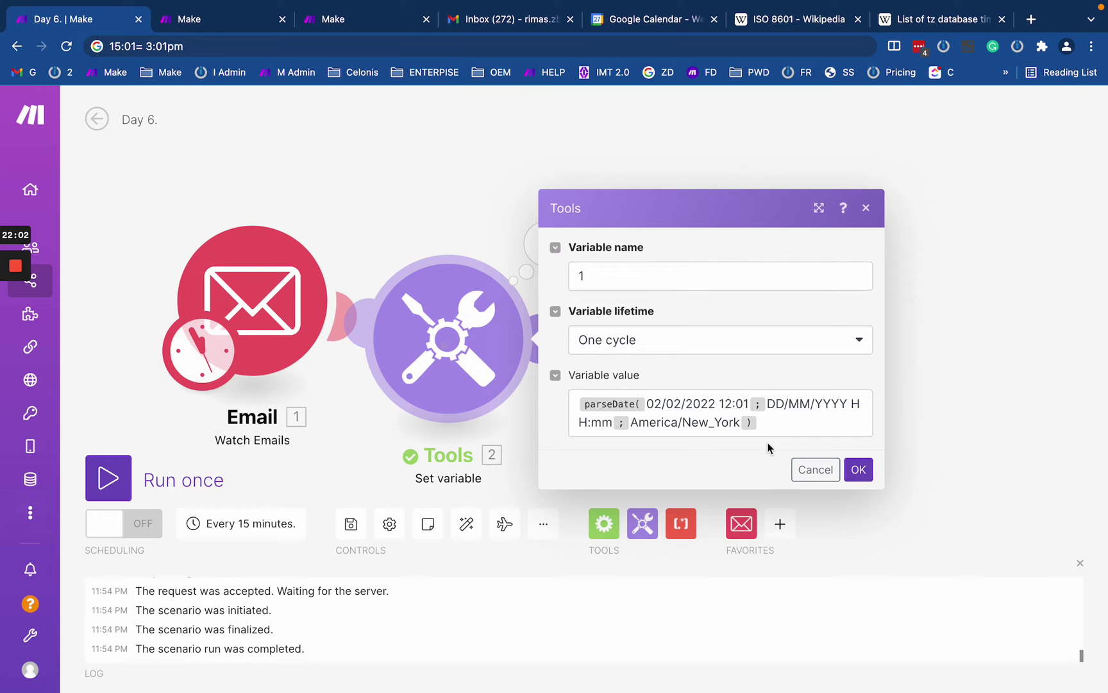
click(723, 401)
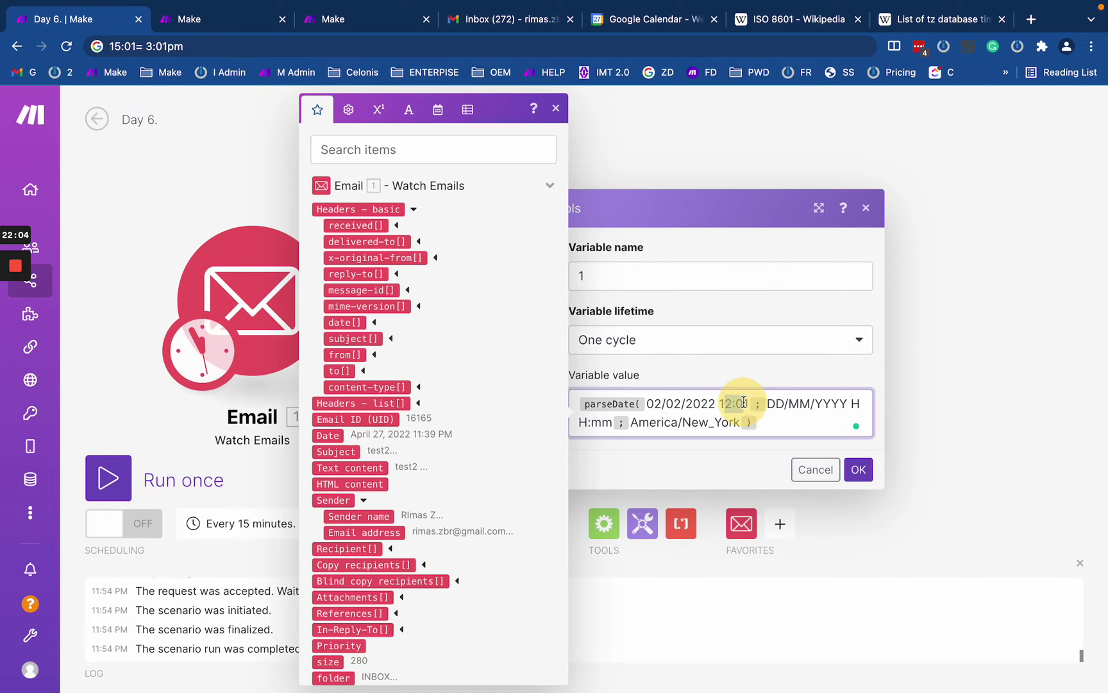
click(675, 171)
click(477, 309)
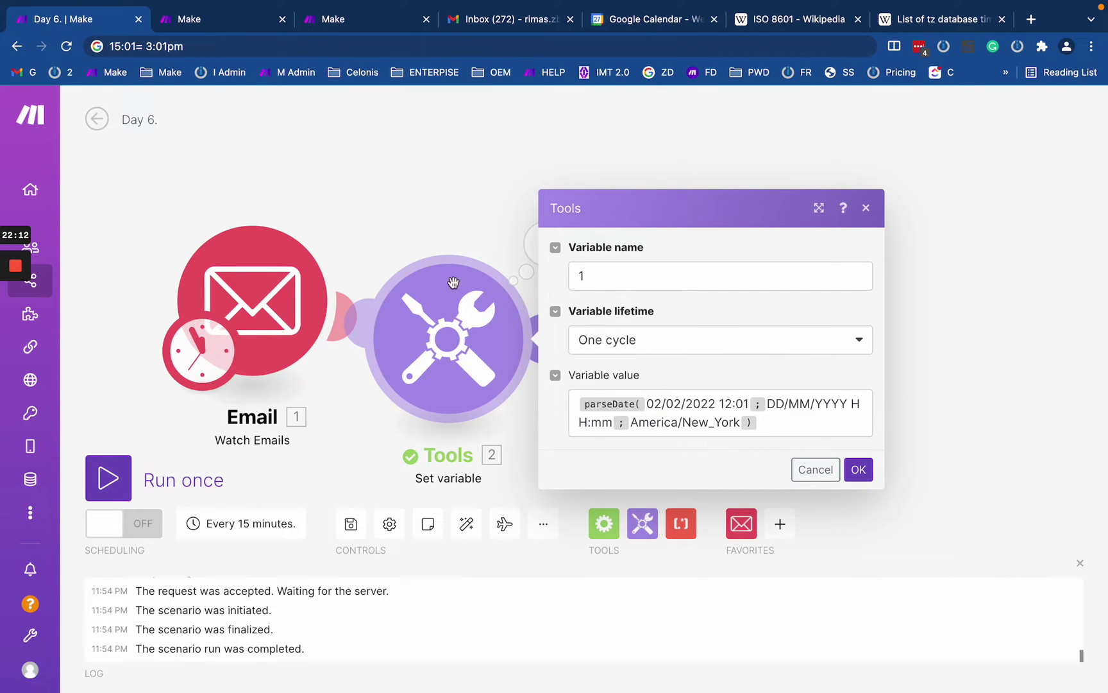
click(747, 427)
double_click(733, 403)
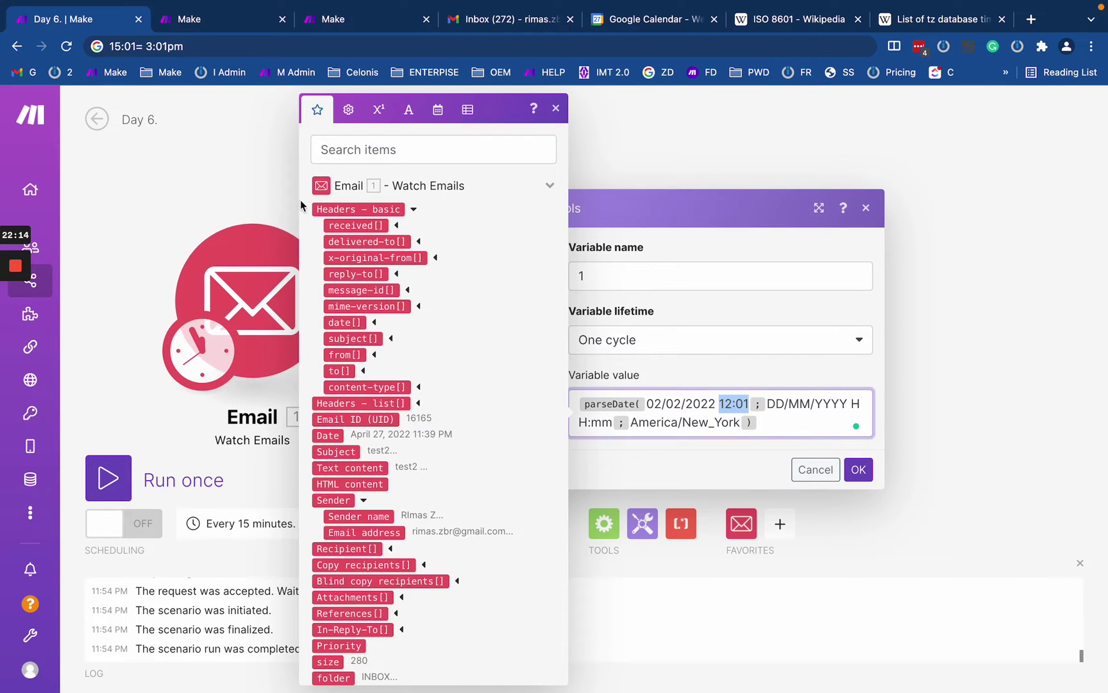
click(507, 319)
Step: Reopen the Set variable operation's input bundle and highlight the time portion of its date value
click(542, 246)
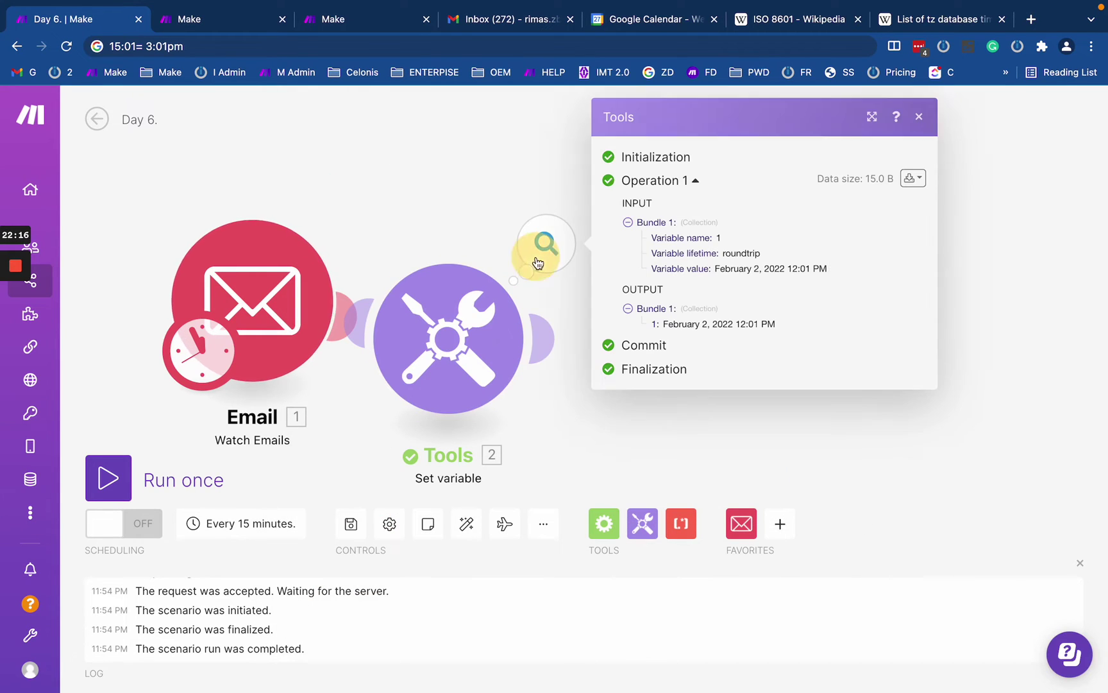
click(923, 179)
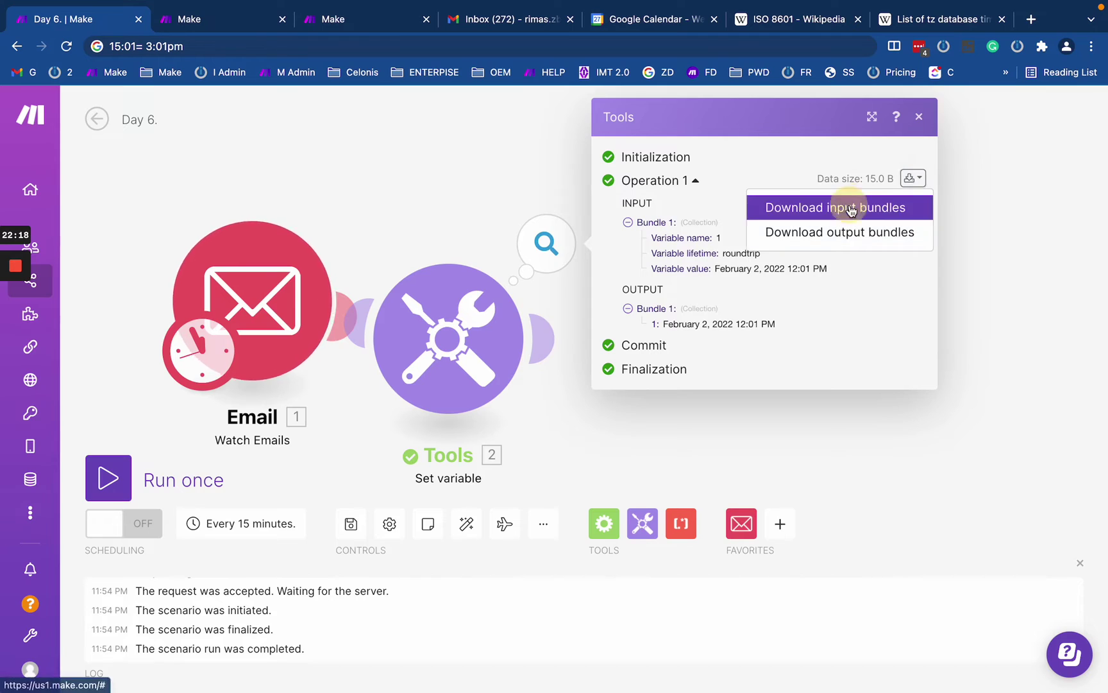
click(846, 207)
drag(390, 236, 460, 236)
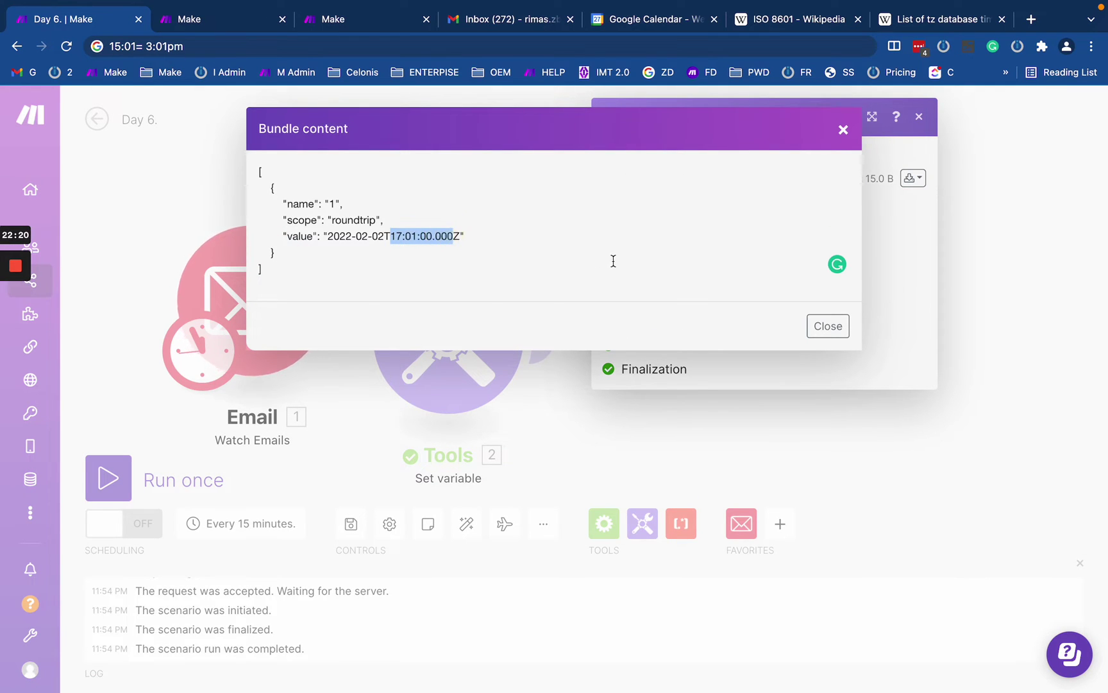
click(614, 261)
click(901, 264)
Step: View the Set variable operation's output bundle and highlight its date value
click(913, 178)
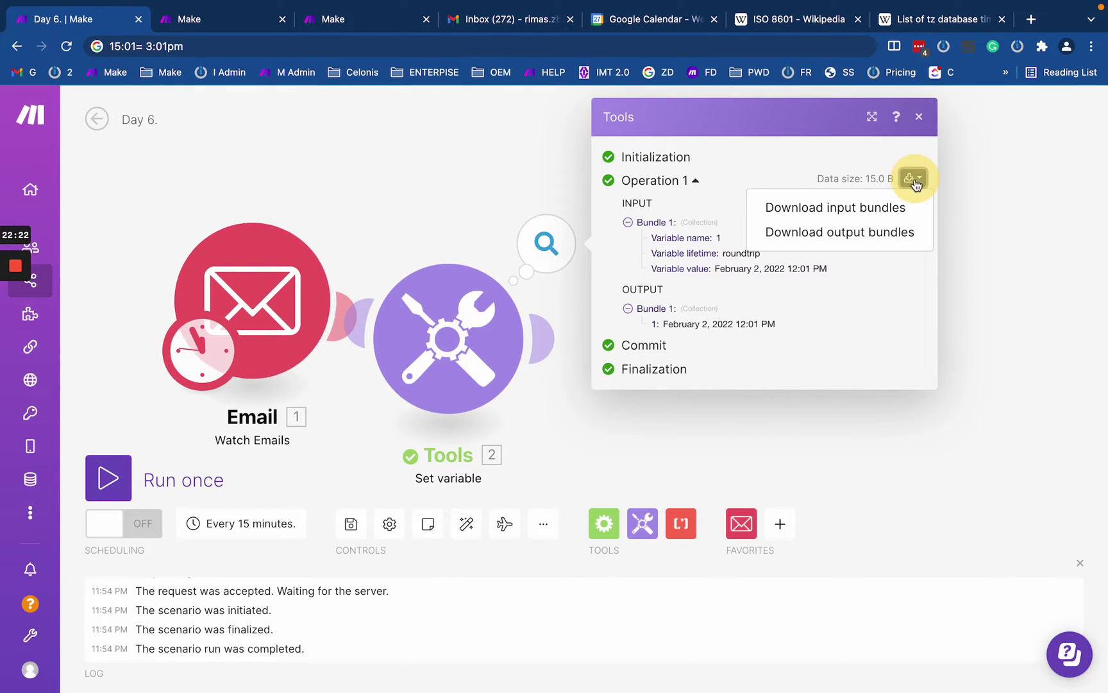
click(801, 232)
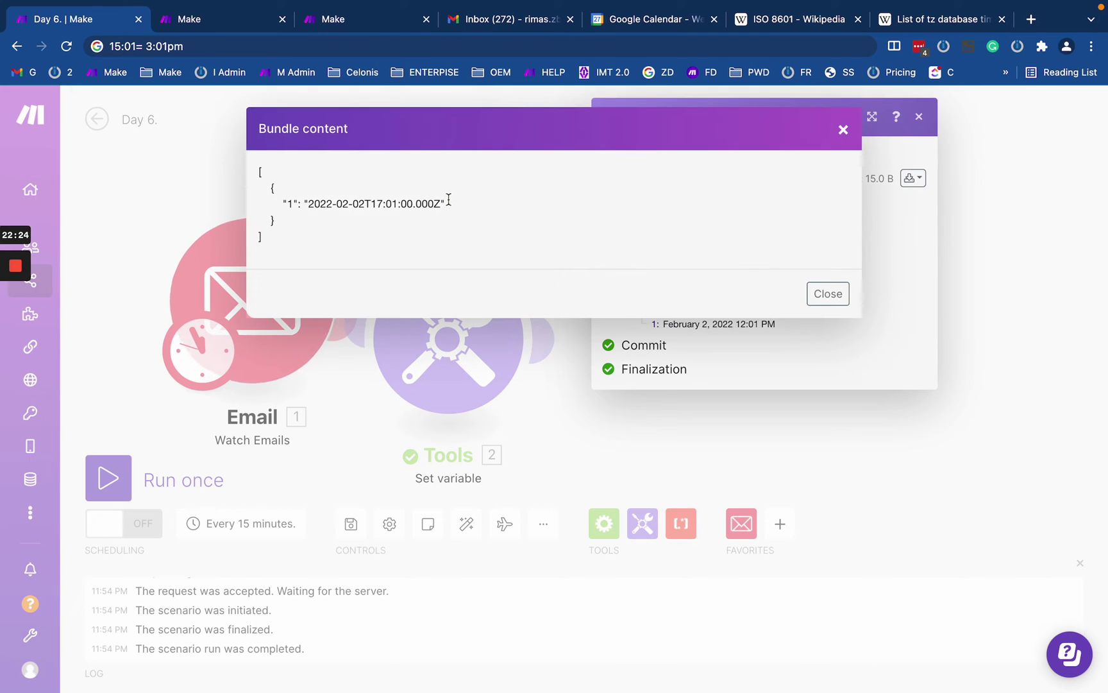
drag(449, 200, 260, 200)
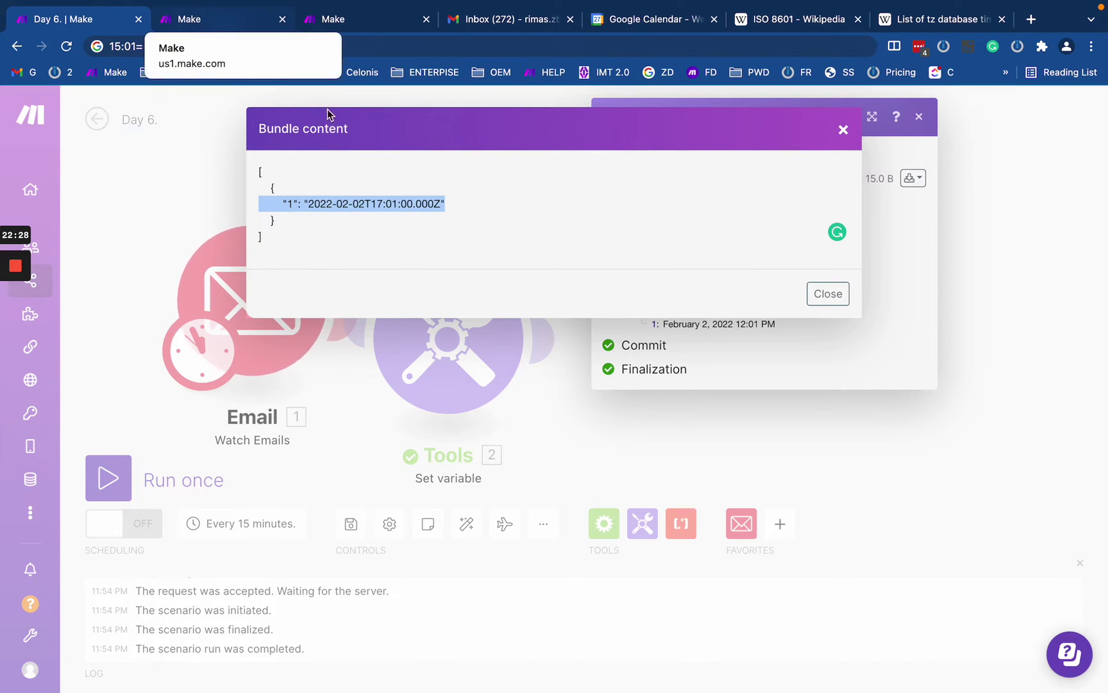
Step: Check the Web time zone in the profile's time zone options
click(200, 21)
drag(840, 286, 1037, 284)
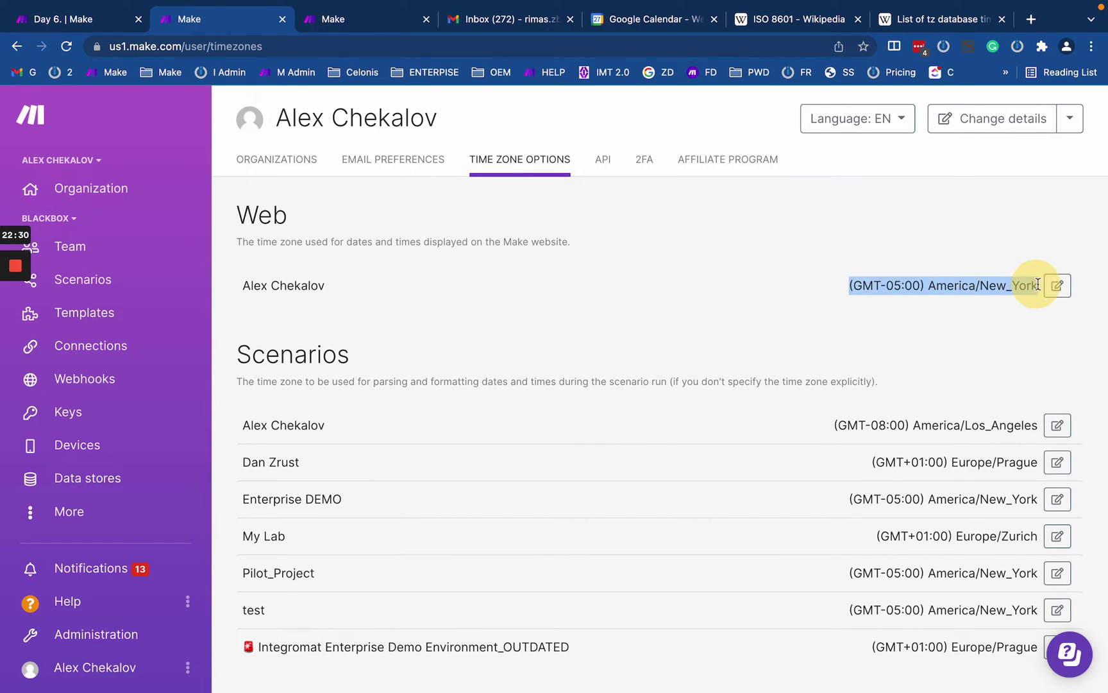
drag(863, 285, 1005, 285)
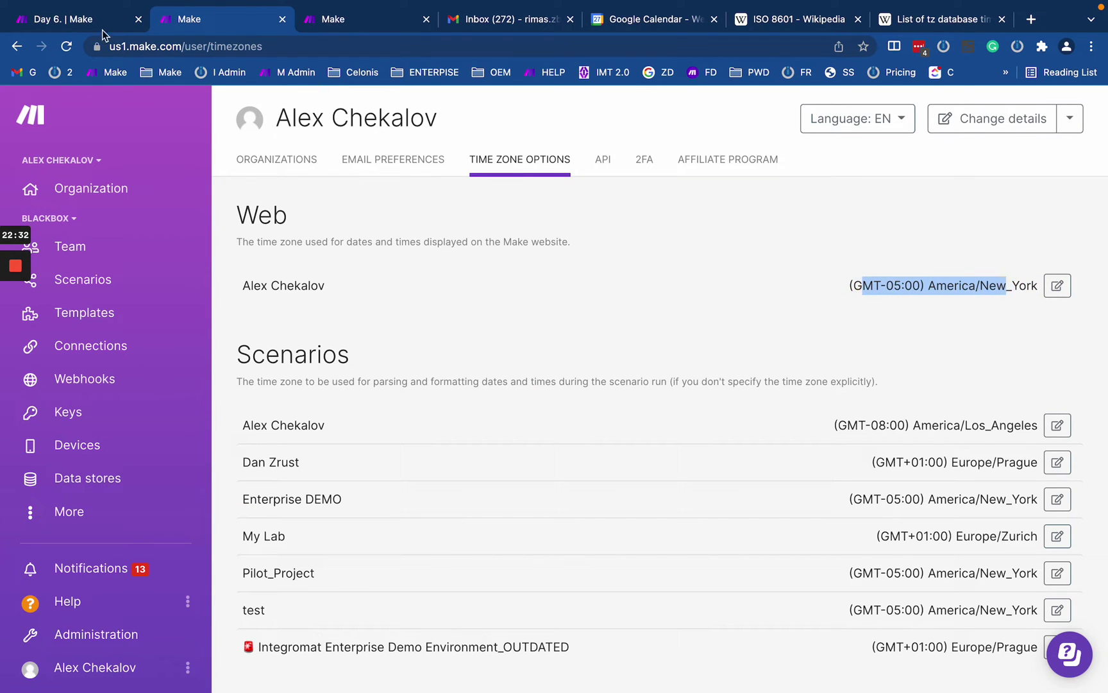
Step: Compare the Set variable operation's displayed dates with the Web time zone in the profile
click(70, 20)
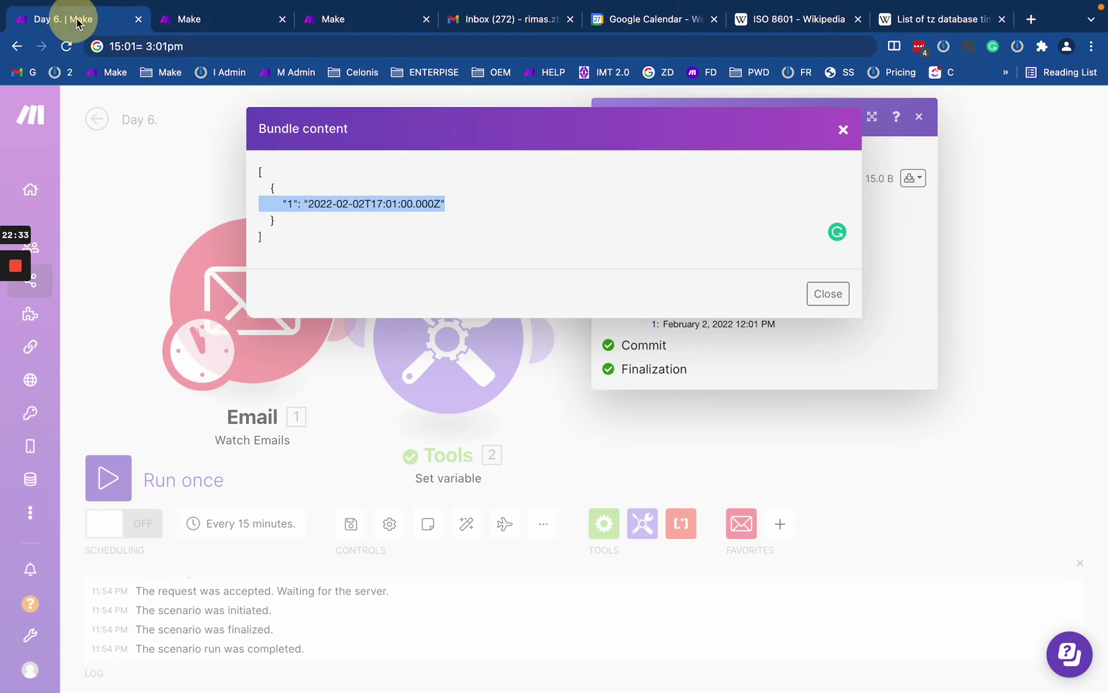
click(699, 363)
click(188, 20)
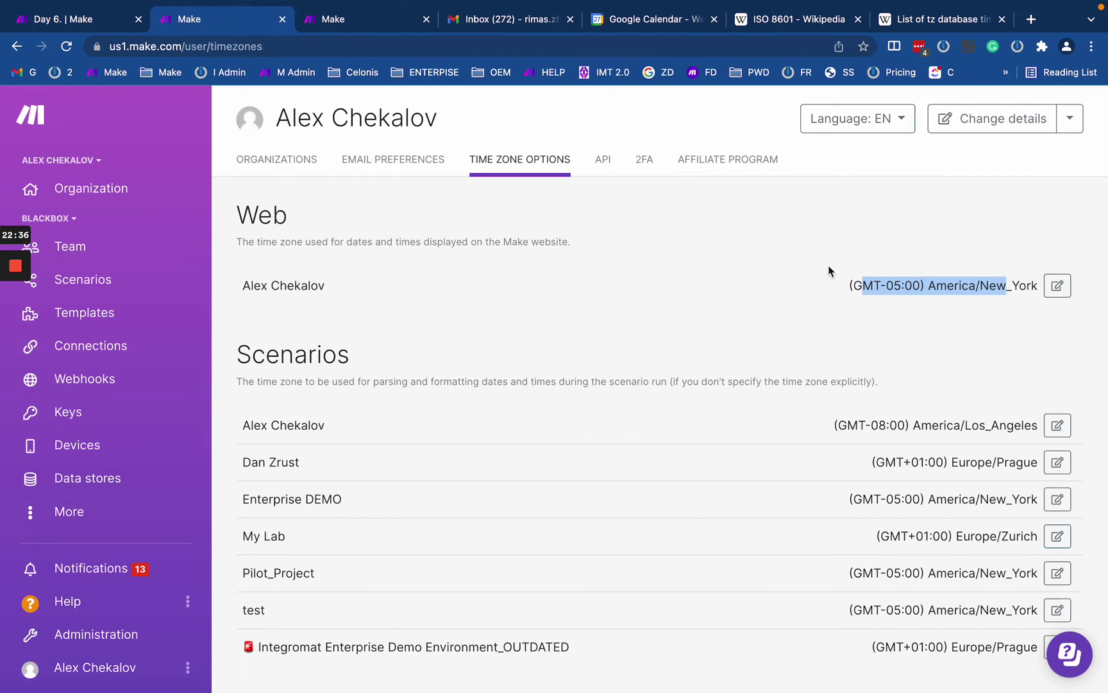
click(97, 19)
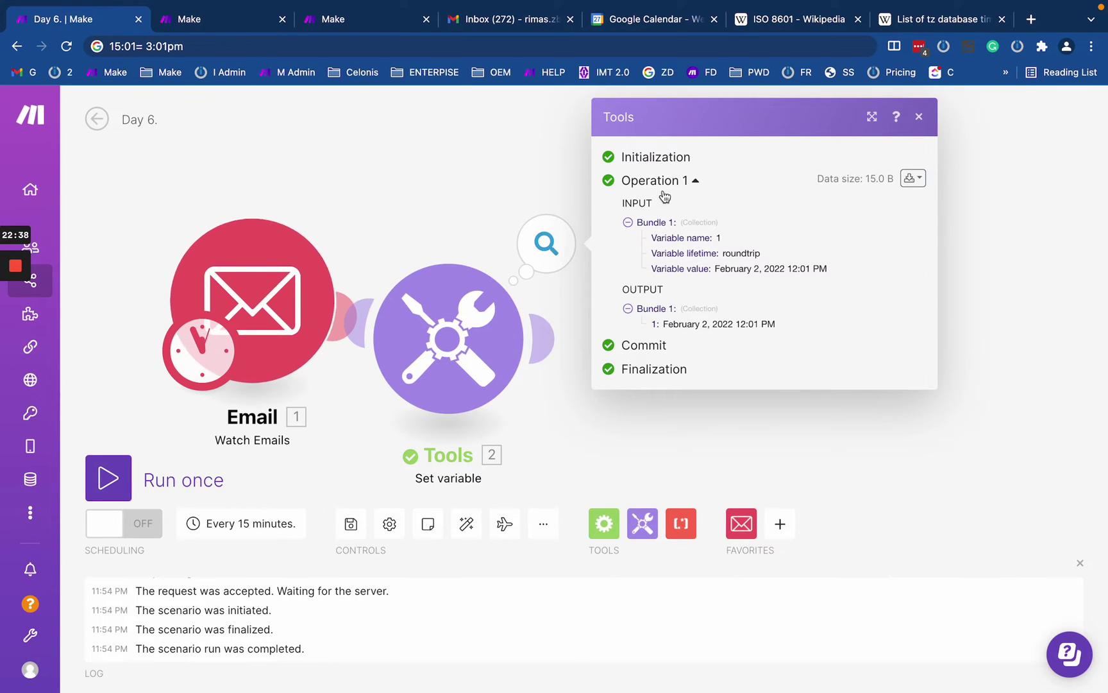
click(227, 19)
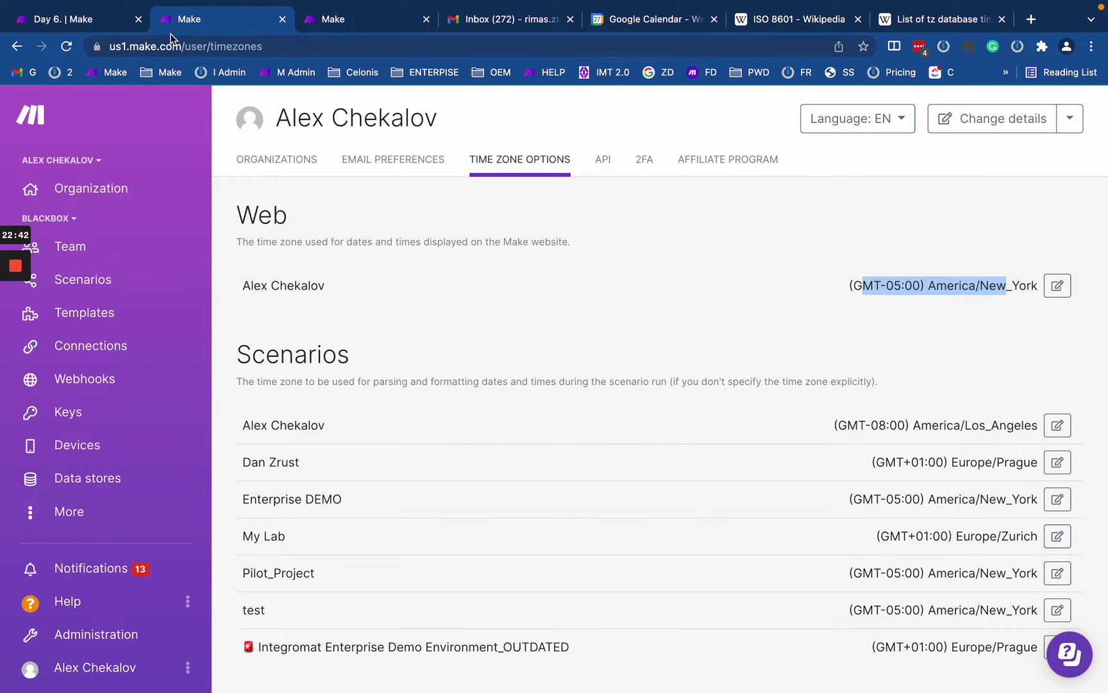
click(108, 19)
Step: Compare the output date of the Set variable operation with the date in the module's parseDate formula
click(448, 339)
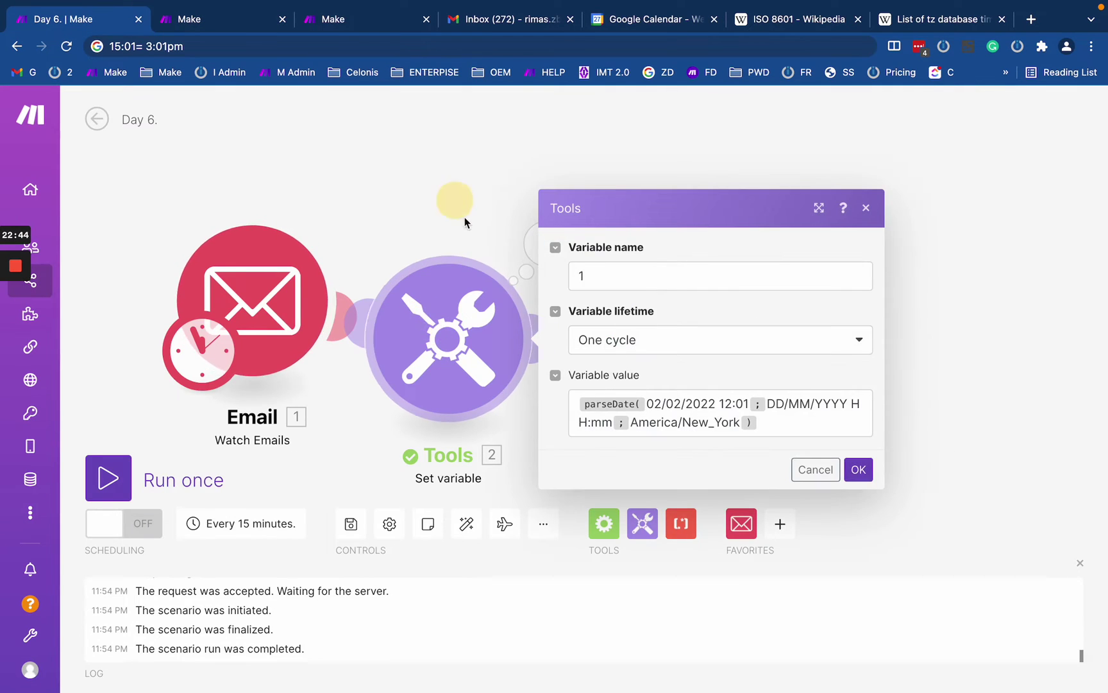
click(465, 217)
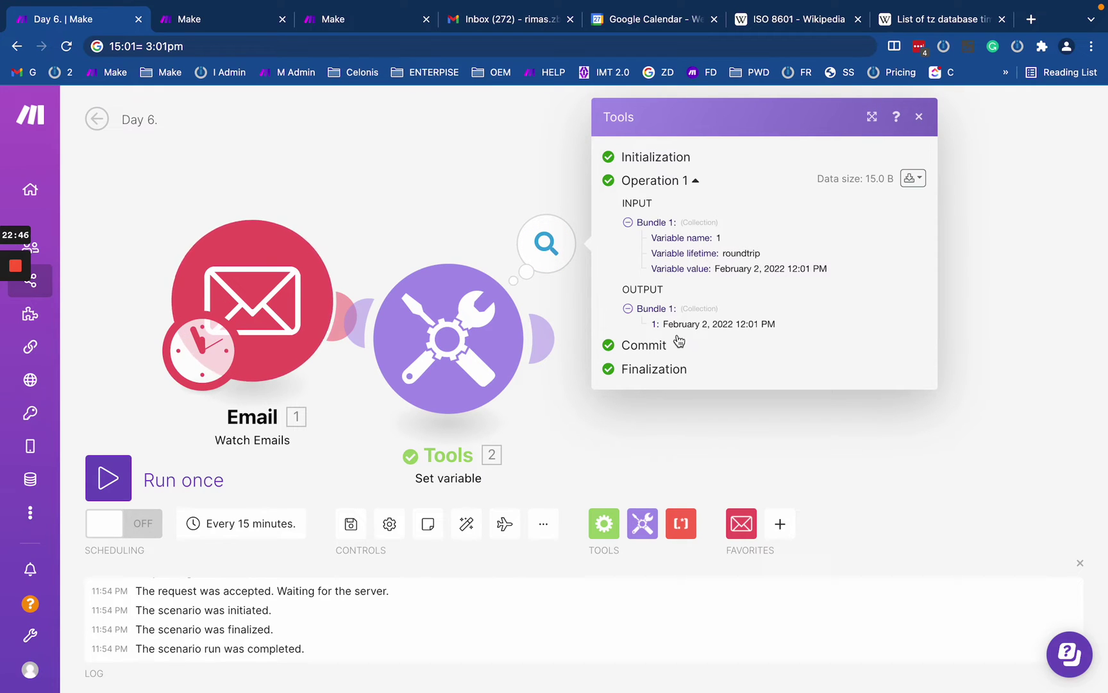
drag(659, 323, 795, 324)
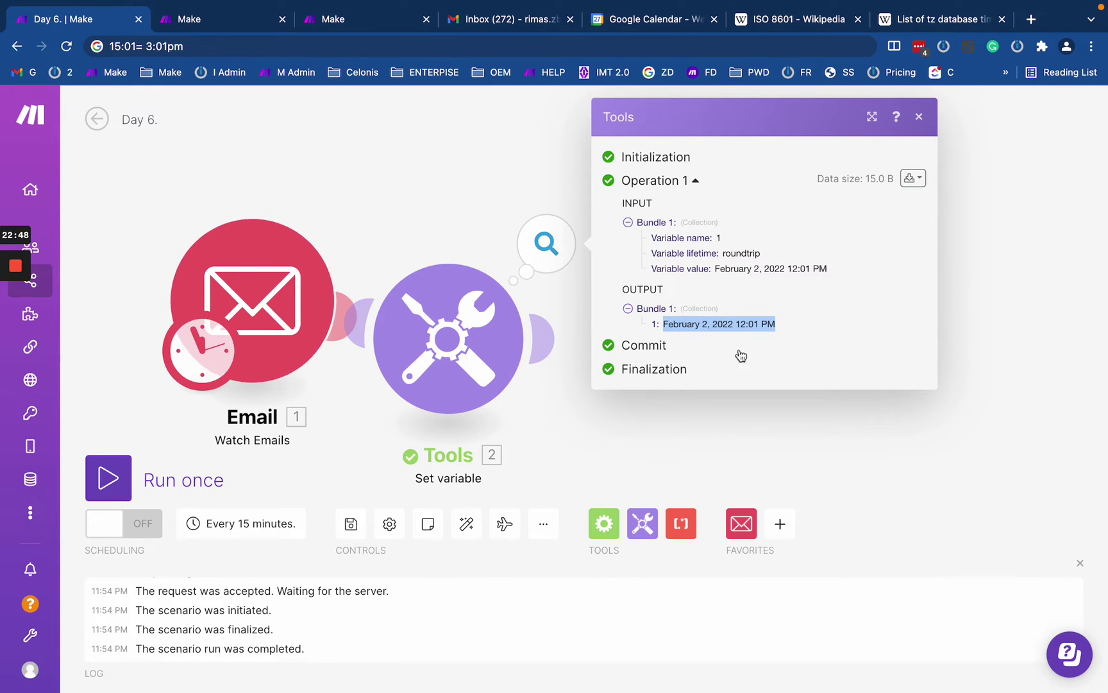
click(448, 338)
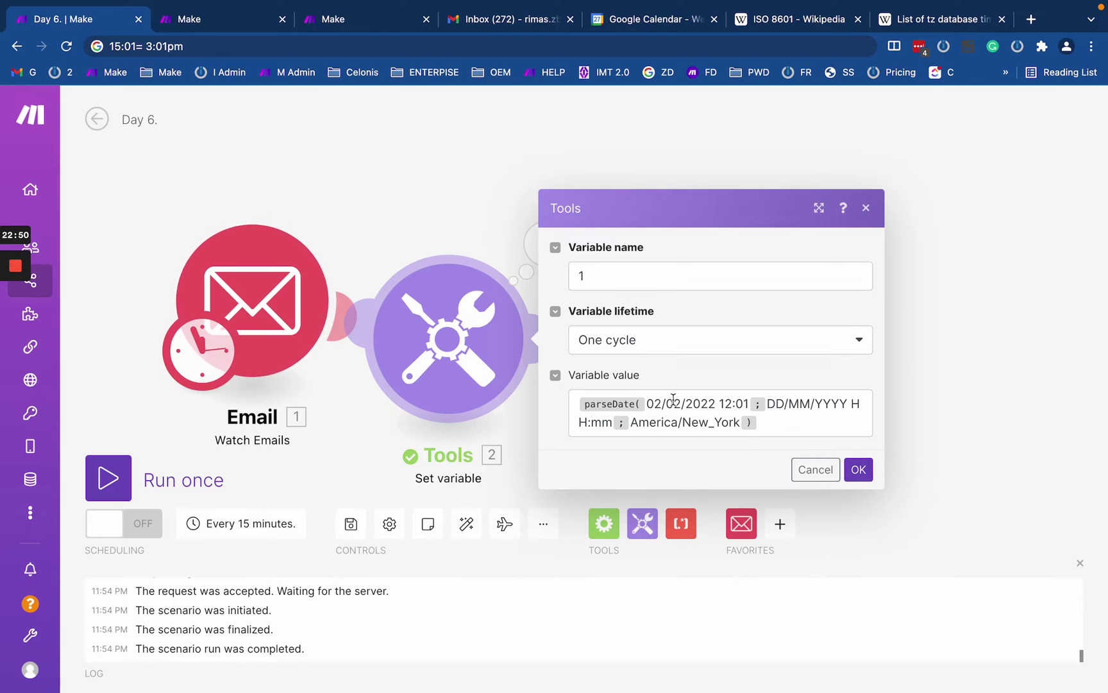
Step: Set the scenario time zone of the first listed organization to (GMT-05:00) America/New_York and save it
click(206, 18)
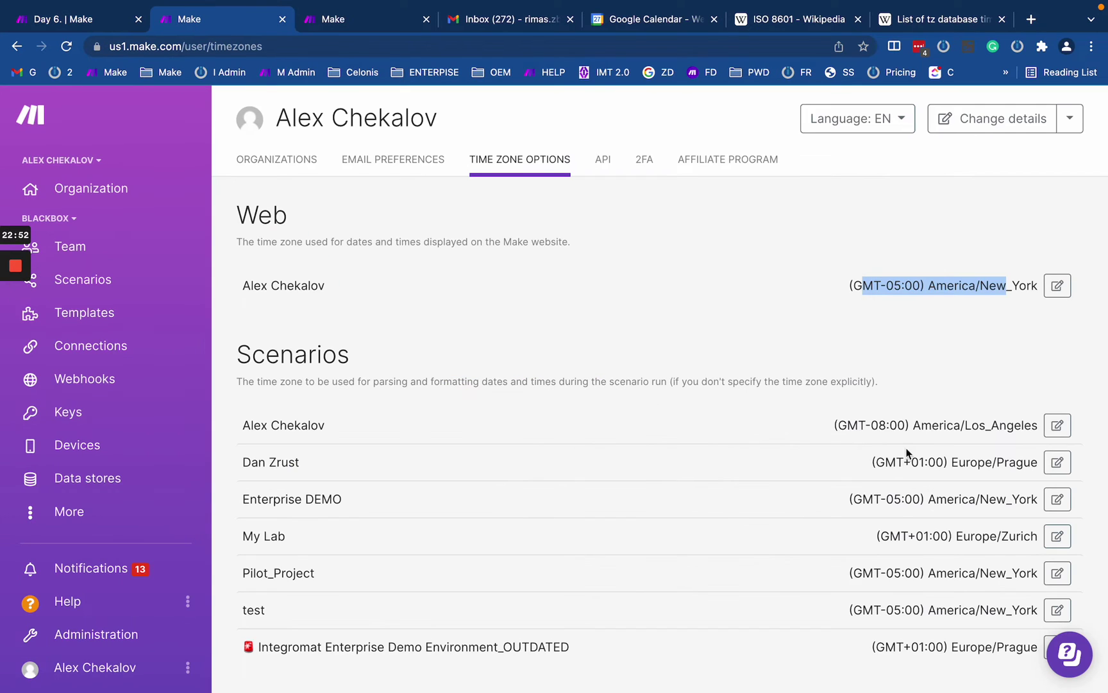
click(1057, 425)
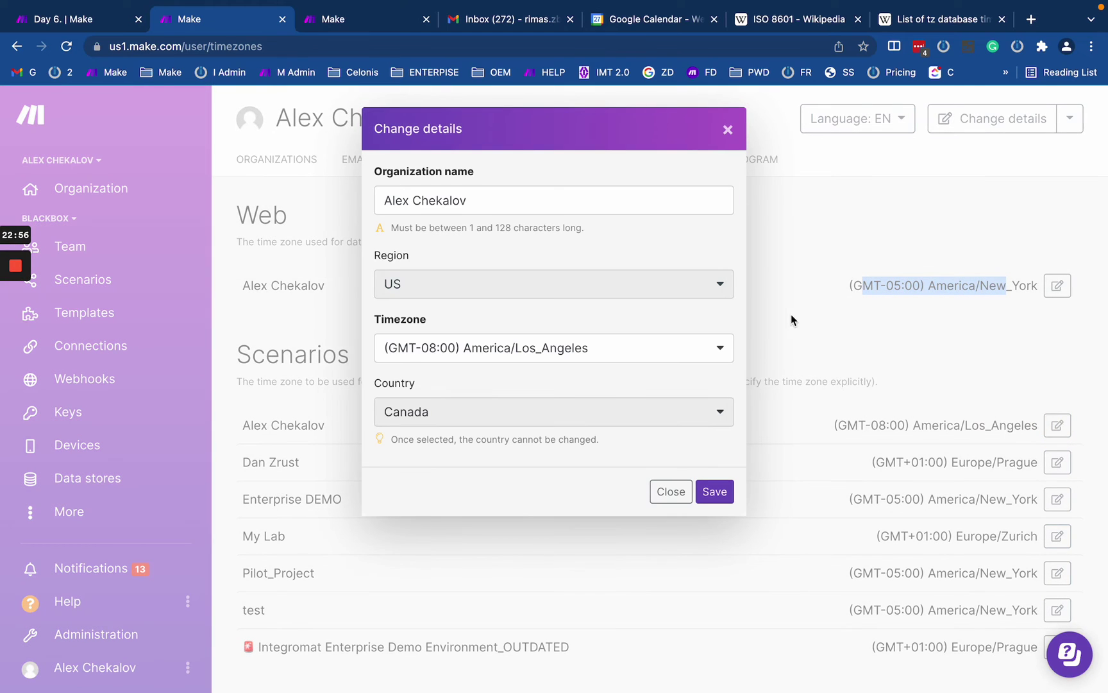
click(527, 351)
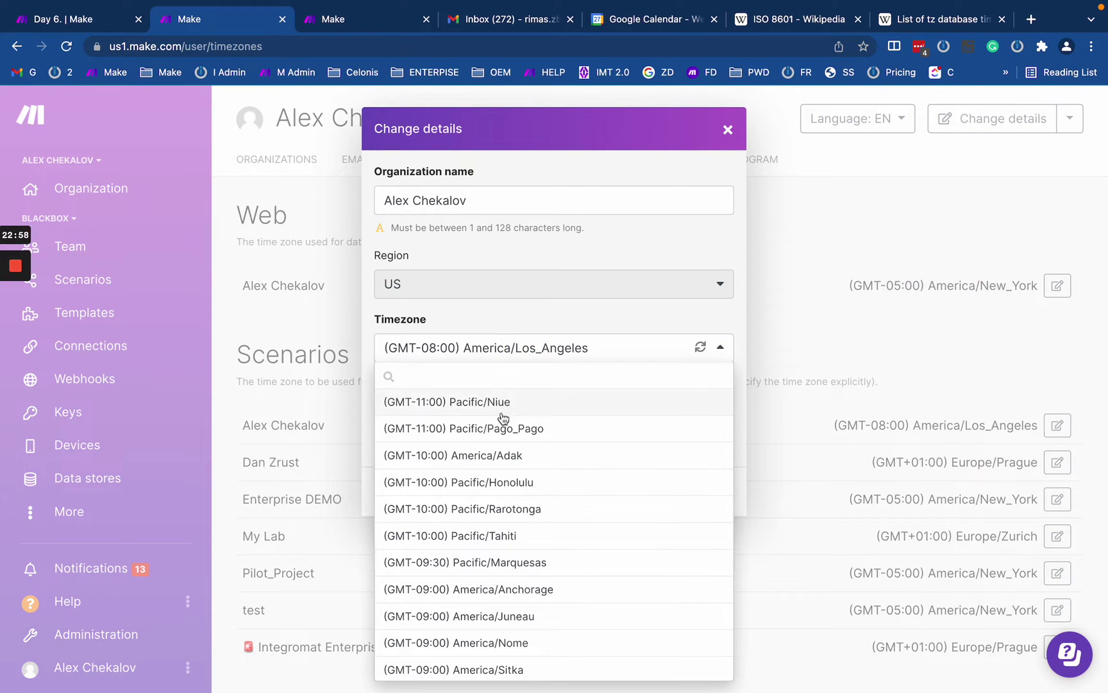
scroll(517, 526, down, 1)
scroll(517, 526, down, 3)
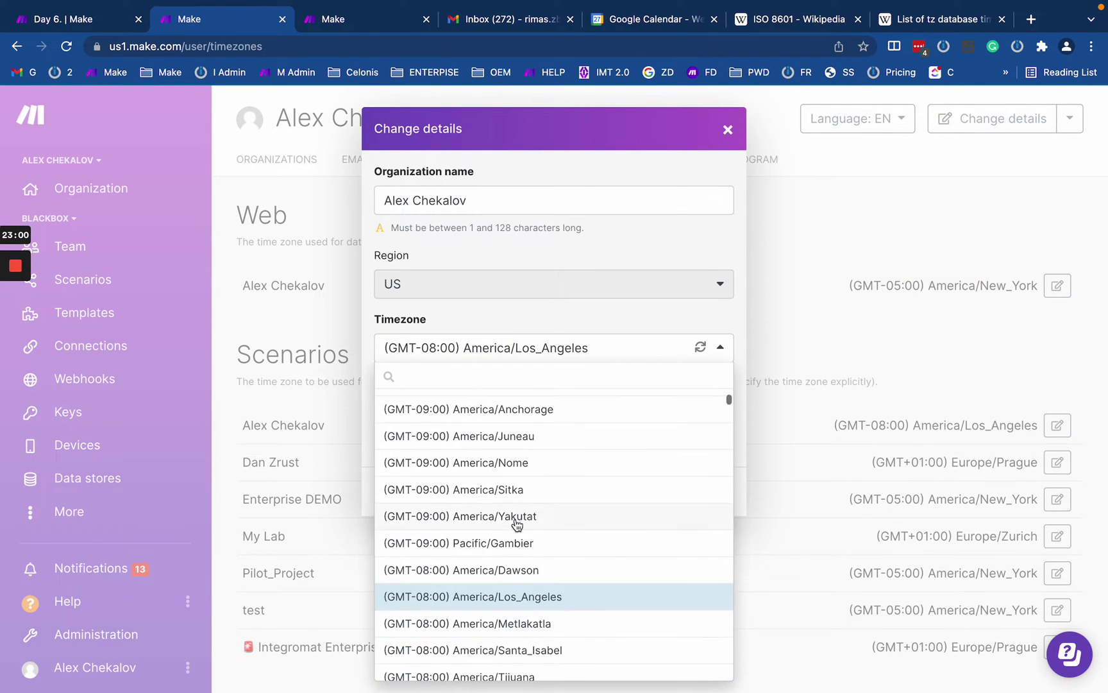
click(474, 379)
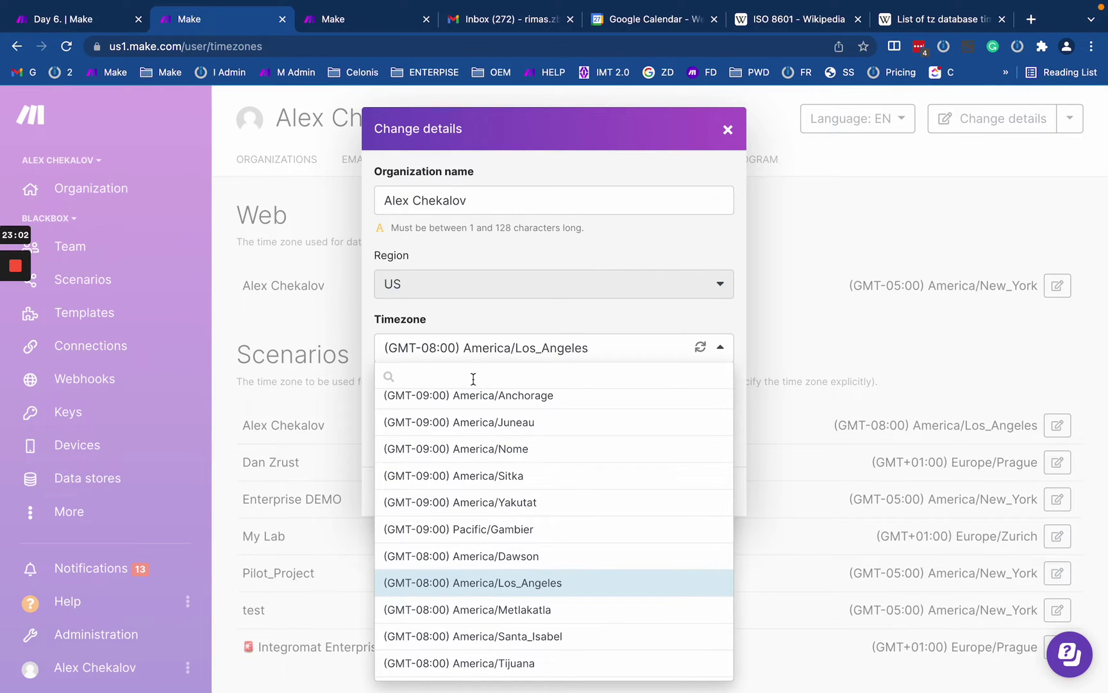
text(new)
click(519, 427)
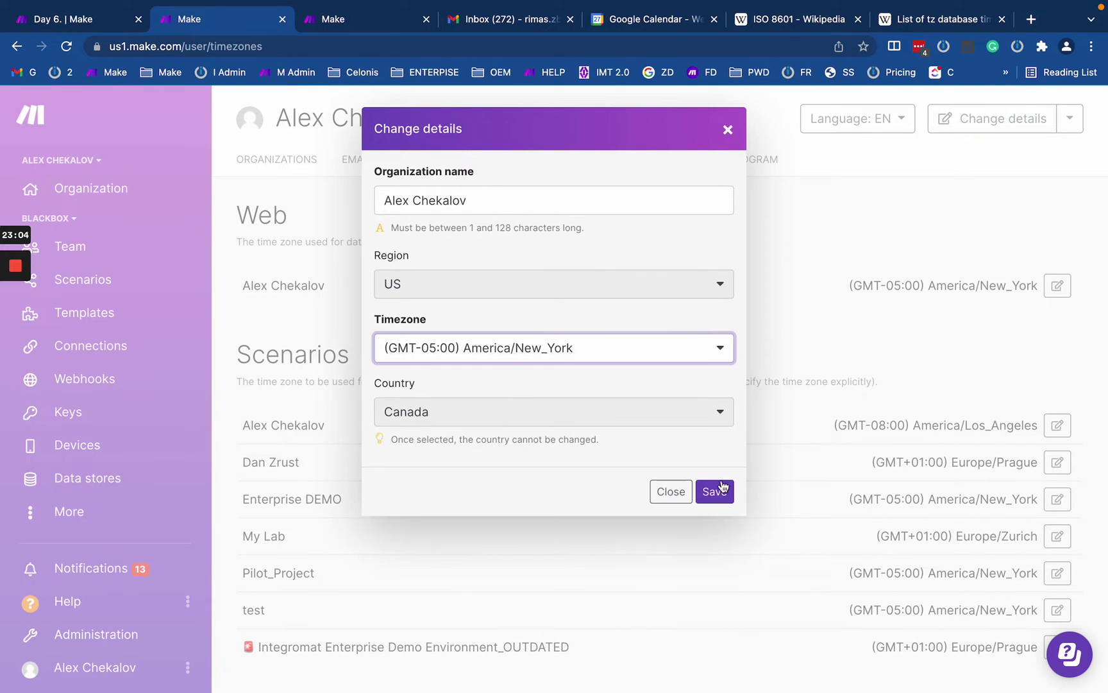
click(721, 489)
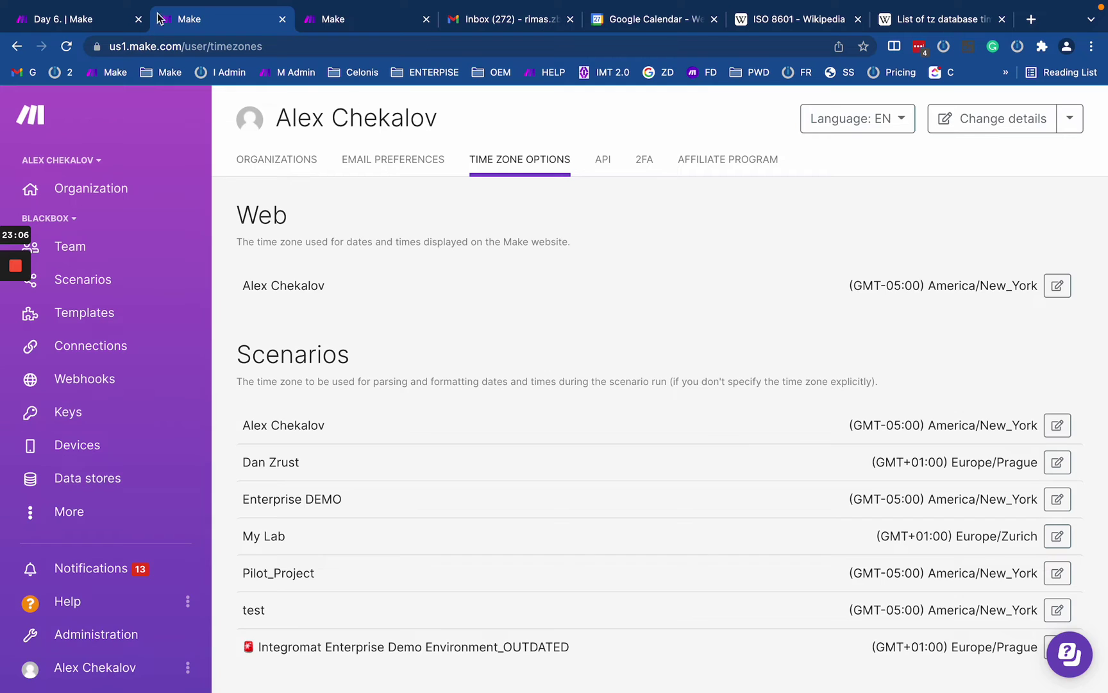
Step: Examine the America/New_York time zone argument and the 12:01 time in the Day 6 scenario's parseDate formula
click(90, 18)
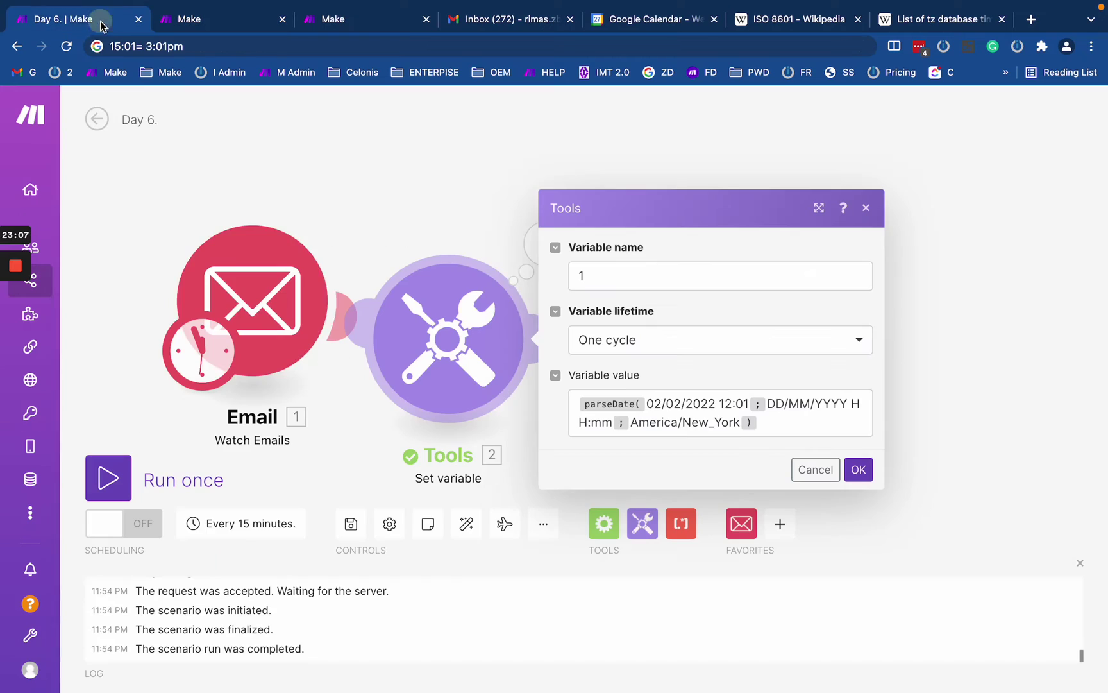
double_click(641, 428)
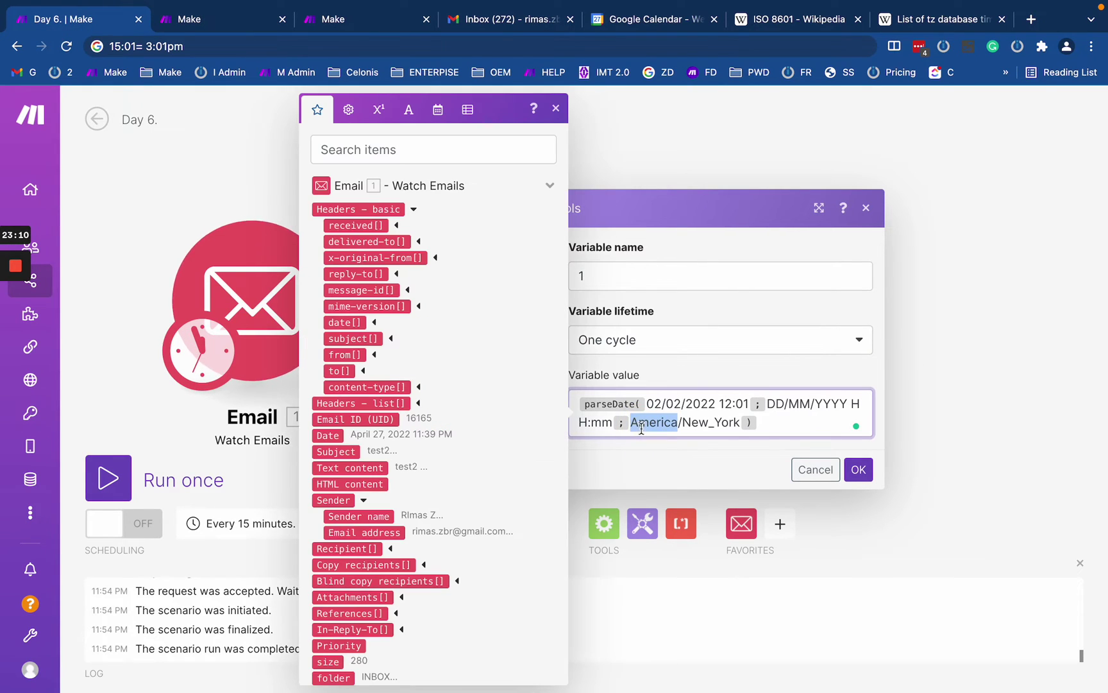
drag(741, 423, 629, 421)
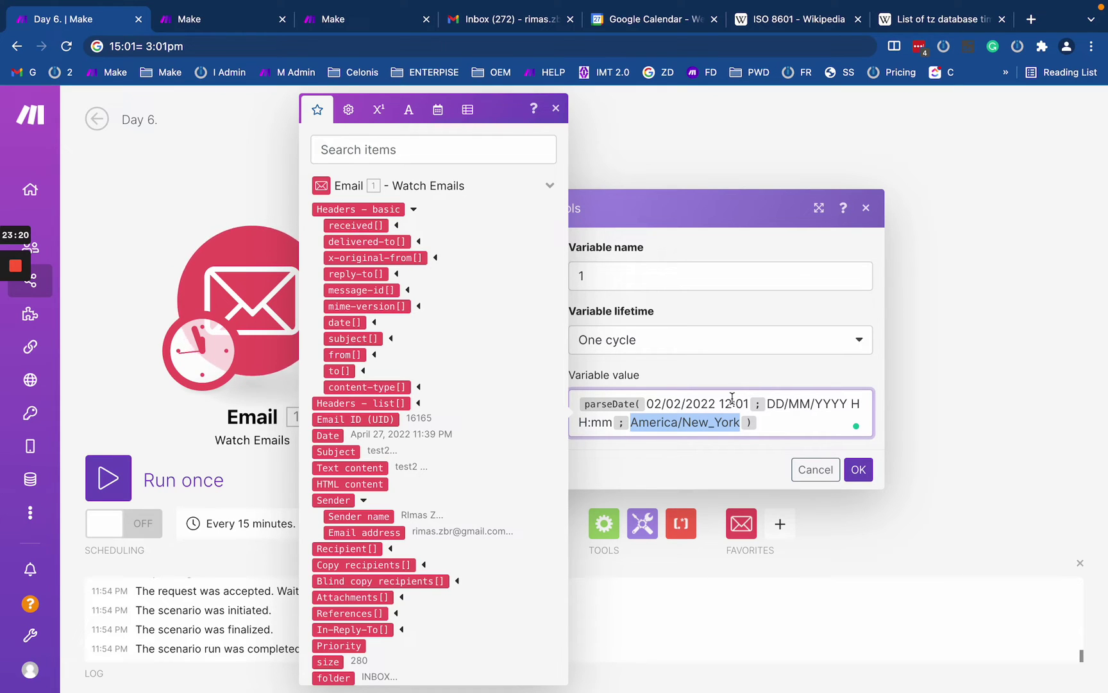
drag(716, 403, 744, 407)
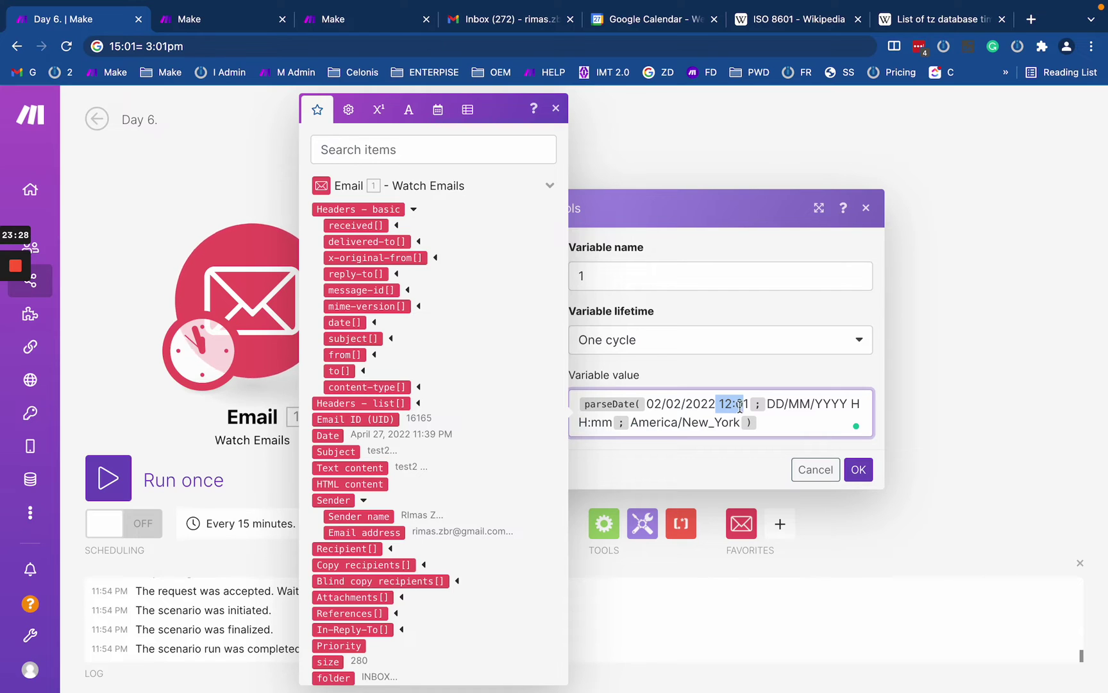
click(741, 405)
mouse_move(740, 402)
mouse_down()
mouse_move(724, 409)
mouse_move(749, 400)
mouse_up()
click(733, 405)
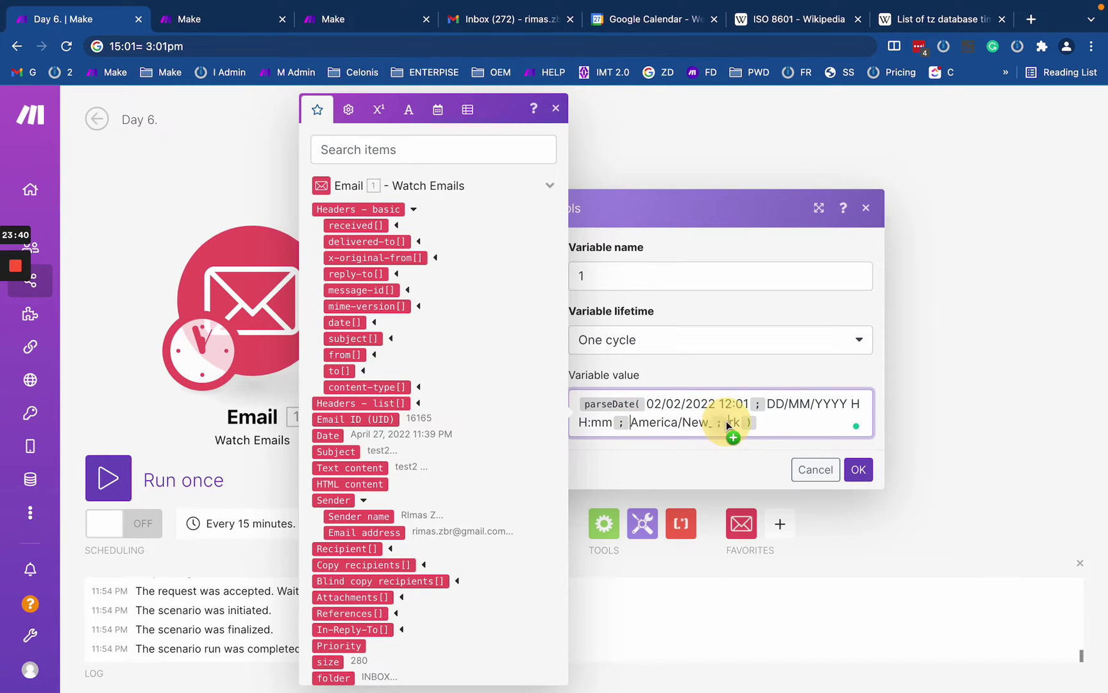
key(ctrl+a)
key(BackSpace)
click(816, 451)
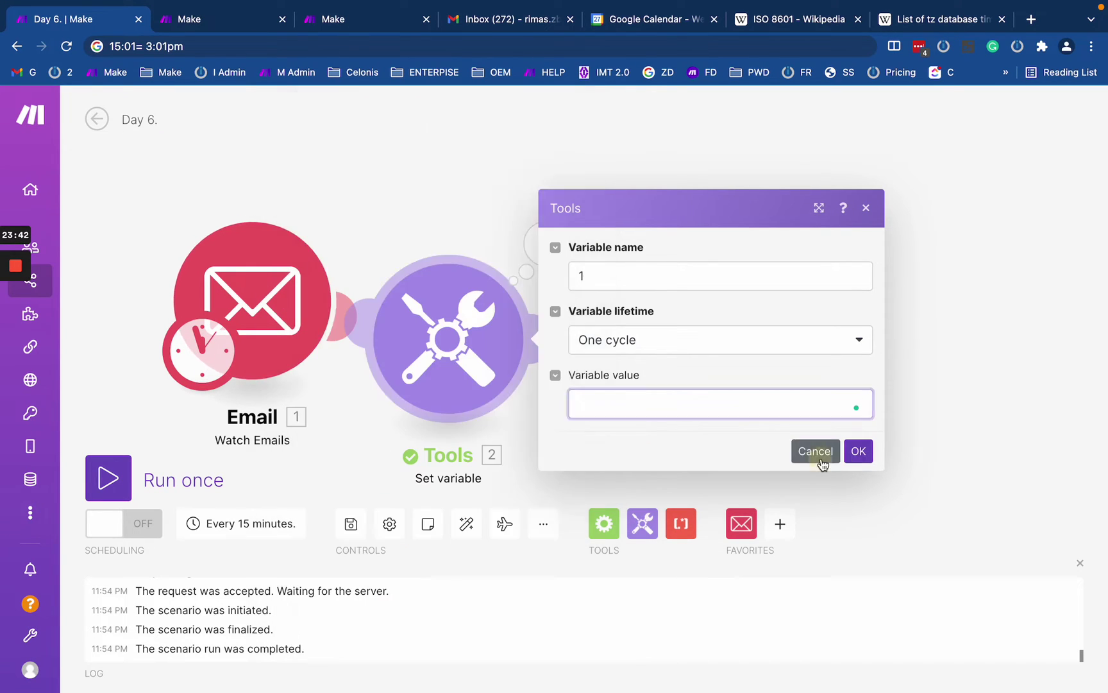
click(431, 360)
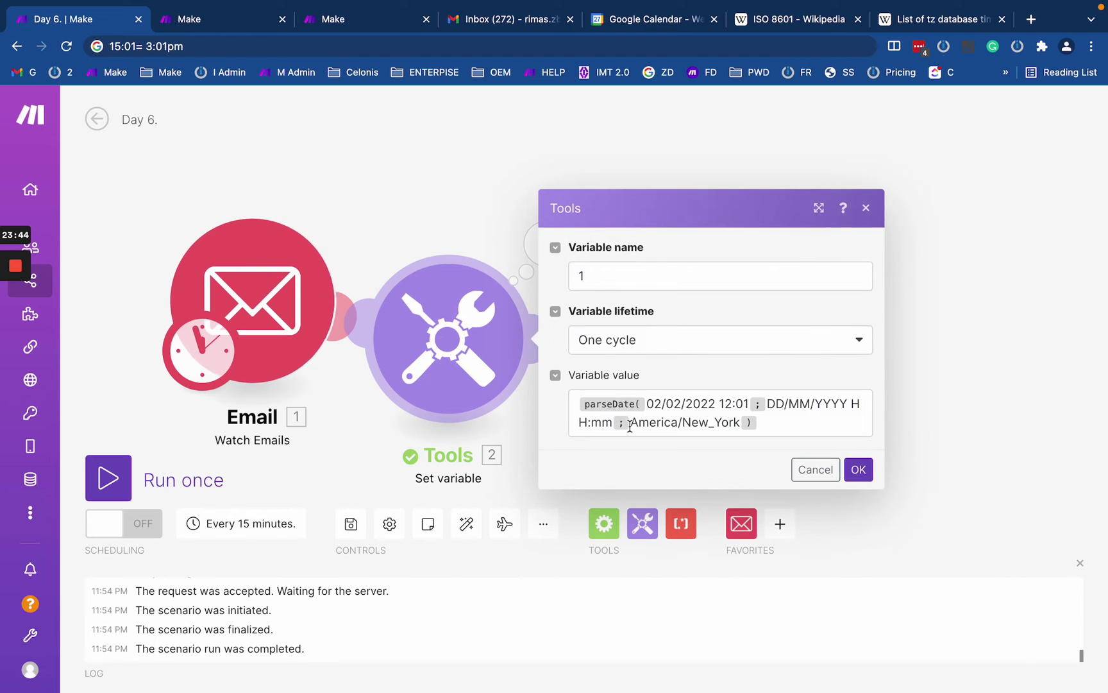
Step: Examine the standard and daylight saving UTC offset columns in Wikipedia's list of tz database time zones, around America/Los_Angeles
drag(631, 423, 740, 423)
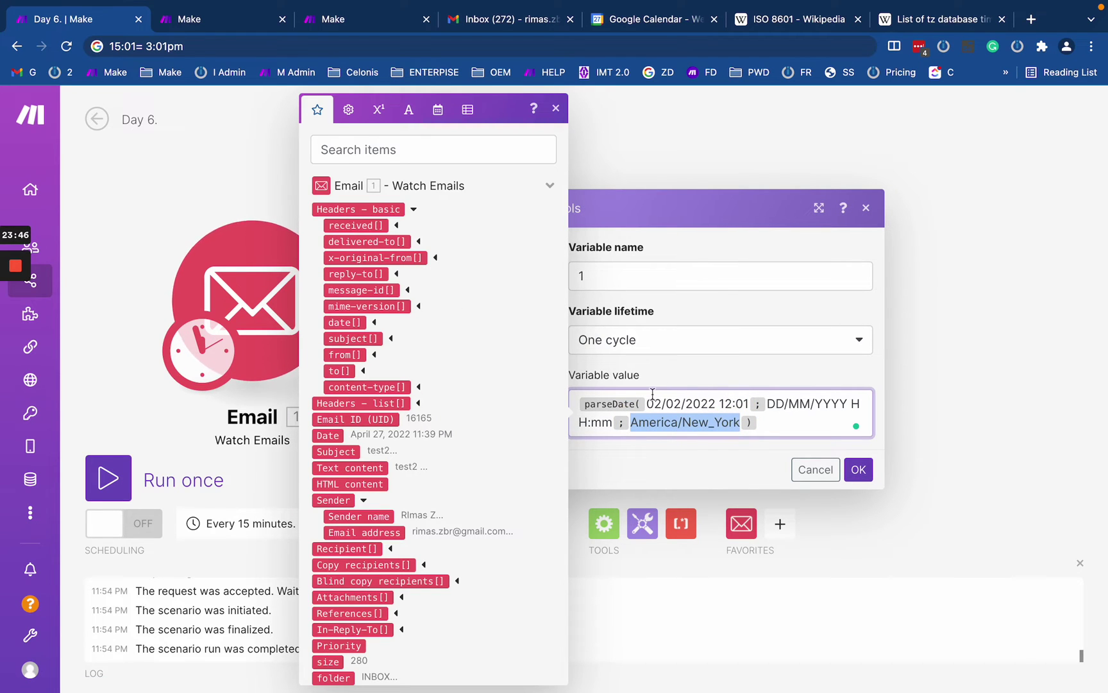
click(930, 19)
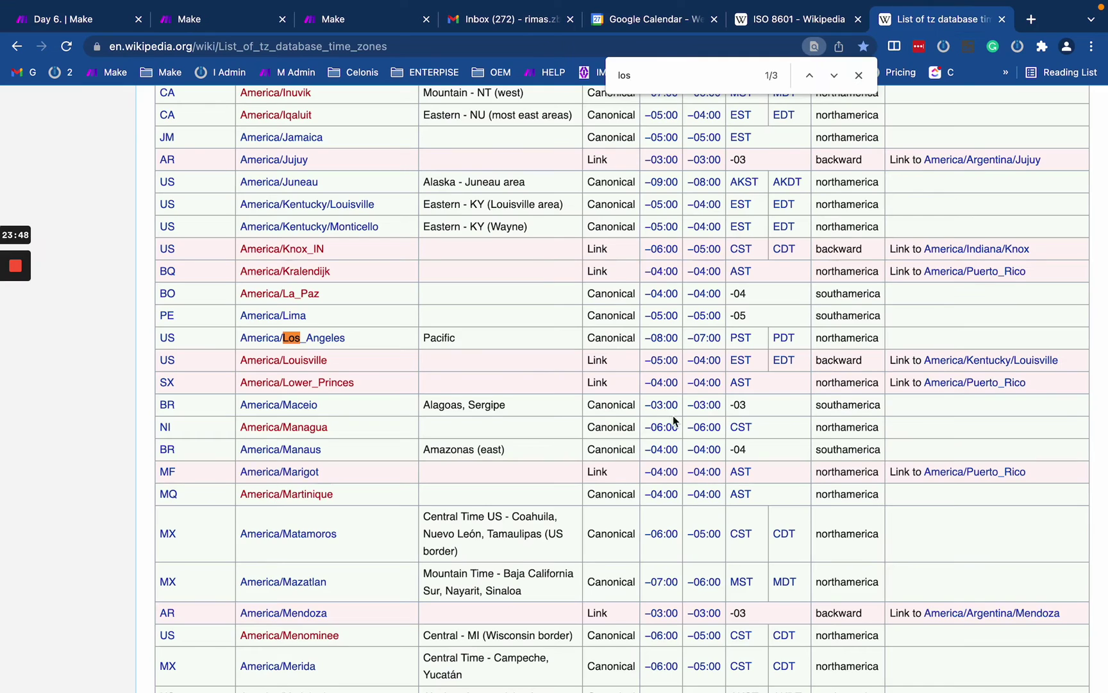
scroll(609, 321, up, 2)
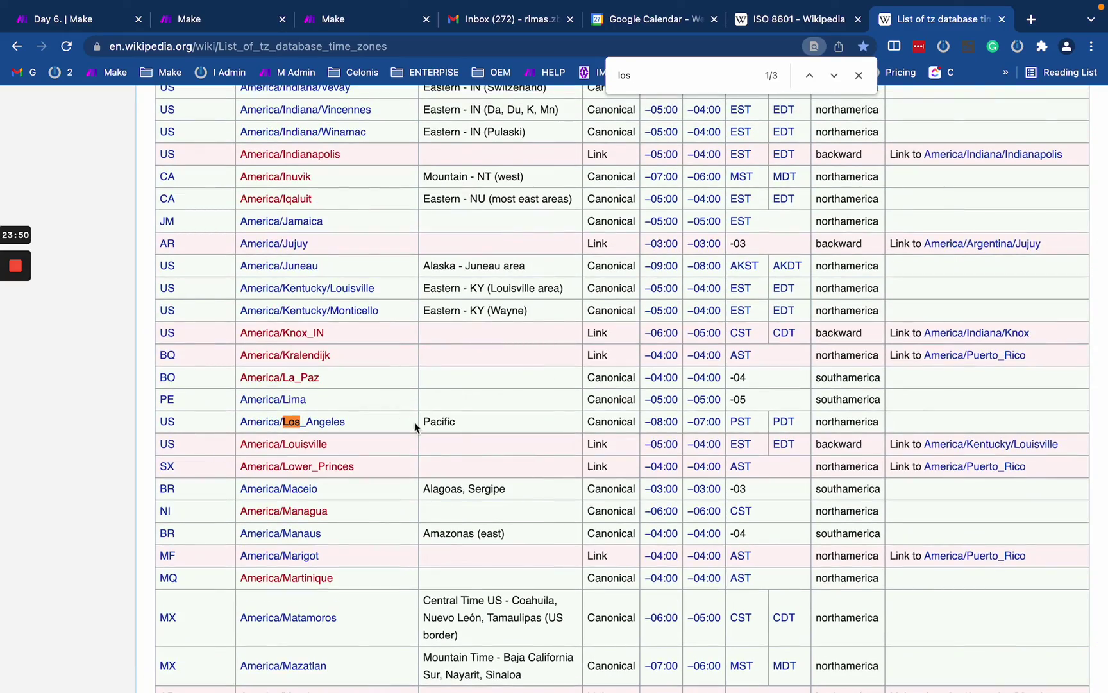
scroll(454, 390, up, 10)
scroll(455, 388, up, 20)
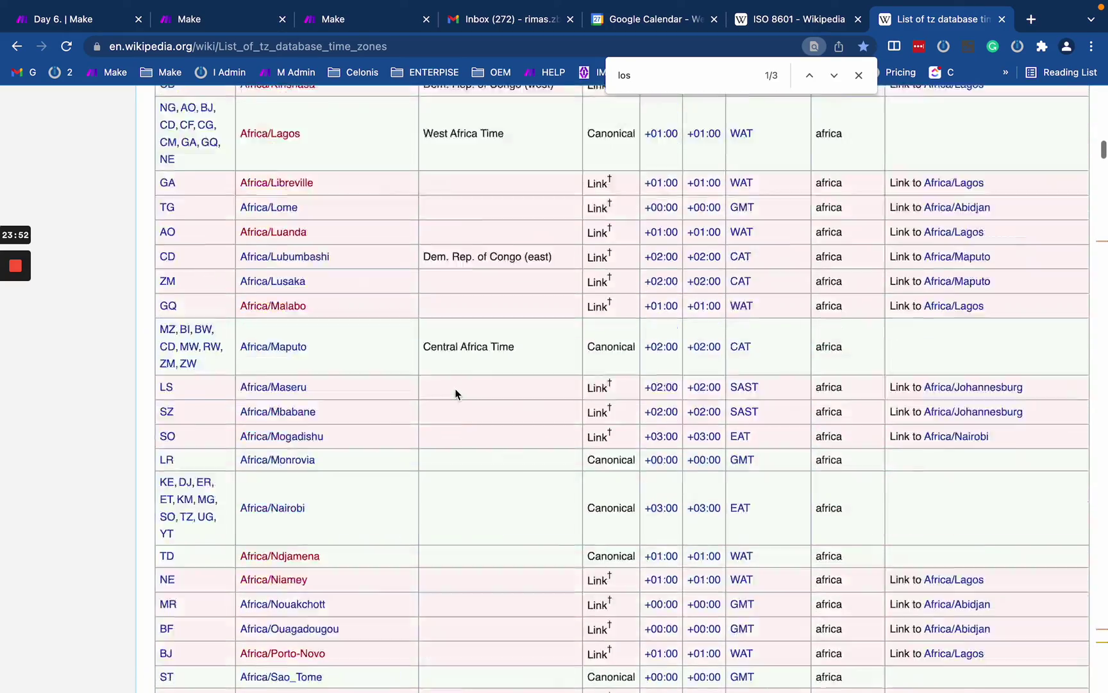
scroll(455, 393, up, 3)
scroll(455, 393, down, 10)
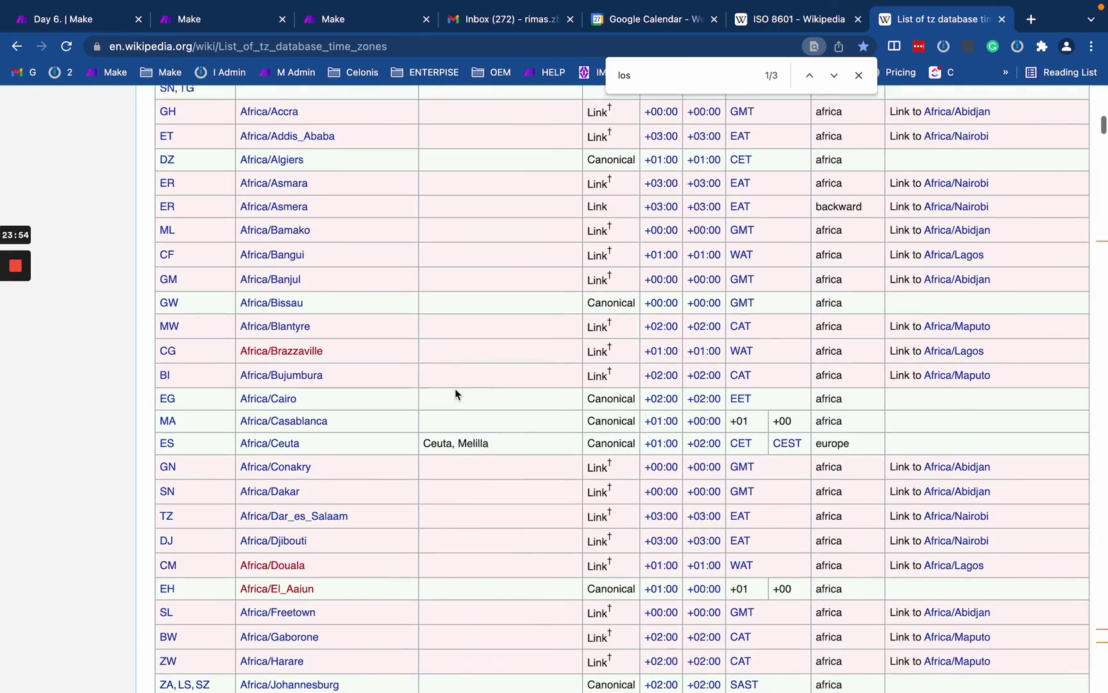
scroll(457, 393, up, 12)
scroll(456, 393, down, 5)
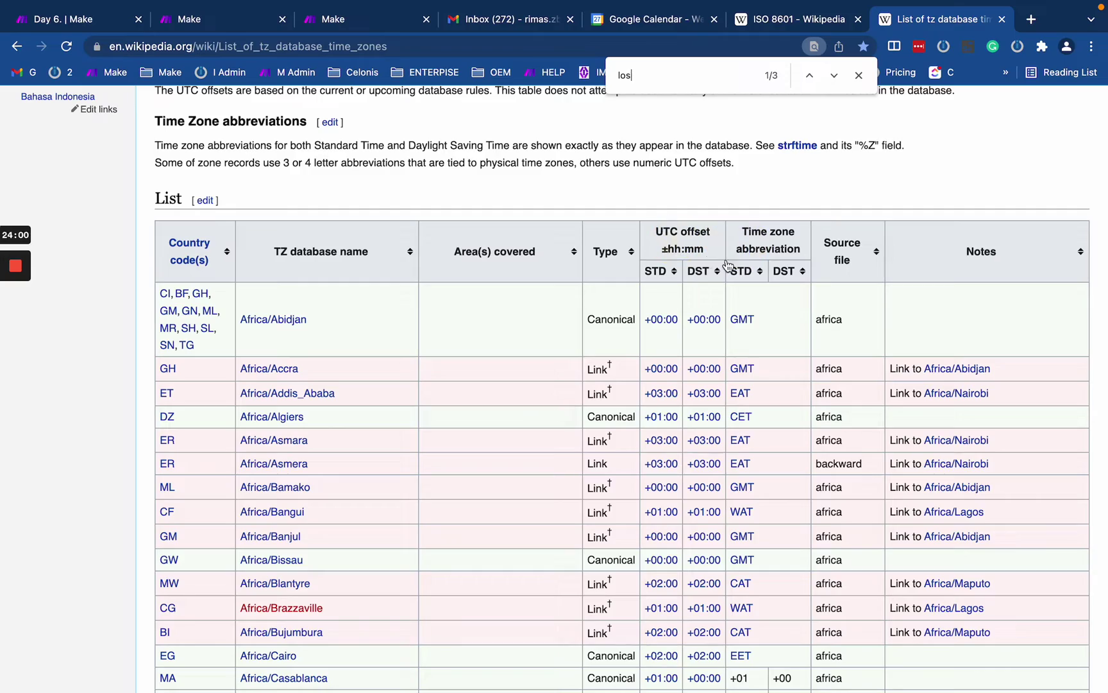
scroll(719, 360, down, 20)
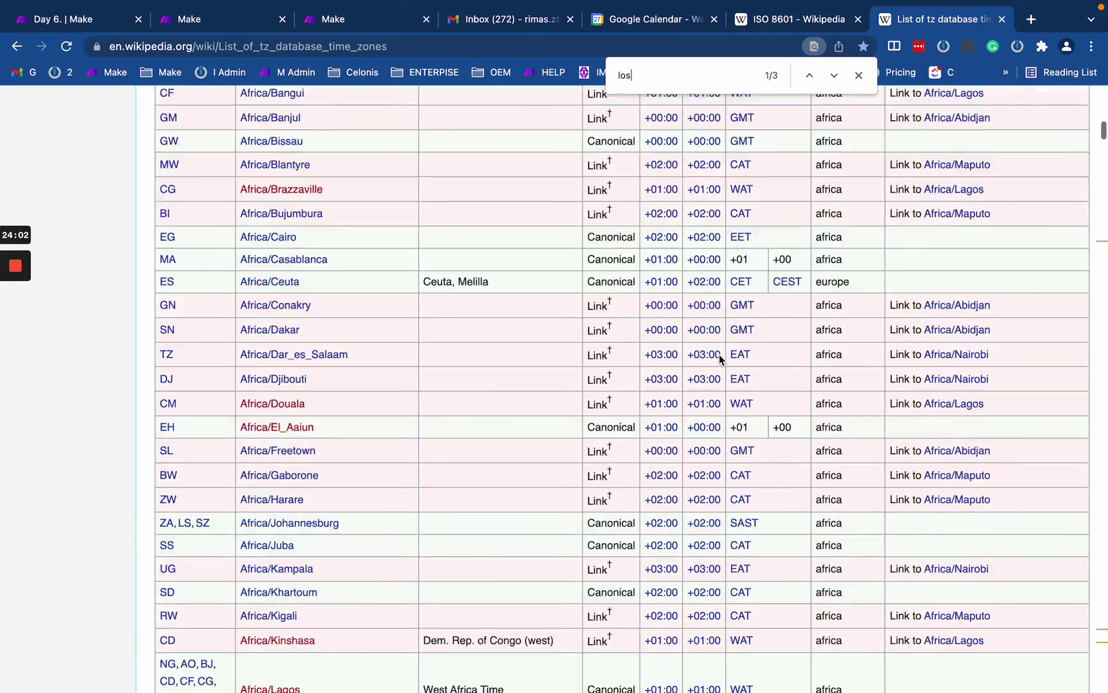
scroll(719, 354, down, 12)
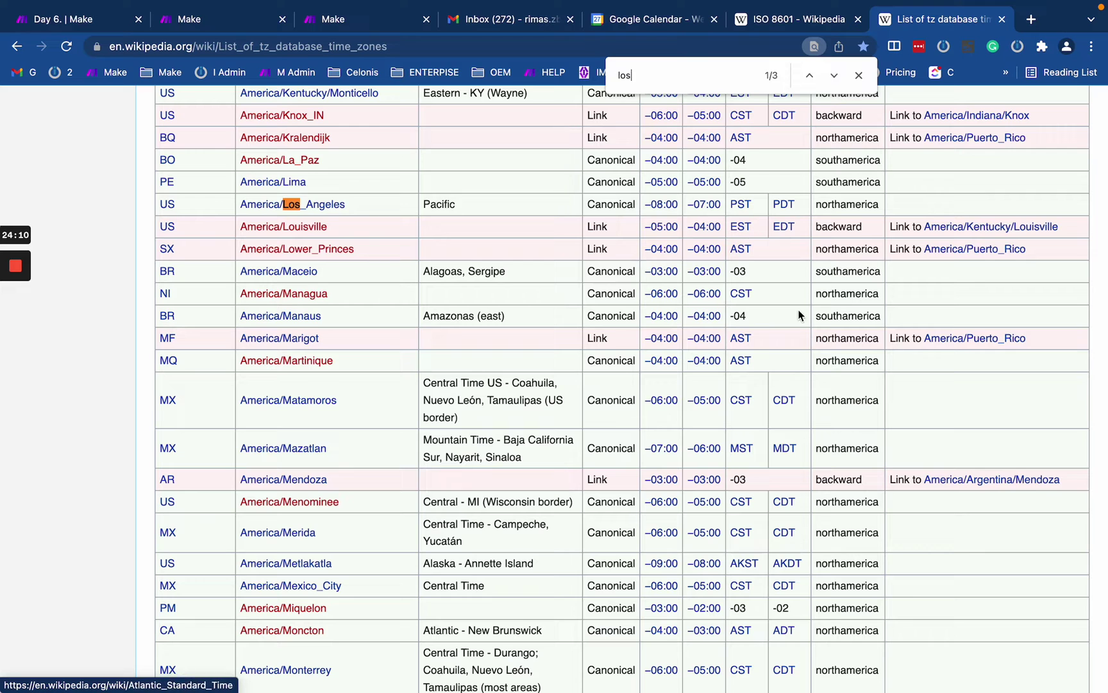
Step: Search the web for "summer time in canada" and check the start date of daylight saving time
click(1032, 20)
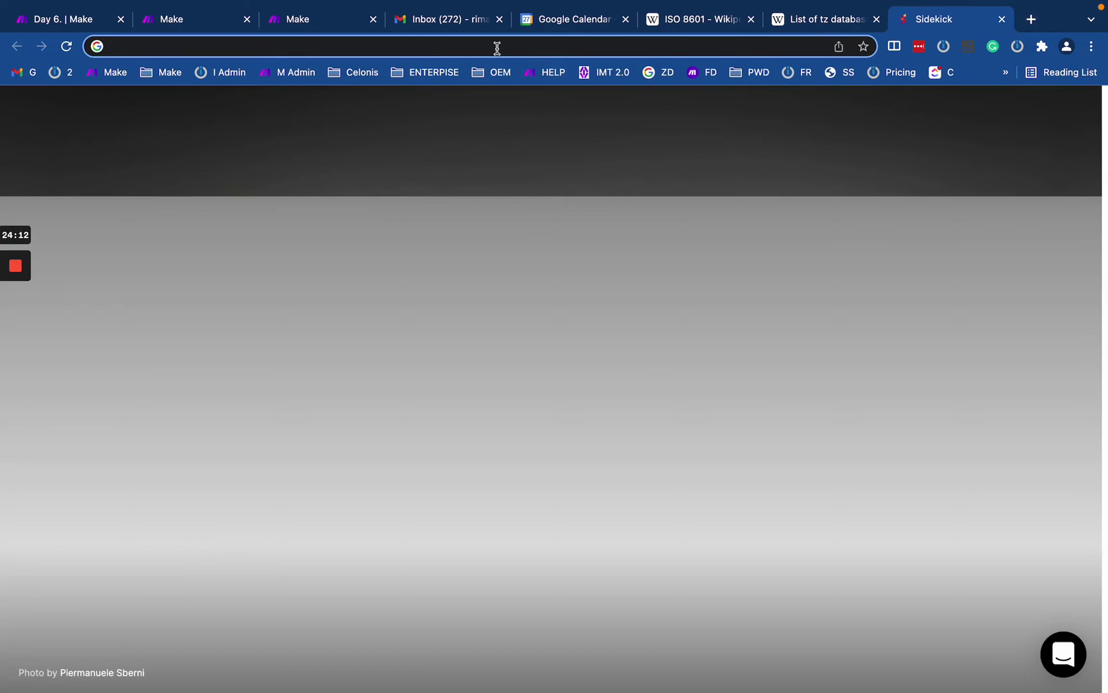
click(497, 48)
text(su)
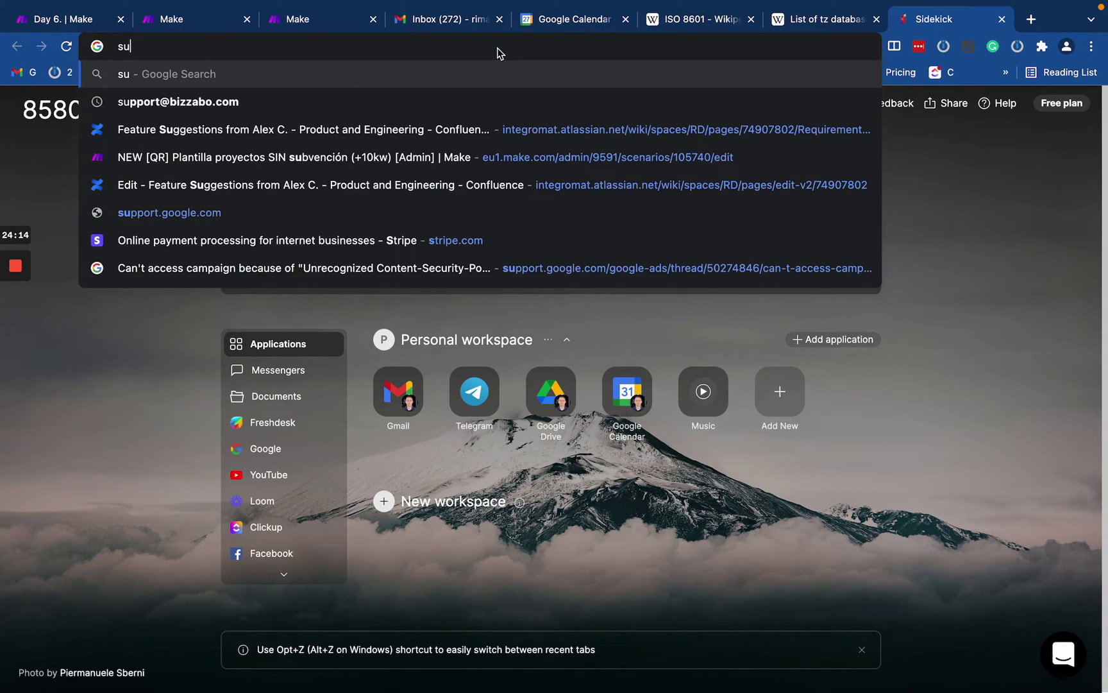
text(mmer time in cana)
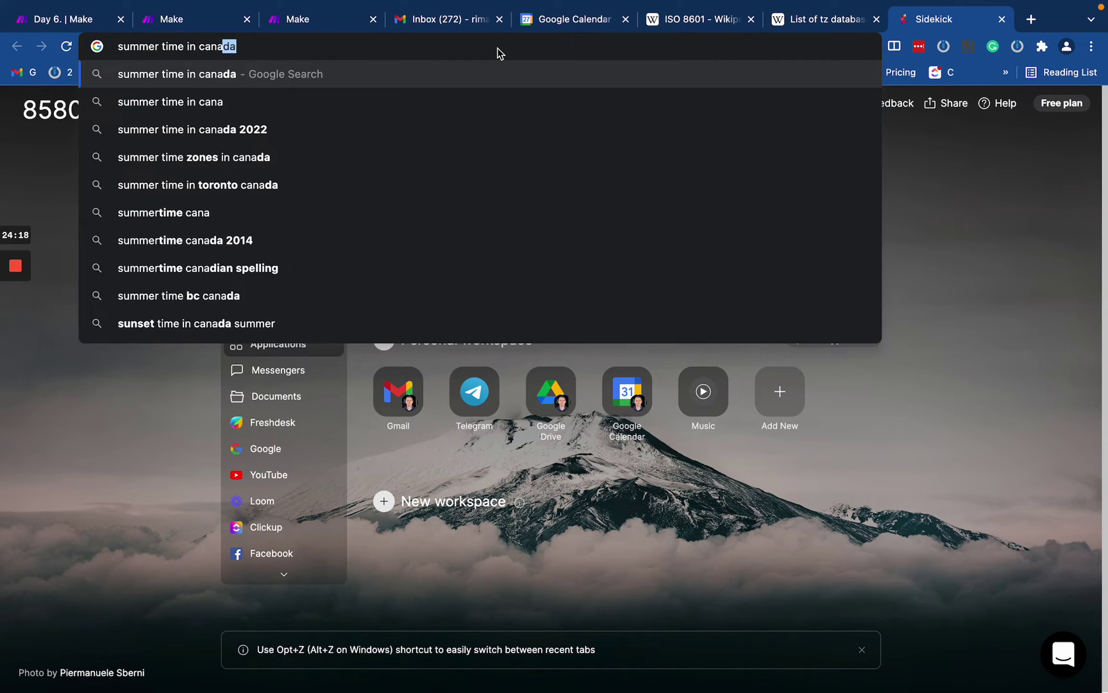
key(Return)
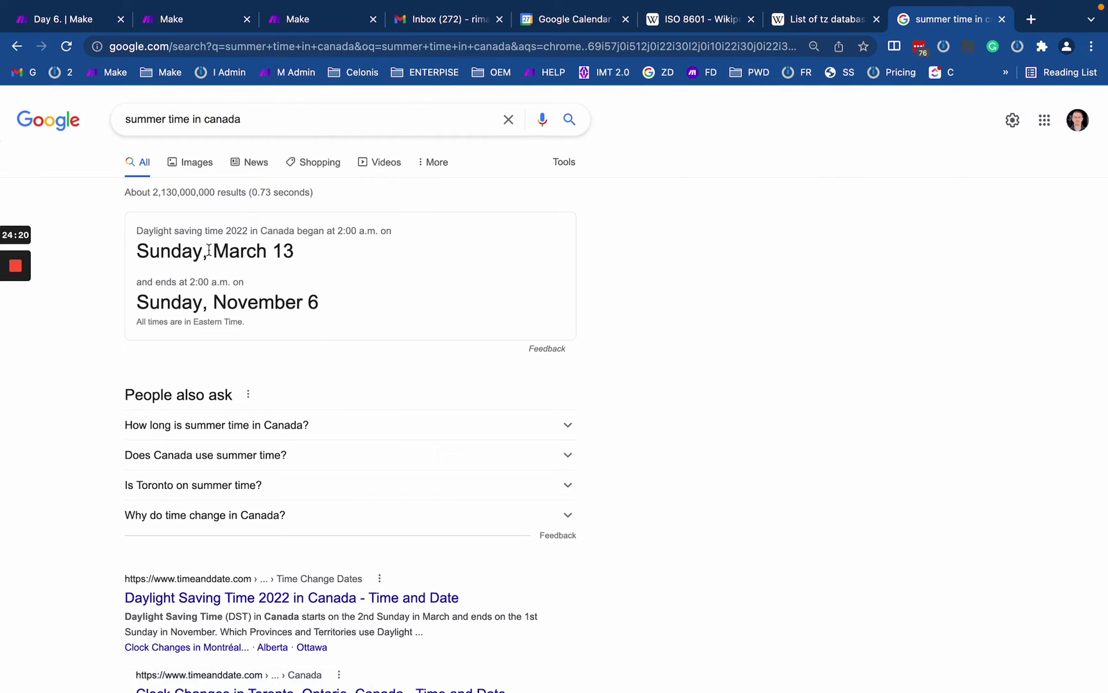
drag(209, 251, 391, 255)
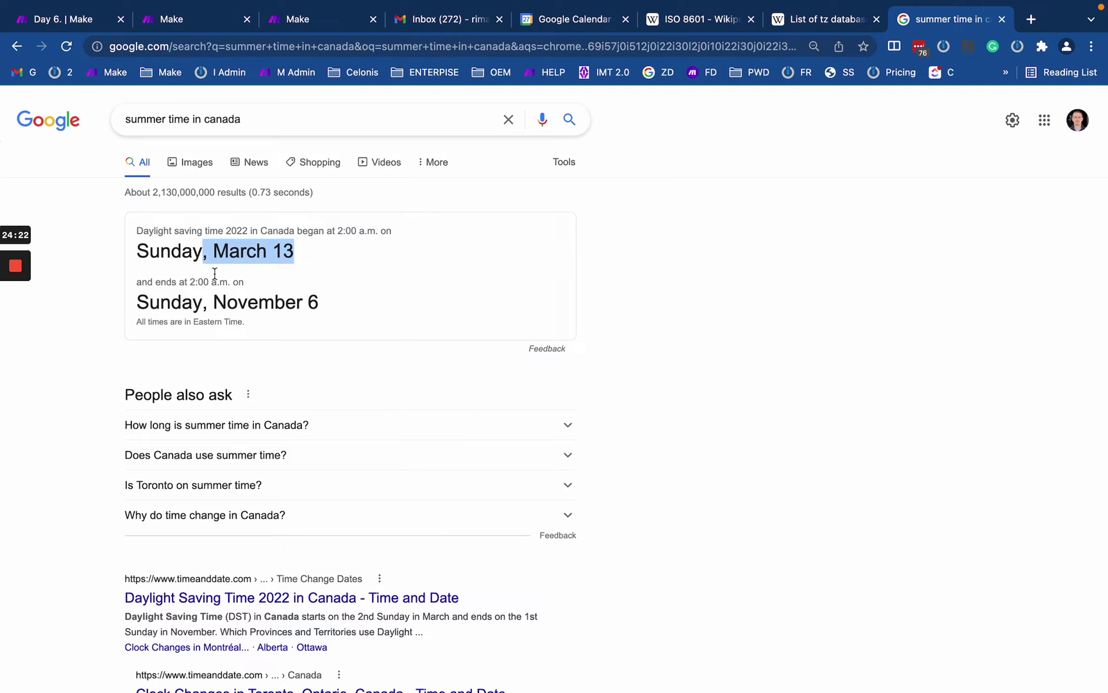
drag(142, 250, 304, 258)
click(303, 258)
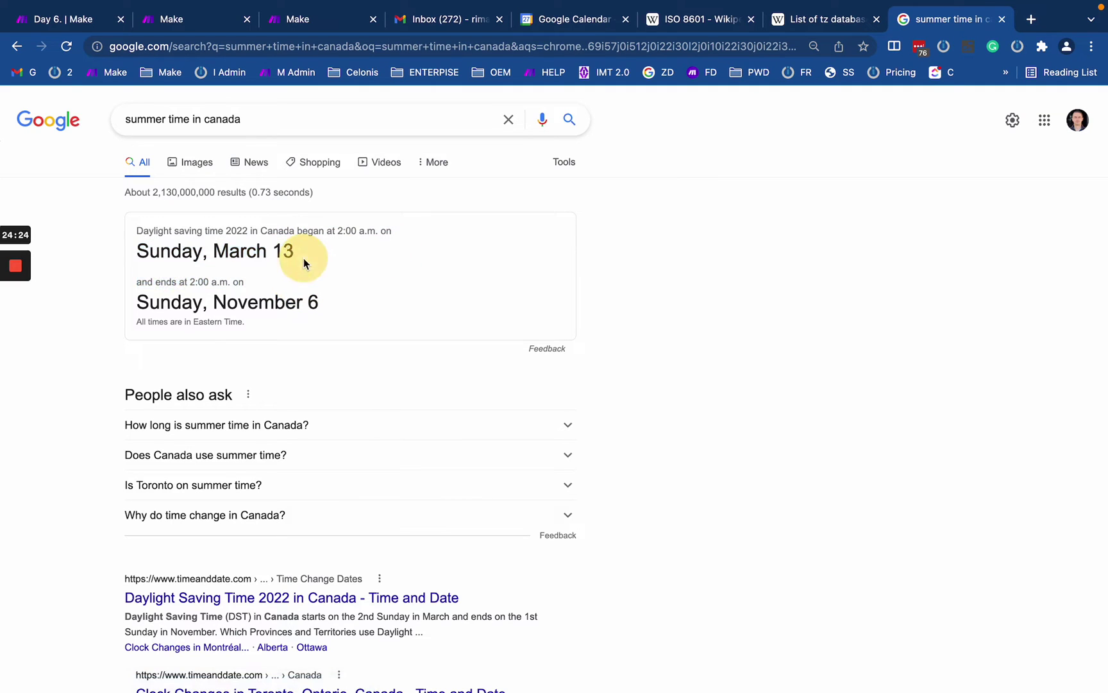
Step: Compare the parseDate time zone and the profile's time zone options with the STD and DST offsets in the Wikipedia list
click(59, 22)
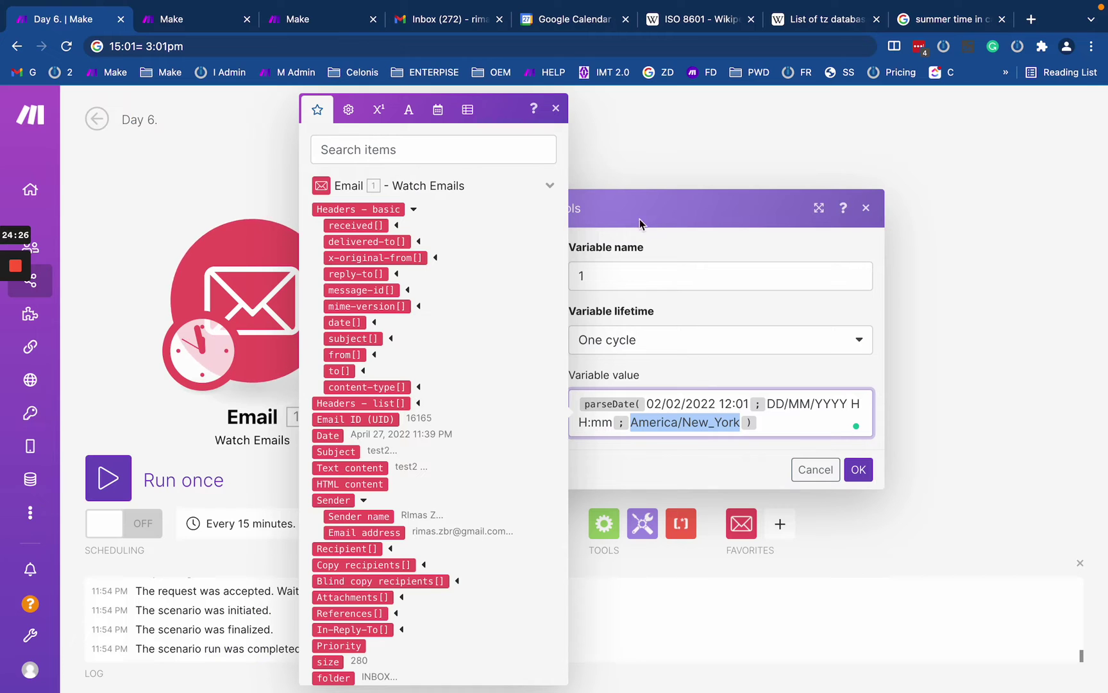
click(205, 20)
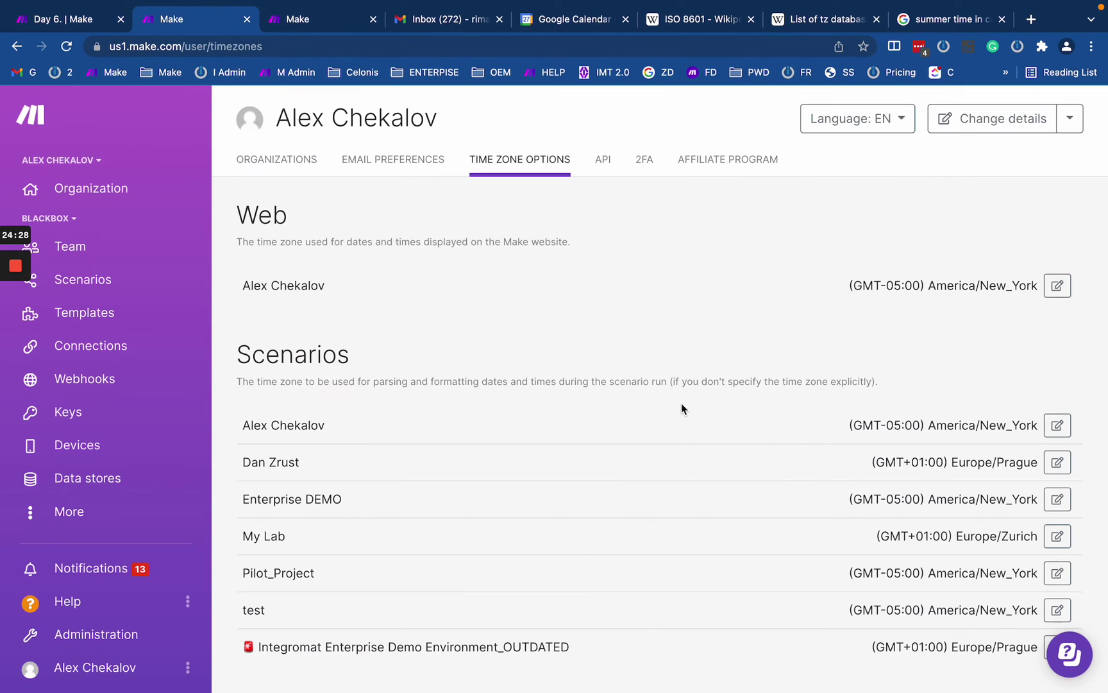
click(800, 22)
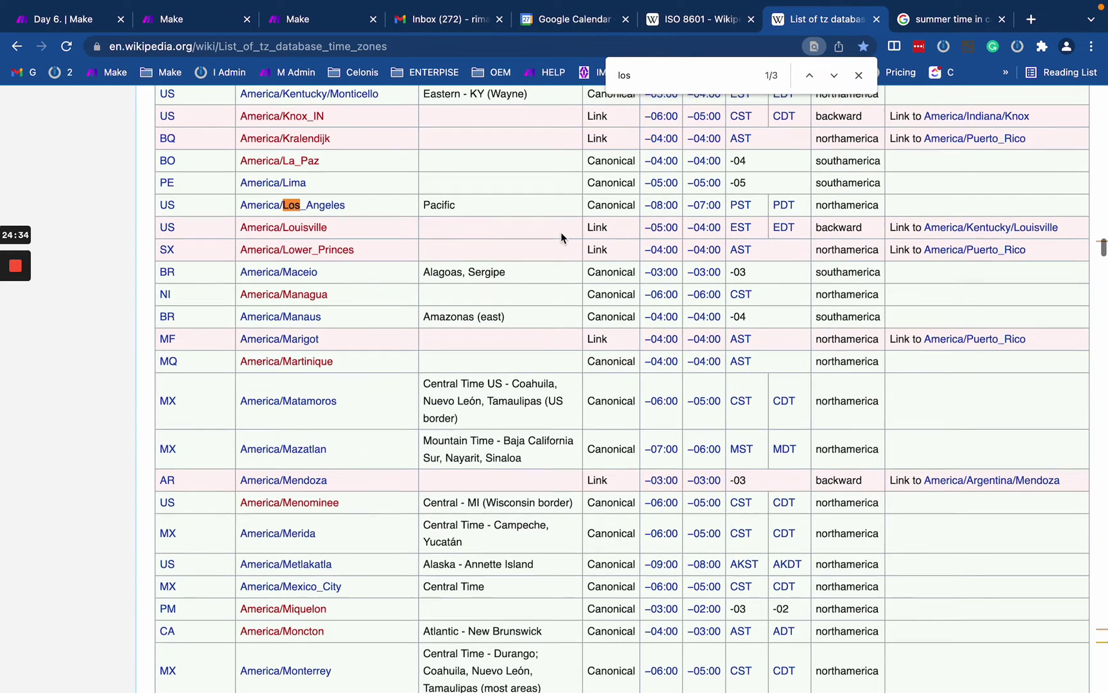
scroll(564, 237, up, 3)
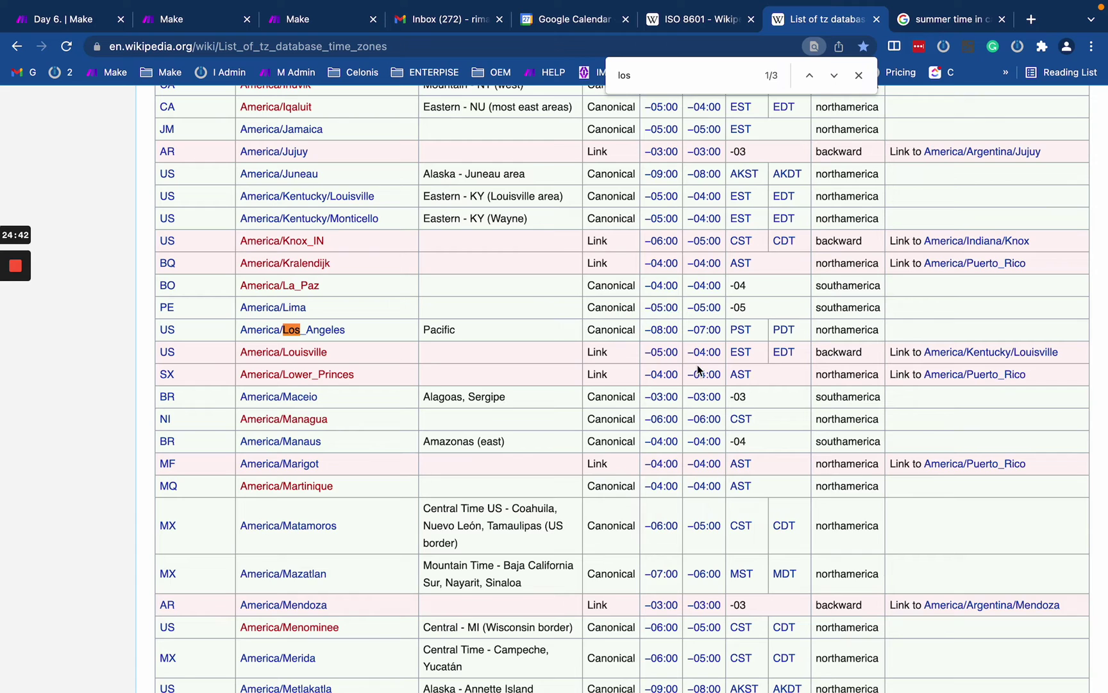
scroll(698, 370, up, 2)
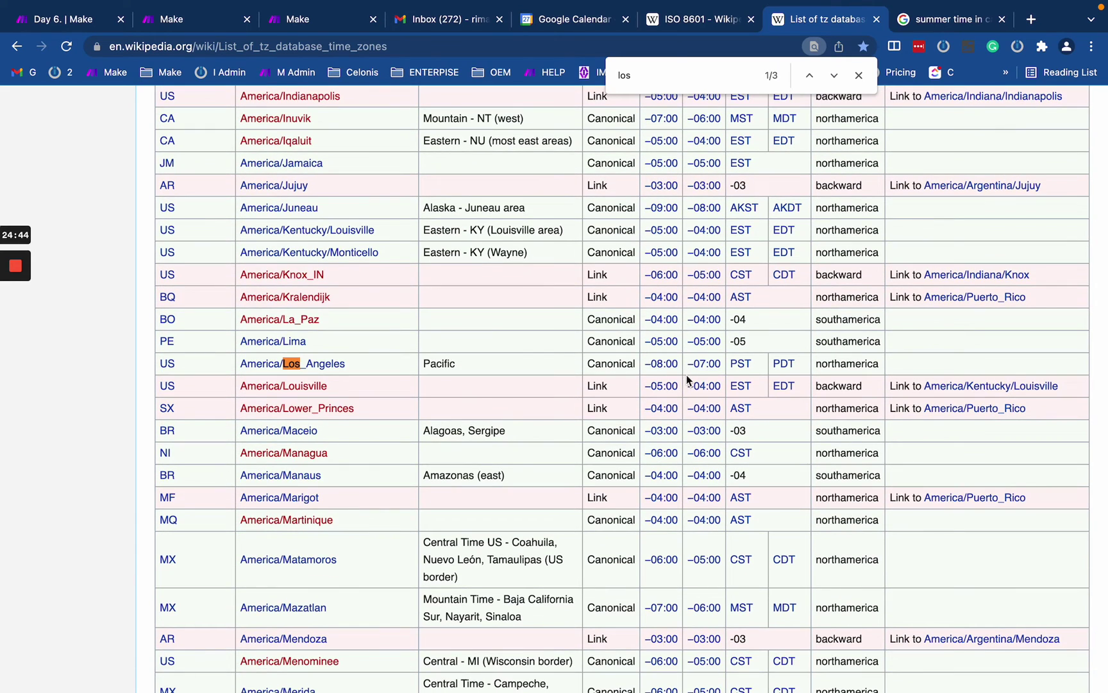
Step: Search the Wikipedia time zone list for −08:00 and go through the matches as far as the Etc/GMT+8 entry
drag(684, 370, 644, 364)
key(super+f)
key(Return)
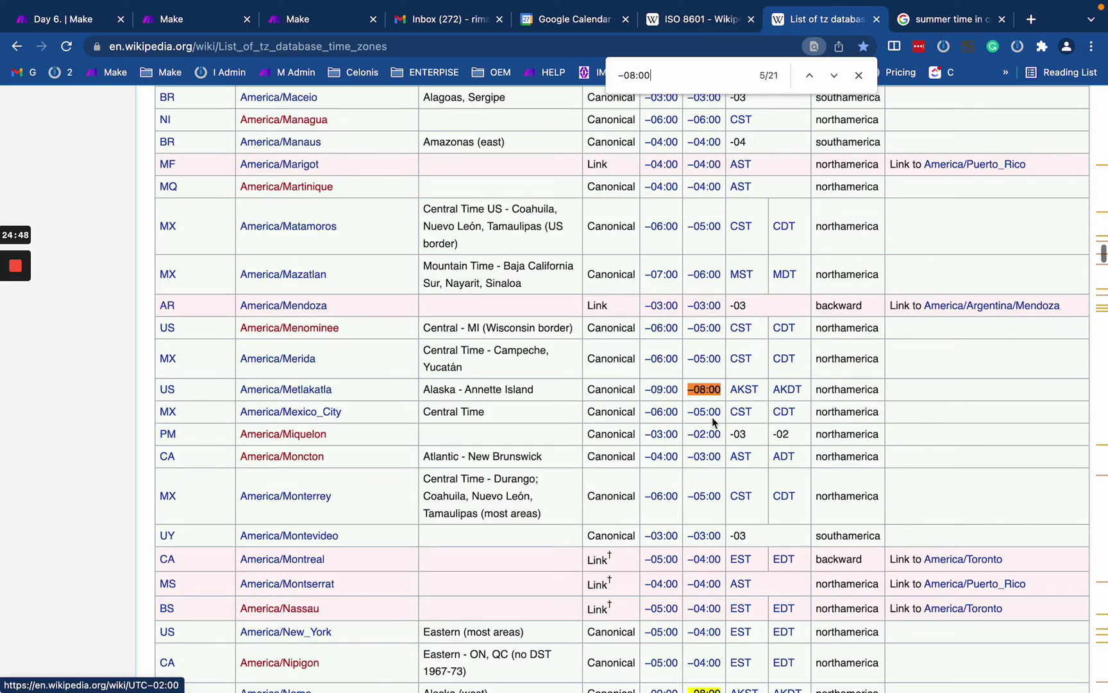
scroll(779, 399, down, 5)
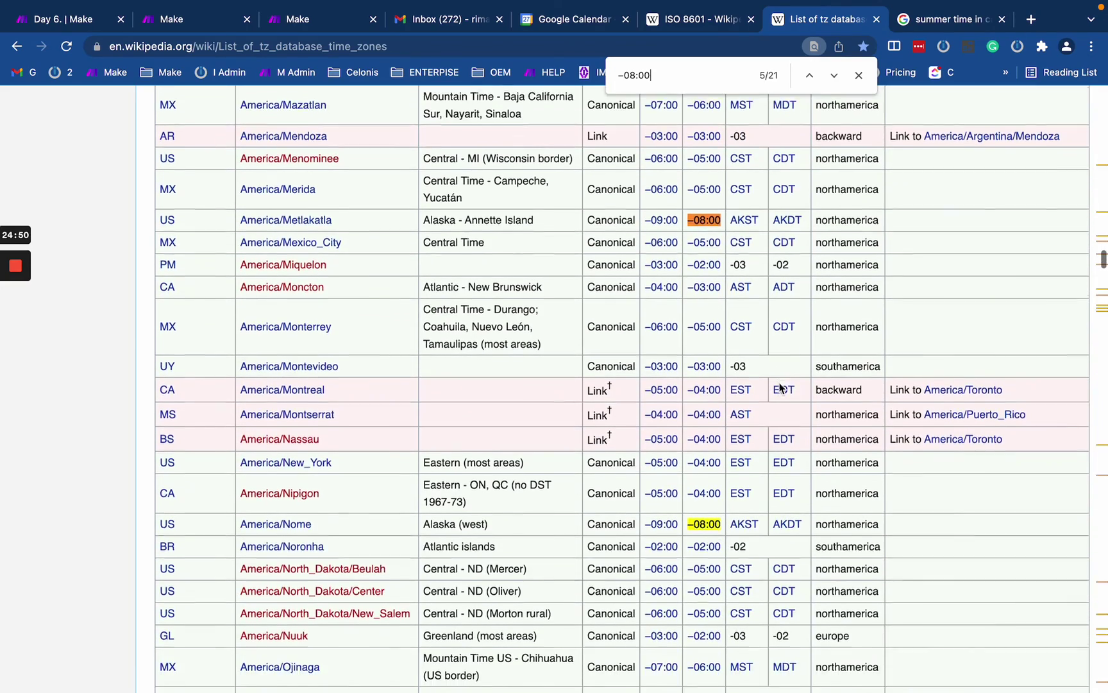
key(Return)
key(Return)
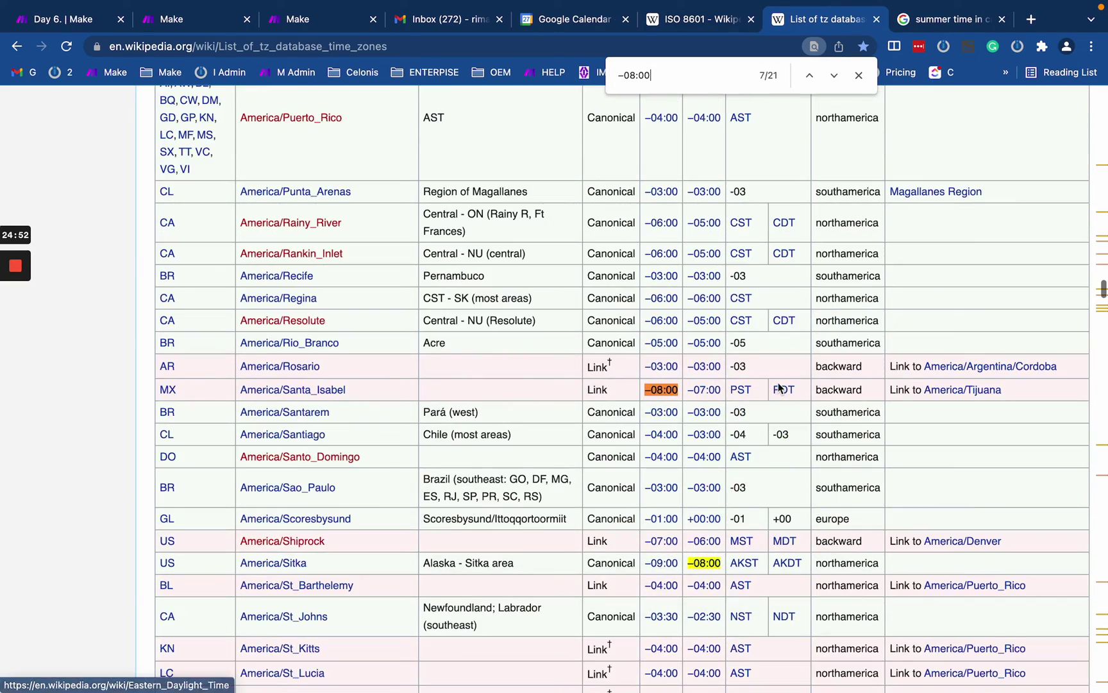
key(Return)
key(Return)
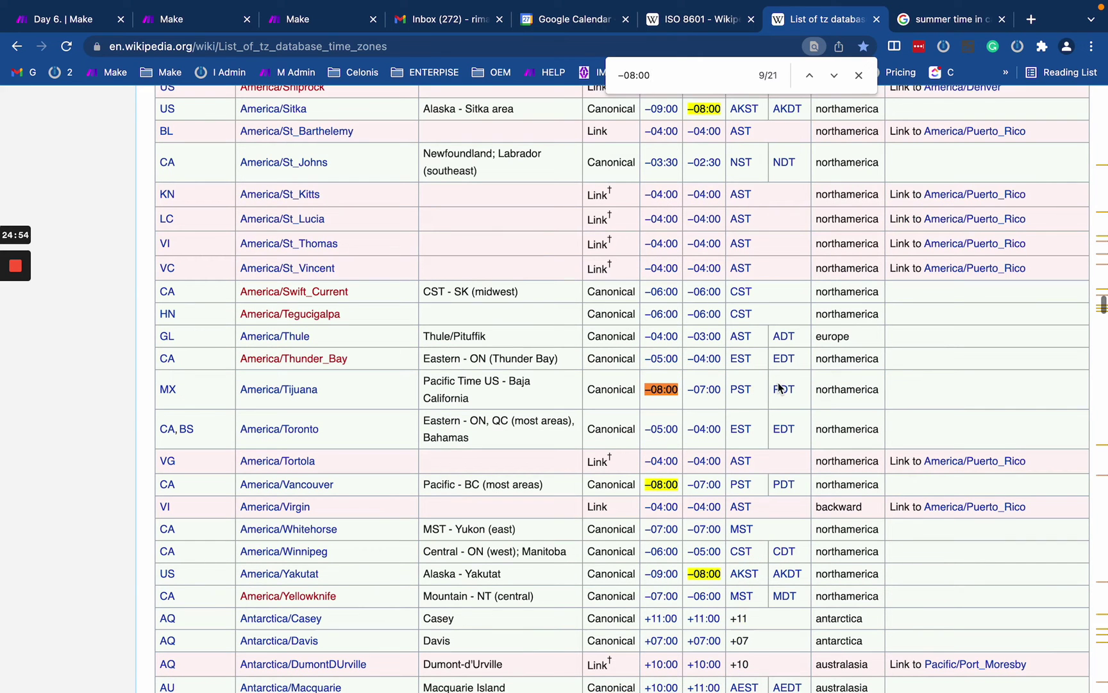
key(Return)
key(Return)
key(Return)
key(Return)
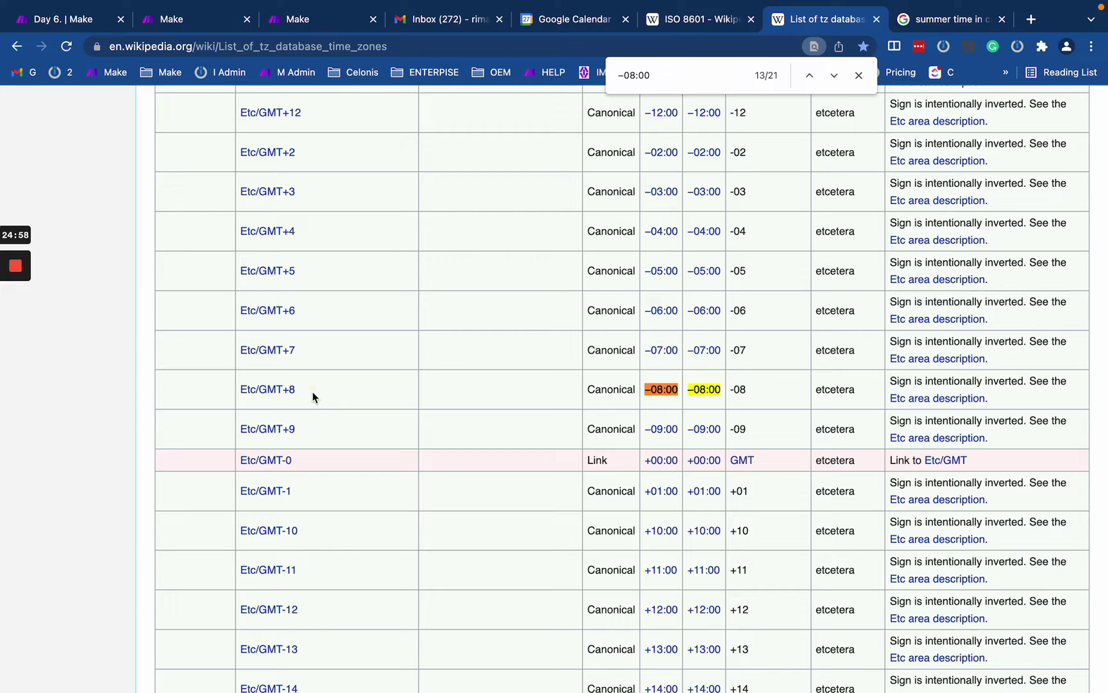
drag(313, 392, 234, 393)
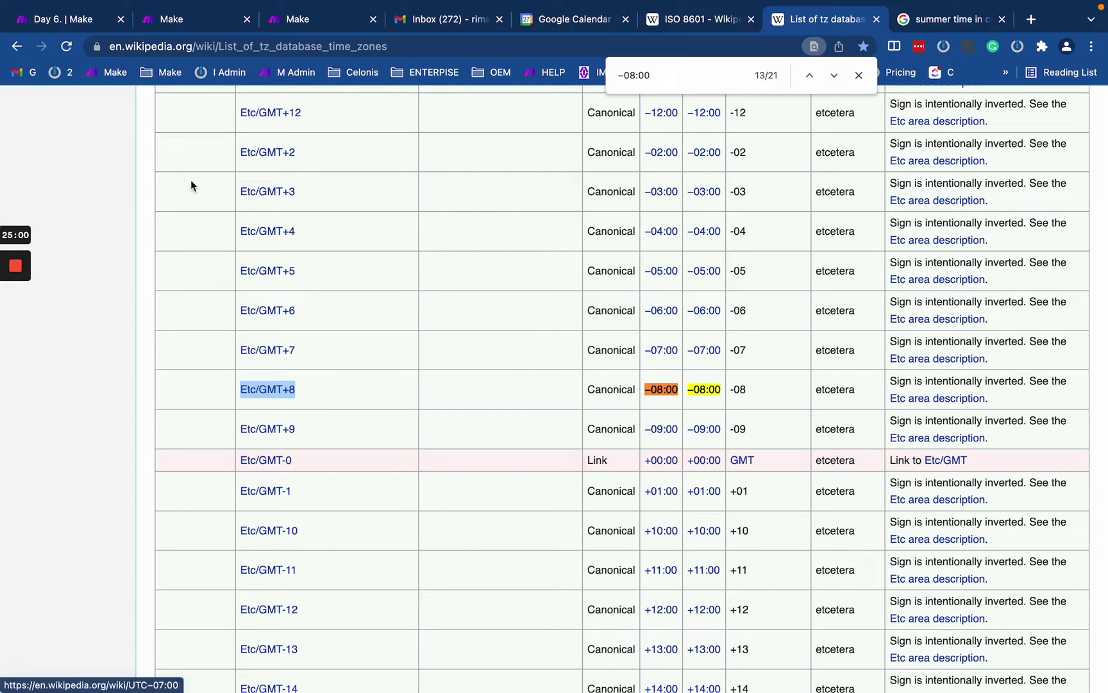
Step: Open the Web time zone details in the Make profile and look through the available timezones for a GMT entry
click(170, 19)
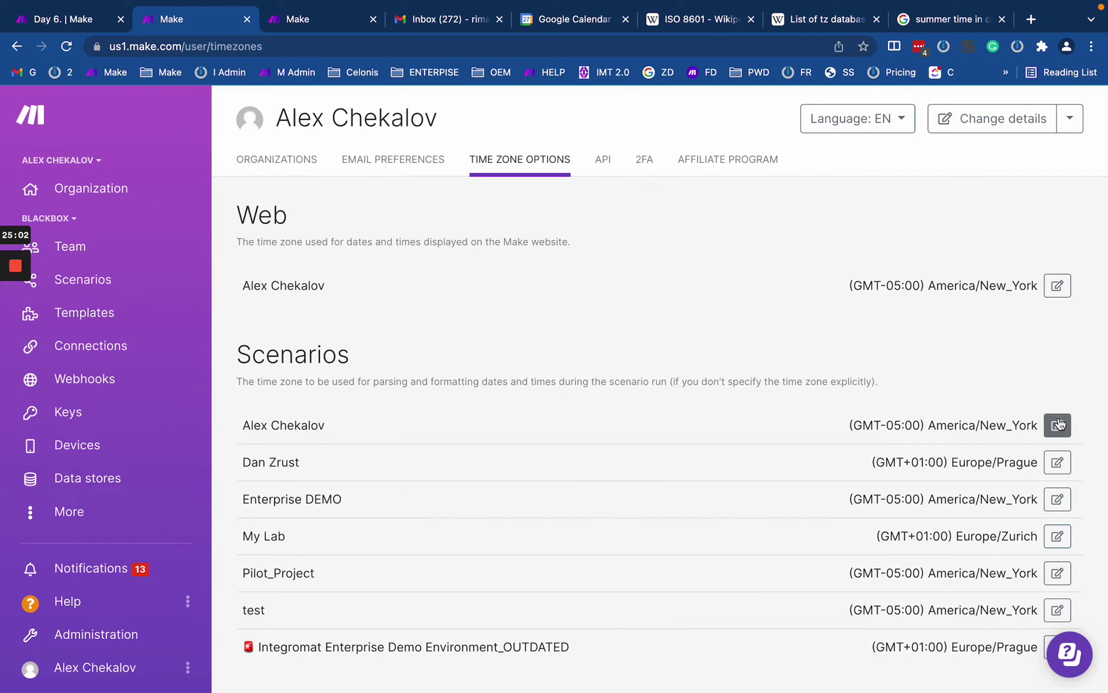
click(1057, 285)
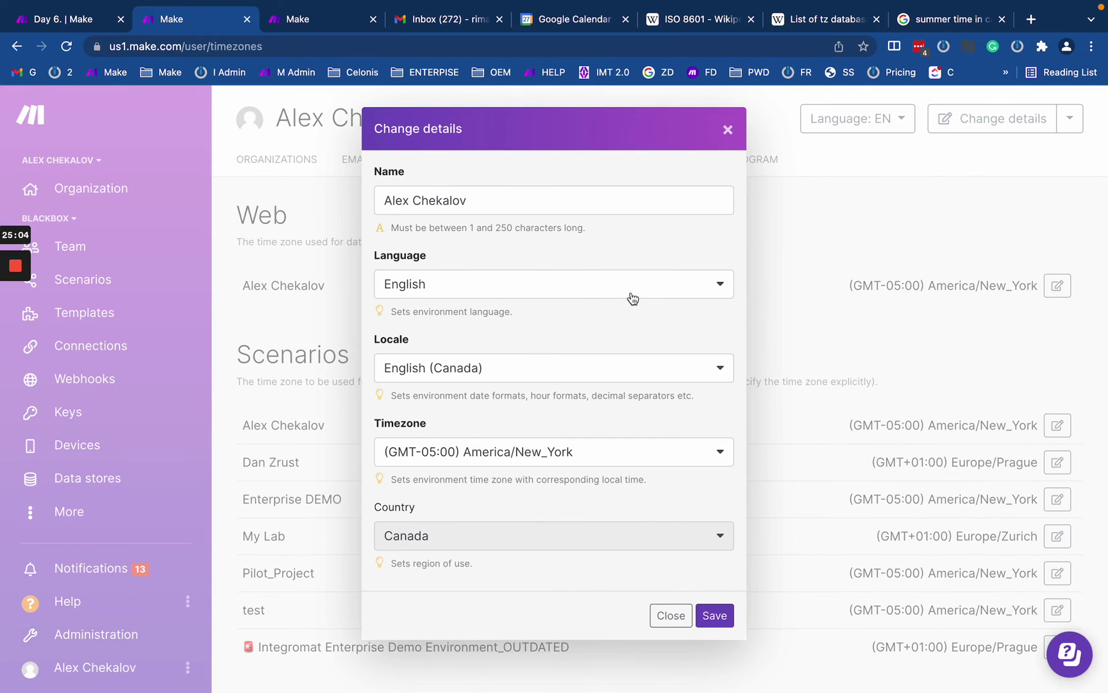
click(497, 453)
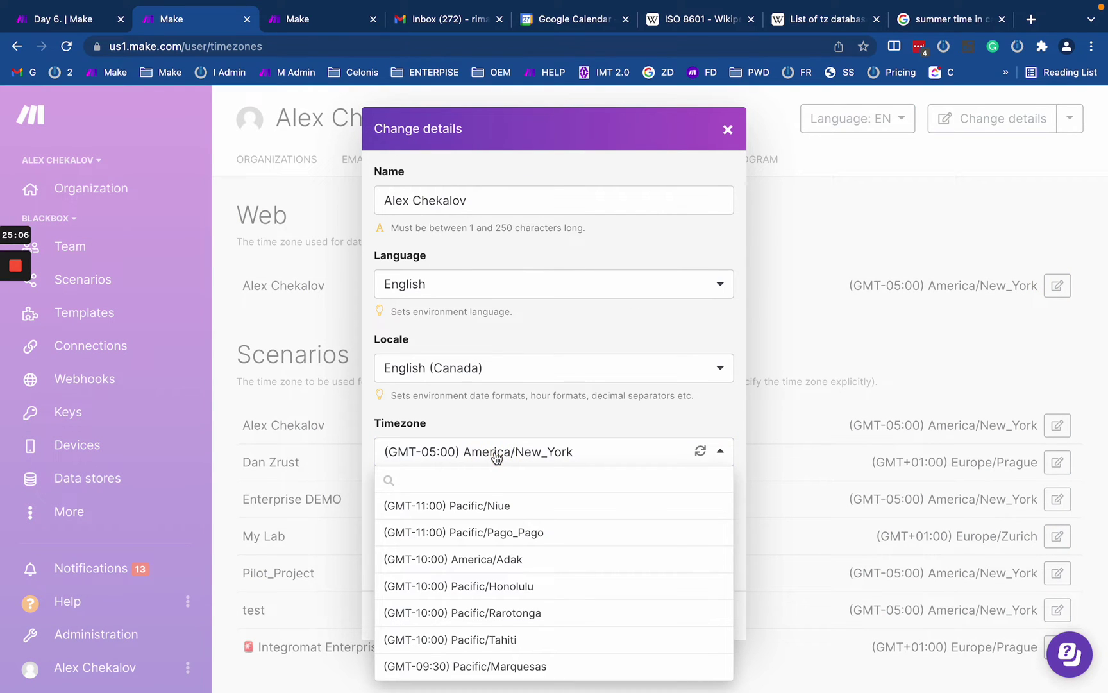
text(gm)
scroll(455, 628, down, 20)
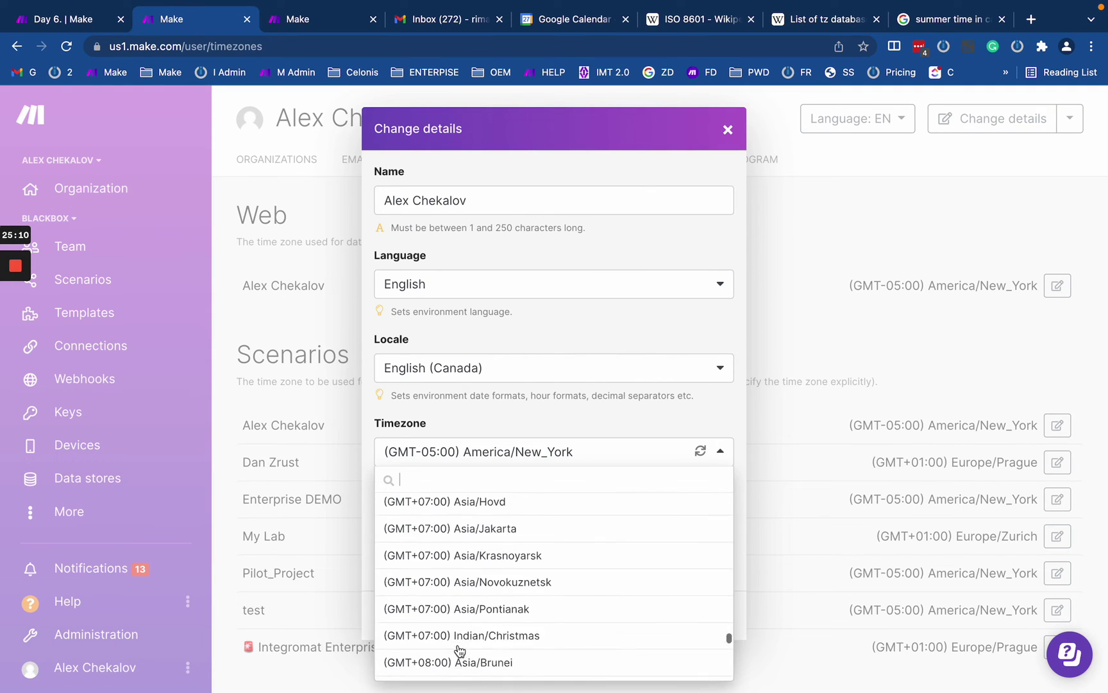
scroll(485, 595, up, 8)
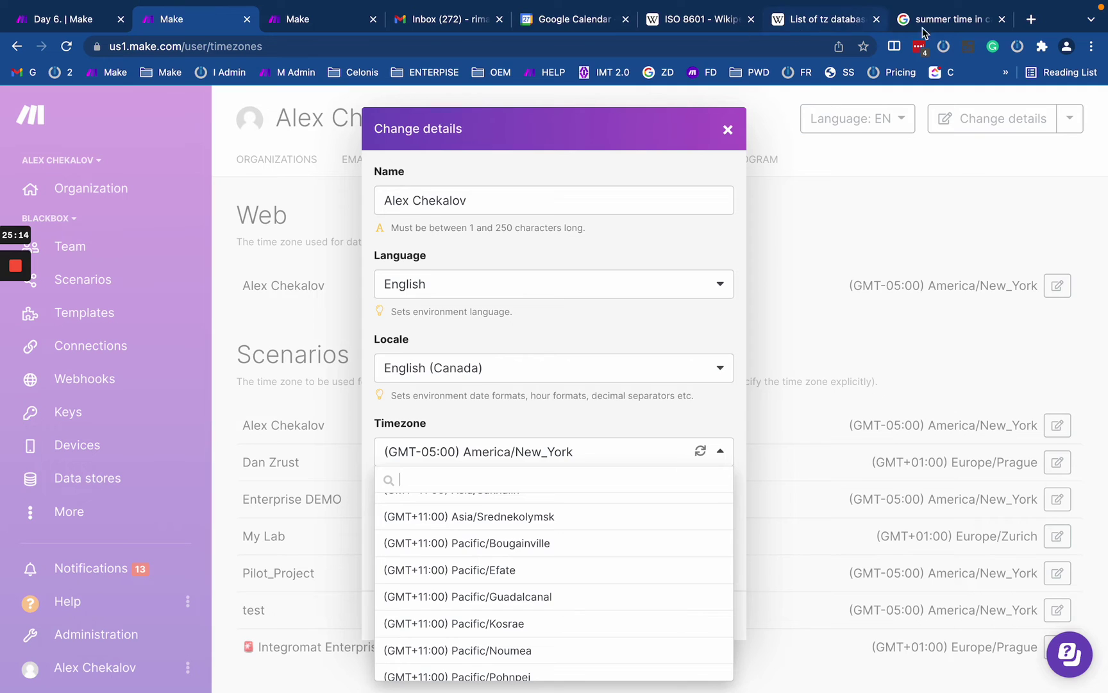
Step: Go through further −08:00 matches in the Wikipedia list and highlight the Pacific/Pitcairn zone name
click(824, 19)
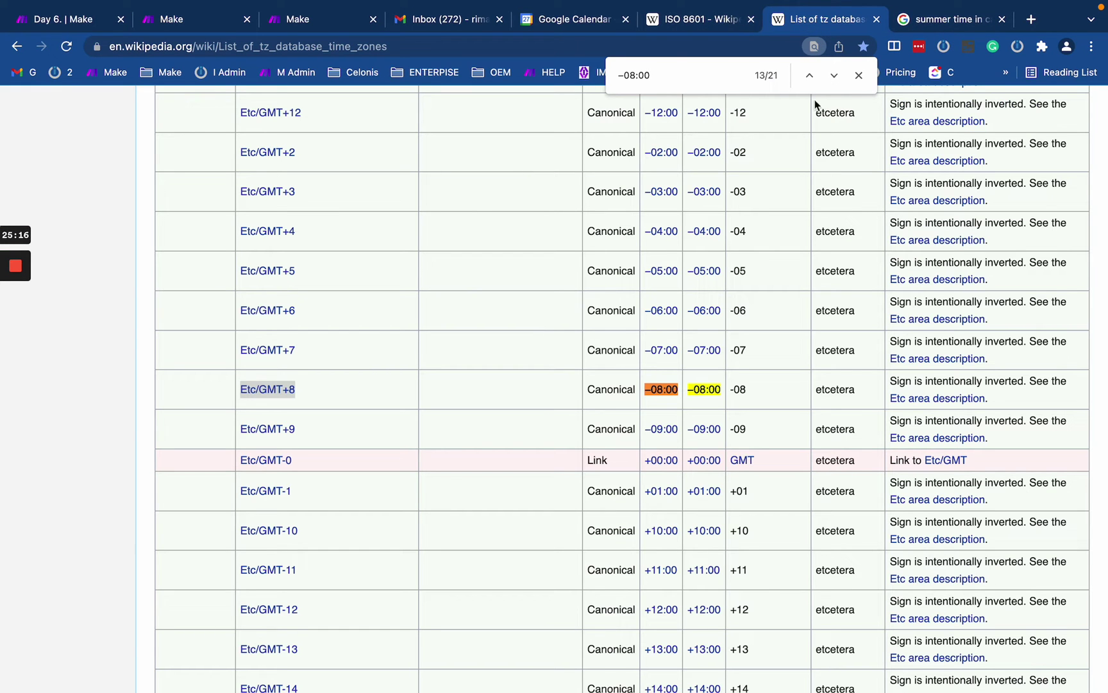
click(838, 79)
click(838, 79)
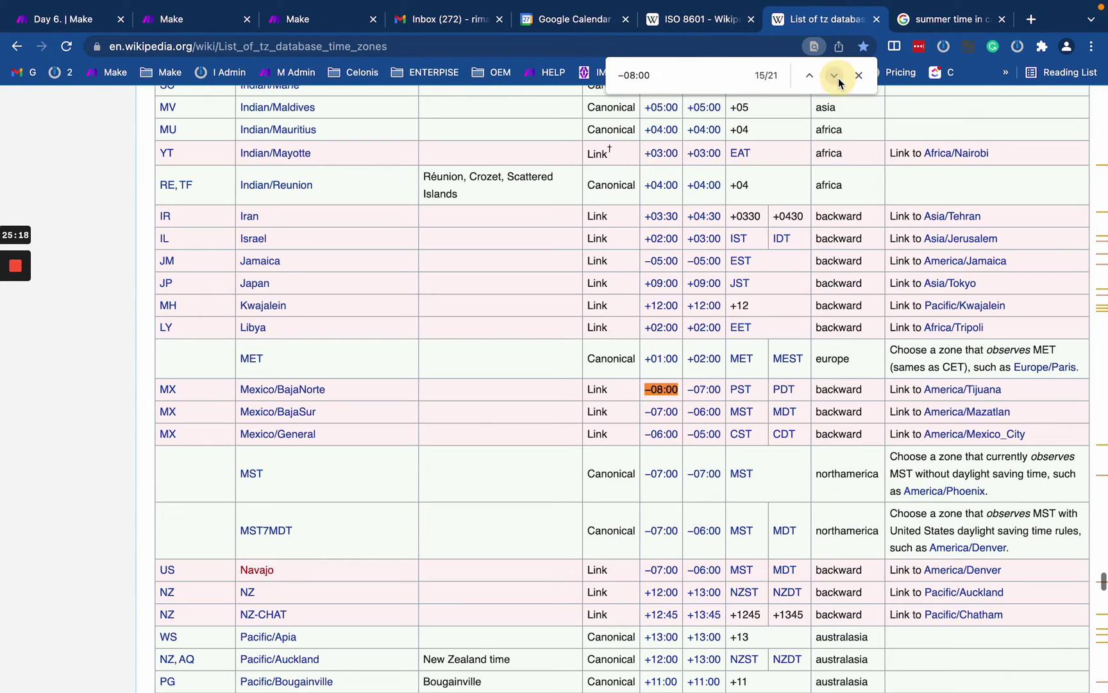
click(838, 79)
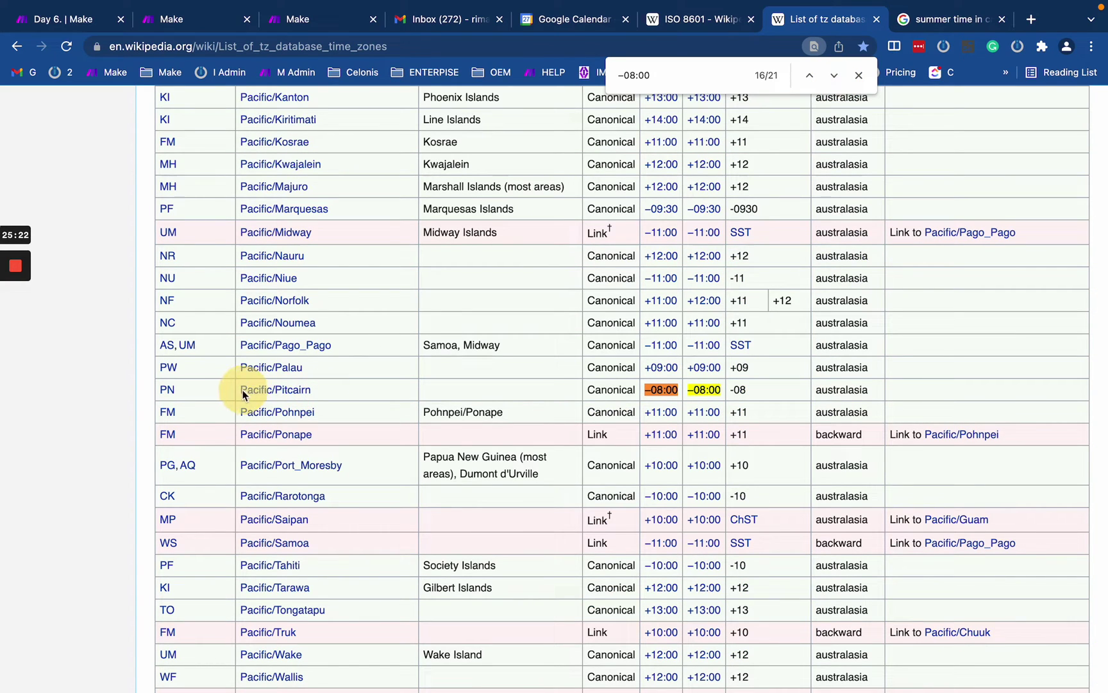
drag(309, 391, 275, 396)
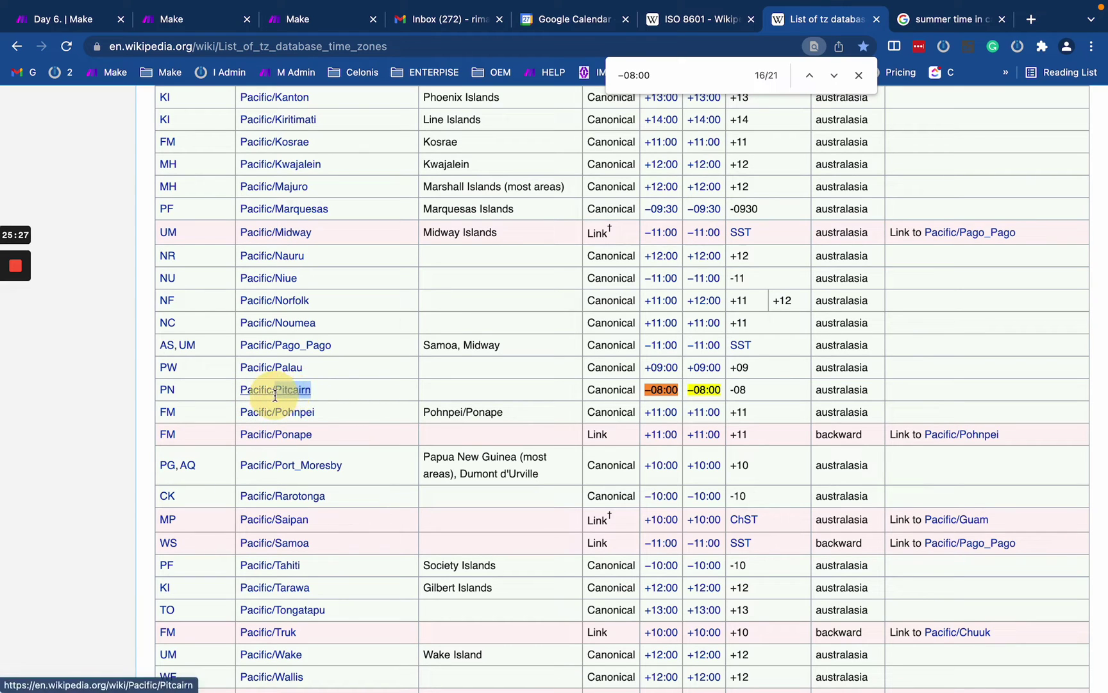
Step: Choose (GMT-08:00) Pacific/Pitcairn as the timezone in the Make profile's Web time zone details
click(177, 26)
click(514, 463)
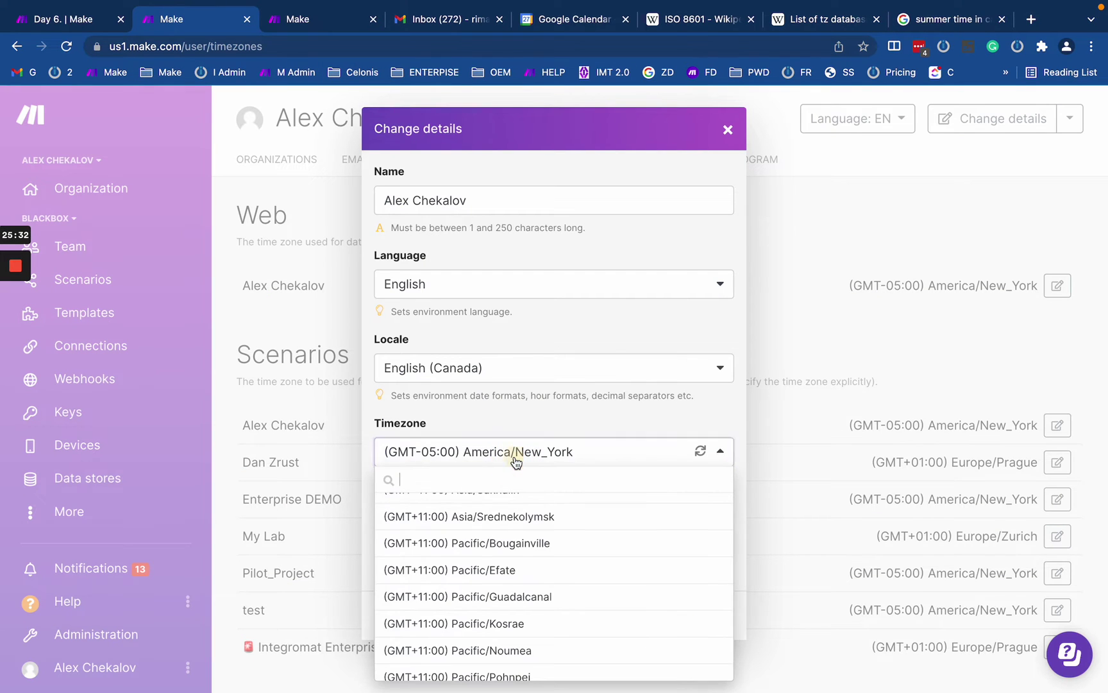
text(pit)
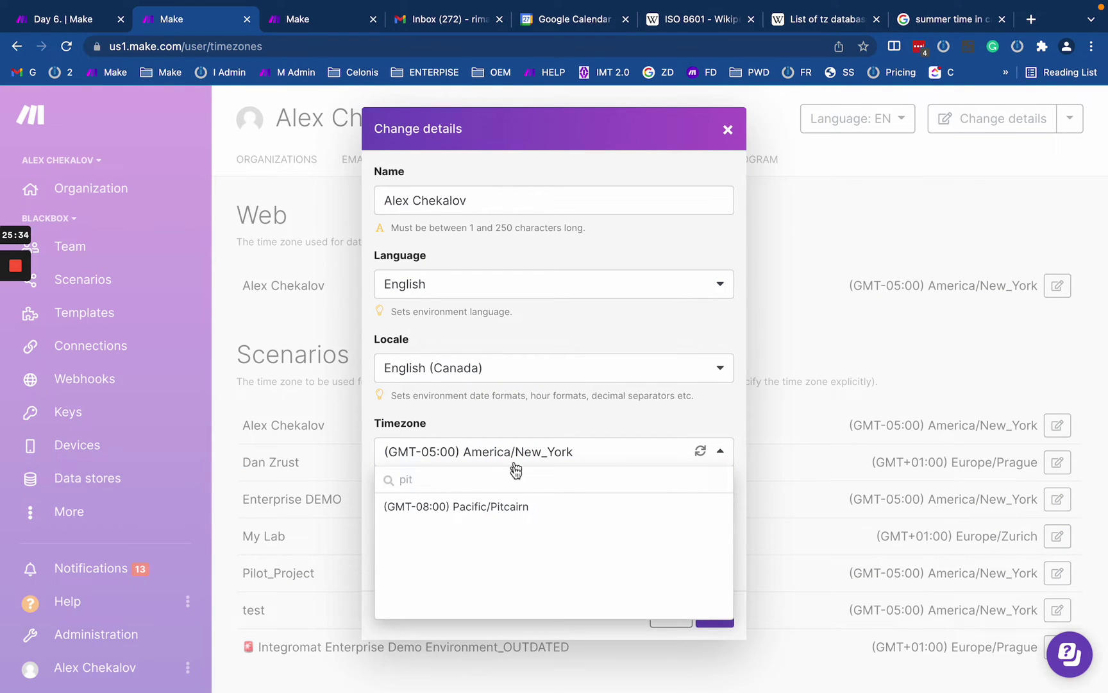
click(516, 508)
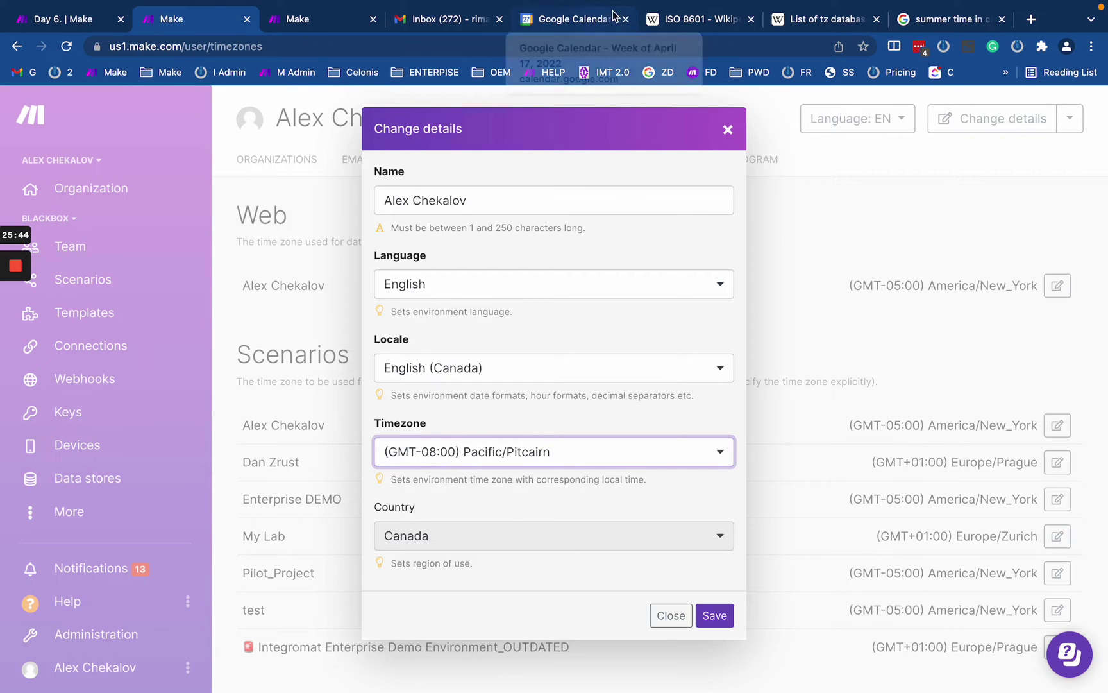
Step: Search the Wikipedia time zone list for −05:00 and highlight the America/Atikokan zone name
click(824, 19)
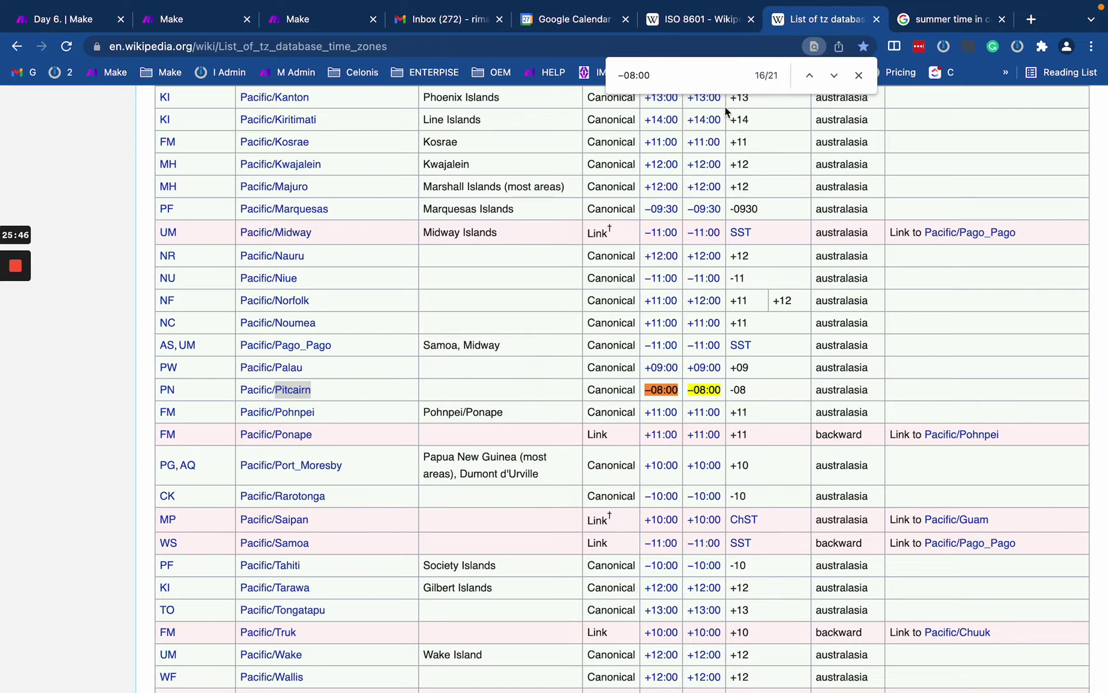
click(683, 75)
click(664, 69)
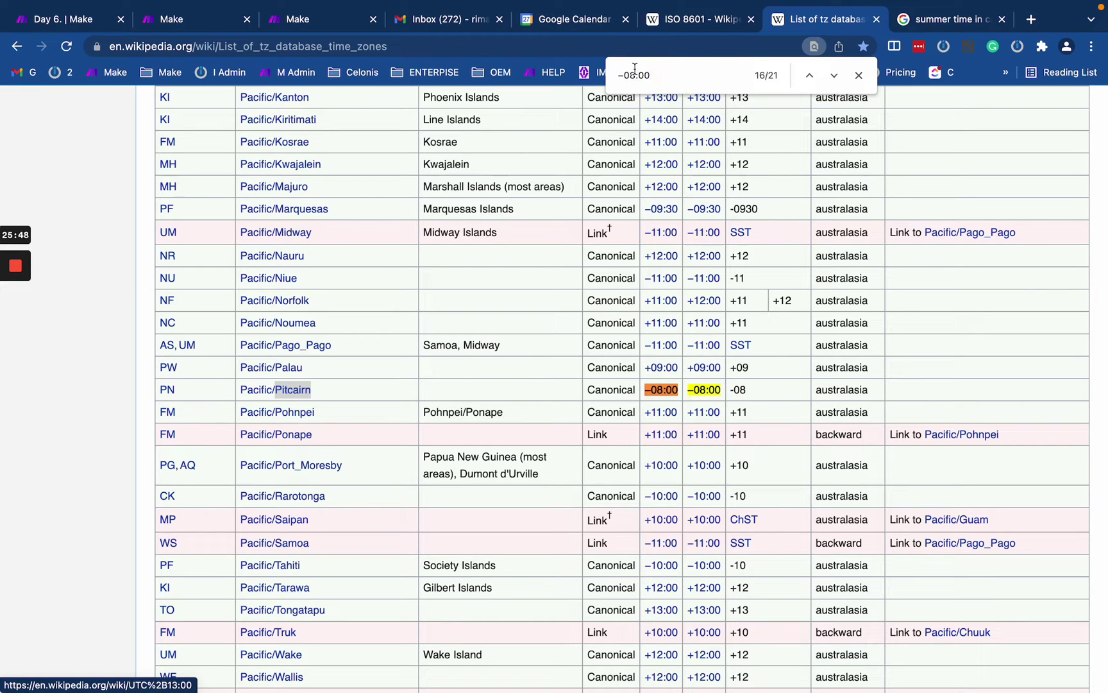
click(634, 72)
click(635, 75)
key(BackSpace)
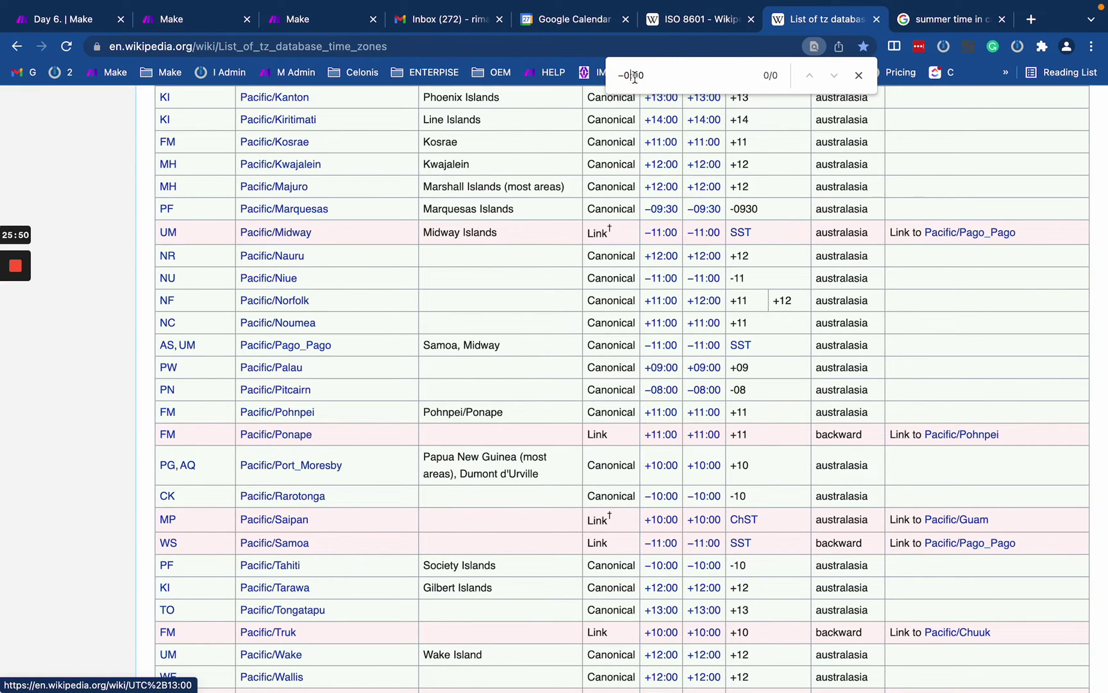
text(5)
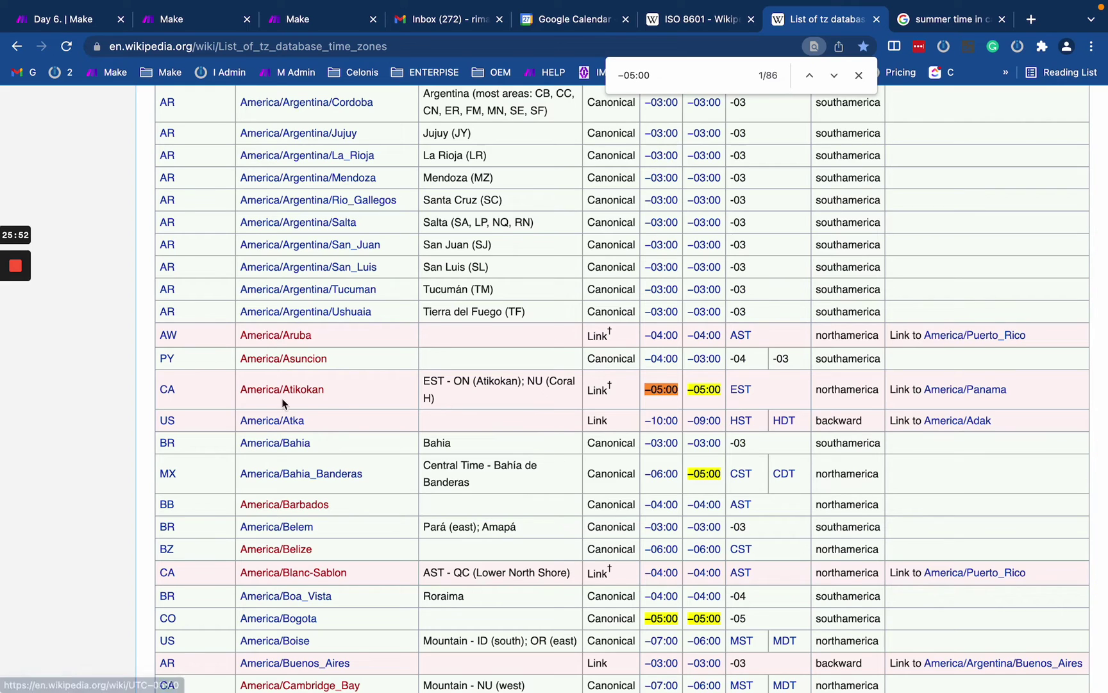
click(337, 392)
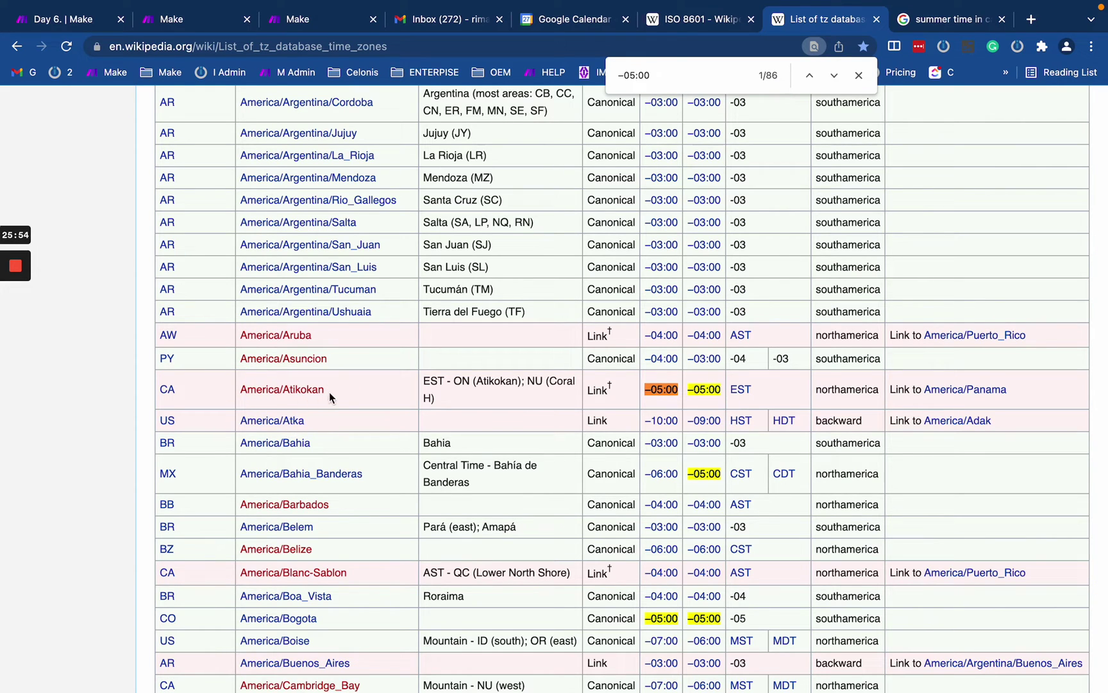
drag(329, 393, 233, 390)
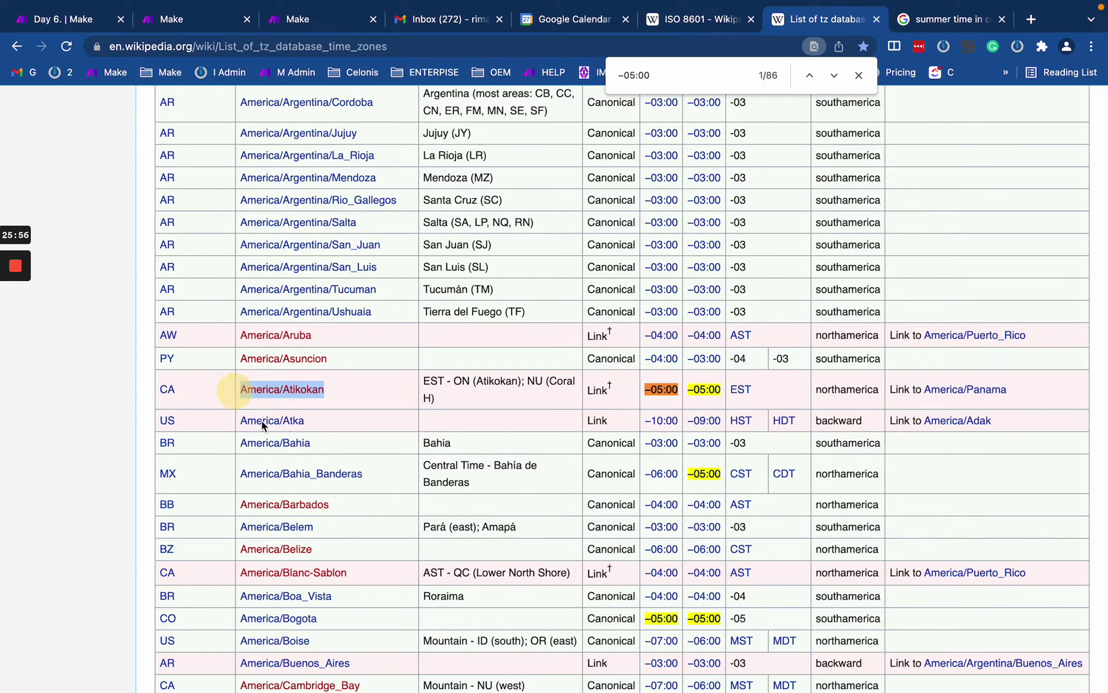
scroll(430, 473, up, 1)
scroll(430, 473, up, 15)
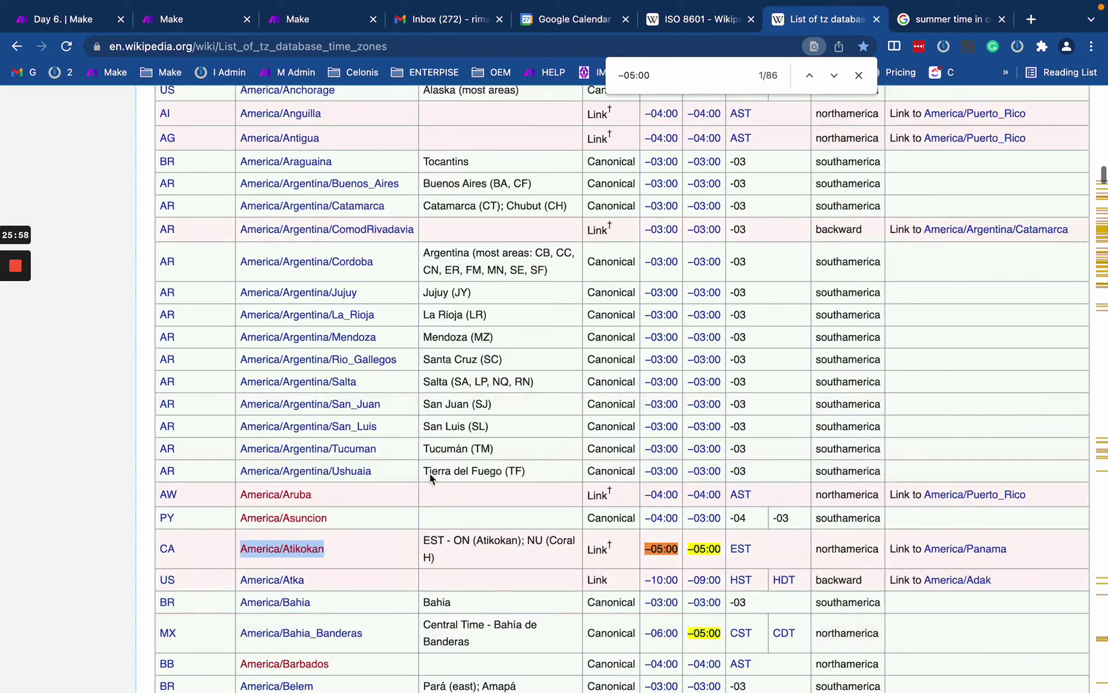
Step: Search the Wikipedia time zone list for +05:00, highlight Antarctica/Mawson and look through the other matches
drag(635, 75, 619, 74)
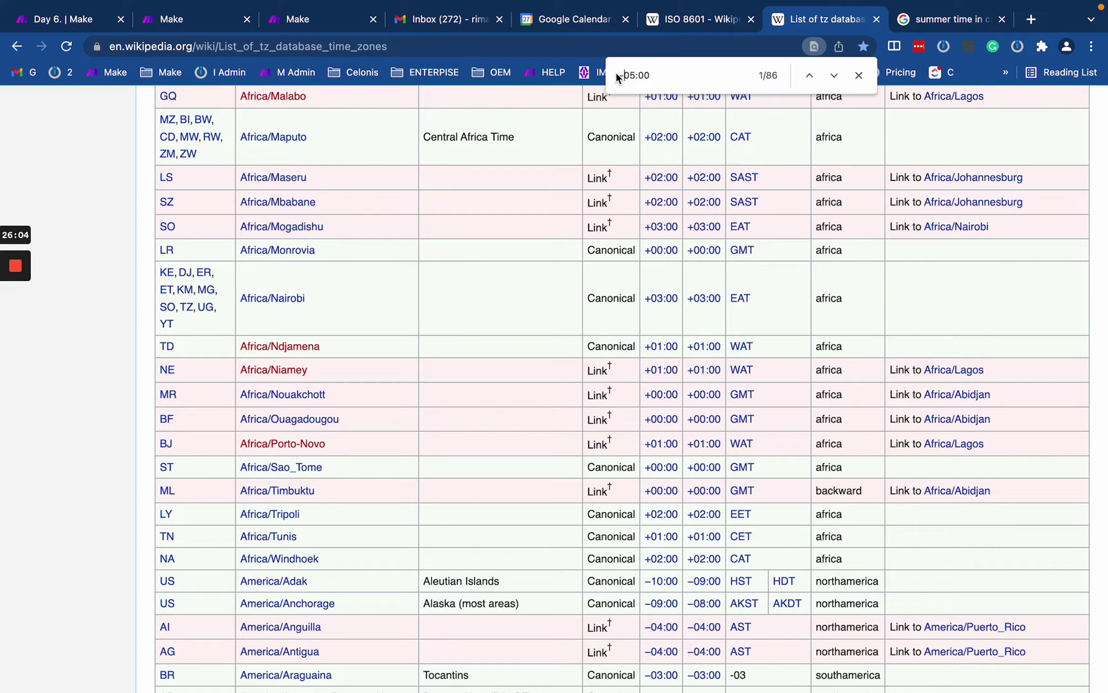
text(+)
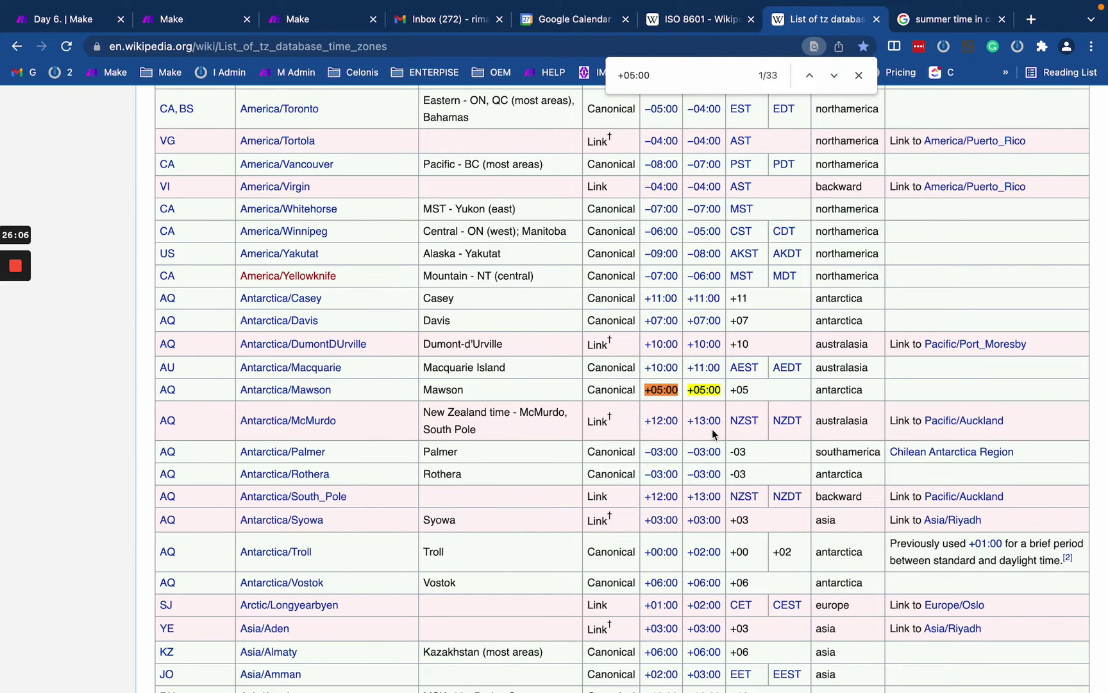
drag(355, 393, 232, 393)
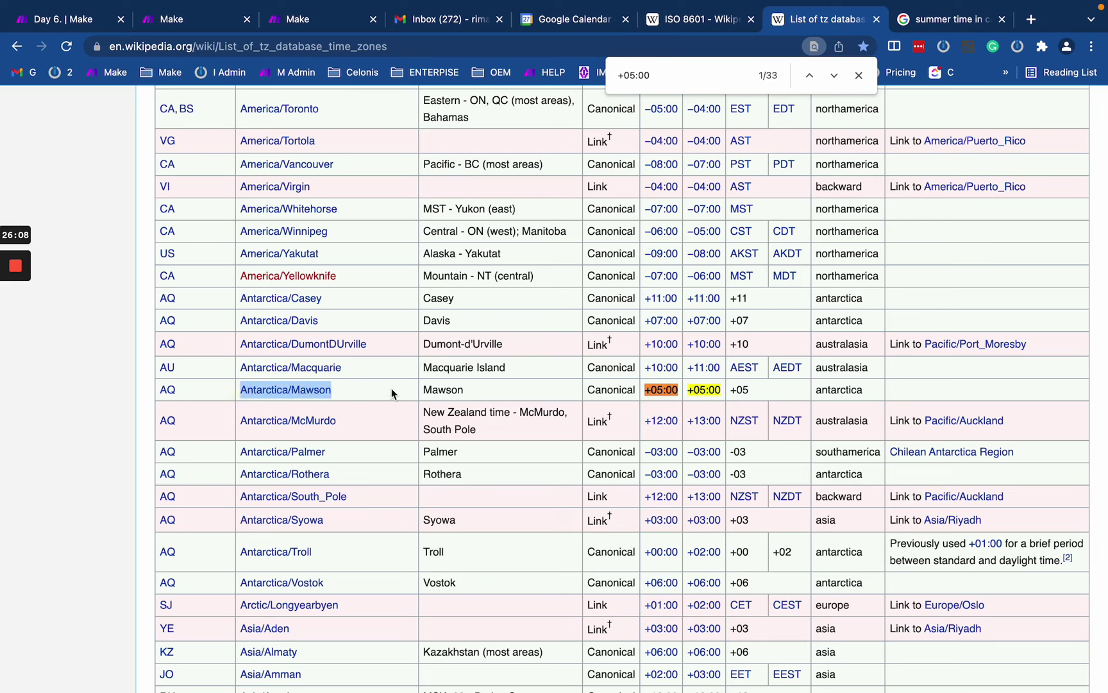
scroll(352, 393, down, 5)
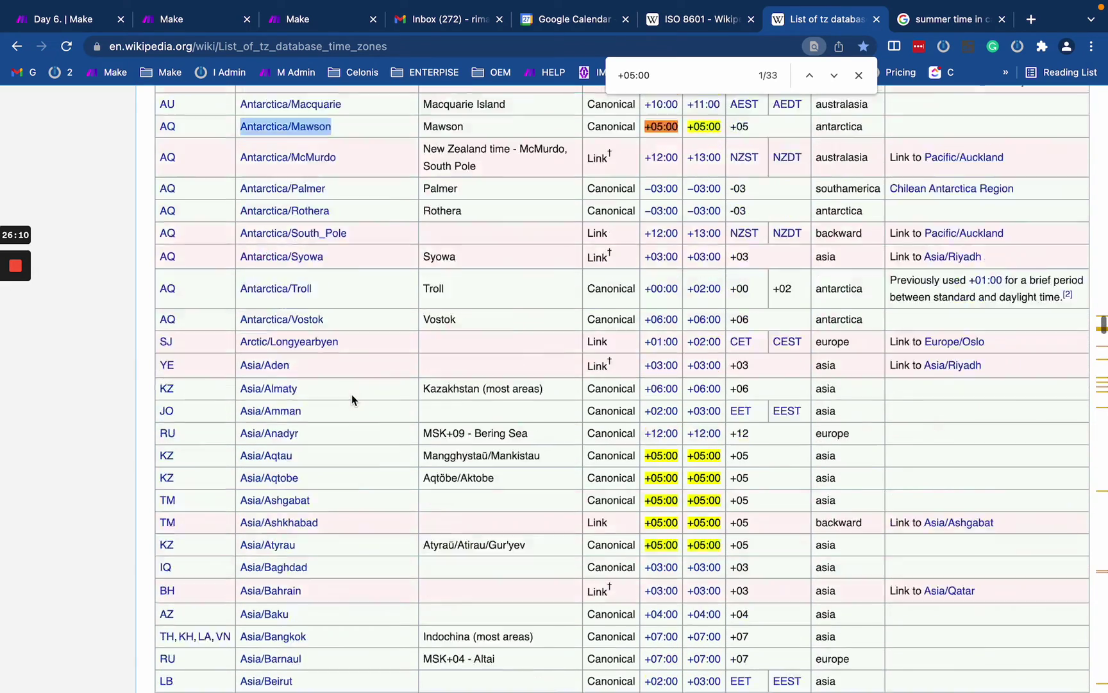
scroll(351, 393, down, 2)
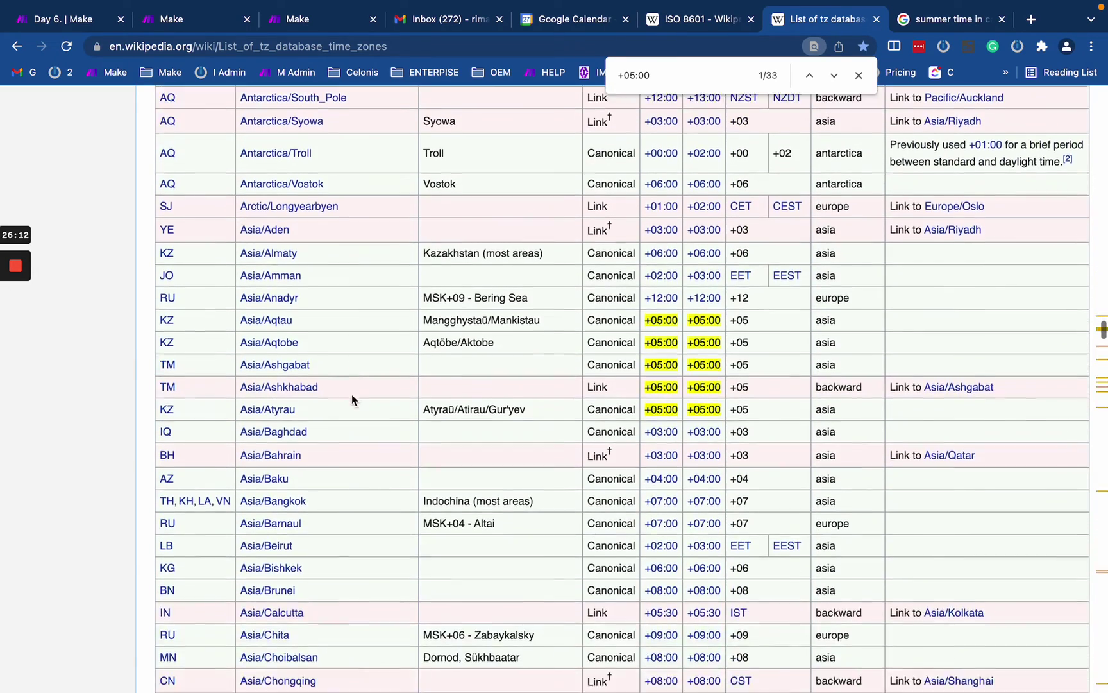
scroll(329, 342, down, 6)
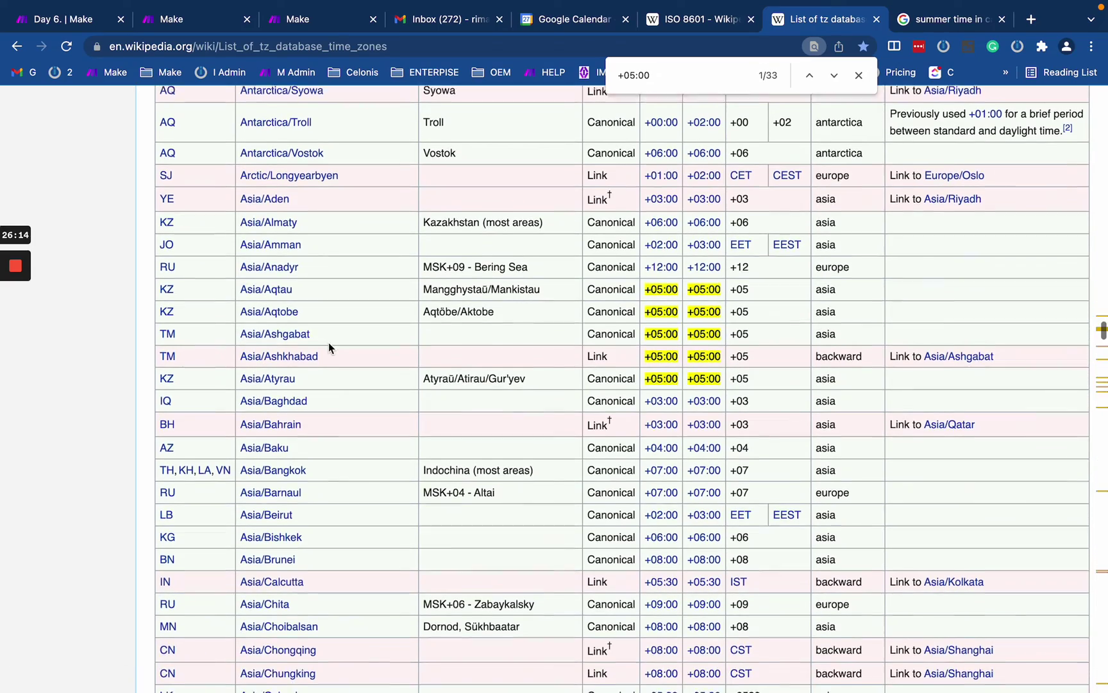
scroll(328, 304, down, 20)
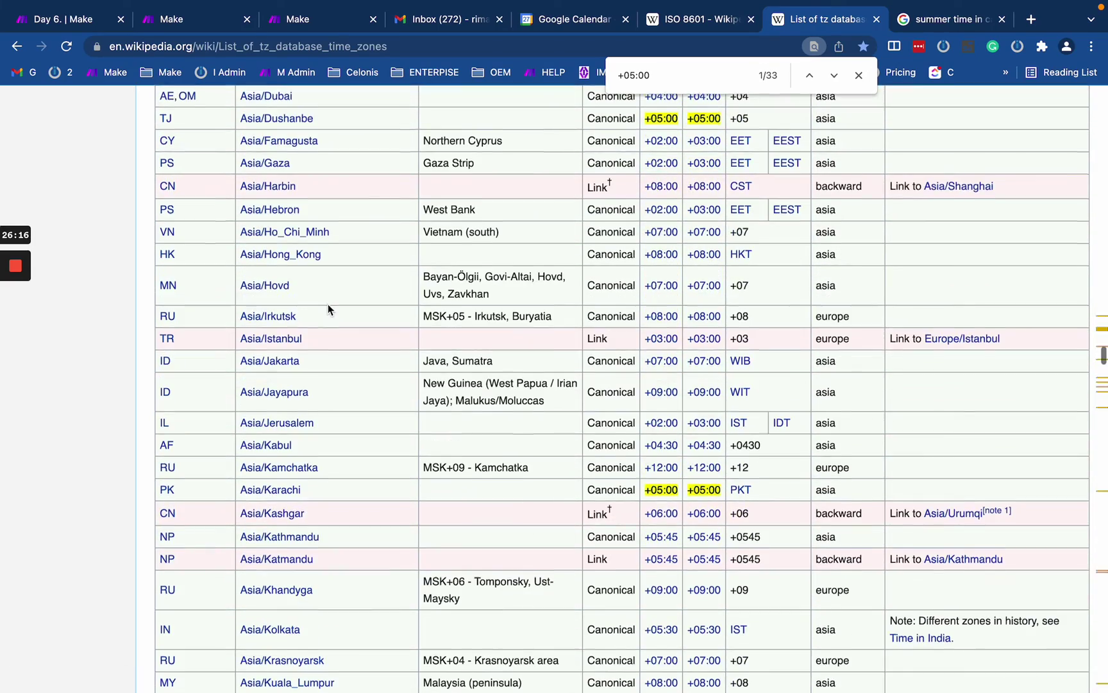
scroll(328, 304, down, 15)
scroll(328, 304, up, 20)
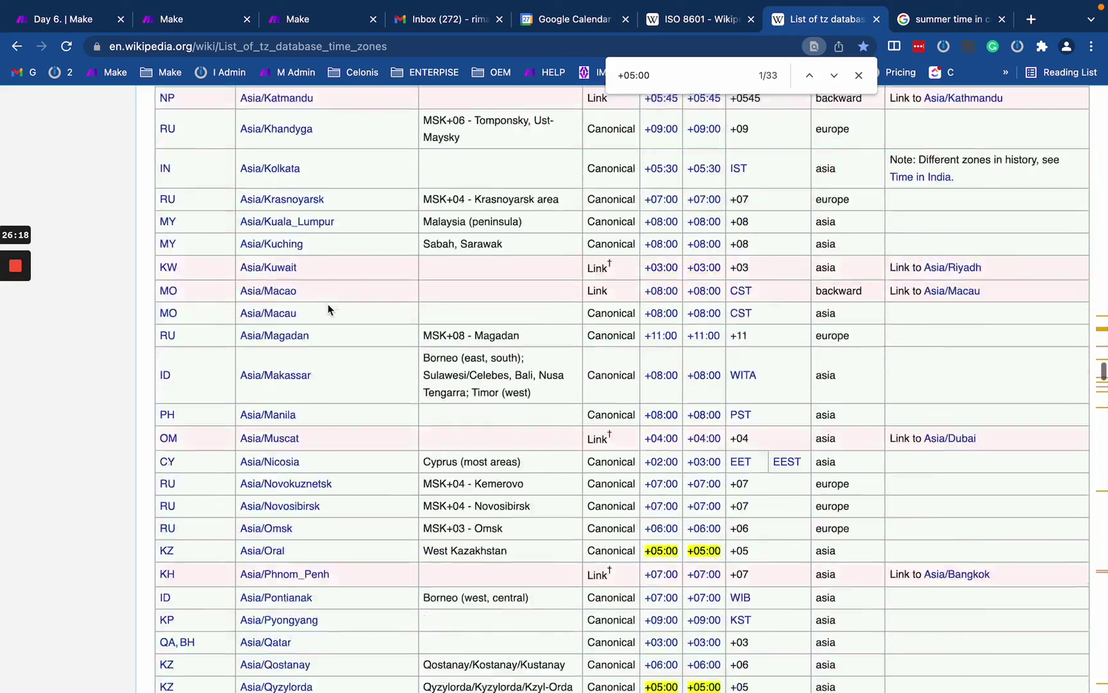
Step: Search the Wikipedia time zone list for +02:00 and go back through the matches to the Africa/Windhoek entry
click(632, 75)
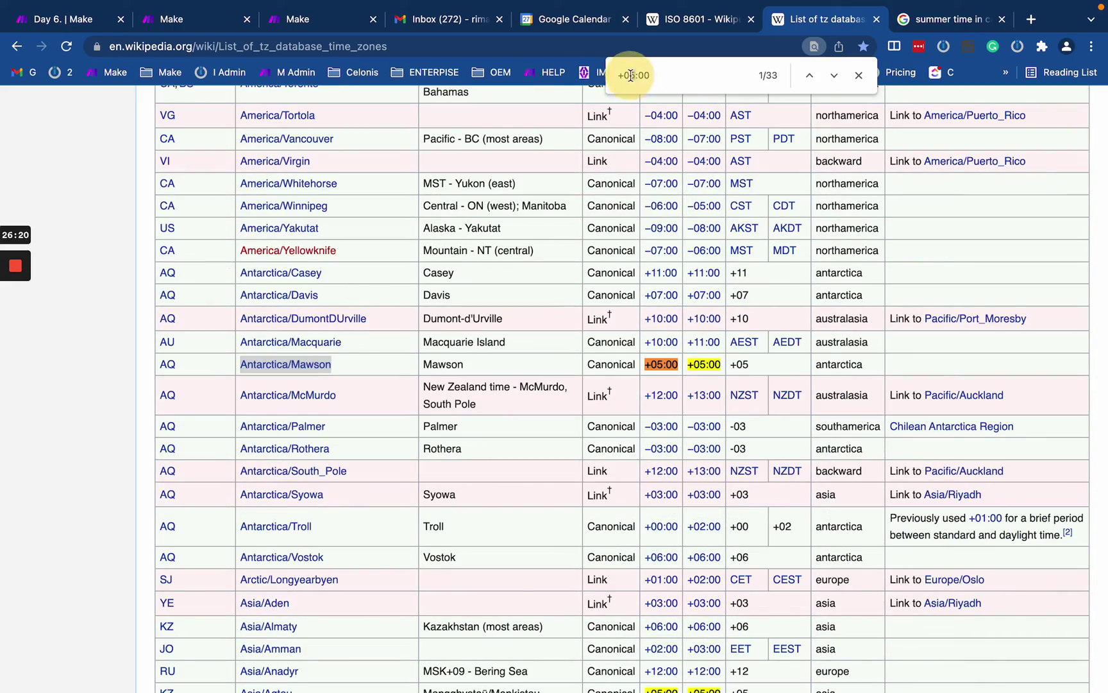
key(BackSpace)
text(2)
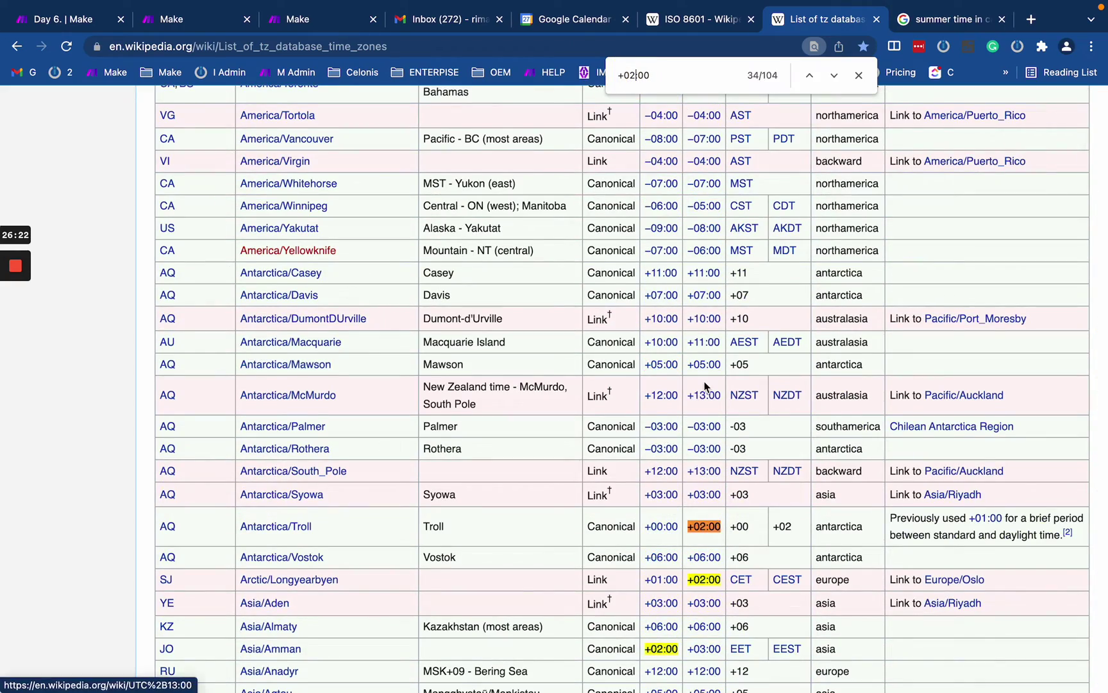
scroll(706, 385, down, 19)
scroll(705, 385, down, 20)
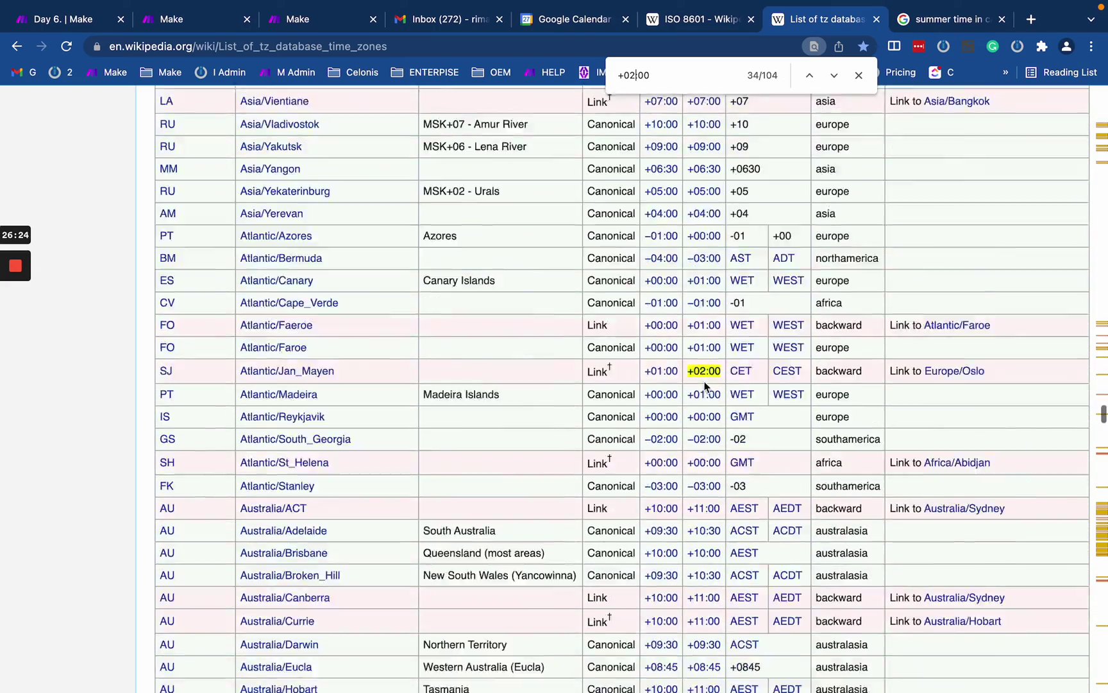
scroll(705, 384, up, 14)
click(809, 75)
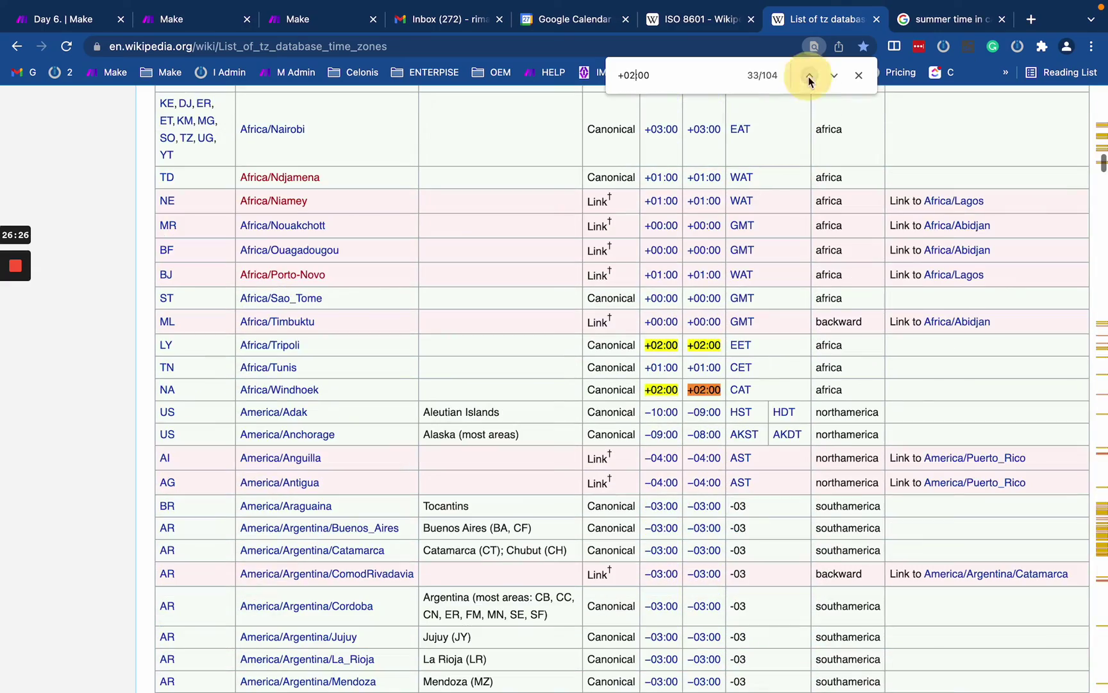
click(809, 75)
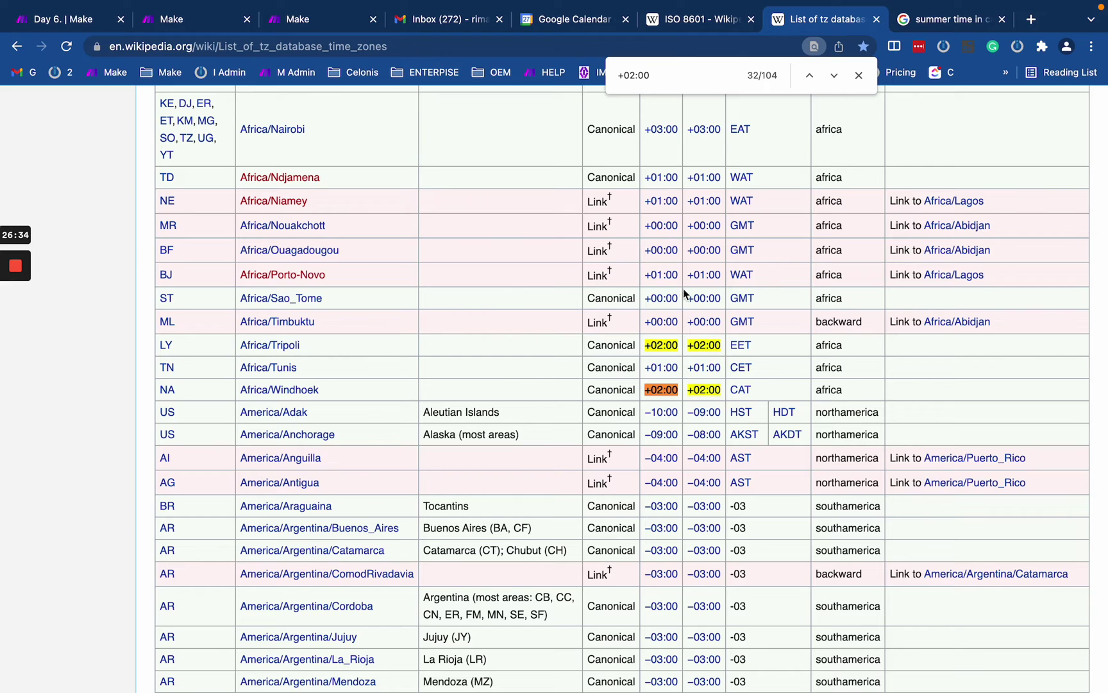
scroll(688, 190, up, 3)
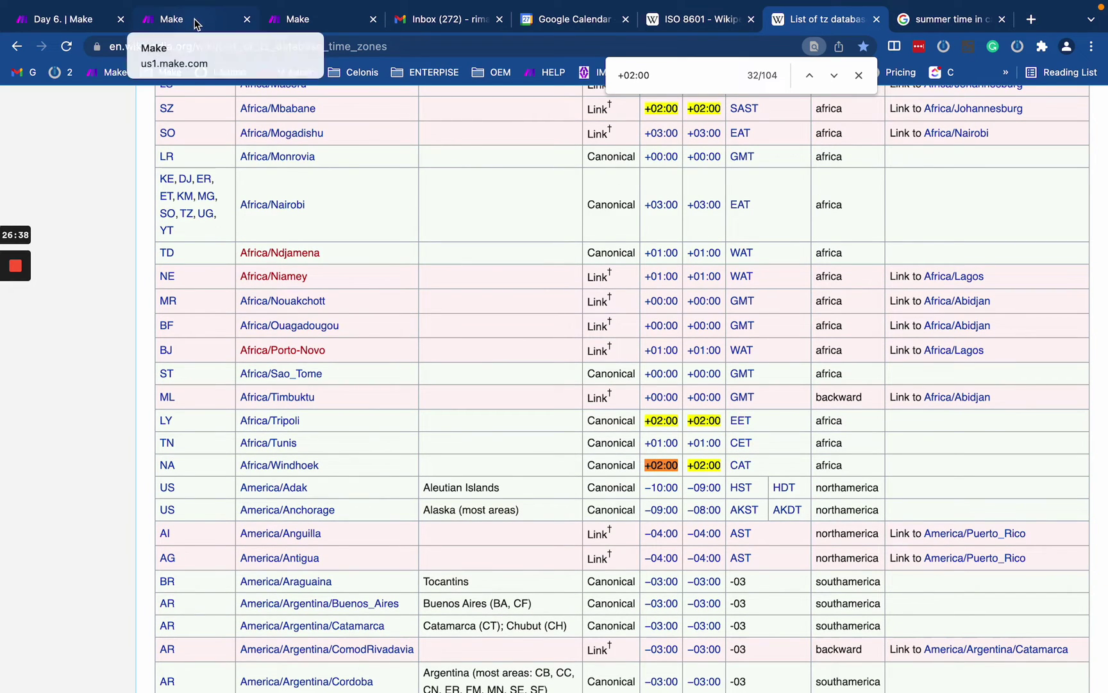
Step: Close the Make profile's time zone details without saving and highlight the Web time zone value
click(71, 19)
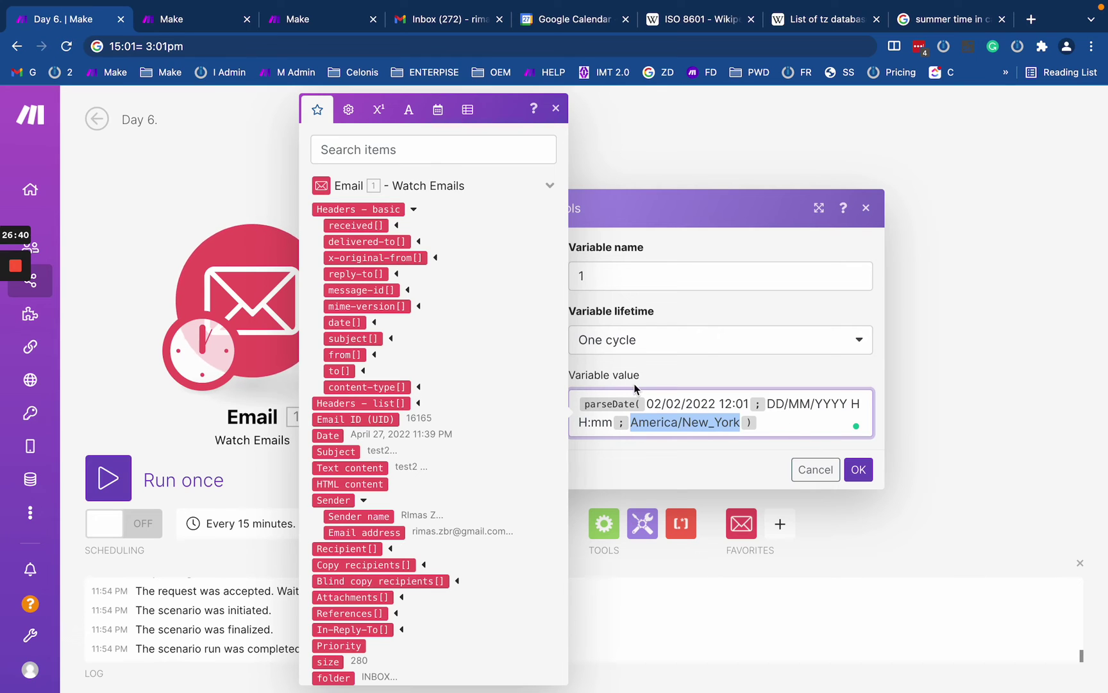
click(221, 18)
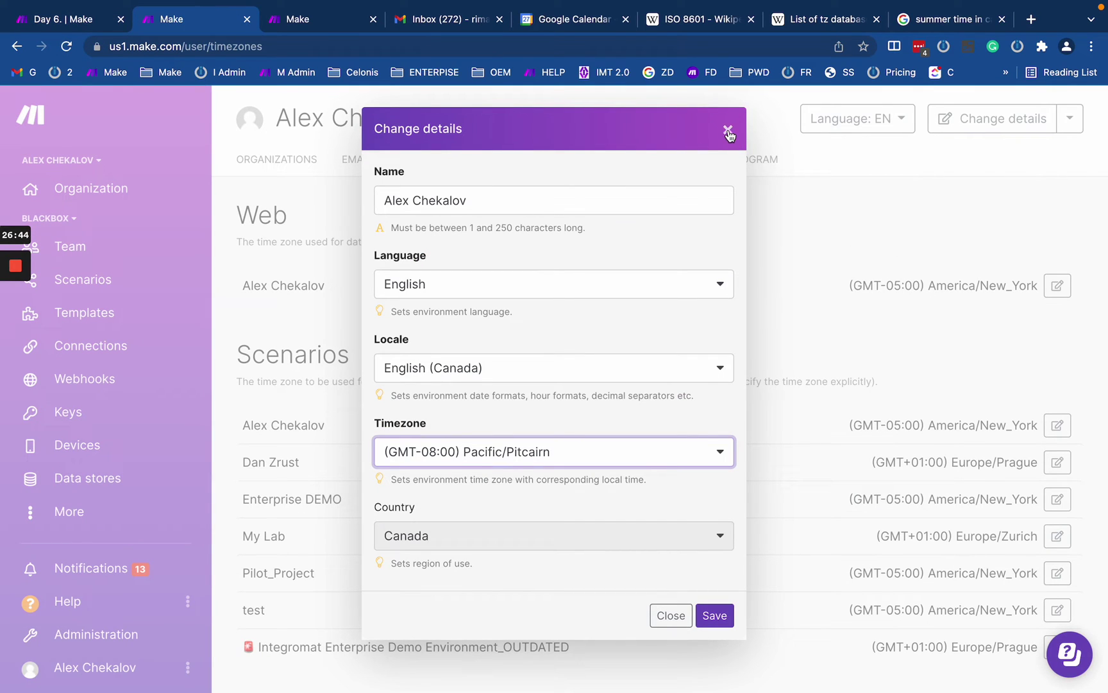
click(667, 615)
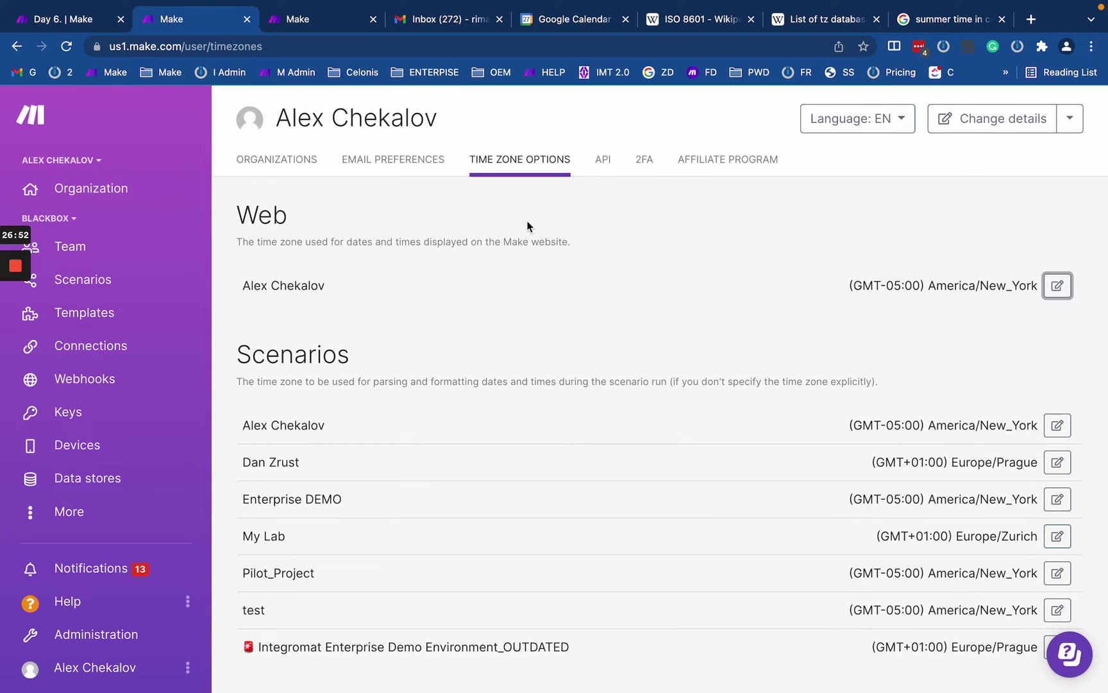
triple_click(855, 289)
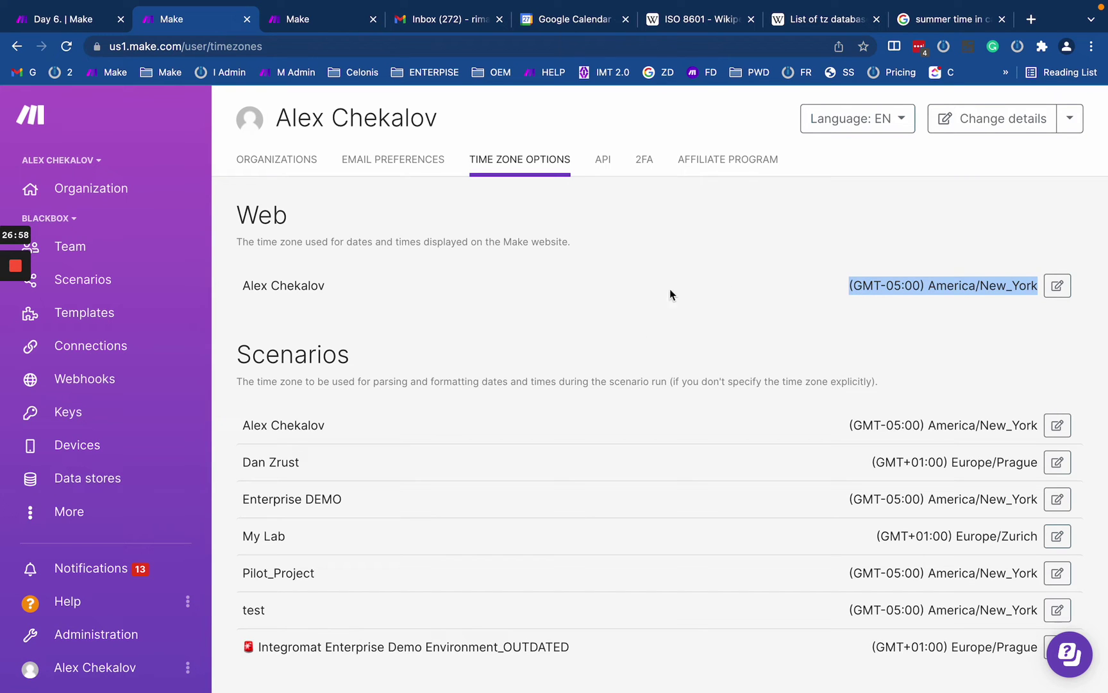
Step: Review the parseDate expression and its function help in the Day 6. scenario's Tools module, and return to the profile's time zone options
click(834, 19)
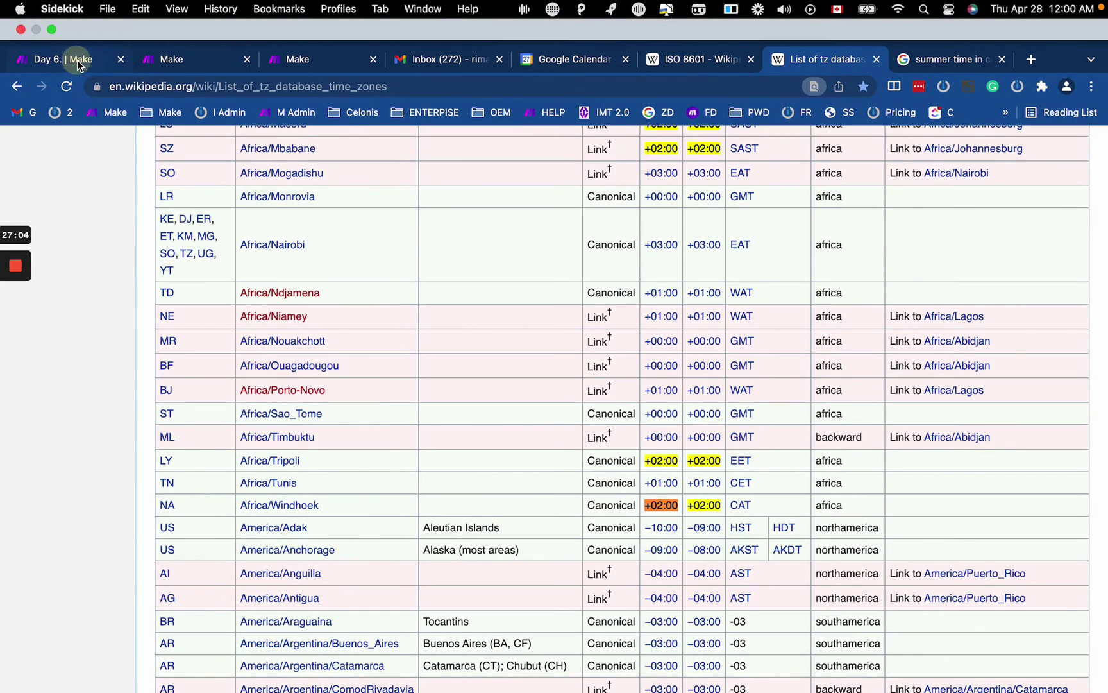
click(64, 19)
click(773, 424)
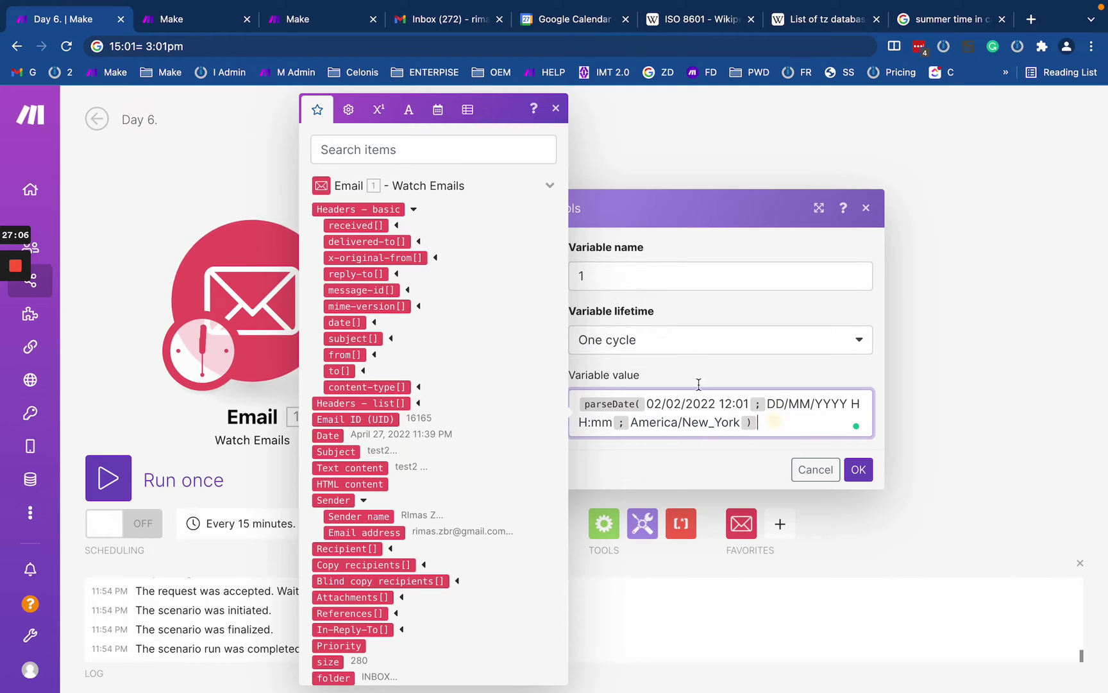
click(655, 315)
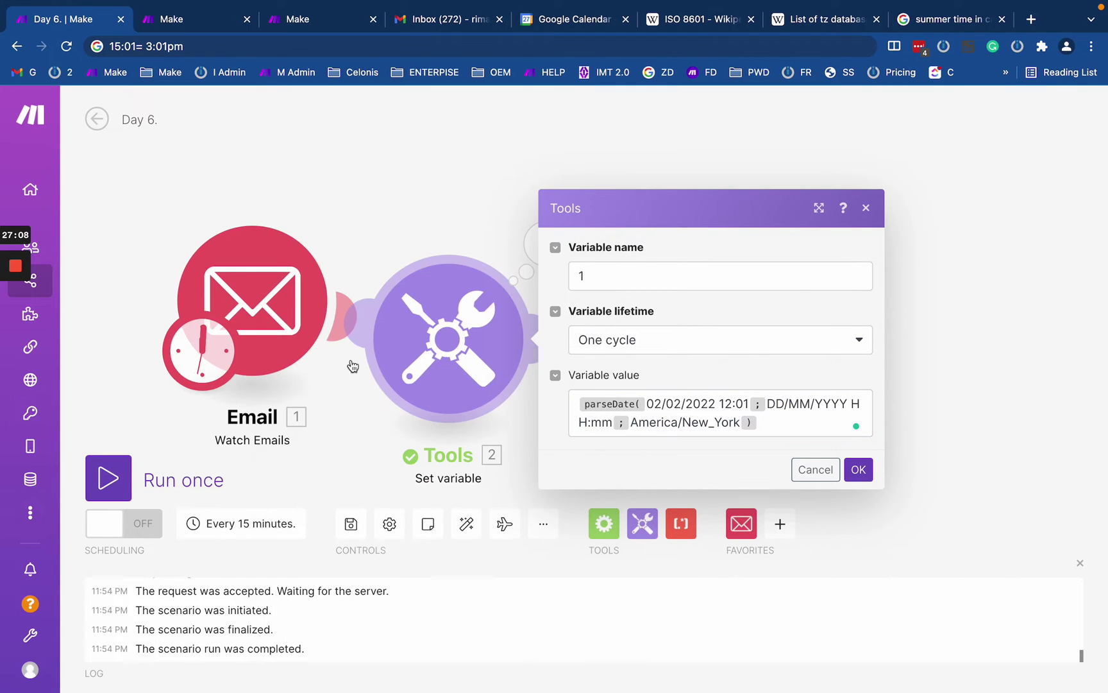
click(739, 423)
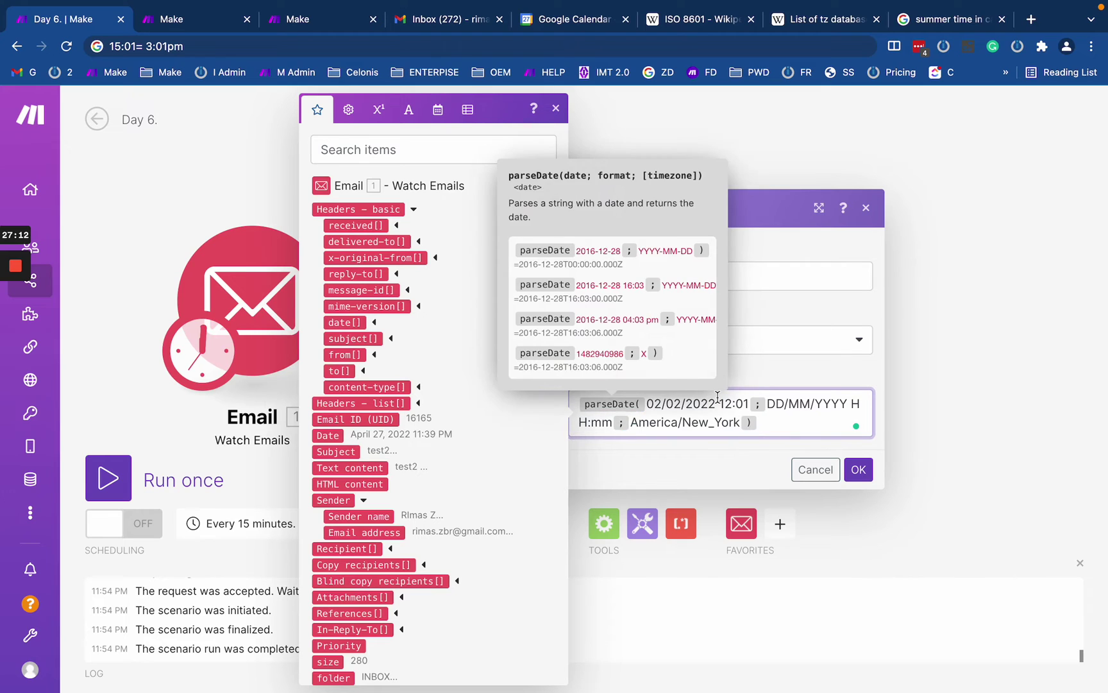
mouse_move(603, 404)
double_click(643, 352)
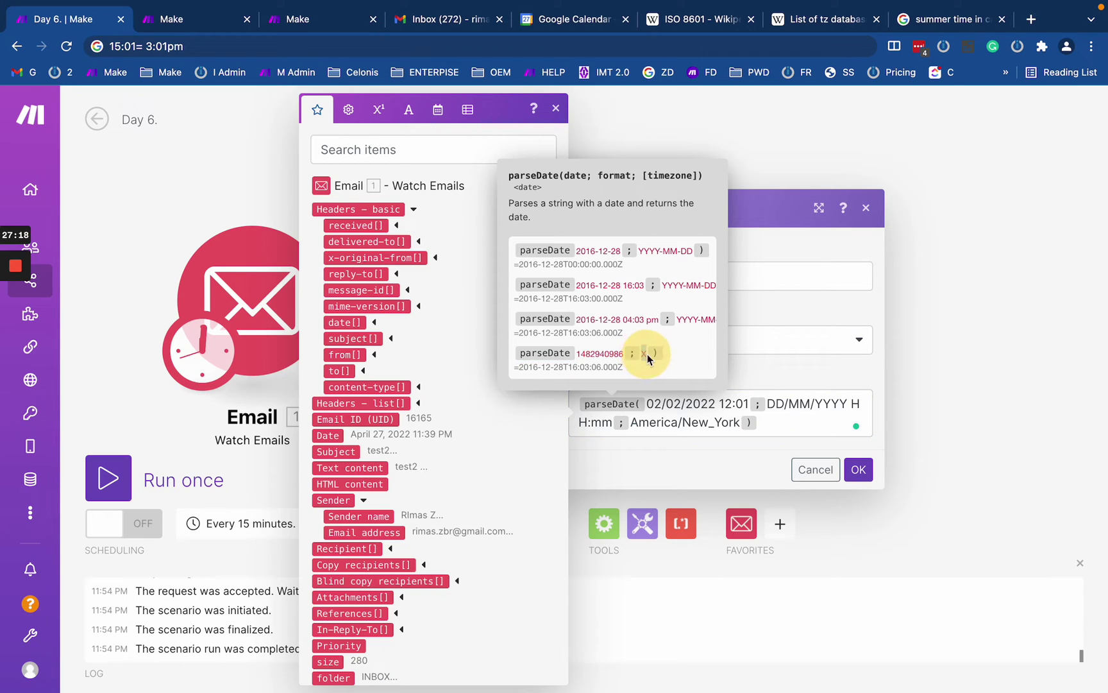
click(784, 420)
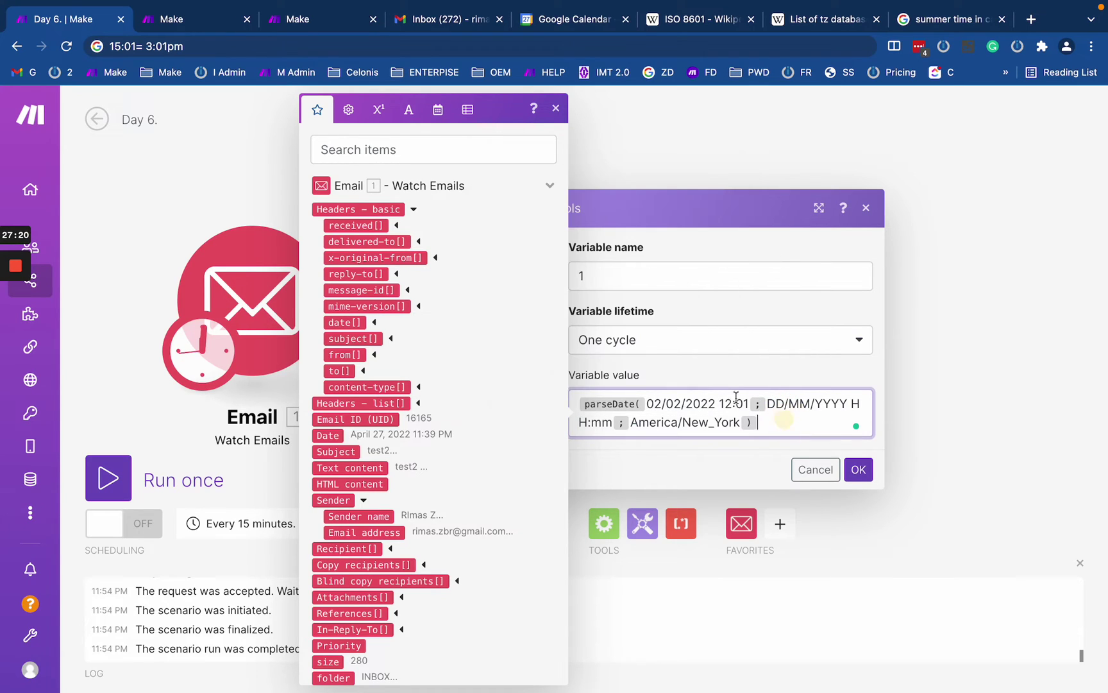
click(180, 19)
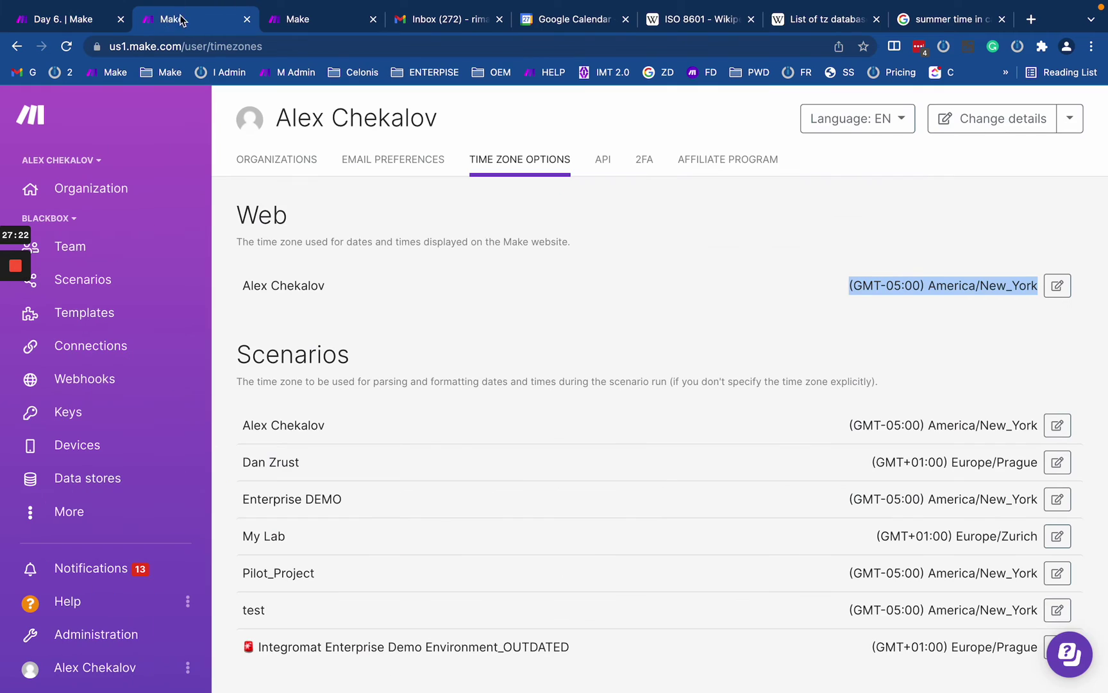
Step: Leave the profile's time zone options and open the Make Help Center in the same browser tab
click(141, 46)
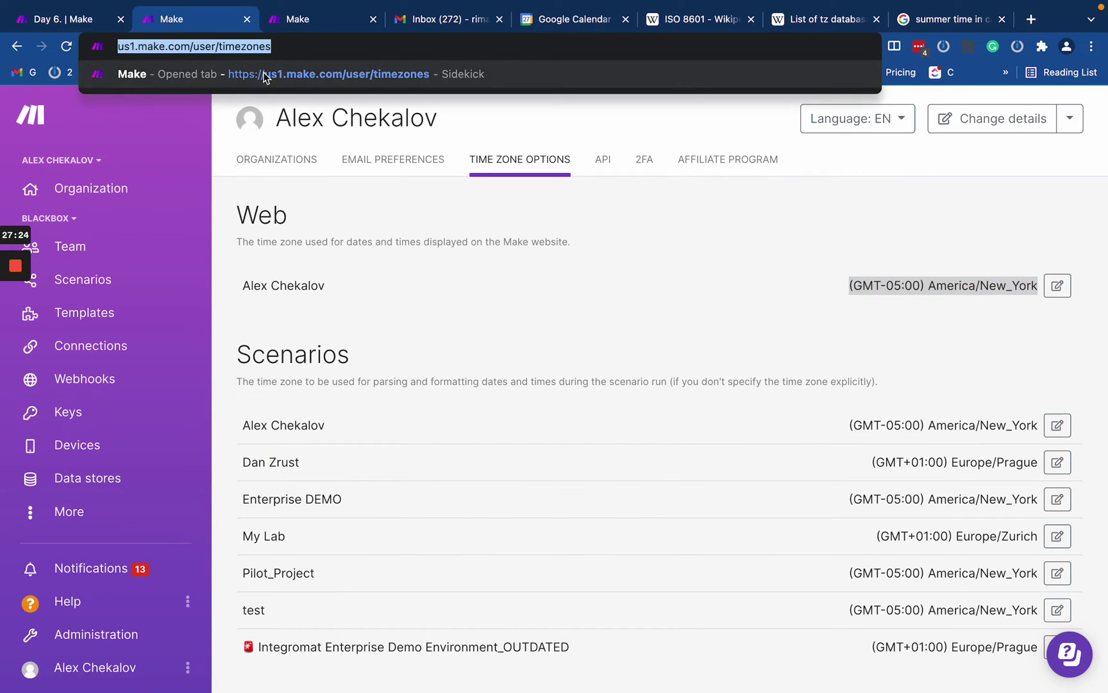
click(242, 168)
click(290, 72)
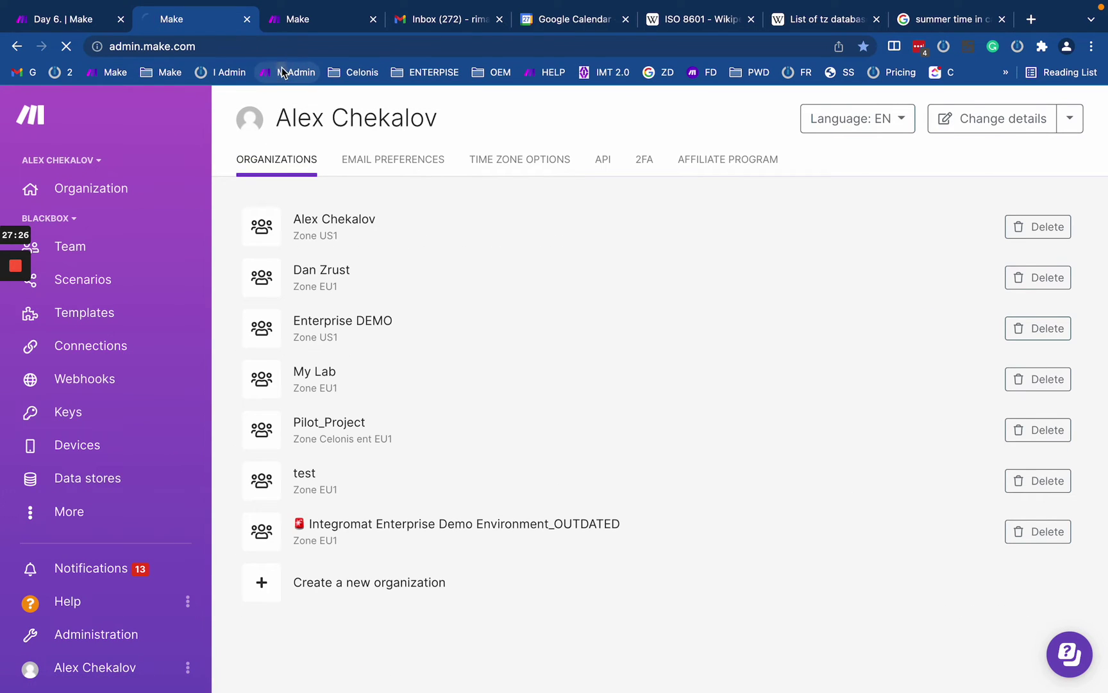
click(532, 76)
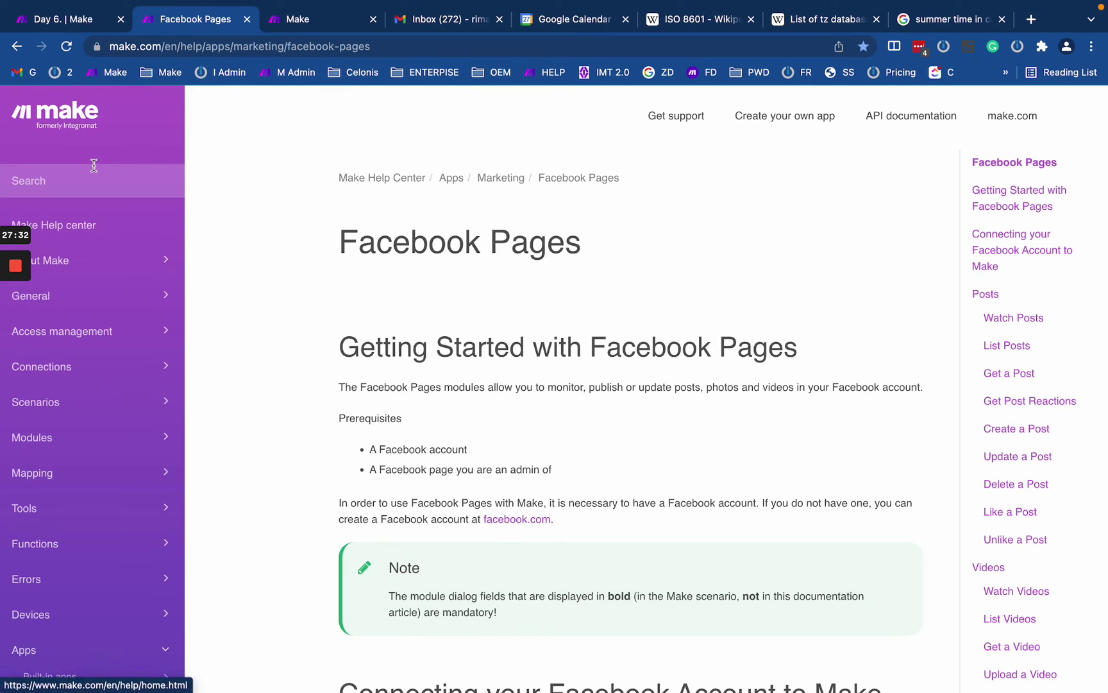
Step: Expand the Functions section of the Make Help Center and open the Tokens for date/time parsing article
click(83, 186)
scroll(74, 528, down, 3)
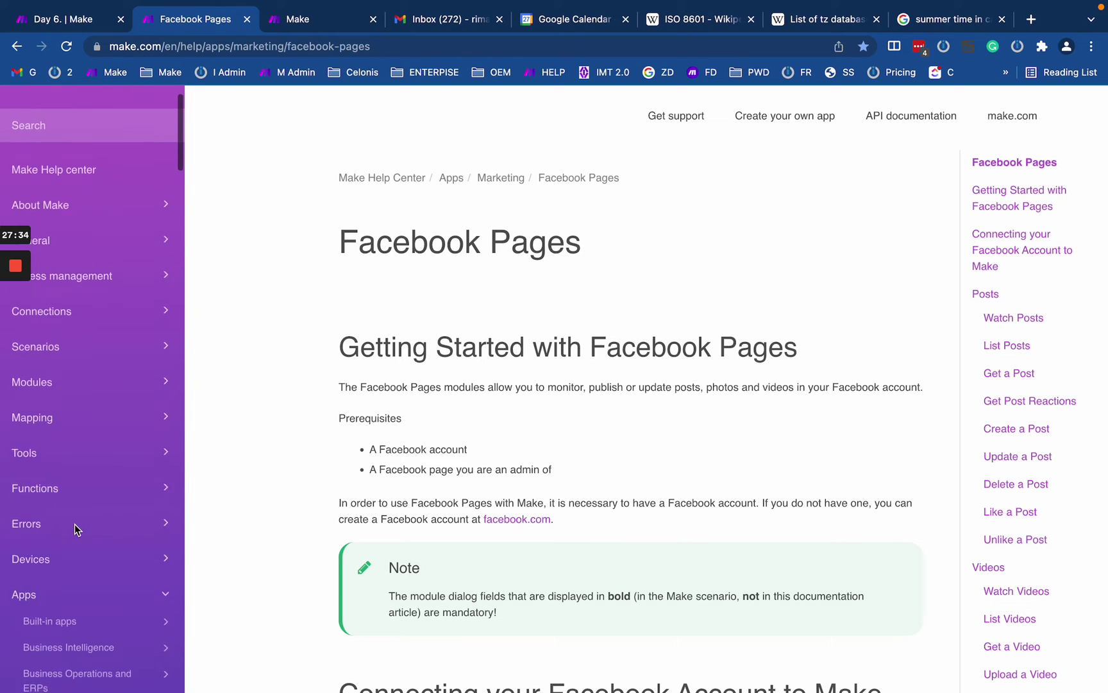
click(172, 524)
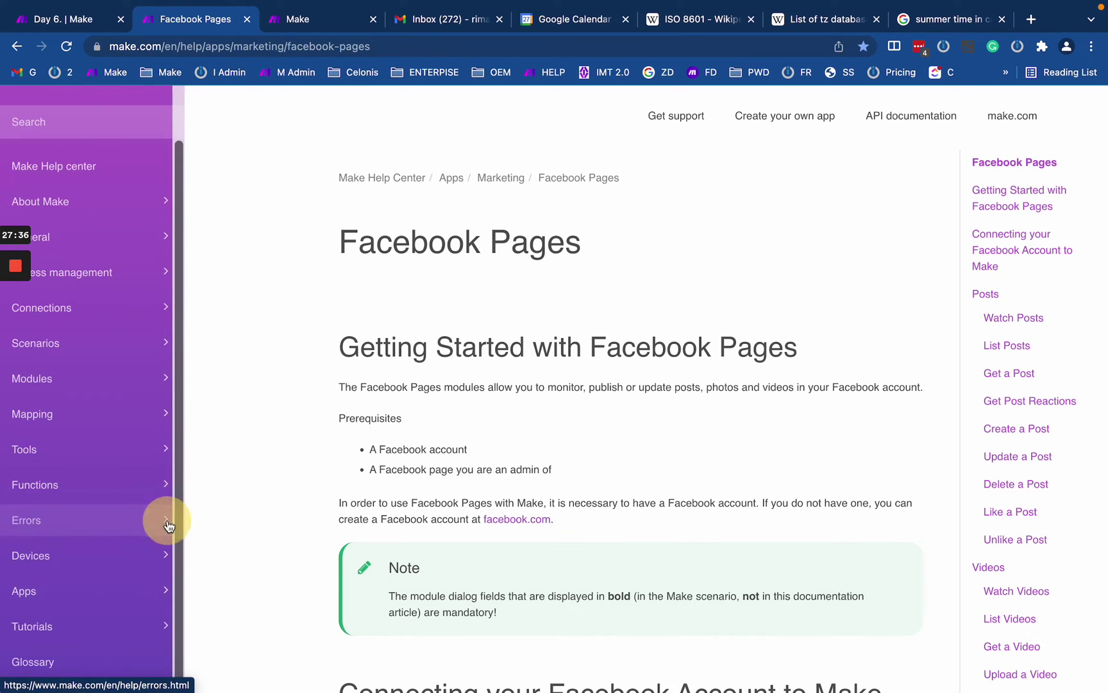
scroll(160, 494, down, 1)
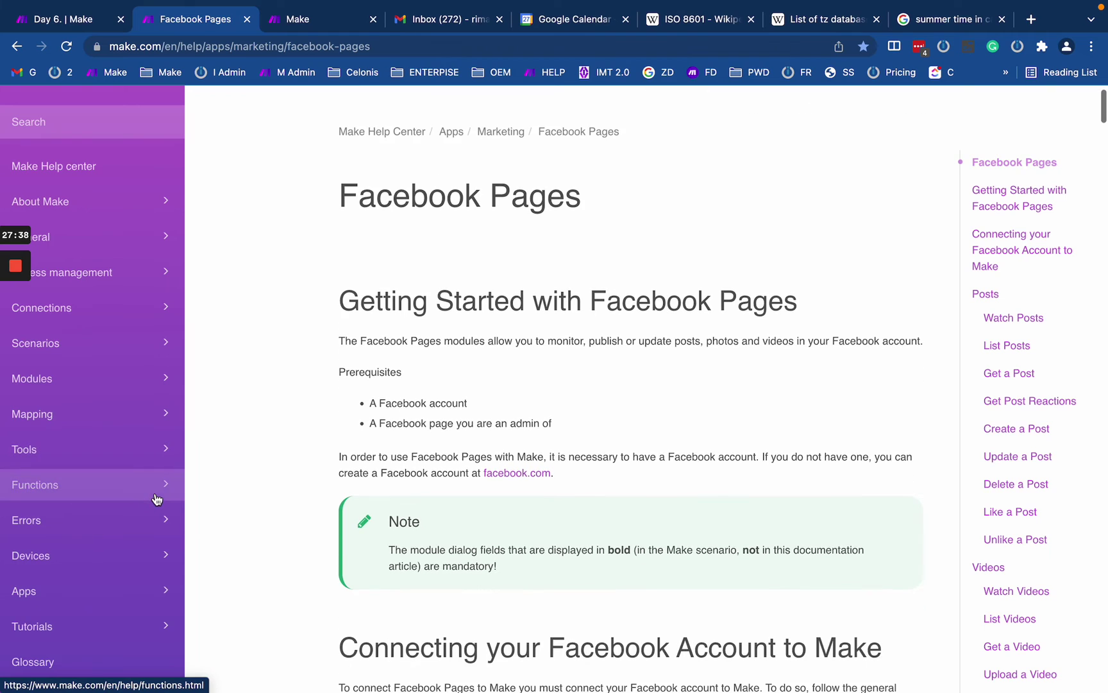
scroll(116, 602, down, 1)
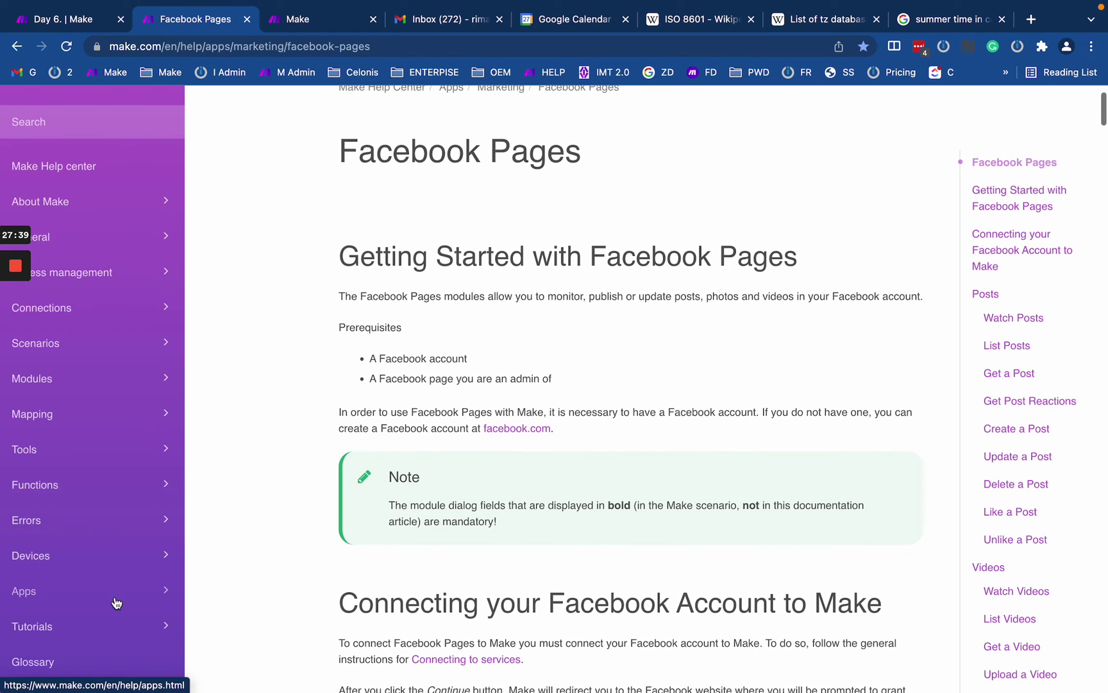
click(167, 488)
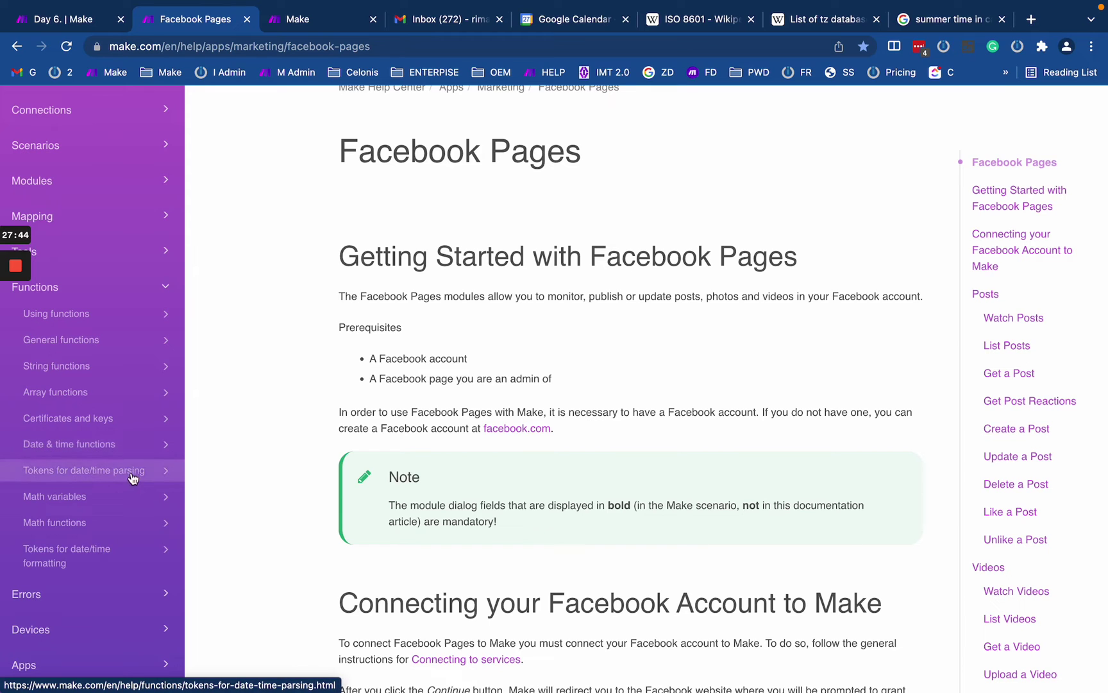
click(168, 477)
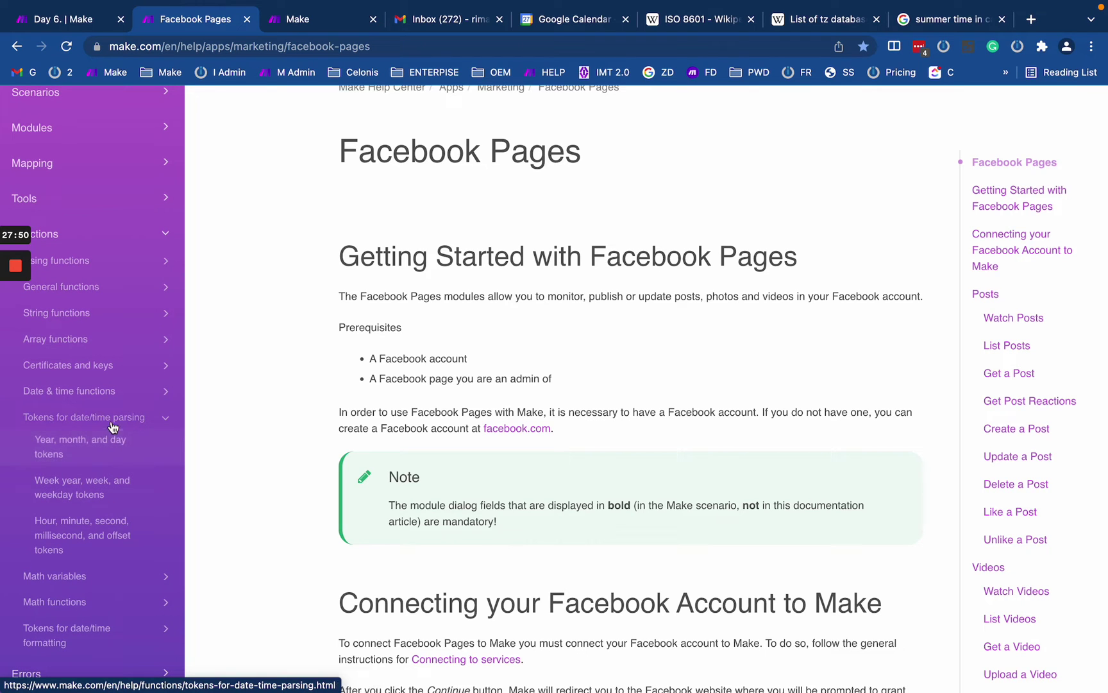
click(105, 419)
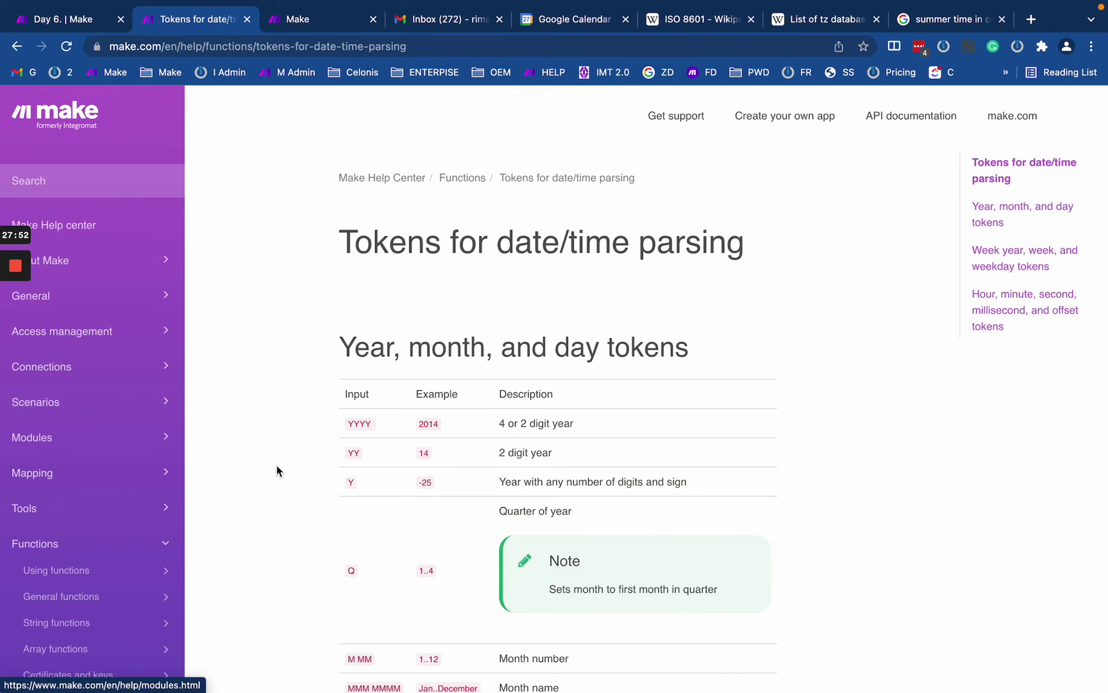
Step: Look through the parsing token tables from year, month and day down to the offset tokens
scroll(309, 410, down, 1)
scroll(310, 405, down, 12)
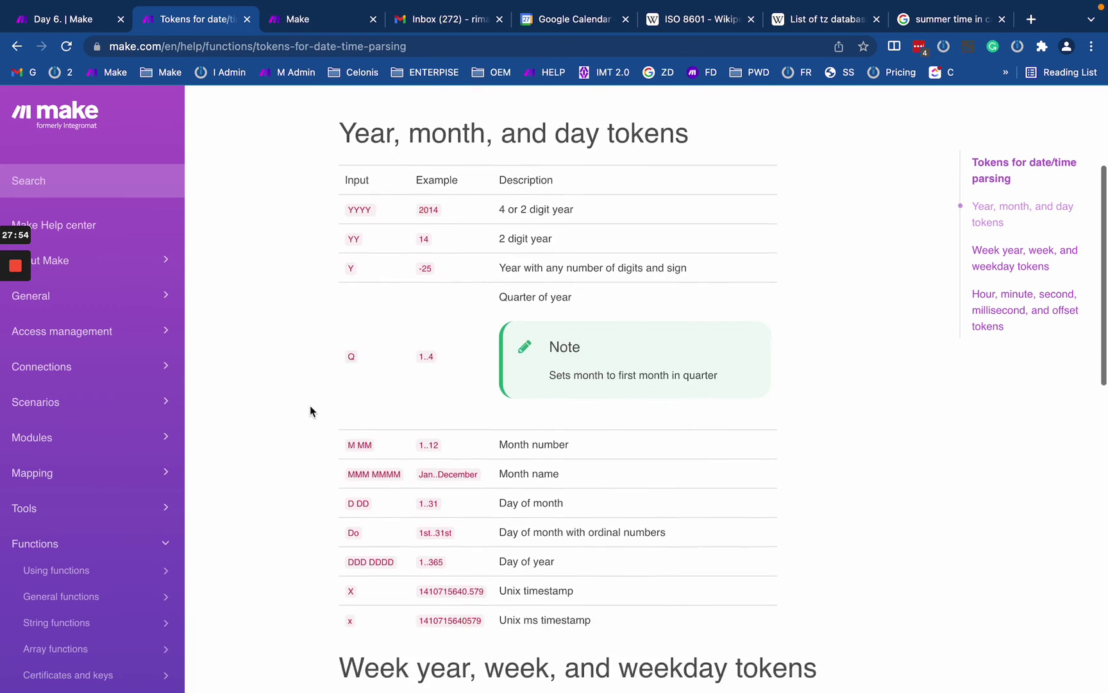
scroll(310, 406, down, 5)
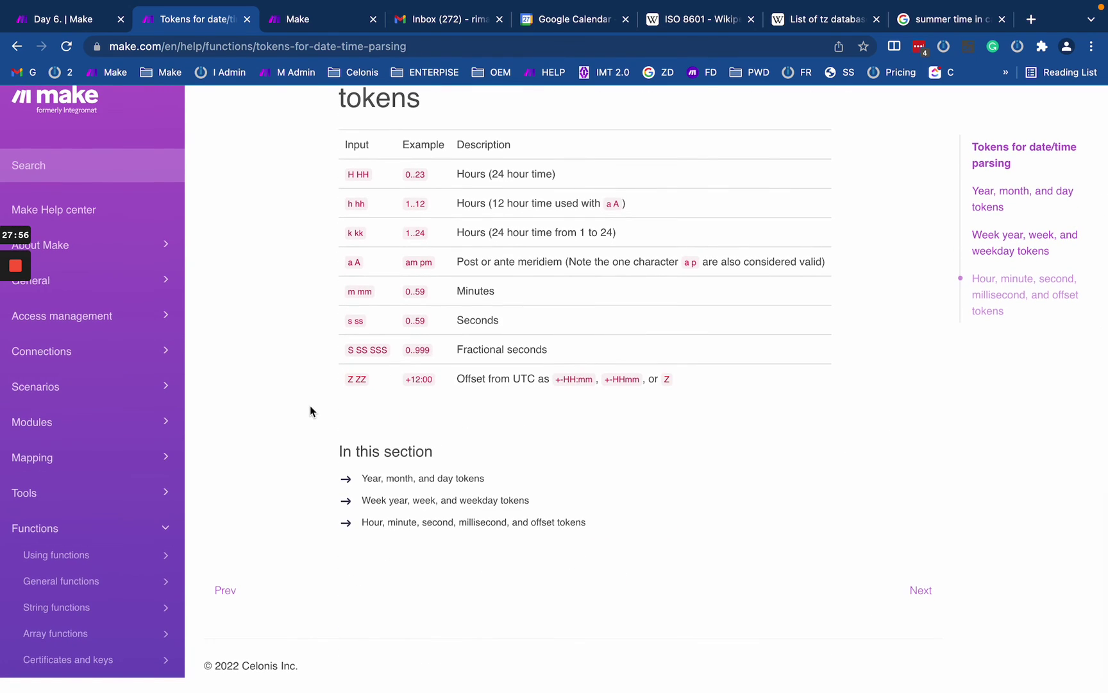
Step: Open the Tokens for date/time formatting article and look at its year, month and day tokens
scroll(139, 505, down, 6)
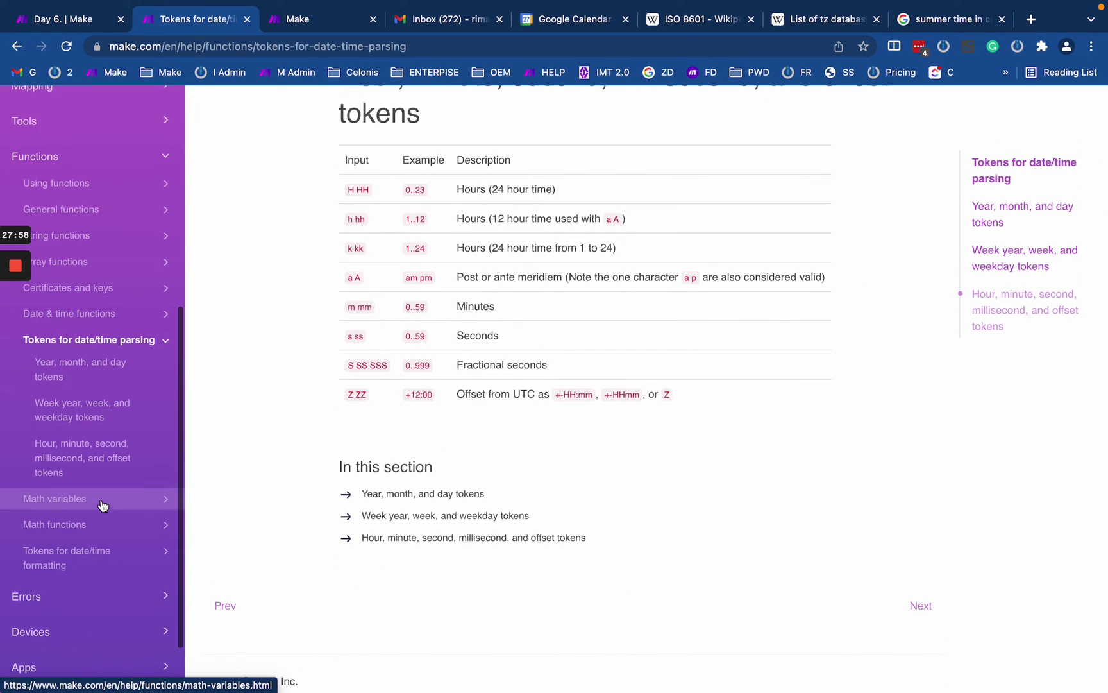
click(102, 560)
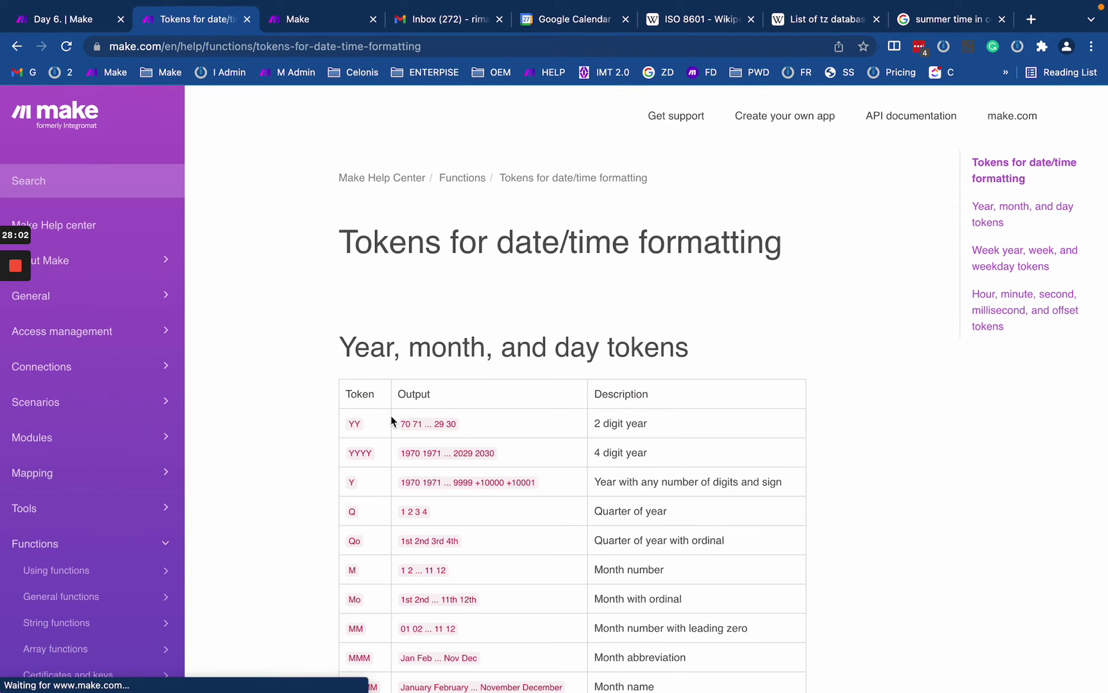
scroll(385, 506, down, 1)
Step: Return to the Tokens for date/time parsing article and review its tables, going back to the Unix timestamp rows
scroll(74, 586, down, 6)
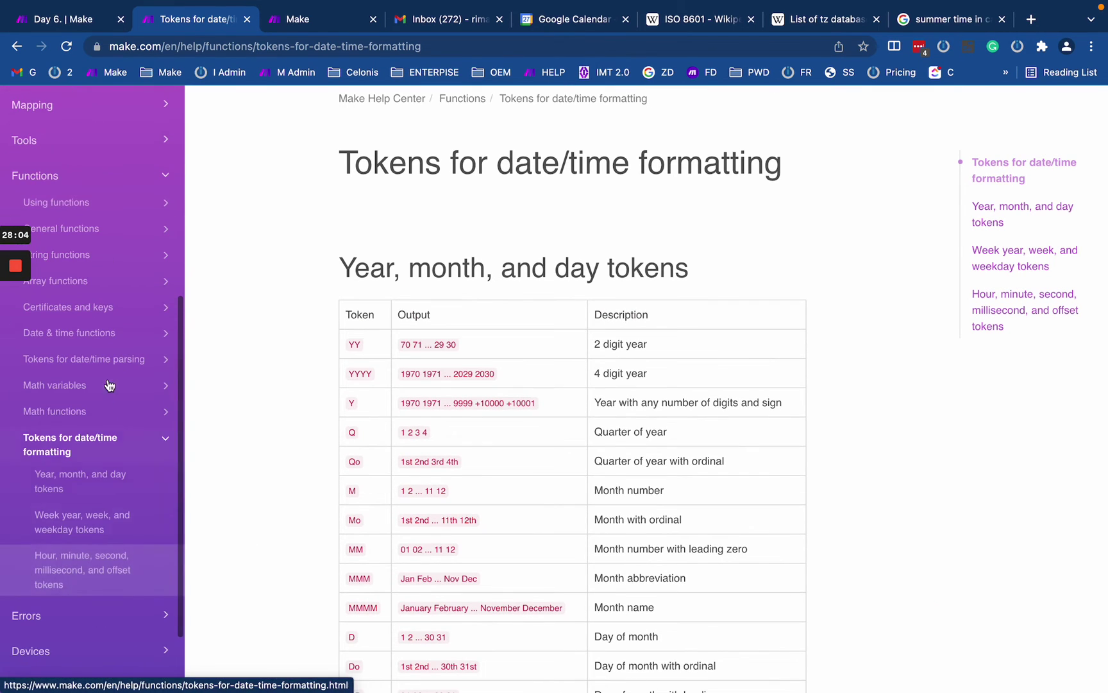
click(111, 363)
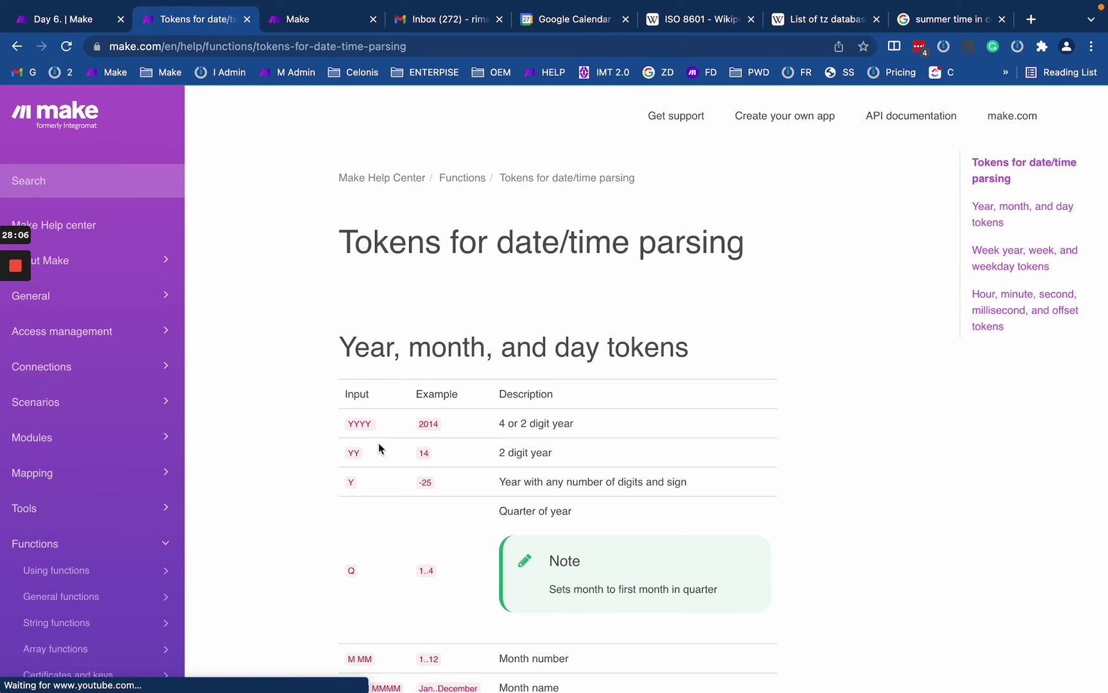
scroll(407, 498, down, 2)
scroll(406, 497, down, 10)
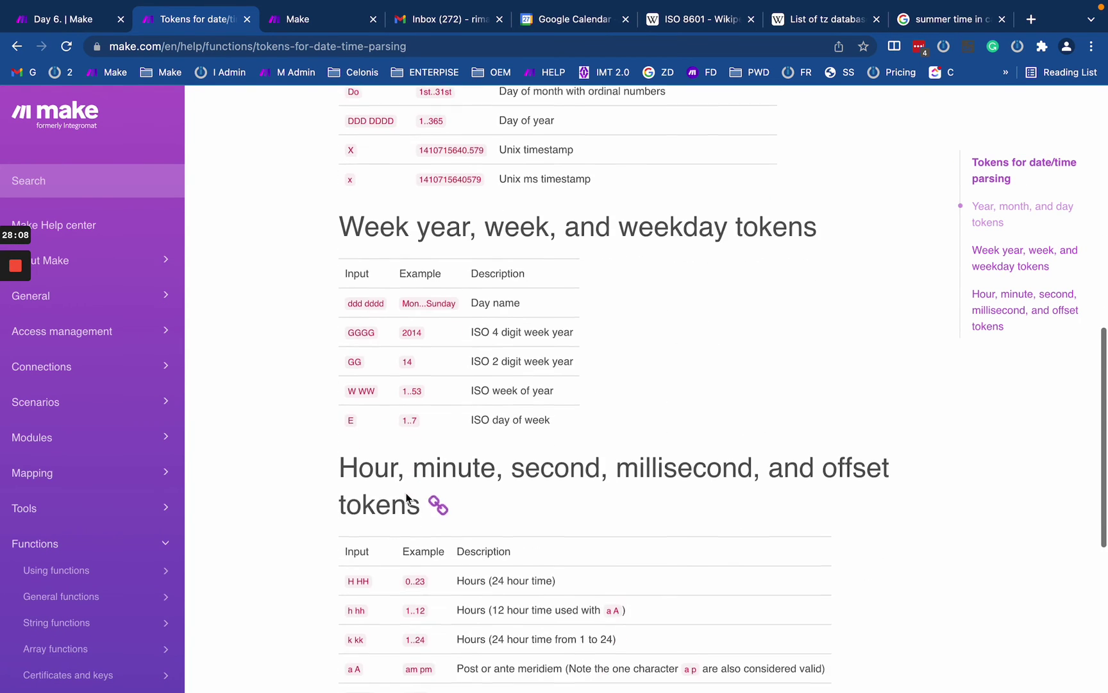
scroll(407, 497, down, 3)
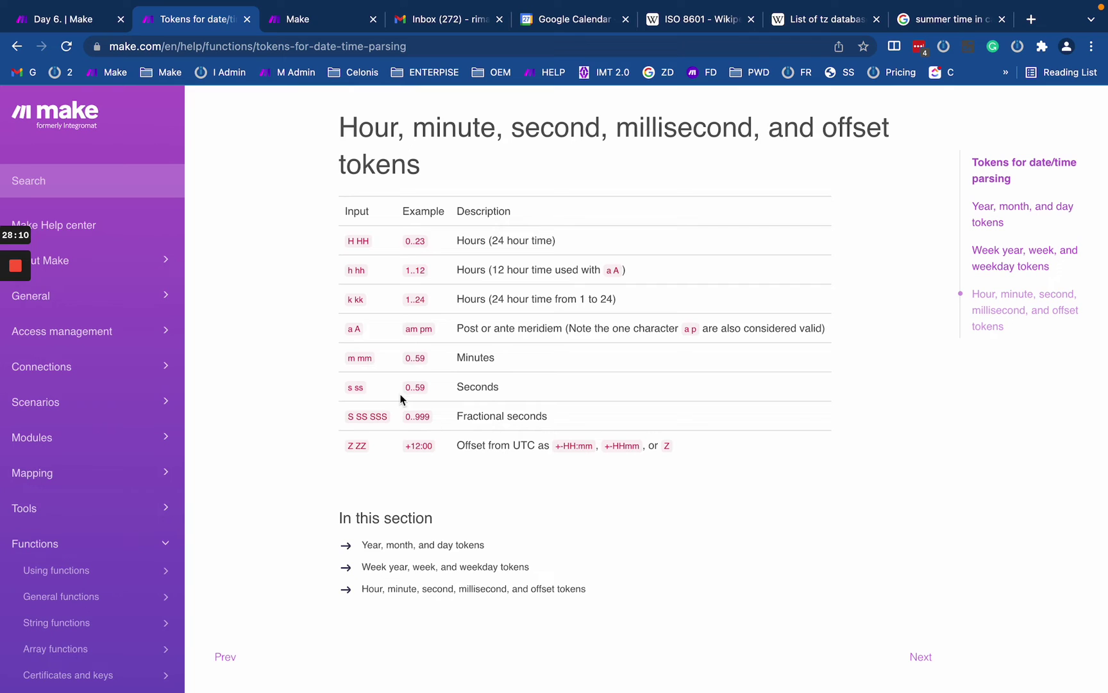
scroll(417, 332, up, 6)
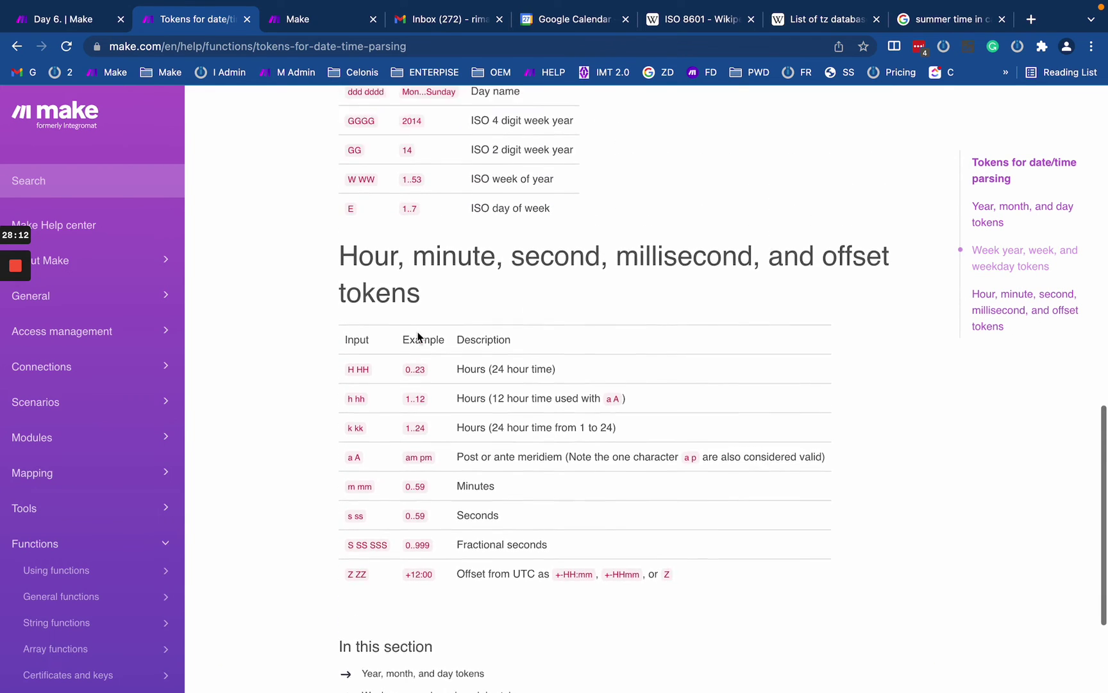
scroll(417, 332, up, 2)
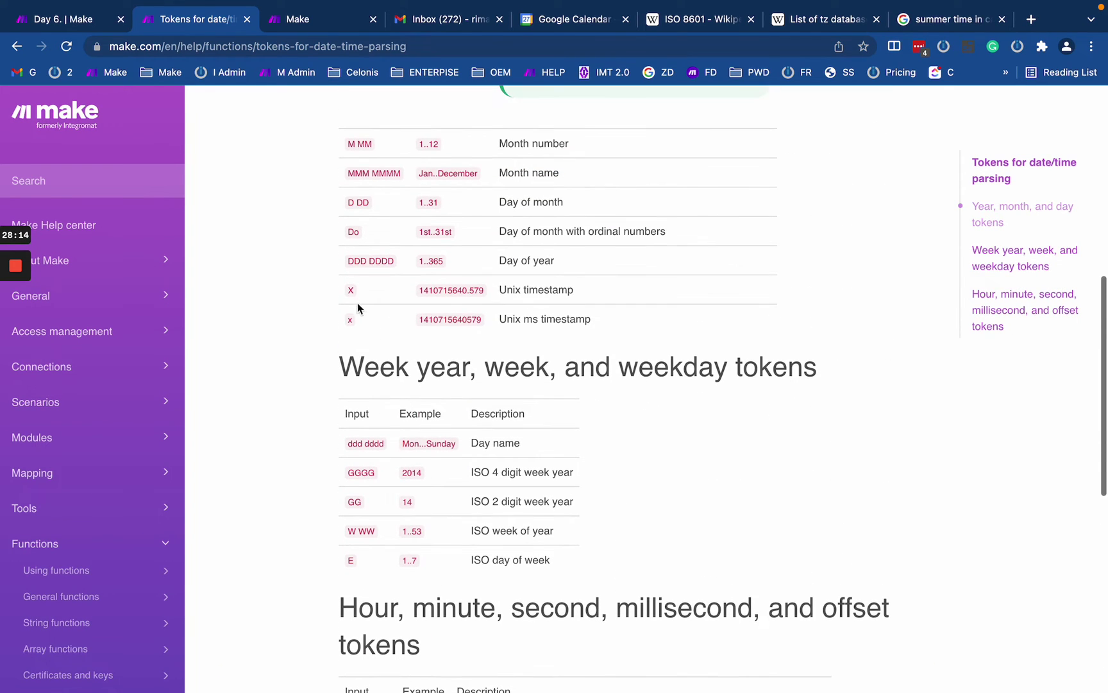
Step: Examine the X and x Unix timestamp tokens, highlighting the decimal part and the whole value of the X example
drag(358, 303, 357, 331)
click(357, 331)
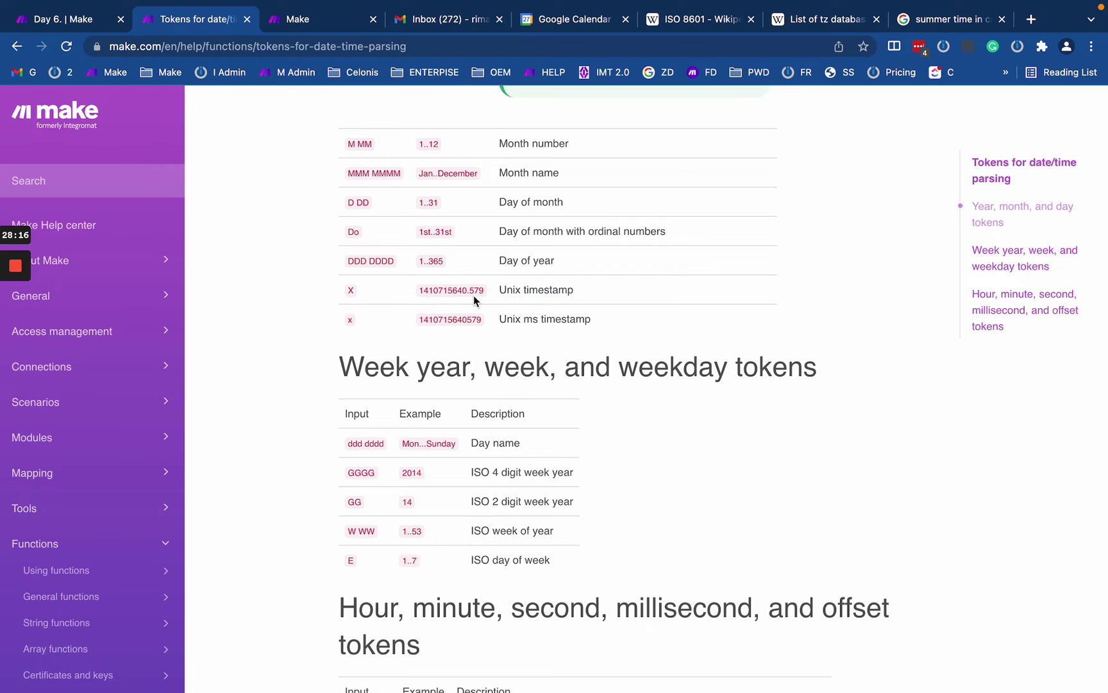
drag(467, 290, 406, 296)
click(468, 292)
click(470, 290)
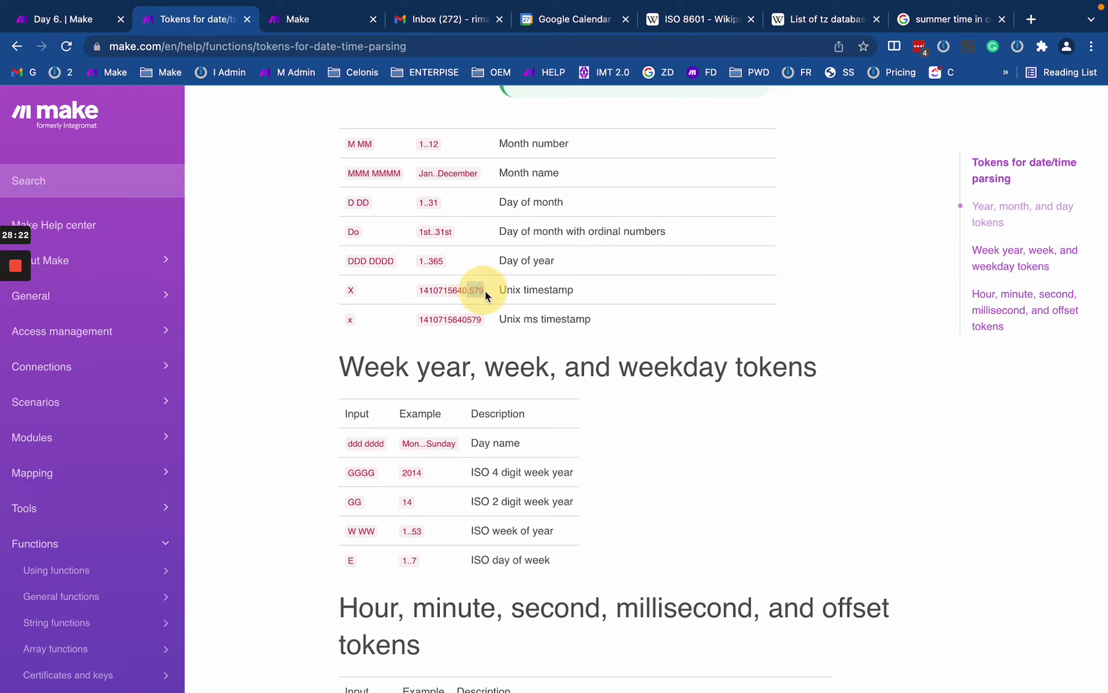
click(465, 292)
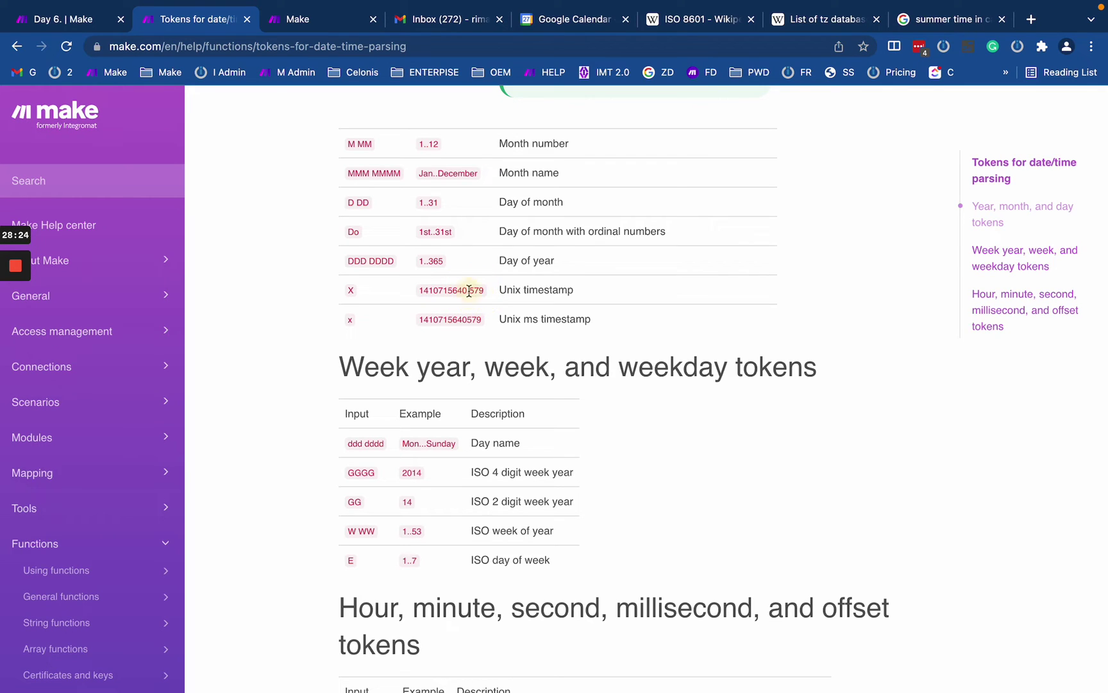
double_click(449, 290)
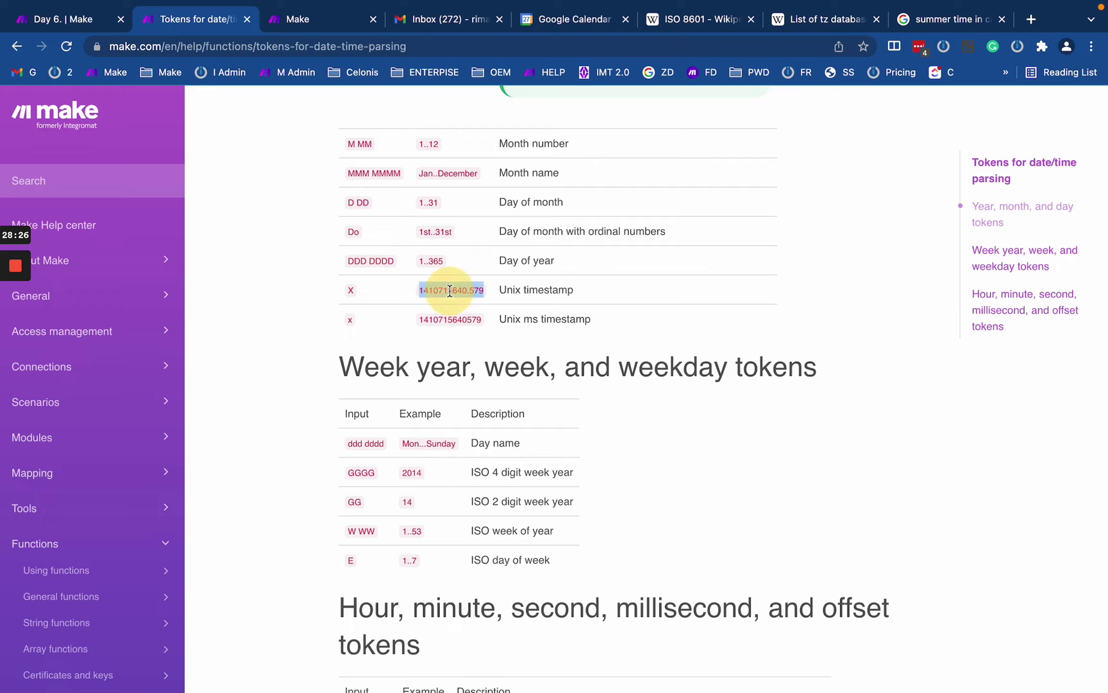
click(458, 291)
Step: Search Google for "unix timestamp" in a new browser tab
click(1029, 19)
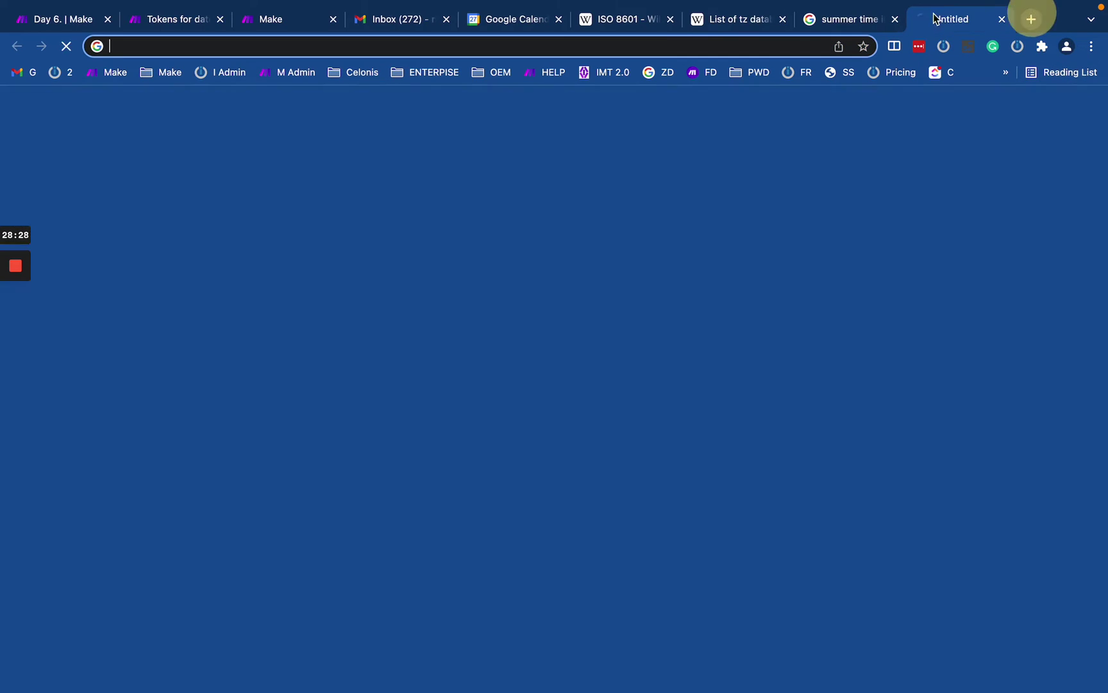
click(670, 45)
text(uni)
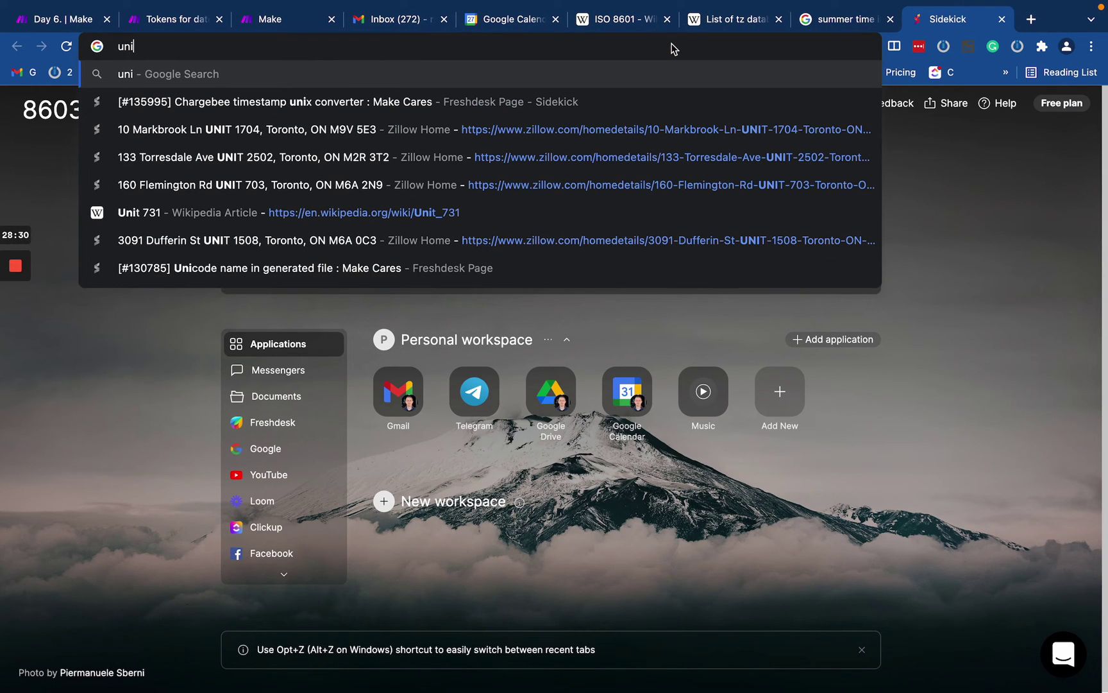
text(x timestamp)
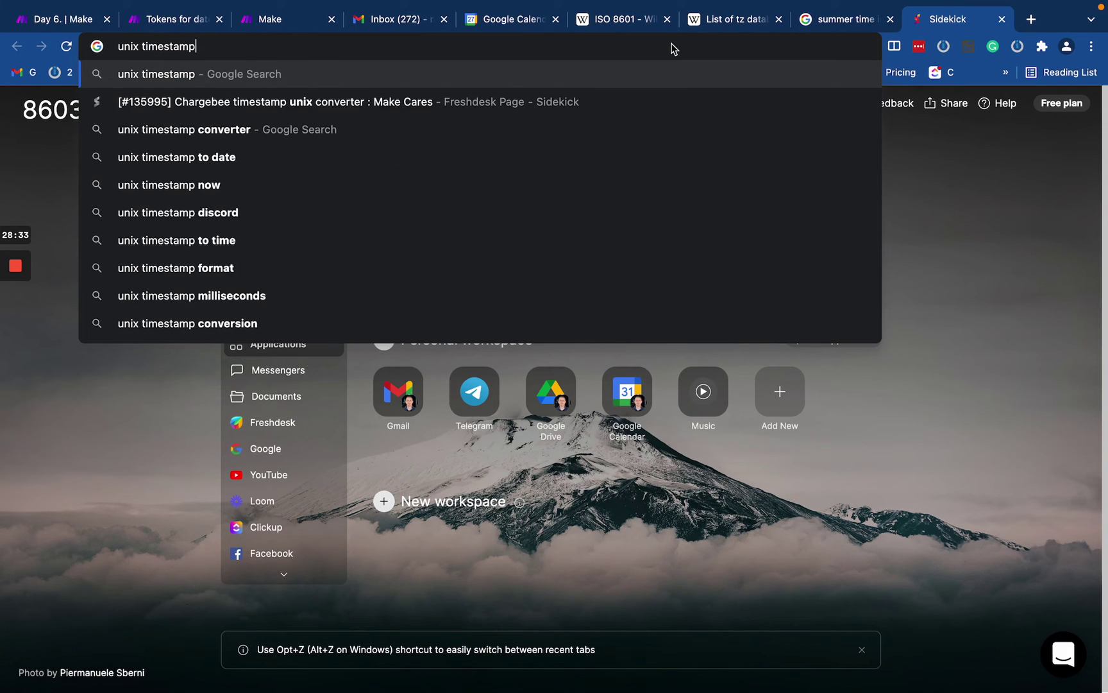
key(Return)
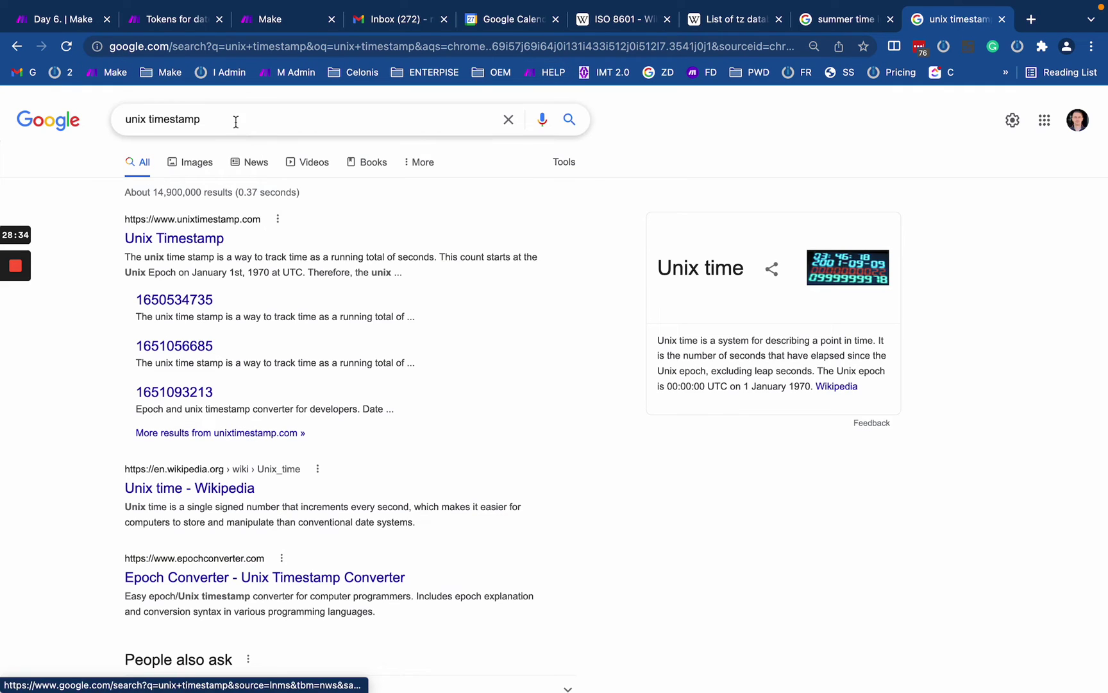
Step: Open the Epoch Converter result in a separate browser tab and switch to it
triple_click(234, 120)
click(55, 406)
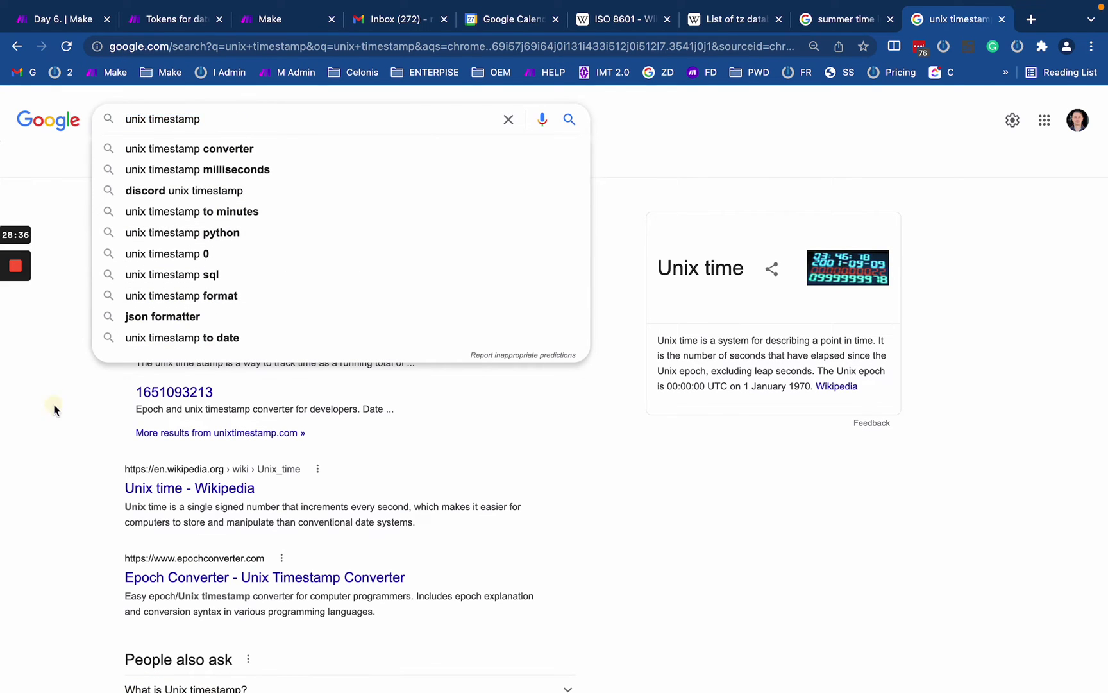
super+click(215, 576)
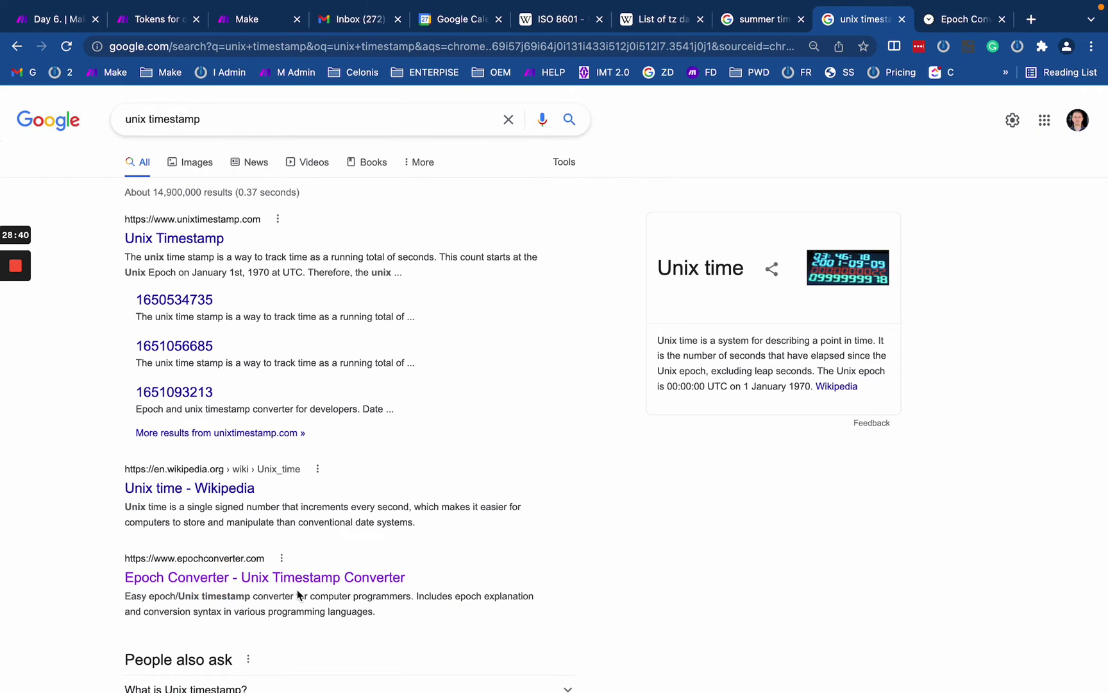
click(959, 21)
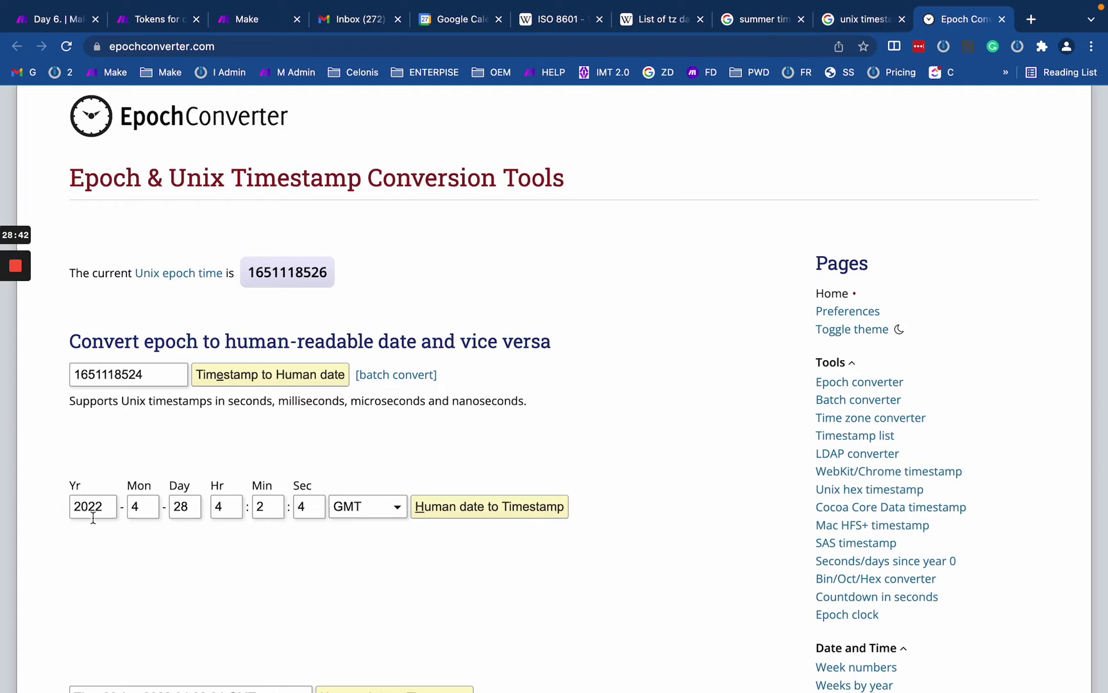
Step: Examine Epoch Converter's timestamp input and the running current Unix epoch time, highlighting the epoch time's digits
click(126, 370)
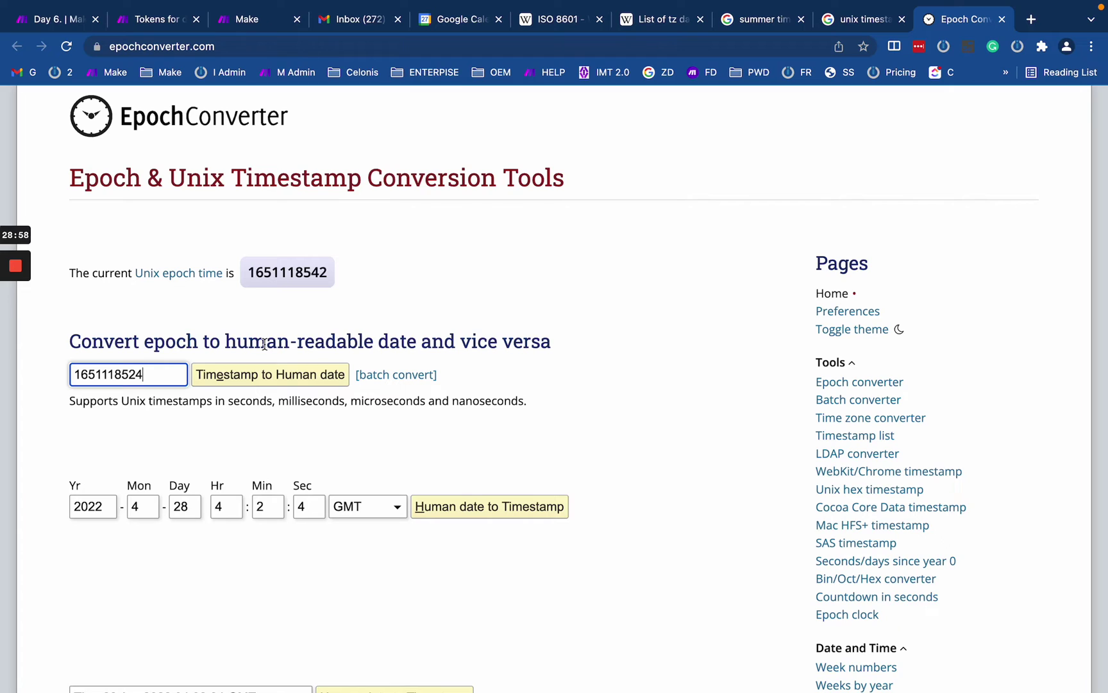
double_click(345, 271)
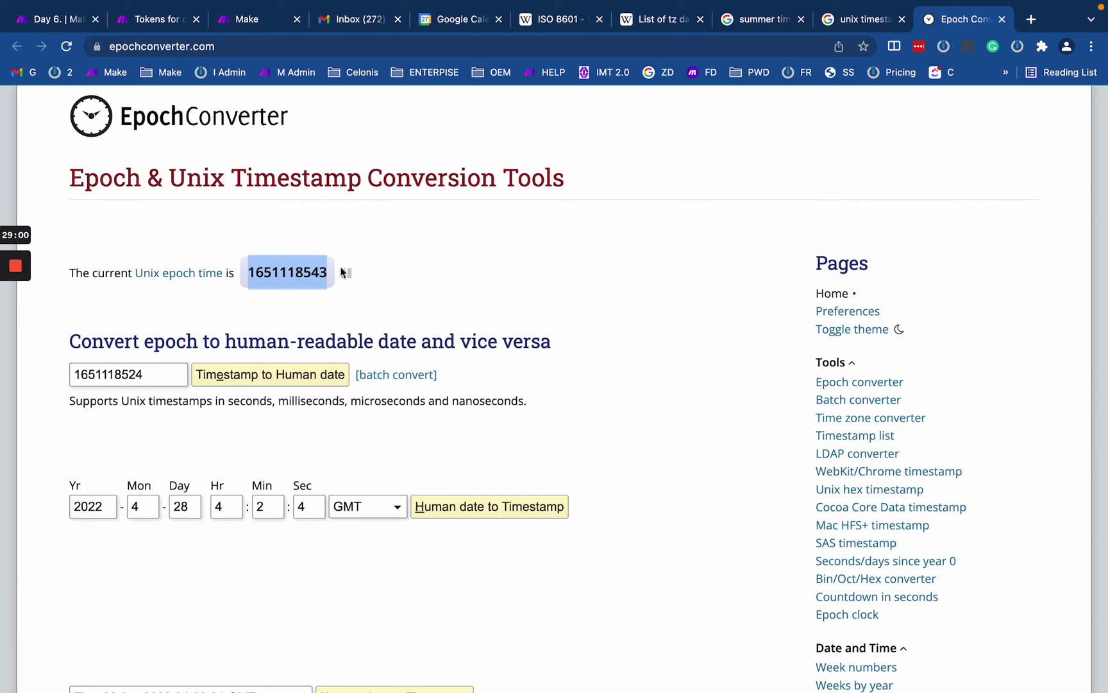
double_click(302, 270)
click(281, 278)
click(267, 279)
click(172, 456)
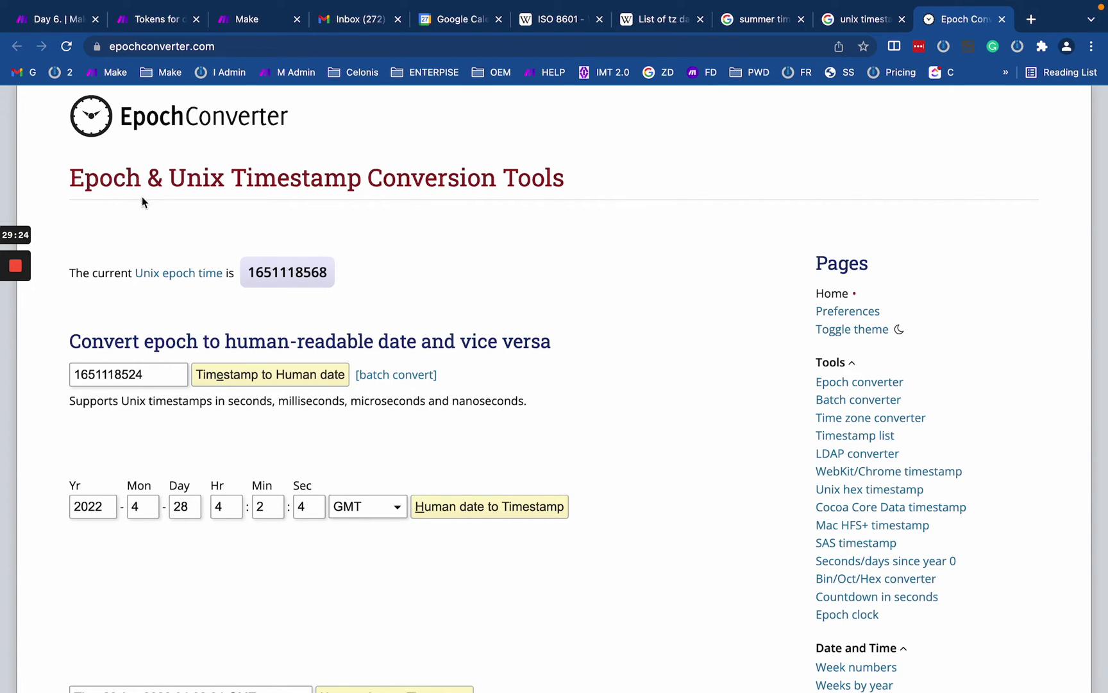
double_click(172, 370)
click(86, 375)
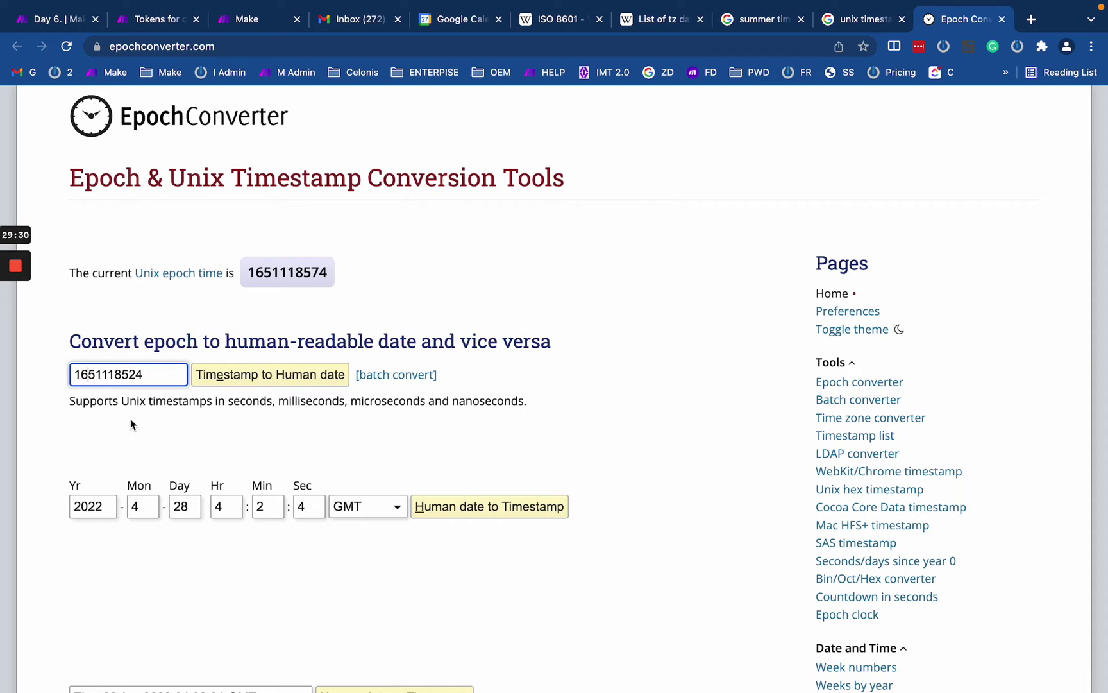
Step: Append 000 to the timestamp in Epoch Converter's conversion field to express it in milliseconds
key(Right)
key(Right)
text(000)
Step: Review the X and x Unix timestamp tokens in Make's date/time parsing article
click(250, 19)
click(146, 28)
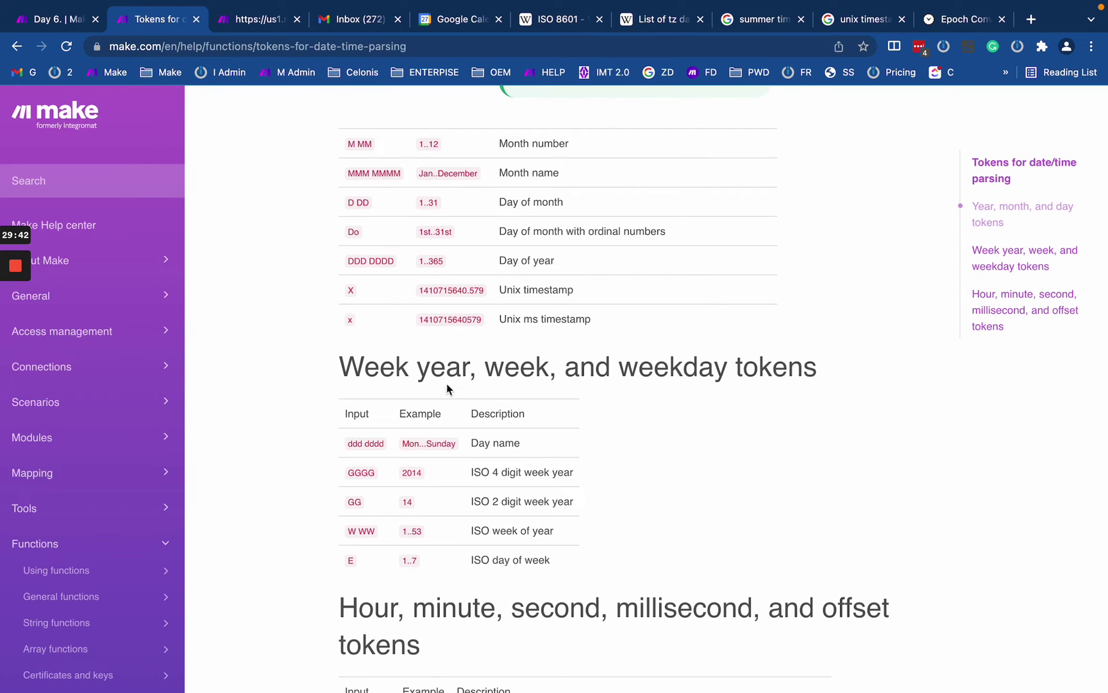
drag(347, 289, 361, 319)
click(361, 320)
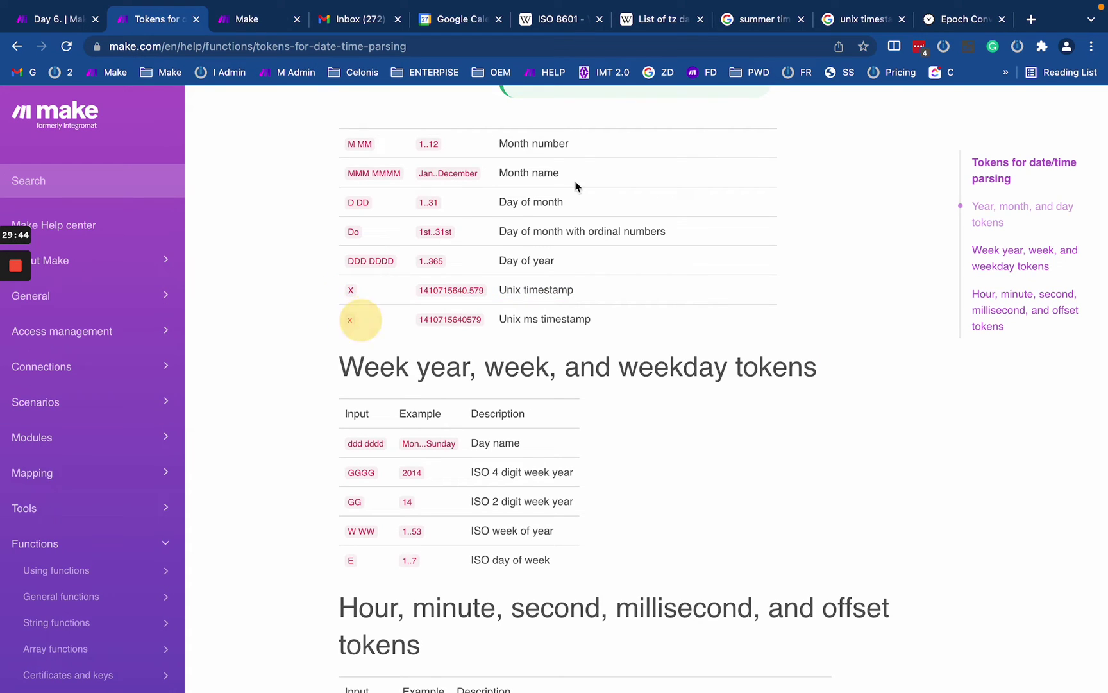
click(948, 25)
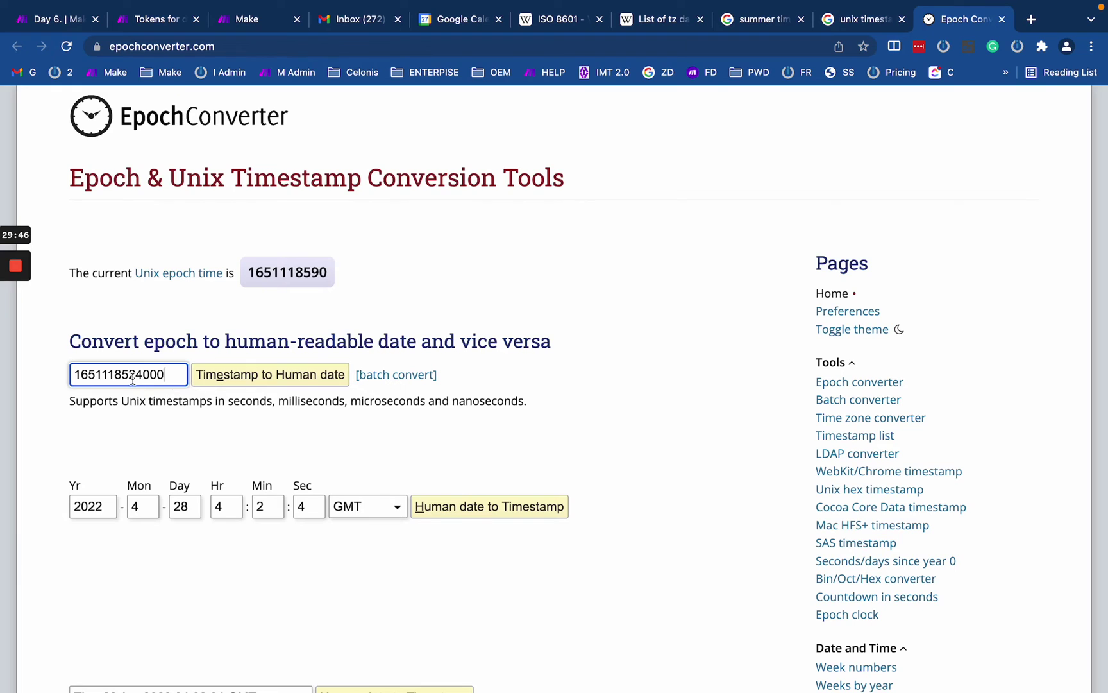
drag(143, 378, 43, 365)
key(ctrl+c)
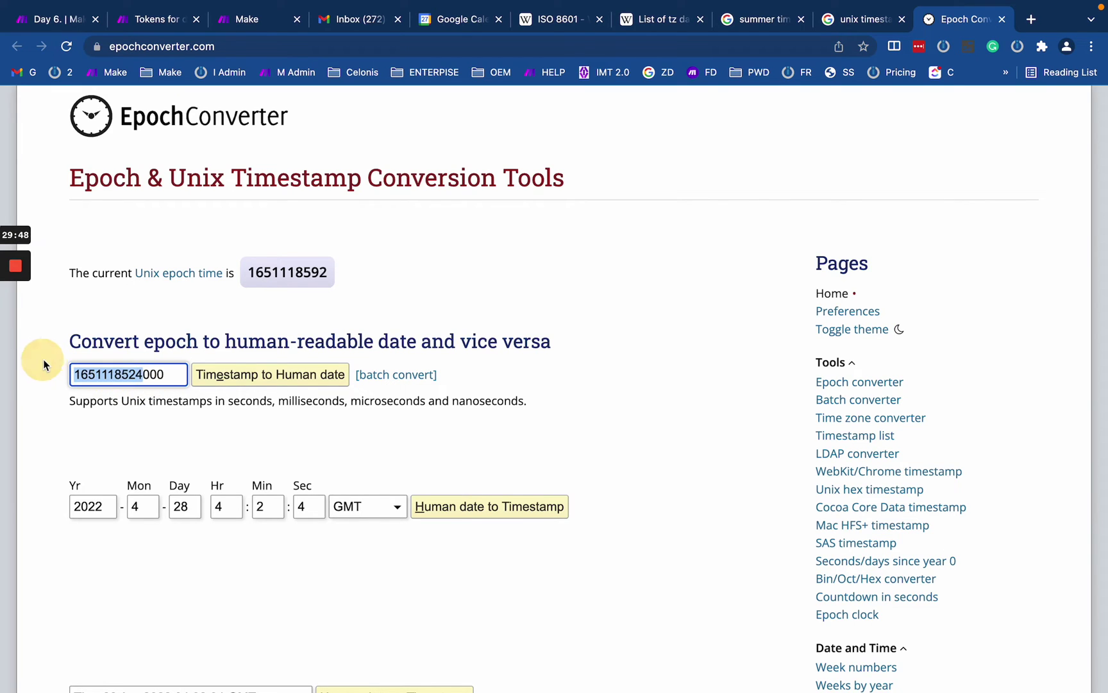
click(36, 26)
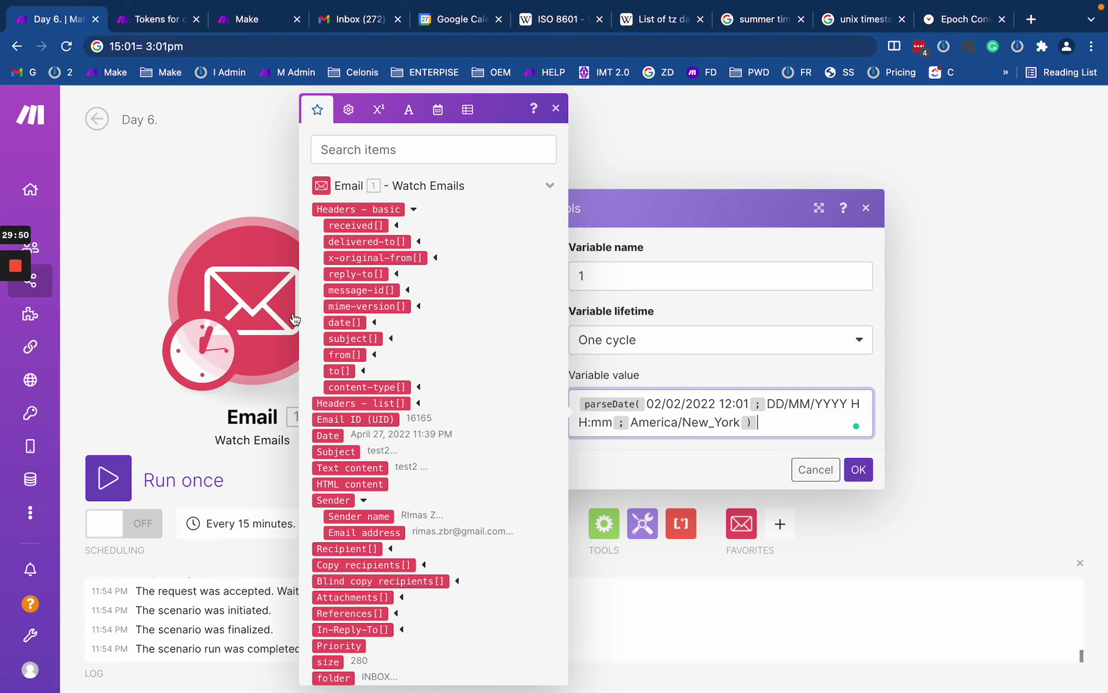
click(659, 412)
drag(645, 404, 751, 399)
key(ctrl+v)
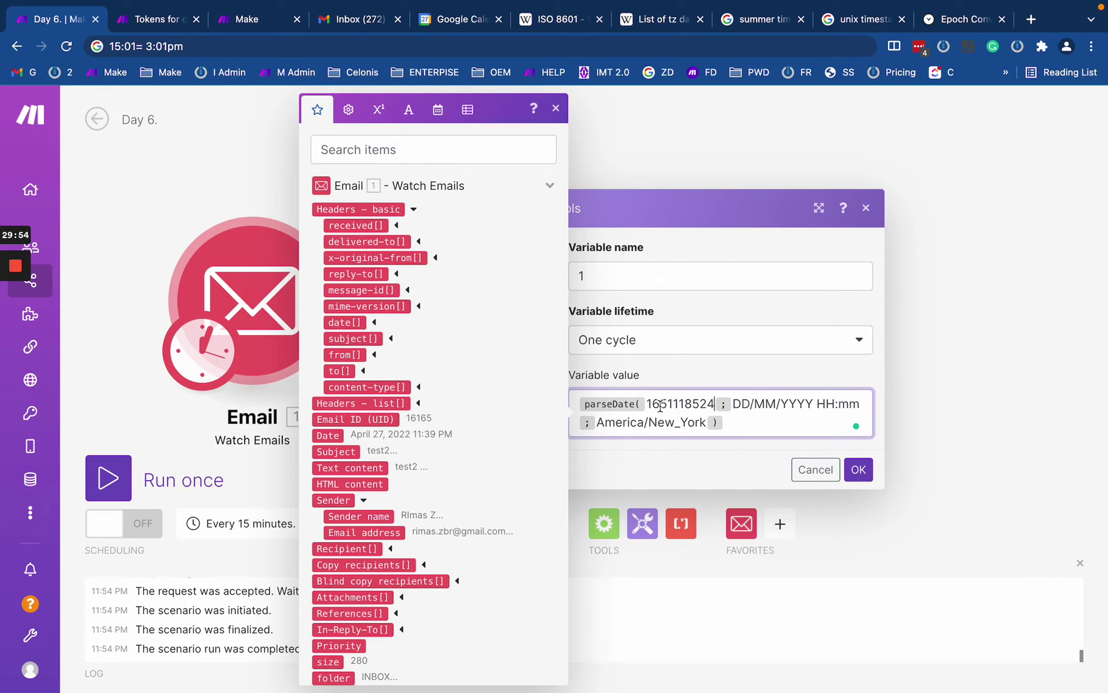
Step: Replace the parseDate format with the Unix timestamp token X
click(659, 407)
drag(735, 403, 853, 403)
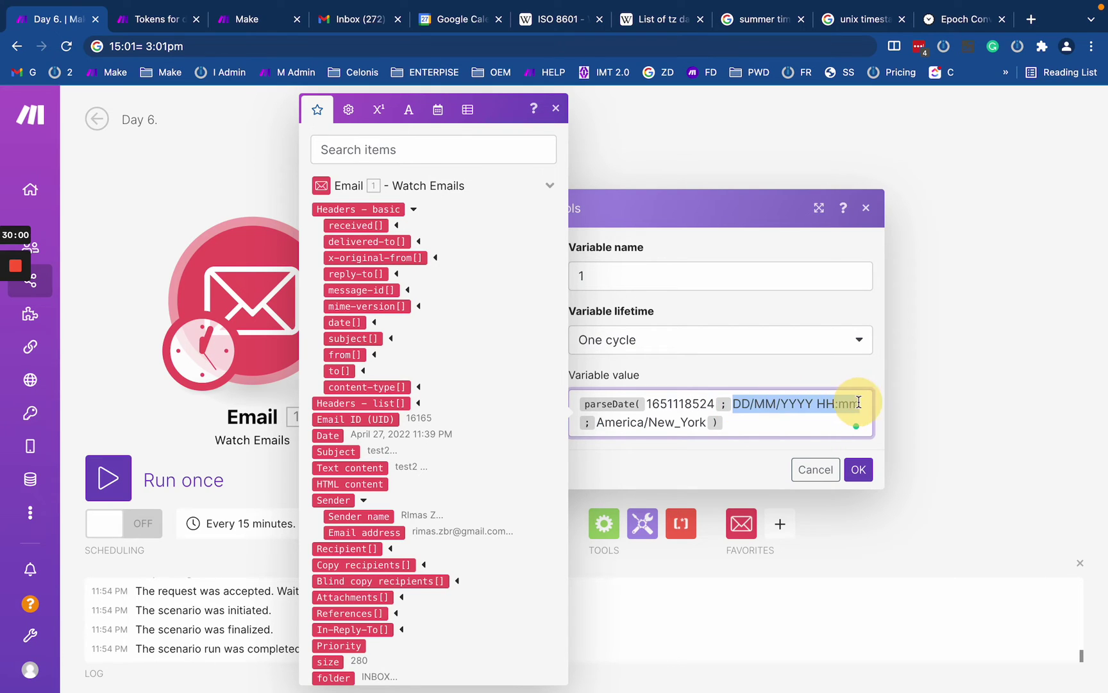
key(BackSpace)
text(X)
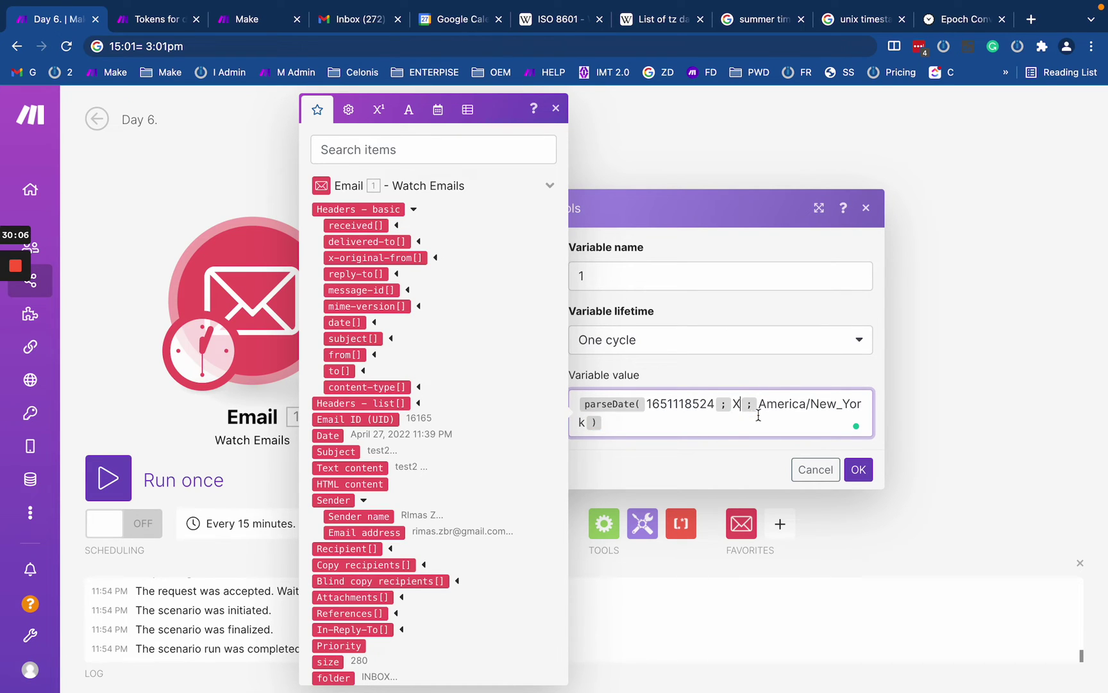
Step: Save the Set variable module, run only that module, and examine the parsed date in its output
click(858, 468)
right_click(451, 313)
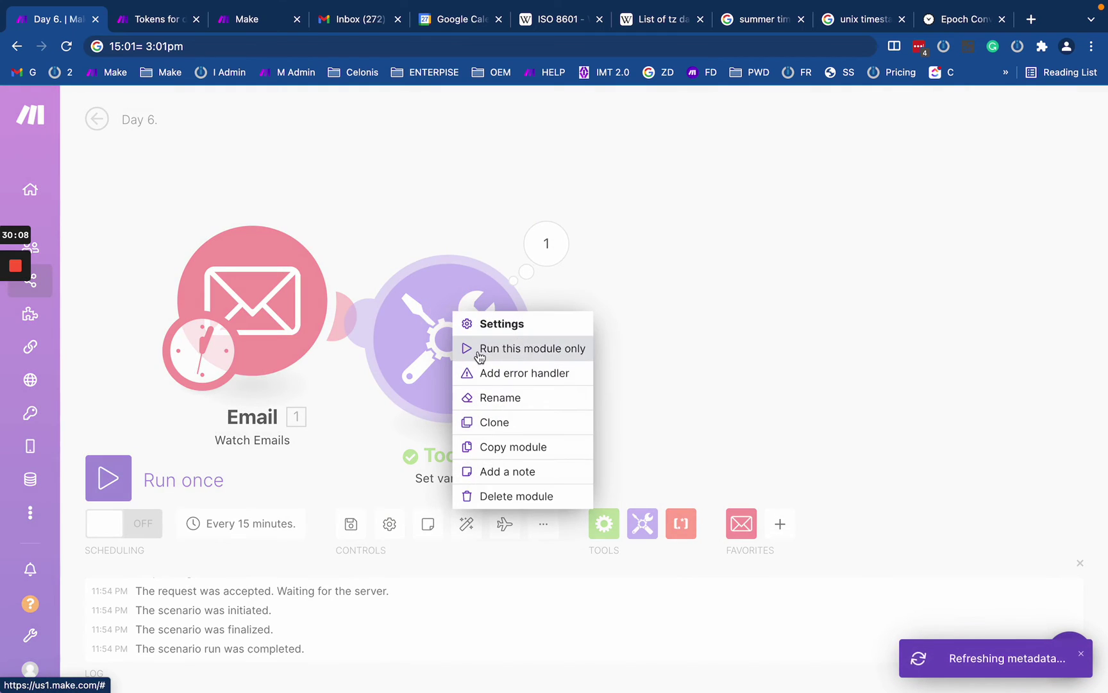
click(482, 349)
click(488, 232)
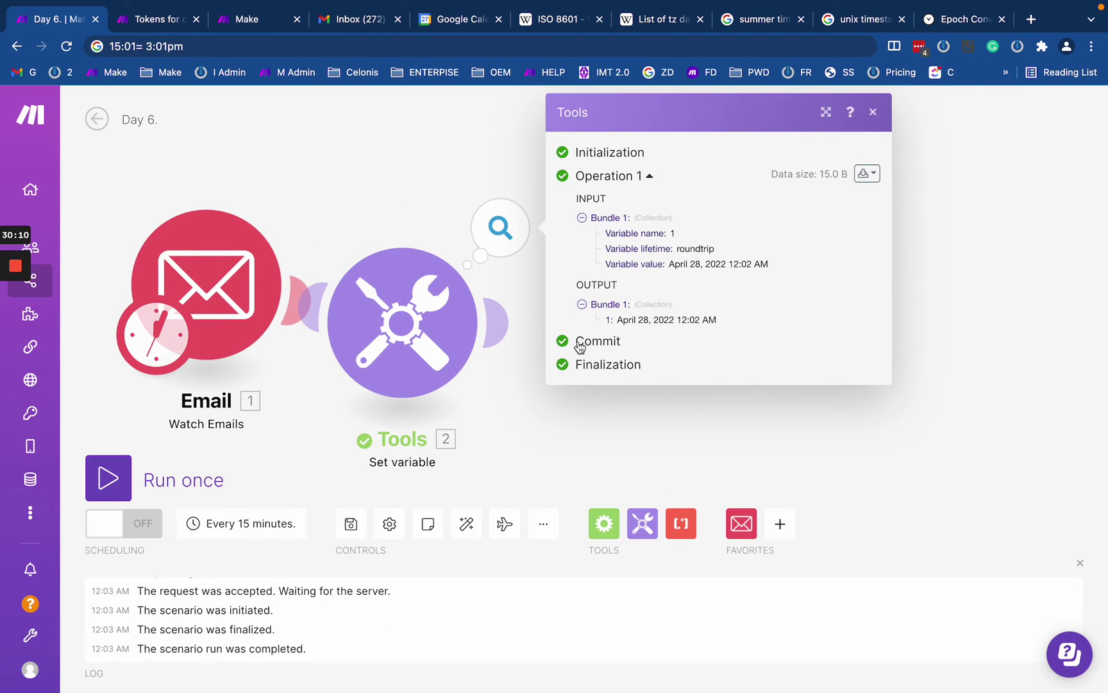
drag(614, 326, 754, 321)
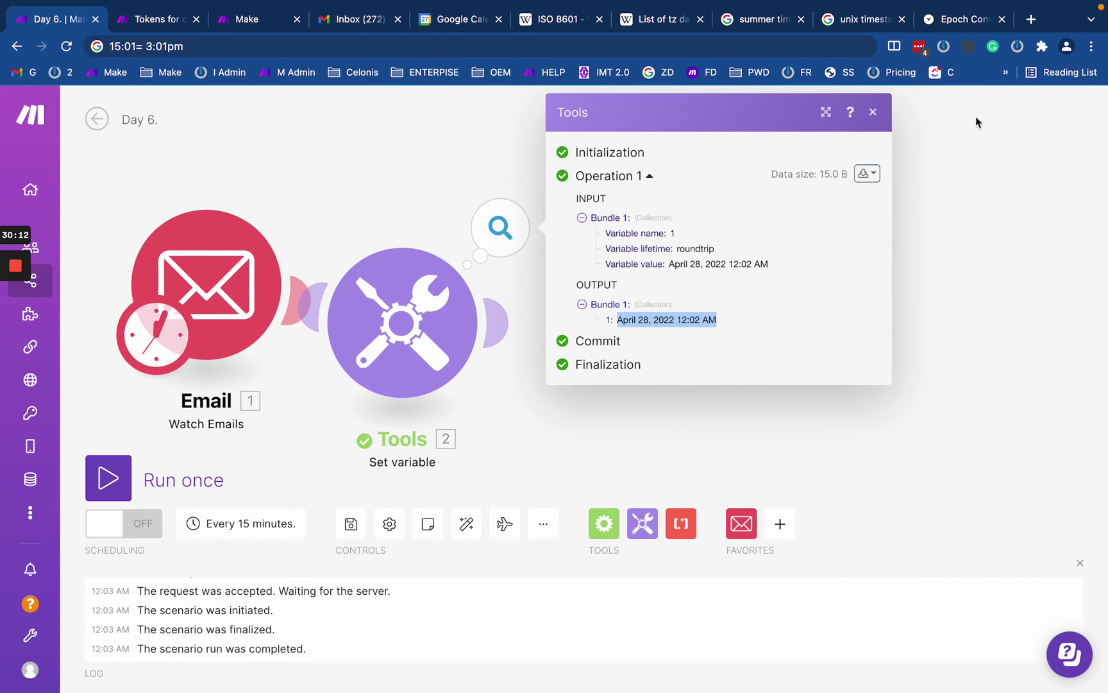
click(401, 320)
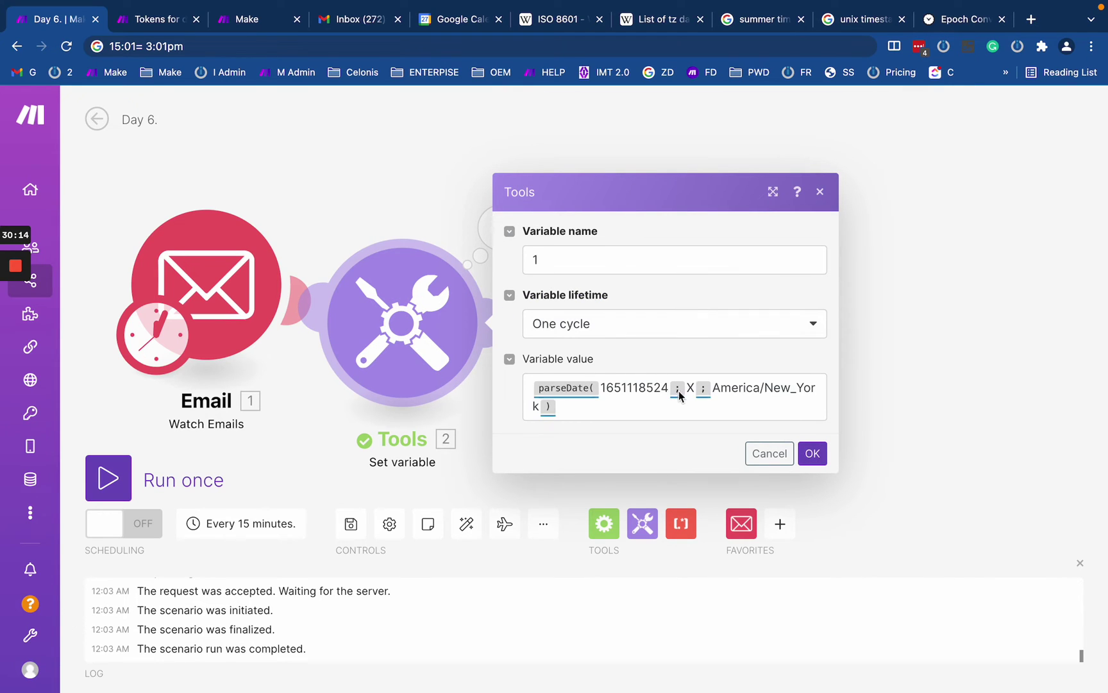
click(668, 389)
text(000)
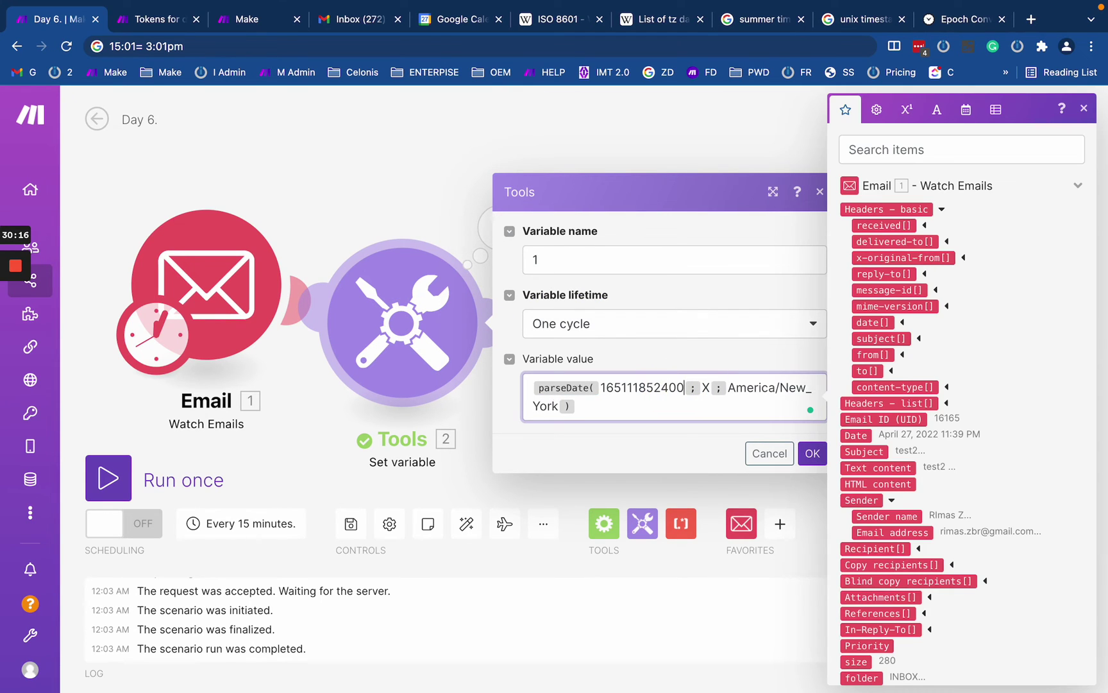
click(668, 387)
click(717, 387)
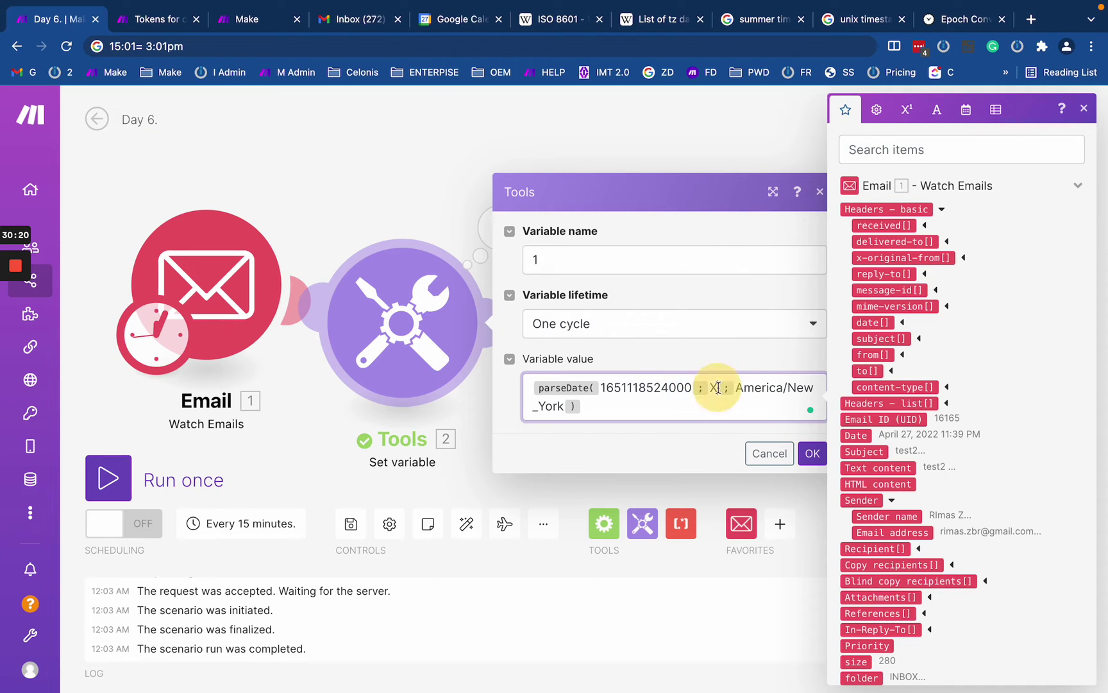
key(BackSpace)
text(x)
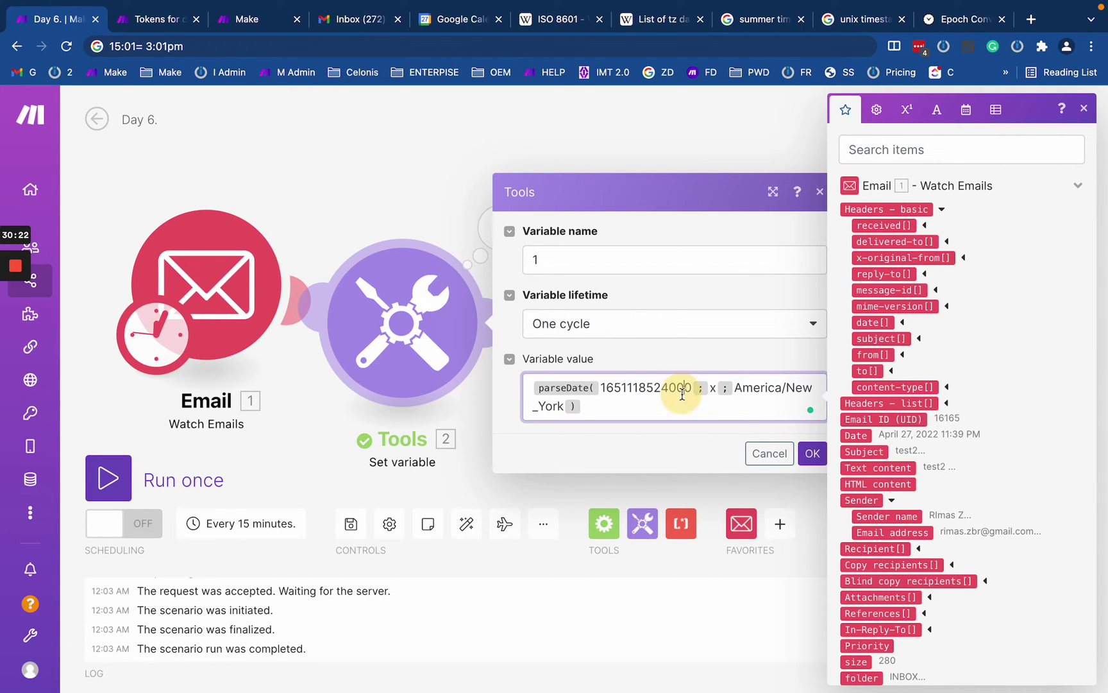
text(1)
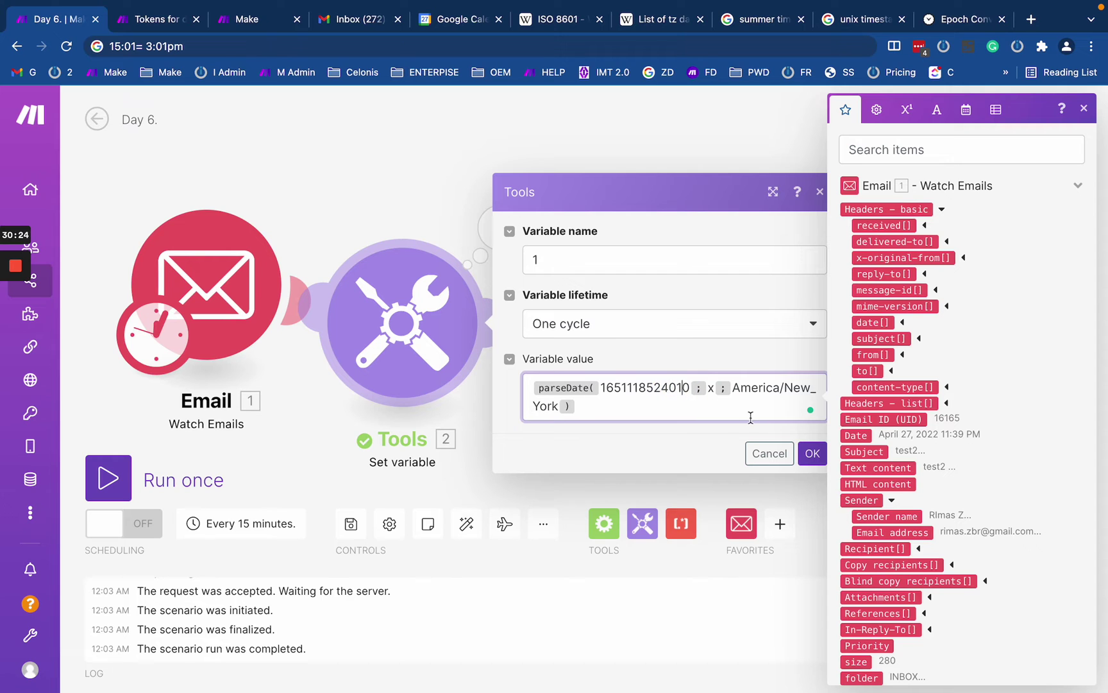
Step: Save the millisecond timestamp formula, run only the Set variable module, check its output, and reopen the module's settings
click(812, 453)
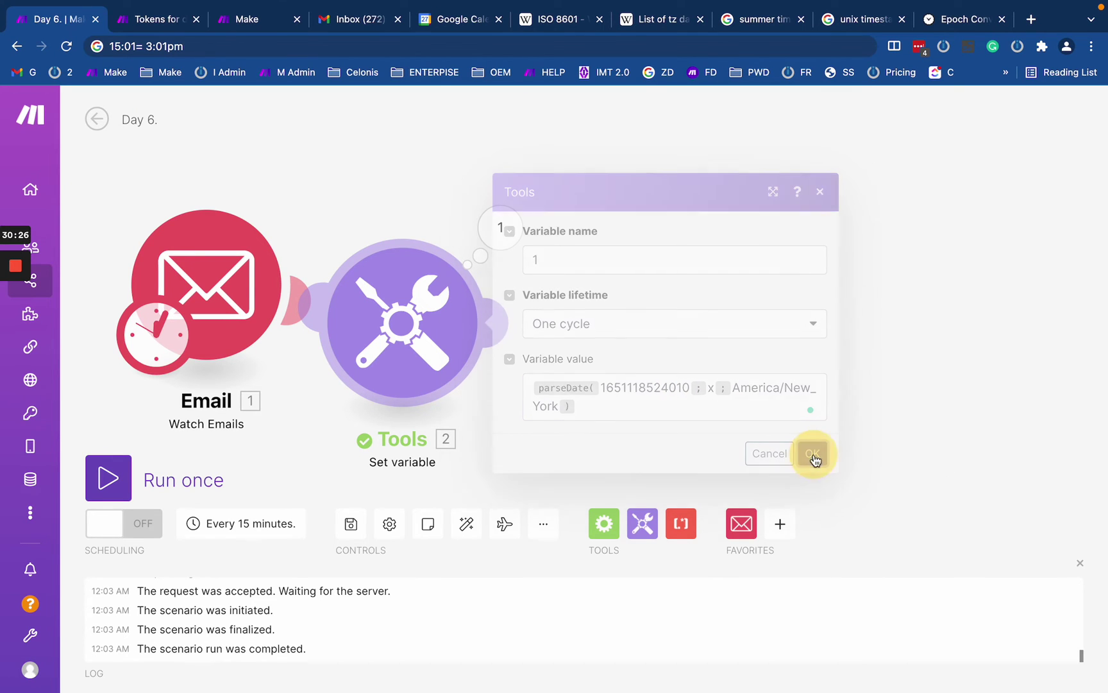
right_click(421, 346)
click(467, 377)
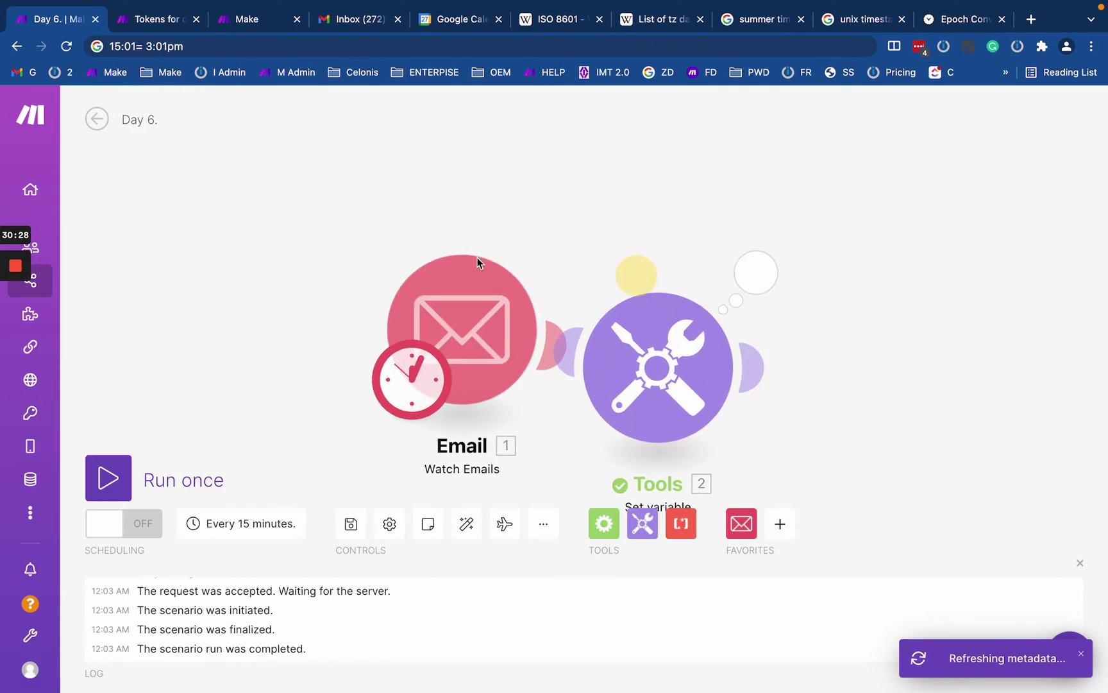
click(501, 255)
click(417, 353)
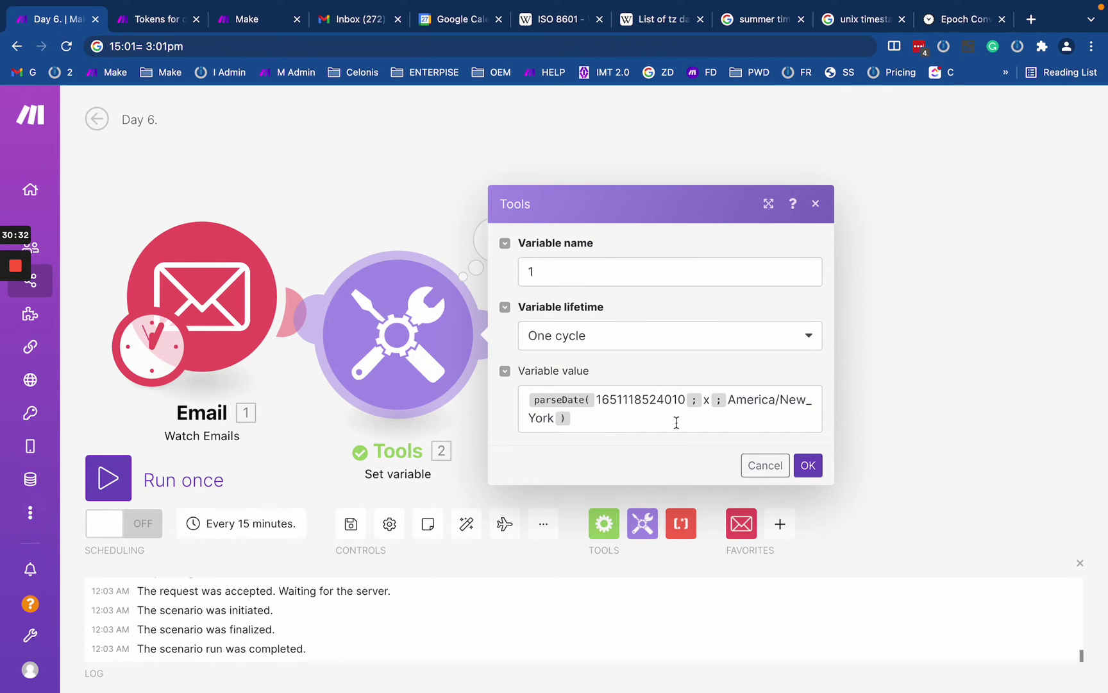
click(643, 420)
Step: Examine the year, month and day tokens in the parsing article, highlighting the DDDD day-of-year token and its 365 example
click(959, 20)
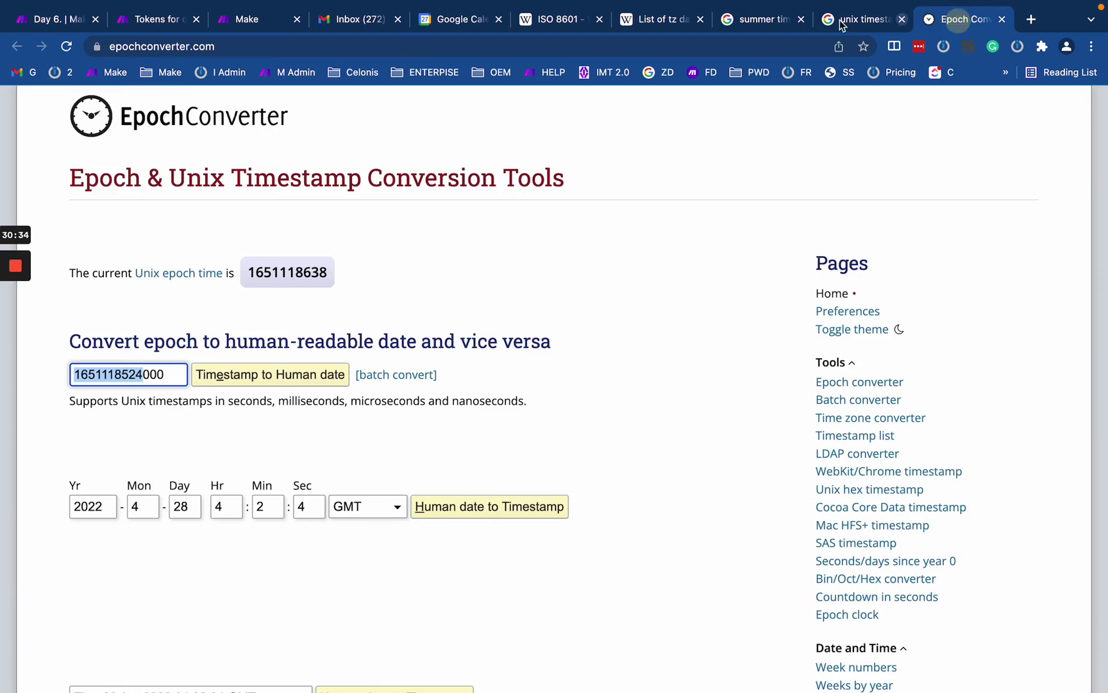
click(132, 19)
scroll(431, 384, up, 4)
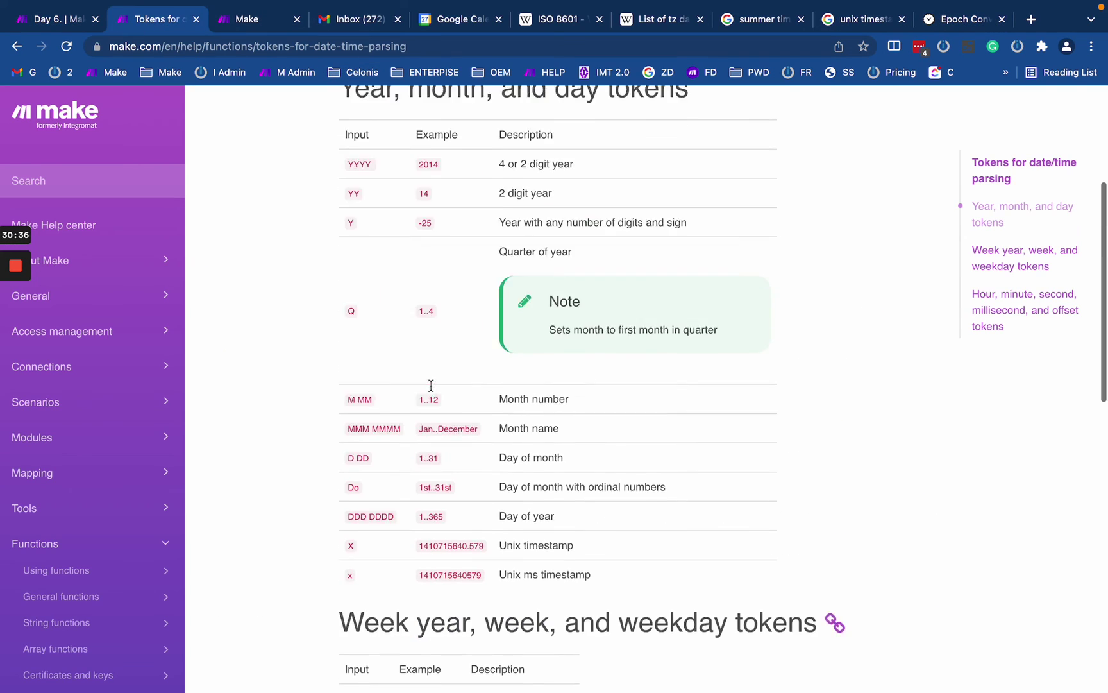
scroll(431, 384, up, 4)
scroll(430, 388, down, 15)
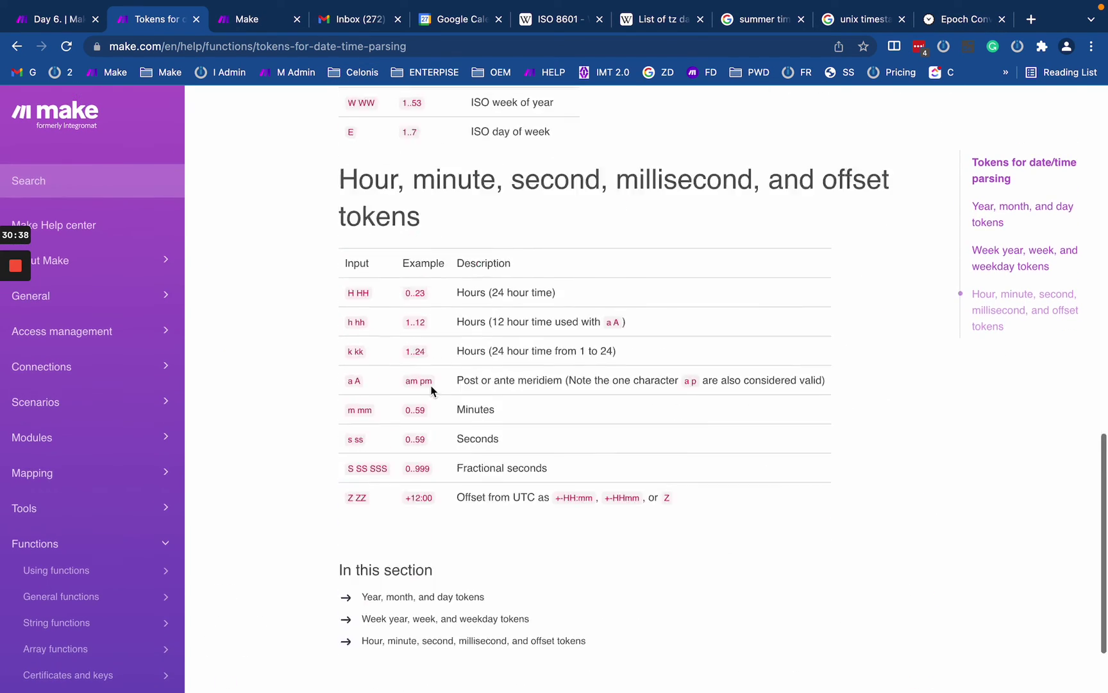
scroll(431, 389, up, 8)
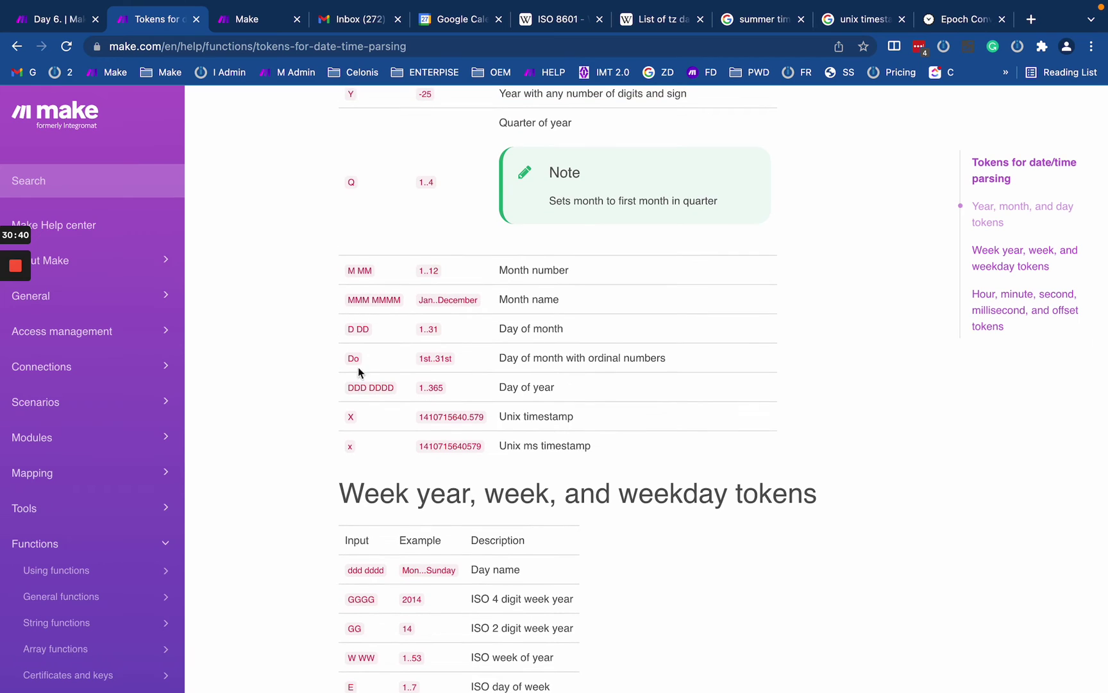
click(362, 386)
double_click(379, 386)
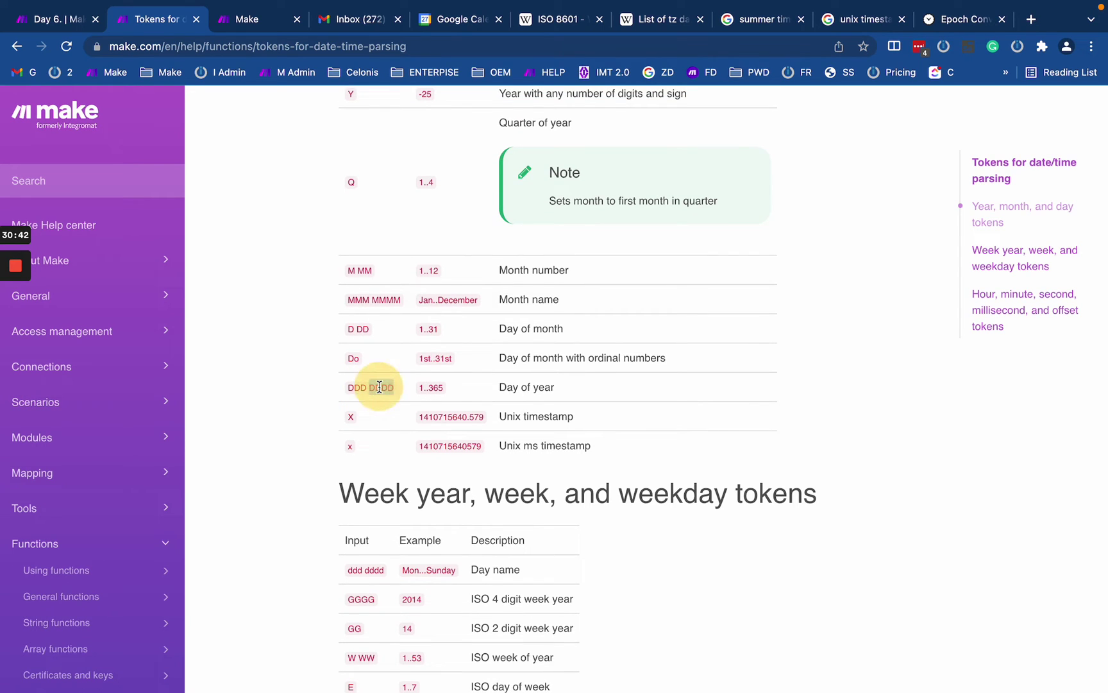
double_click(434, 388)
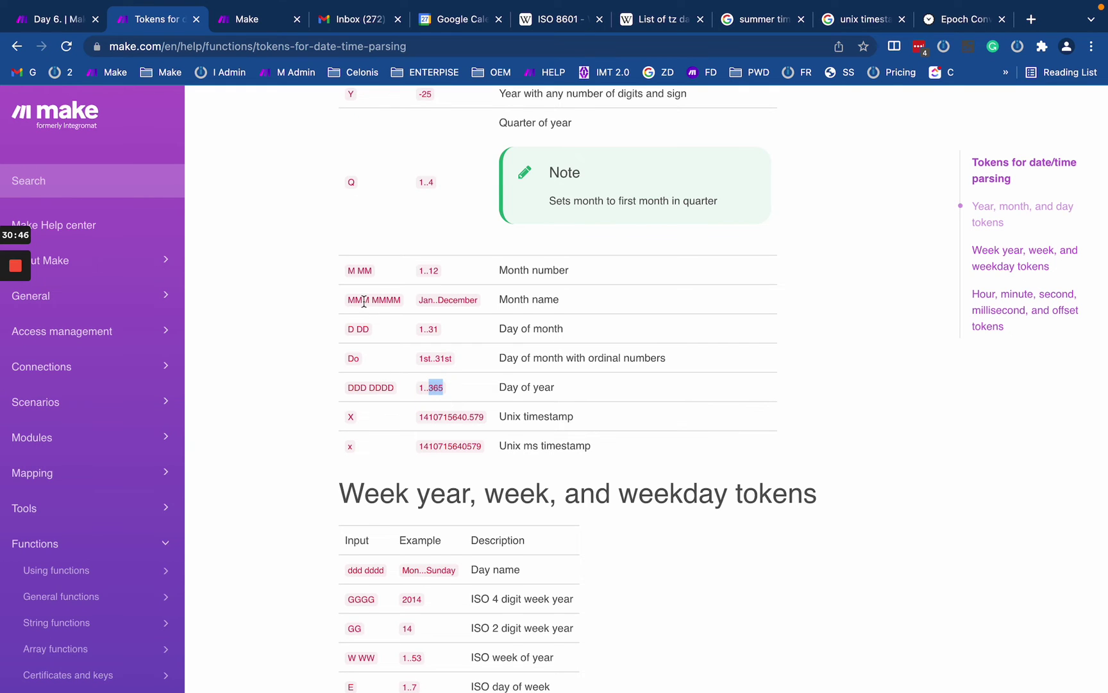
scroll(364, 300, up, 3)
scroll(366, 307, down, 5)
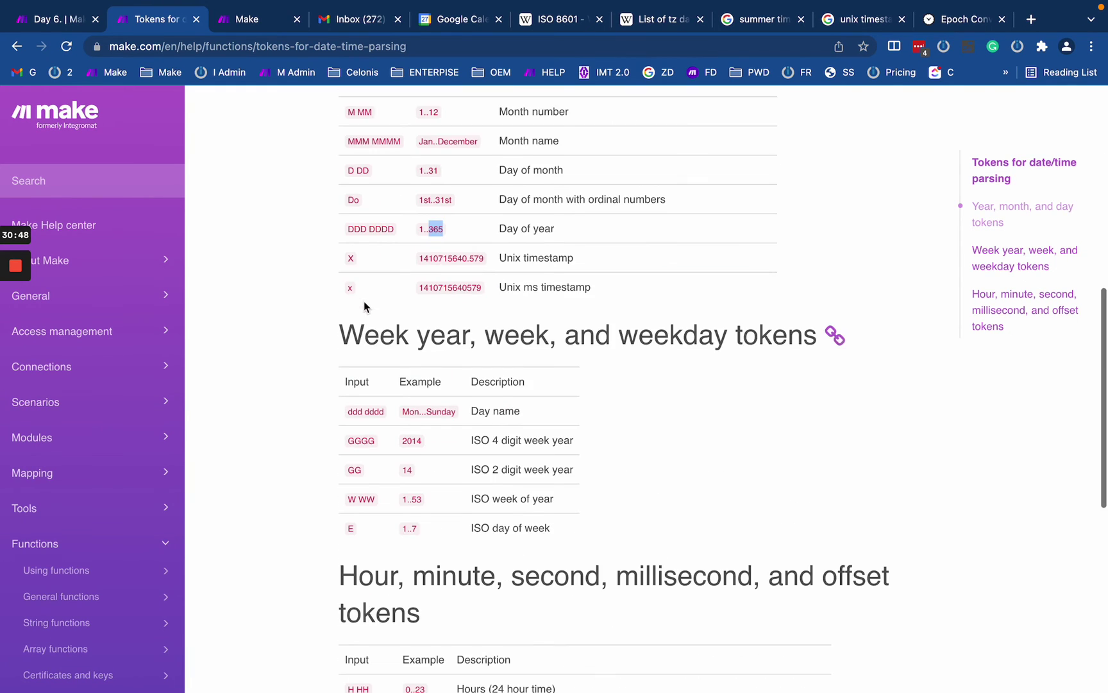
Step: Examine the ddd and dddd day name tokens, highlighting each with its Mon or Sunday example, and skim the remaining tokens
scroll(363, 307, down, 1)
double_click(354, 370)
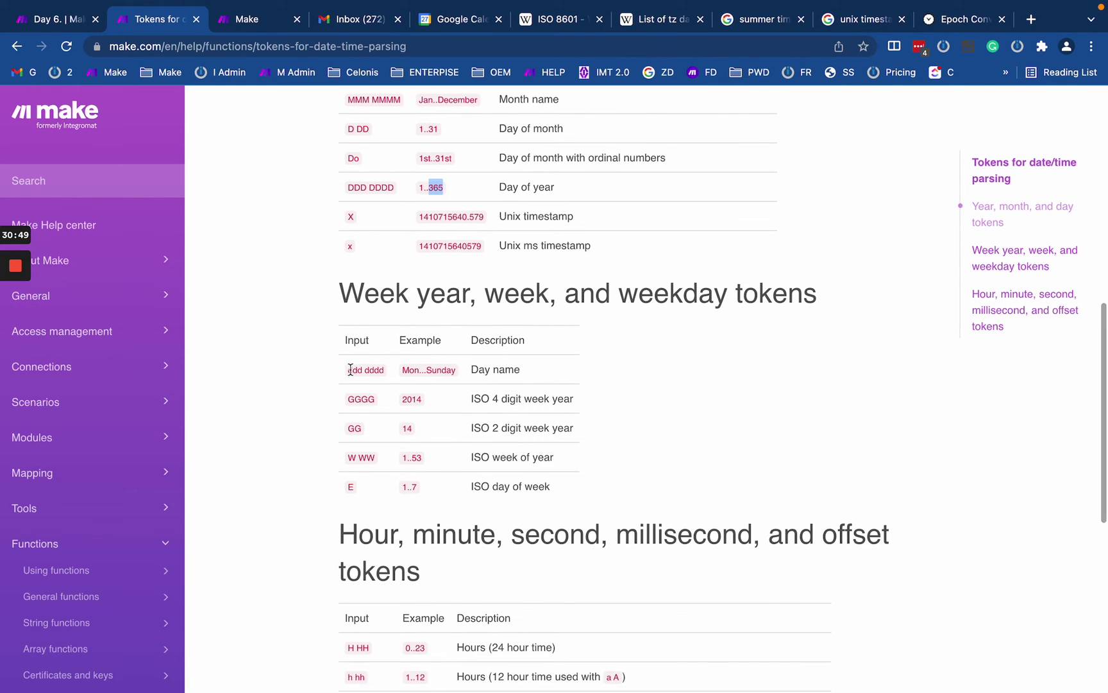
click(445, 370)
double_click(356, 369)
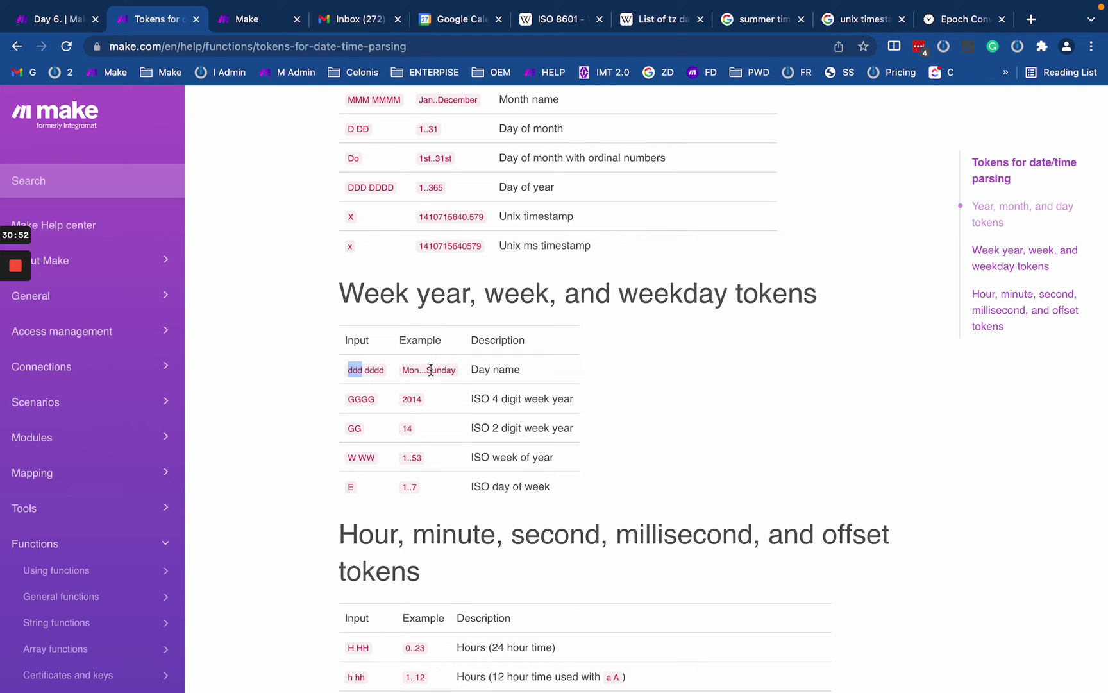
drag(420, 370, 399, 370)
double_click(369, 370)
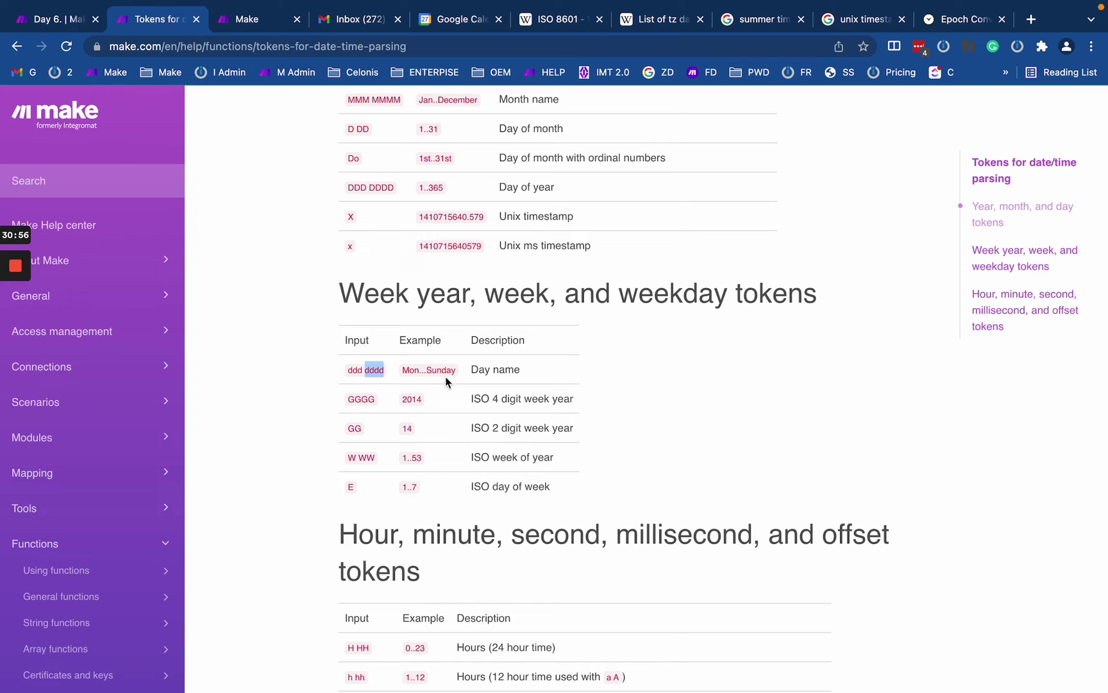
drag(428, 370, 463, 375)
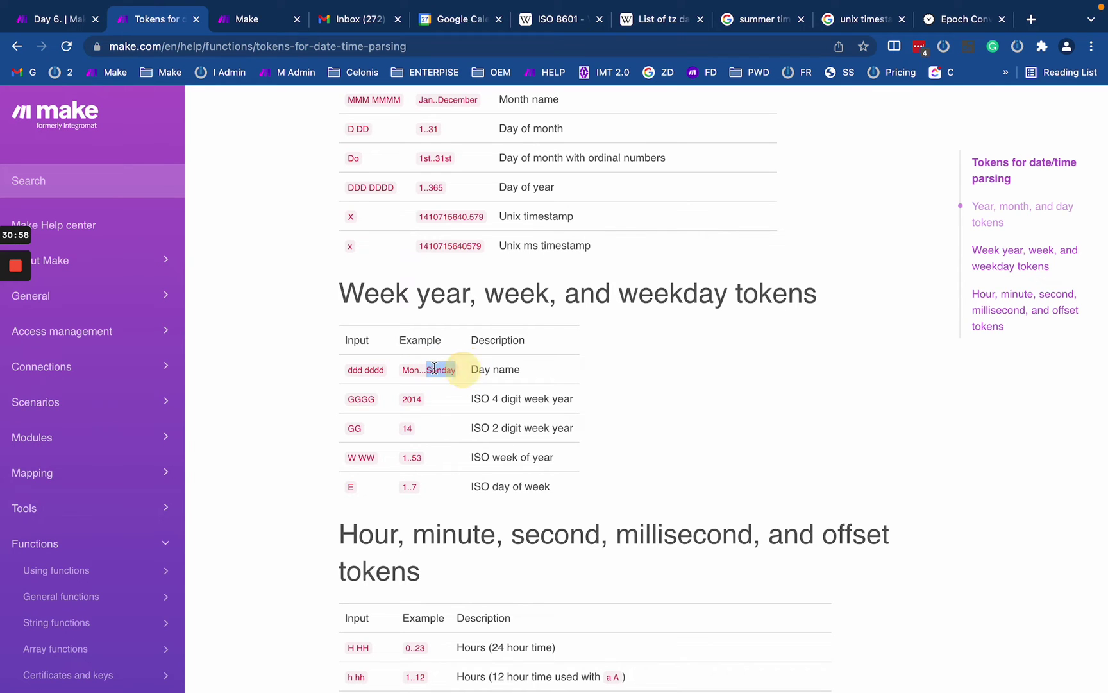
scroll(463, 413, down, 5)
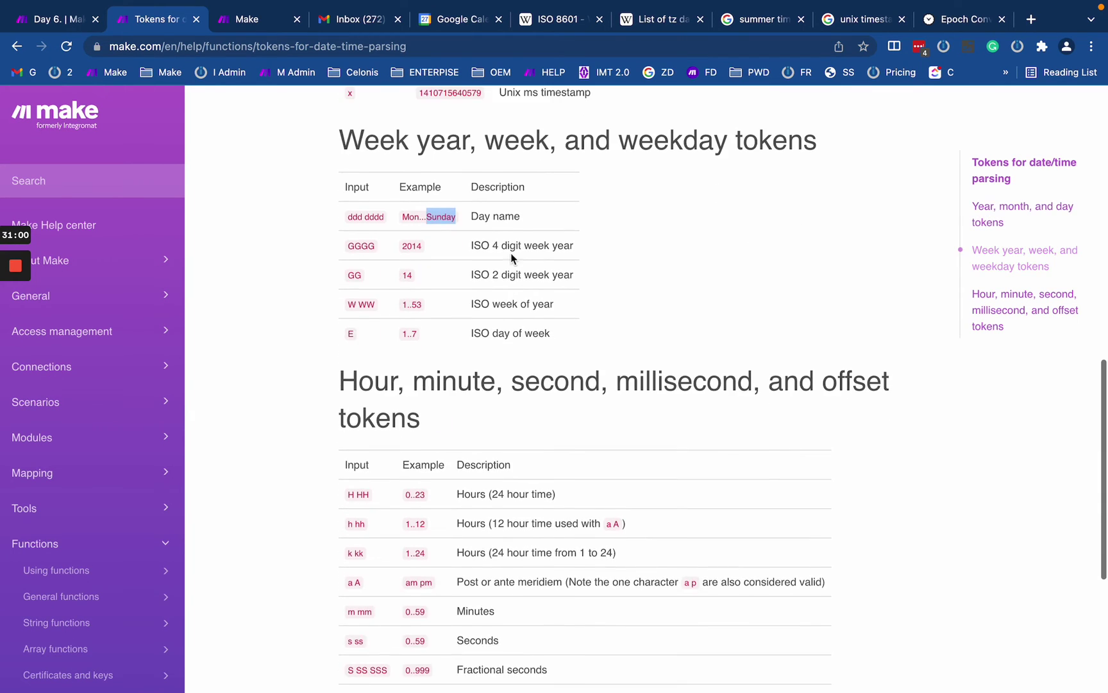
scroll(512, 258, down, 4)
scroll(512, 253, up, 4)
Step: Return to the Day 6 scenario and set Watch Emails to start from the selected test2 email of 28.04.2022
click(73, 23)
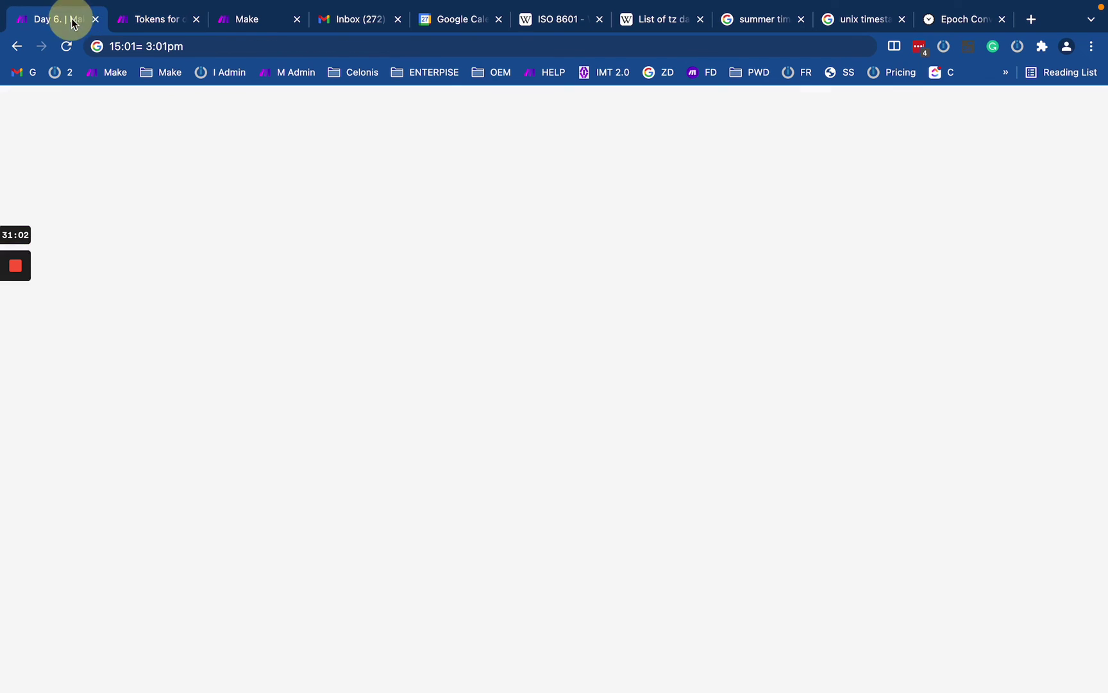
click(388, 227)
right_click(199, 266)
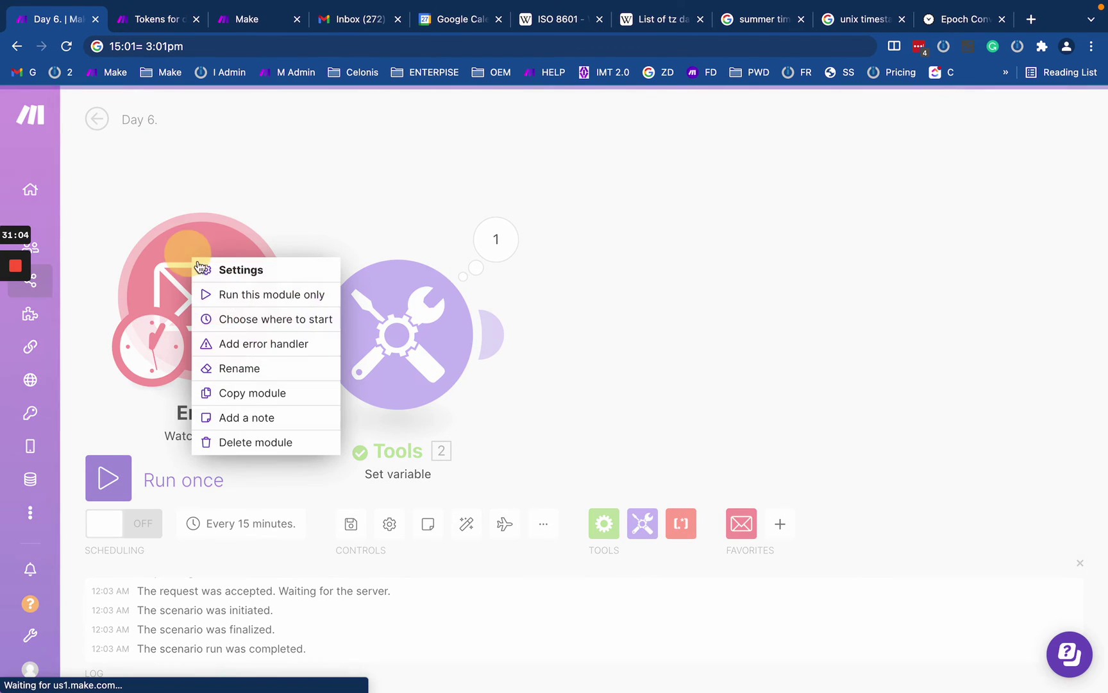
click(242, 324)
click(334, 351)
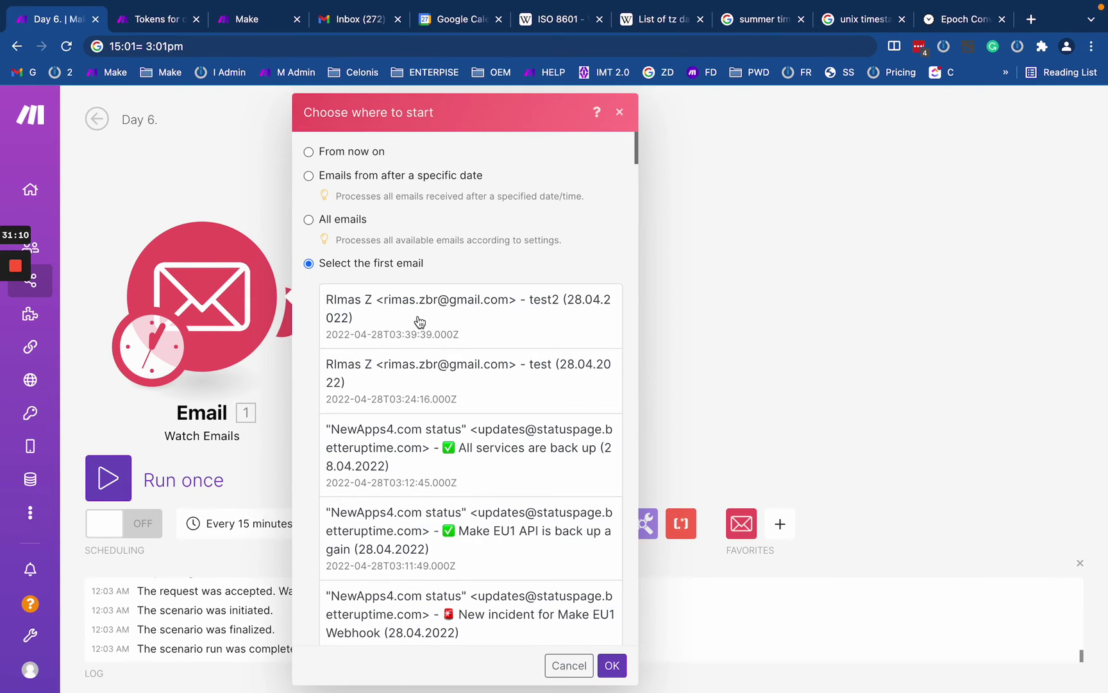
click(355, 316)
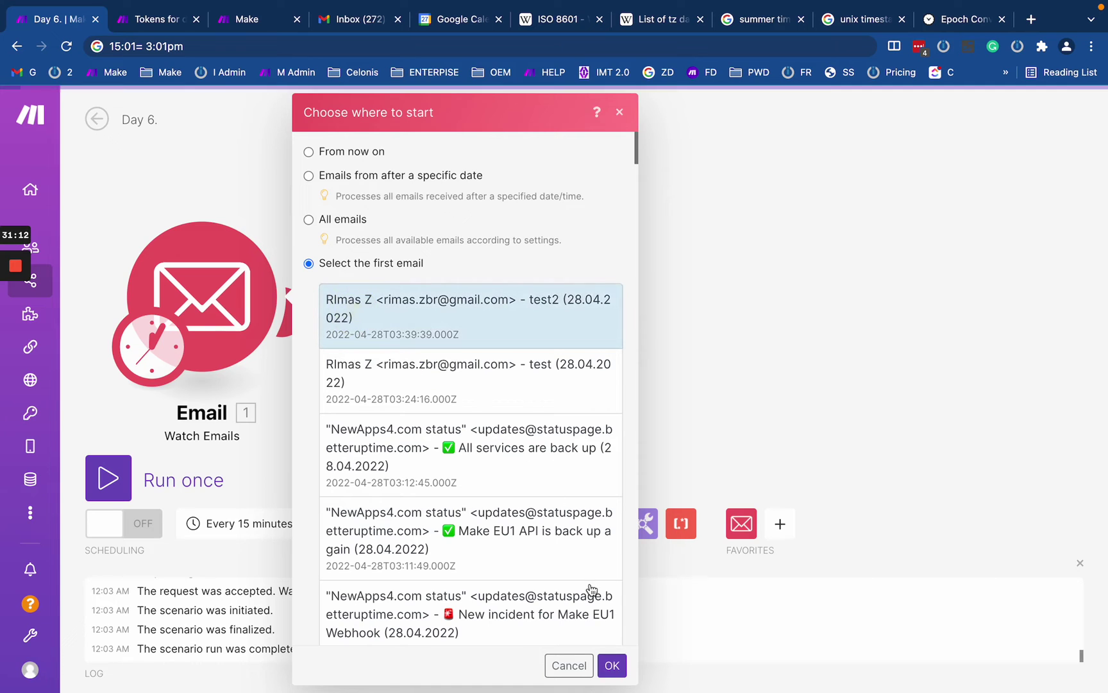
key(Return)
Step: Copy the value April 28, 2022 12:02 AM from the last Set variable run and use it as the date in the module's parseDate formula
click(493, 242)
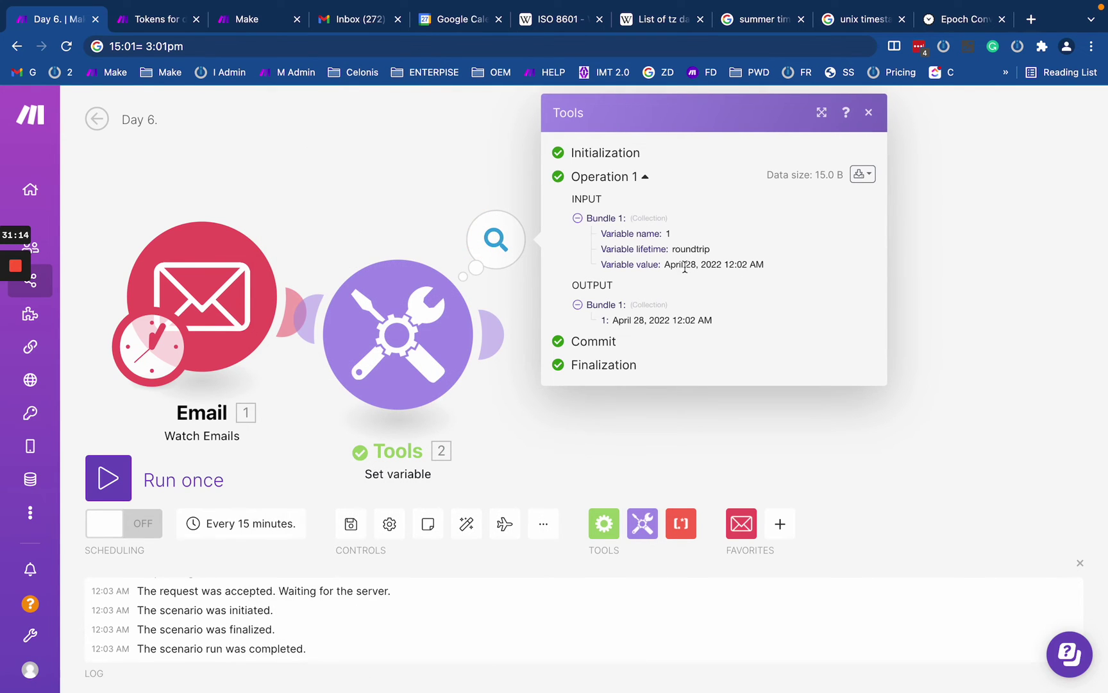
drag(664, 268, 797, 268)
key(ctrl+c)
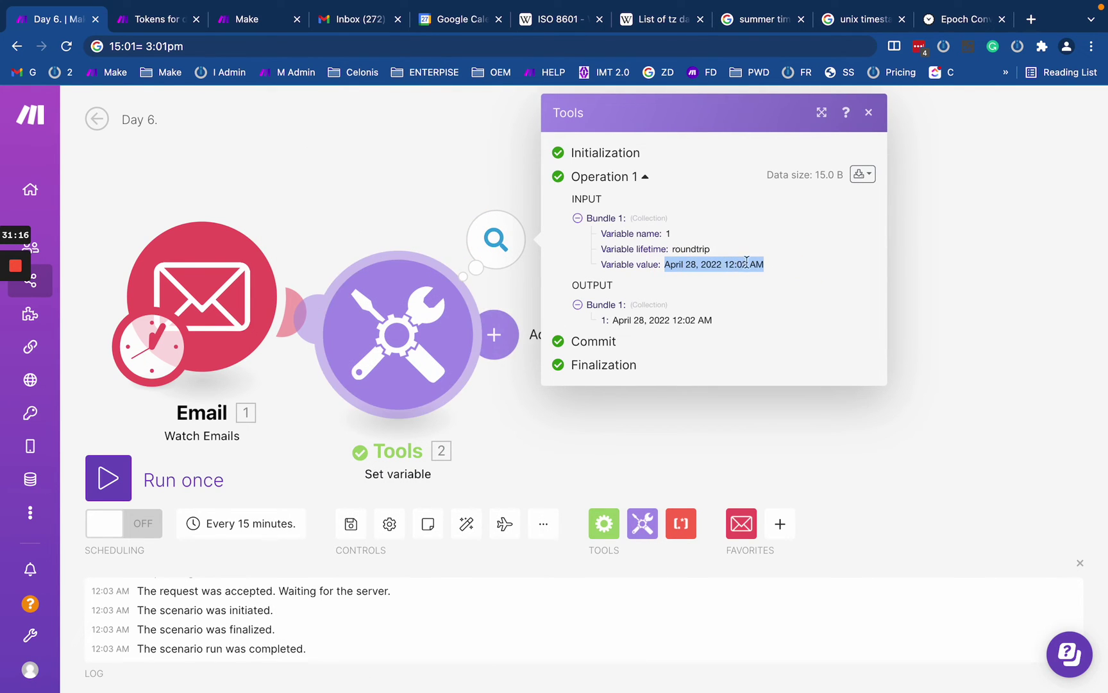
click(389, 320)
double_click(606, 403)
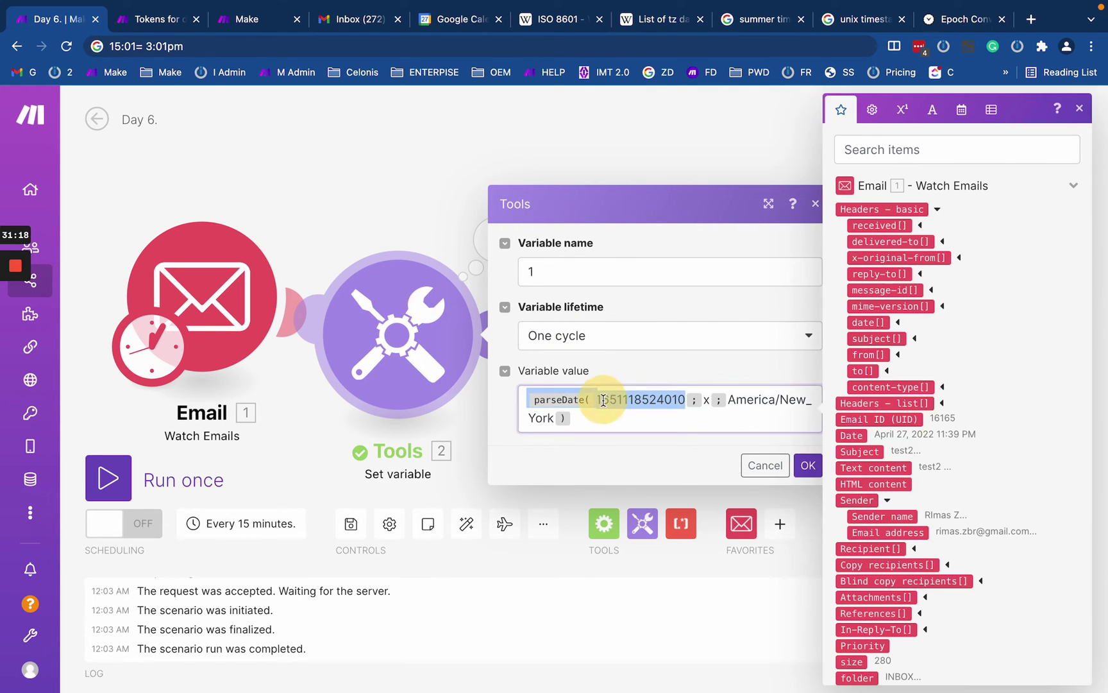
key(ctrl+v)
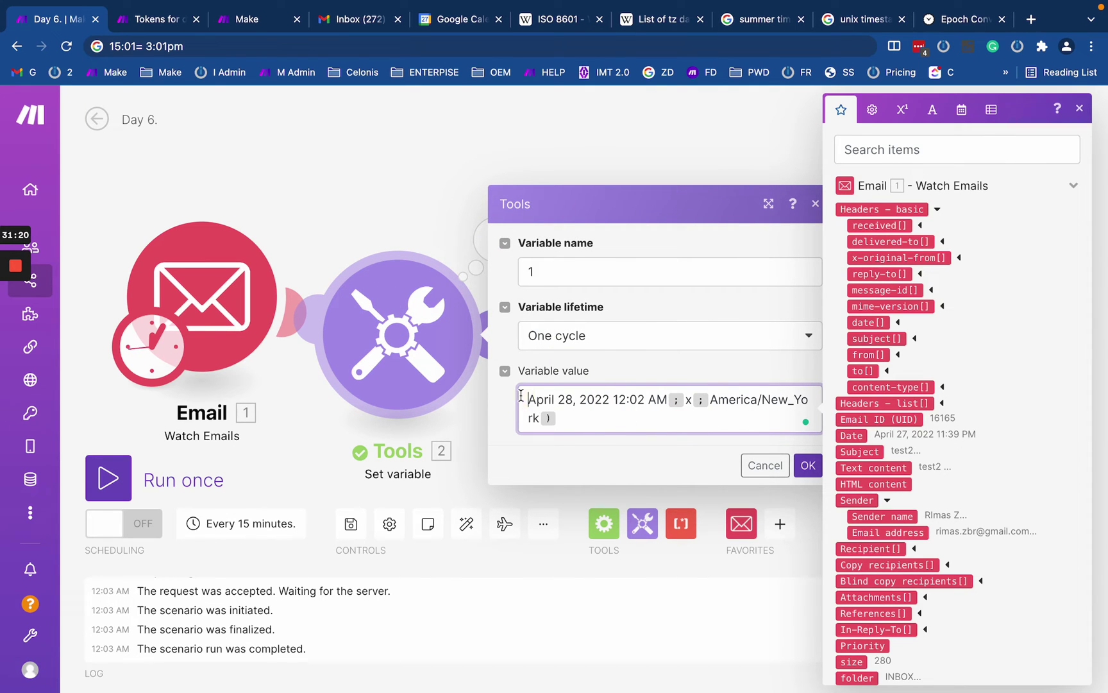
text(parse)
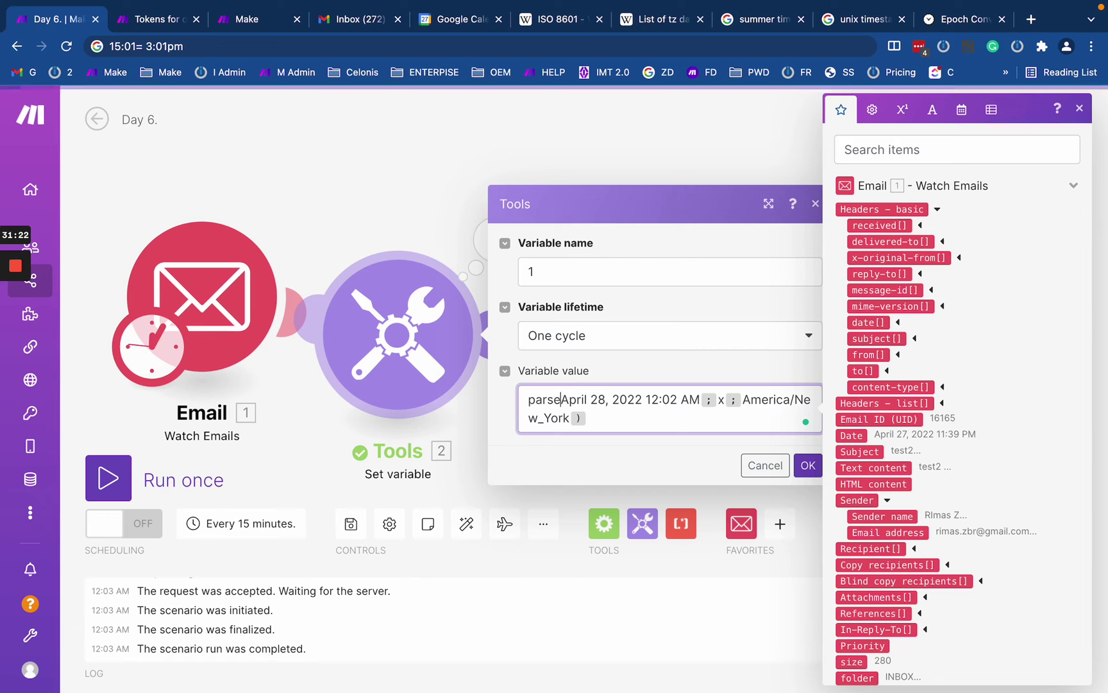
text(Date()
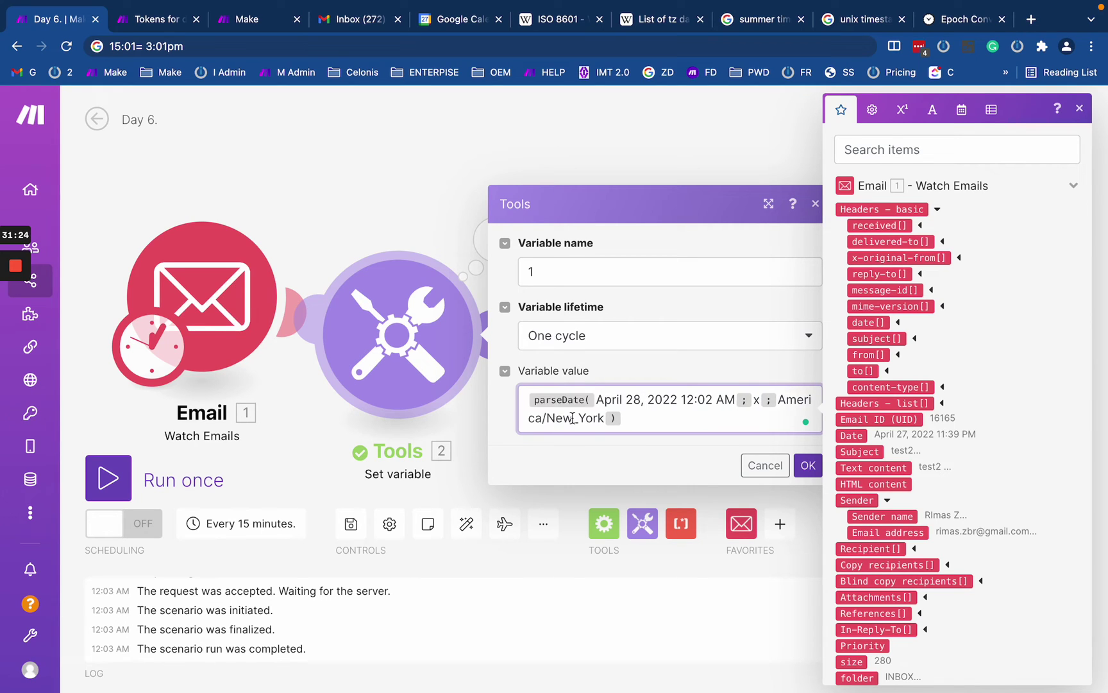
Step: Remove the x format and America/New_York time zone arguments from the parseDate formula and save the Set variable module
click(646, 399)
click(753, 399)
double_click(756, 400)
shift+click(606, 418)
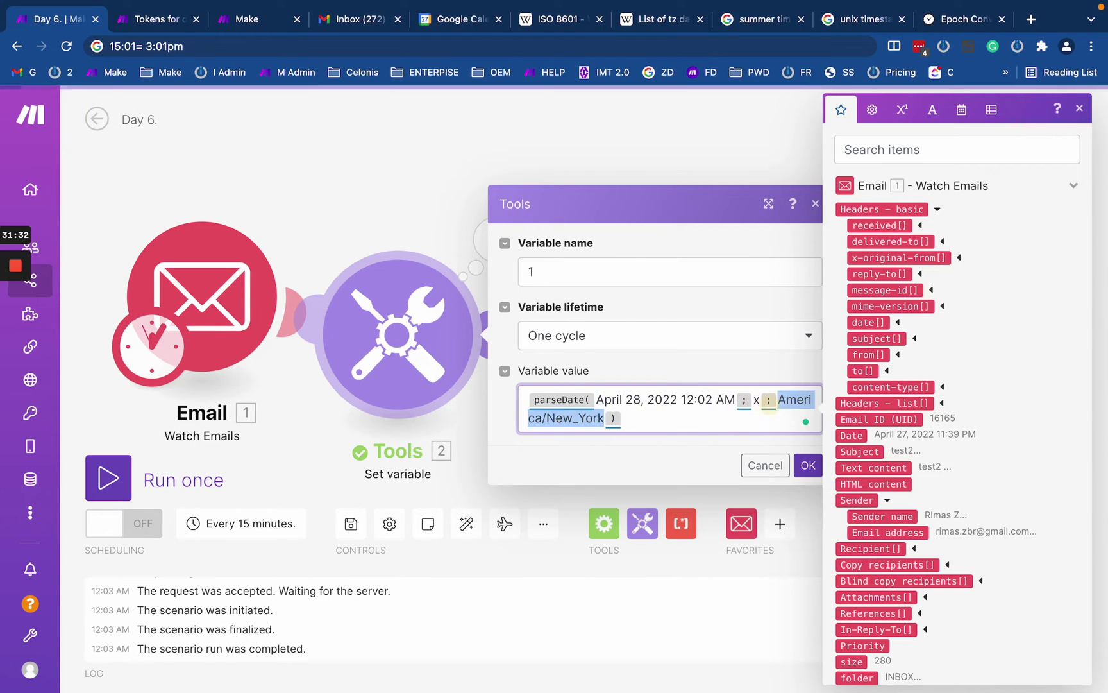
key(BackSpace)
click(808, 446)
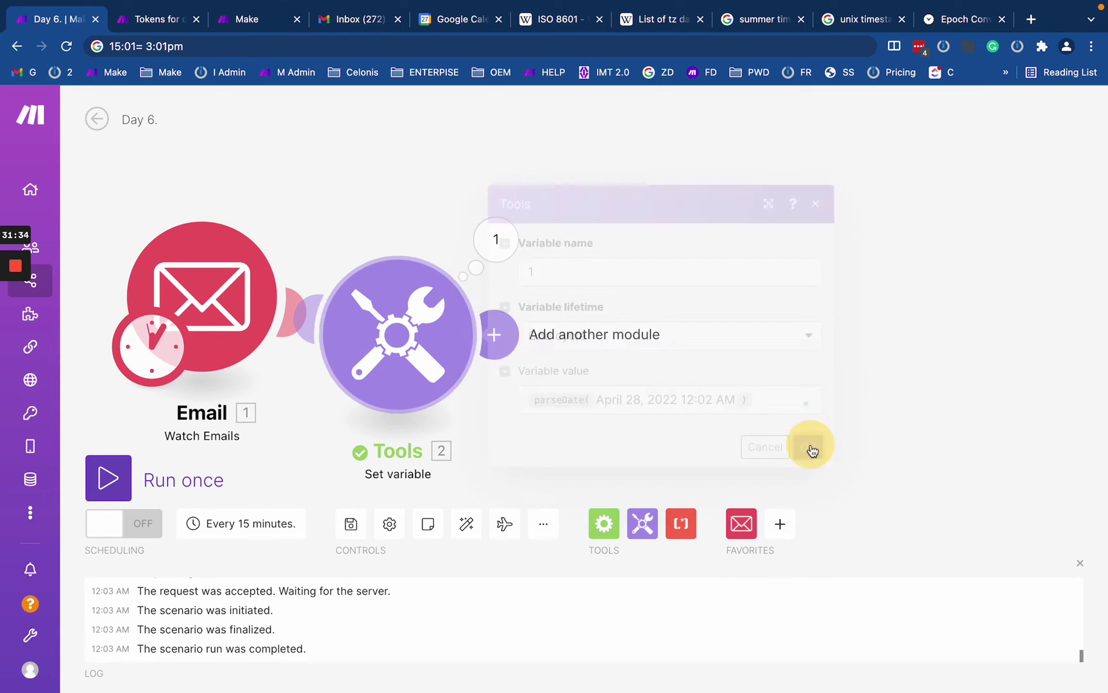
Step: Run only the Set variable module and check the parsed date in its output
right_click(433, 359)
click(467, 389)
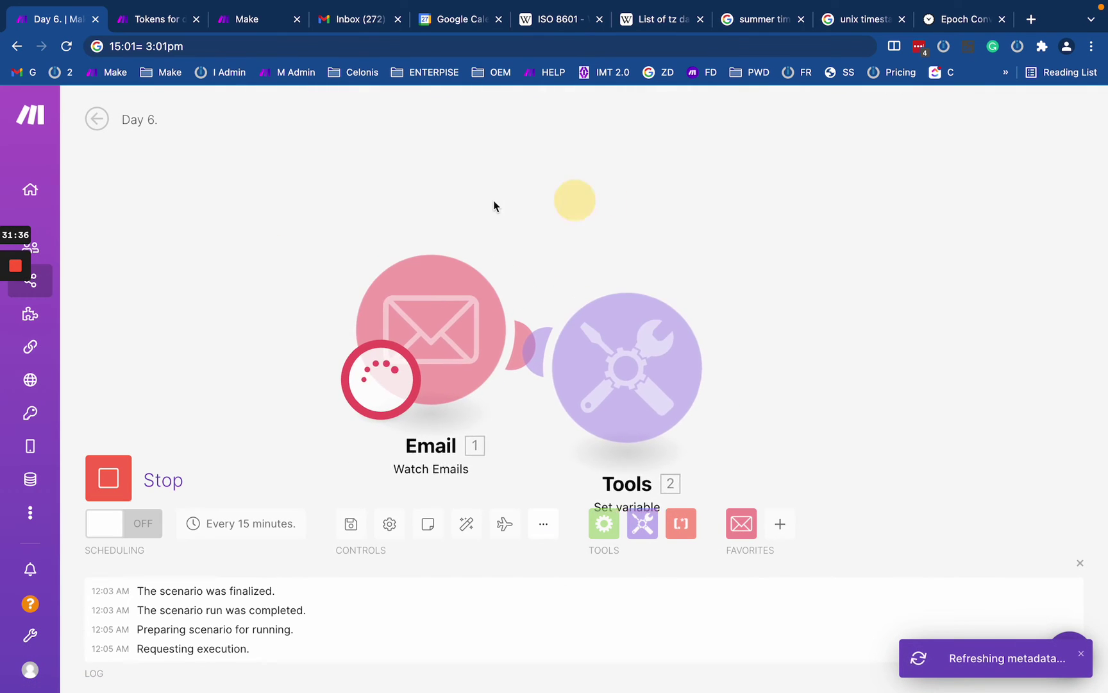
click(545, 268)
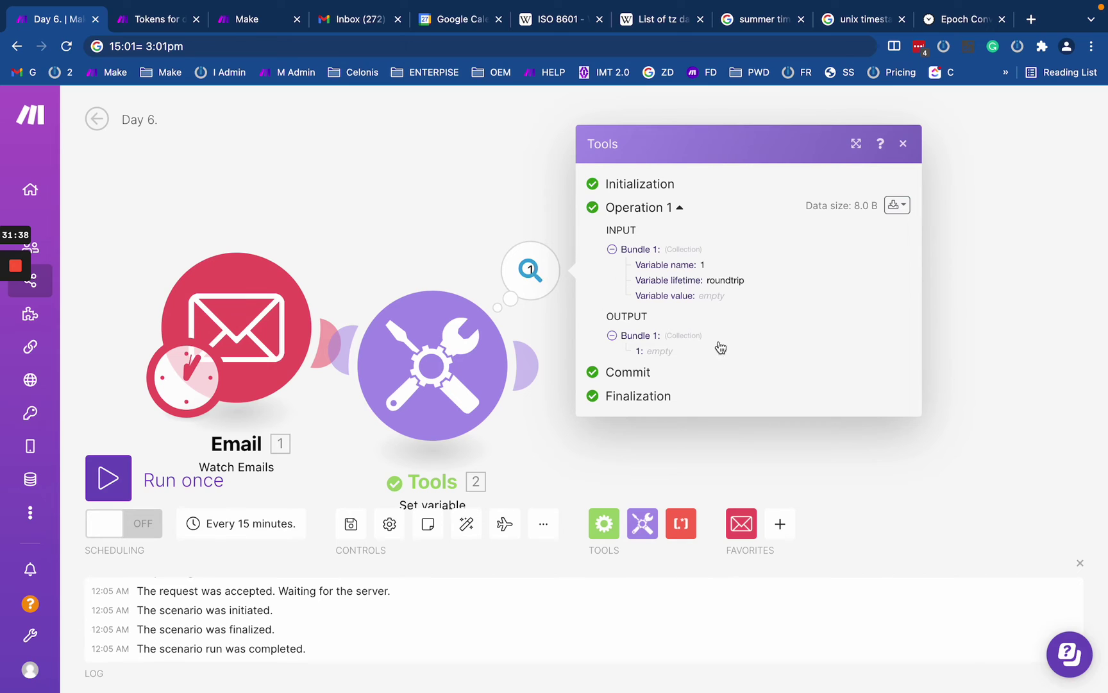
click(588, 441)
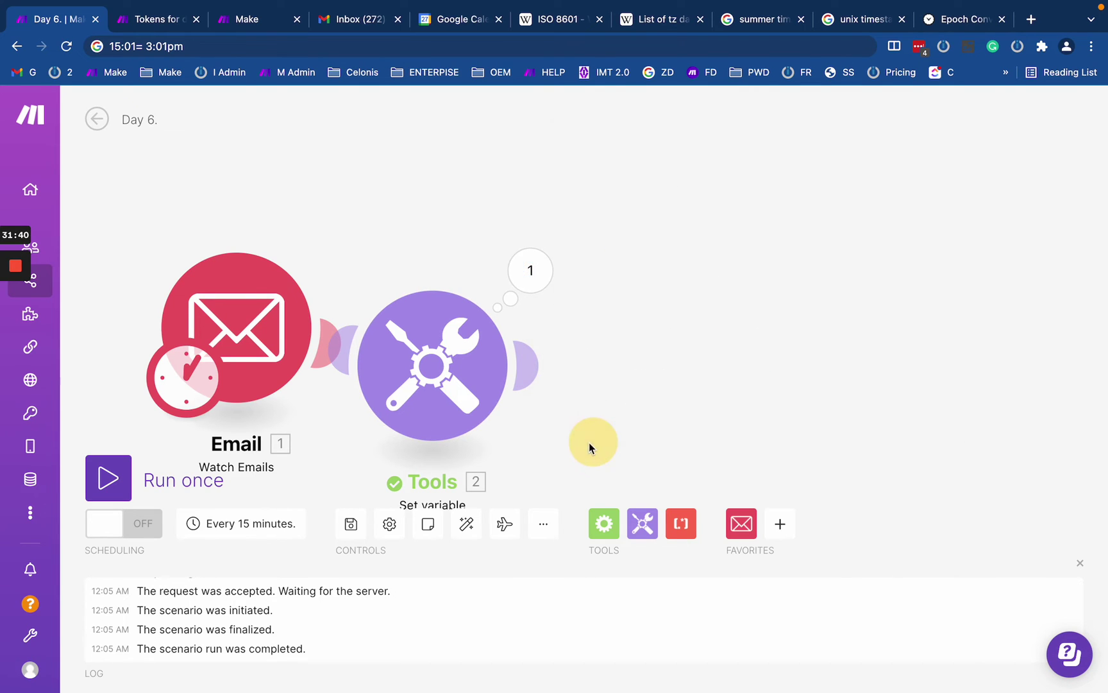
drag(588, 441, 676, 346)
click(322, 215)
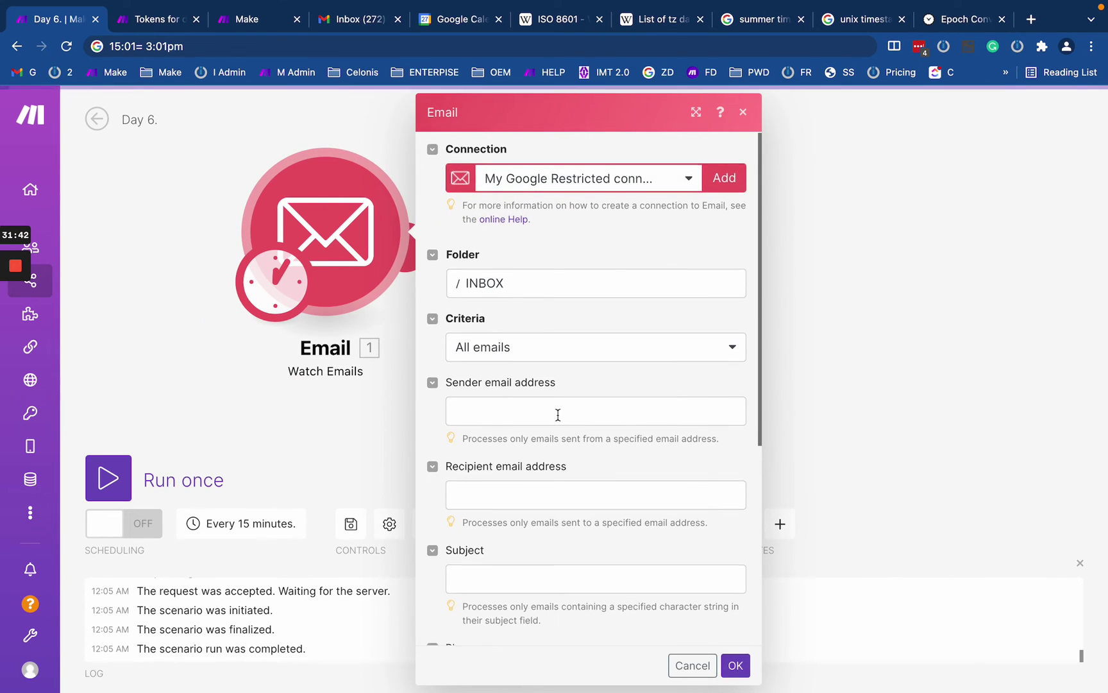
scroll(556, 415, down, 5)
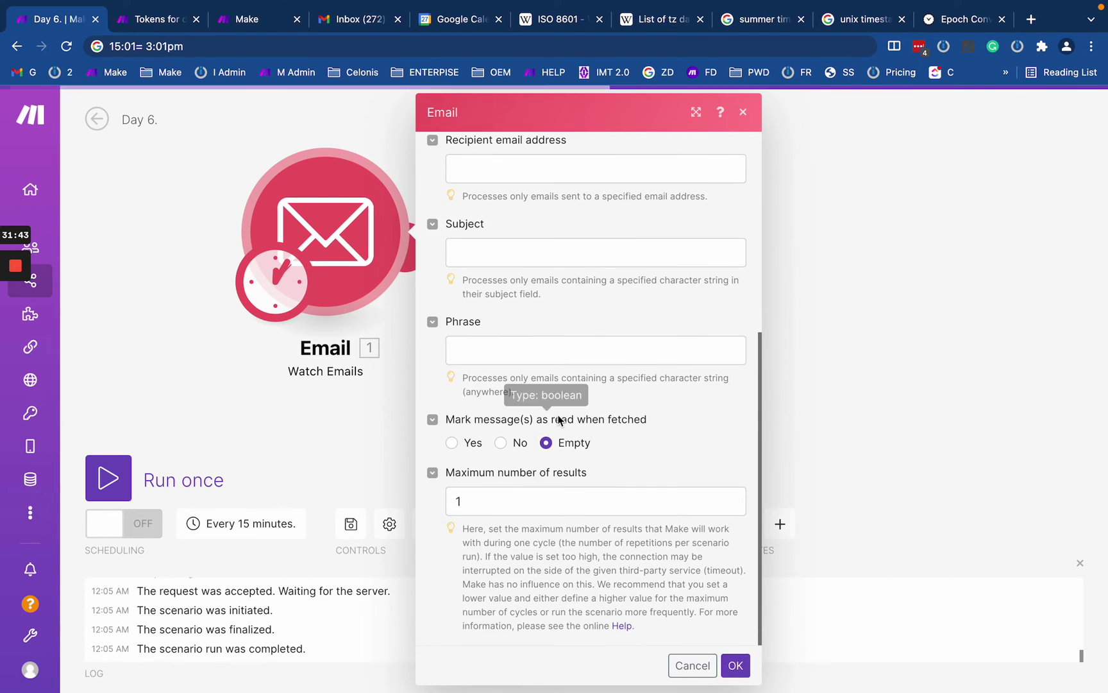
click(332, 441)
Step: Add an Airtable v3 Create a Record module after the Set variable module
click(599, 295)
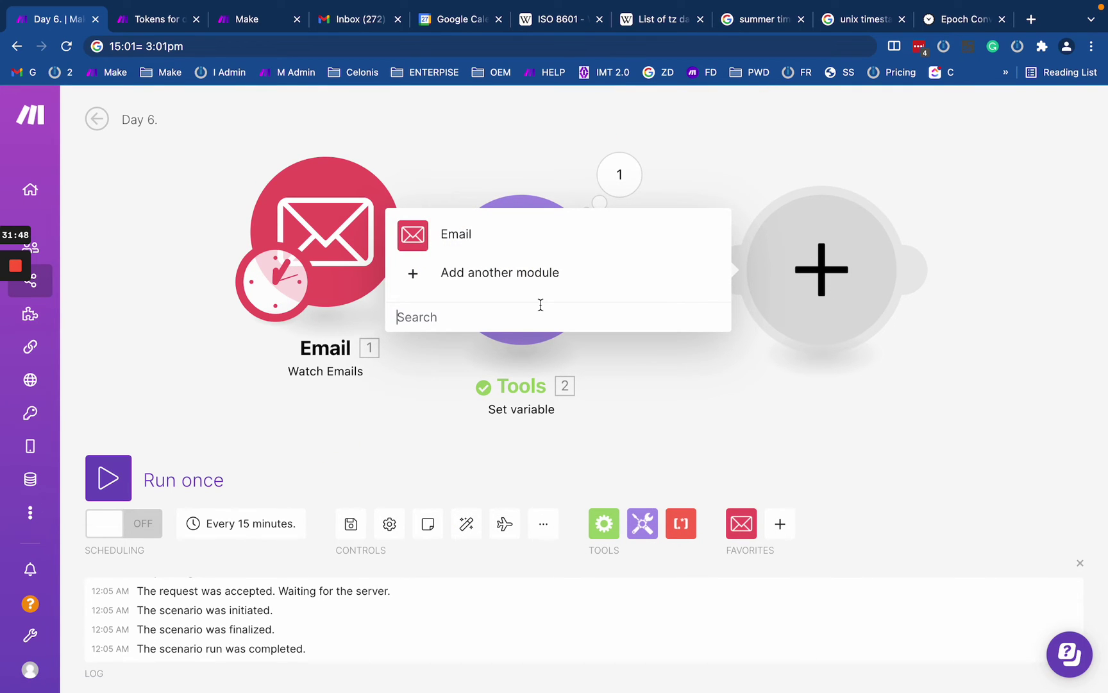
text(airta)
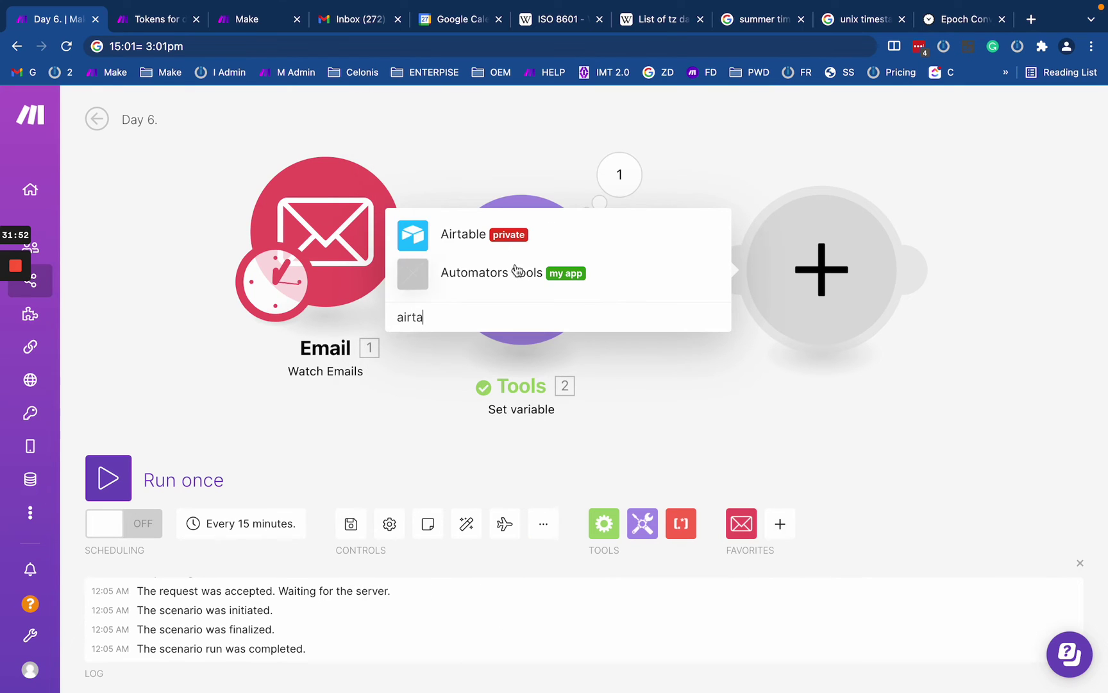
click(449, 246)
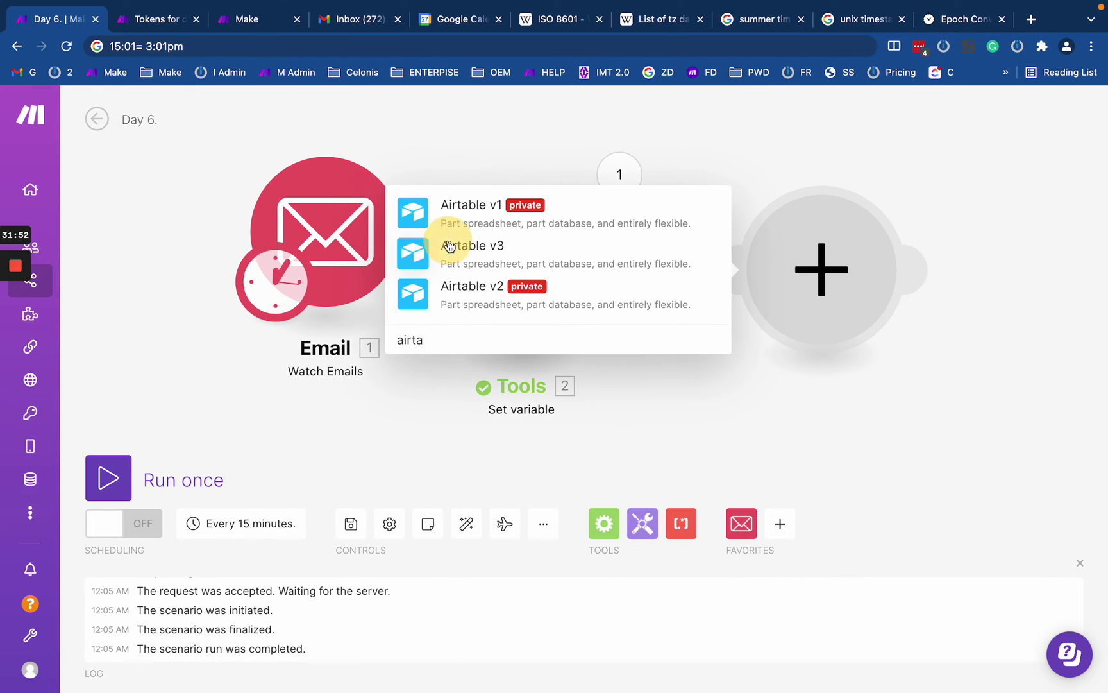
click(458, 257)
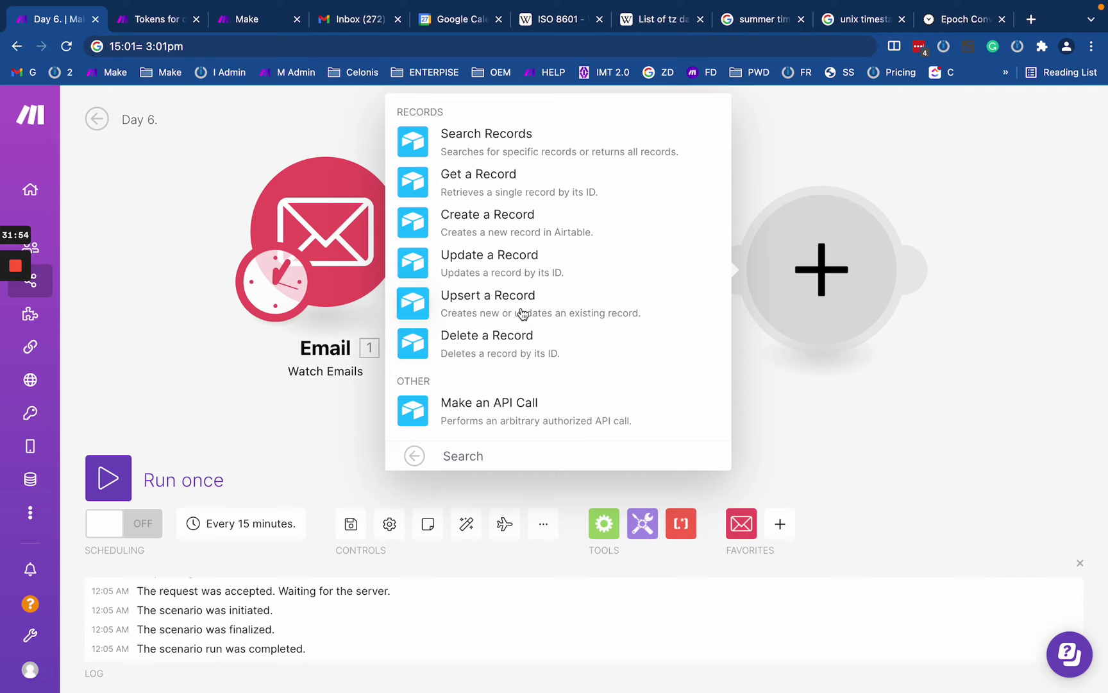
click(507, 233)
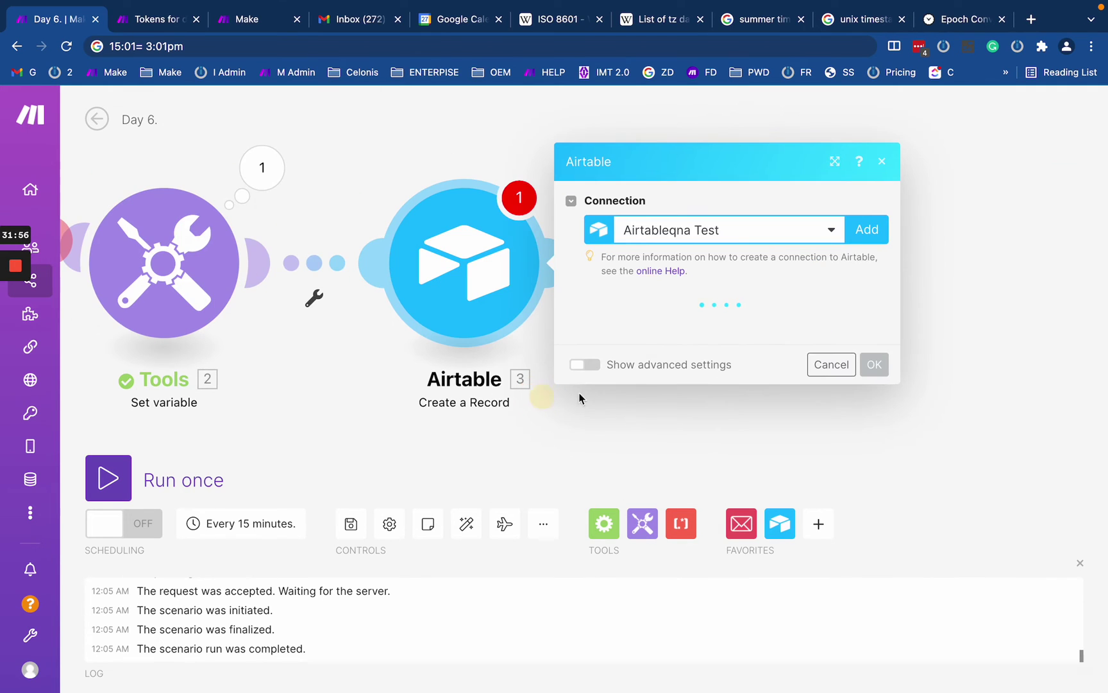
Step: Set the Airtable module's base to Event Marketing and its table to Events
click(723, 289)
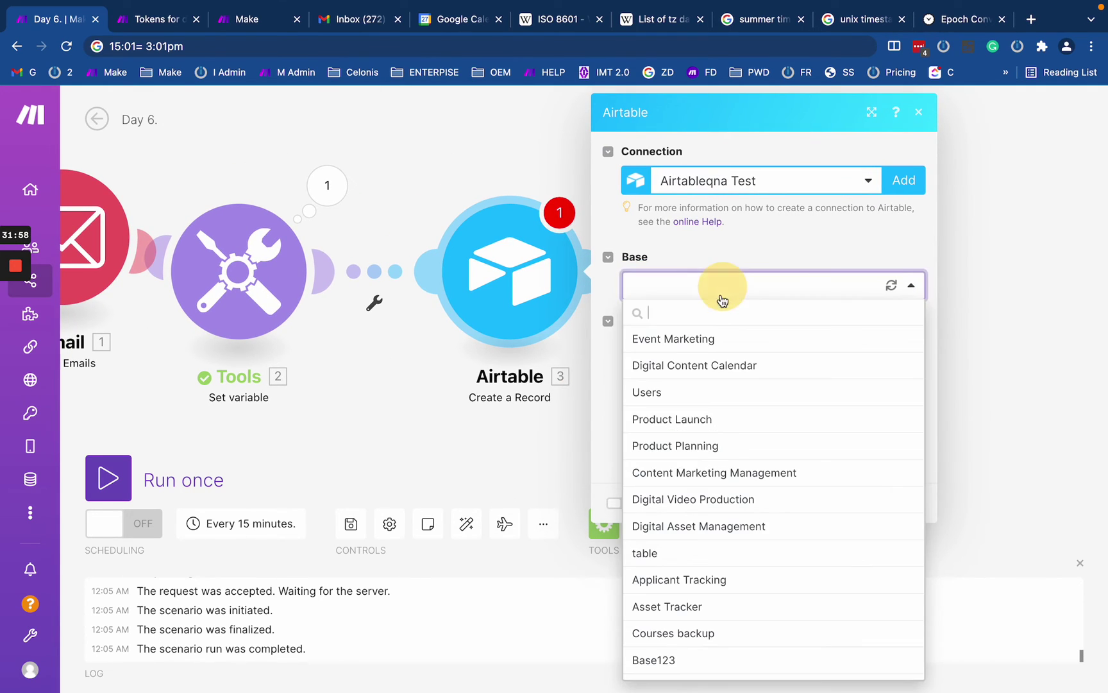
click(705, 346)
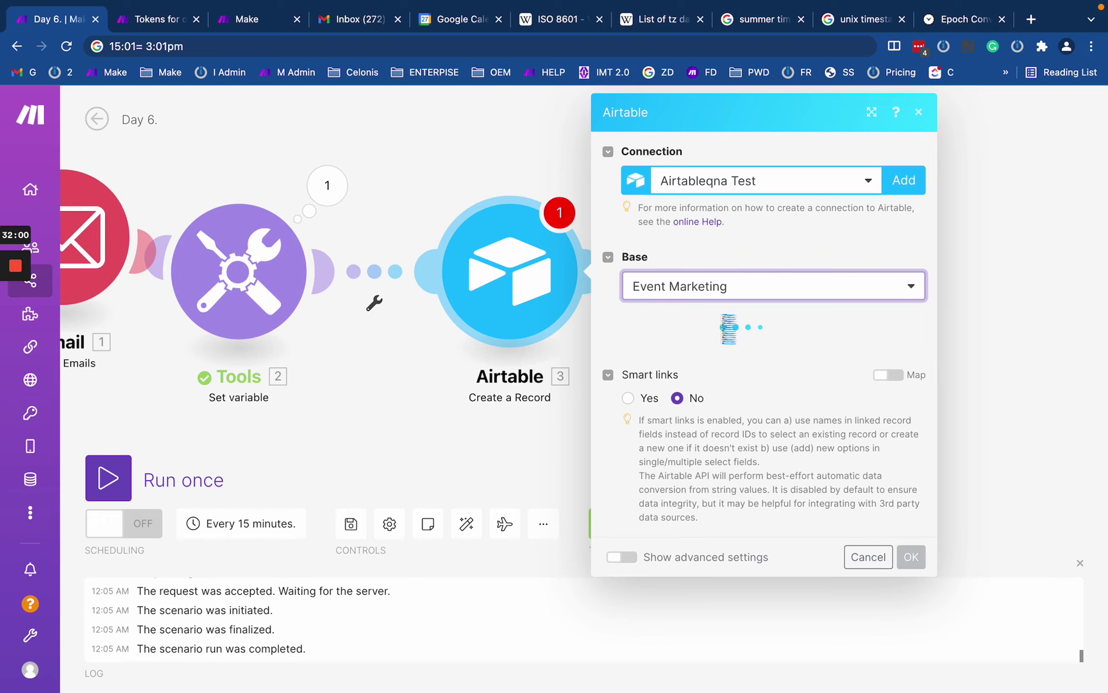
click(714, 355)
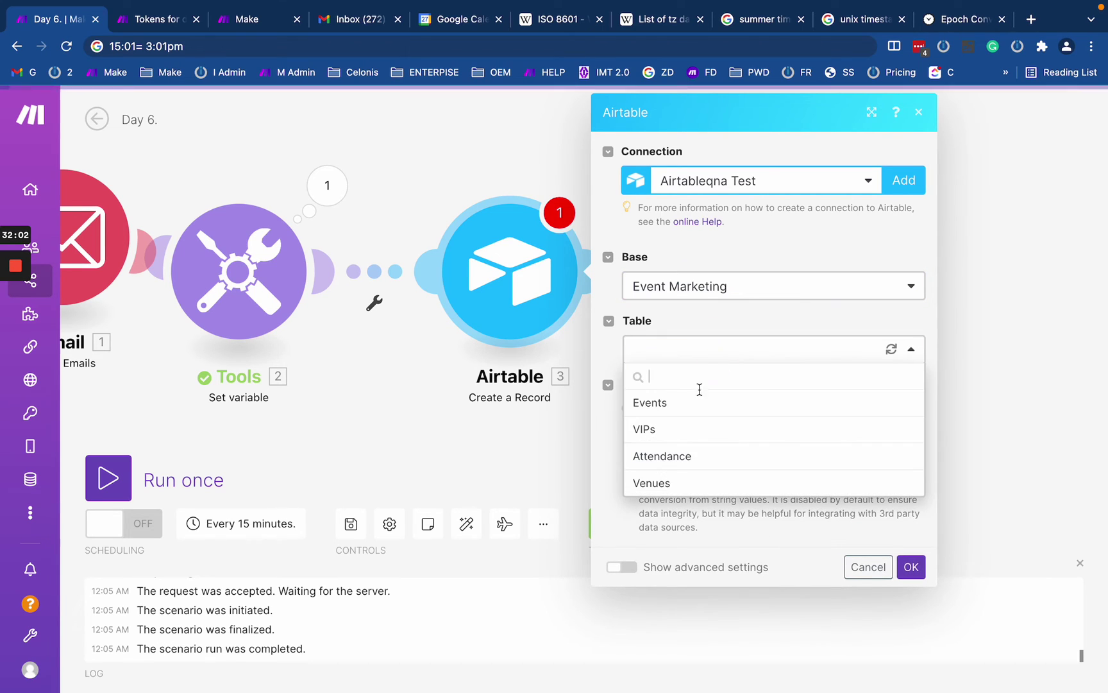
click(700, 403)
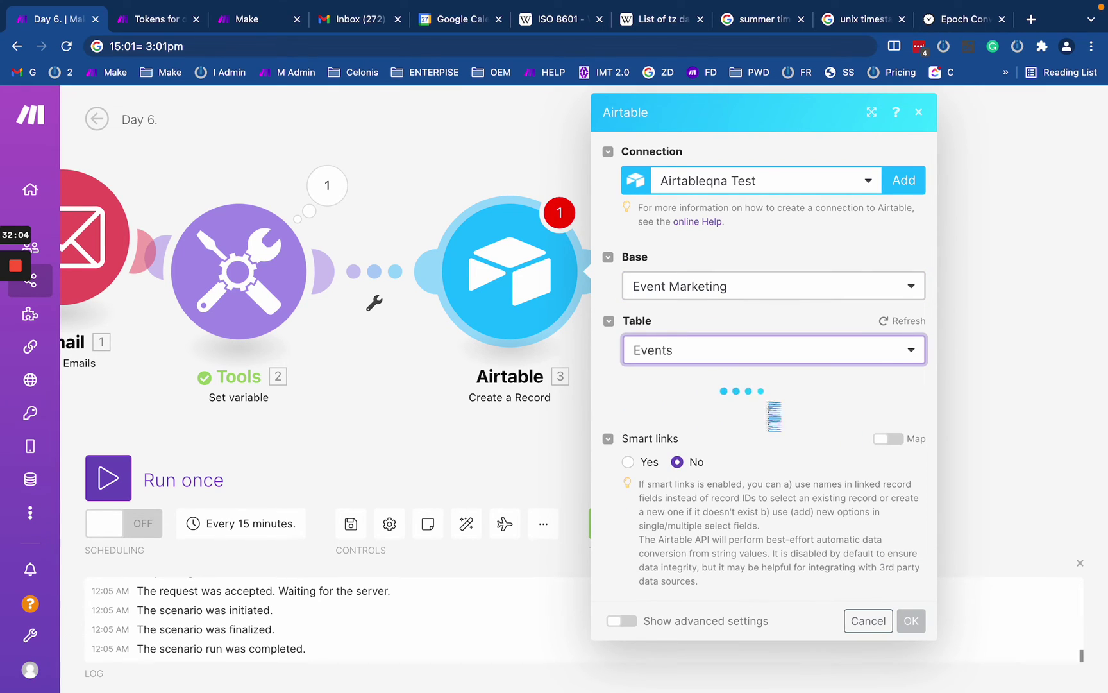
Step: Examine the date fields of the Airtable record, highlighting the time zone note America/Los_Angeles under datetest
scroll(767, 431, down, 5)
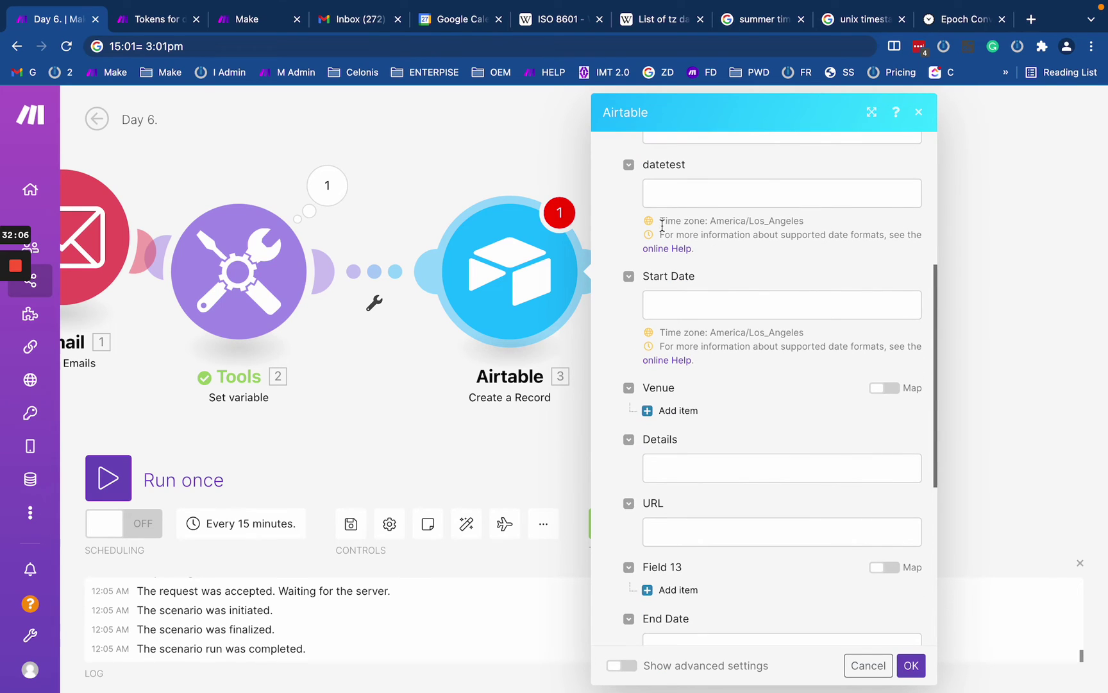
drag(661, 226, 848, 247)
click(851, 258)
click(661, 193)
drag(715, 259, 630, 179)
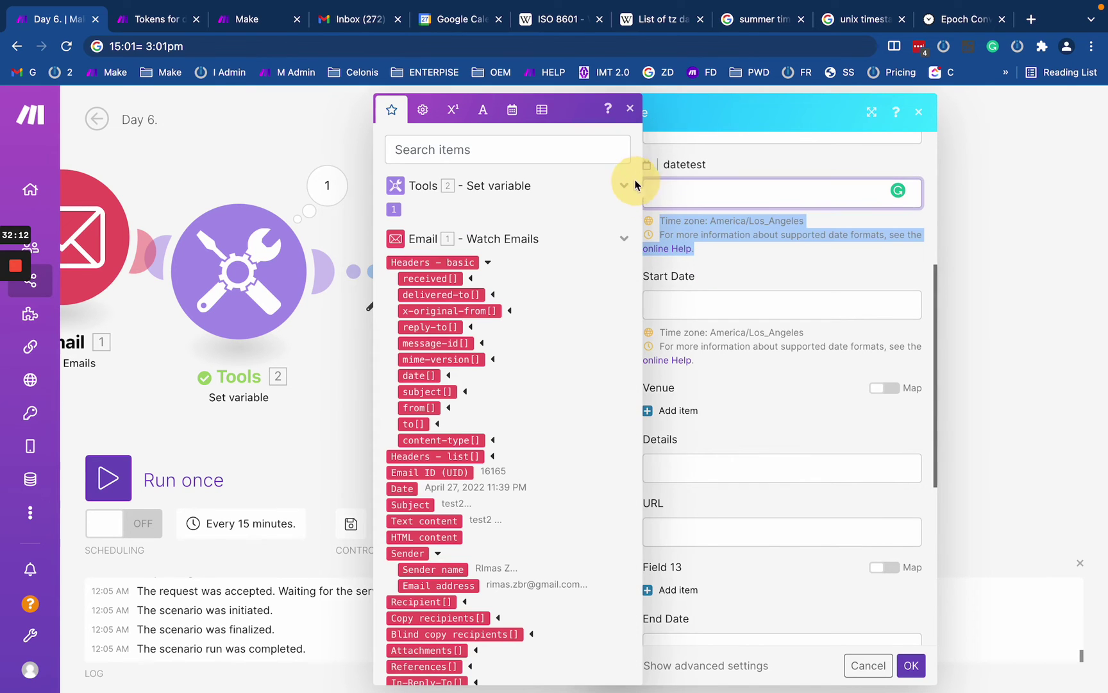
click(756, 261)
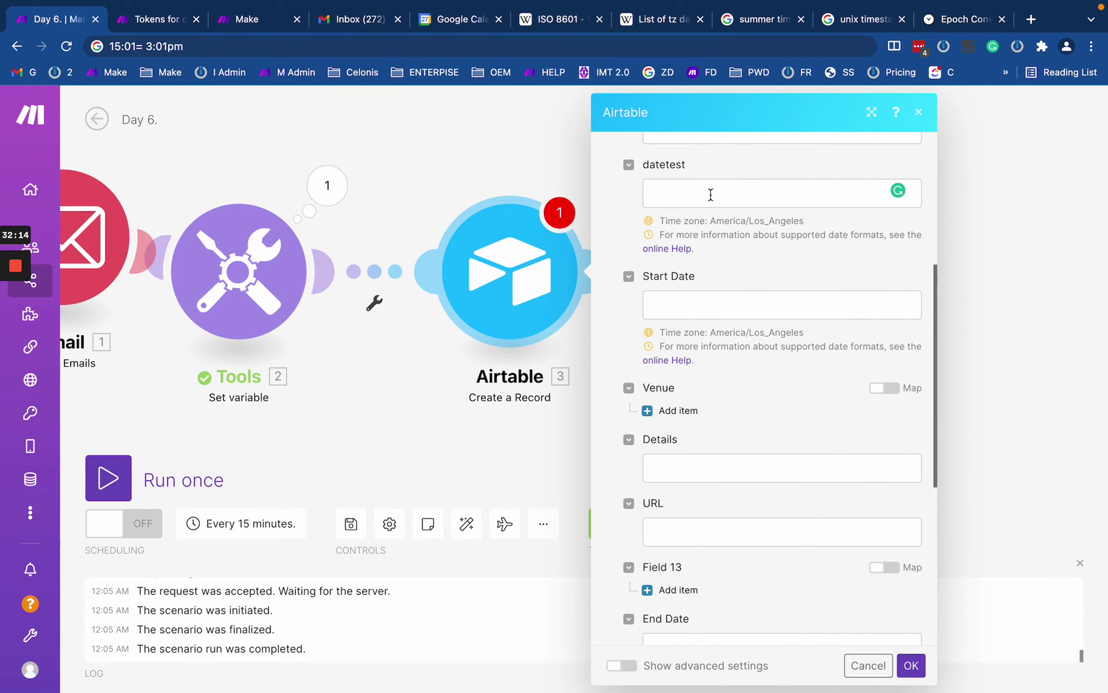
mouse_move(661, 223)
mouse_down()
mouse_move(823, 219)
mouse_move(653, 220)
mouse_up()
click(812, 227)
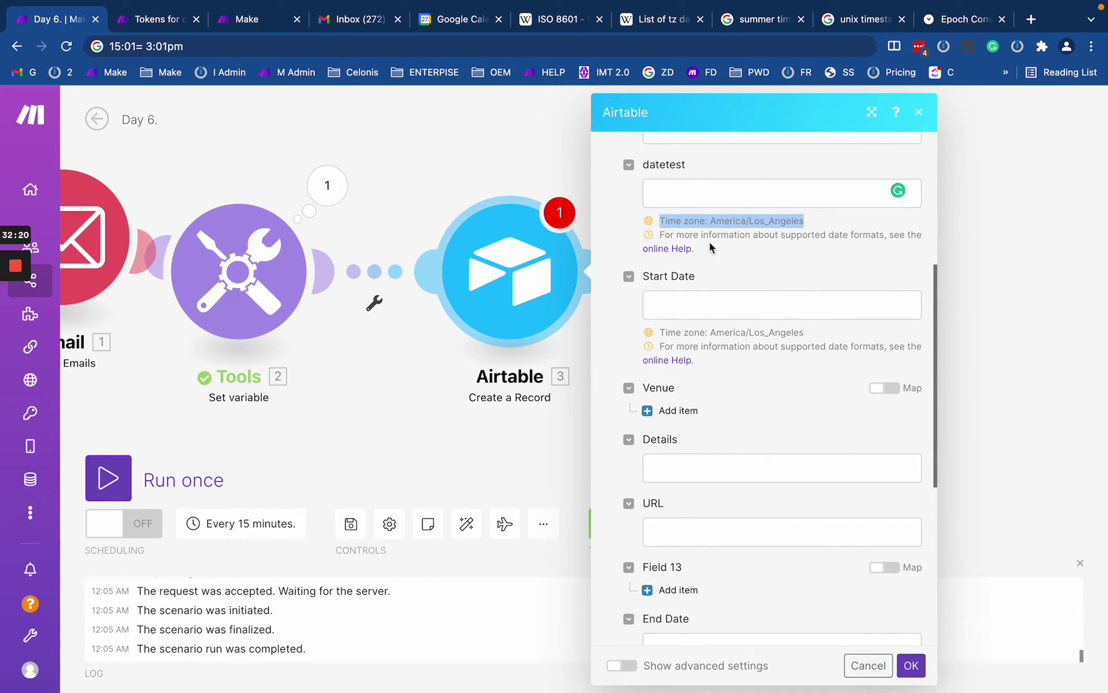
Step: Save the Airtable module and copy the parseDate formula for April 28, 2022 12:02 AM from Set variable into its datetest field
click(696, 201)
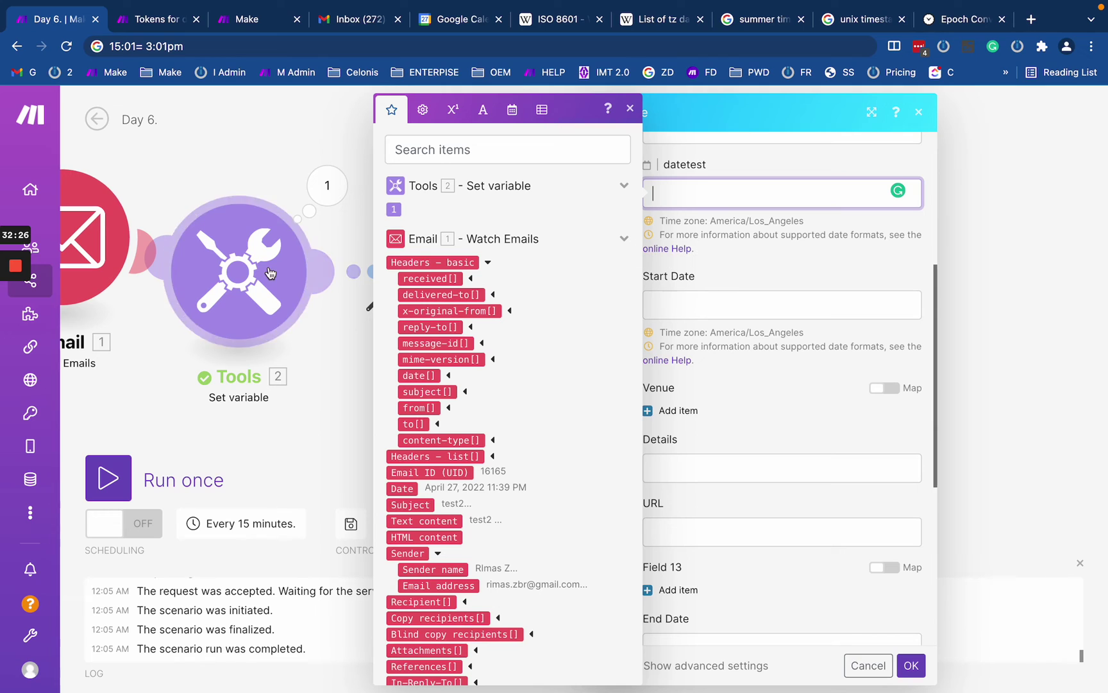
click(890, 667)
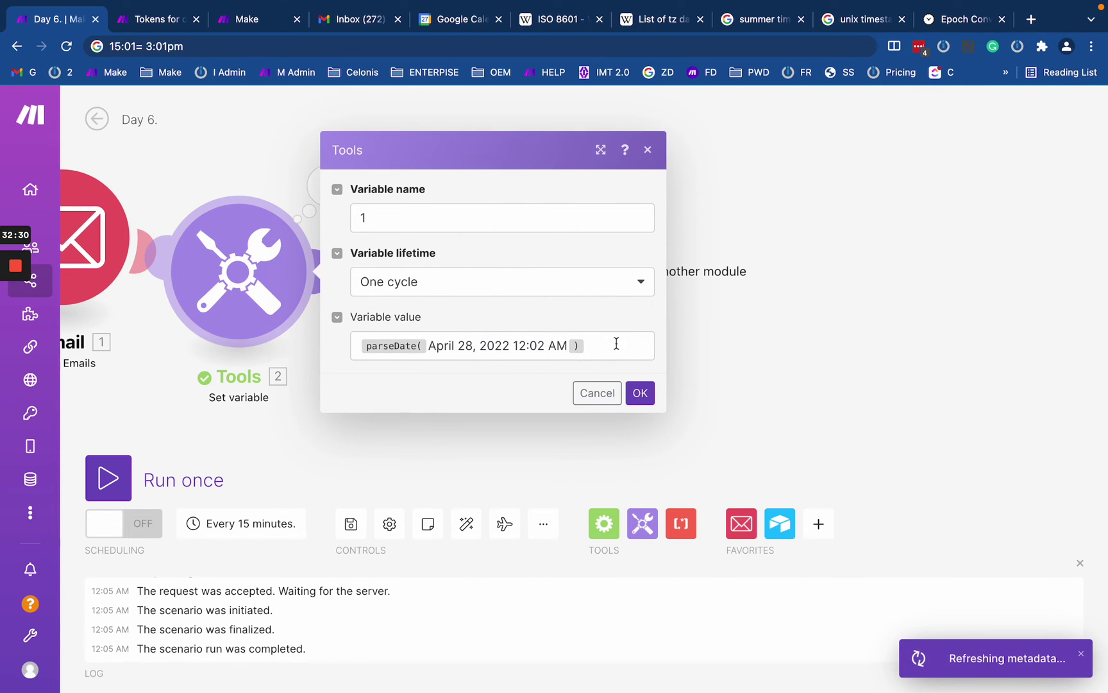
triple_click(616, 343)
key(ctrl+c)
click(520, 297)
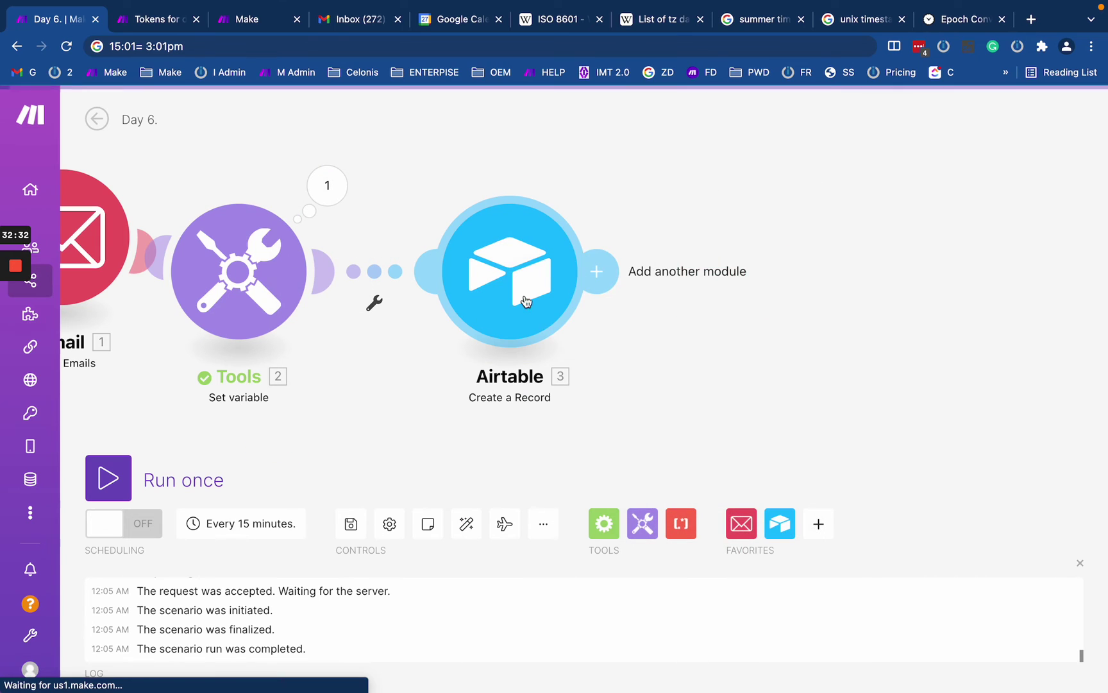
scroll(707, 409, down, 1)
scroll(707, 409, down, 5)
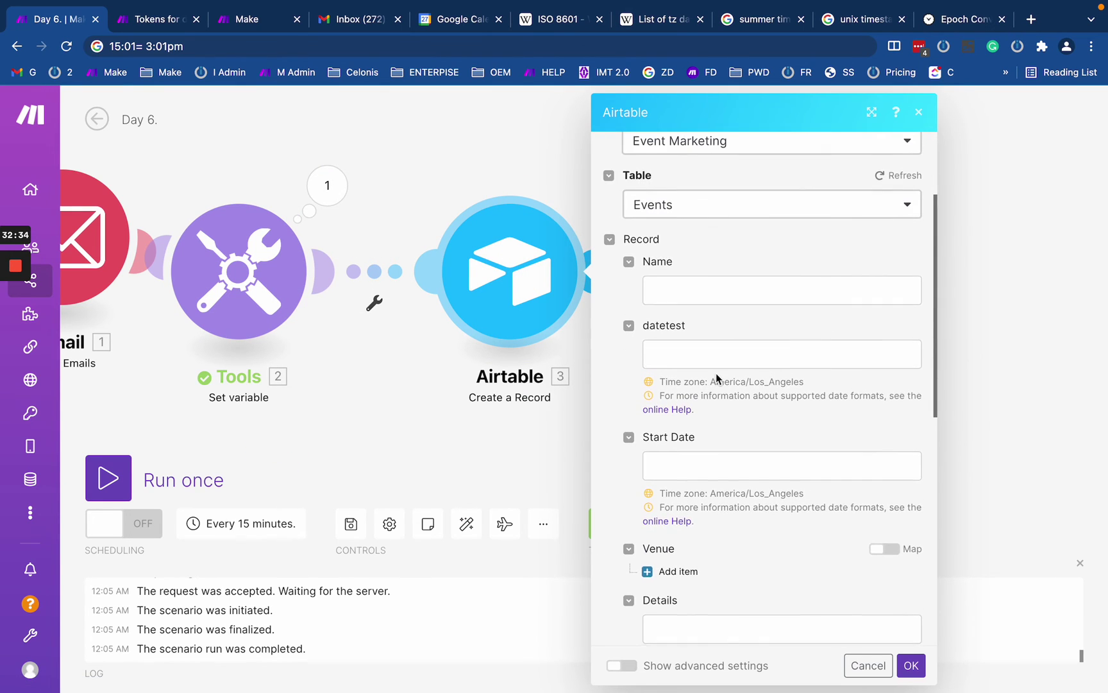
click(703, 208)
key(ctrl+v)
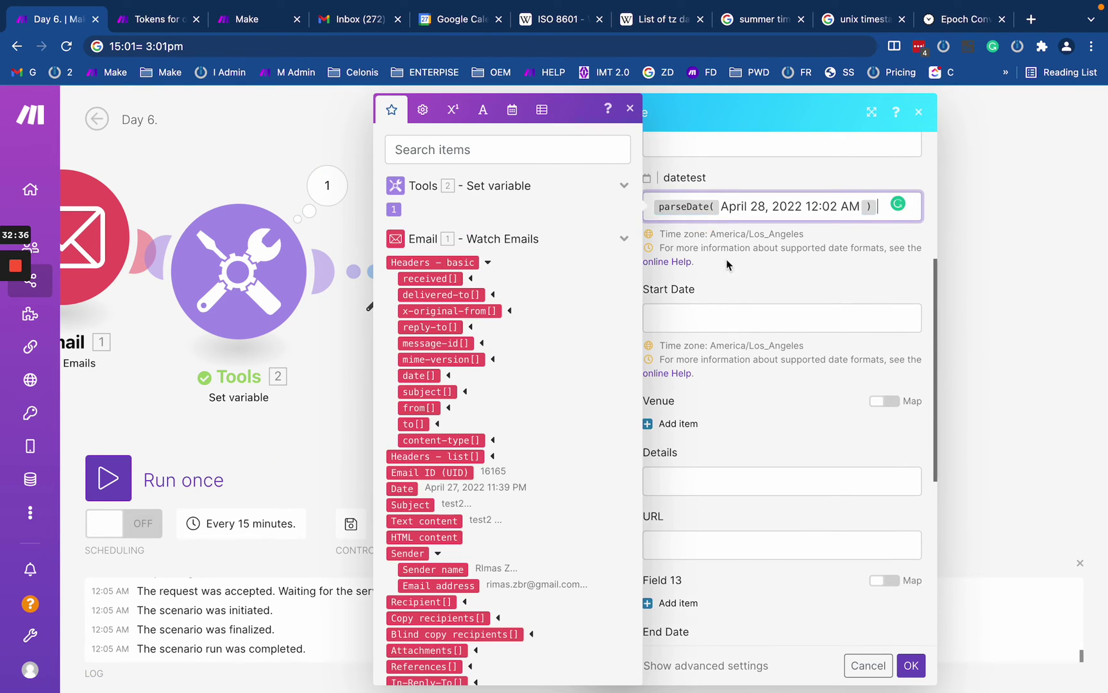
Step: Review the parseDate syntax help in the Airtable module's datetest field, and compare it with the formula in the Set variable module
scroll(789, 268, up, 1)
click(858, 272)
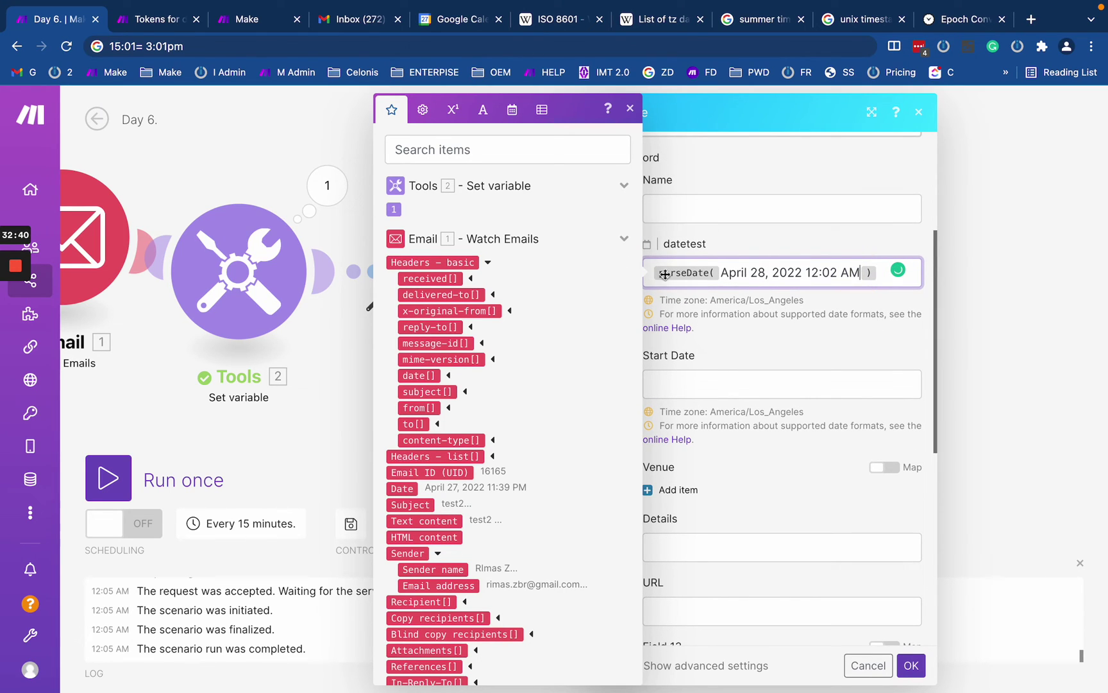
mouse_move(703, 276)
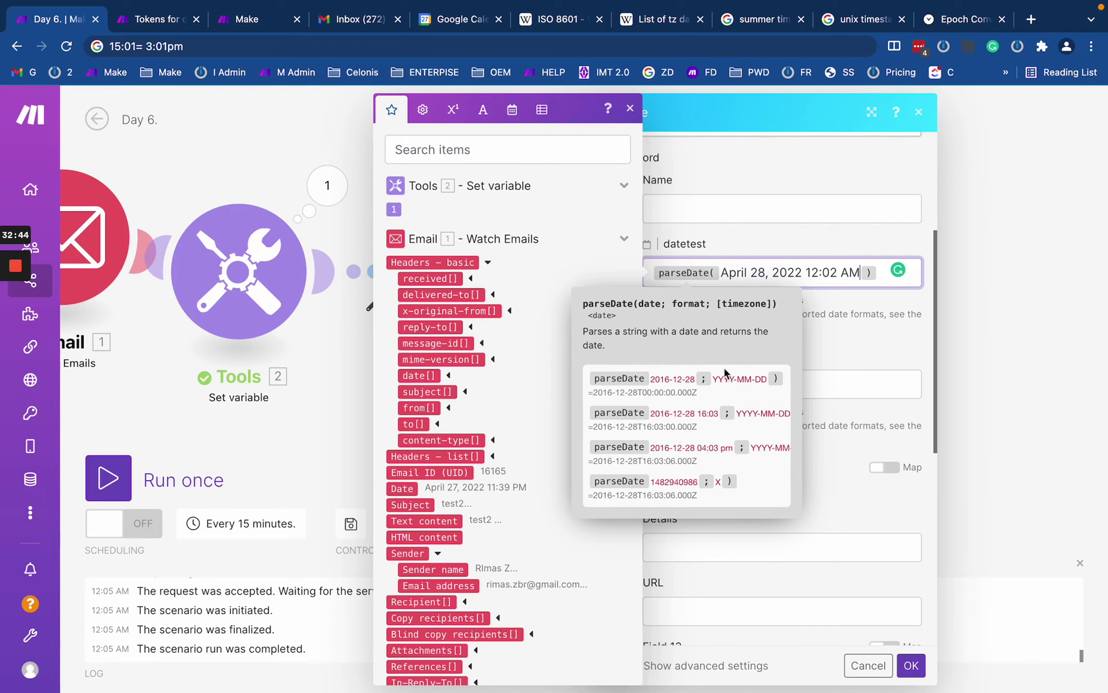
click(326, 195)
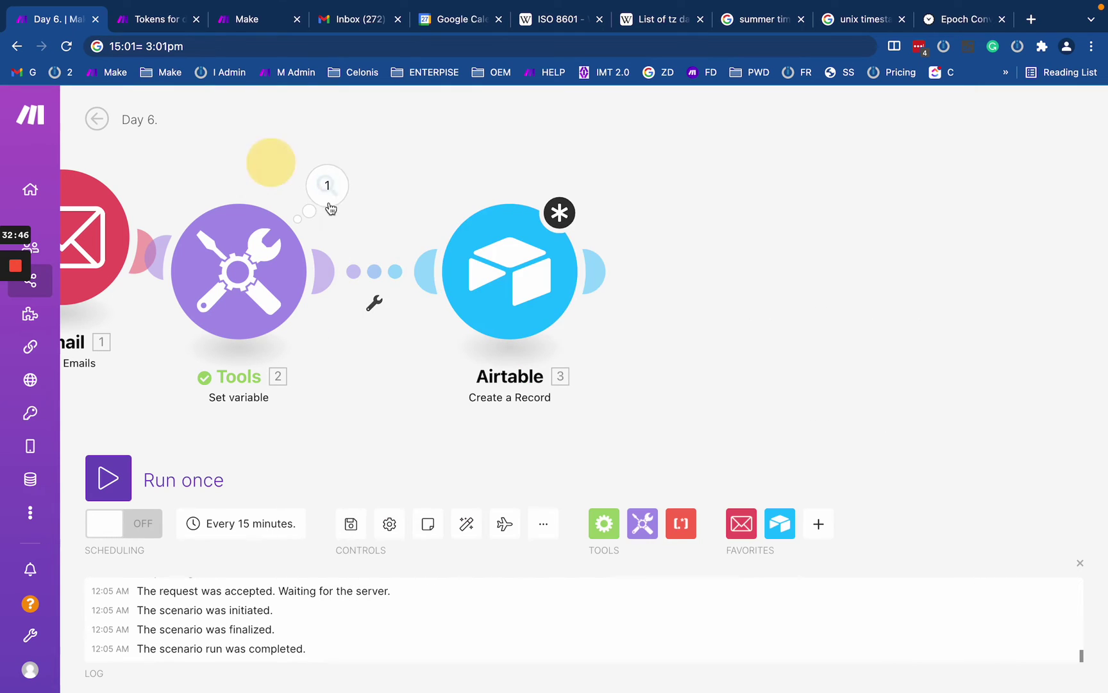
click(327, 189)
click(239, 269)
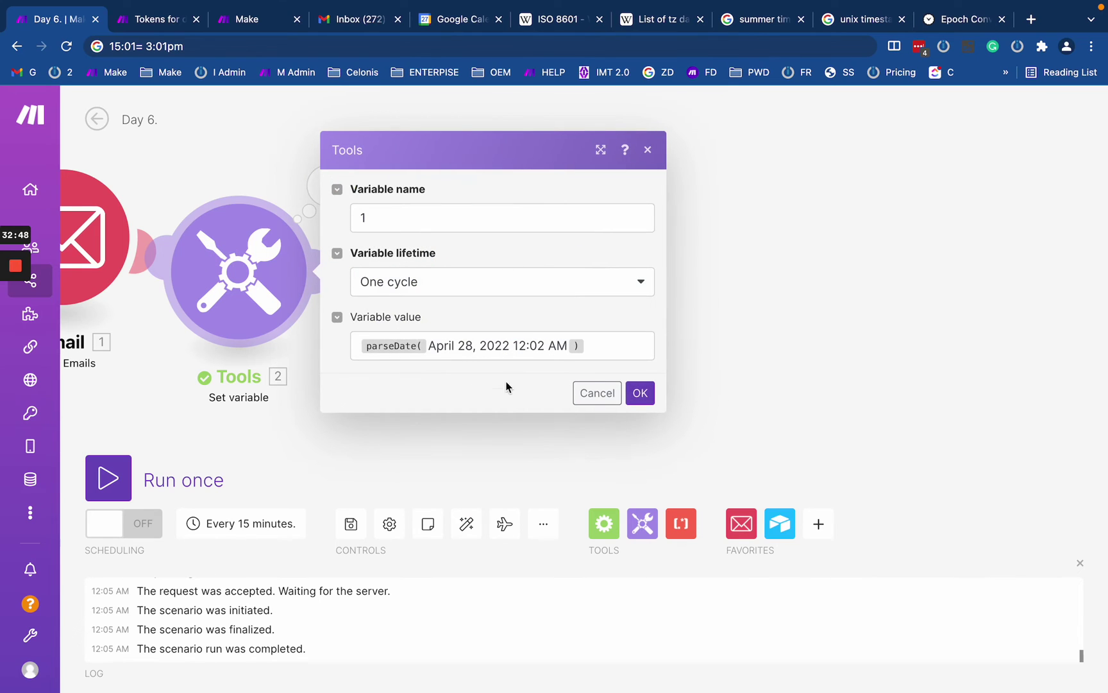
click(434, 441)
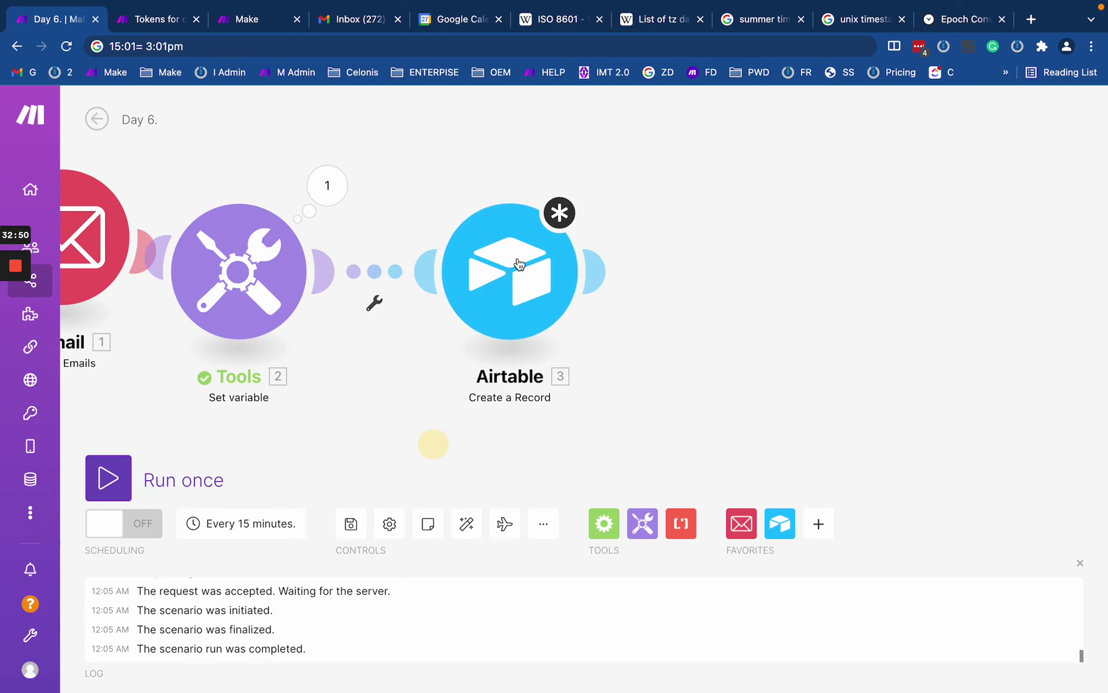
Step: Strip the parseDate function from the Airtable module's datetest field, leaving the plain text April 28, 2022 12:02 AM
click(510, 276)
scroll(717, 343, down, 3)
click(718, 354)
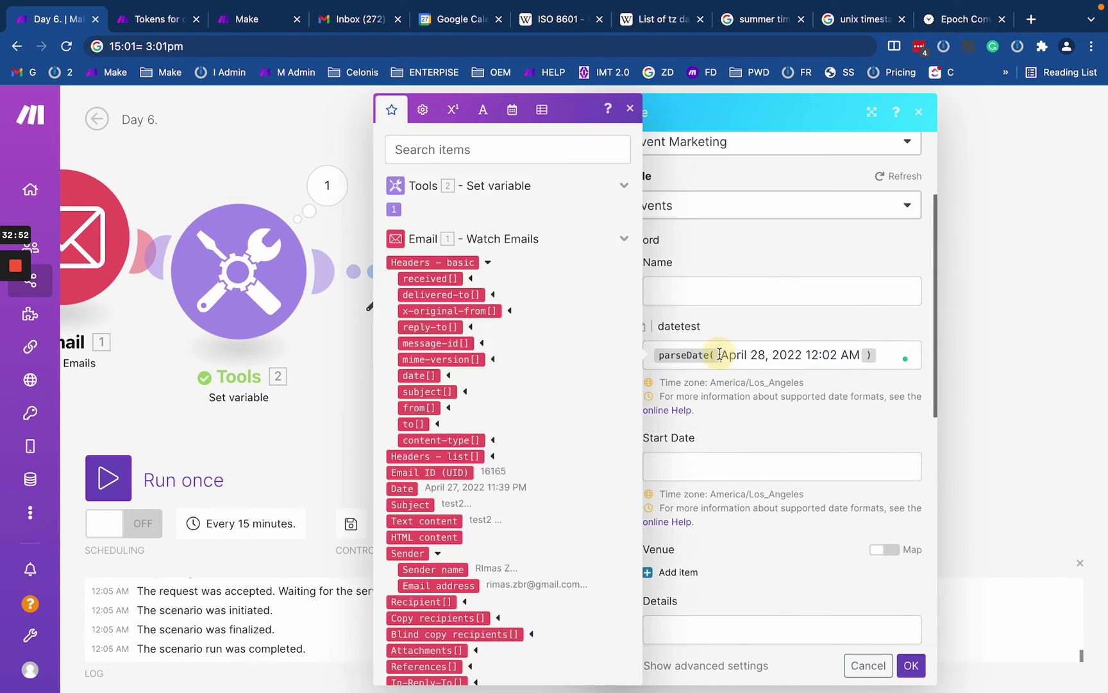
key(BackSpace)
click(848, 355)
key(BackSpace)
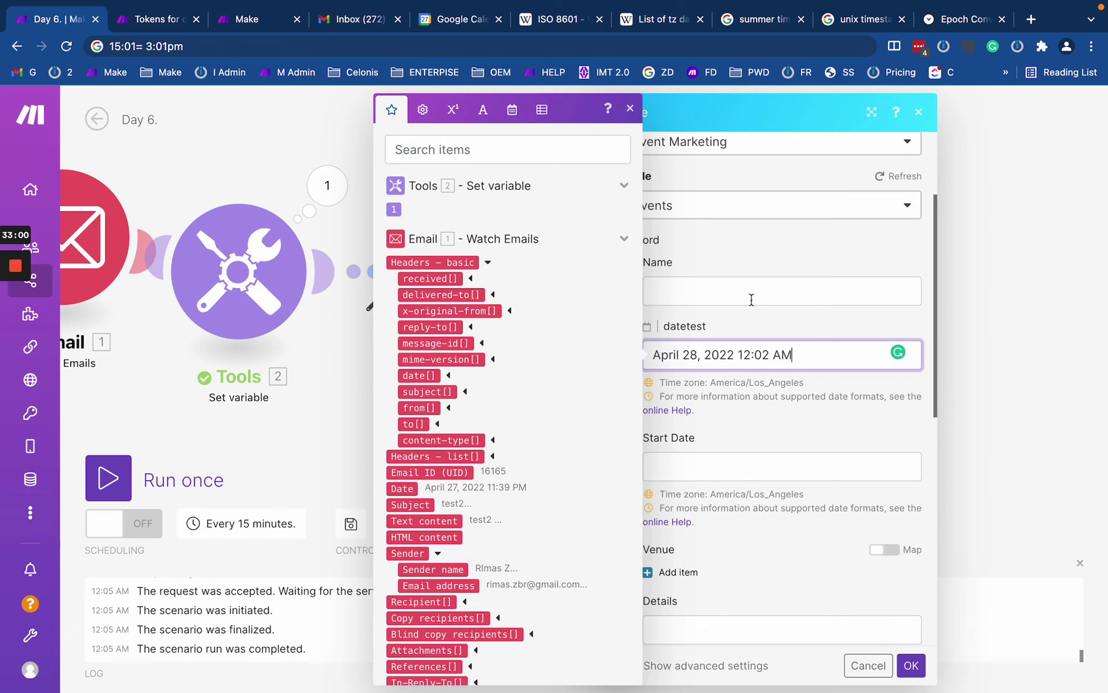
Step: Wrap the datetest date in parseDate again with an empty format argument after a semicolon, and save the Airtable module
click(654, 355)
text(parseD)
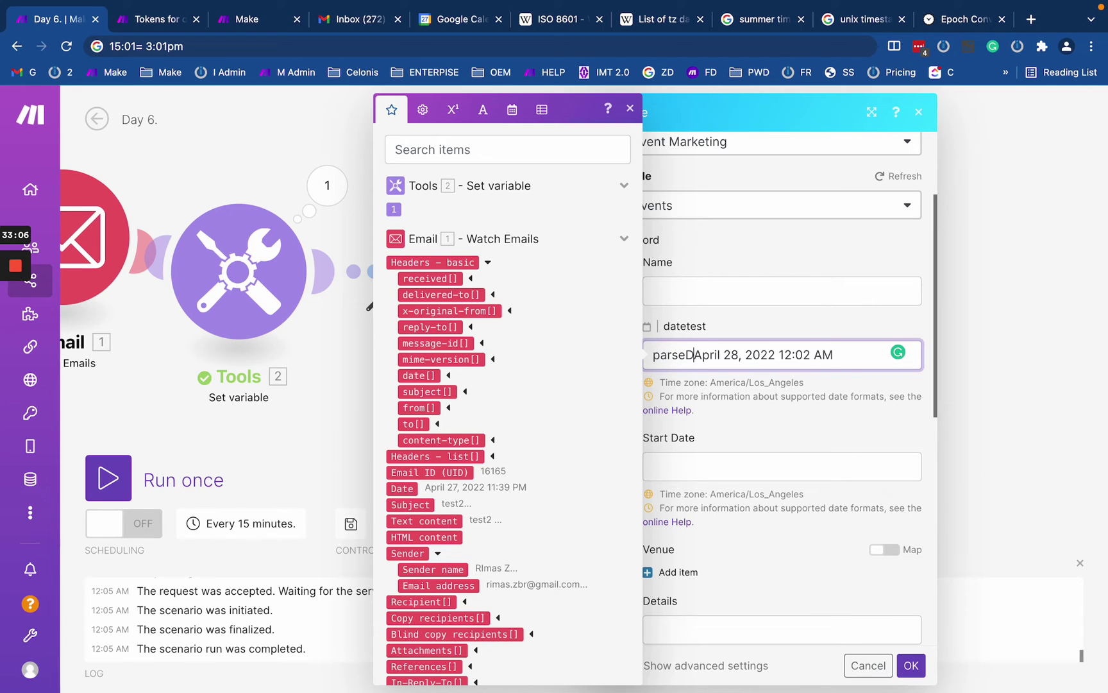
text(ate()
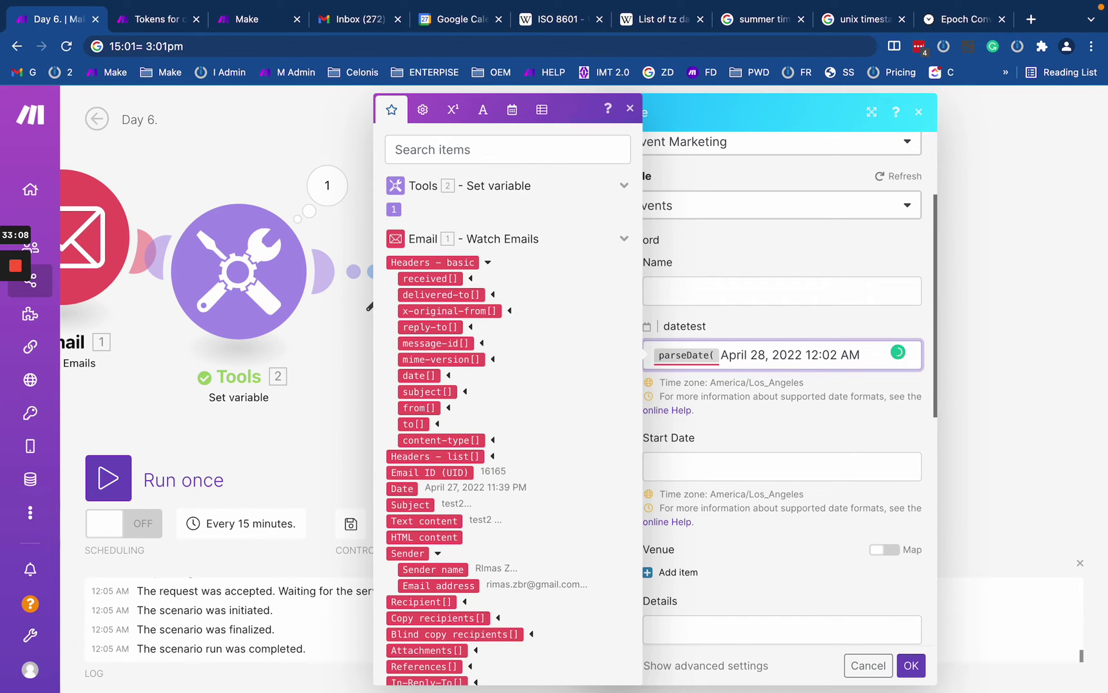
click(857, 355)
text(;))
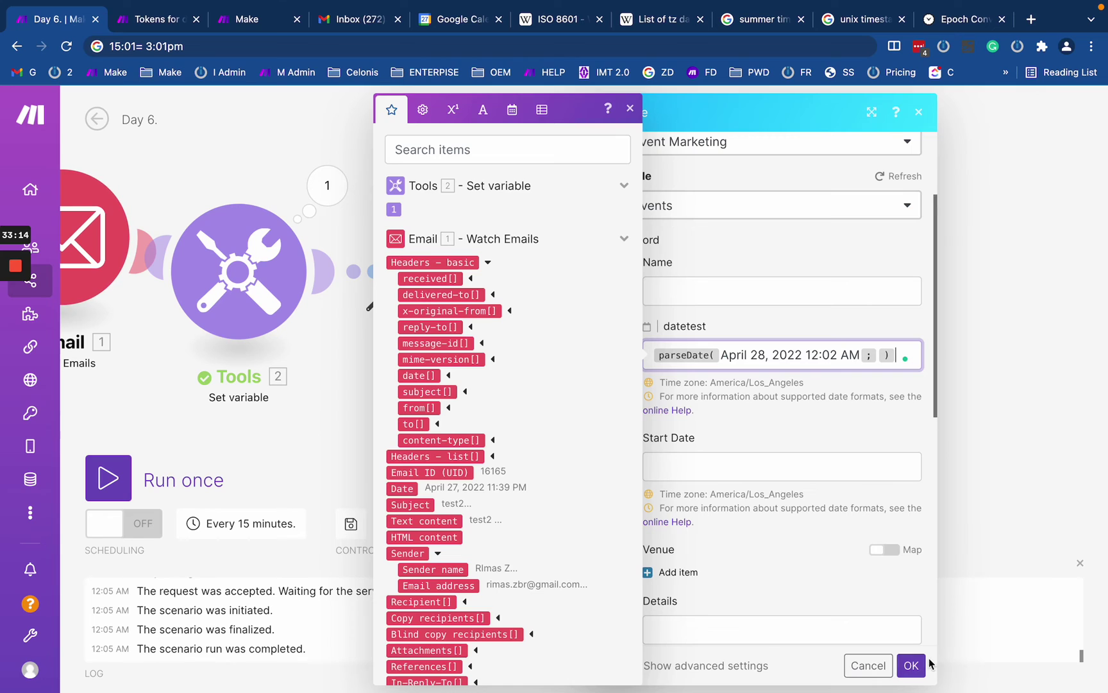
click(911, 665)
Step: Add the format argument dddd DD to the Set variable module's parseDate formula, consulting the day name tokens in the Make help page
click(214, 274)
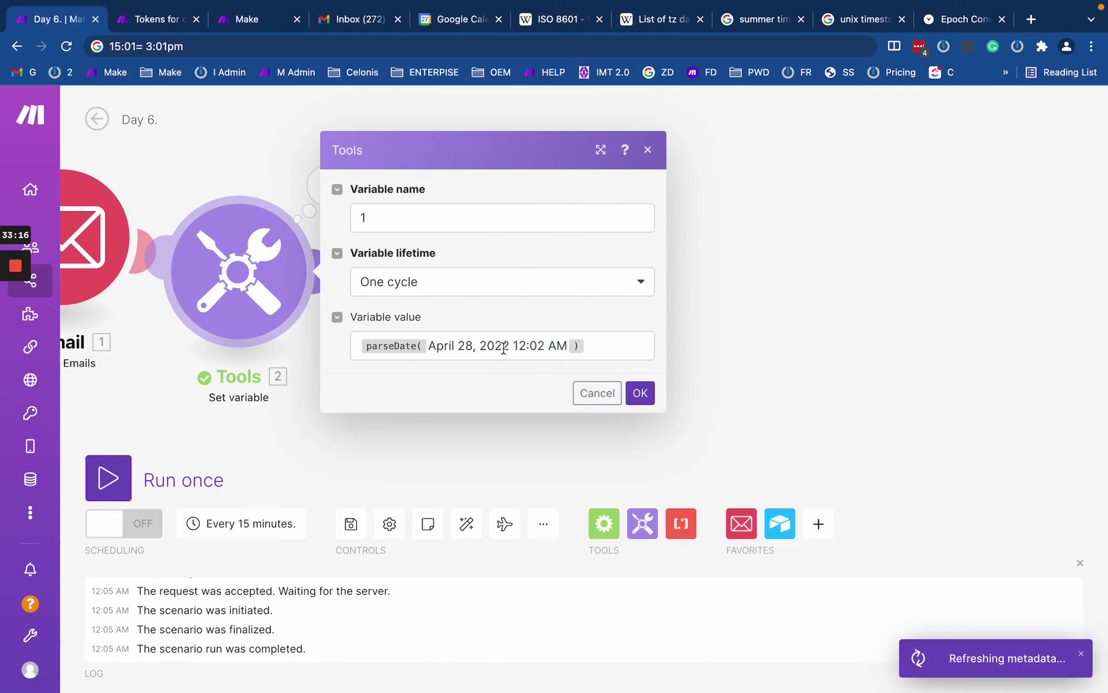
click(565, 344)
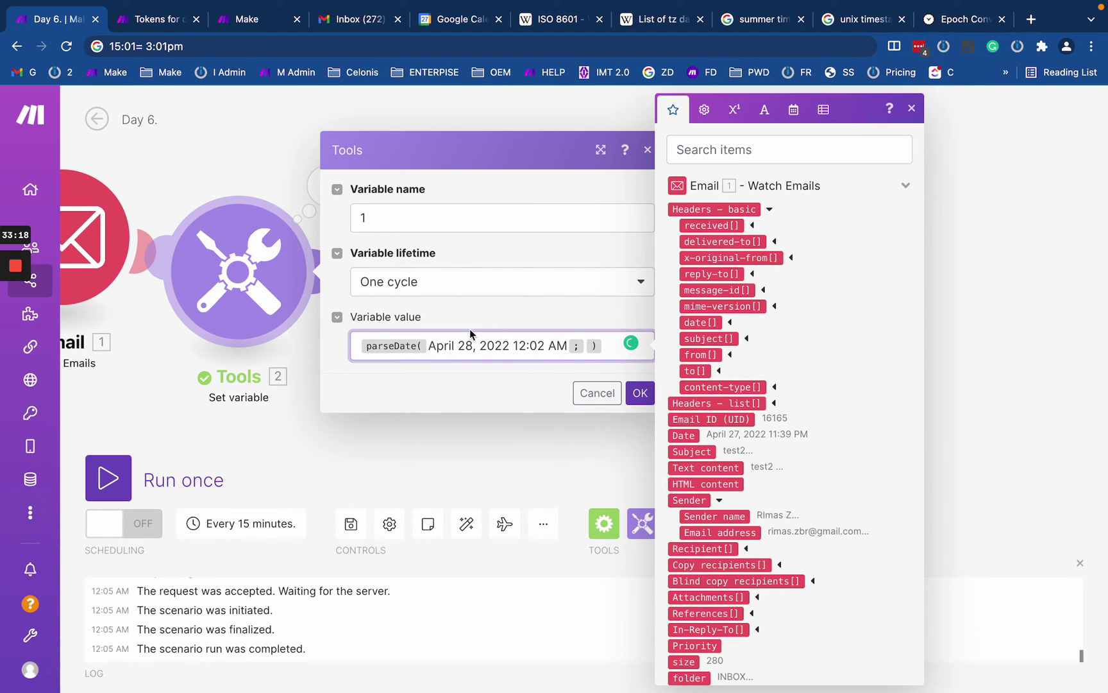
click(237, 21)
click(157, 19)
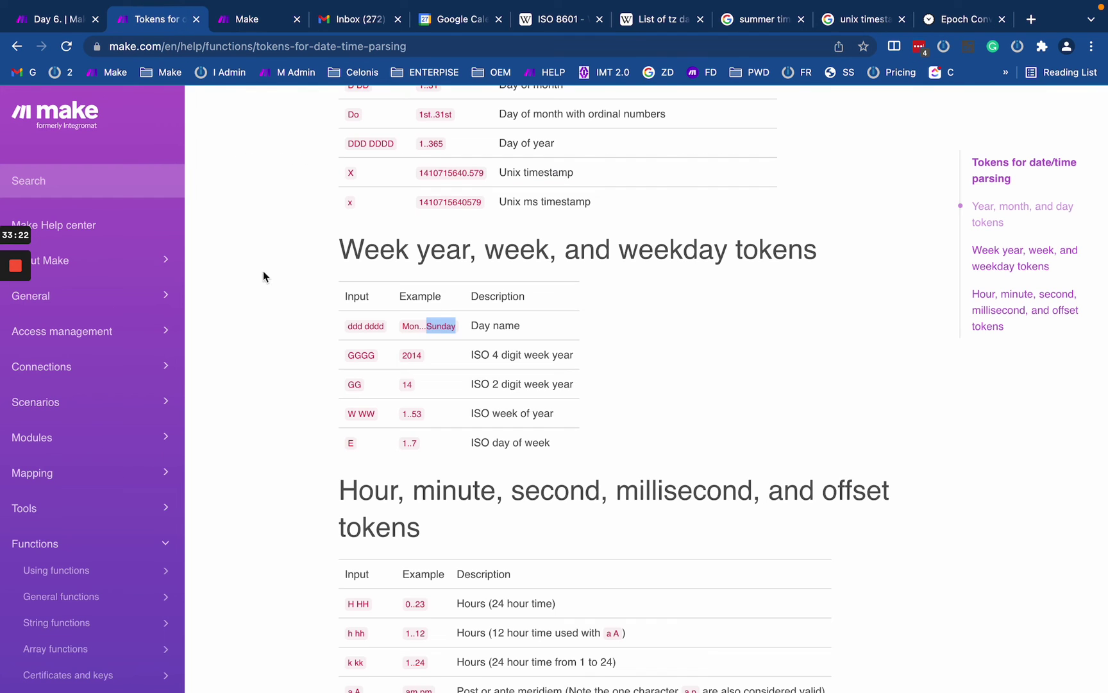
double_click(372, 326)
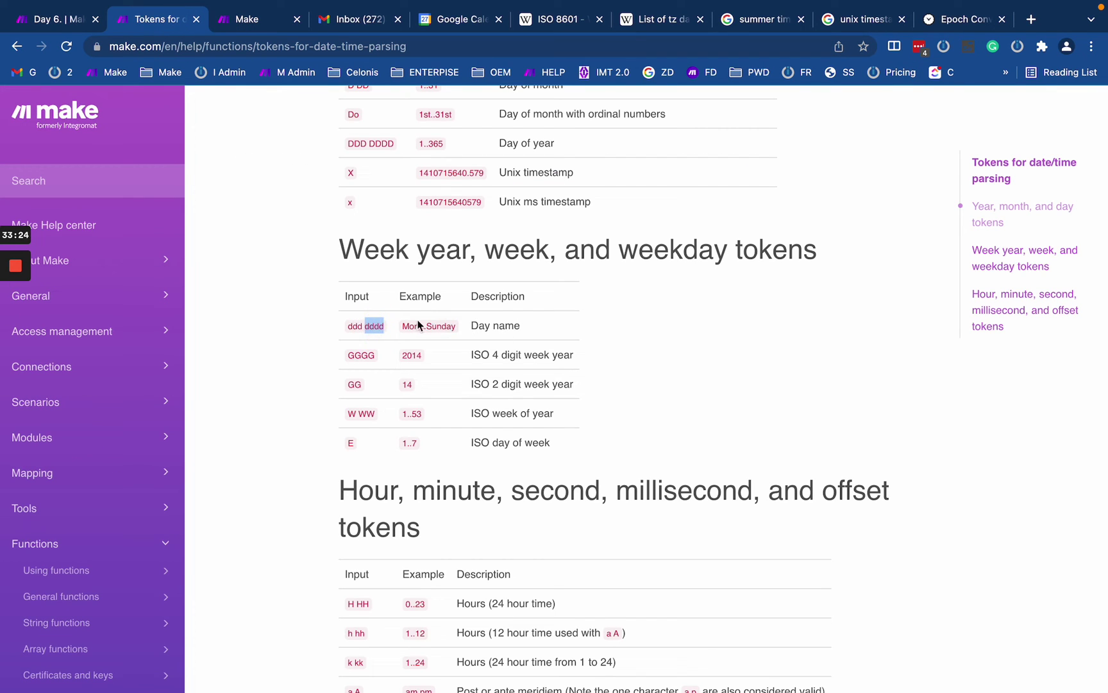
double_click(438, 327)
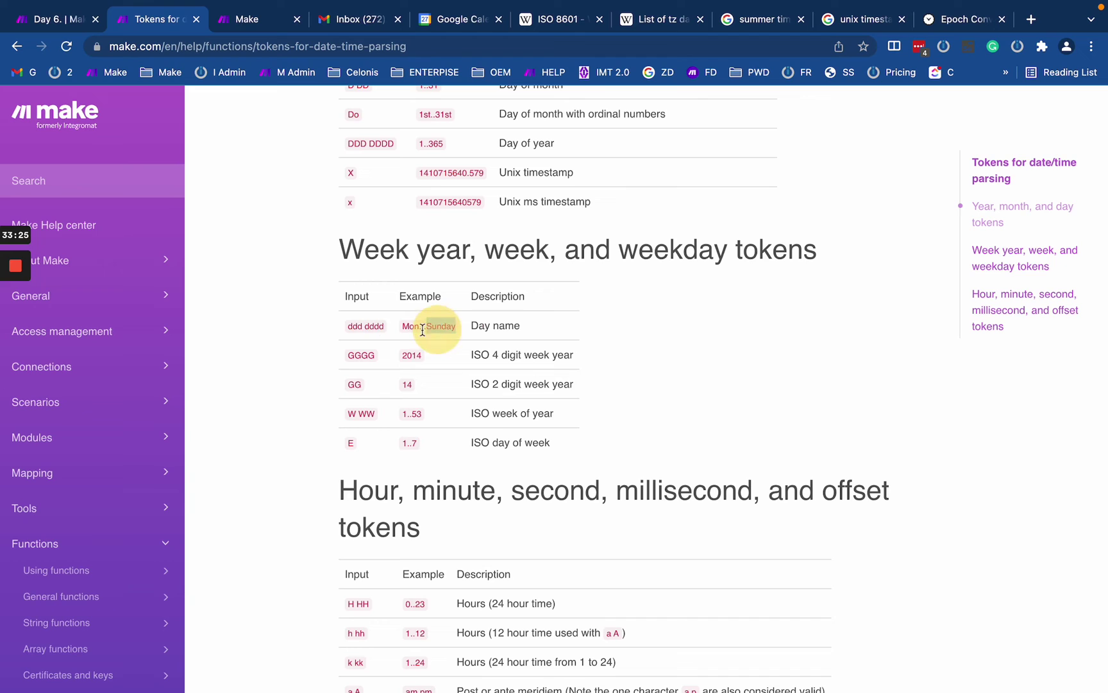
click(66, 23)
text(dddd)
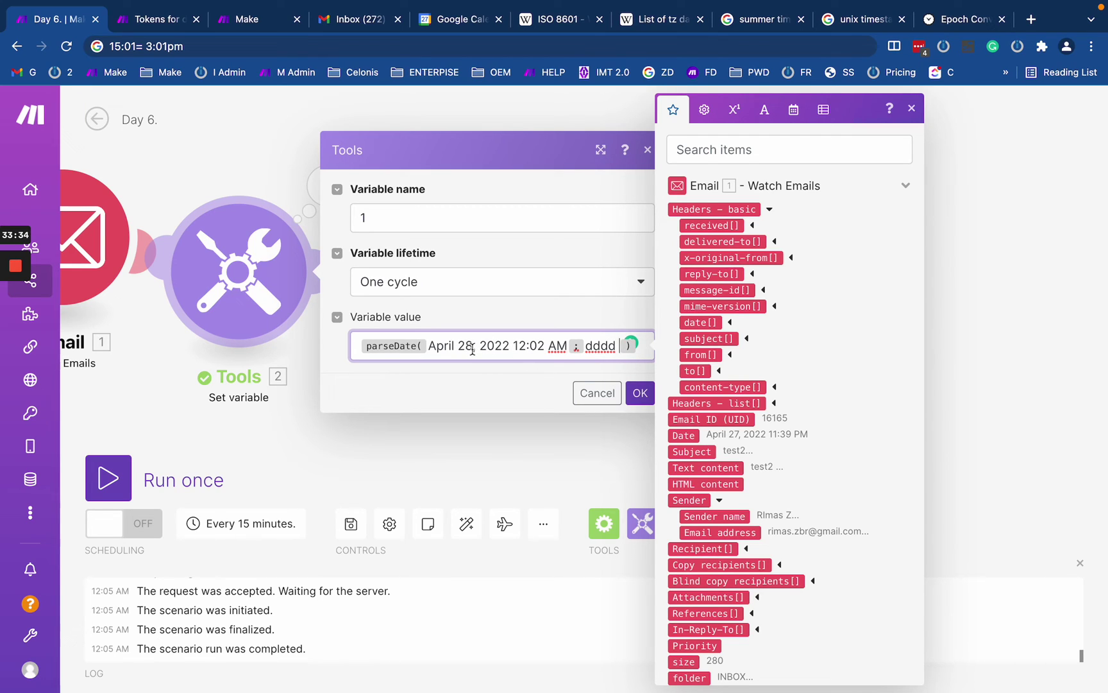
text(DD)
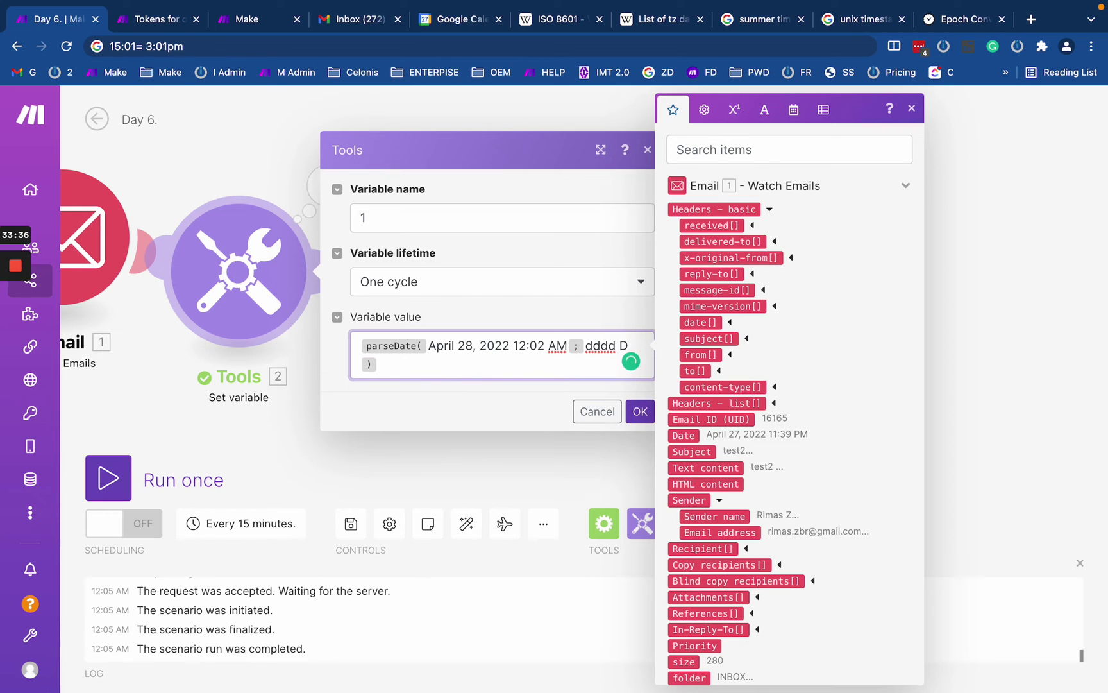
Step: Check the day of month token in the help page and extend the Set variable date format with ", YYYY HH"
click(145, 20)
scroll(368, 373, up, 5)
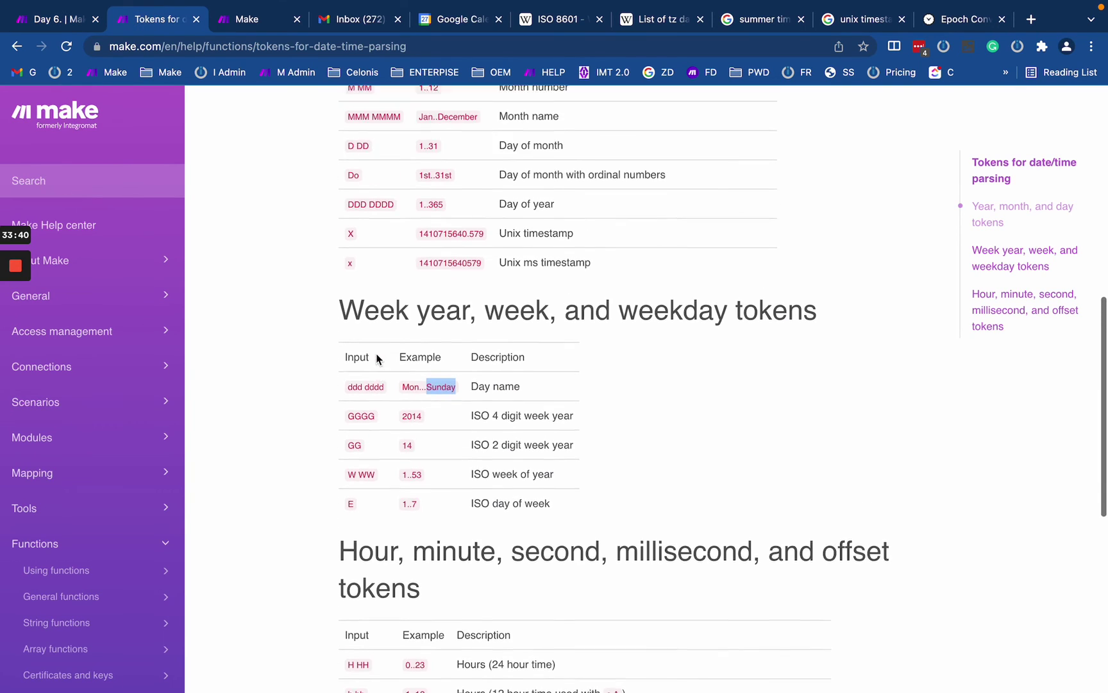
double_click(389, 237)
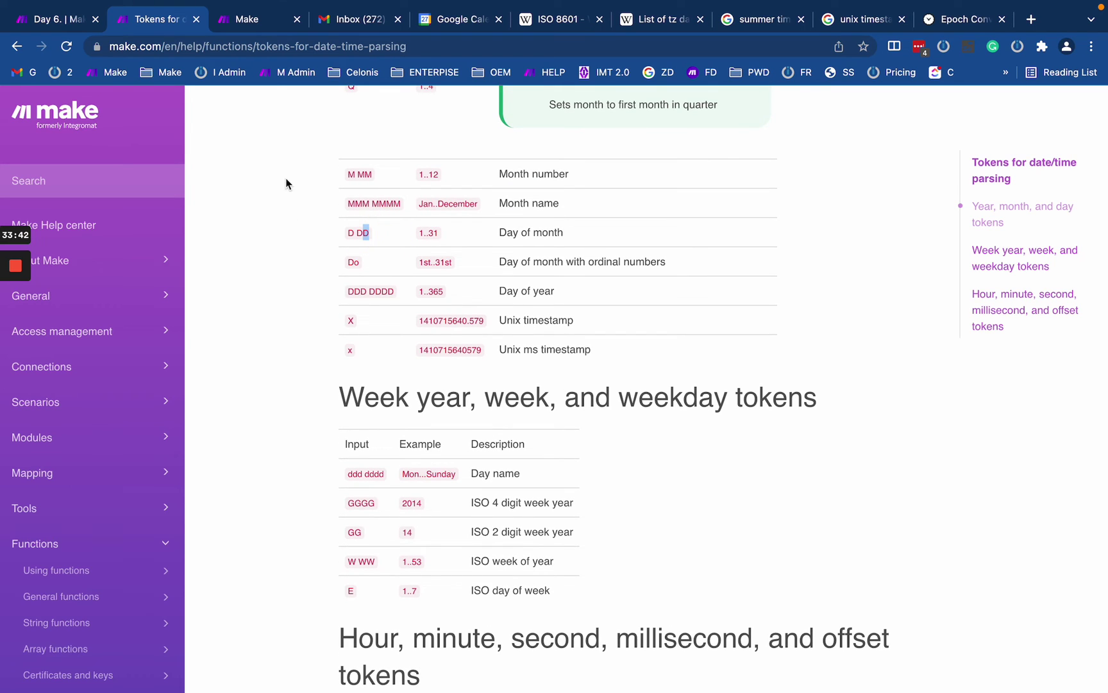
click(64, 19)
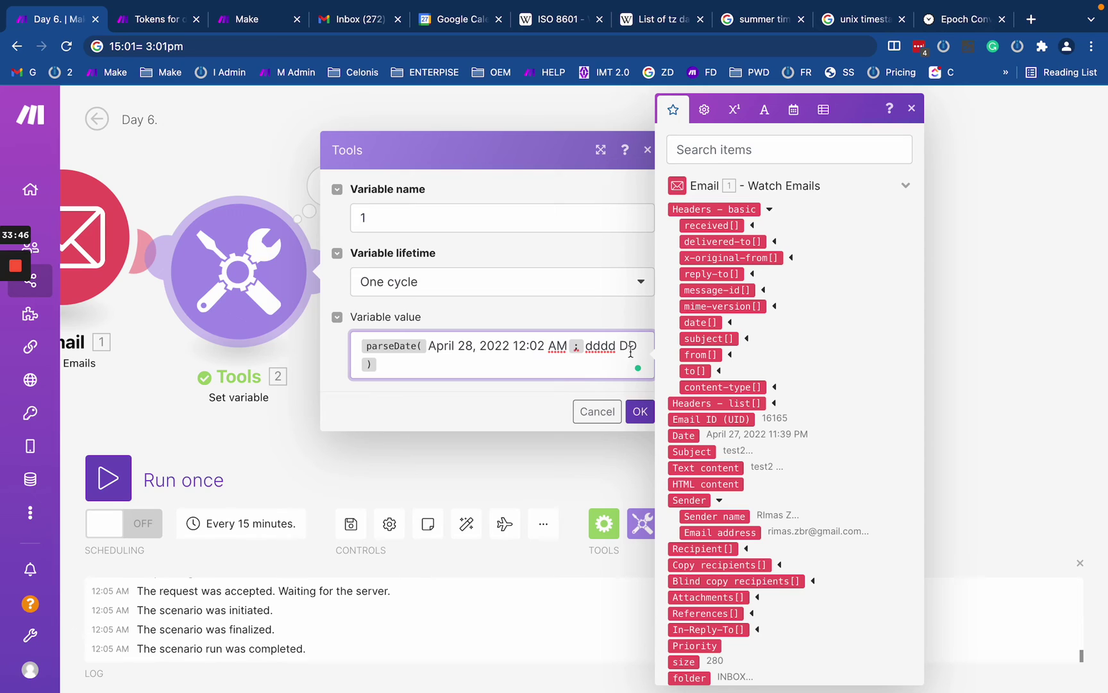
click(630, 352)
text(, YYYY HH)
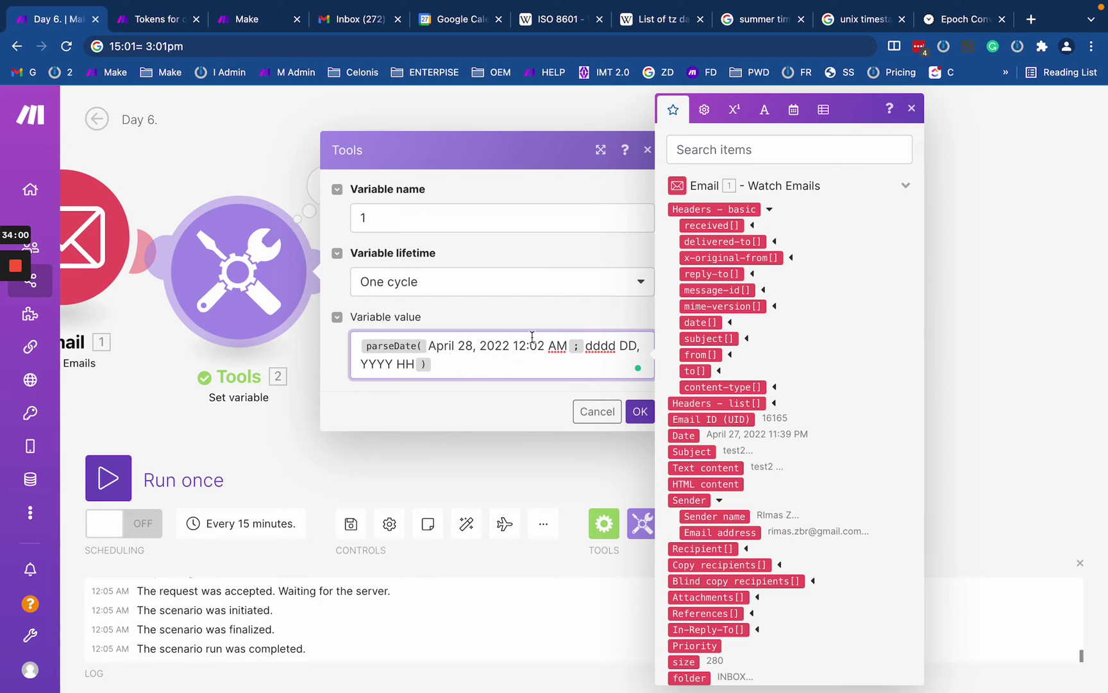
Step: Compare the time 12:02 with the hour tokens in the help page and append :mm to the Set variable date format
drag(513, 346, 537, 347)
click(140, 18)
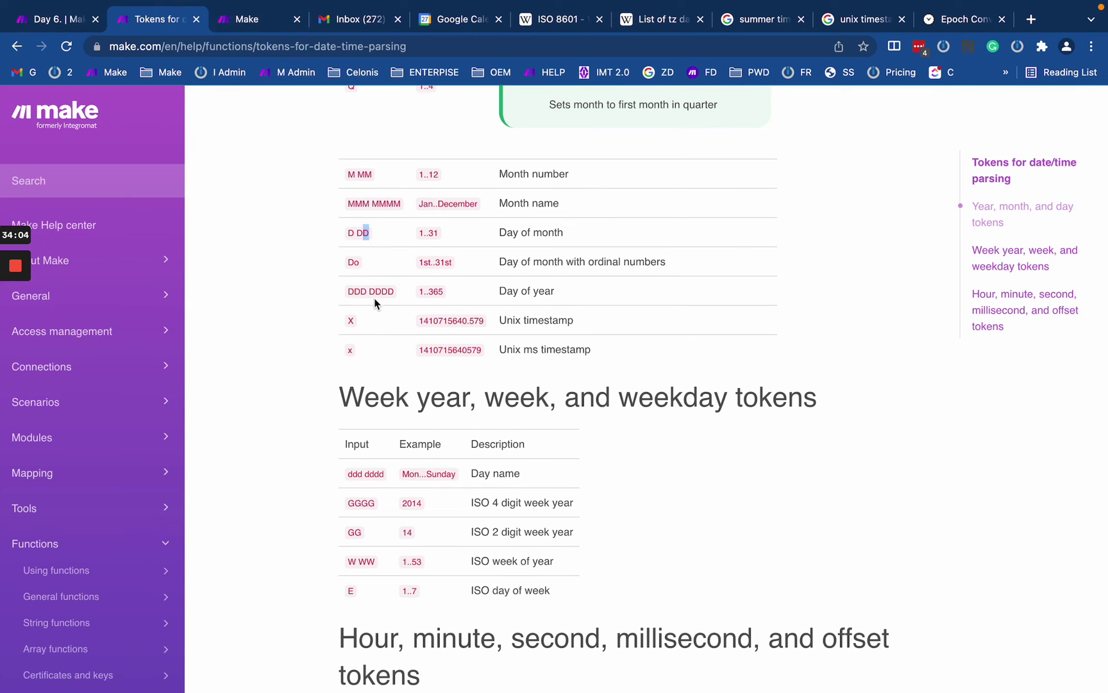
scroll(375, 303, down, 5)
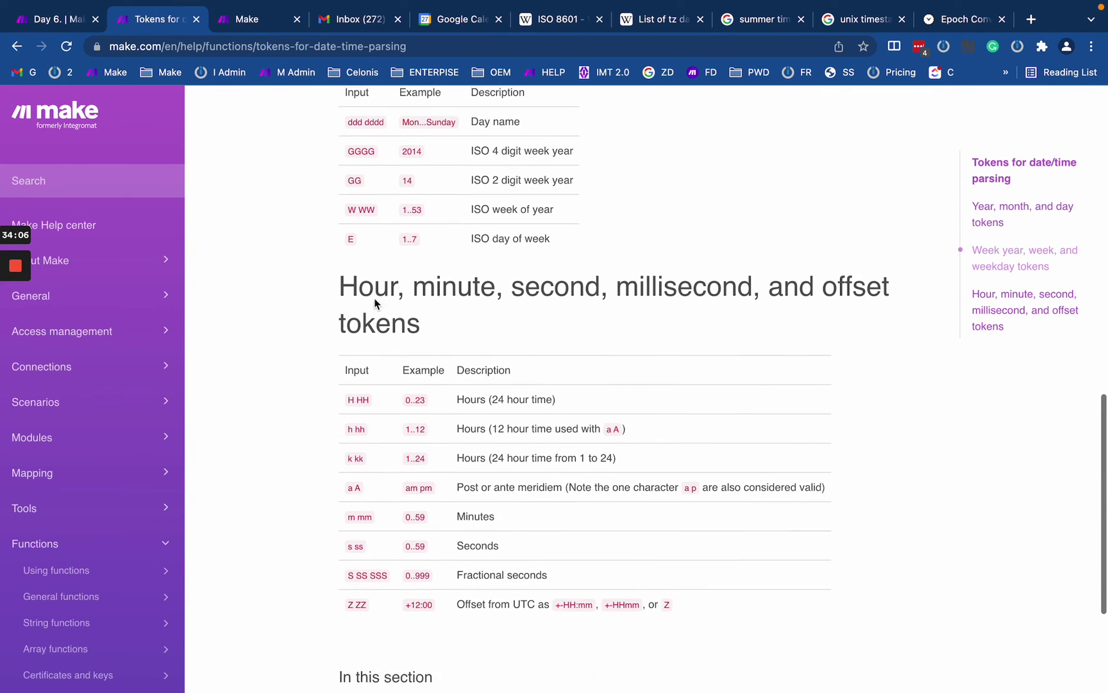
drag(349, 395, 377, 428)
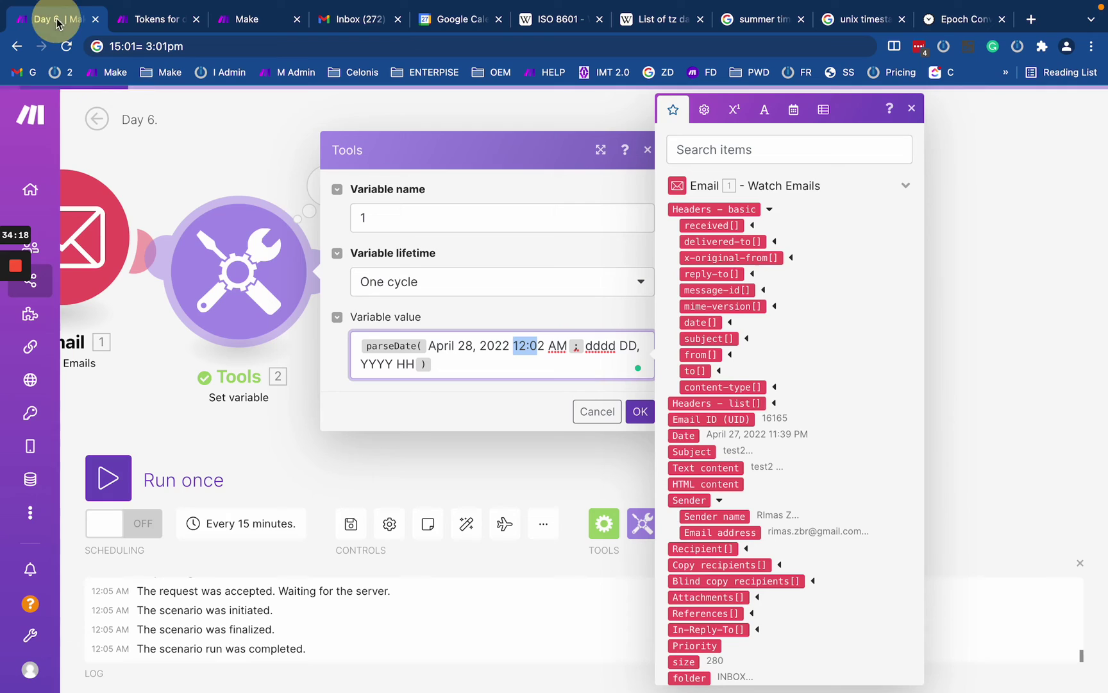
click(56, 19)
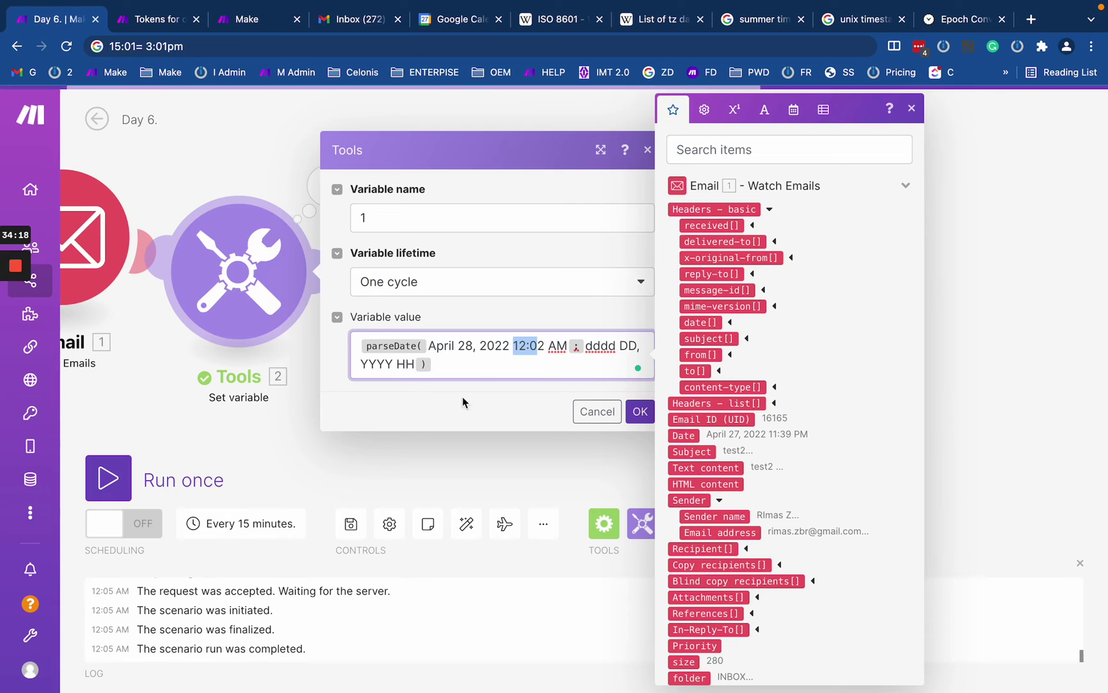
click(545, 347)
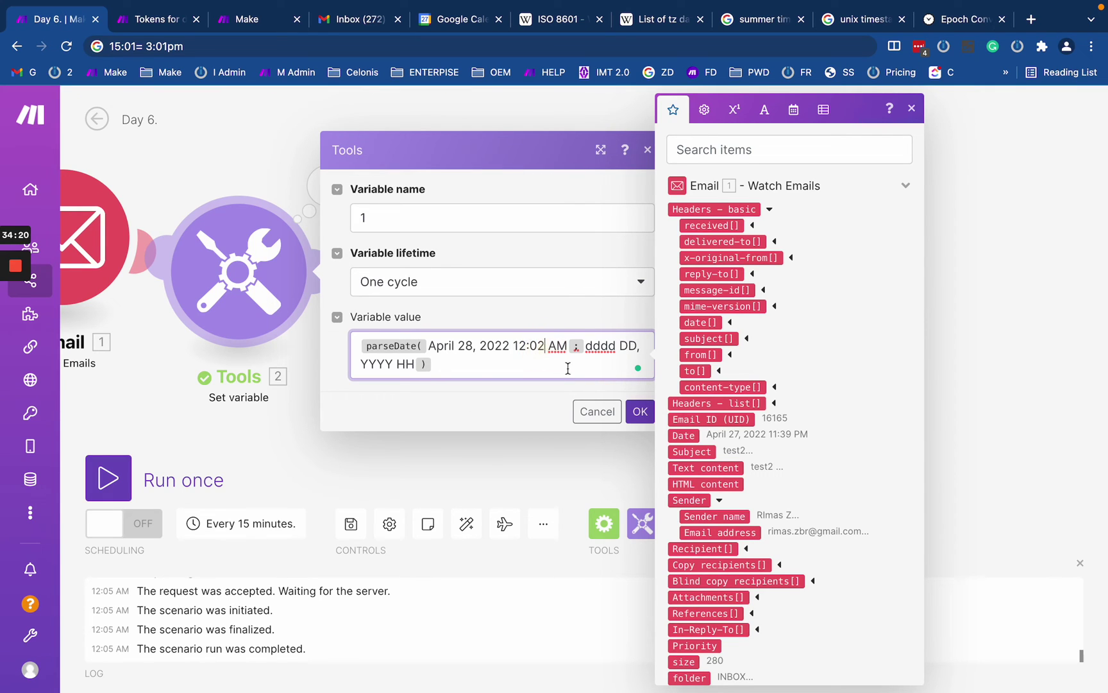
click(415, 366)
text(:mm)
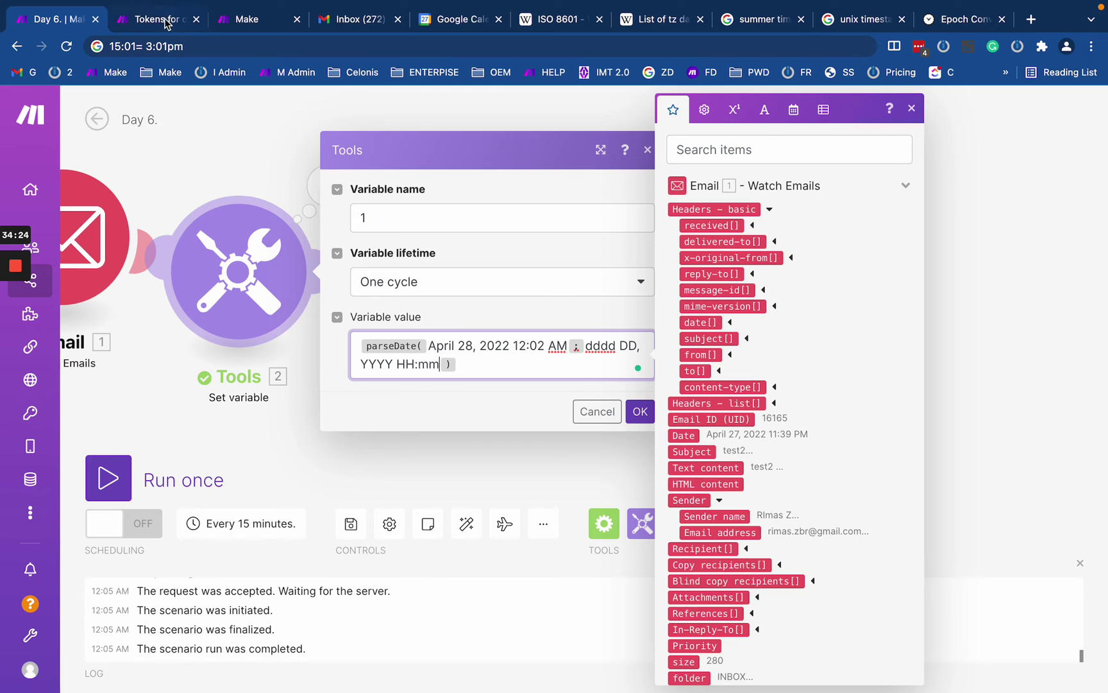
Step: Check the minutes token m mm in the help page against the time in the Set variable formula
click(165, 20)
drag(349, 513, 502, 512)
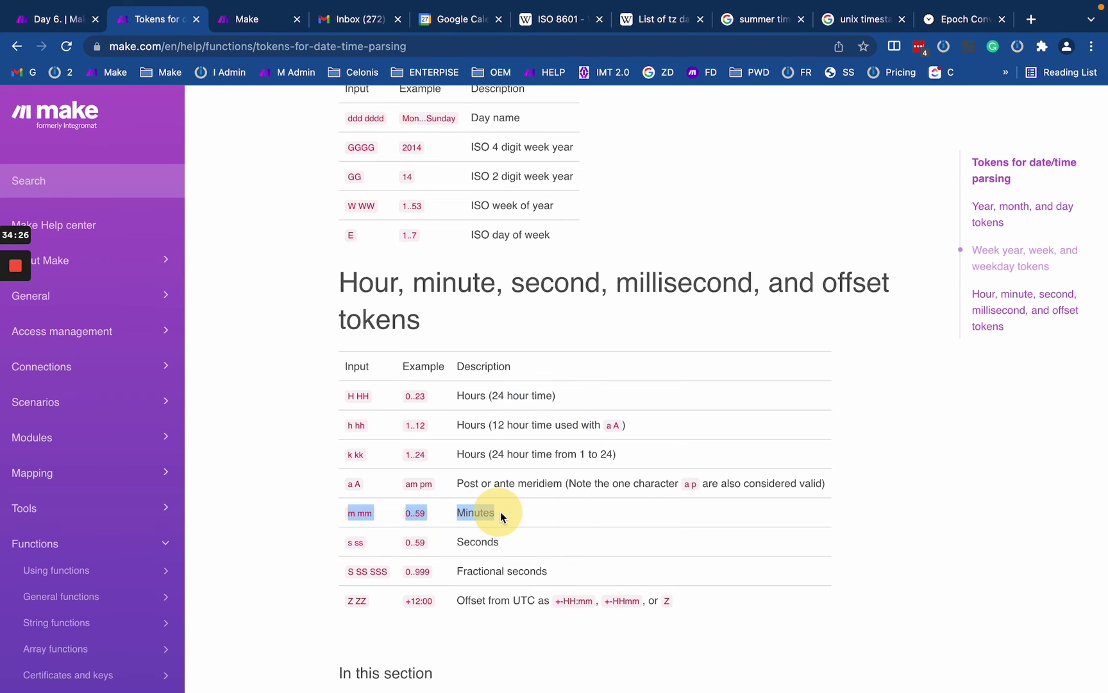
click(64, 21)
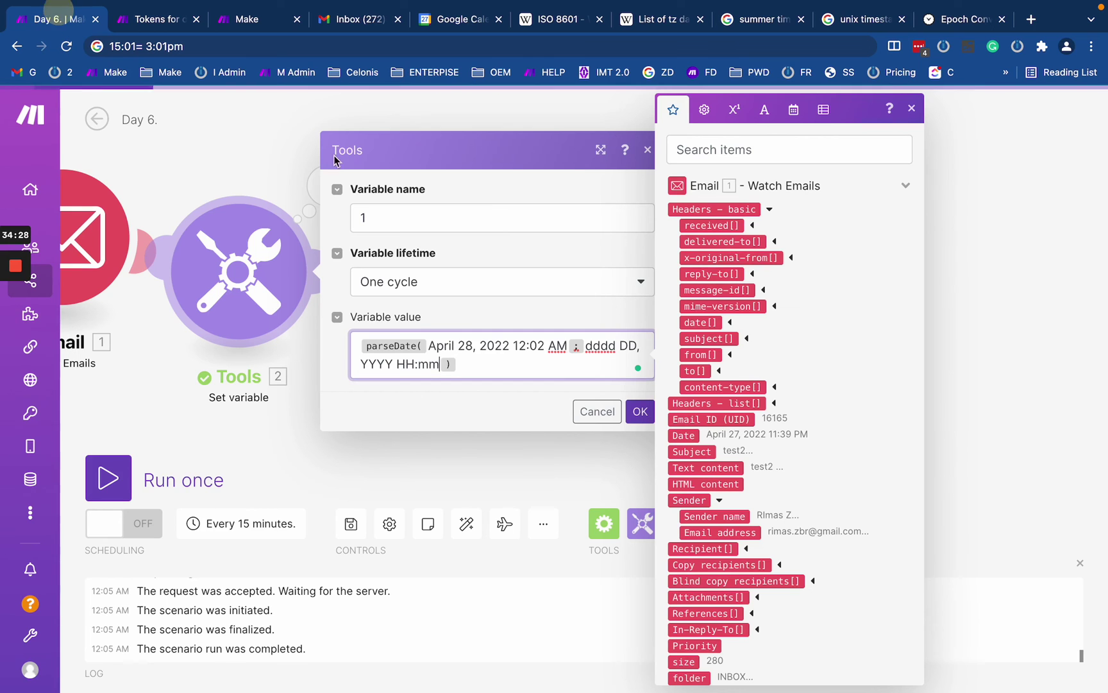
click(545, 346)
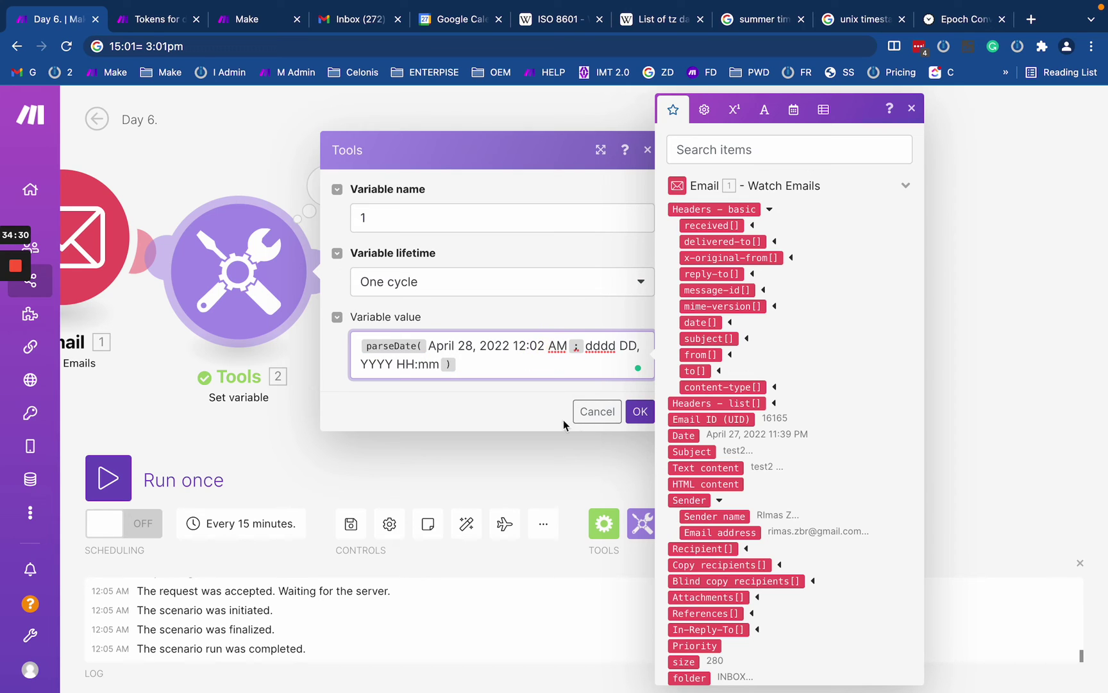
key(BackSpace)
Step: Review the year, month, day, weekday and time tokens on the date/time parsing help page
click(161, 28)
scroll(422, 585, down, 1)
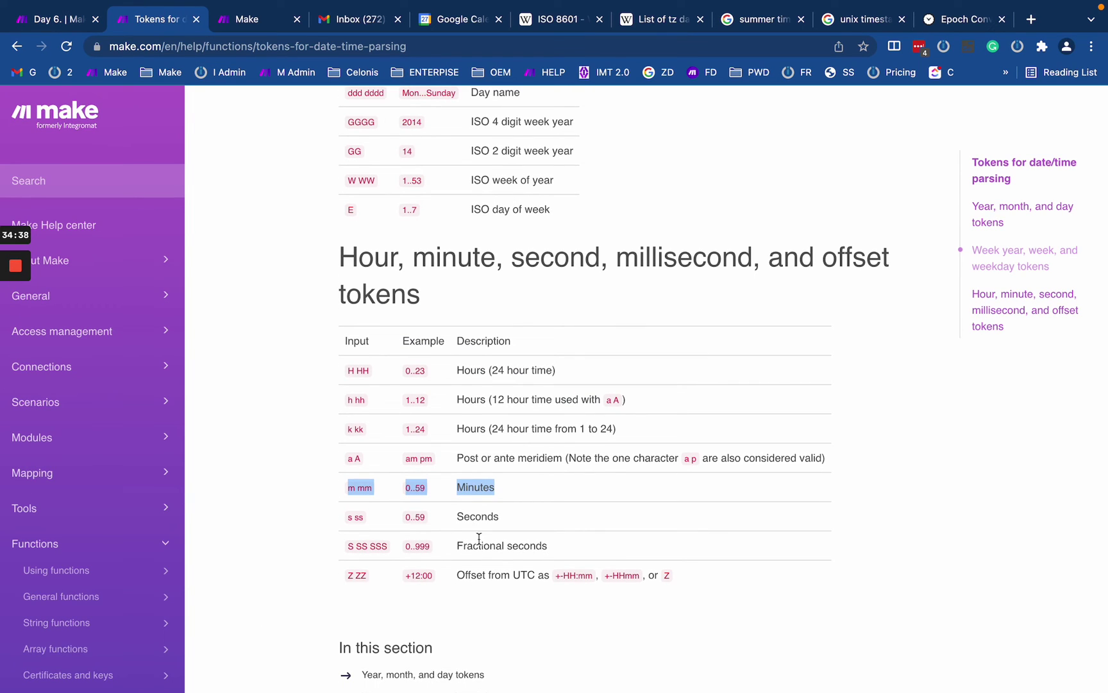
scroll(498, 536, down, 5)
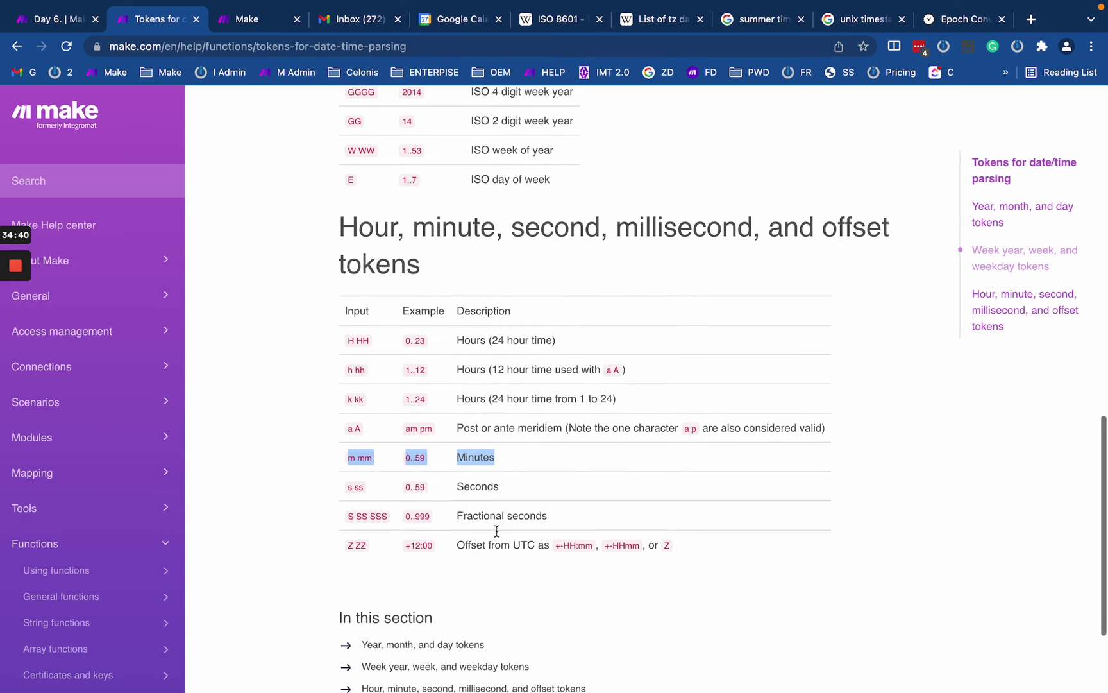
scroll(499, 536, up, 10)
scroll(497, 535, up, 10)
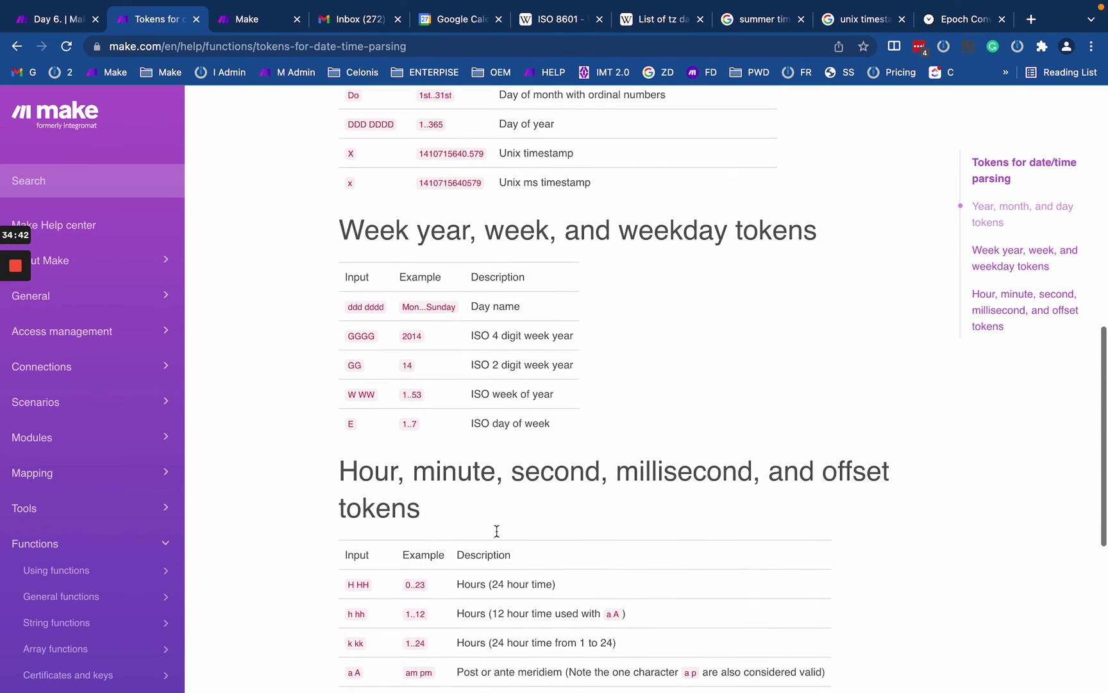
scroll(411, 294, up, 10)
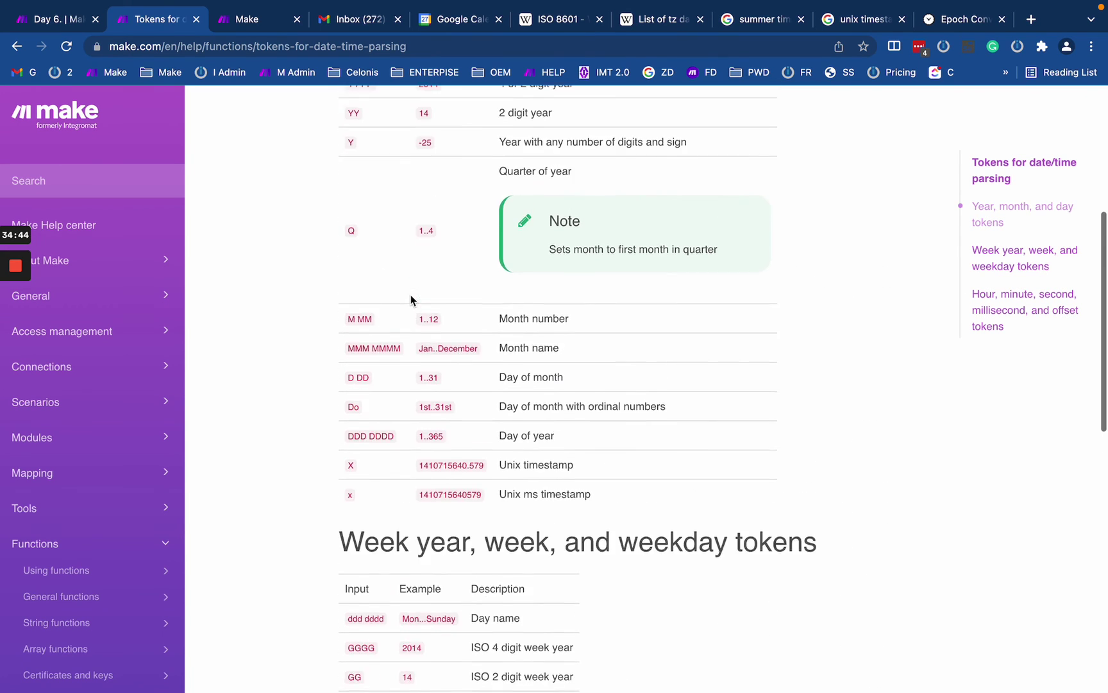
scroll(410, 291, down, 6)
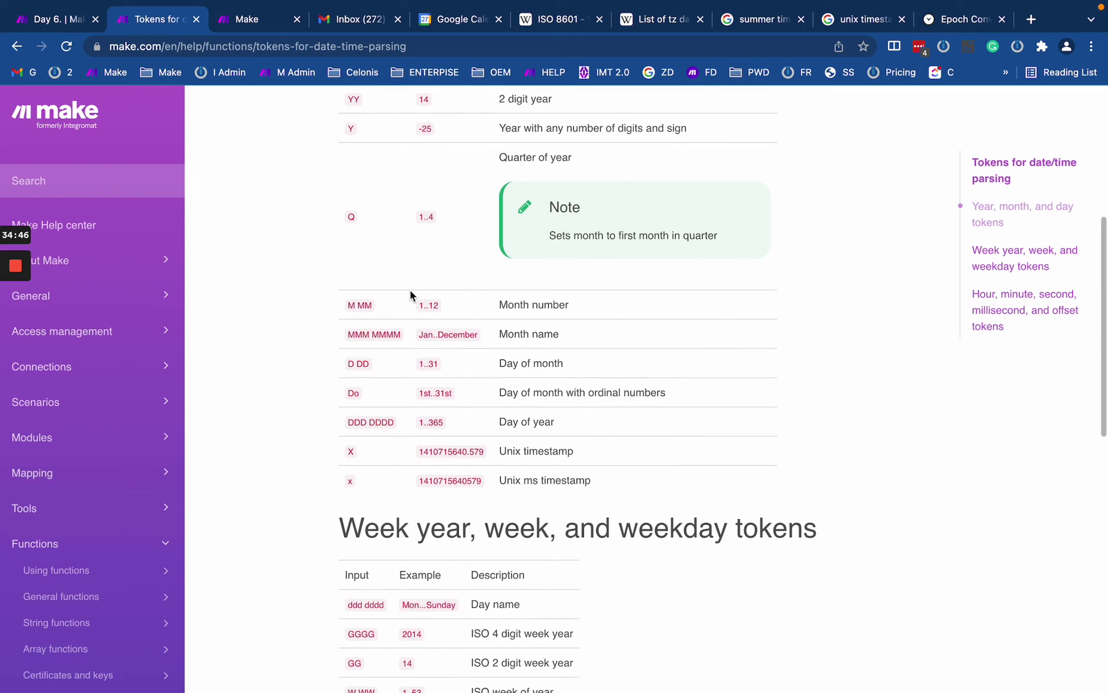
Step: Find the a A token for AM/PM in the hour and minute section of the date/time parsing help page
scroll(410, 292, down, 12)
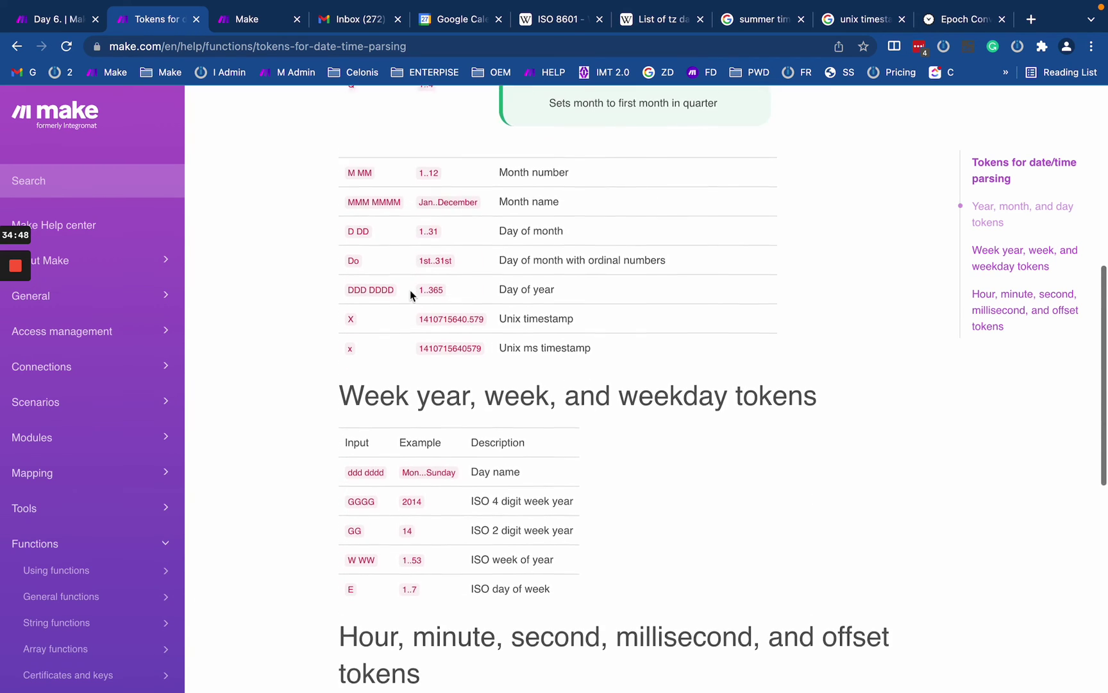
scroll(409, 290, down, 1)
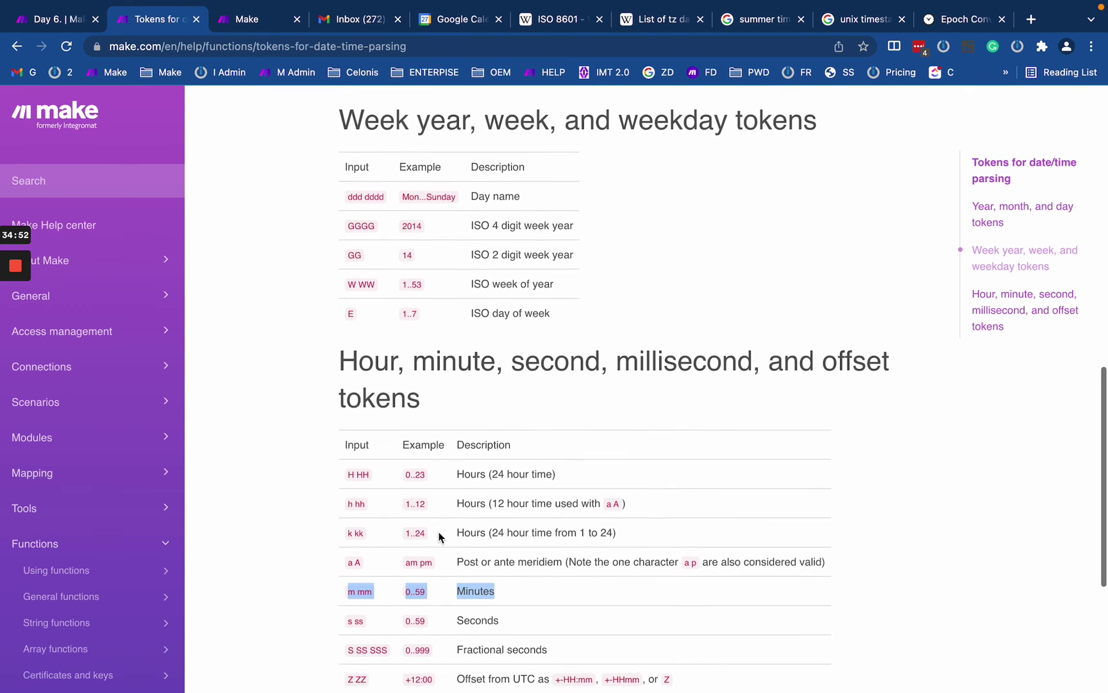
scroll(440, 536, down, 1)
click(356, 517)
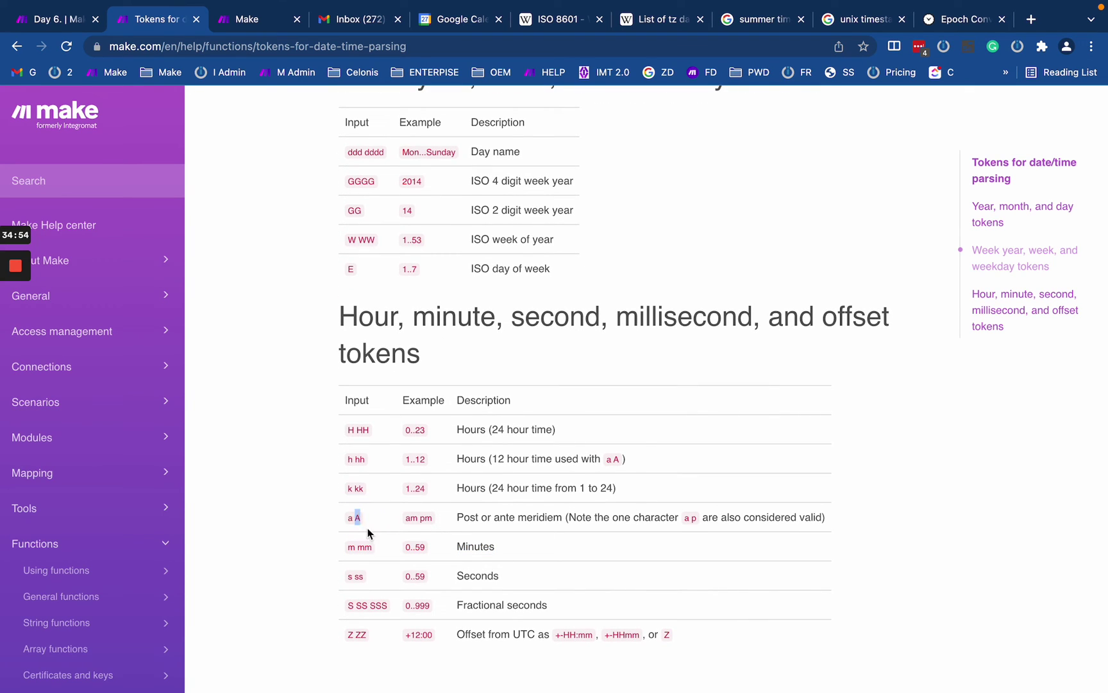
click(353, 516)
double_click(425, 518)
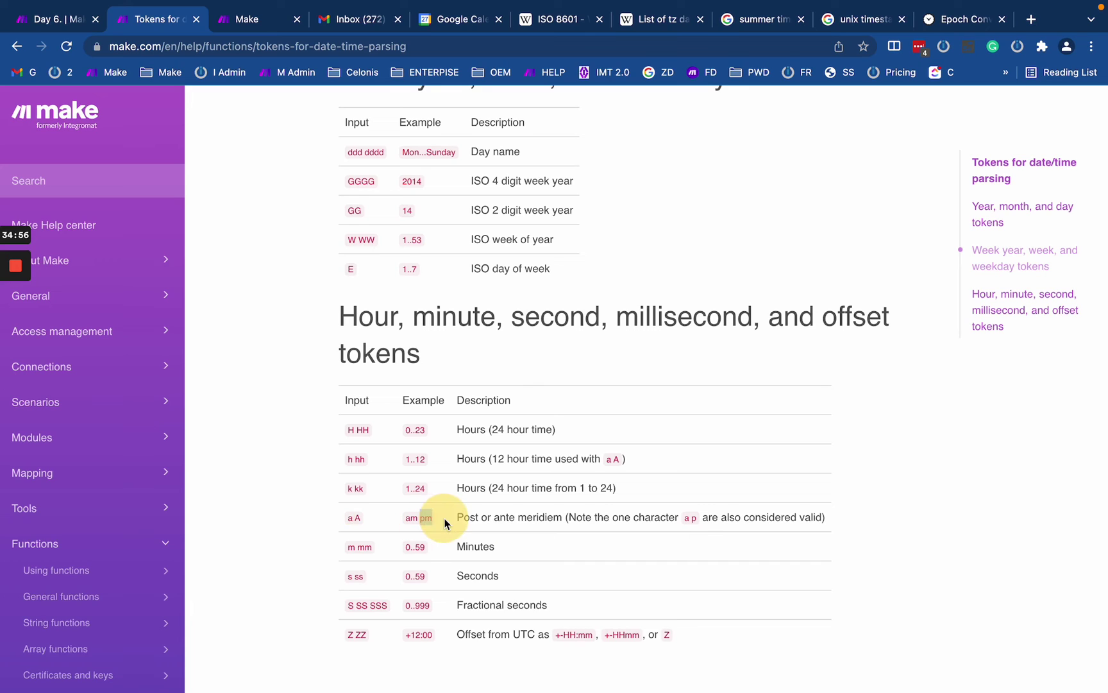
double_click(357, 517)
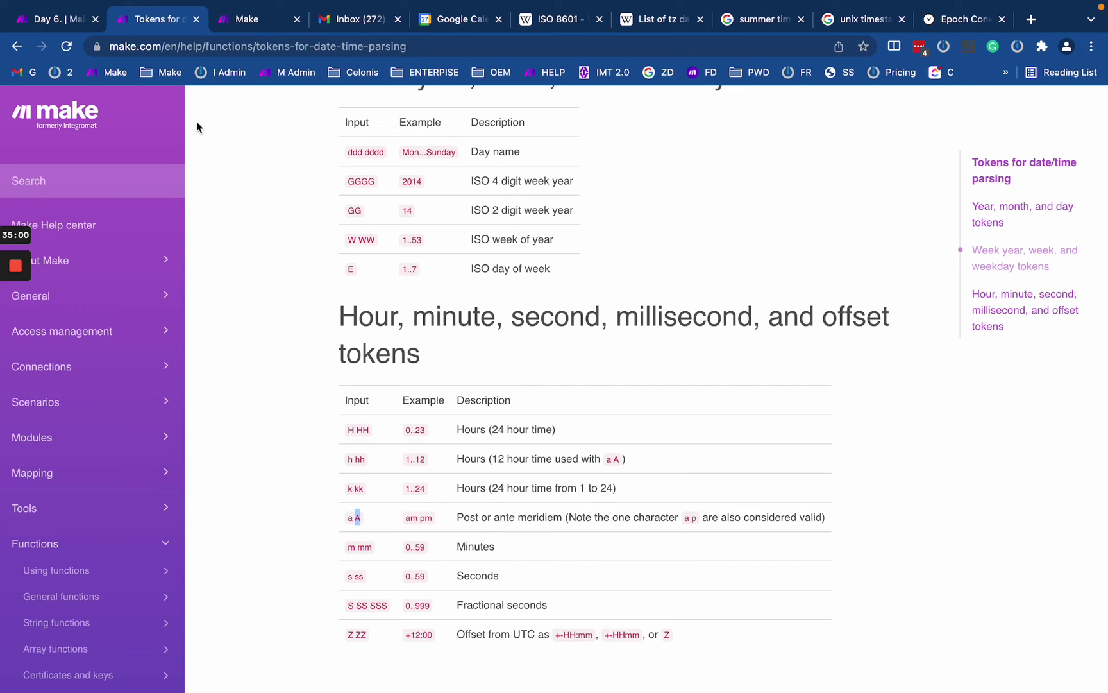
Step: Append the AM/PM token A to the Set variable date format, checking it against the help page
click(57, 19)
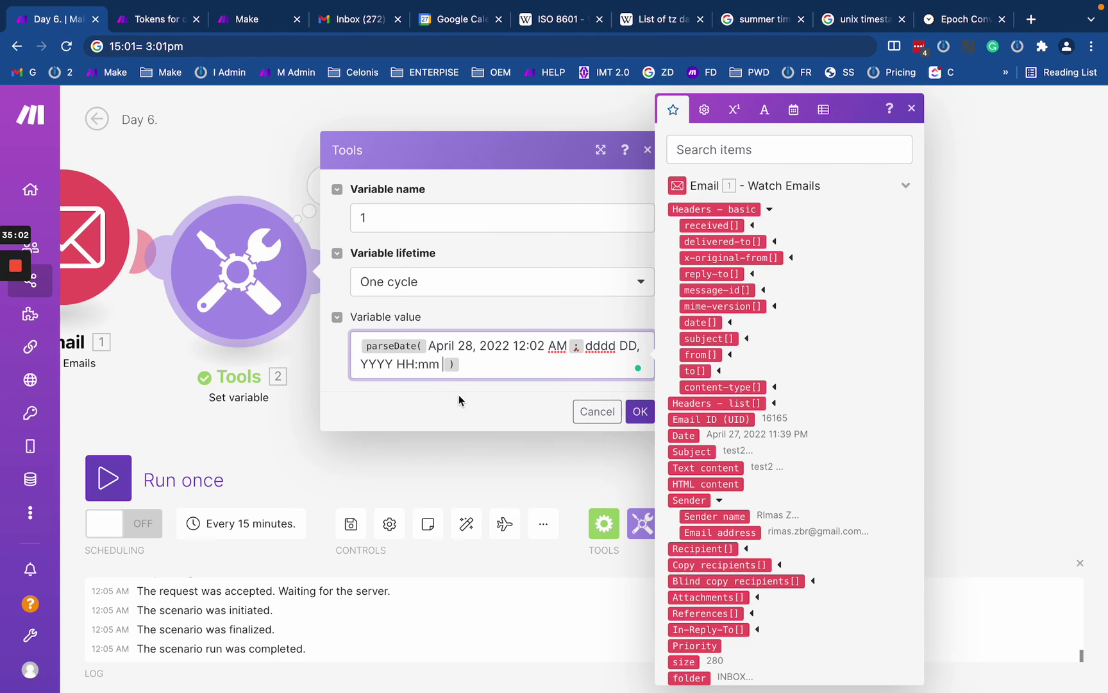
click(172, 19)
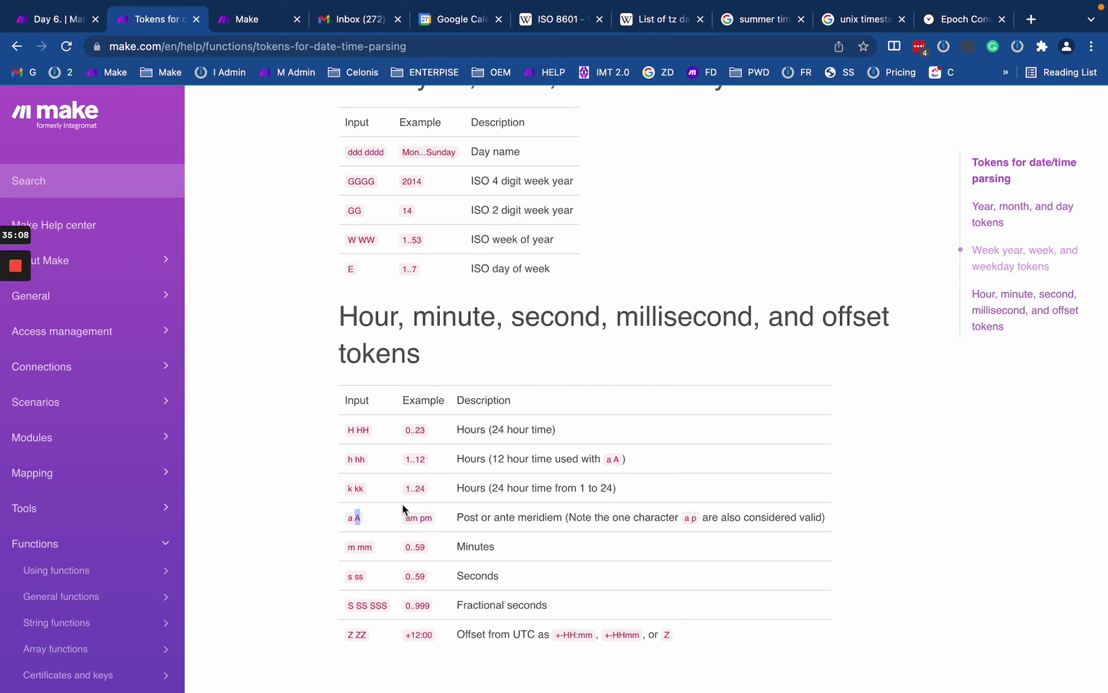
click(58, 19)
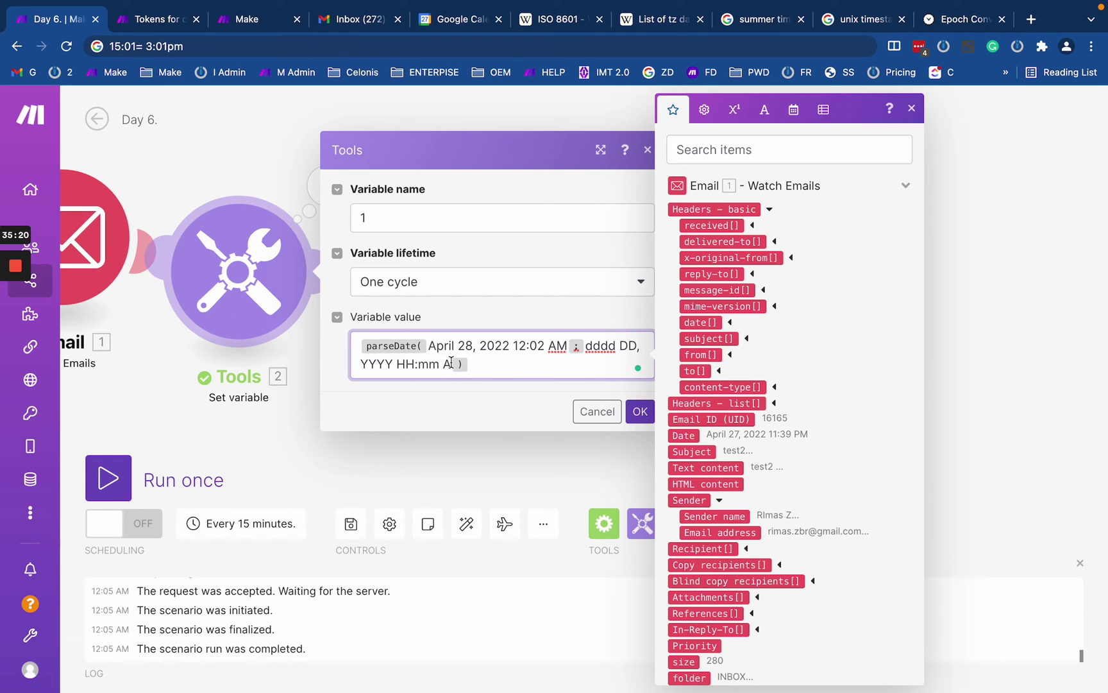
Step: Check the web and scenario time zones in the profile's time zone options and return to the Day 6 scenario
click(160, 20)
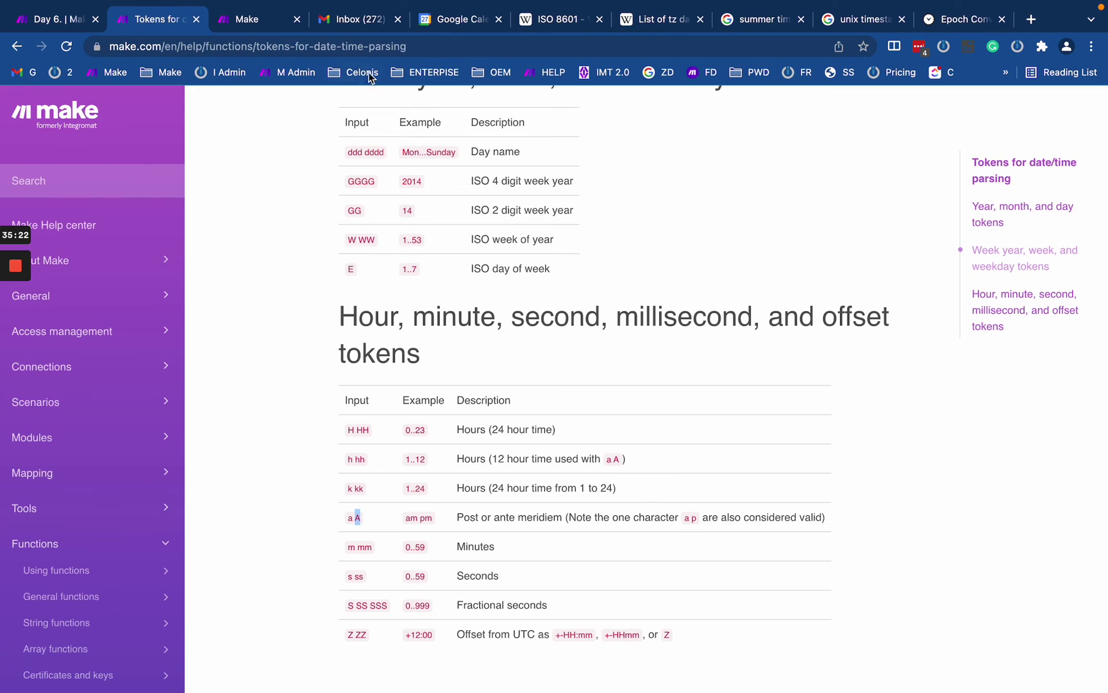
click(251, 19)
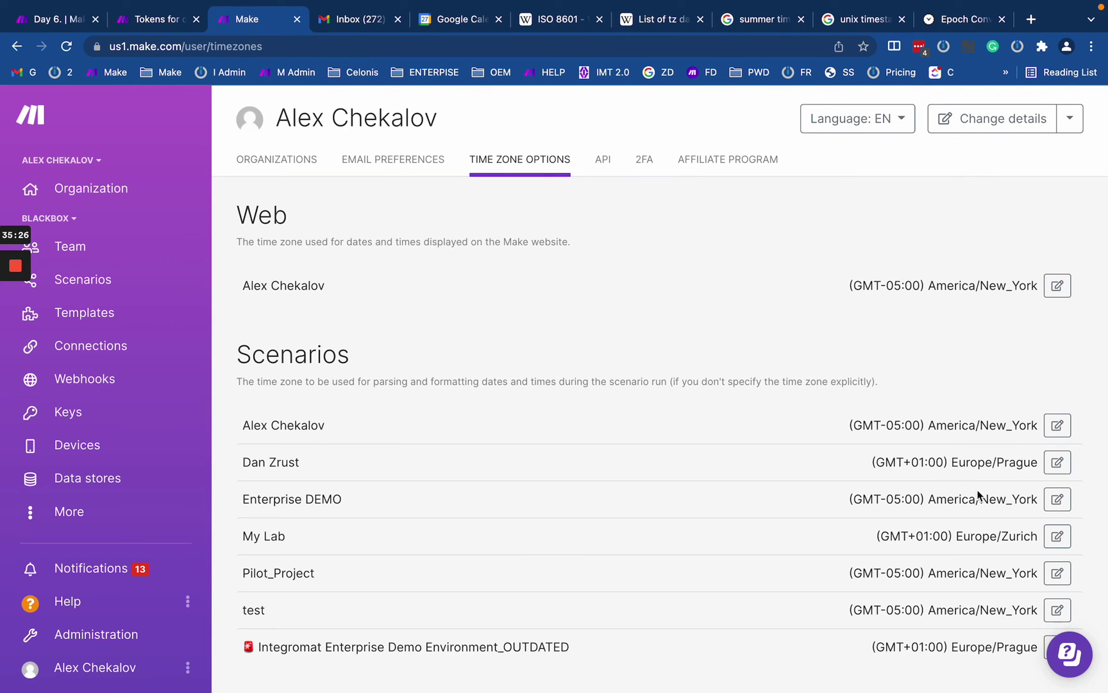
click(64, 20)
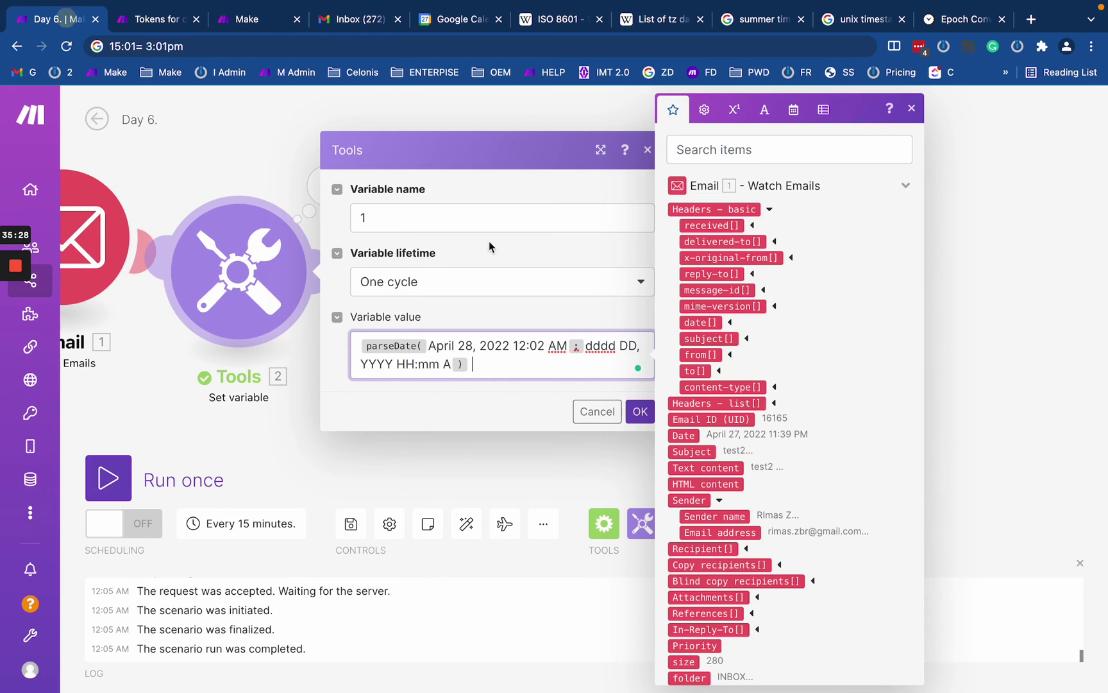
Step: Confirm the Set variable formula, close the Airtable module's settings and save the scenario
click(640, 411)
click(458, 271)
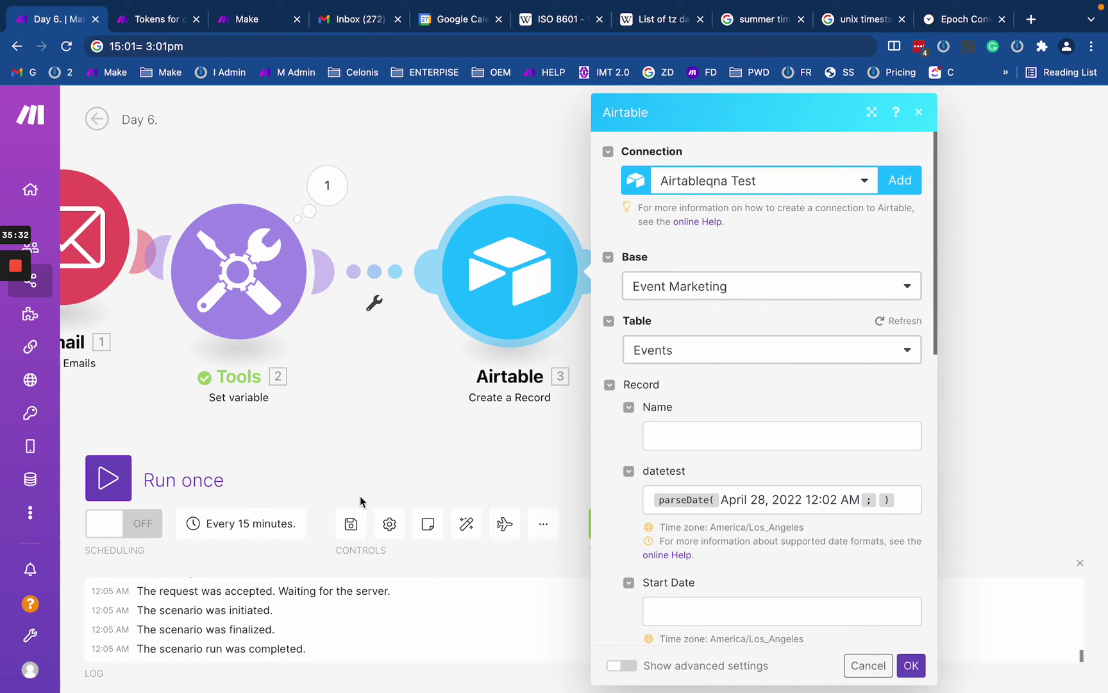
click(911, 665)
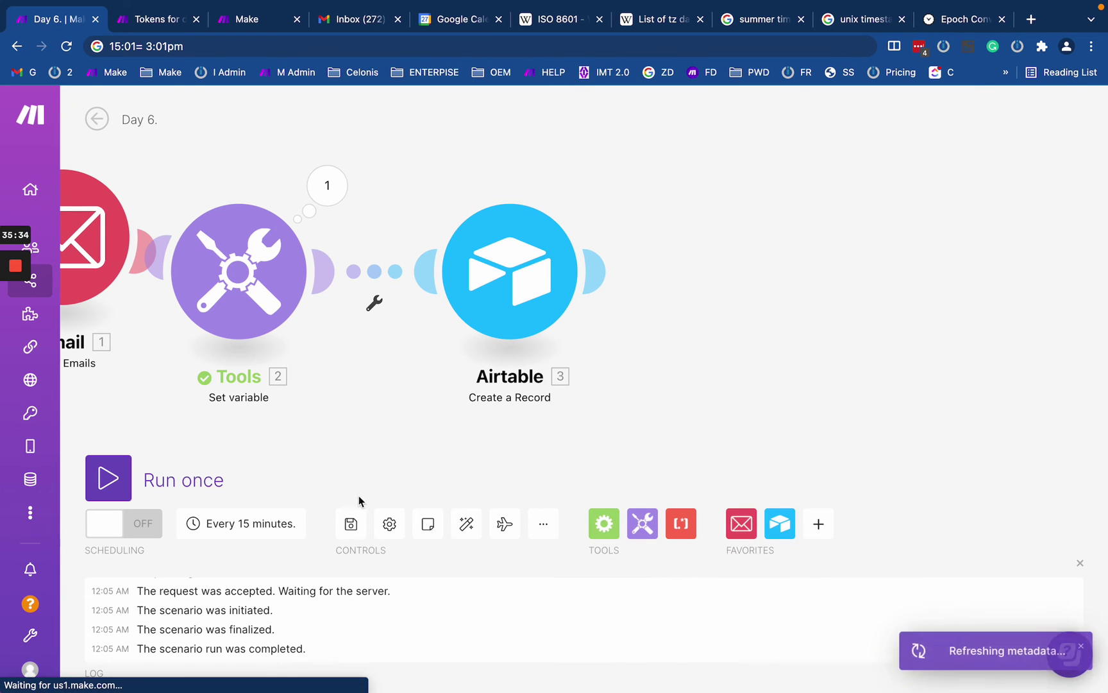
click(352, 525)
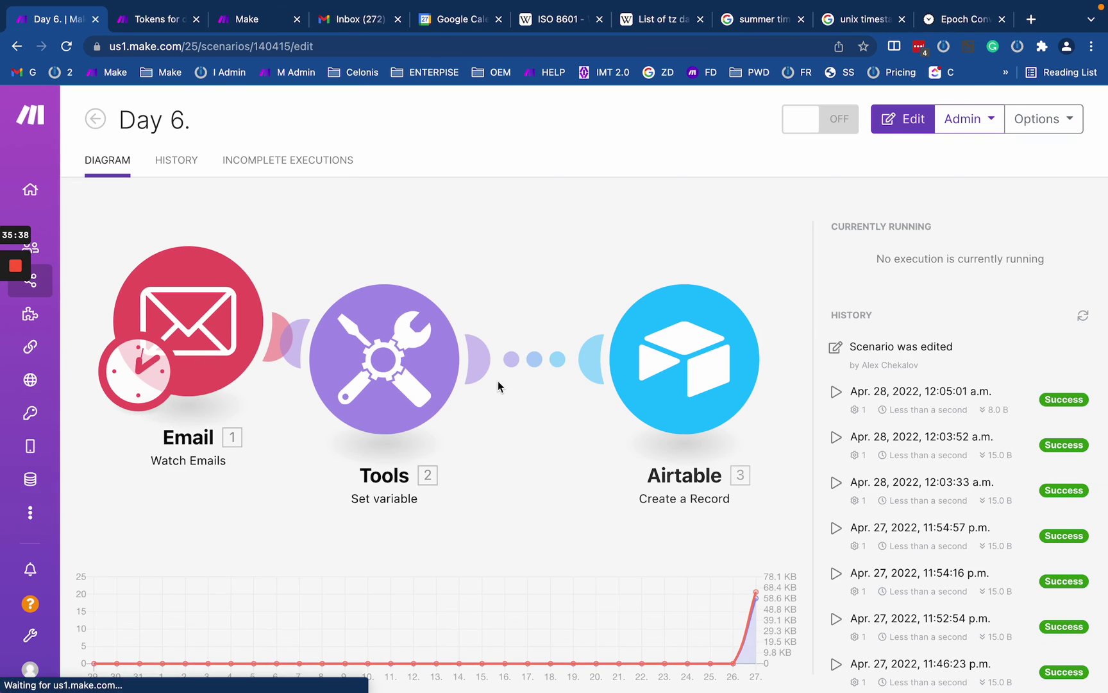
Step: Reopen the scenario for editing and check the time zone under the Airtable module's datetest field
click(798, 527)
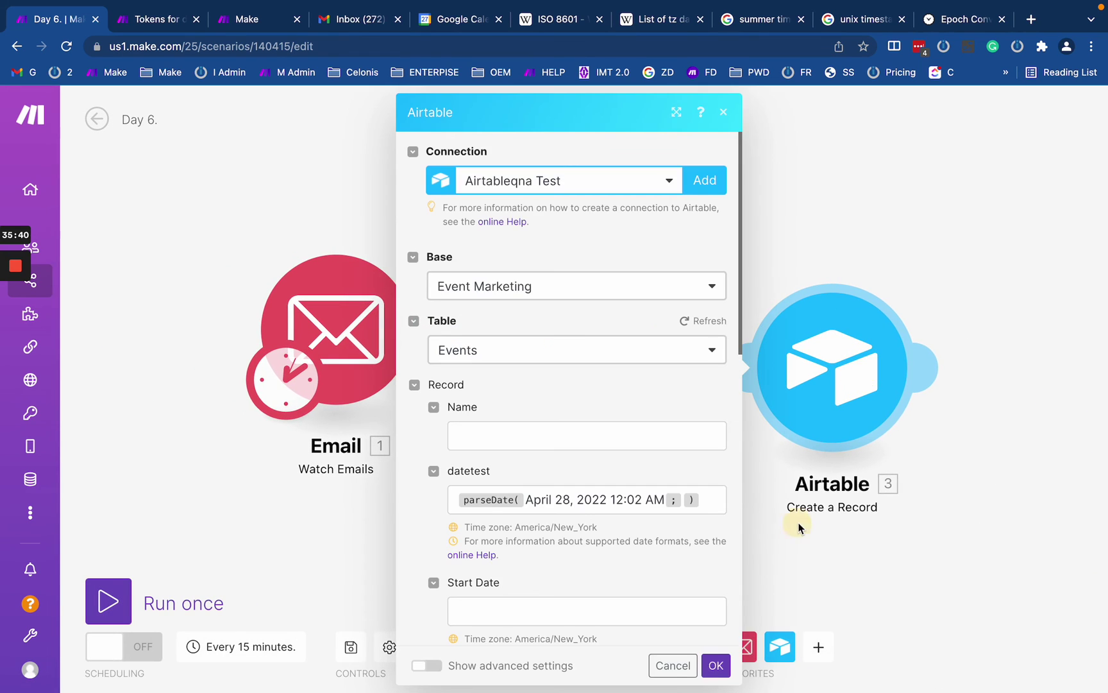
drag(640, 527, 776, 529)
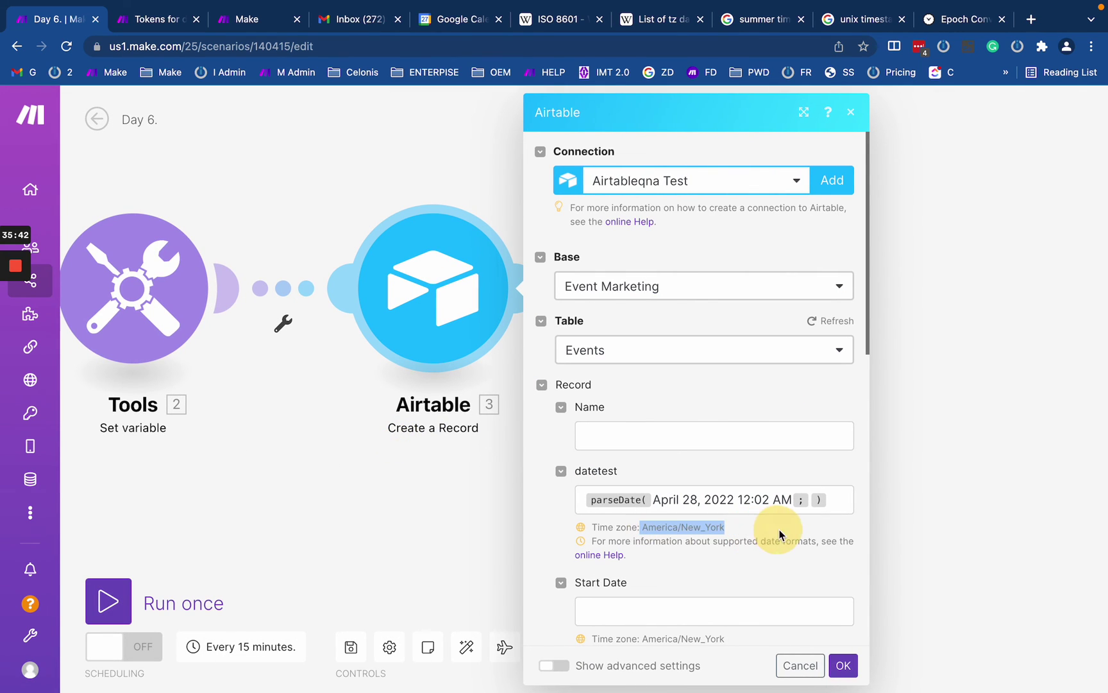
click(297, 433)
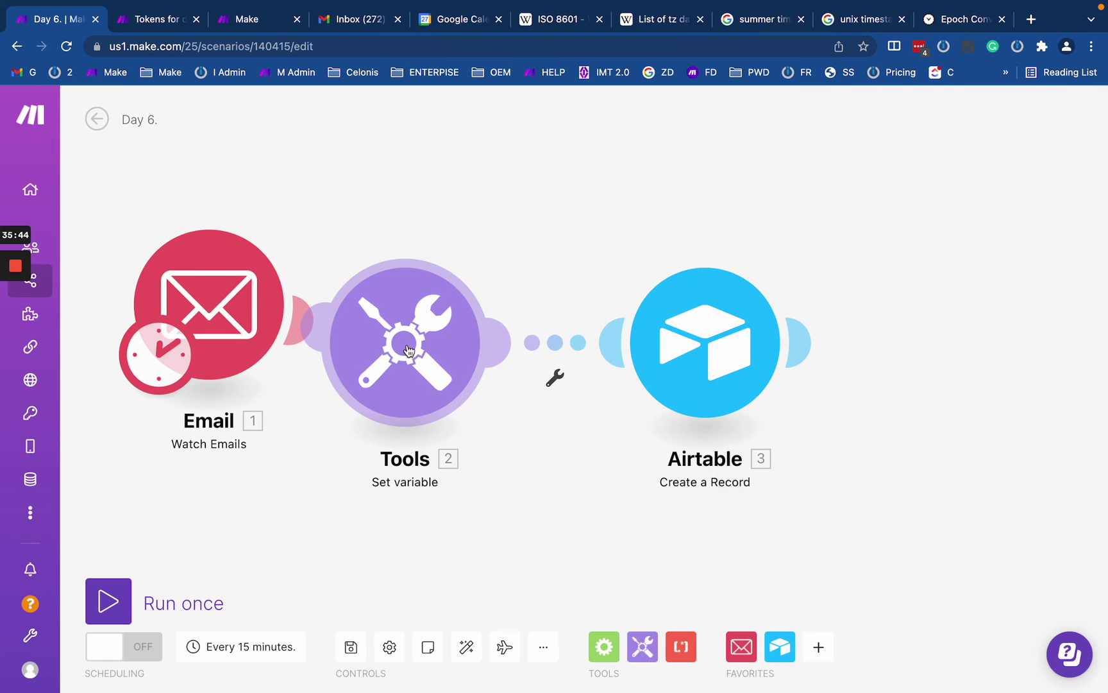
Step: Compare the time 12:02 AM with the HH:mm A tokens in the Set variable formula
click(406, 350)
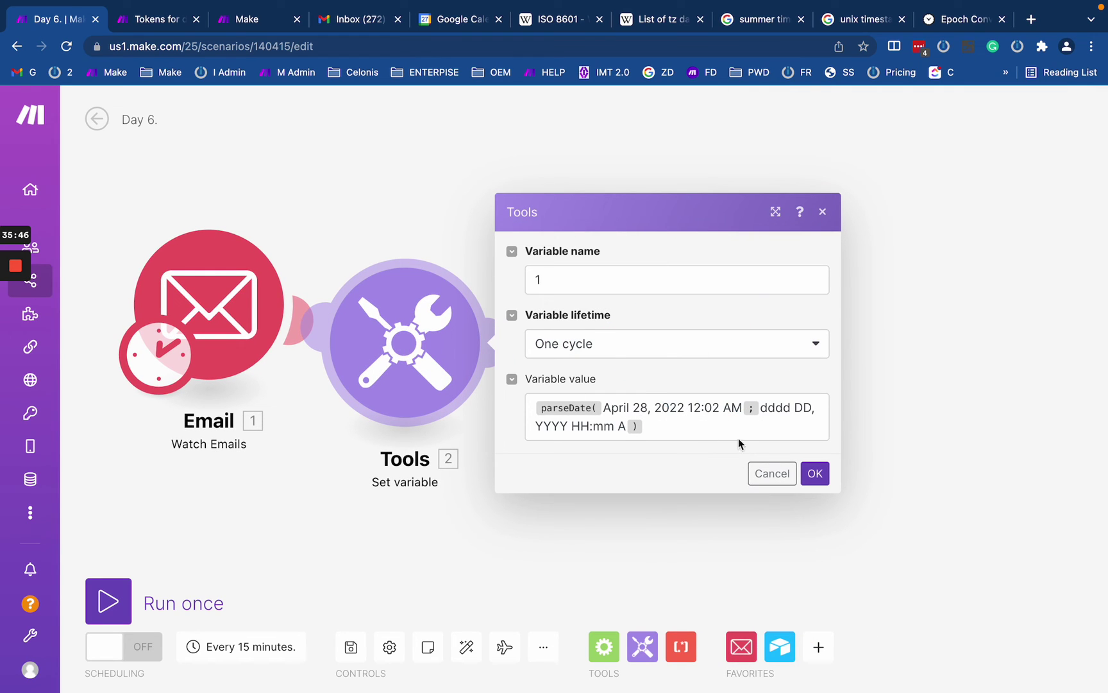
drag(742, 408, 686, 416)
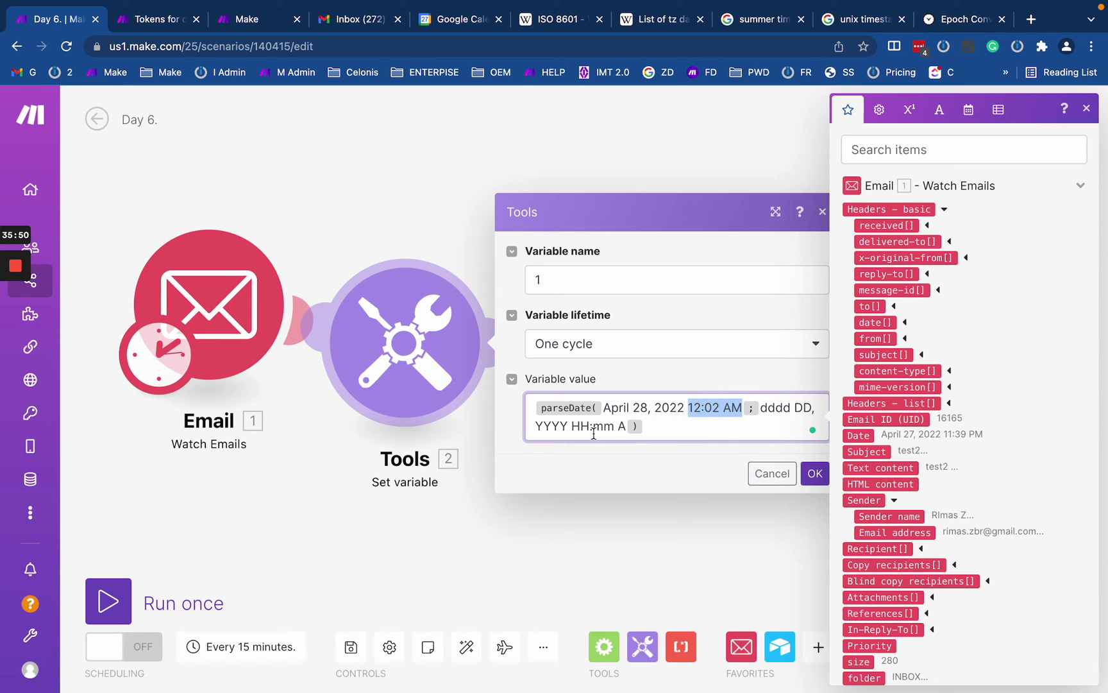
click(627, 426)
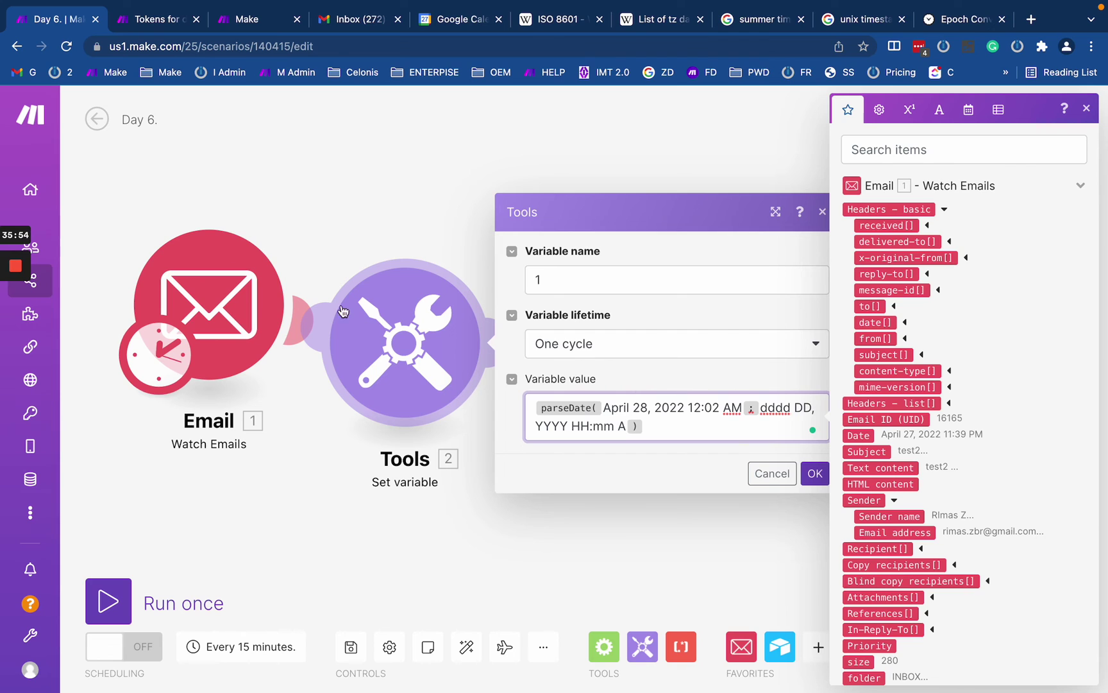
Step: Run only the Set variable module and examine the operation details and the log message about the date
click(353, 212)
right_click(416, 329)
click(447, 363)
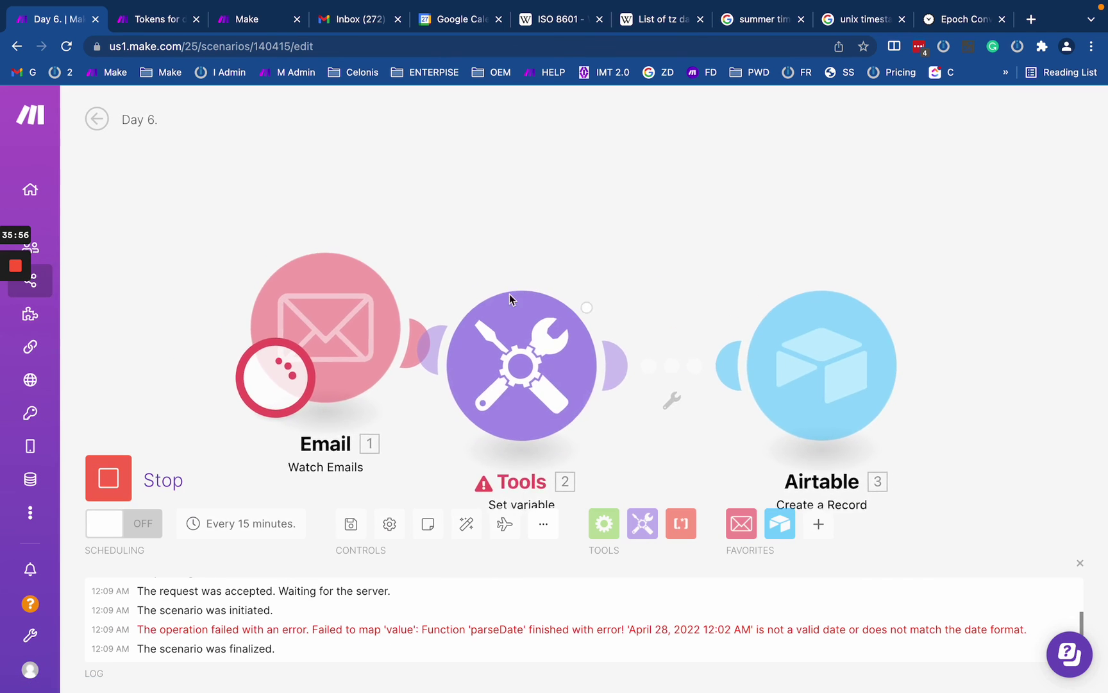
click(449, 232)
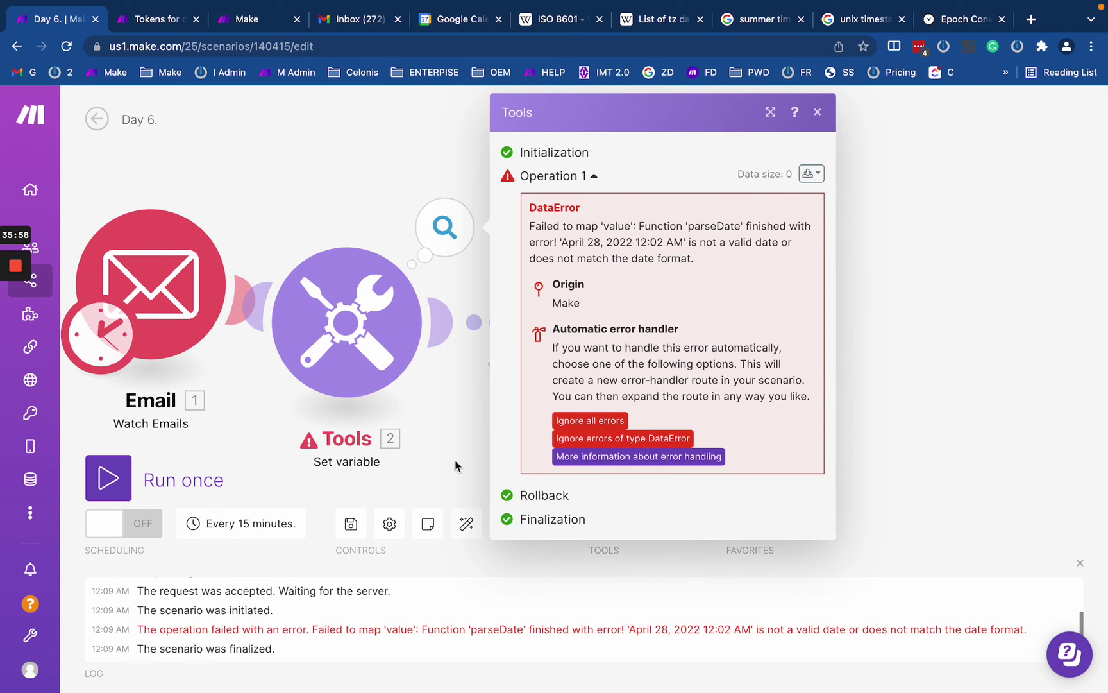
drag(438, 629, 667, 629)
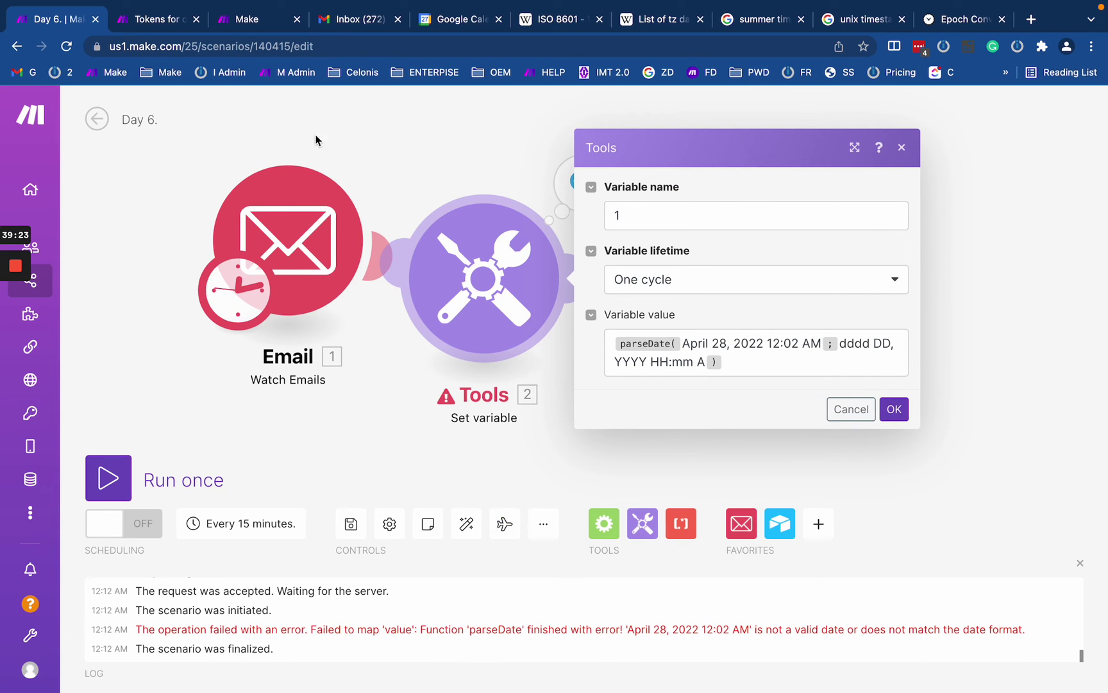
Step: Compare the day name token dddd with the month name token MMMM on the date/time parsing help page
click(157, 20)
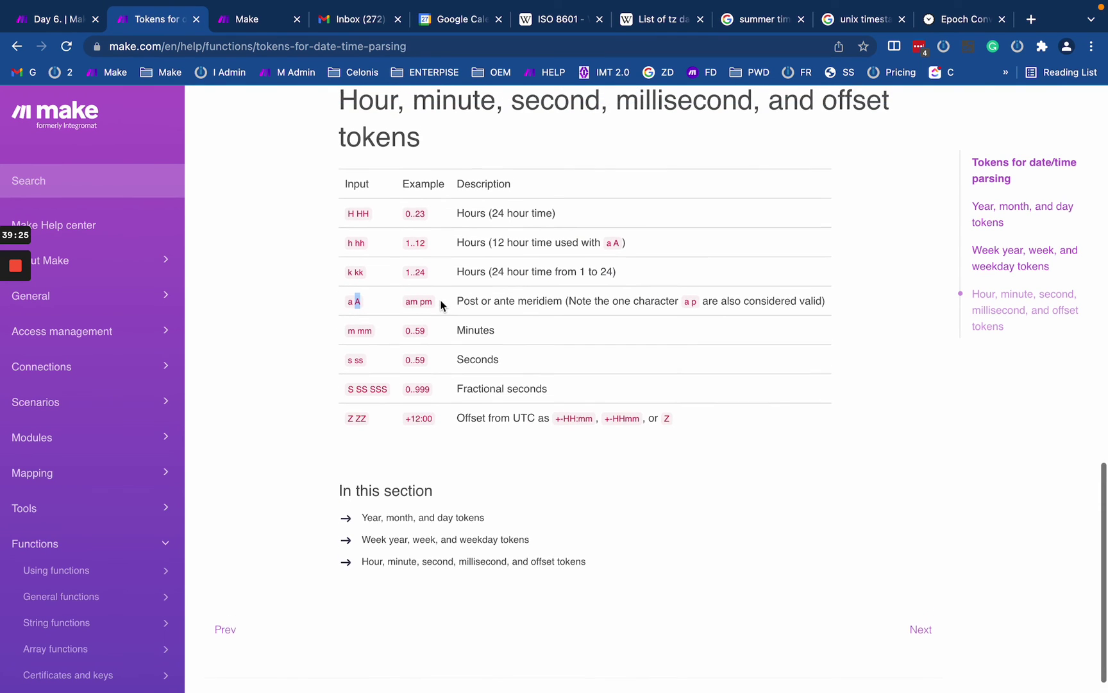
scroll(403, 351, up, 5)
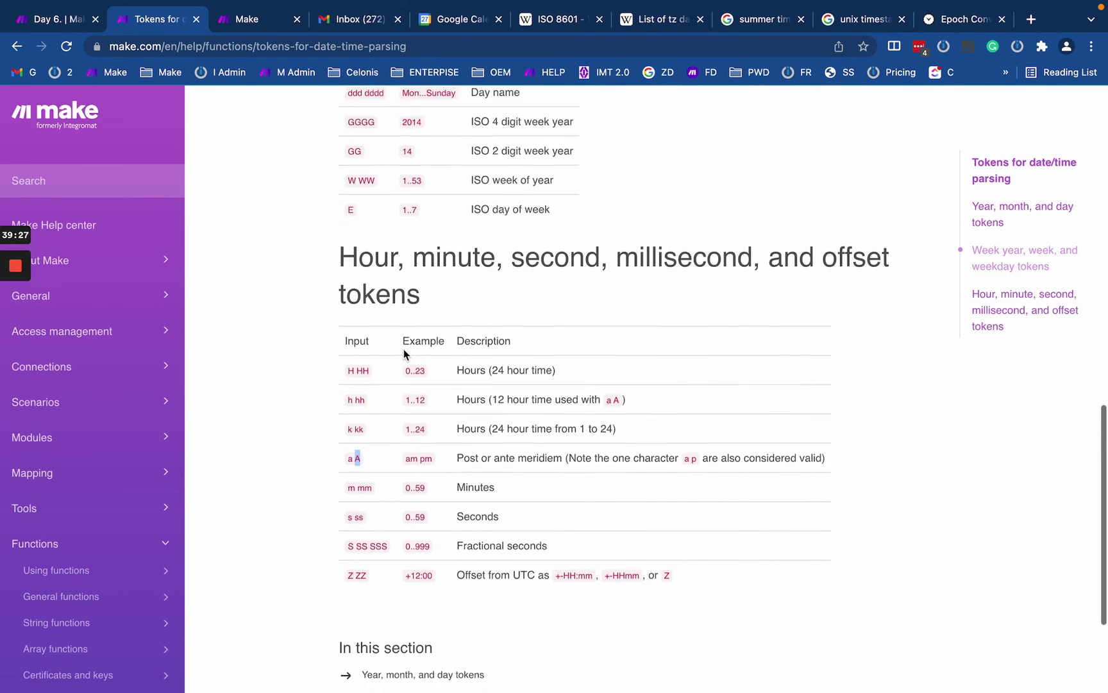
scroll(403, 351, up, 10)
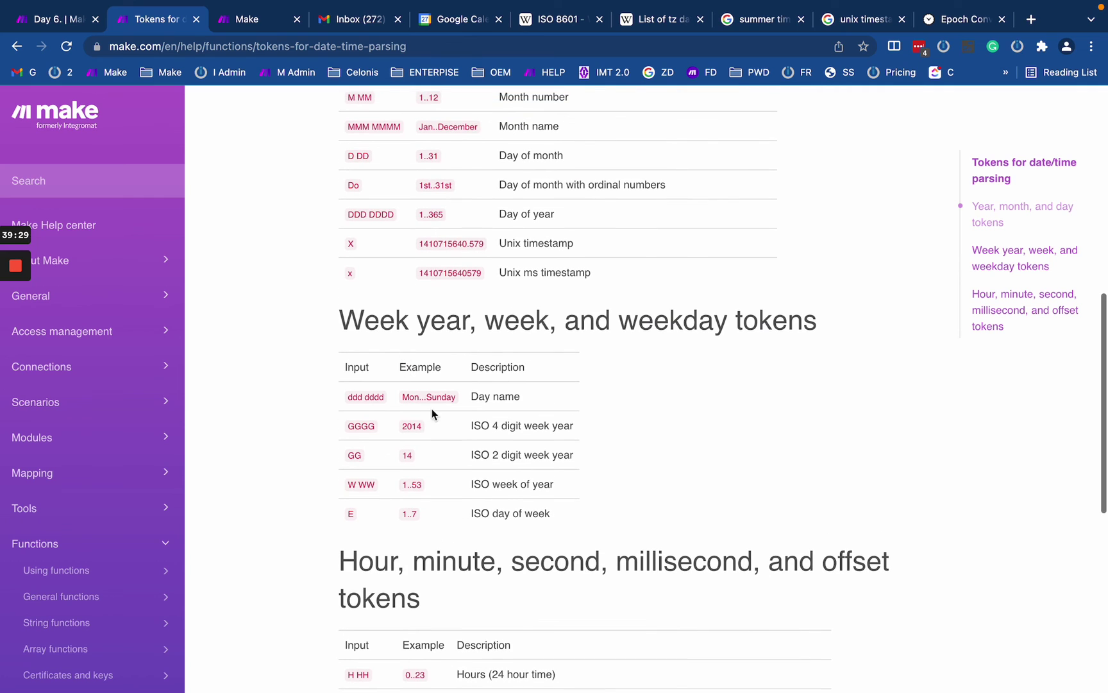
drag(365, 396, 460, 395)
scroll(408, 322, up, 7)
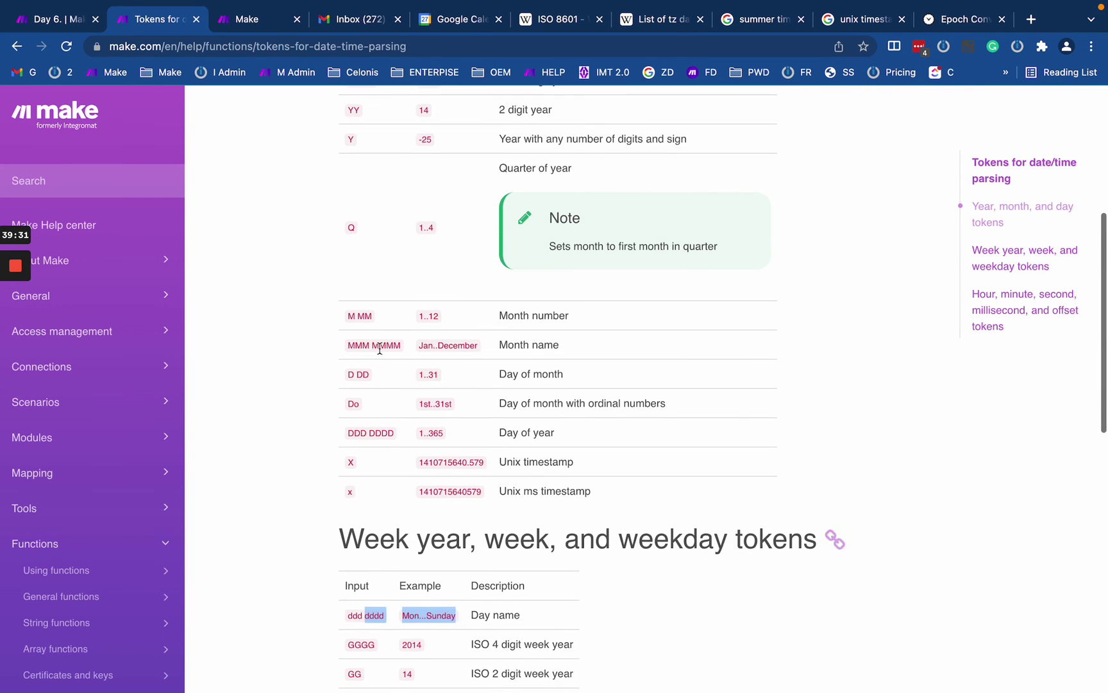
scroll(394, 341, up, 1)
double_click(386, 373)
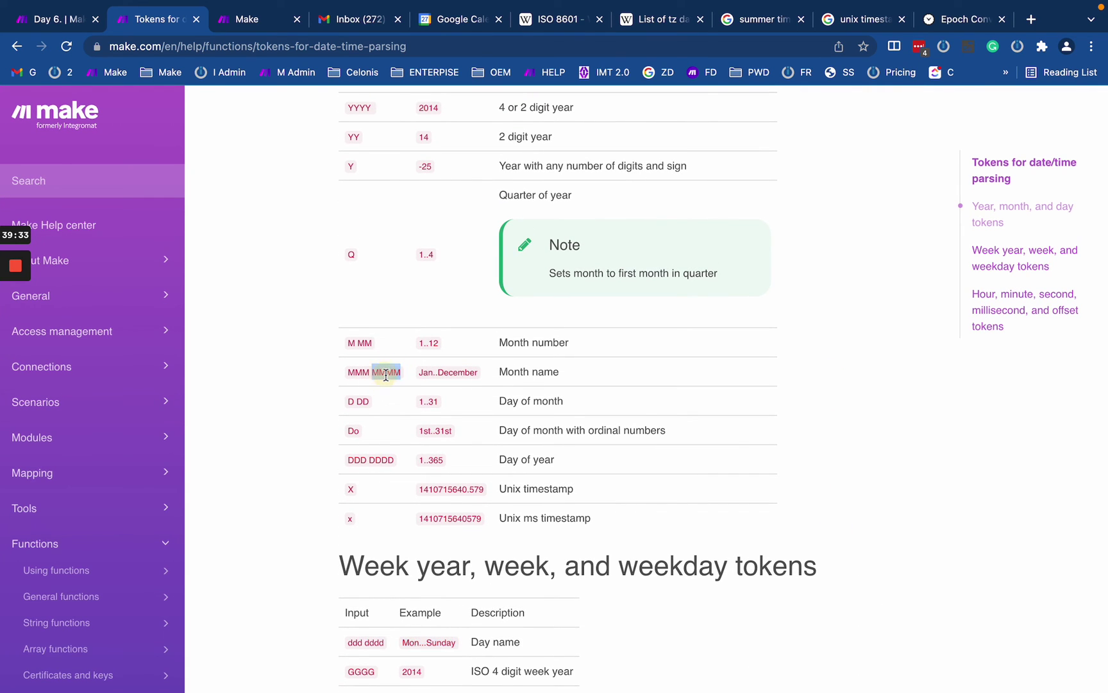
Step: Replace dddd with MMMM in the Set variable date format and save the module's settings
click(51, 19)
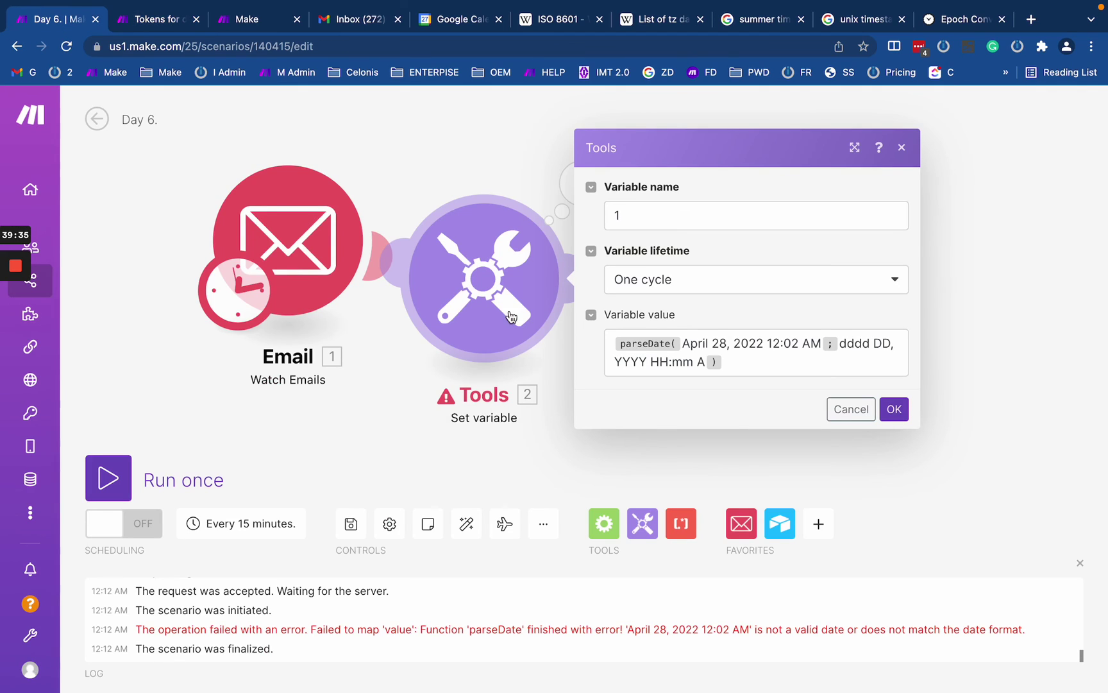
double_click(694, 340)
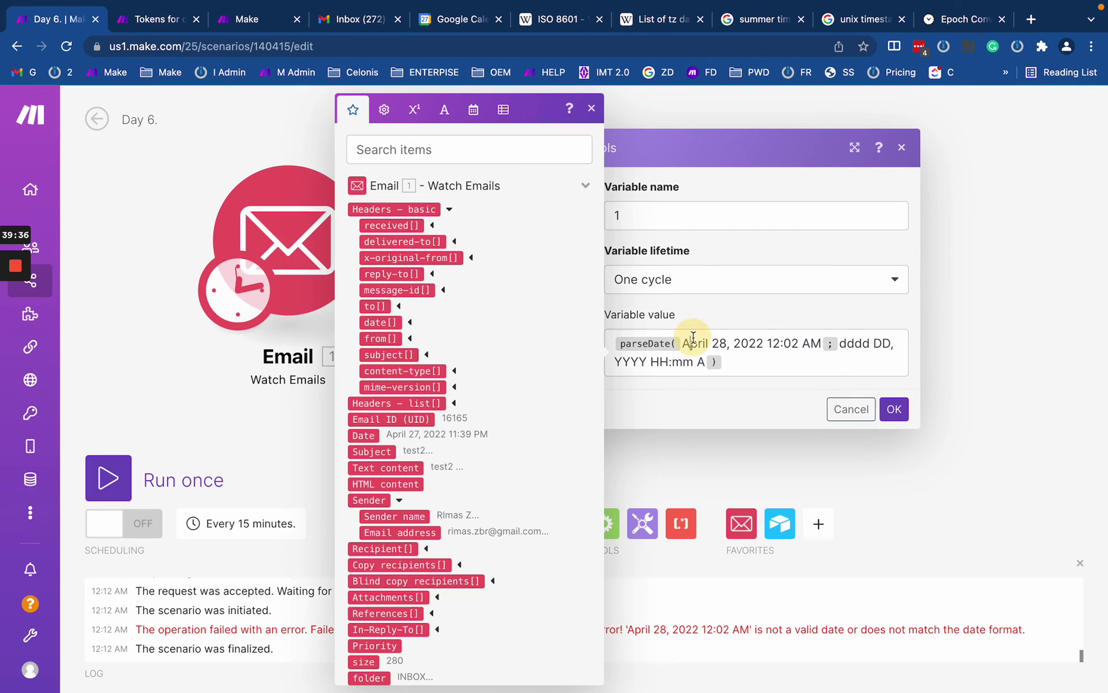
double_click(853, 343)
text(MMMM)
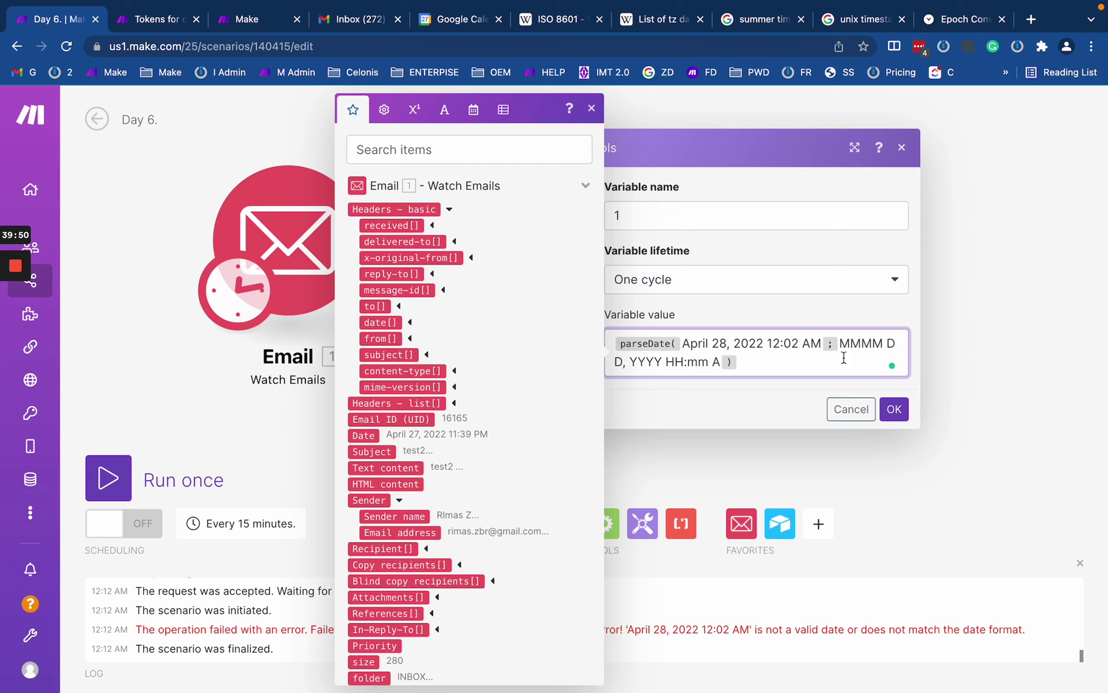
click(894, 409)
Step: Run only the Set variable module again and inspect the parsed date in its output
right_click(485, 292)
click(526, 328)
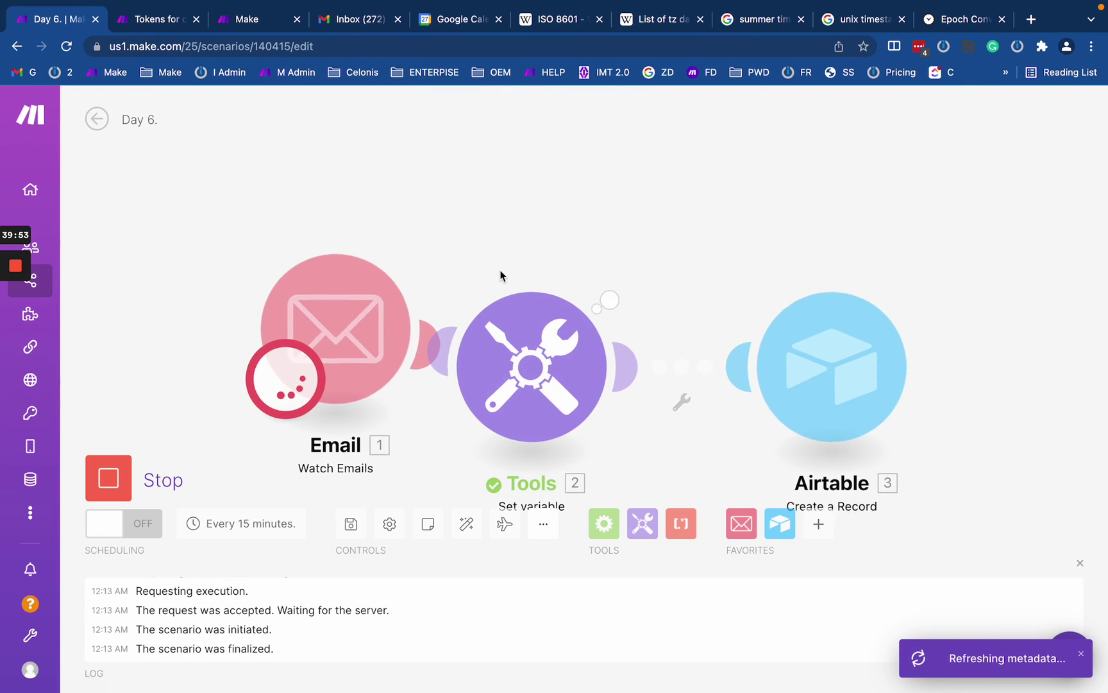
click(491, 160)
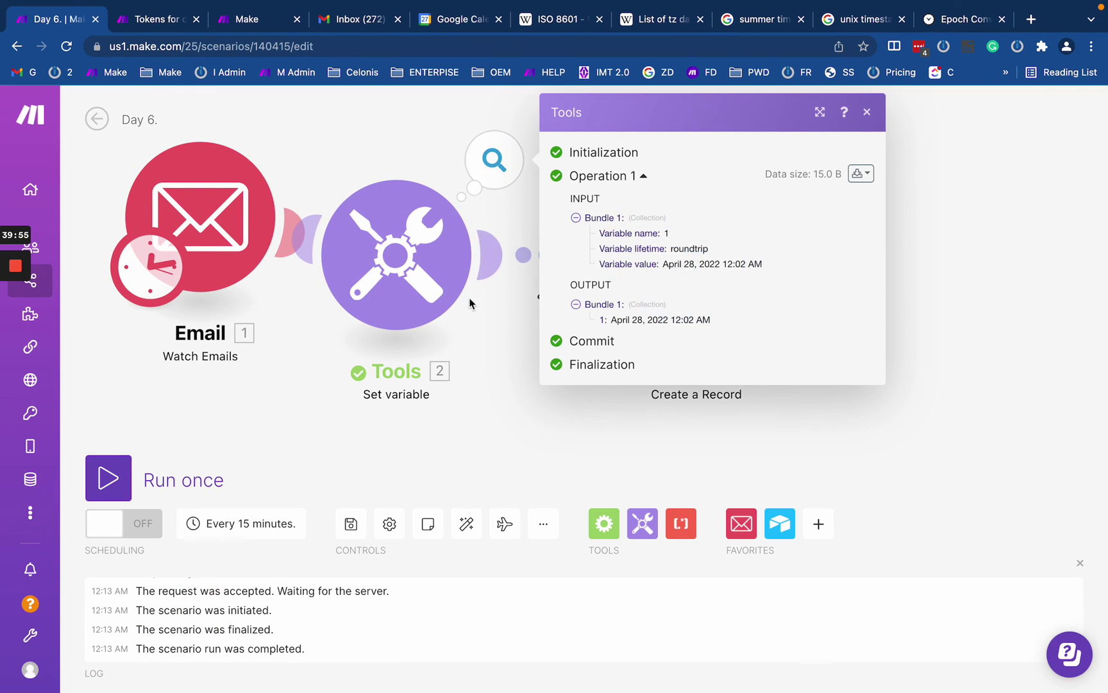
Step: Compare the time in the Set variable date formula with the parsed date in the module's operation output
click(402, 267)
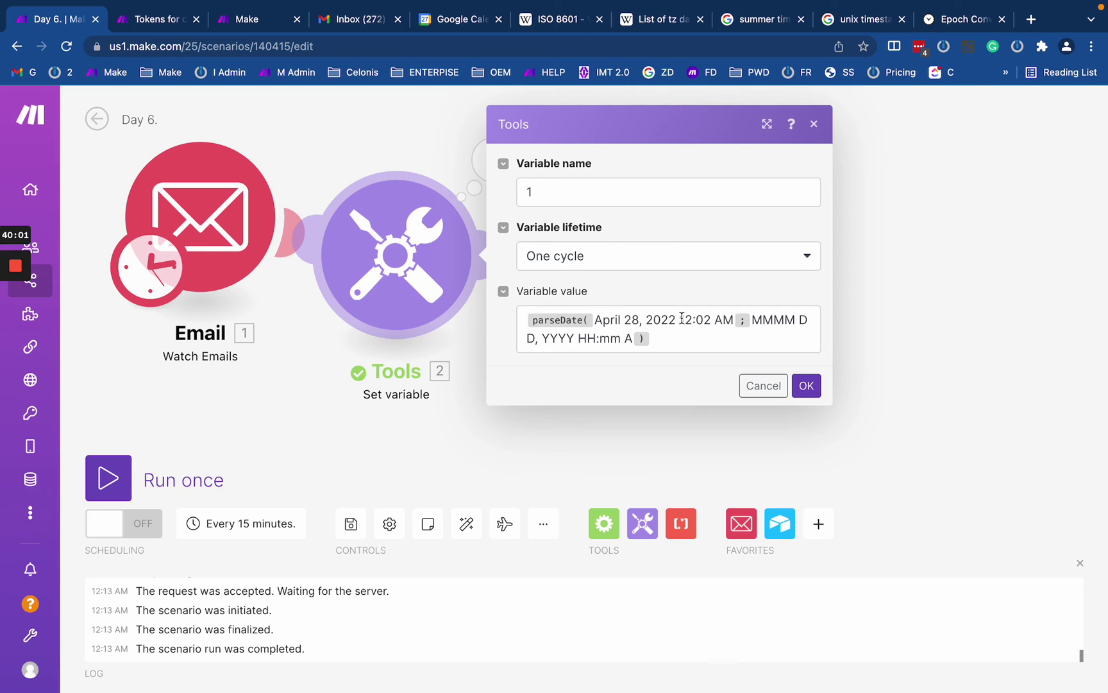
drag(679, 318, 723, 319)
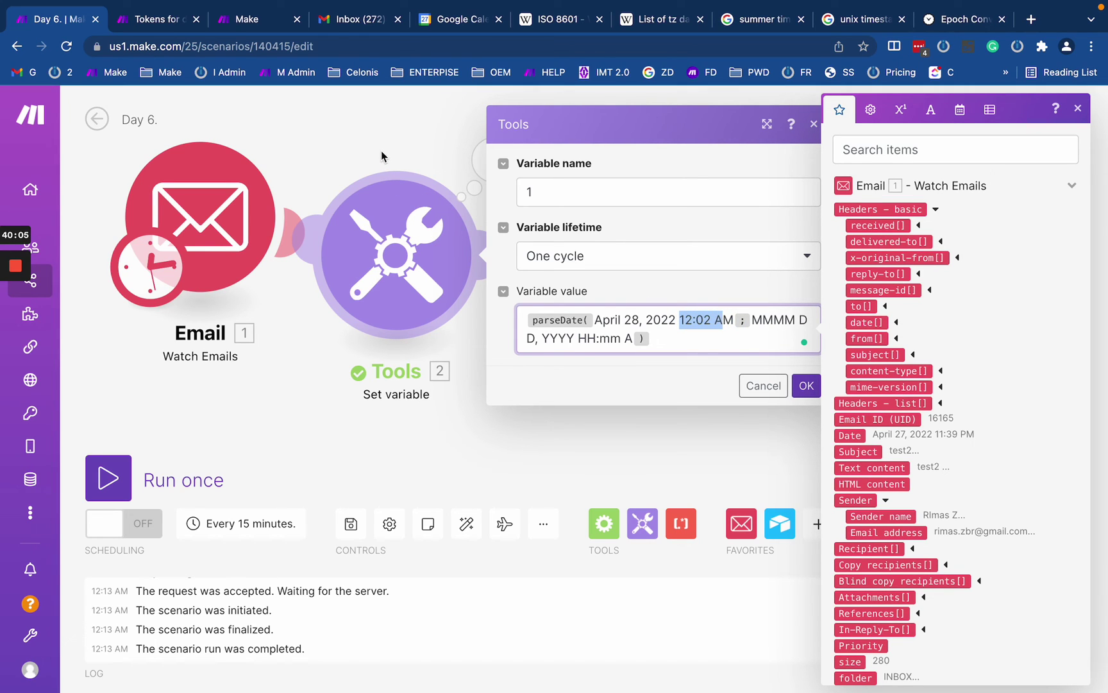
click(392, 240)
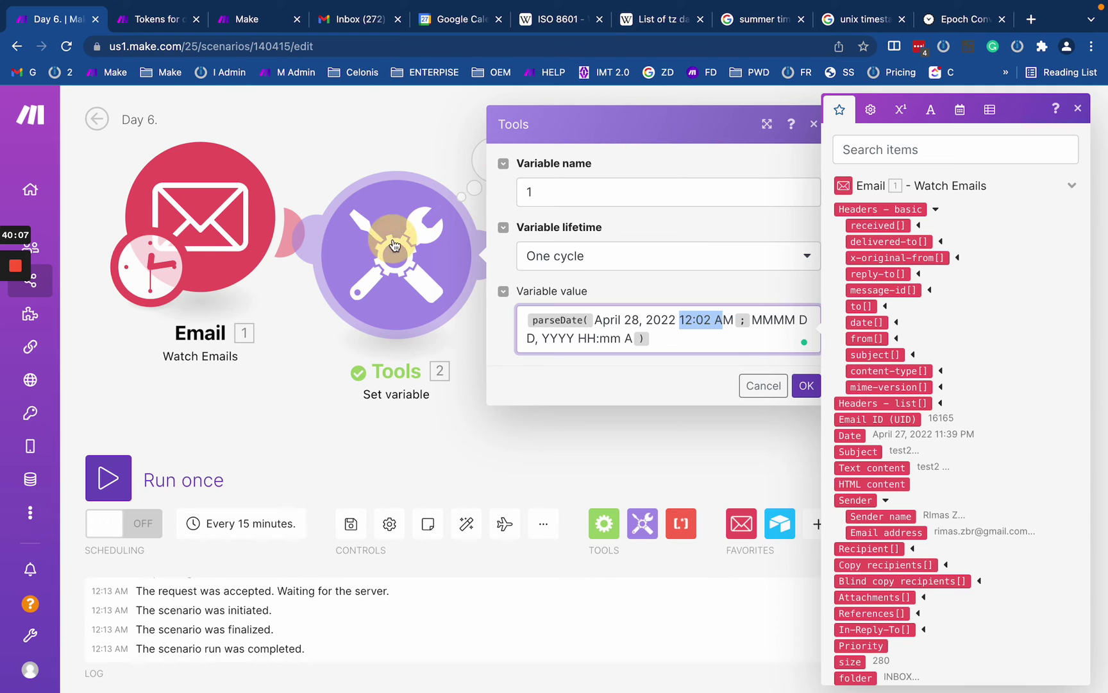
click(404, 255)
click(504, 162)
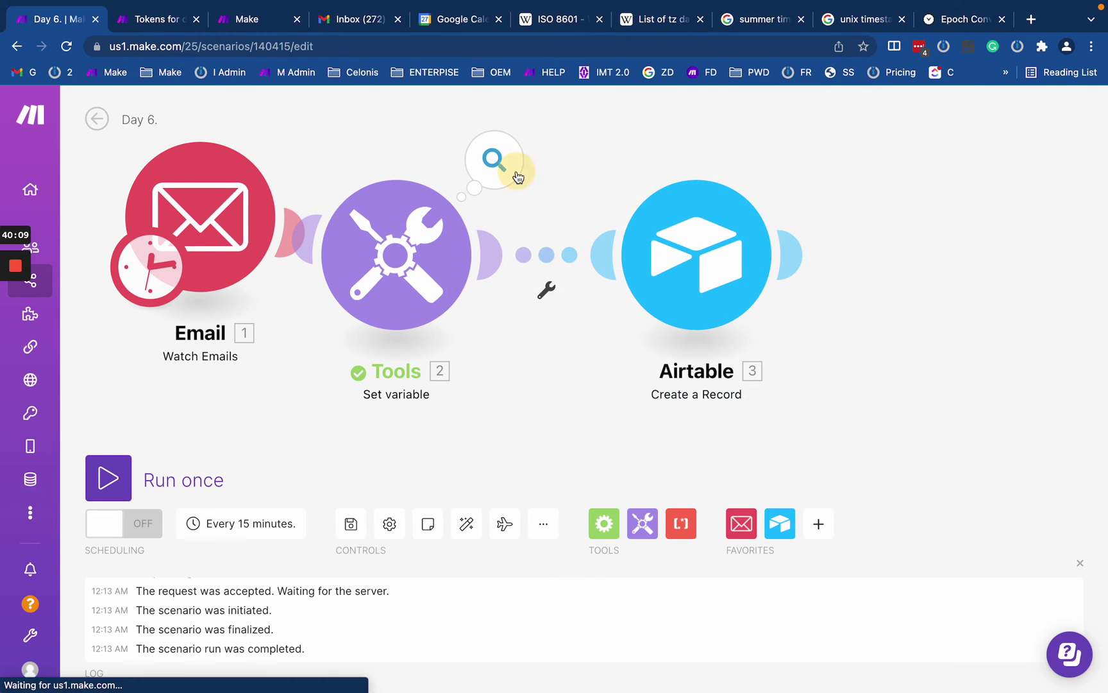
drag(713, 321, 610, 319)
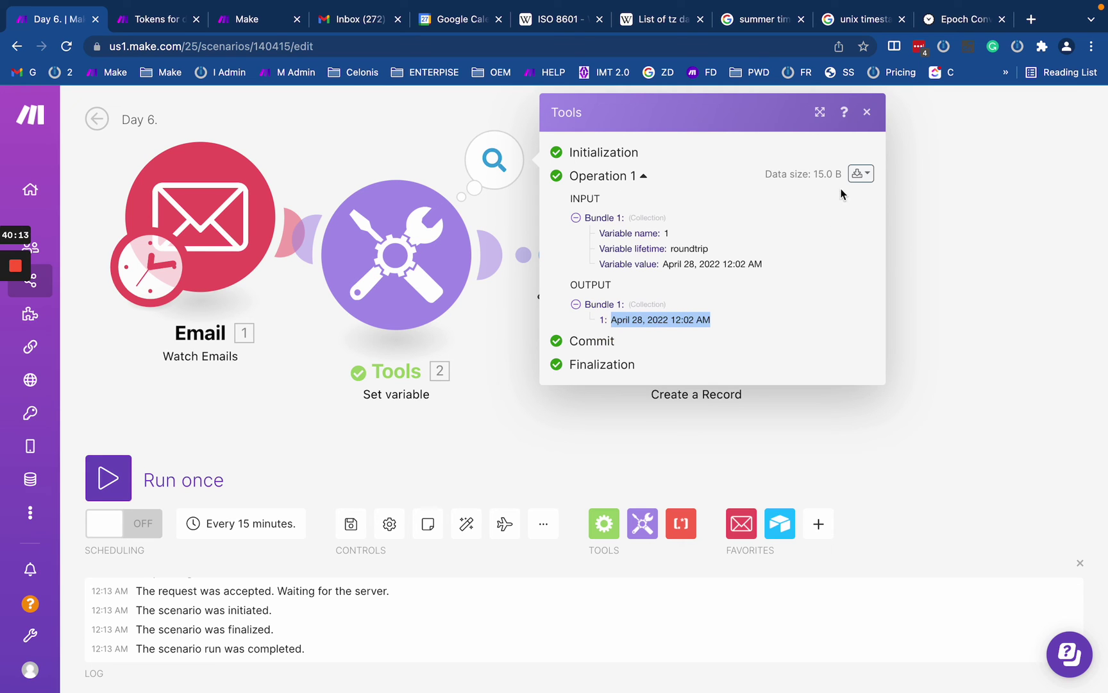
Step: View the raw bundle content of the operation output, examine the value's date and time, and close it
click(860, 173)
click(813, 204)
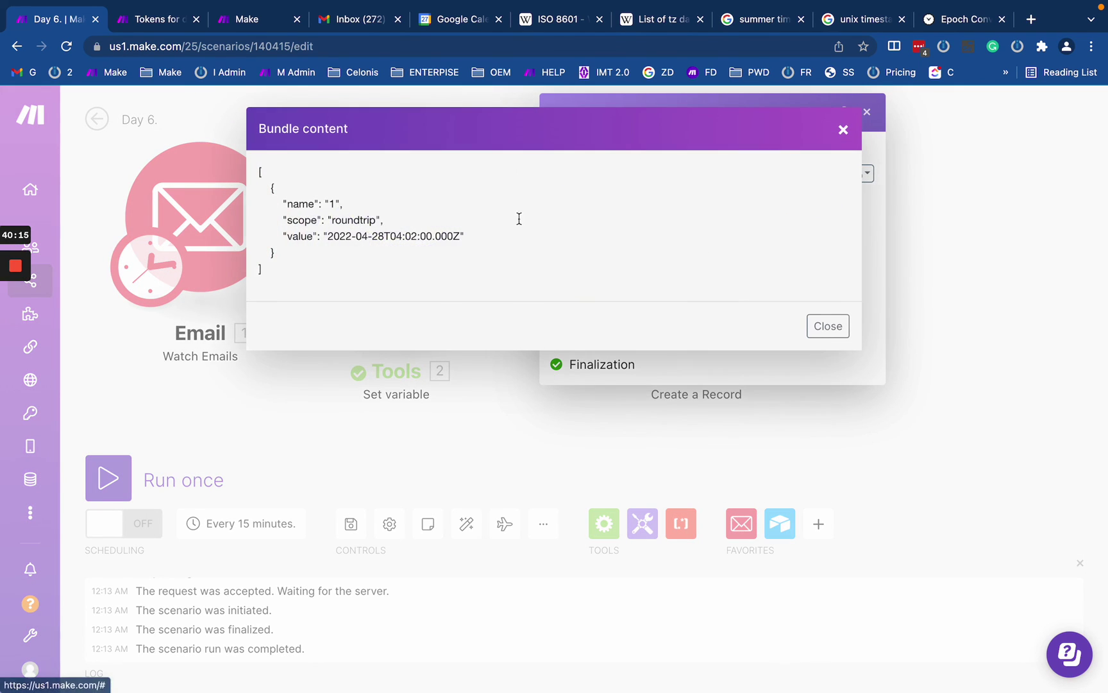
drag(327, 236, 470, 235)
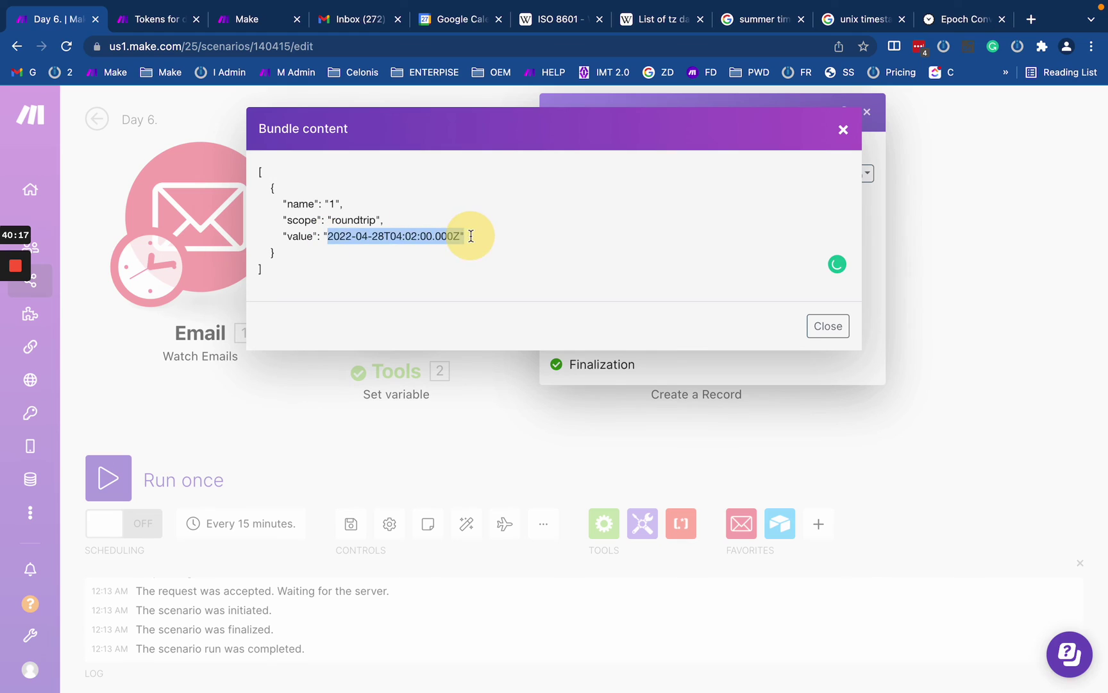
click(408, 236)
double_click(388, 236)
click(415, 236)
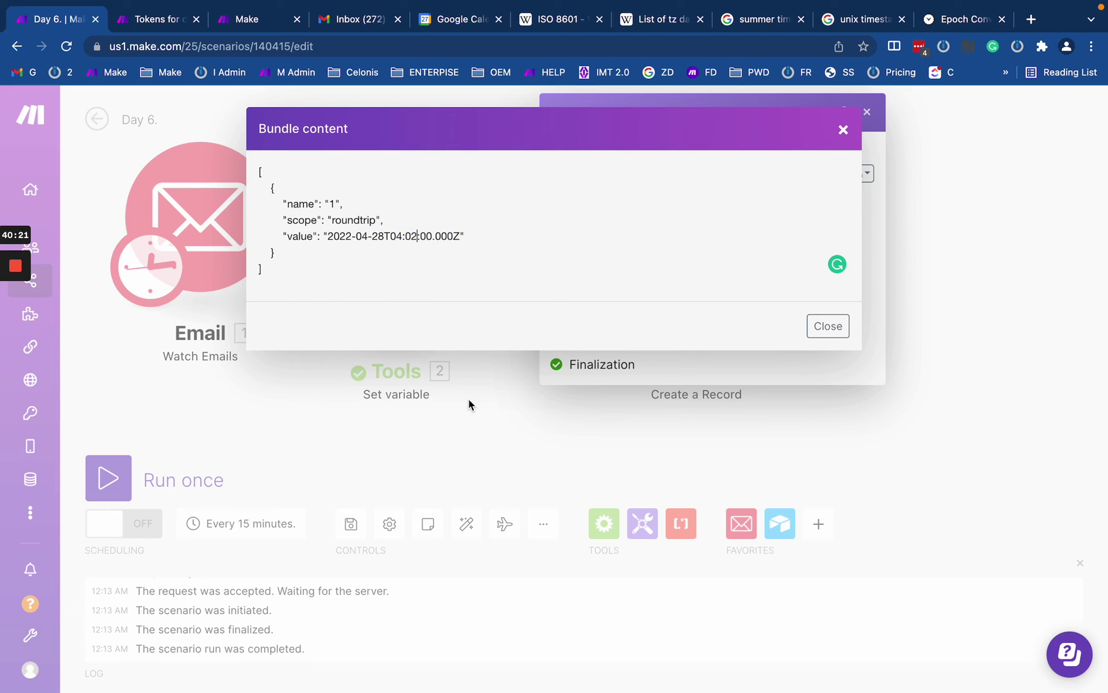
drag(363, 235, 460, 235)
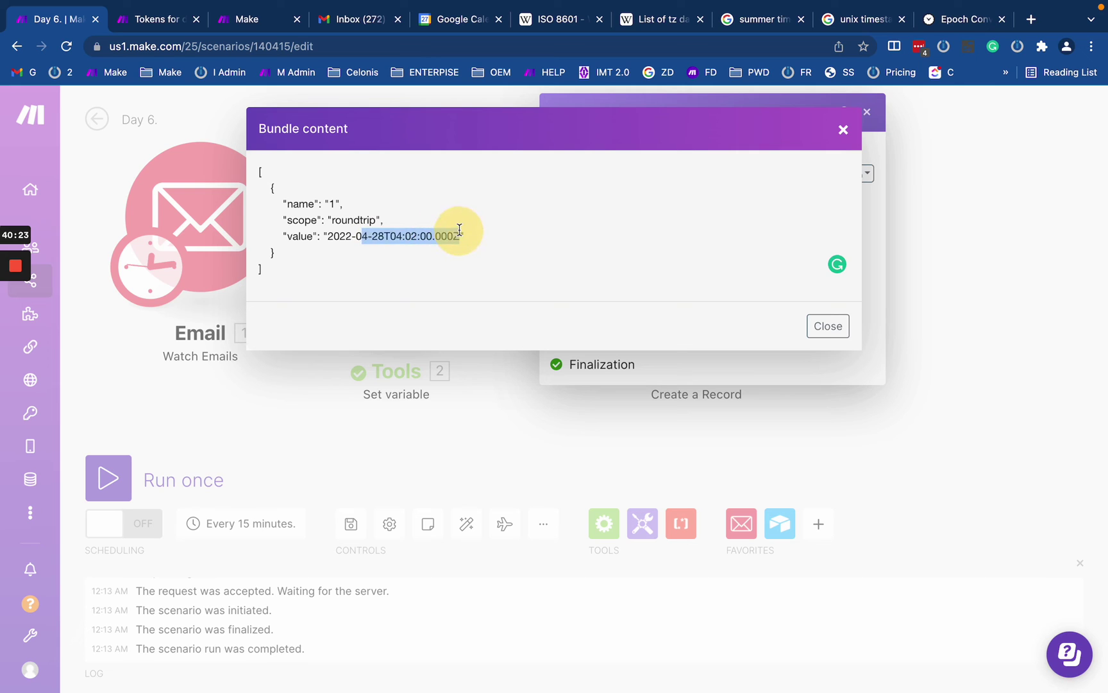
click(461, 236)
click(479, 433)
Step: Change AM to PM in the Set variable date so it reads April 28, 2022 12:02 PM, and save
click(408, 271)
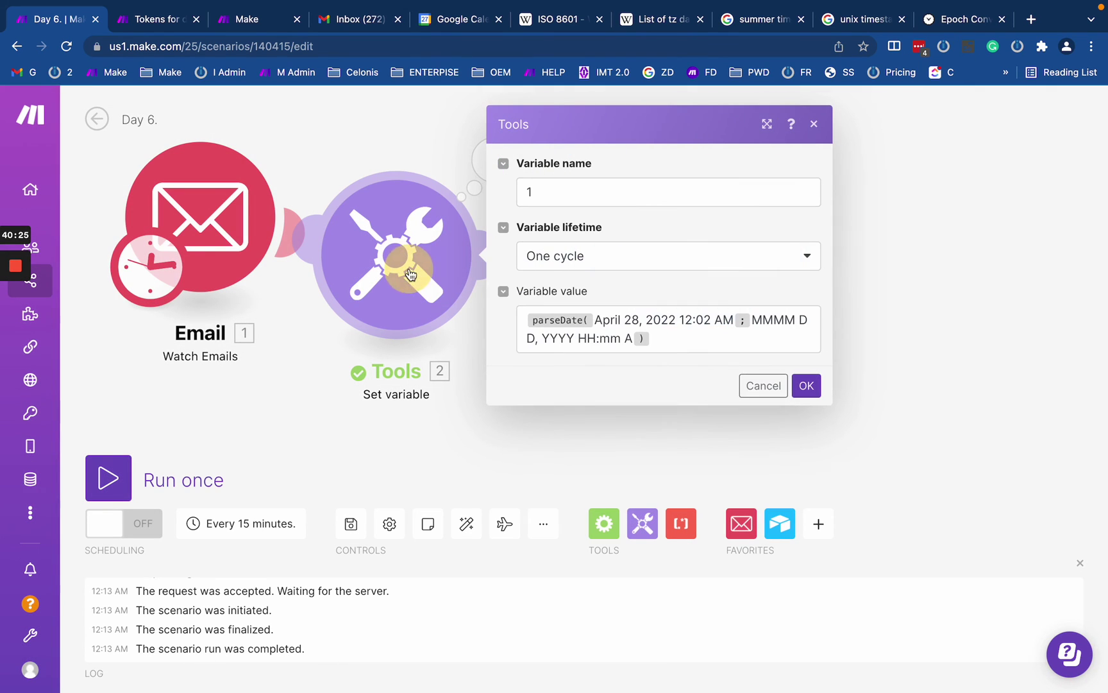
click(723, 319)
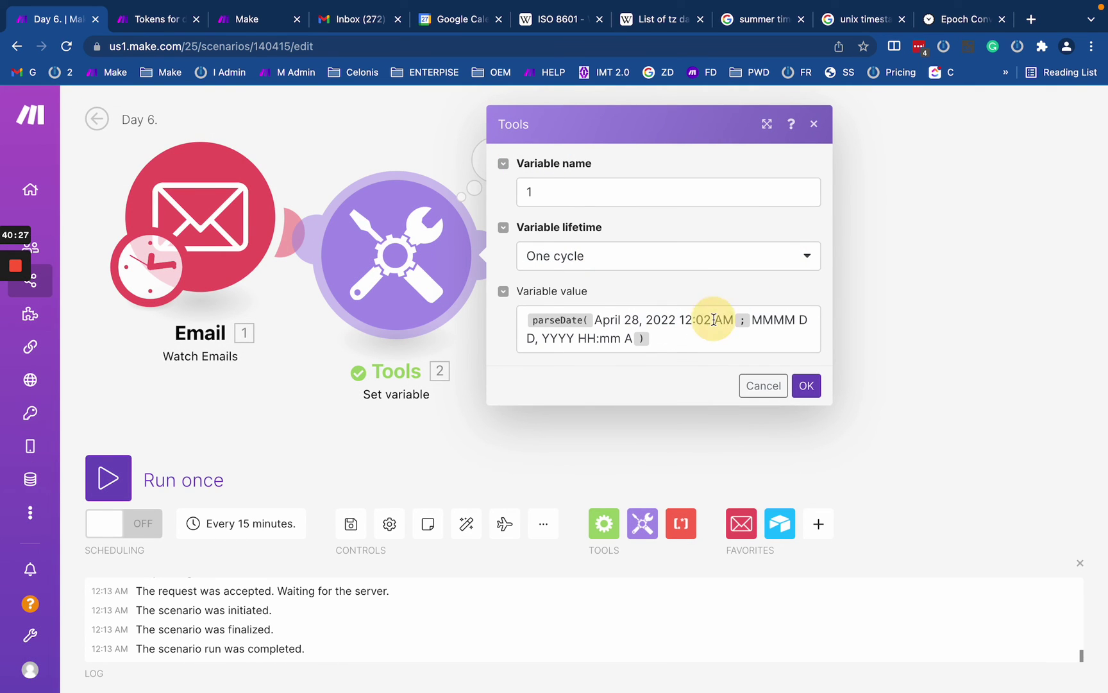
double_click(729, 319)
key(Right)
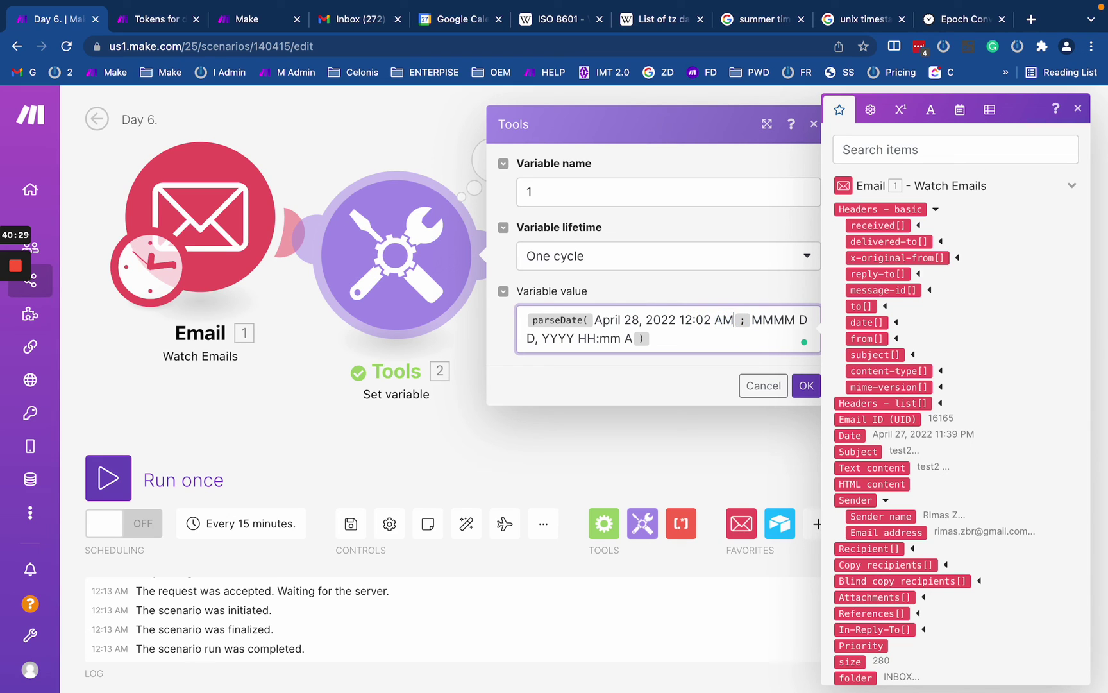
key(BackSpace)
key(BackSpace)
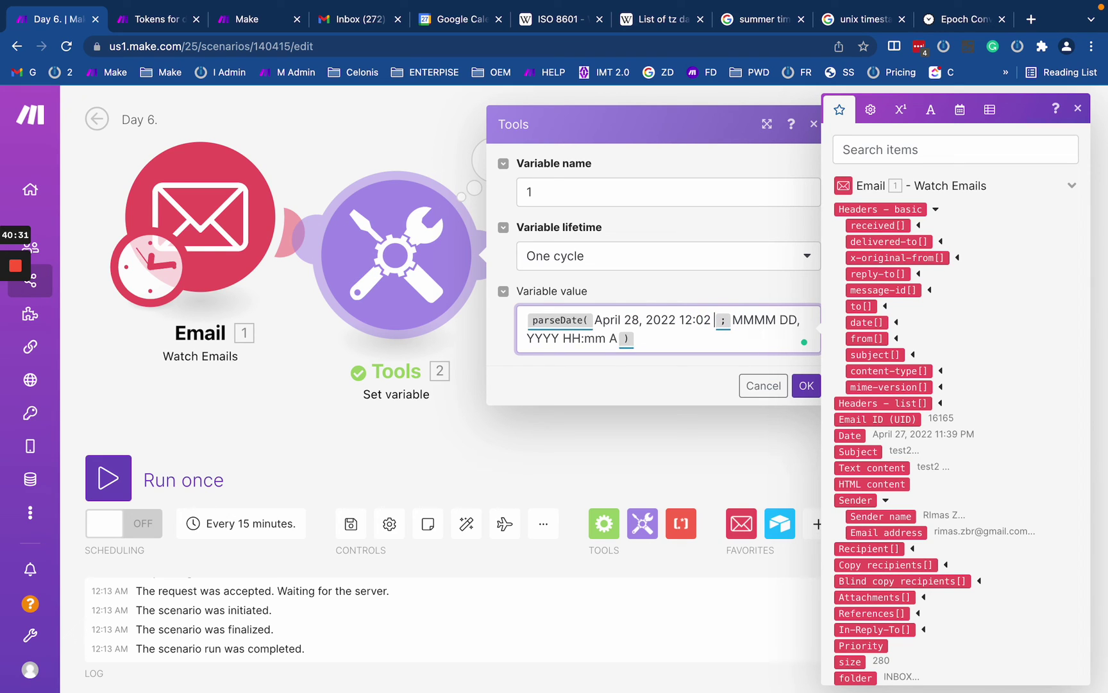
text(P)
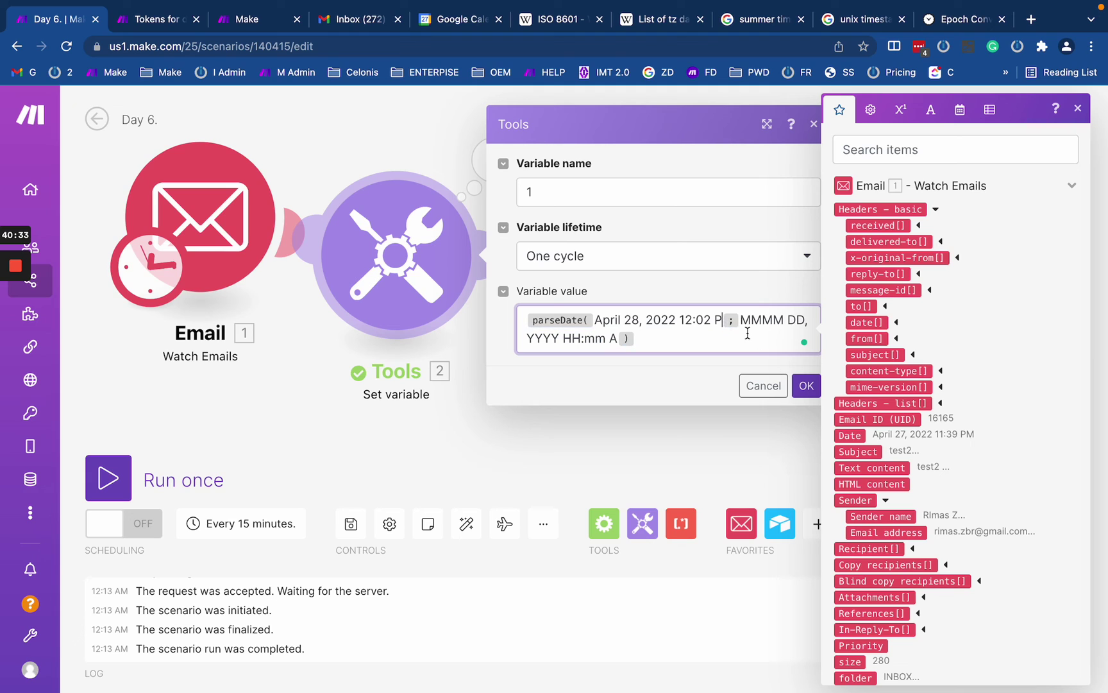
text(M)
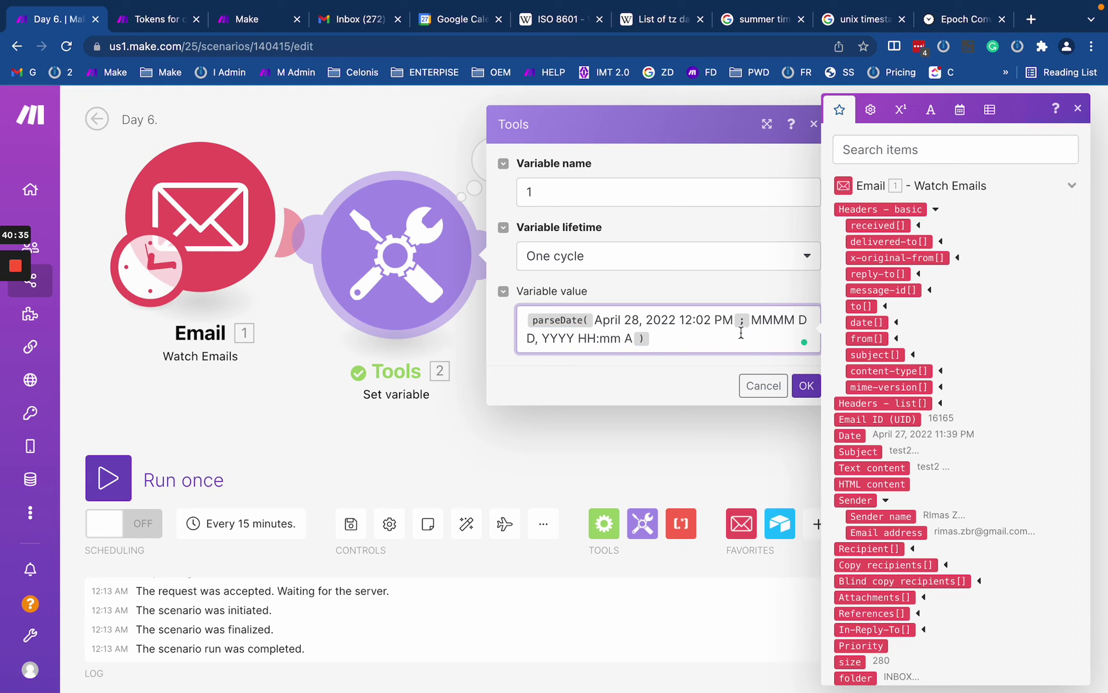
click(807, 386)
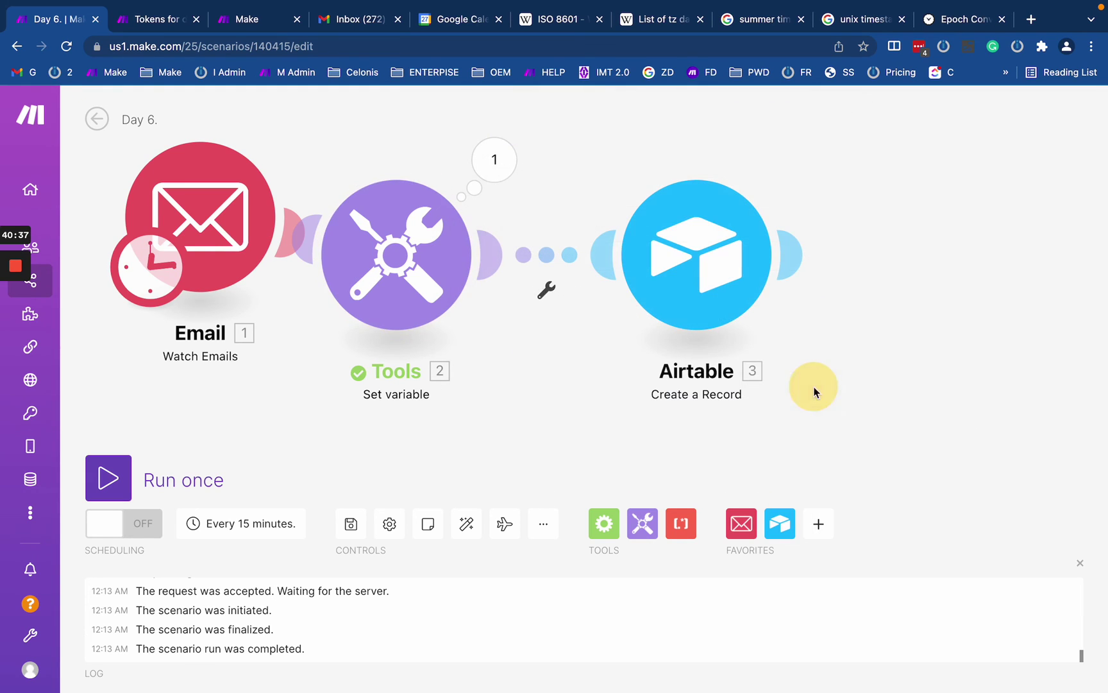
Step: Run only the Set variable module with the PM date and inspect the time in its output
right_click(390, 285)
click(353, 257)
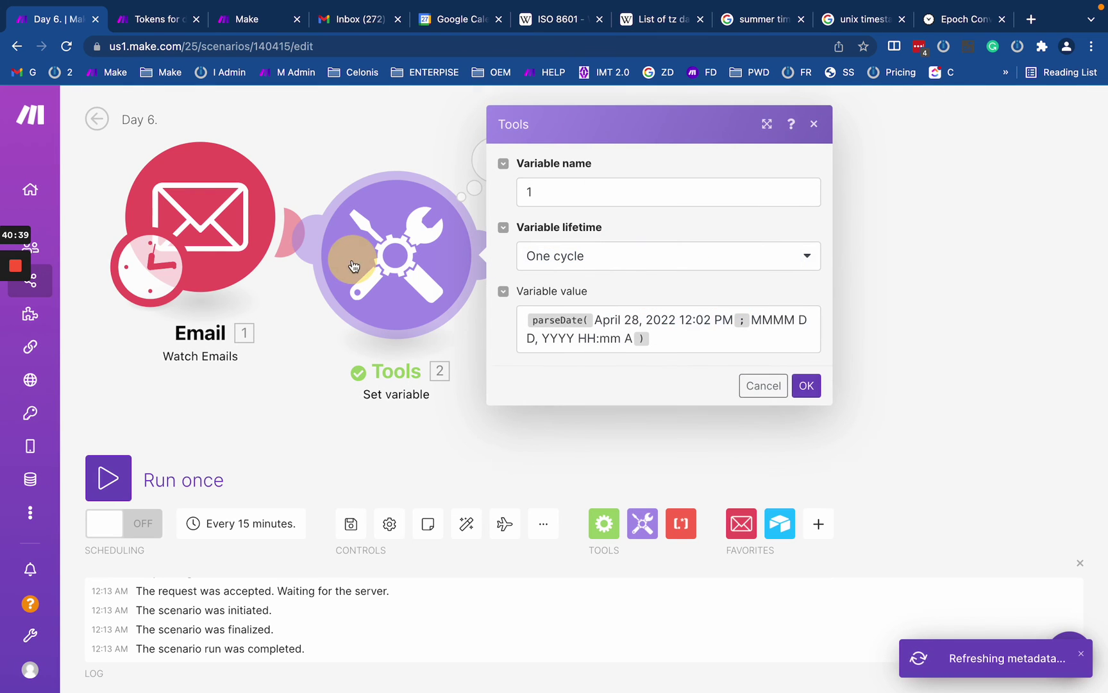
click(807, 385)
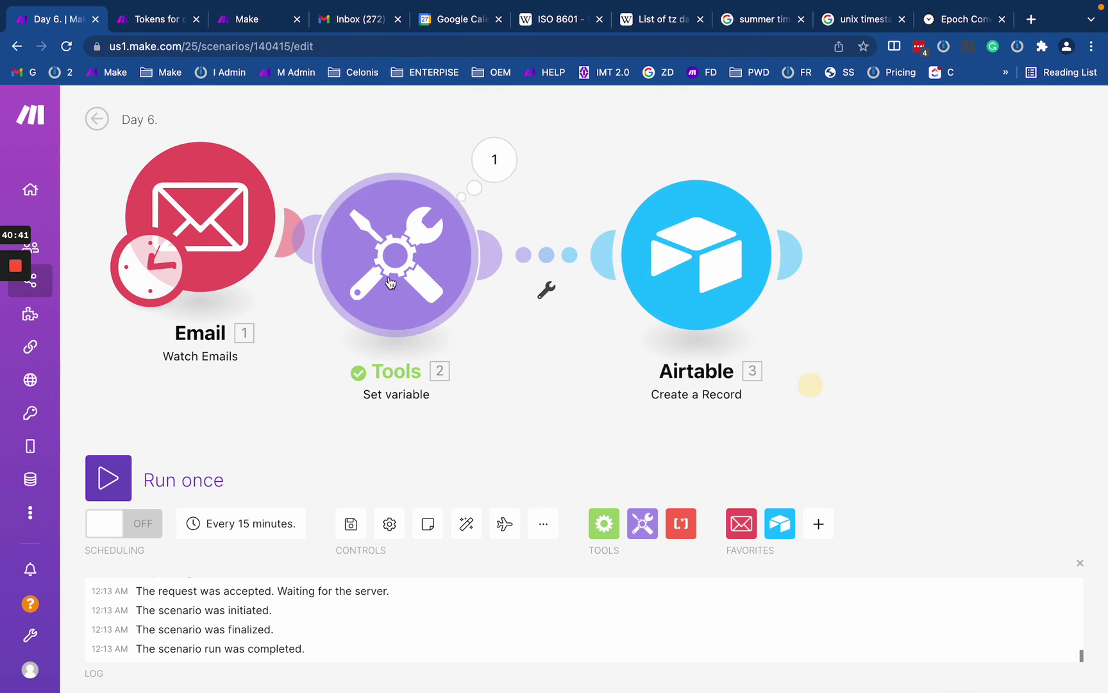
right_click(393, 282)
click(428, 323)
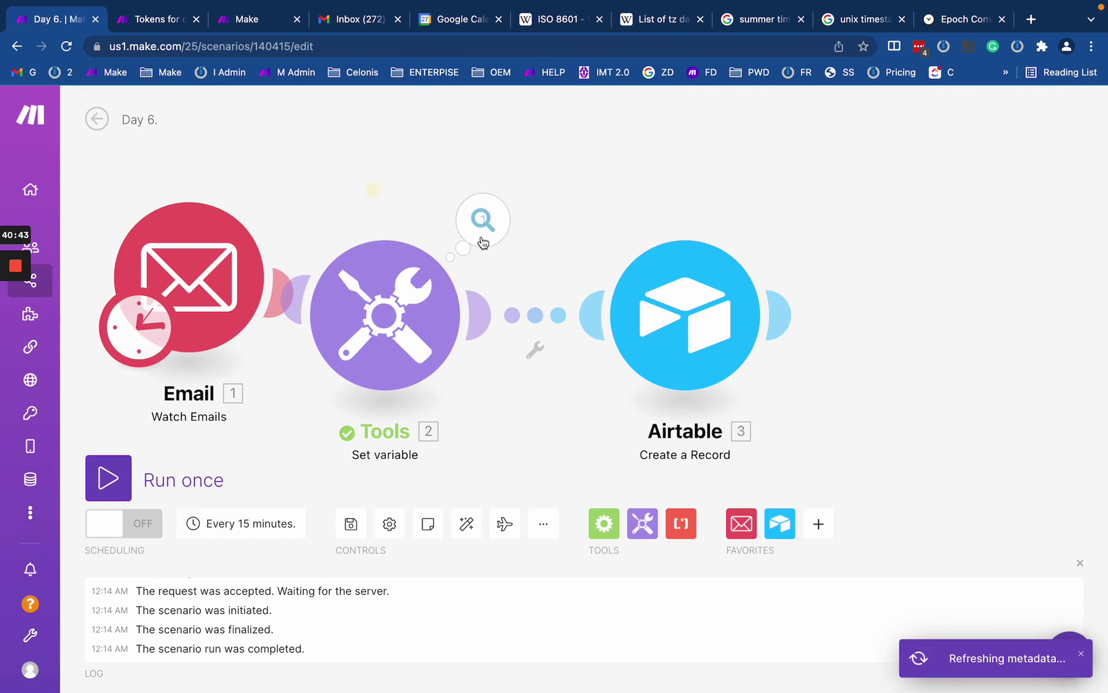
click(482, 221)
drag(658, 321, 737, 321)
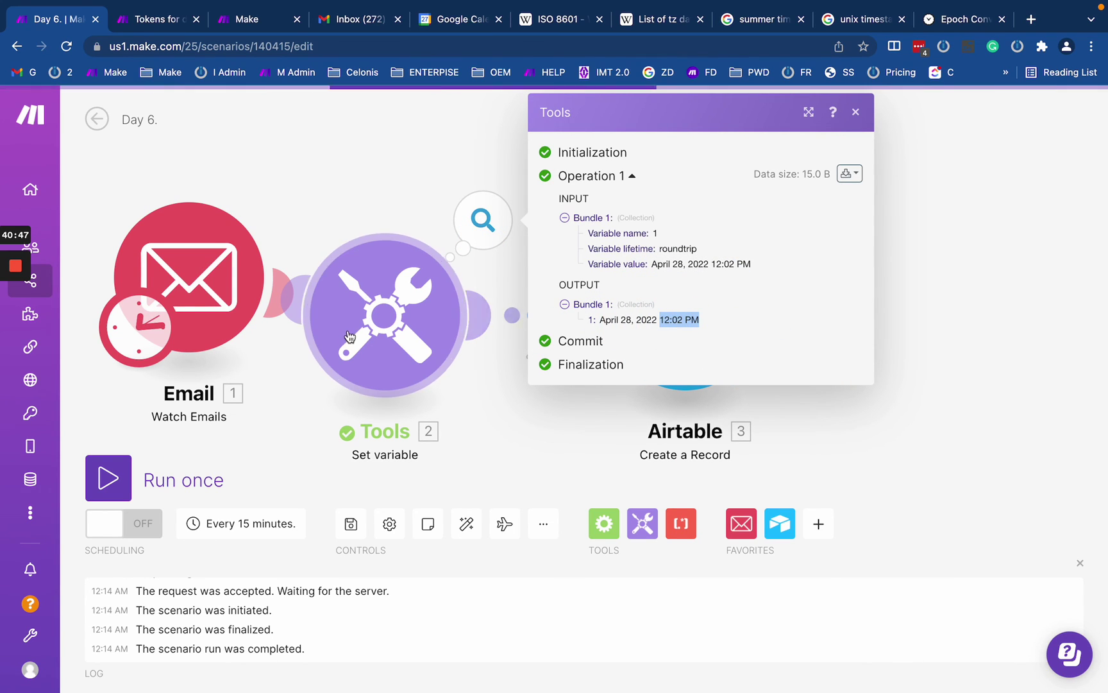
click(271, 202)
Step: Add an empty formatDate function on a new line below the parseDate formula in the variable value
click(377, 256)
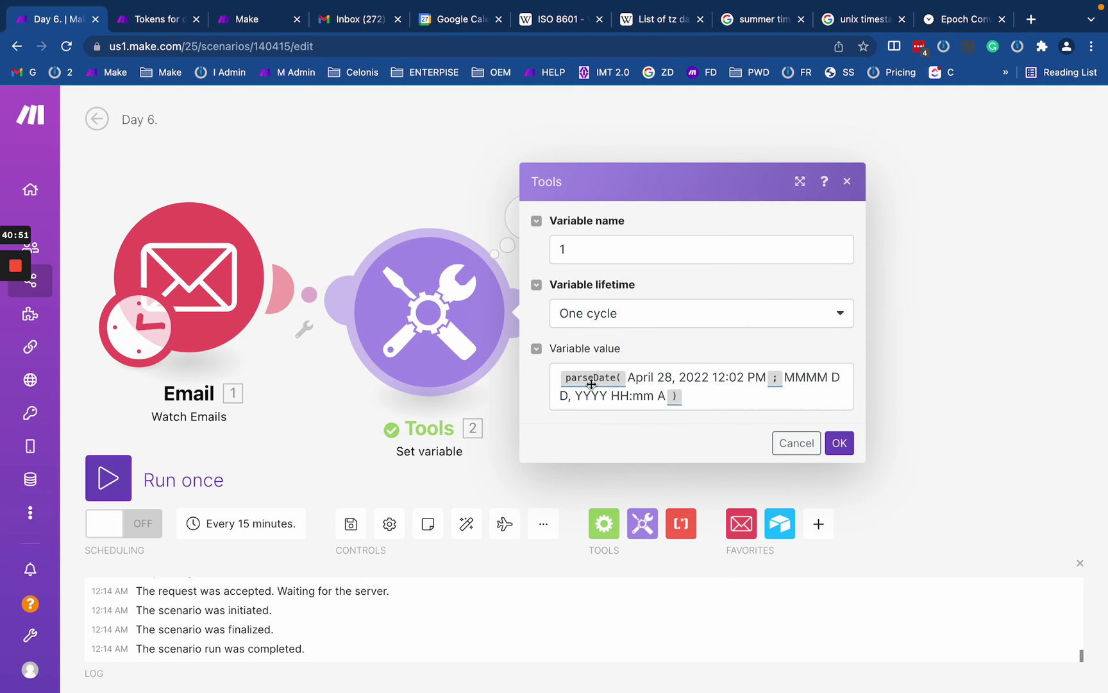
click(705, 404)
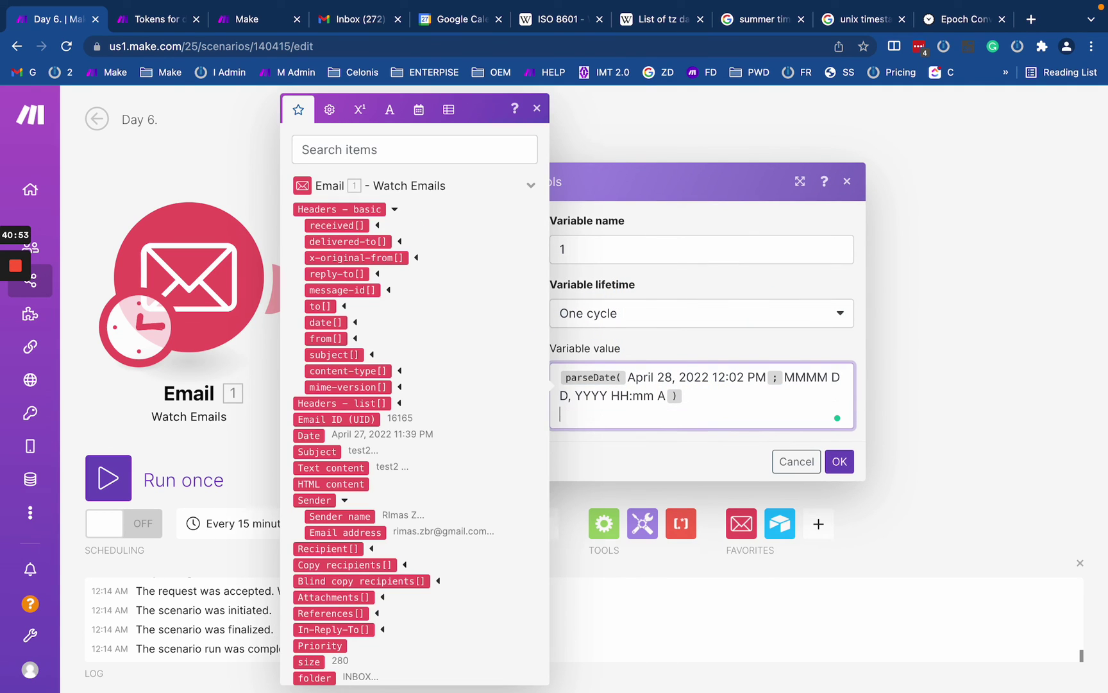
text(F)
key(BackSpace)
text(f)
key(BackSpace)
text(tDa)
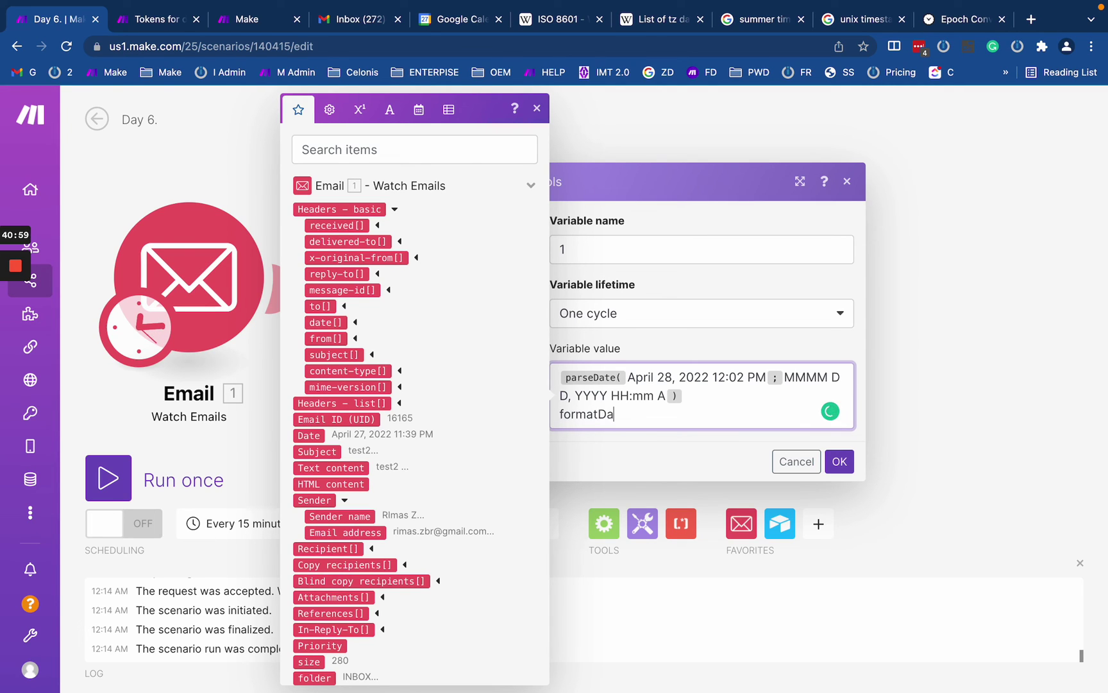
text(te()
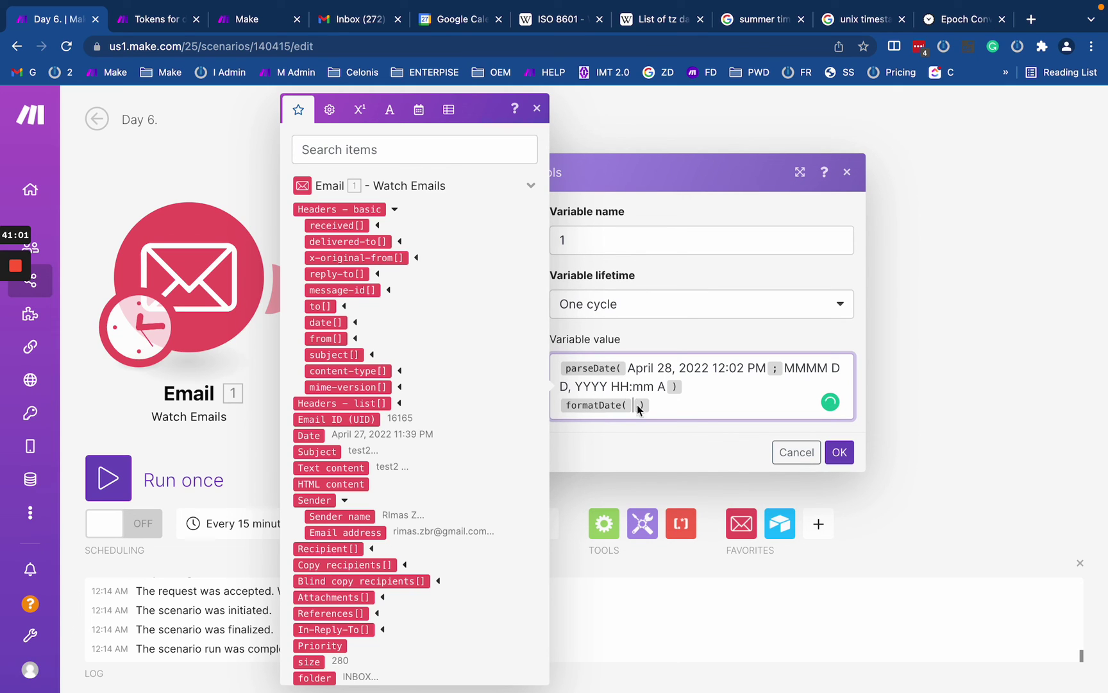
Step: Read the formatDate description and its format and time zone examples, and compare them with the parseDate formula
mouse_move(599, 407)
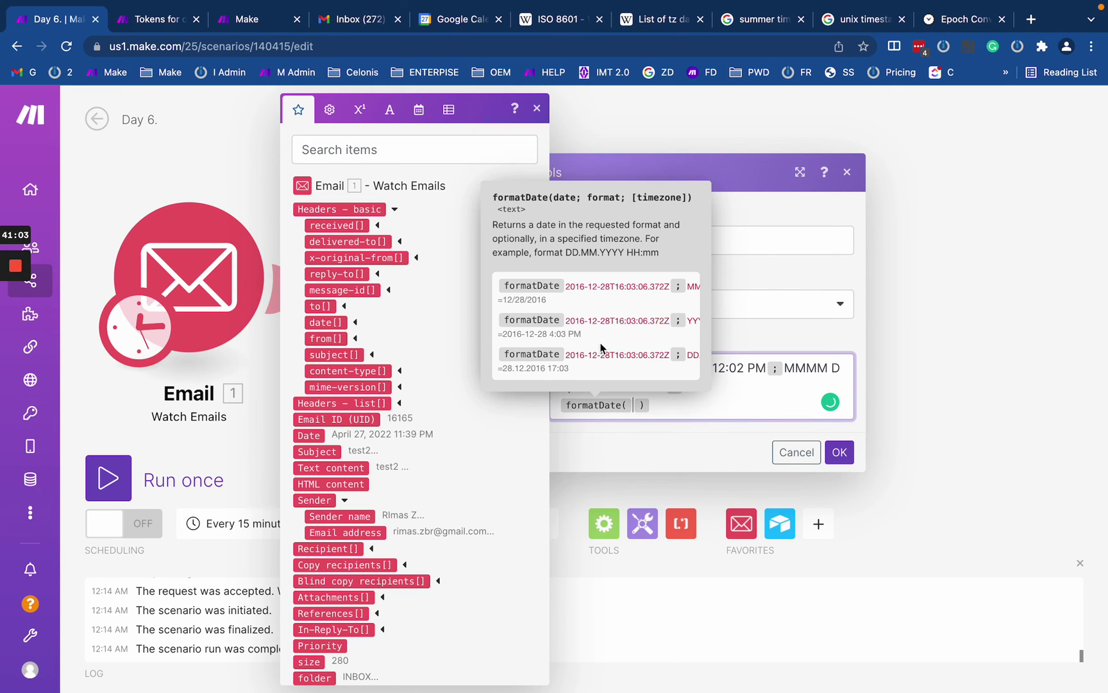
scroll(603, 320, right, 5)
scroll(603, 355, right, 5)
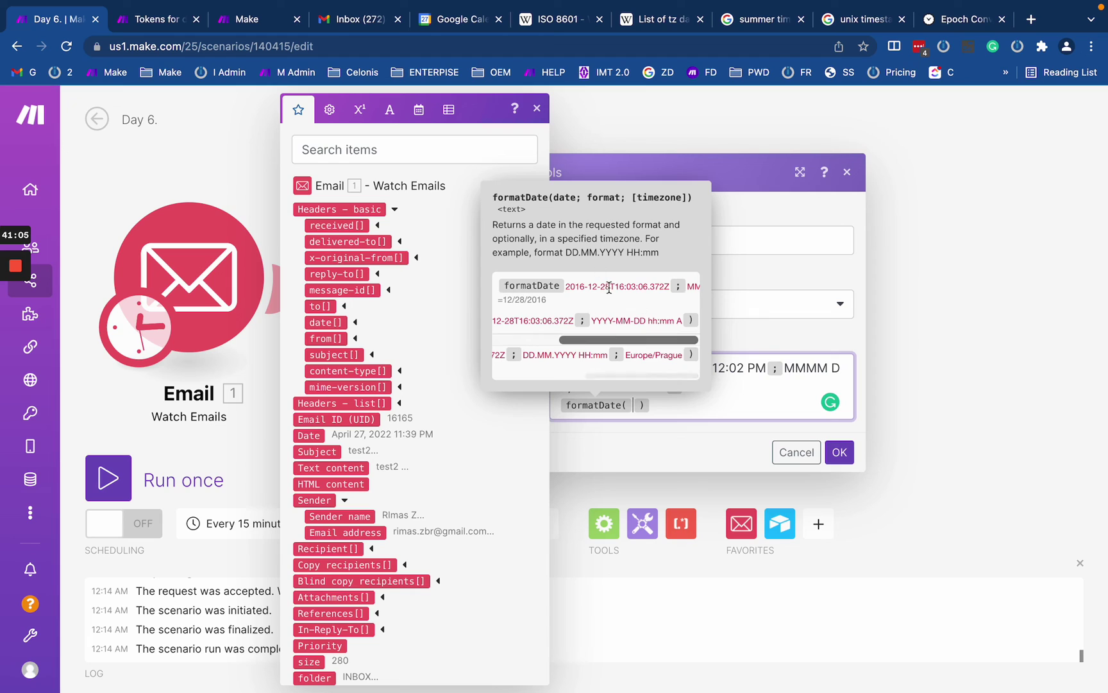
scroll(577, 288, left, 2)
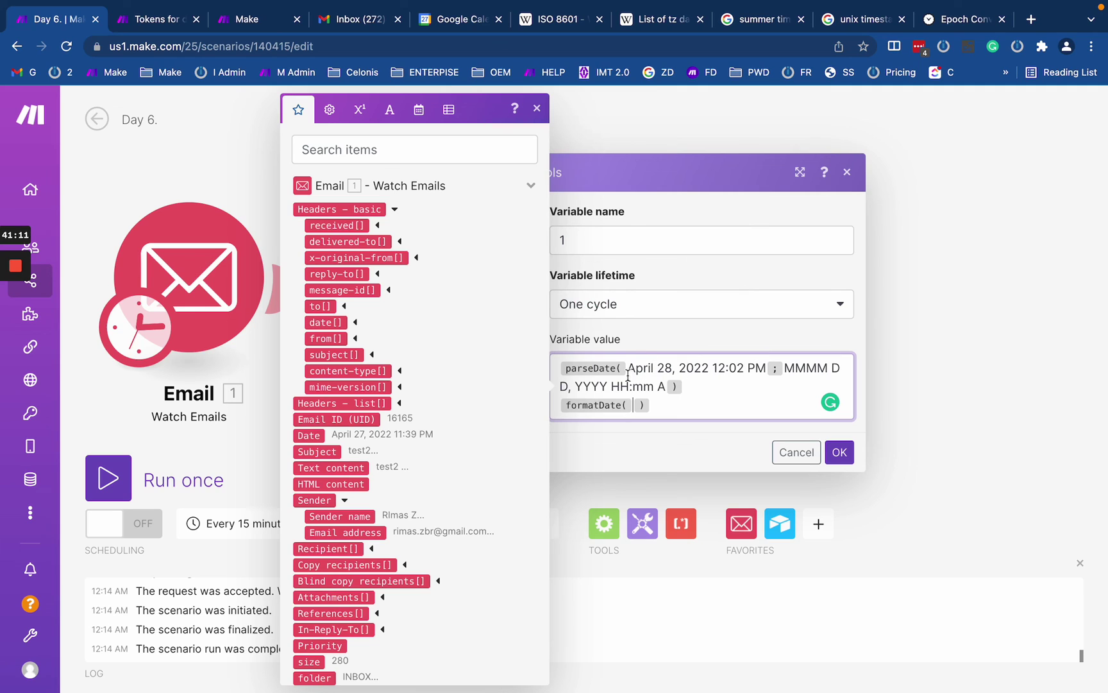
drag(632, 367, 766, 367)
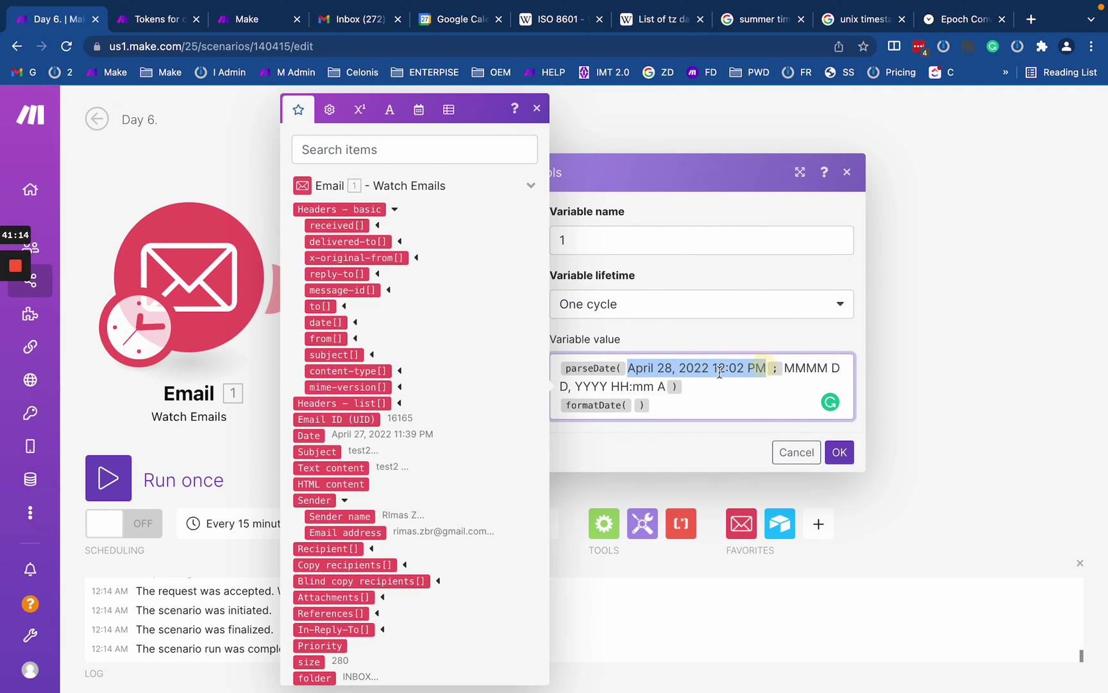
click(682, 392)
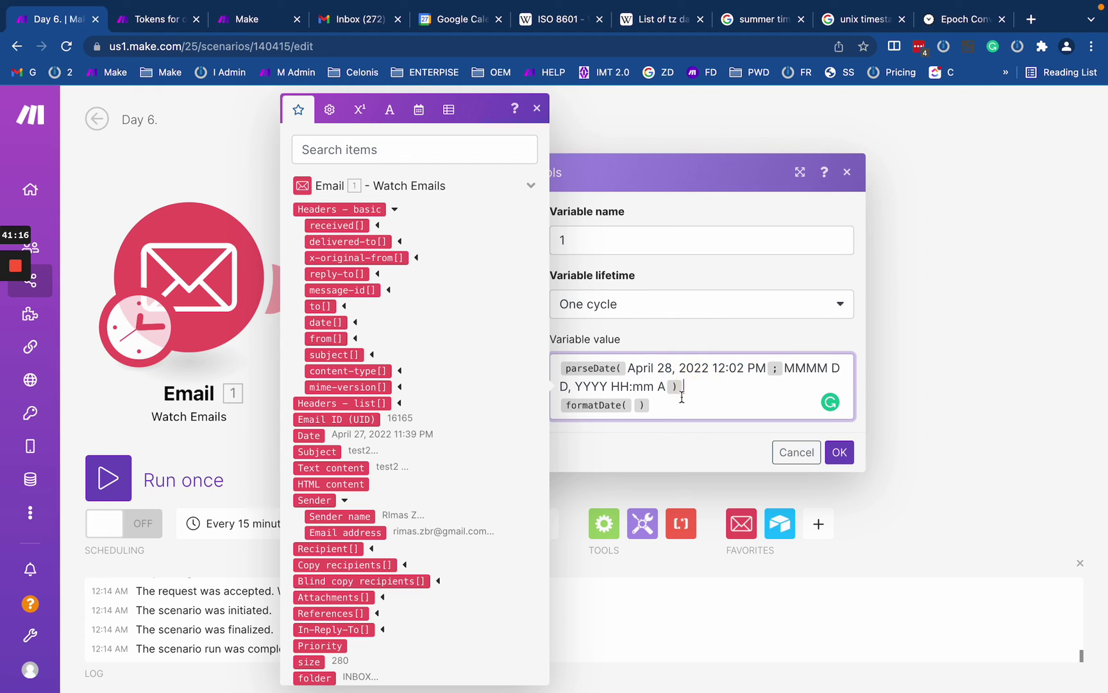
Step: Wrap the parseDate formula in formatDate with the output format MM/DD/YYY, removing the empty formatDate function below it
click(600, 407)
click(557, 367)
click(416, 118)
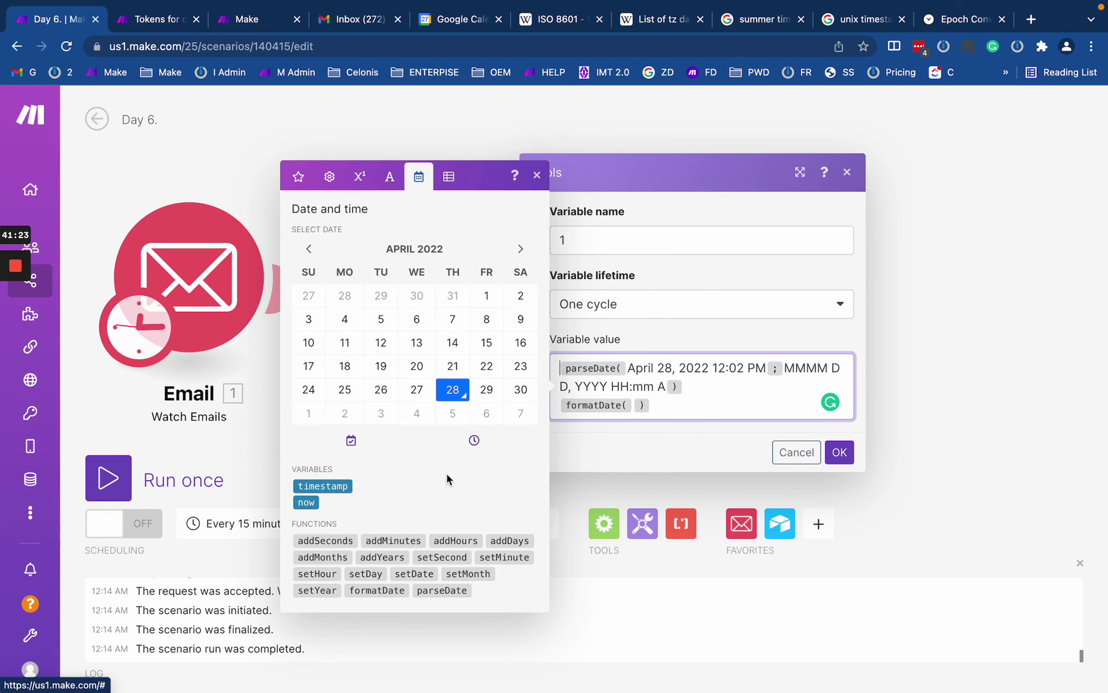
click(384, 590)
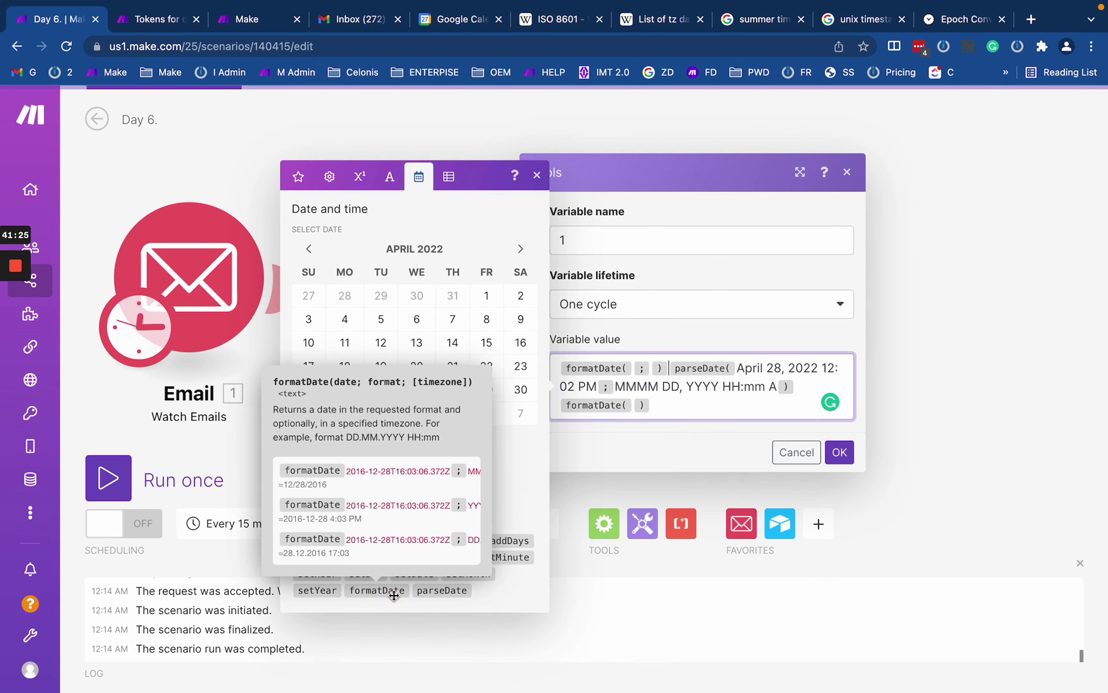
key(BackSpace)
key(BackSpace)
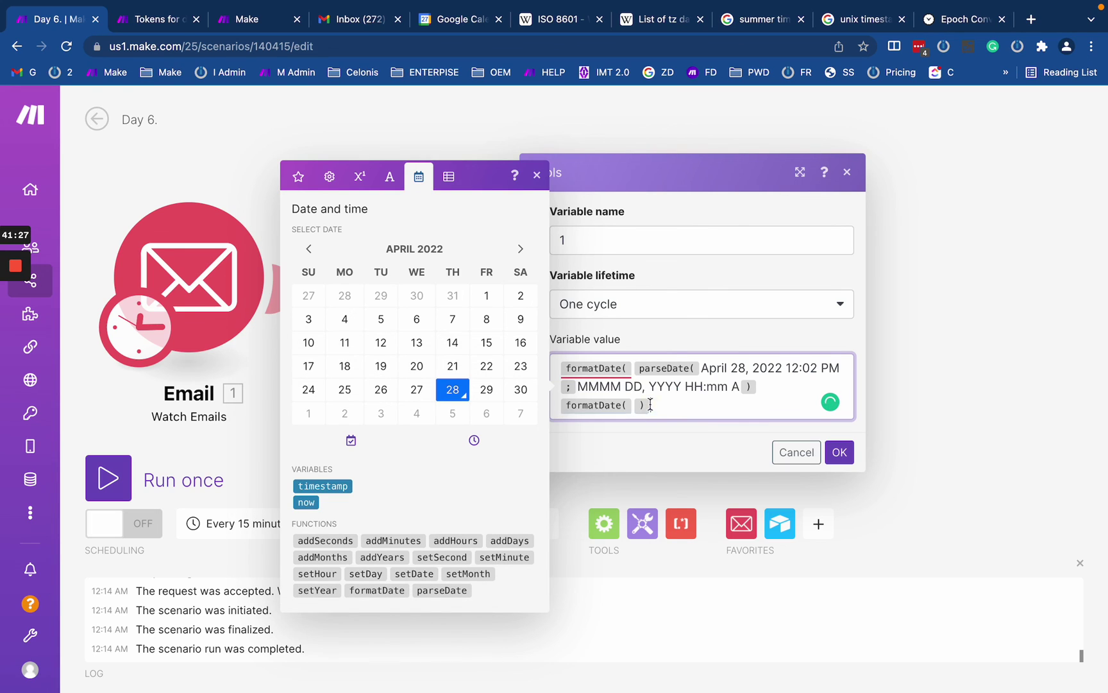
key(BackSpace)
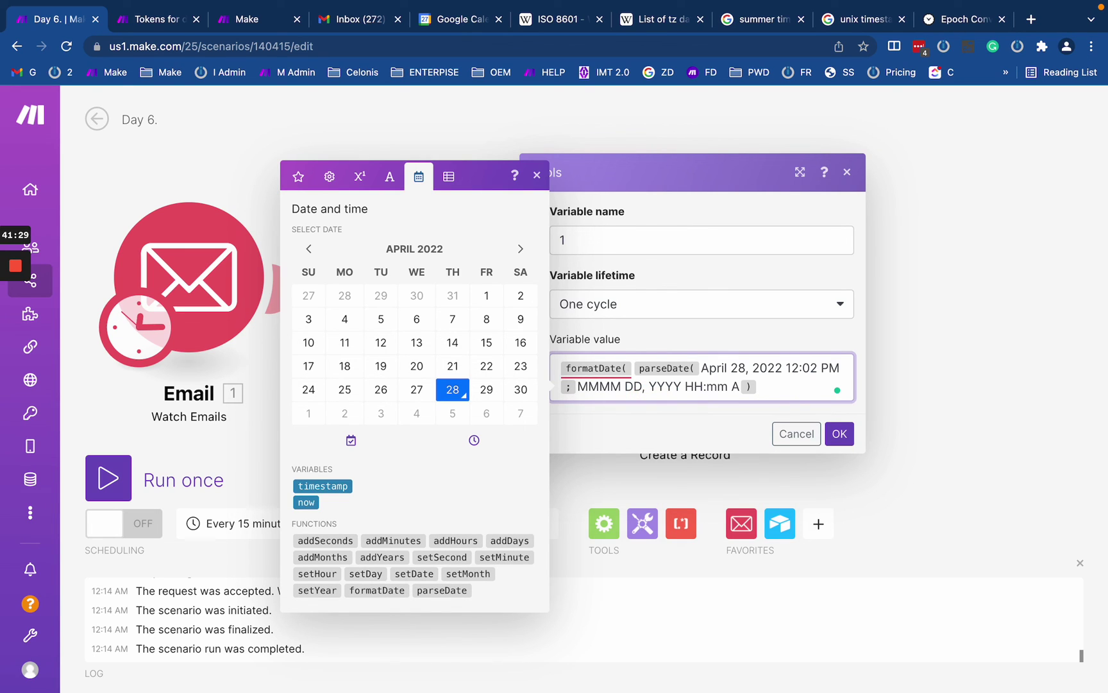
text(; MM/DD/)
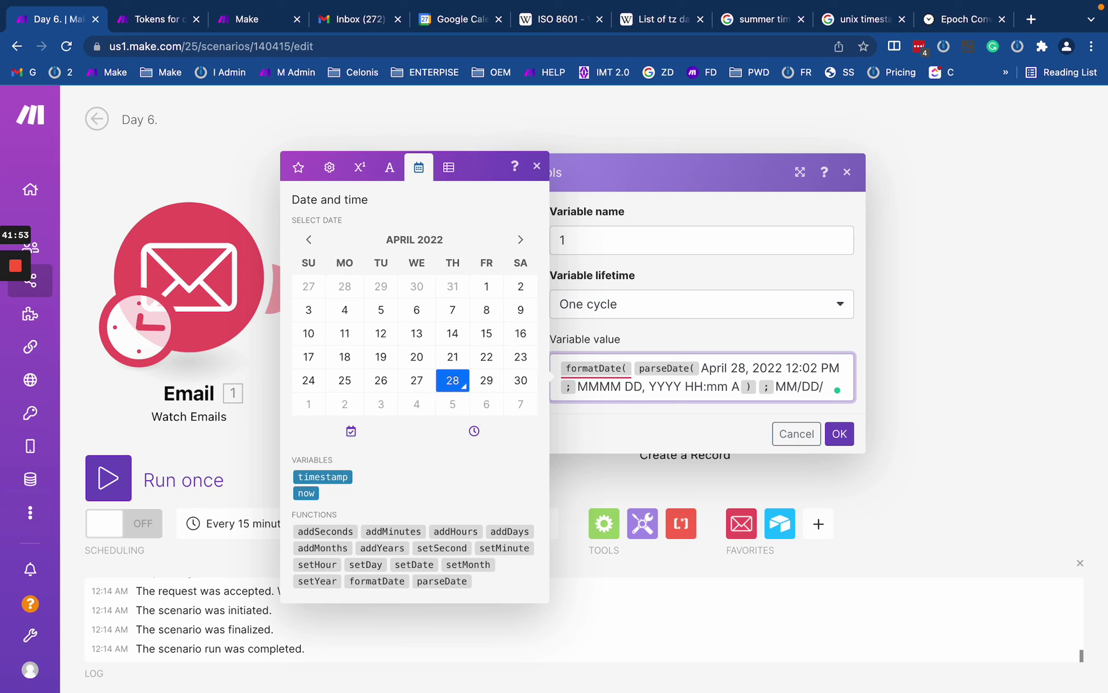
text(YYYY))
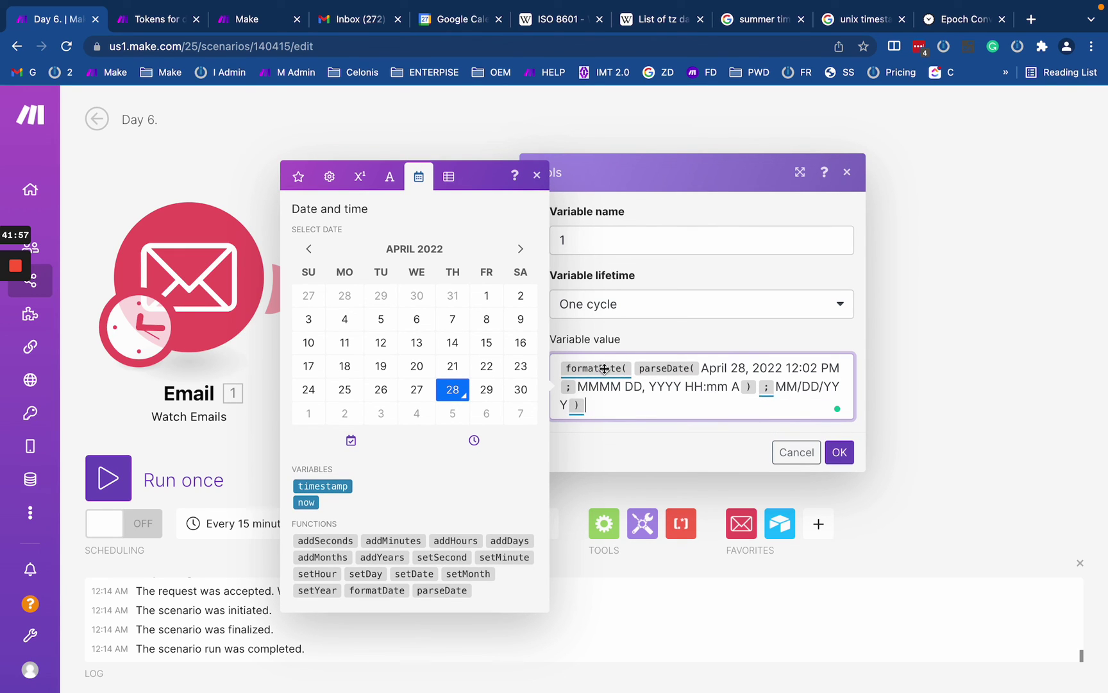
Step: Save the formatDate formula and run only the Set variable module to inspect the date in its output
mouse_move(598, 369)
click(840, 452)
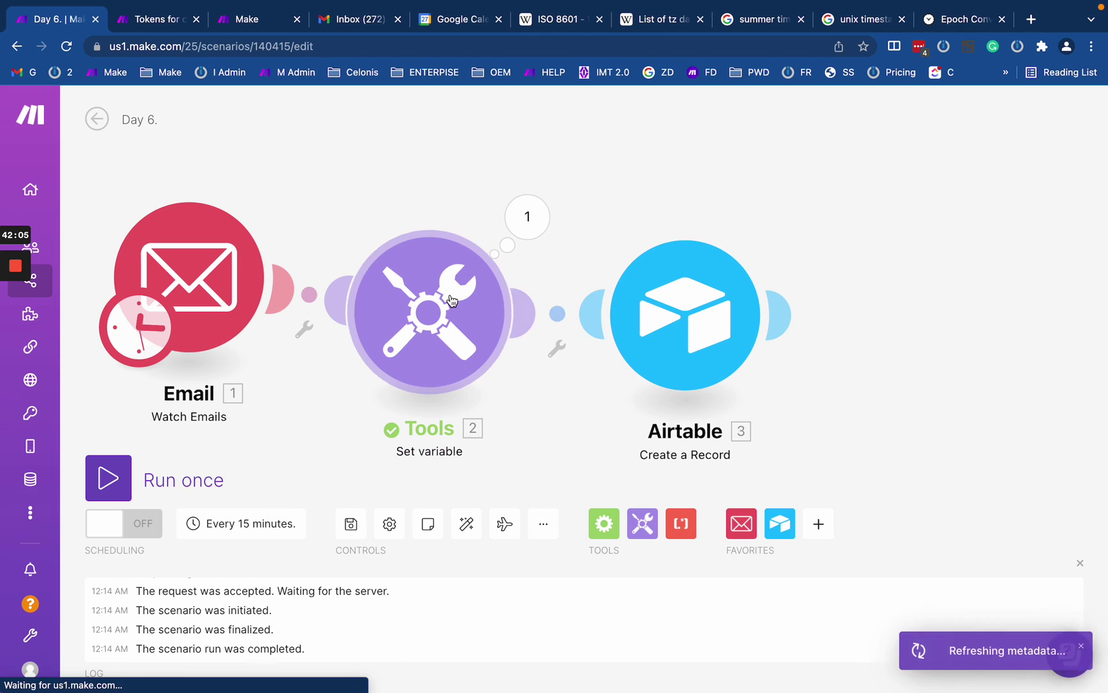
right_click(450, 296)
click(487, 335)
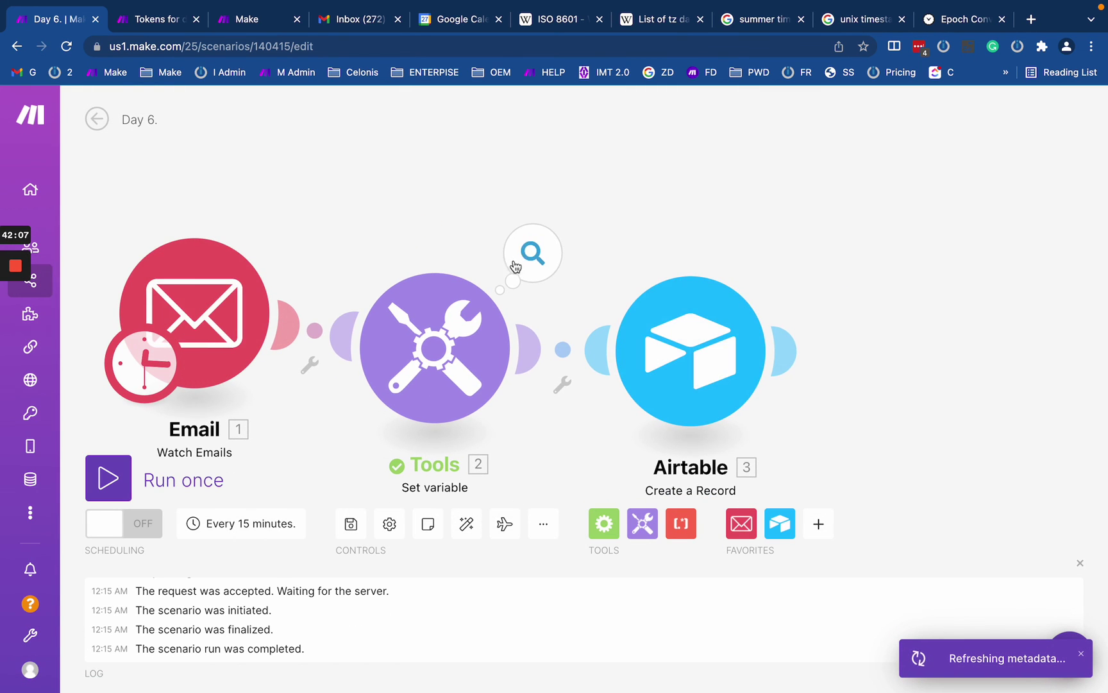
click(519, 260)
mouse_move(649, 336)
mouse_down()
mouse_move(759, 330)
mouse_move(659, 336)
mouse_up()
click(664, 334)
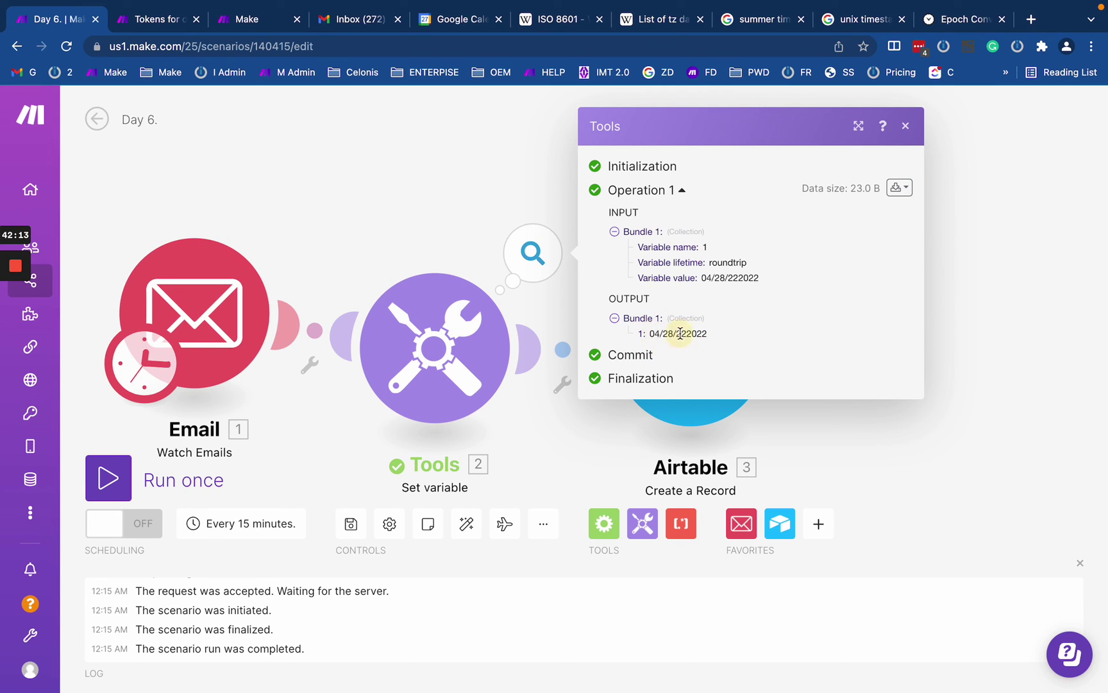
click(701, 334)
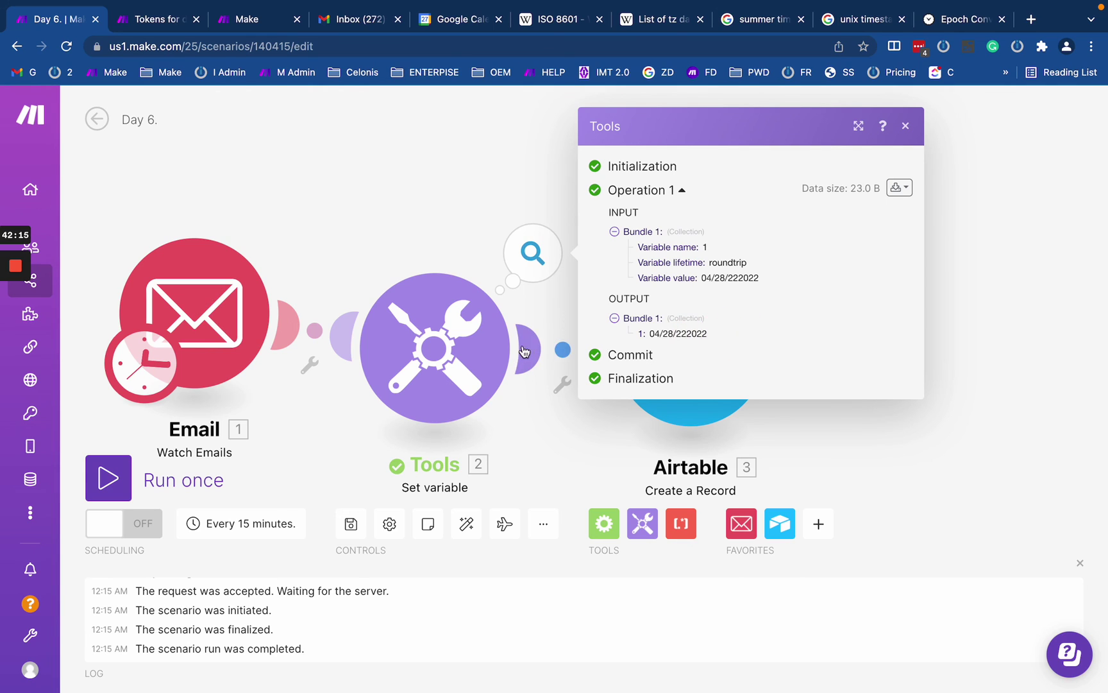
Step: Correct the output format of the formatDate formula in the Set variable module to MM/DD/YYYY and save the module
click(484, 347)
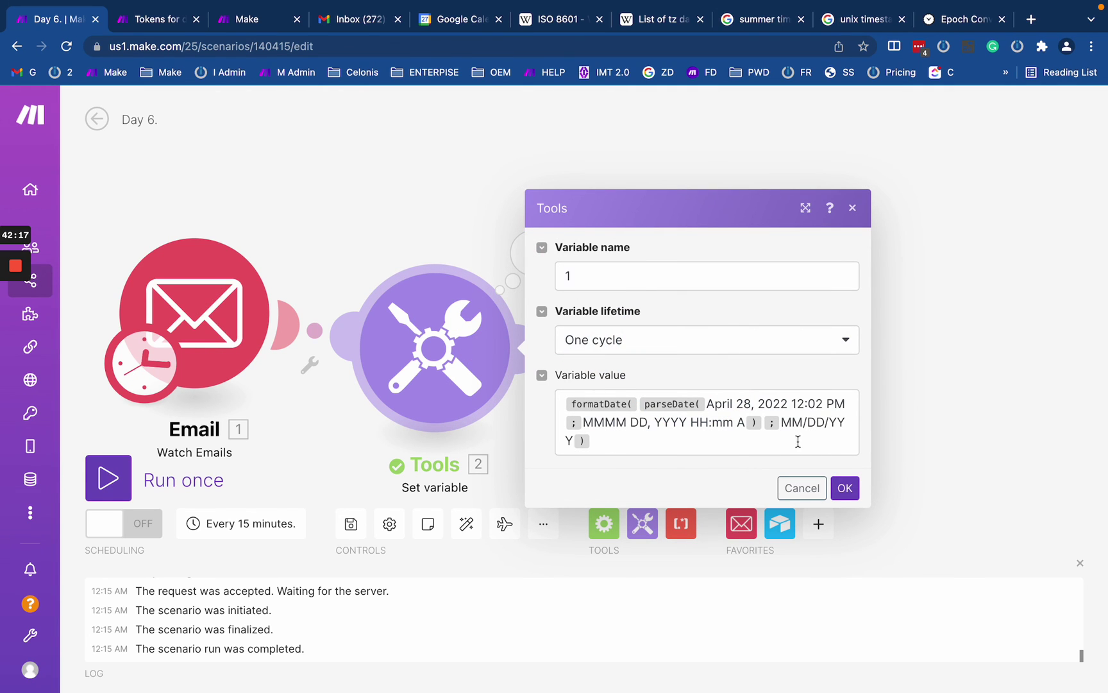
click(831, 423)
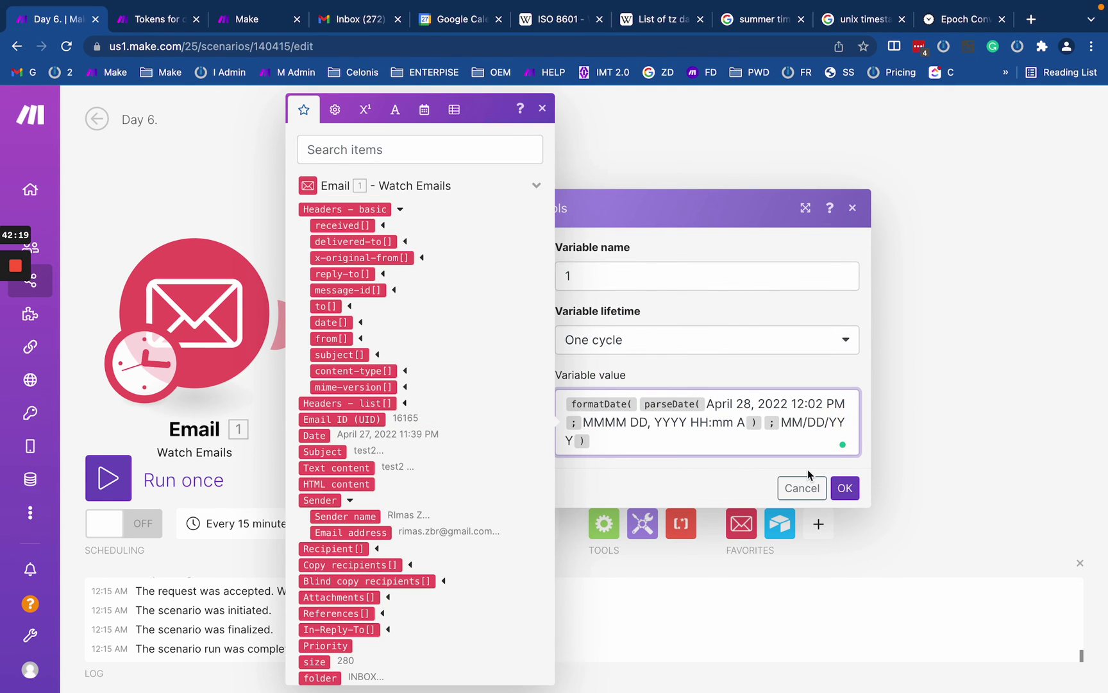
text(Y)
click(843, 489)
Step: Run only the Set variable module again and check the reformatted date in its output against the formula
right_click(473, 322)
click(508, 366)
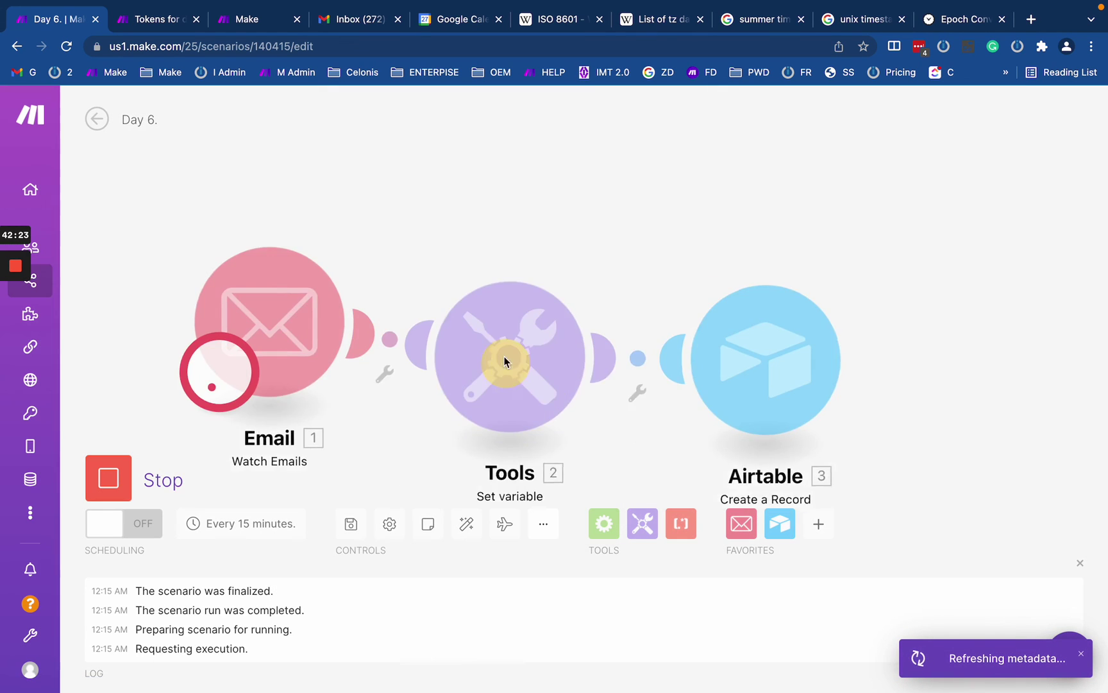
click(522, 257)
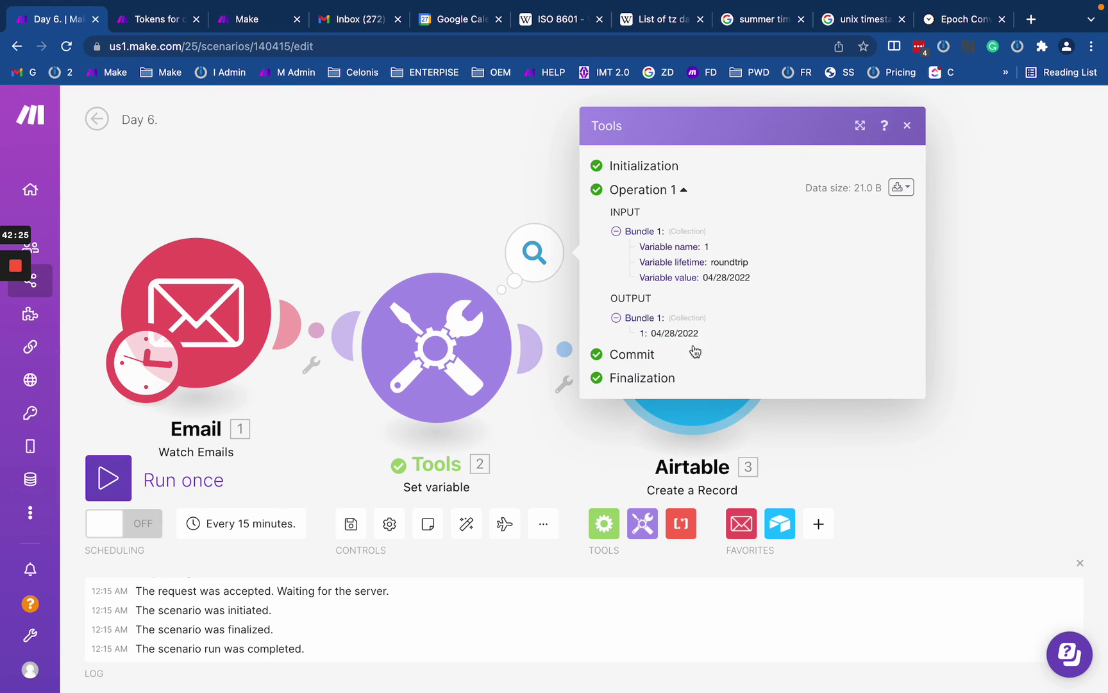
drag(650, 333, 784, 334)
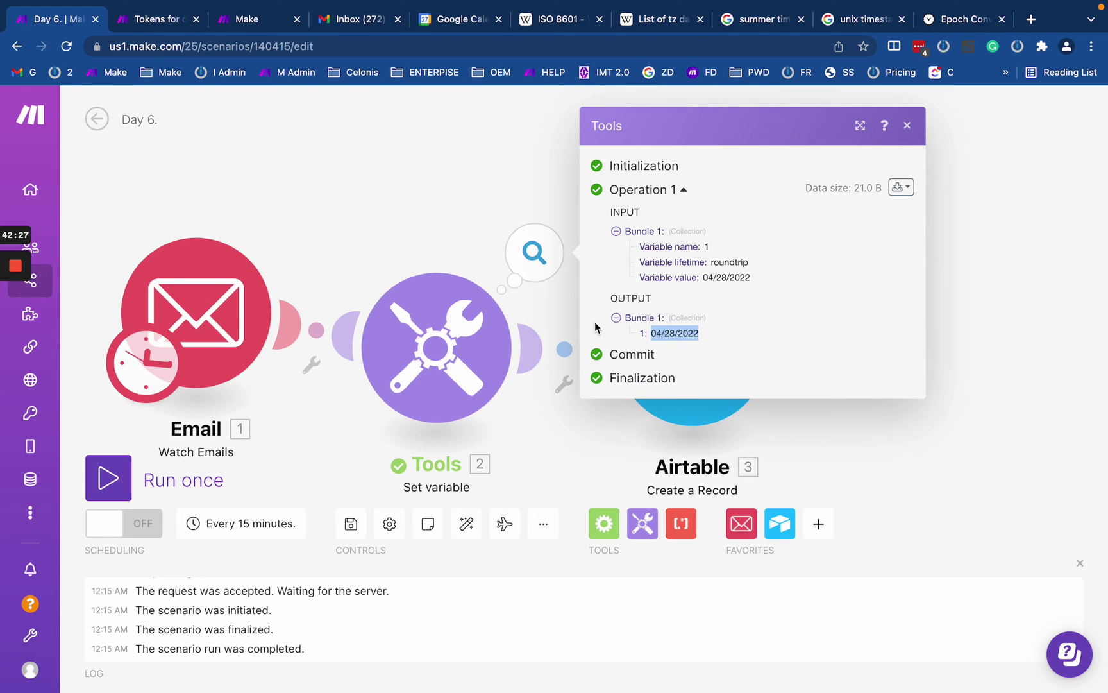
click(402, 362)
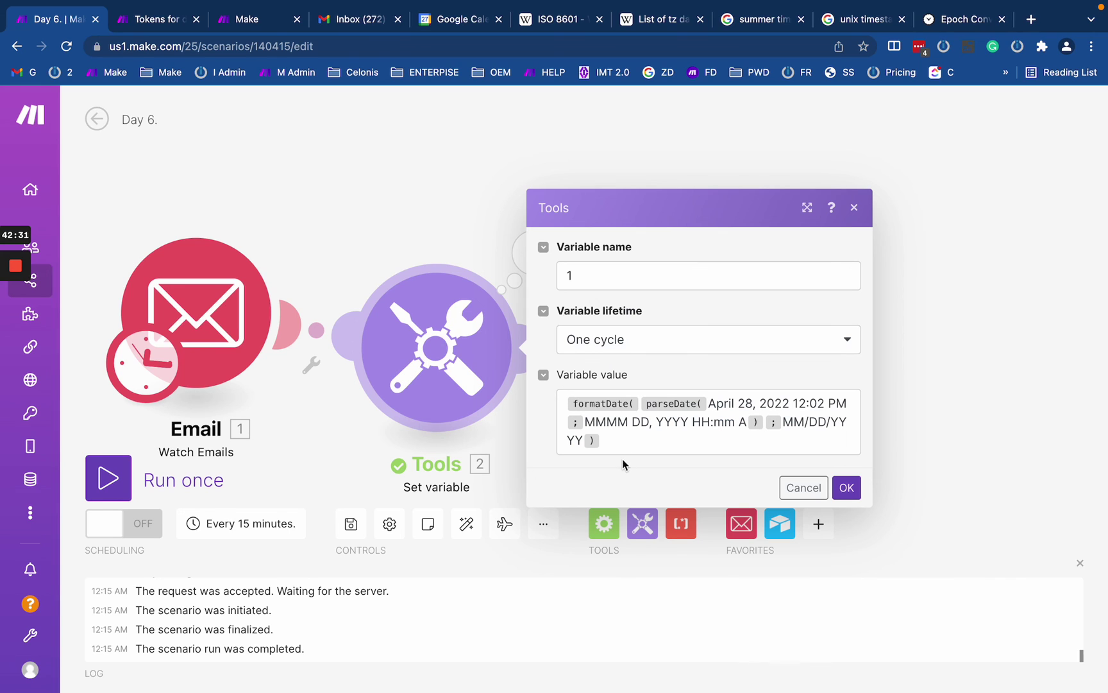
click(356, 200)
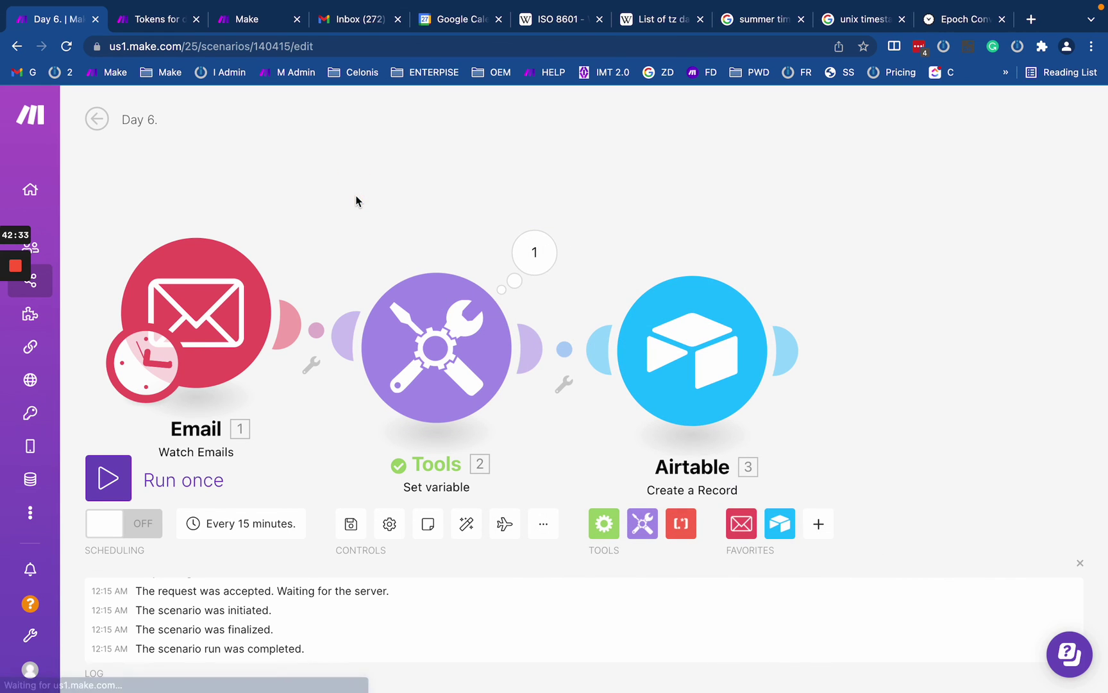
click(529, 269)
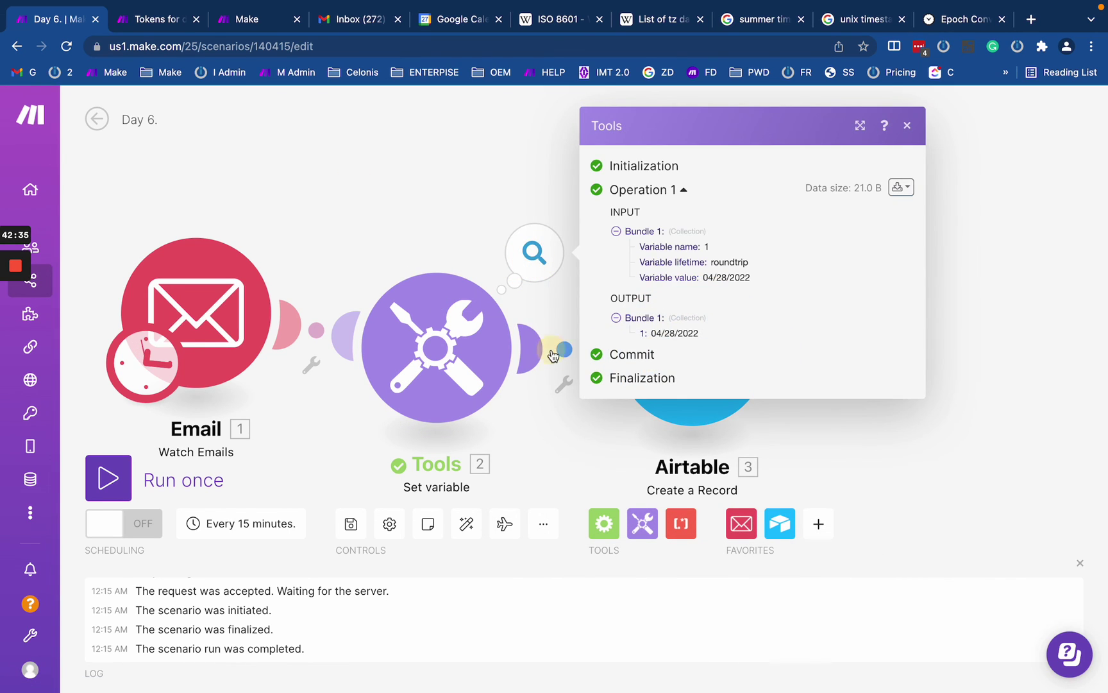
Step: Open the filter between Set variable and Airtable and review the available condition operators down to the datetime operators
click(557, 350)
click(672, 378)
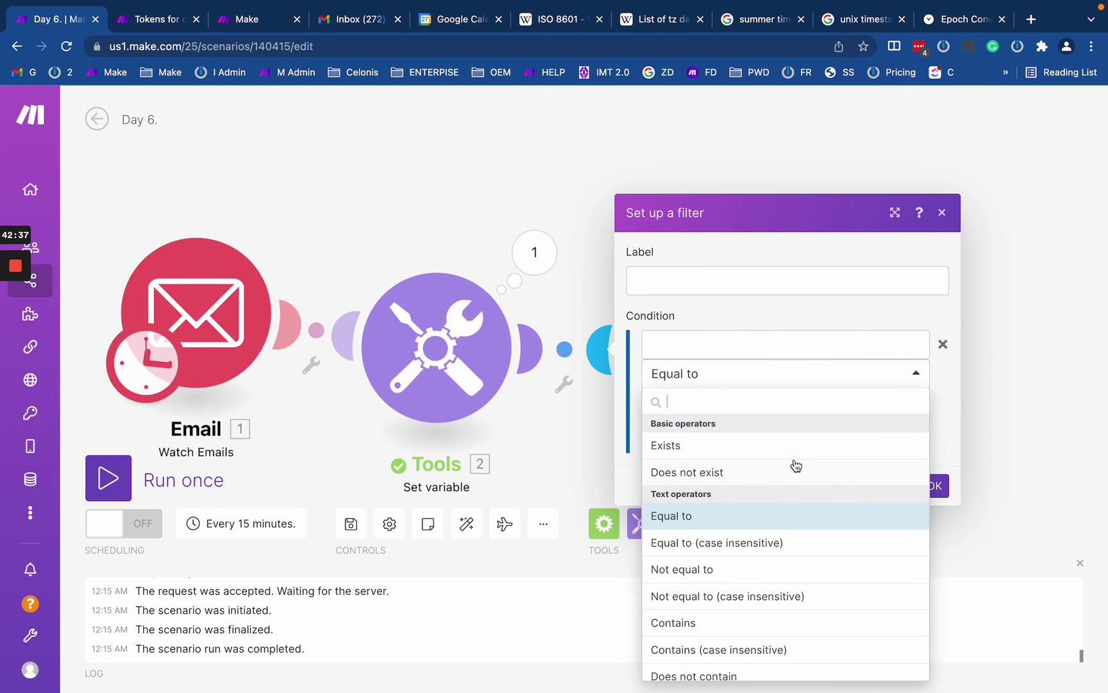
scroll(794, 462, down, 2)
scroll(731, 513, down, 6)
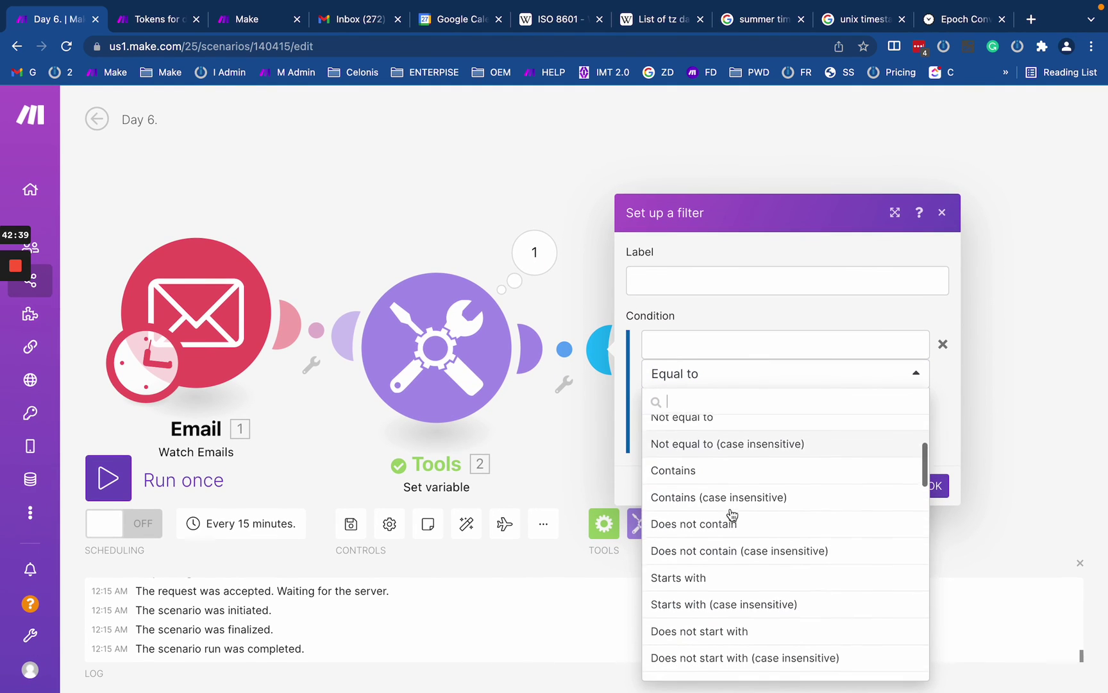
scroll(731, 513, down, 8)
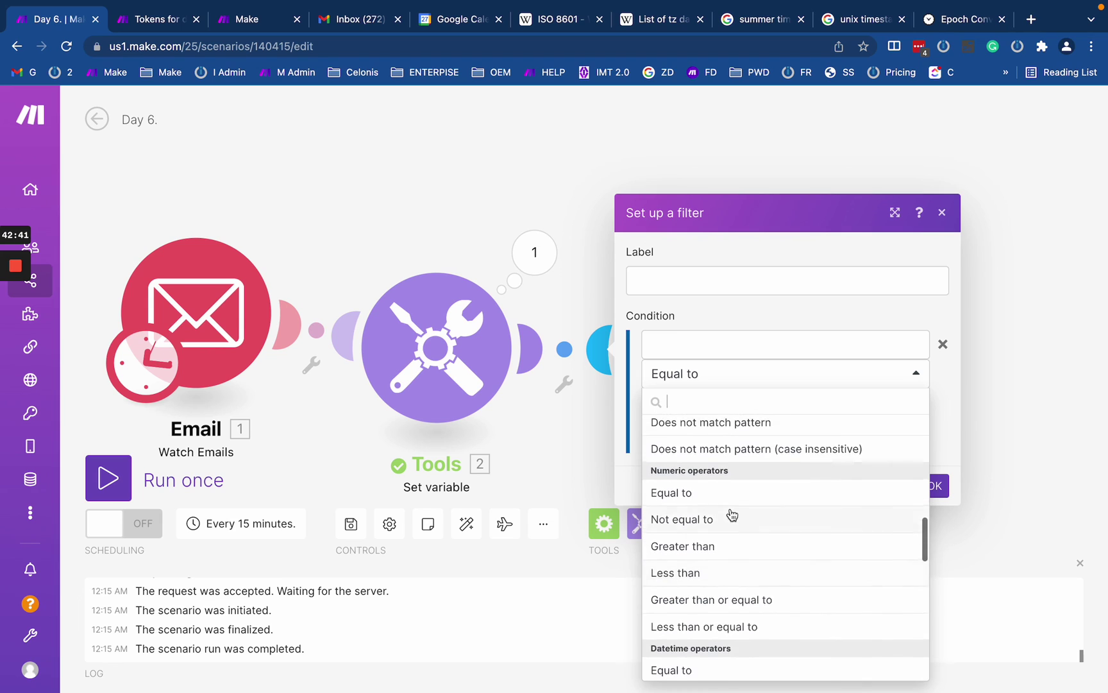
scroll(731, 515, down, 1)
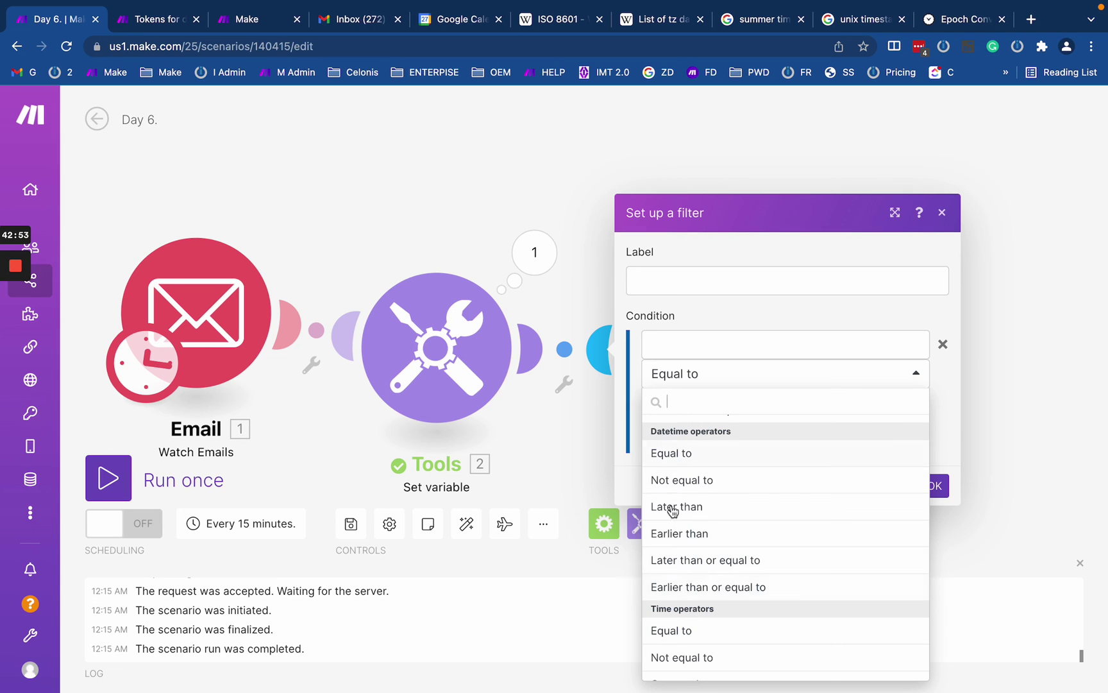
Step: Try wrapping the Set variable output in parseDate as the filter condition, and discard the filter
click(684, 351)
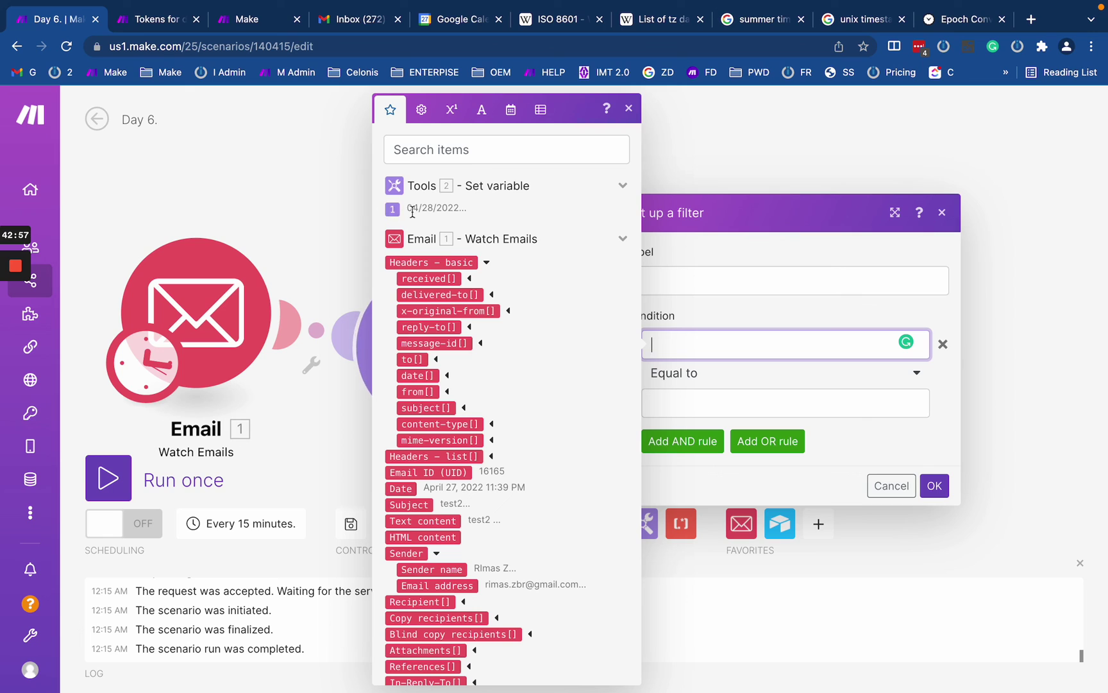
drag(397, 212, 671, 348)
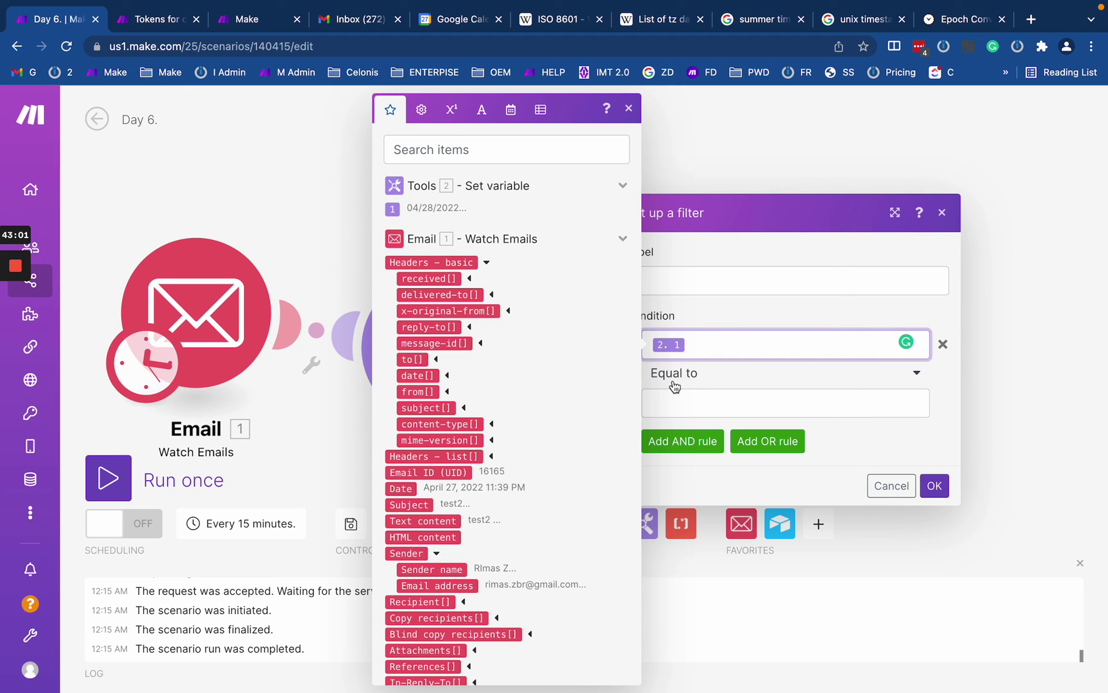
click(226, 21)
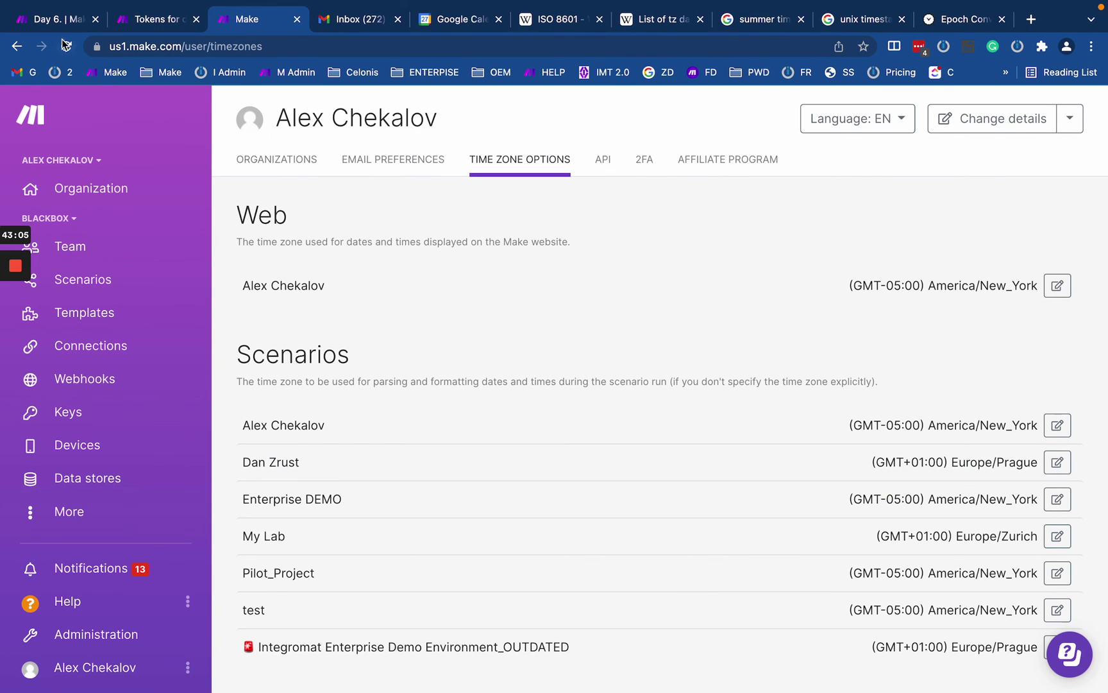
click(51, 19)
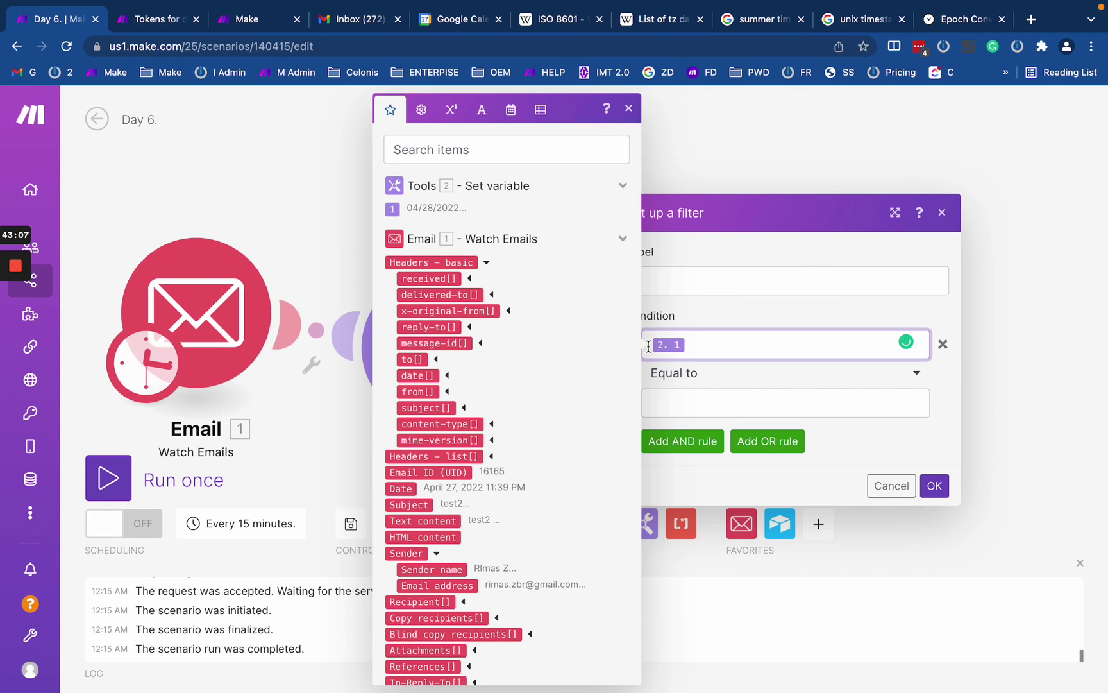
text(par)
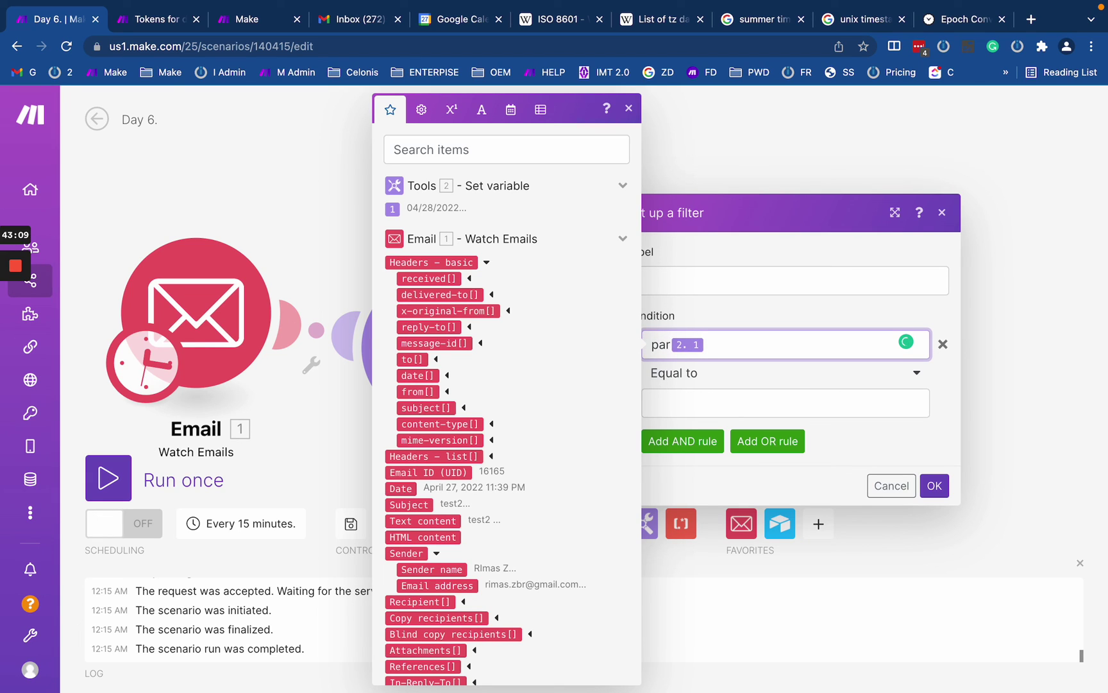
text(sa)
text(eDate)
text(()
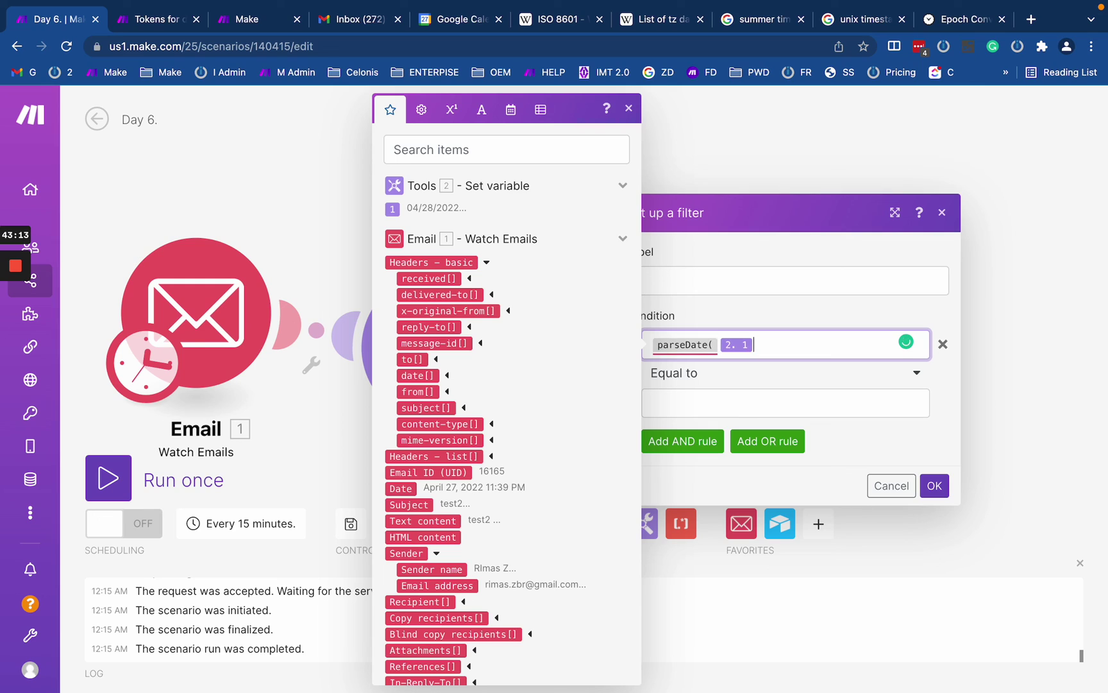
text(;)
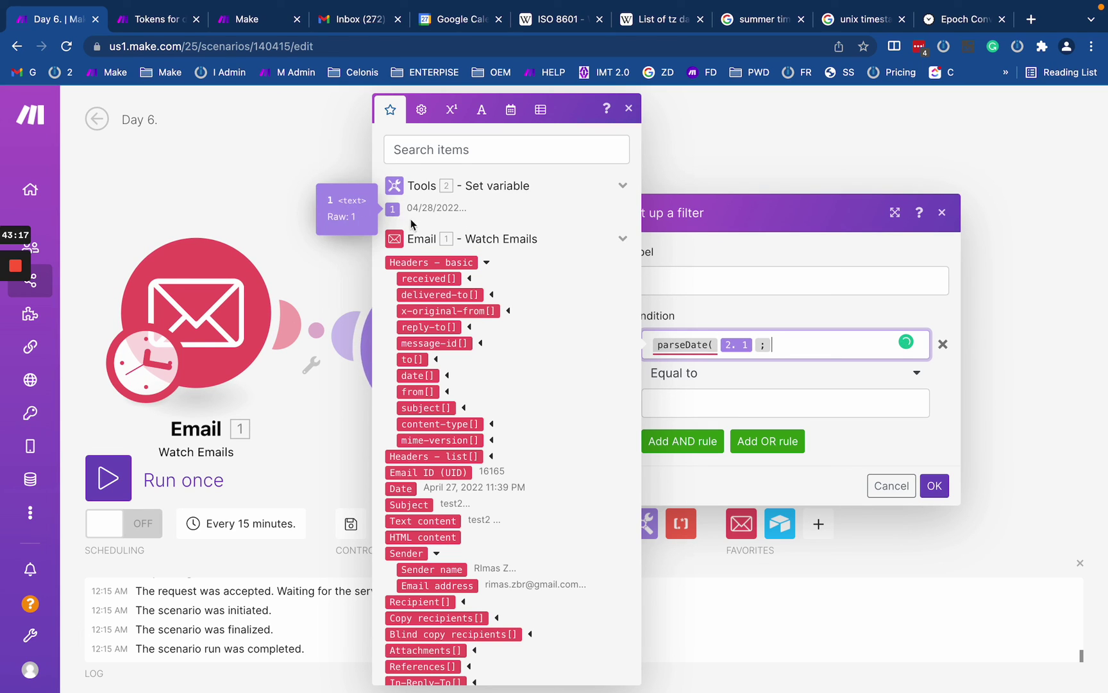
drag(391, 209, 531, 265)
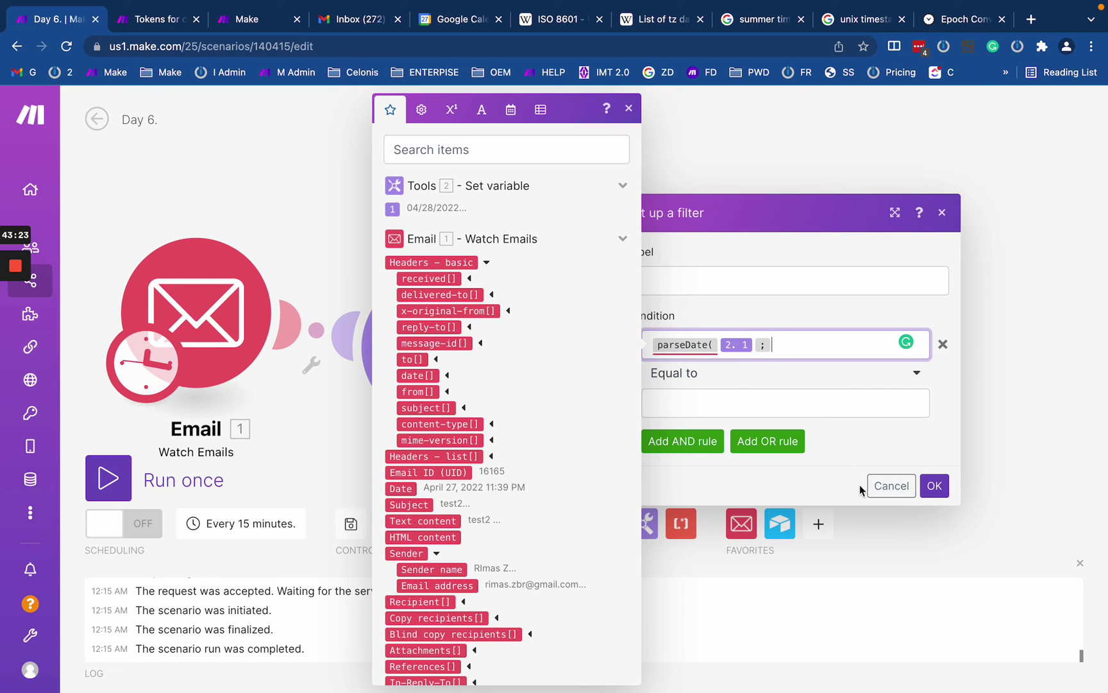
click(890, 491)
Step: Strip the formatDate function and its MM/DD/YYYY format from the Set variable value and copy the remaining parseDate formula
click(622, 328)
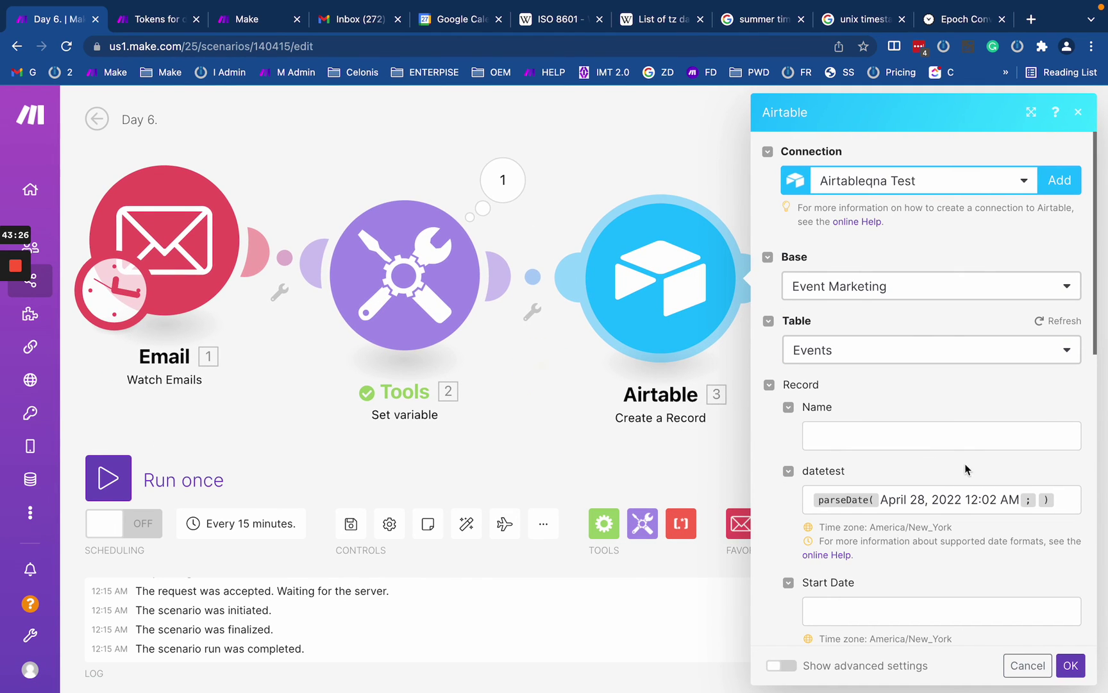
click(414, 246)
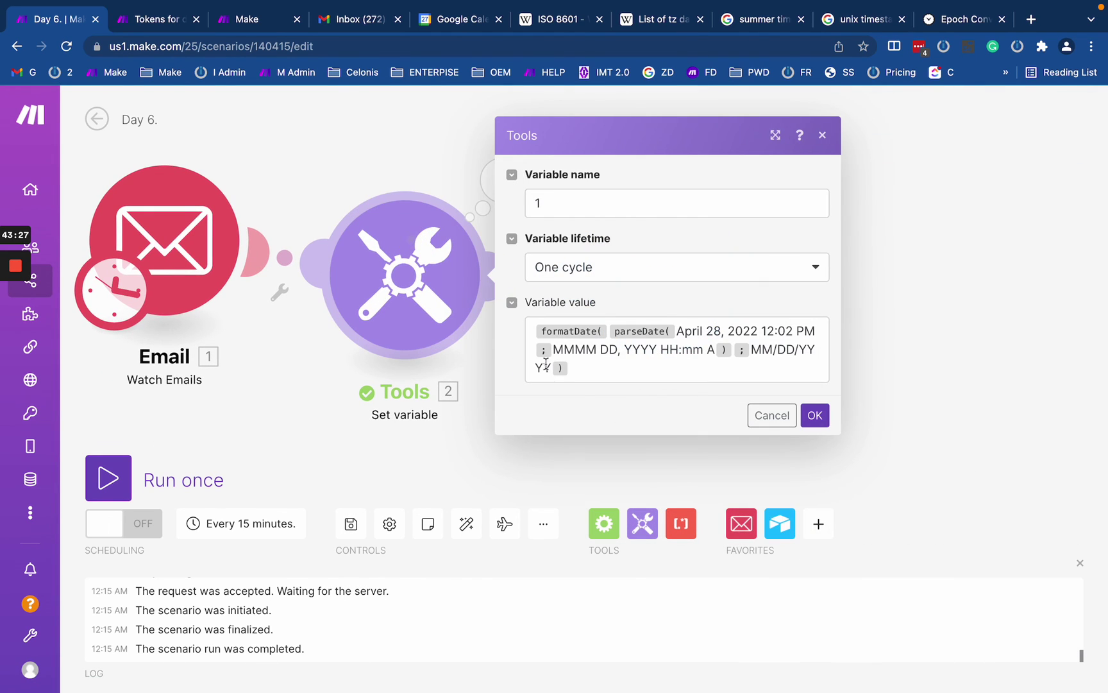
click(608, 331)
key(BackSpace)
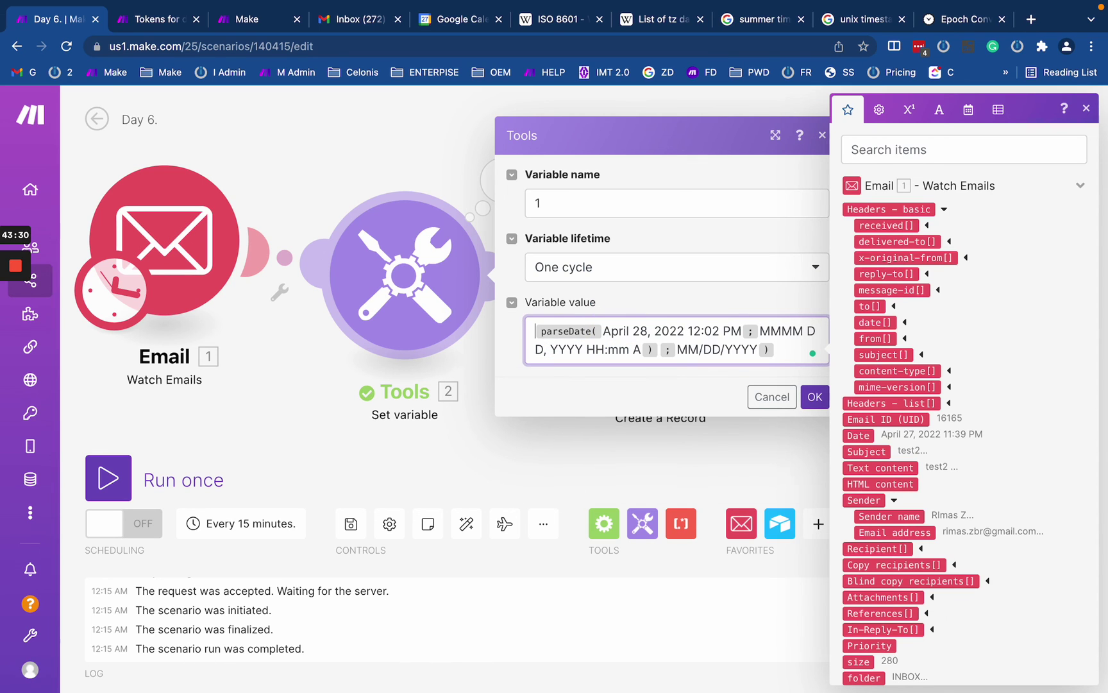
click(777, 349)
key(BackSpace)
key(BackSpace)
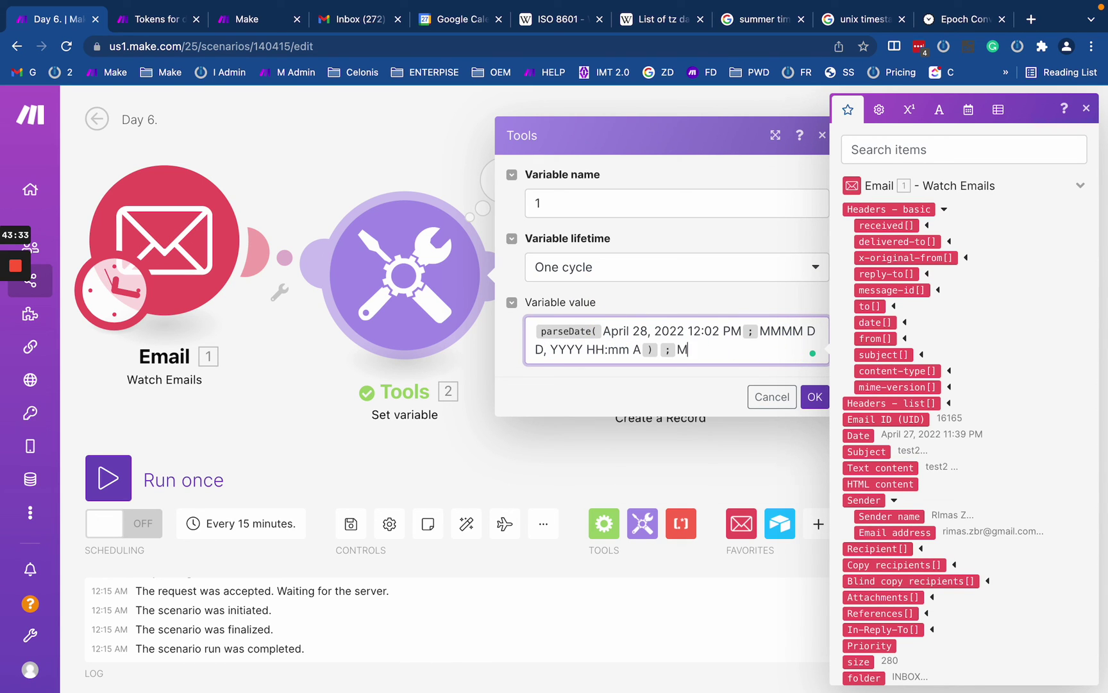
key(ctrl+a)
click(501, 457)
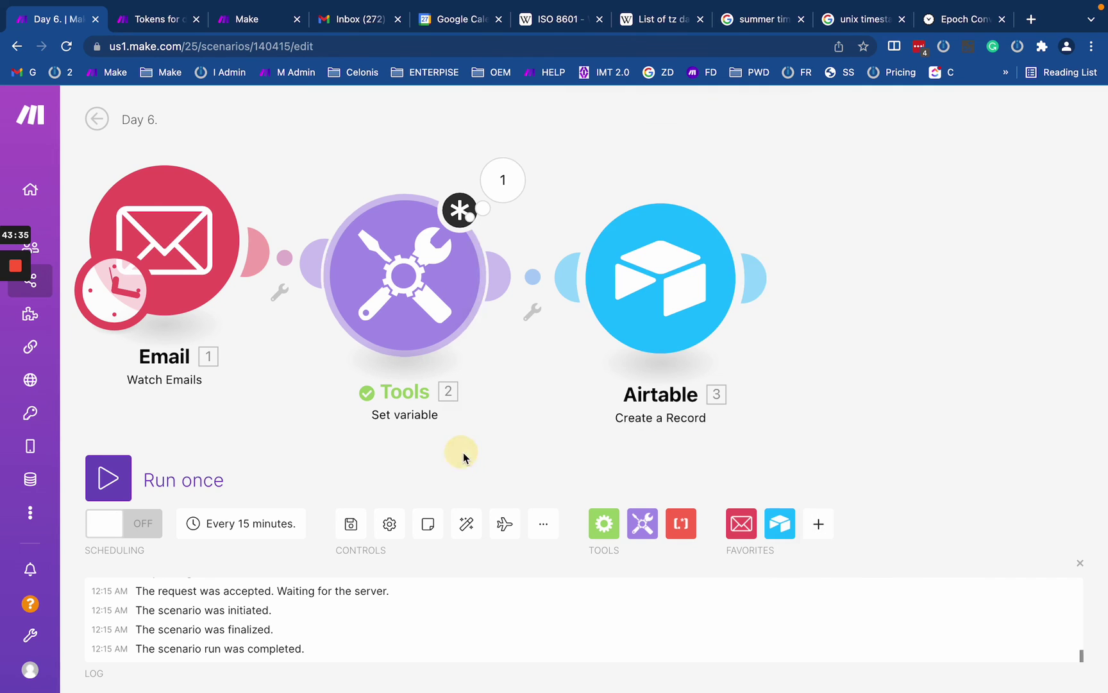
Step: Set the Airtable record's datetest field to parseDate of April 28, 2022 12:02 PM with format MMMM DD, YYYY HH:mm A, and save the module
click(690, 261)
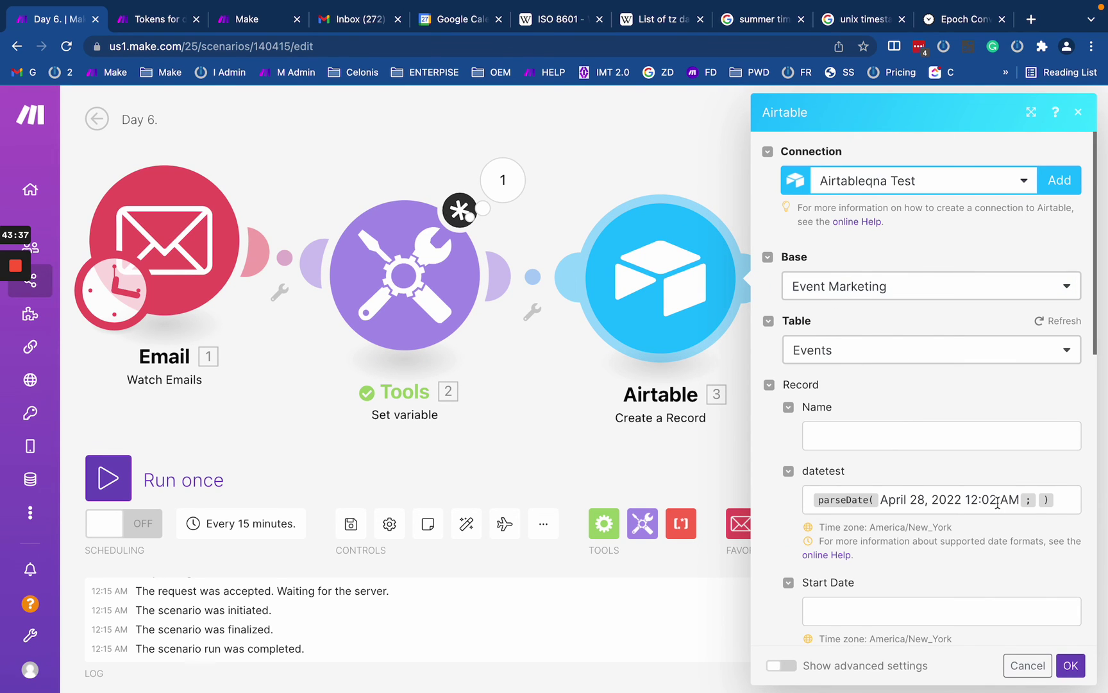
click(1059, 504)
text(MMMM DD, YYYY HH:mm A)
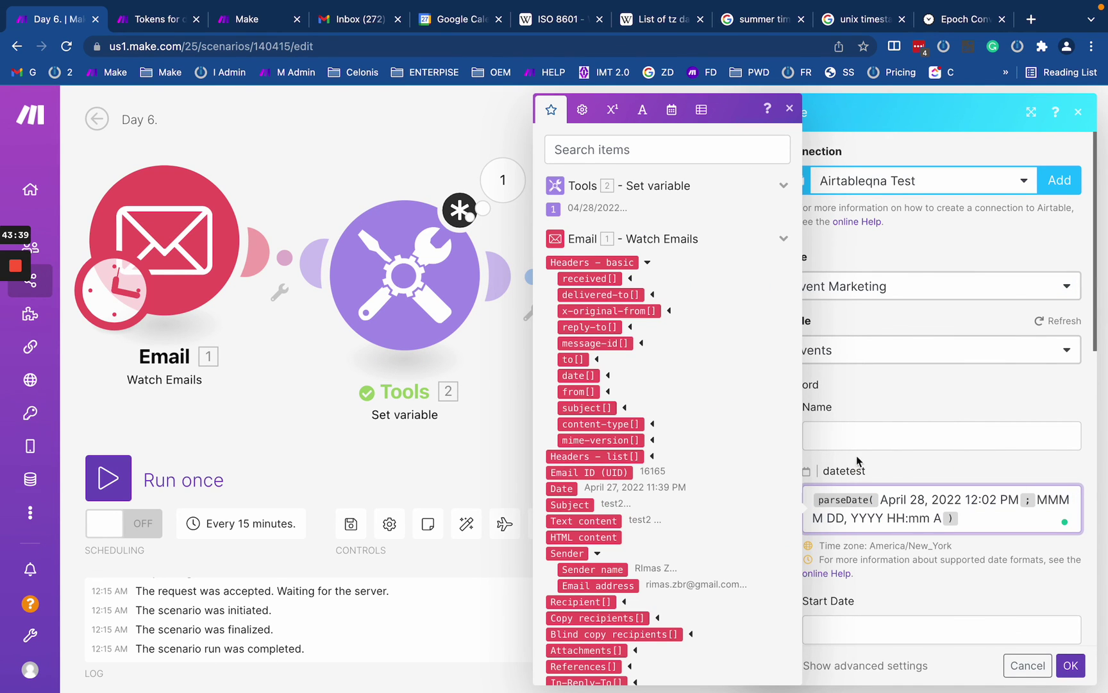
scroll(920, 408, down, 3)
click(991, 451)
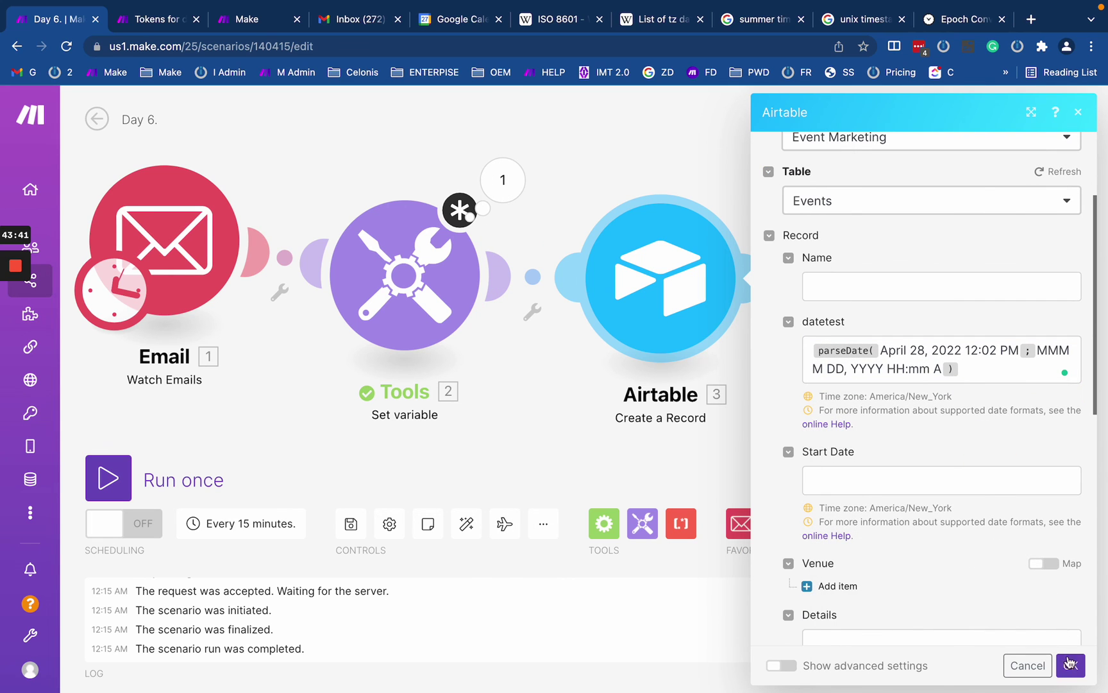
click(1069, 663)
Step: Run only the Airtable module and open the raw content of its input bundle to examine the submitted date
right_click(635, 280)
click(678, 314)
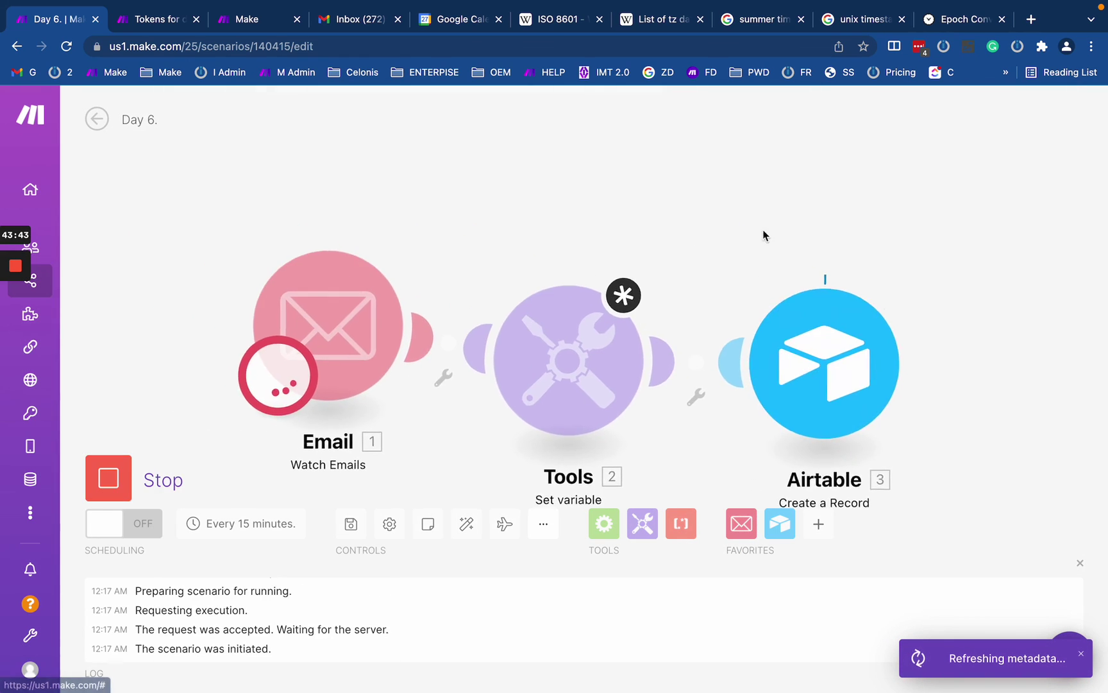
click(659, 213)
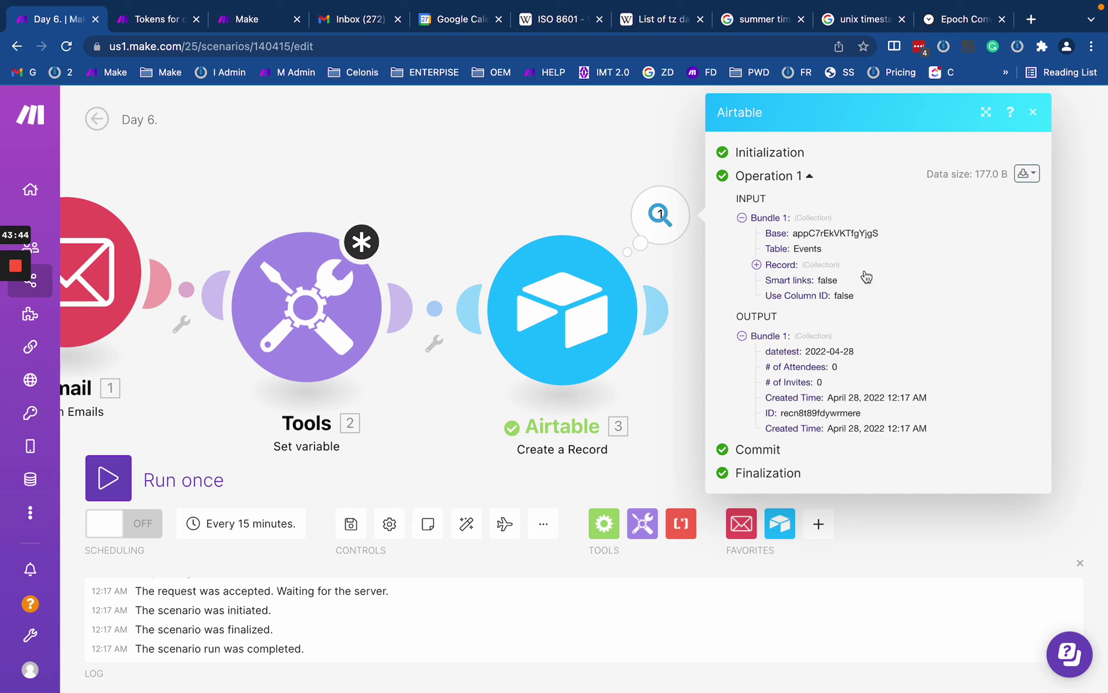
click(1024, 172)
click(936, 201)
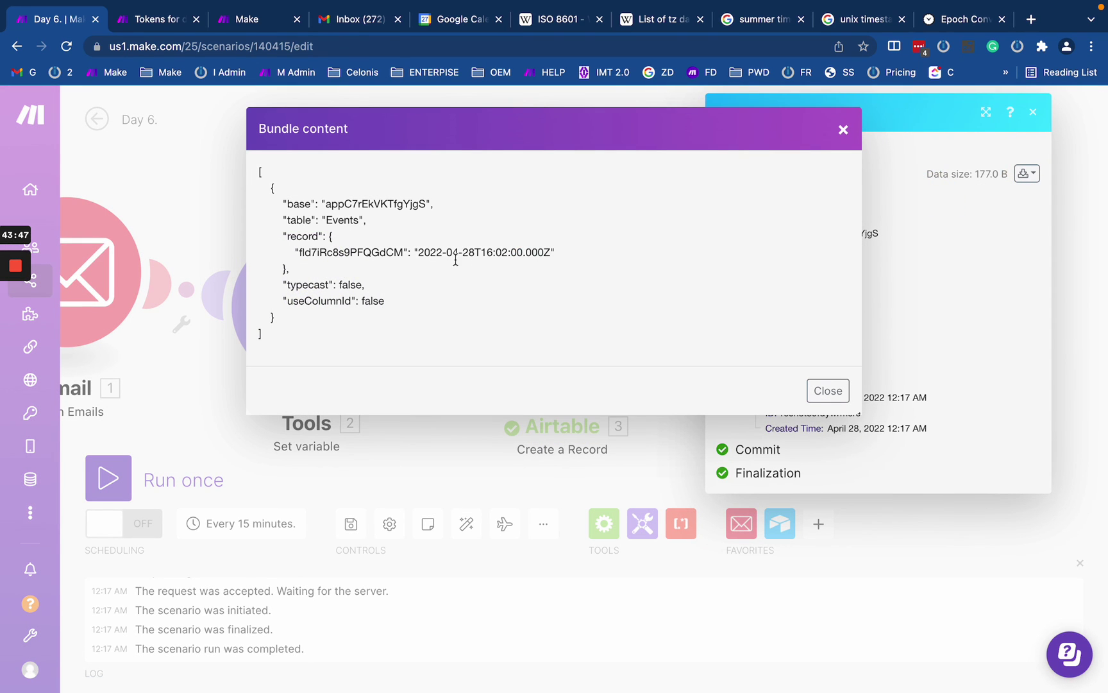
Step: Examine the submitted date string and its time portion in the raw bundle content, and close the bundle view
drag(417, 252, 564, 252)
click(509, 252)
drag(467, 259, 564, 251)
click(532, 252)
double_click(526, 252)
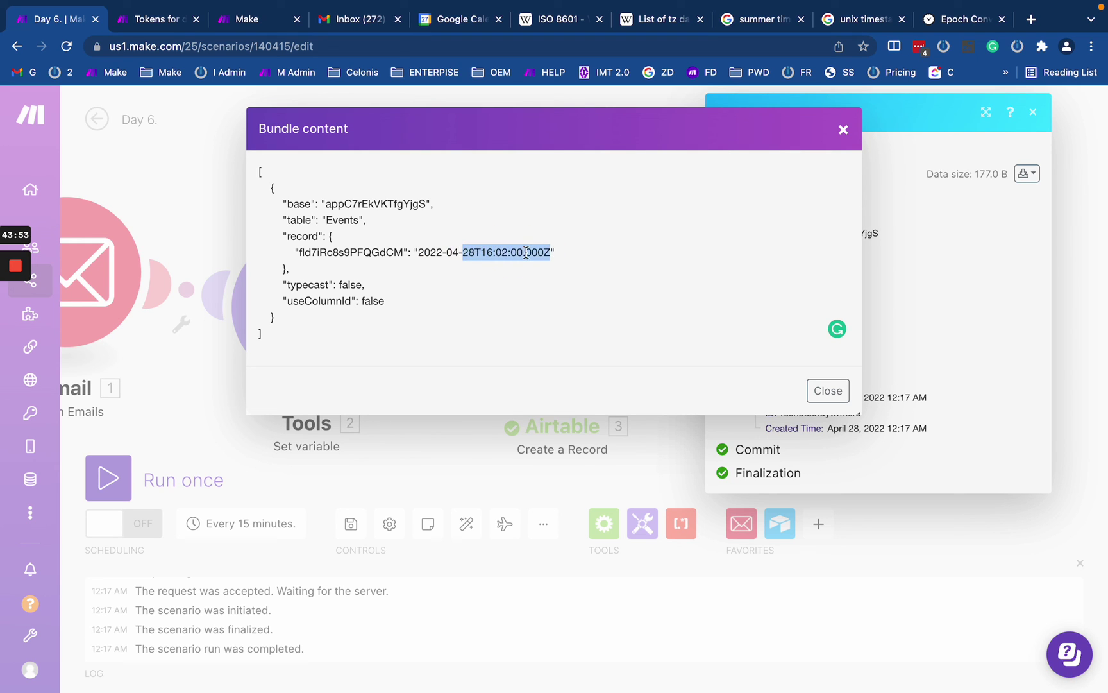
click(526, 252)
click(992, 373)
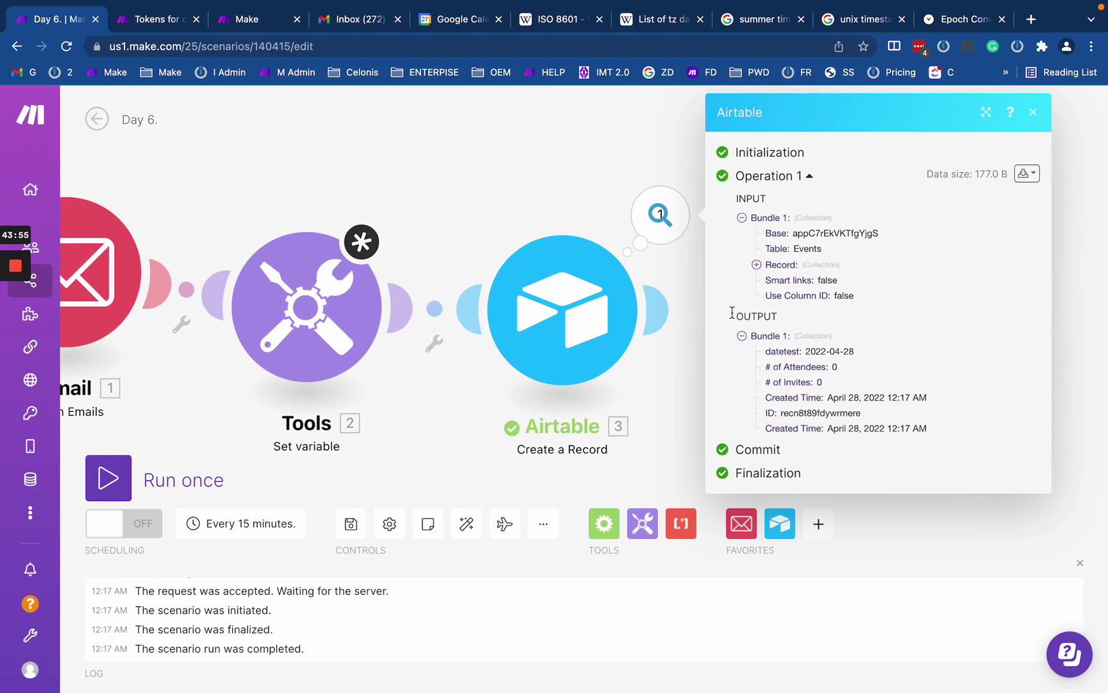
Step: Expand the Record collection in the Airtable input bundle and examine its datetest value
click(757, 265)
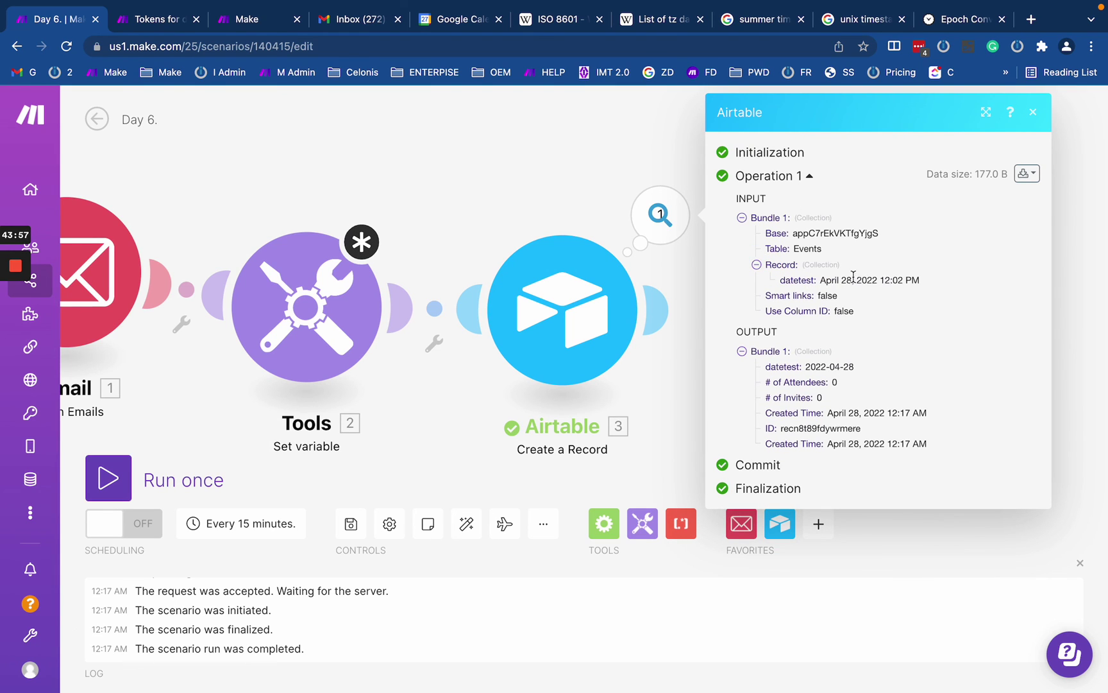
drag(822, 282, 917, 280)
click(907, 277)
Step: Reopen the Airtable module's settings and highlight the source date text inside the datetest parseDate formula for comparison
click(510, 288)
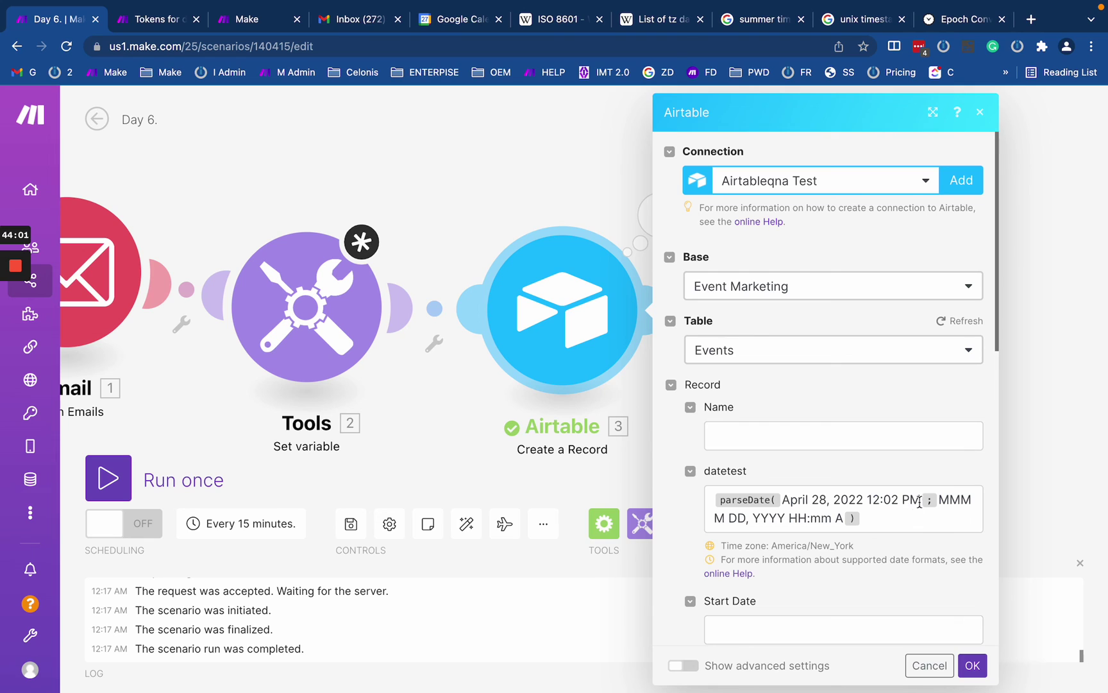
drag(919, 499, 779, 499)
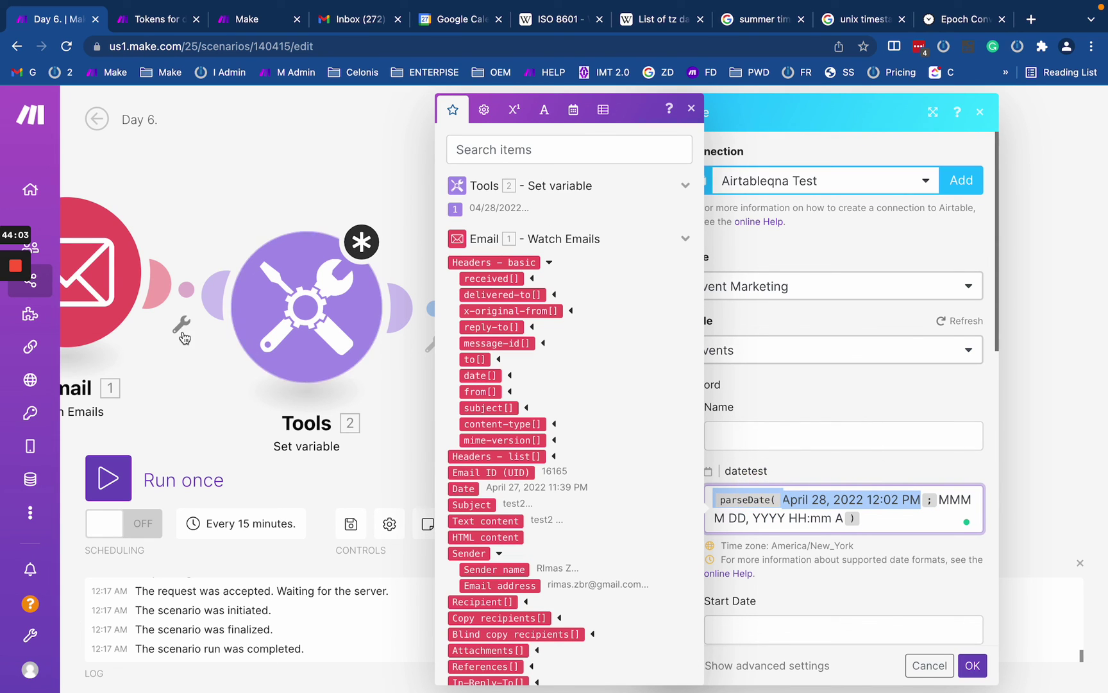
mouse_move(24, 273)
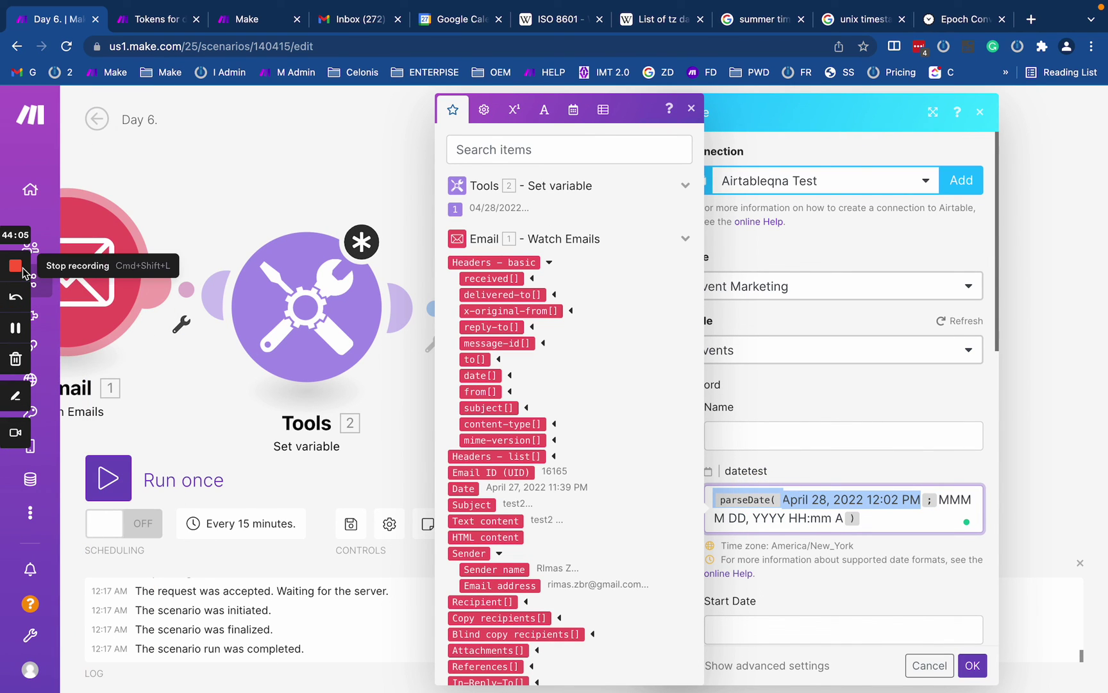